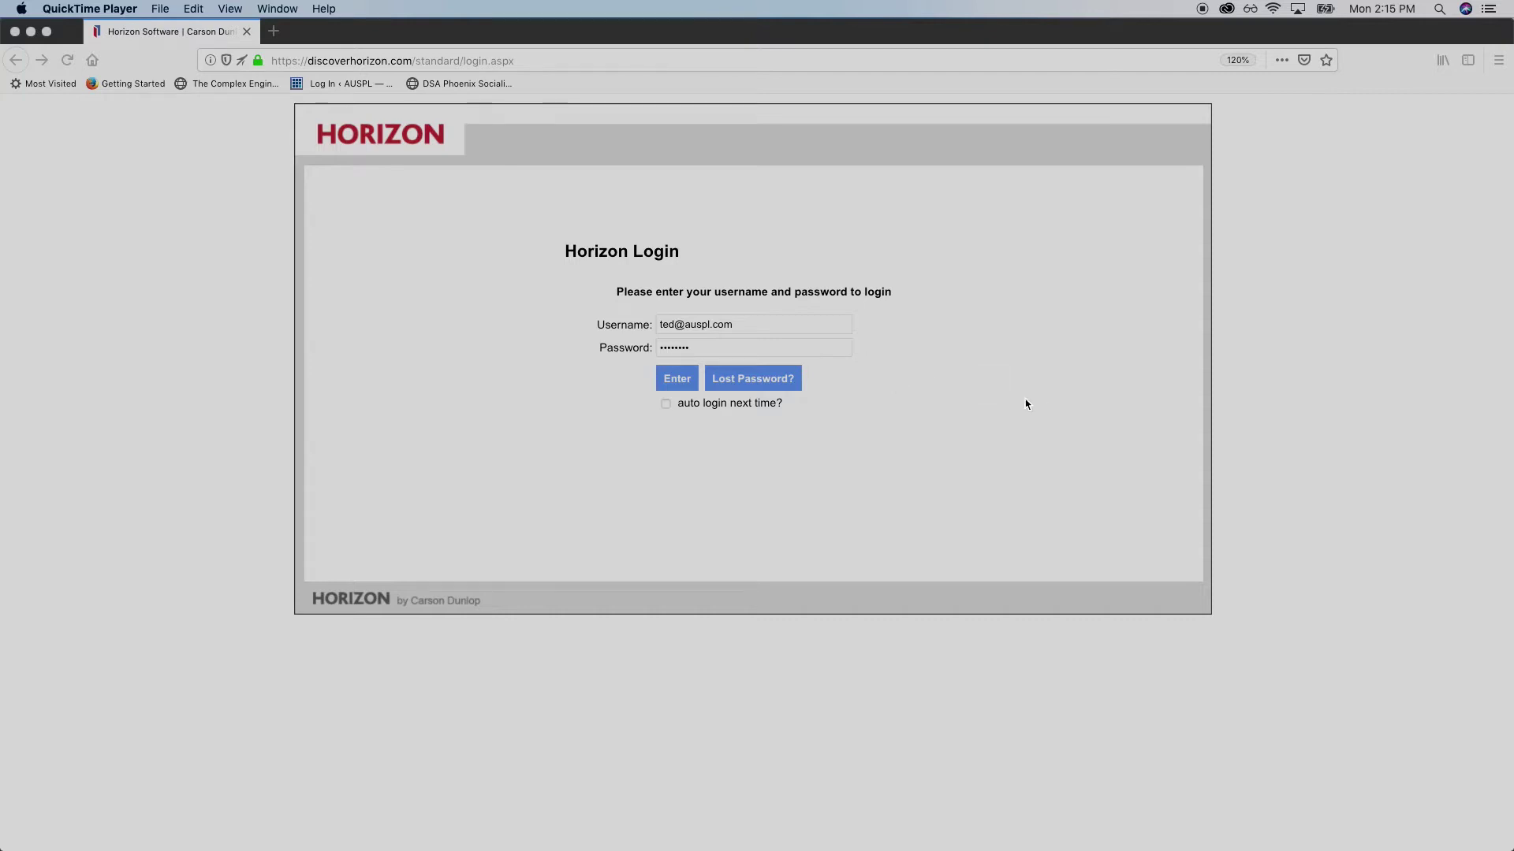
Log into Horizon with the pre-filled username and password to reach the Home page
click(417, 59)
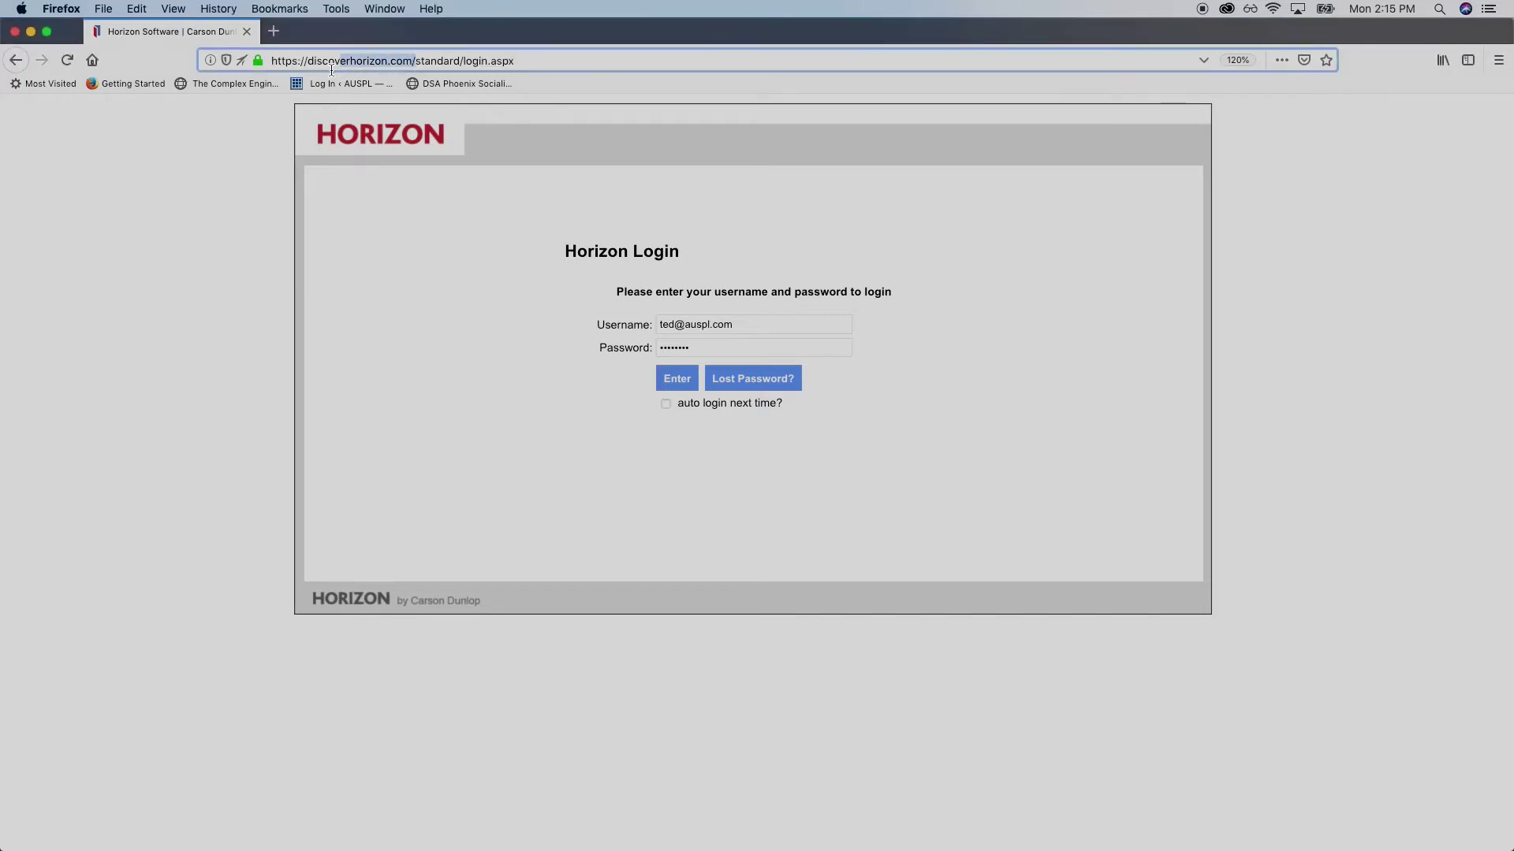
click(623, 56)
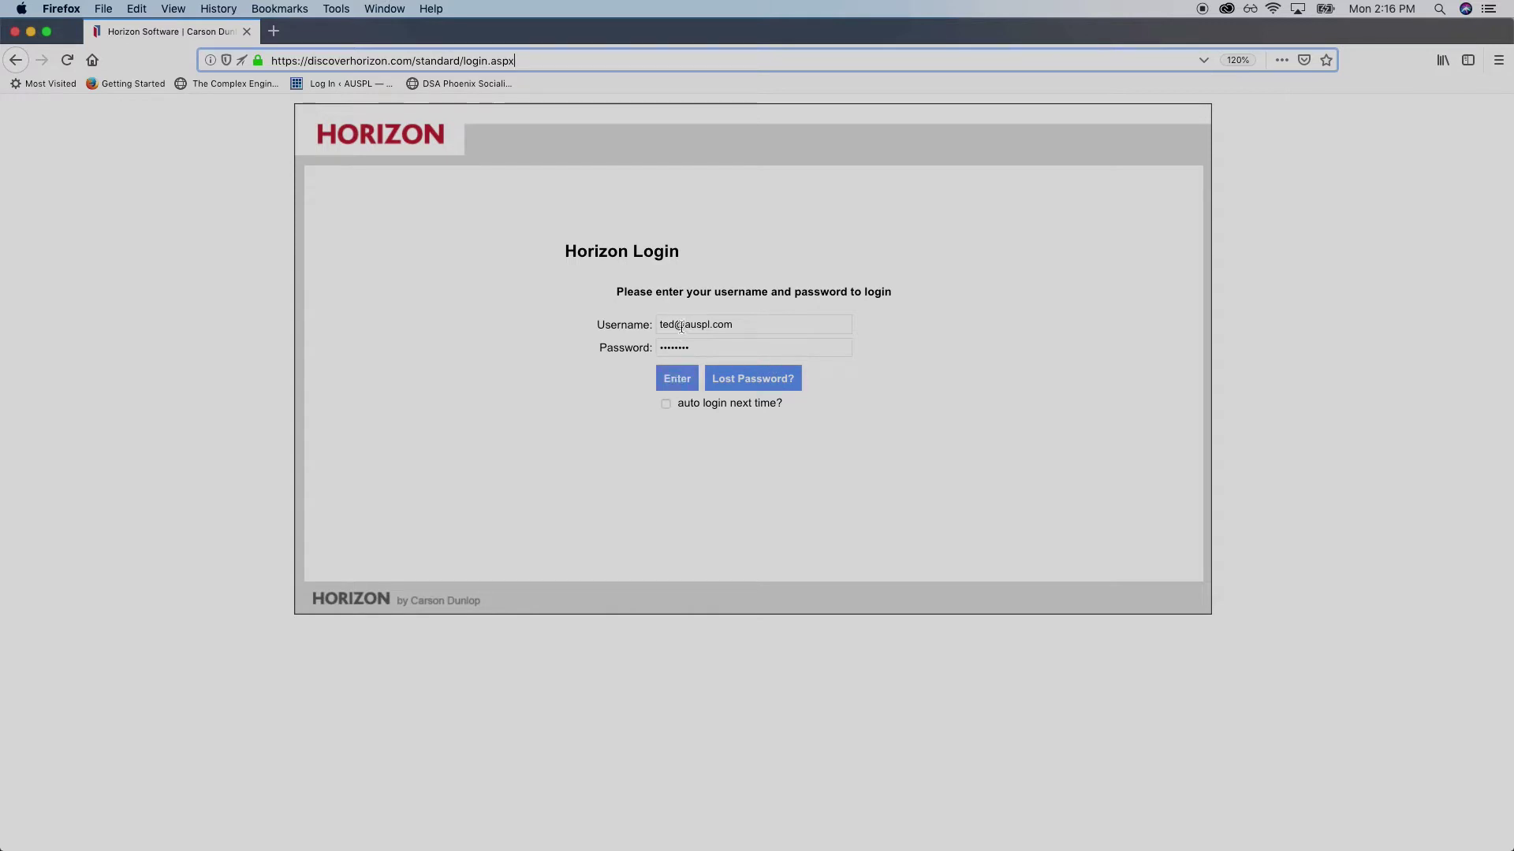
drag(732, 323, 607, 321)
drag(712, 348, 592, 349)
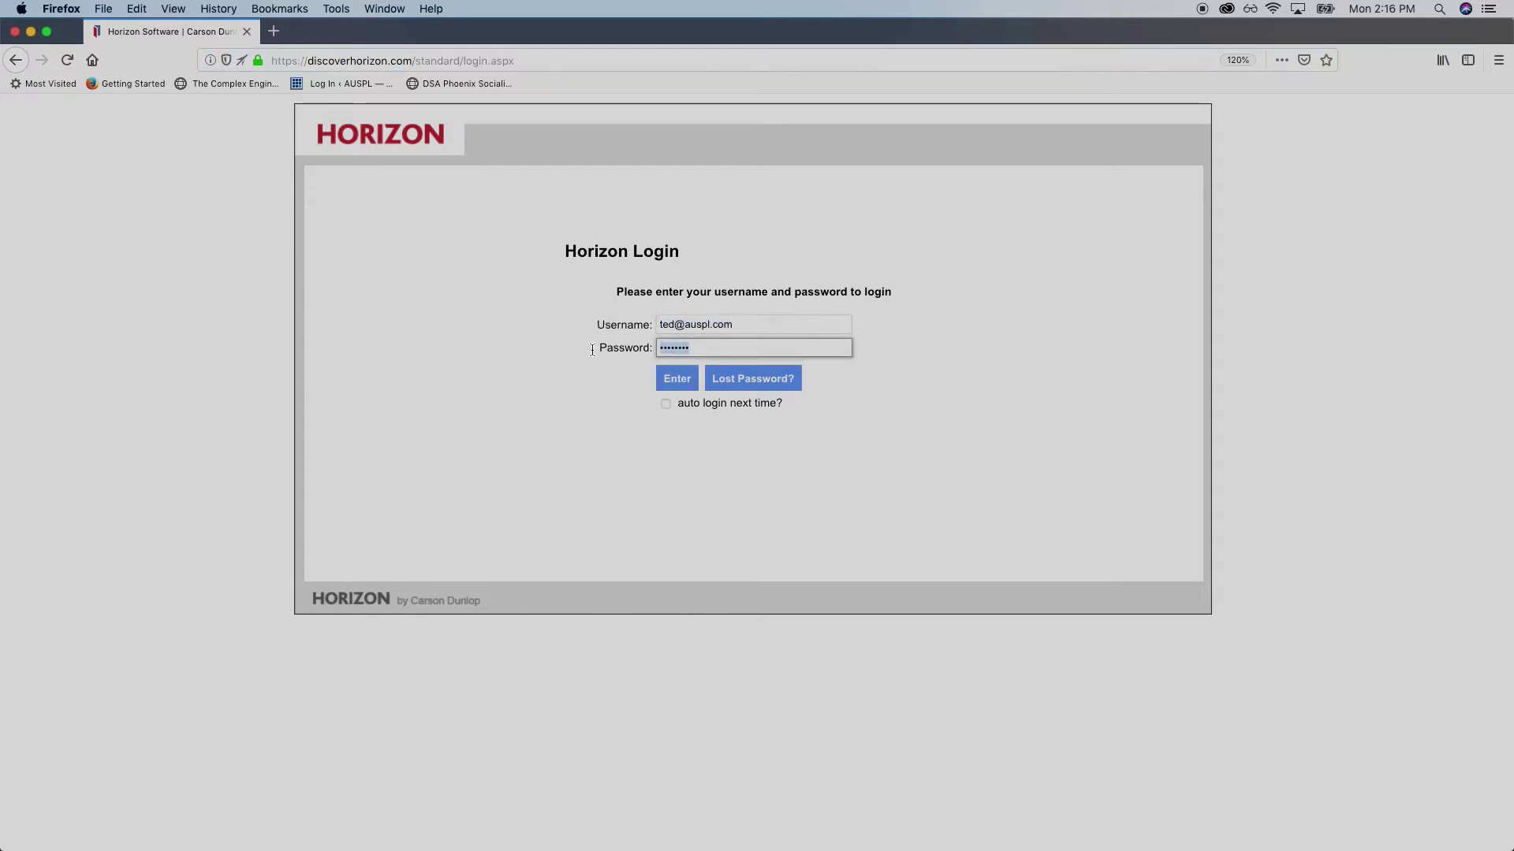
click(685, 385)
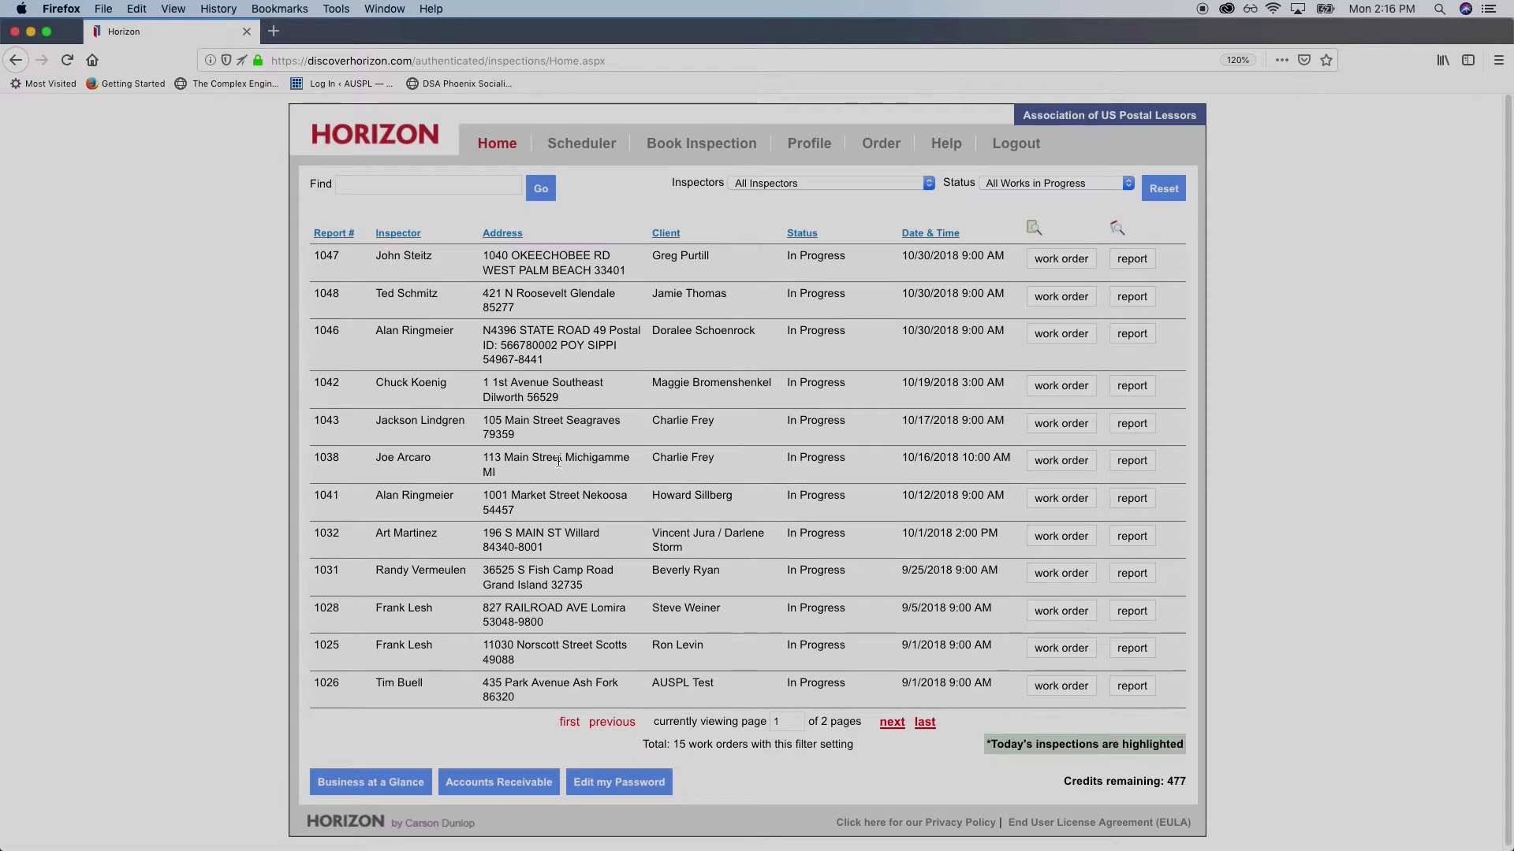
Filter the Home page work orders to one inspector and open the first order's report
click(892, 186)
click(893, 186)
click(832, 186)
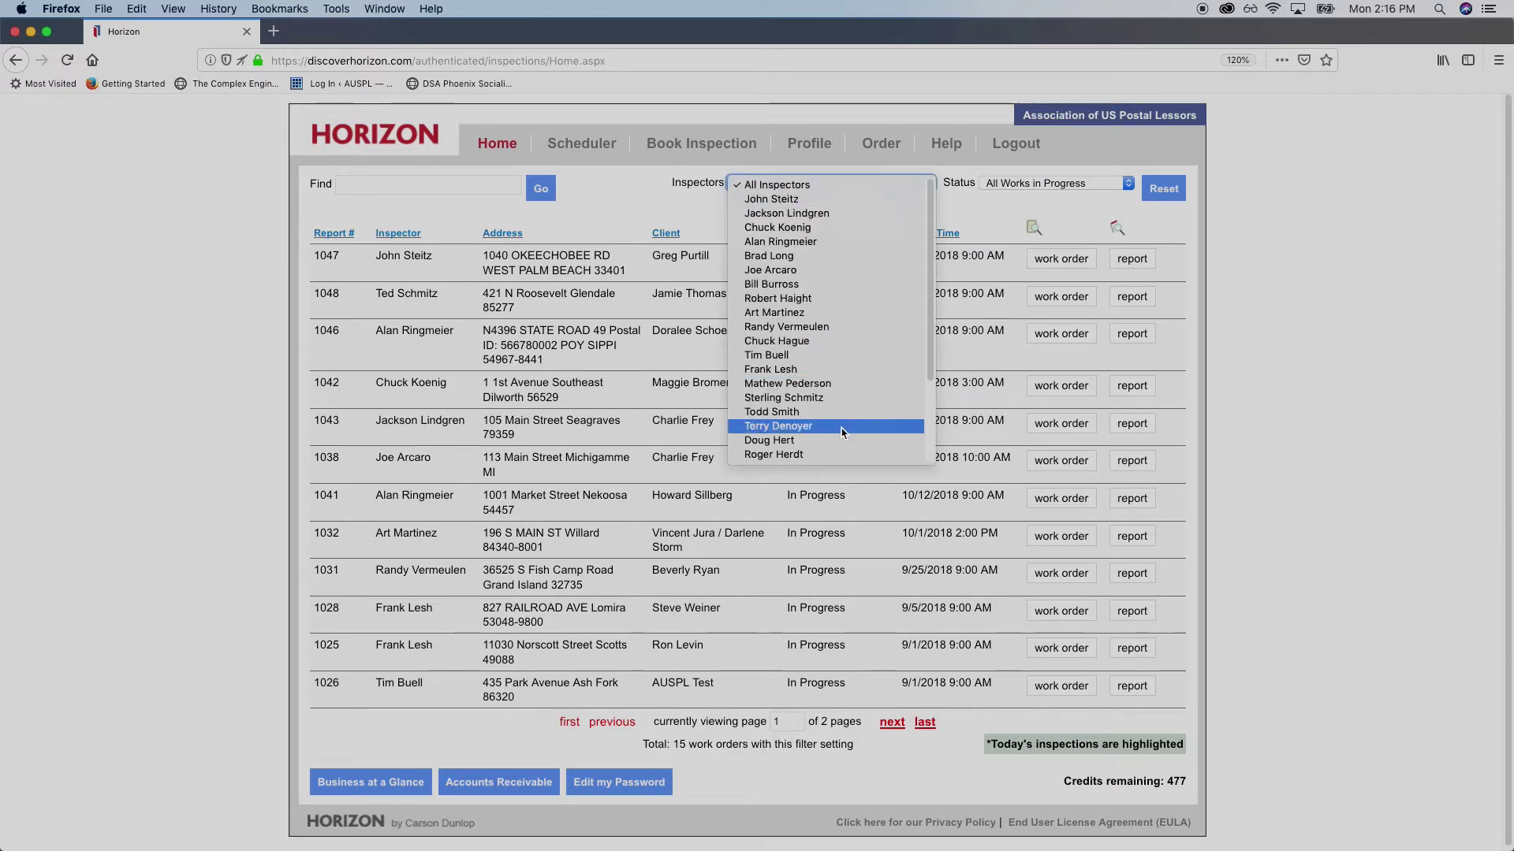
scroll(851, 410, down, 3)
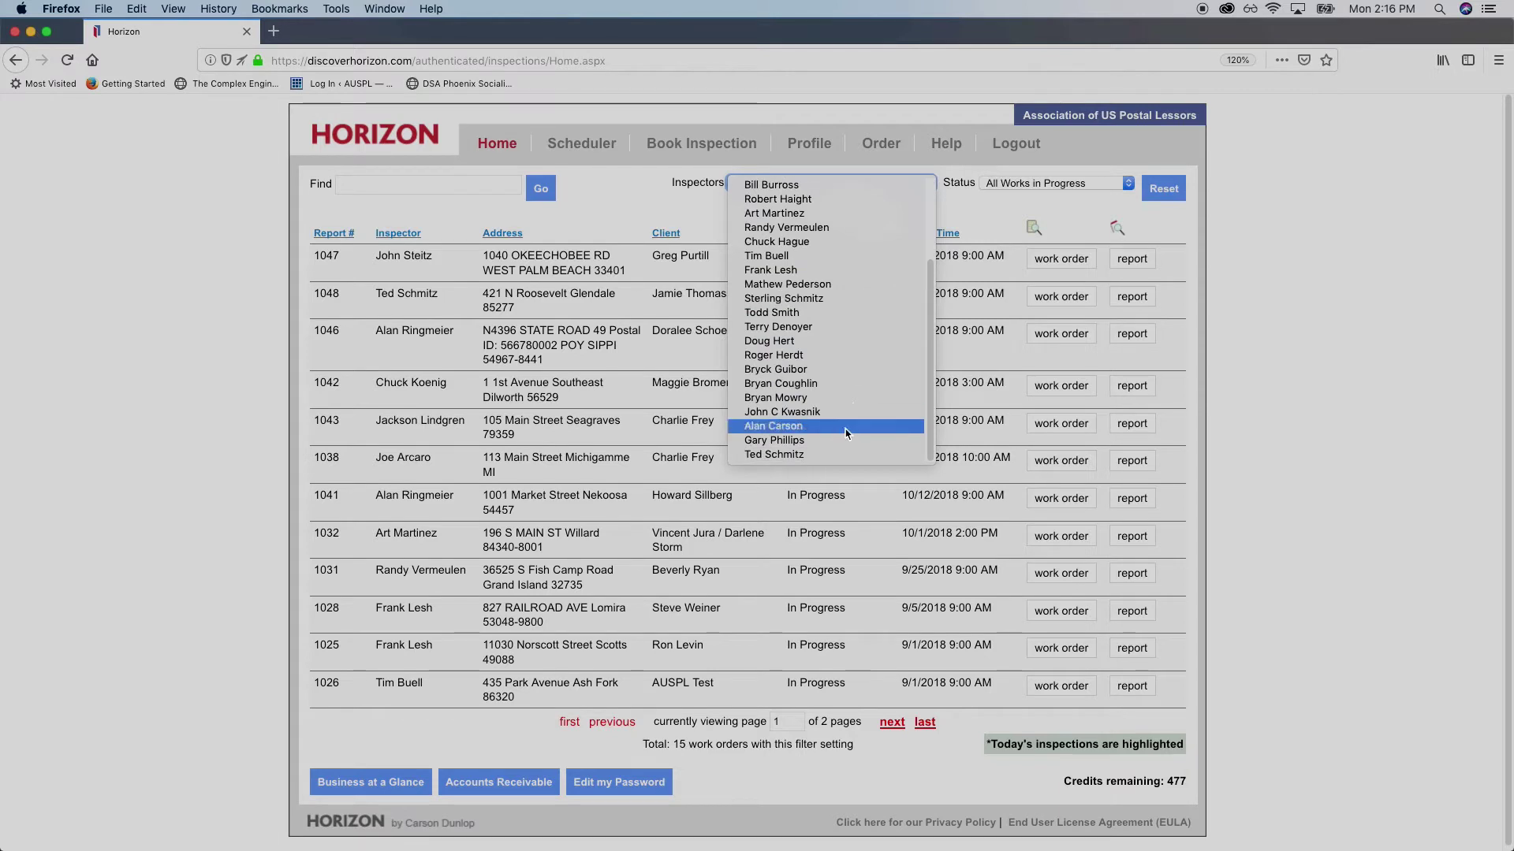
click(844, 454)
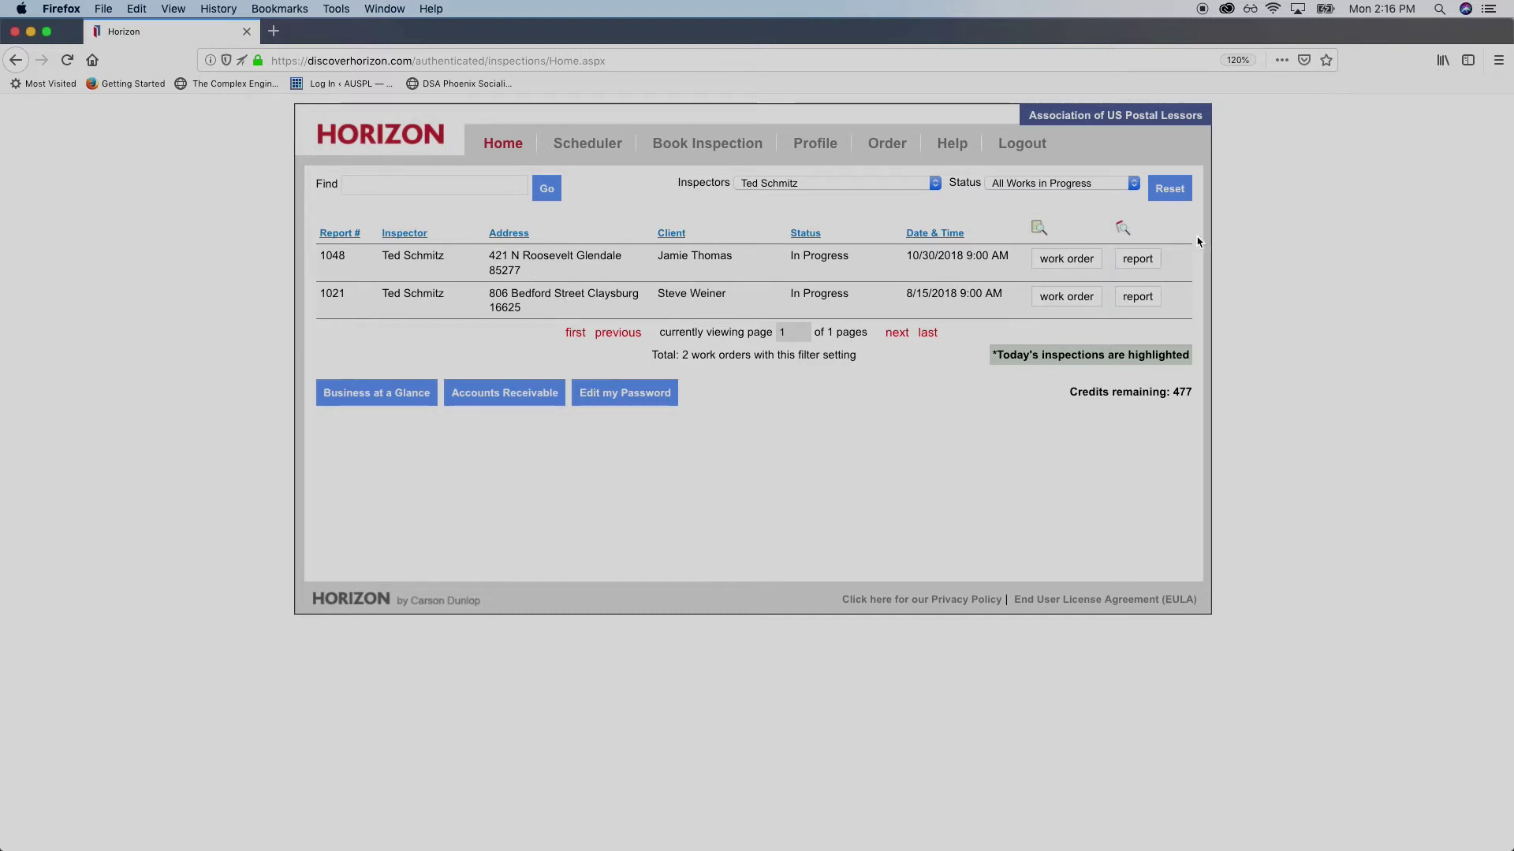
click(1132, 268)
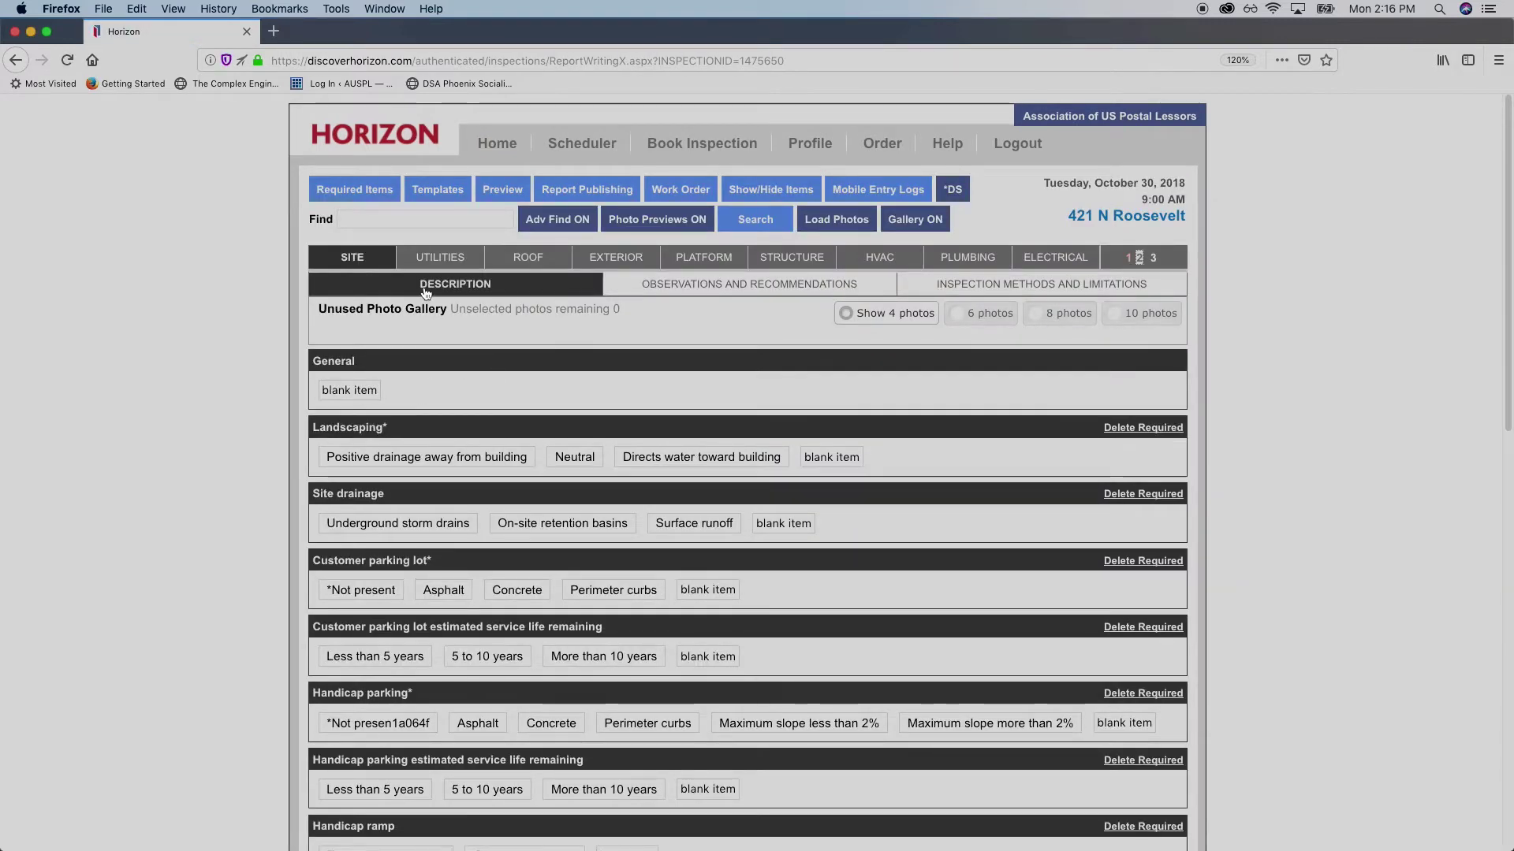
scroll(444, 294, down, 1)
scroll(442, 290, down, 2)
scroll(457, 292, up, 3)
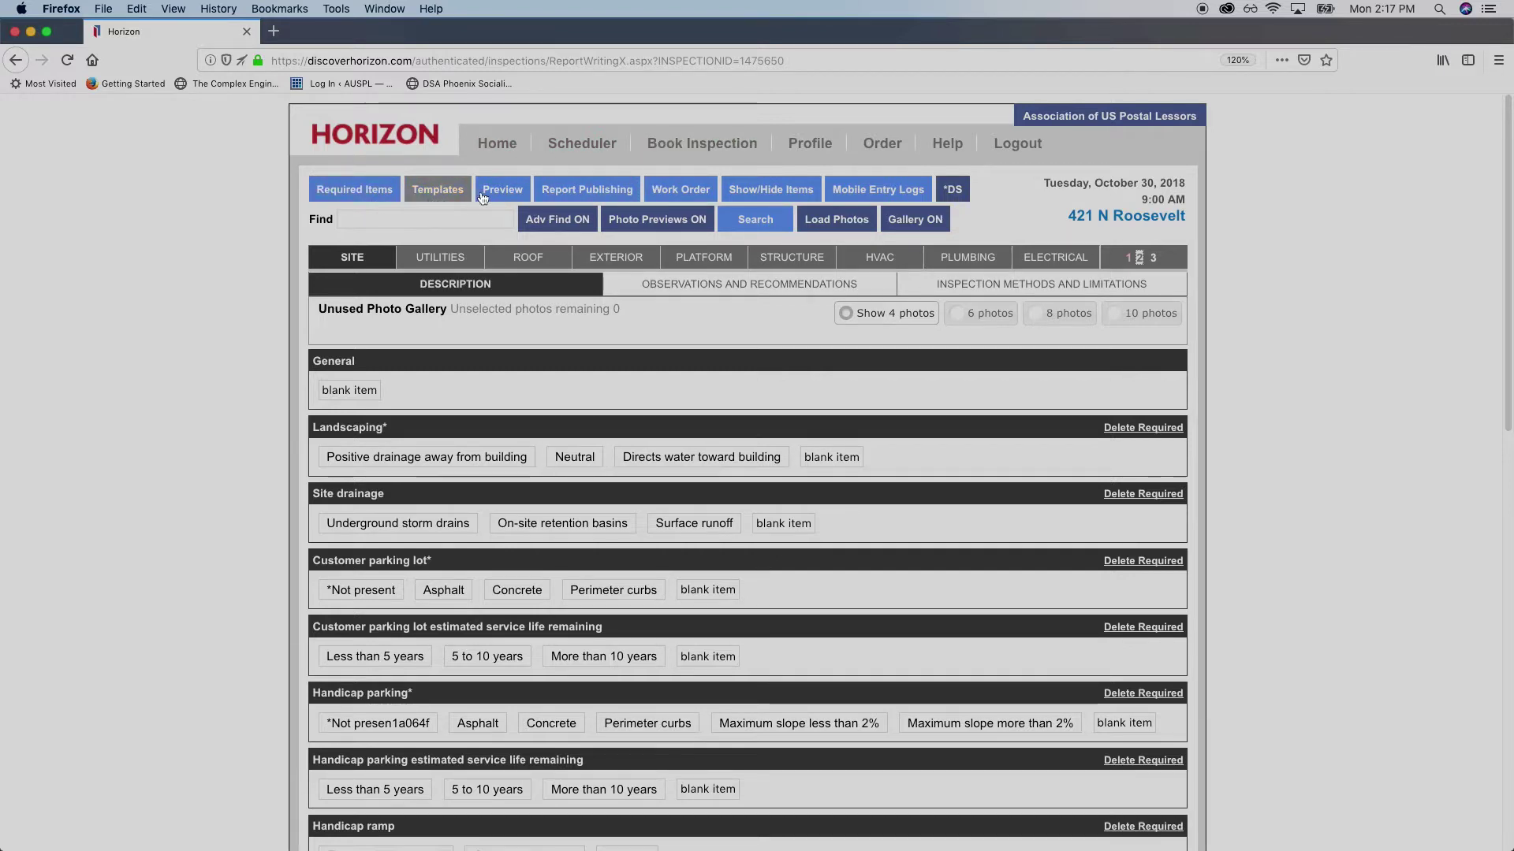
click(596, 197)
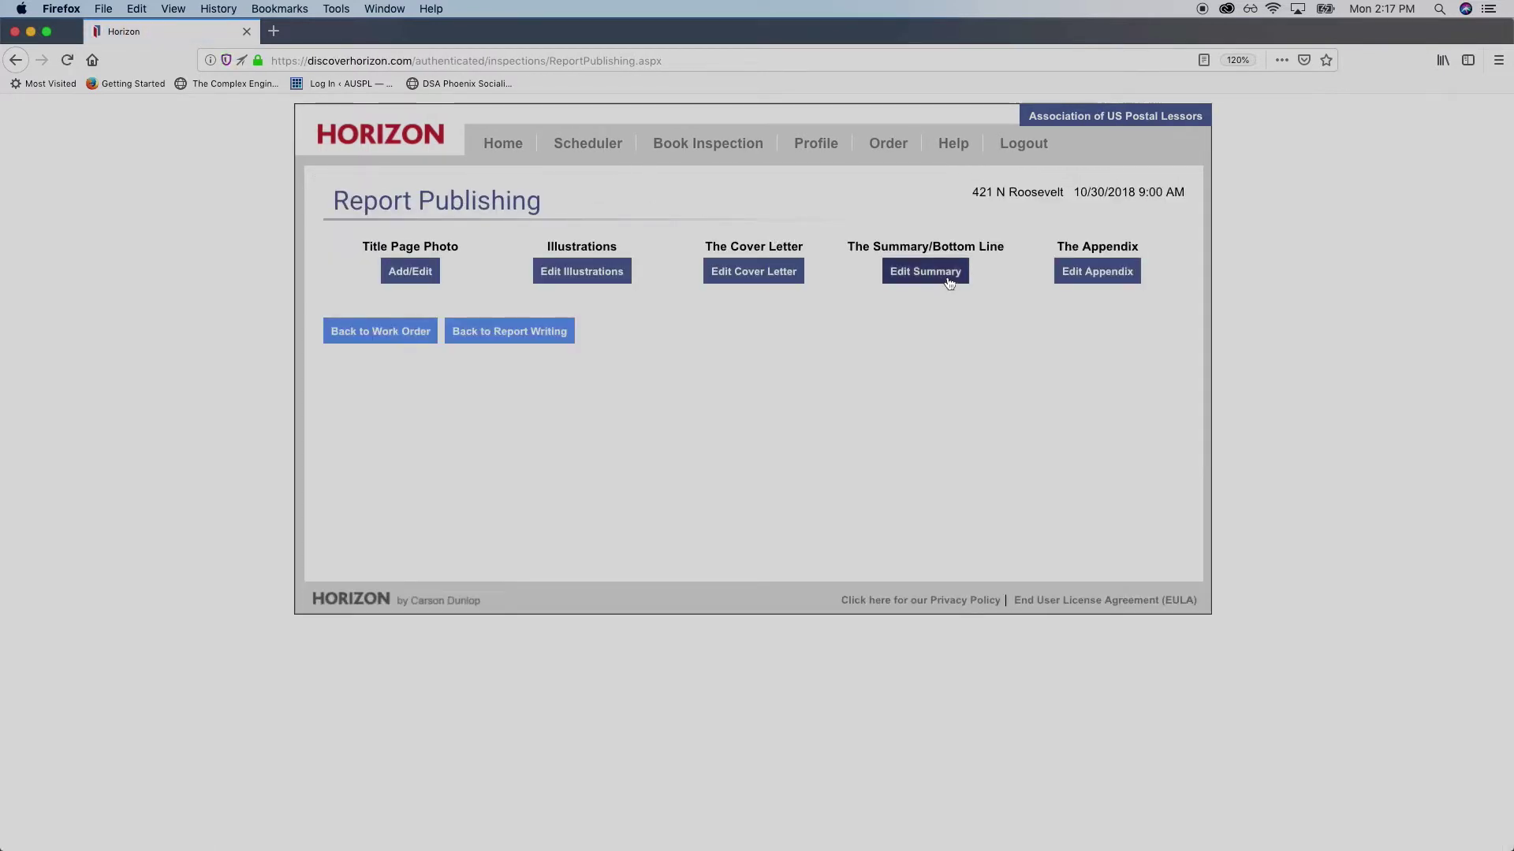
Open Edit Summary under The Summary/Bottom Line on the Report Publishing page
drag(847, 247, 993, 245)
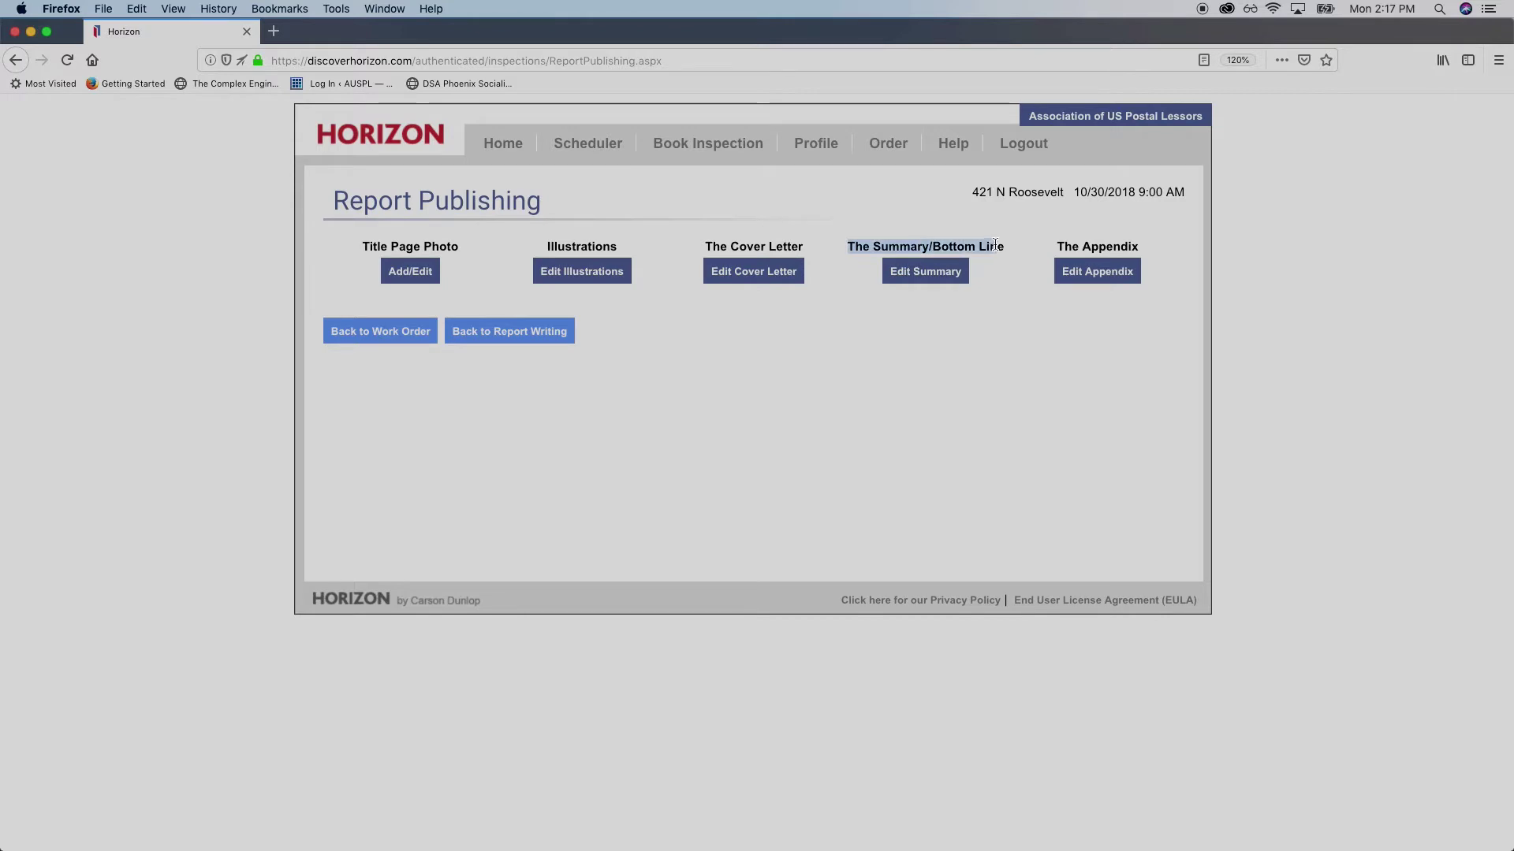
click(1004, 246)
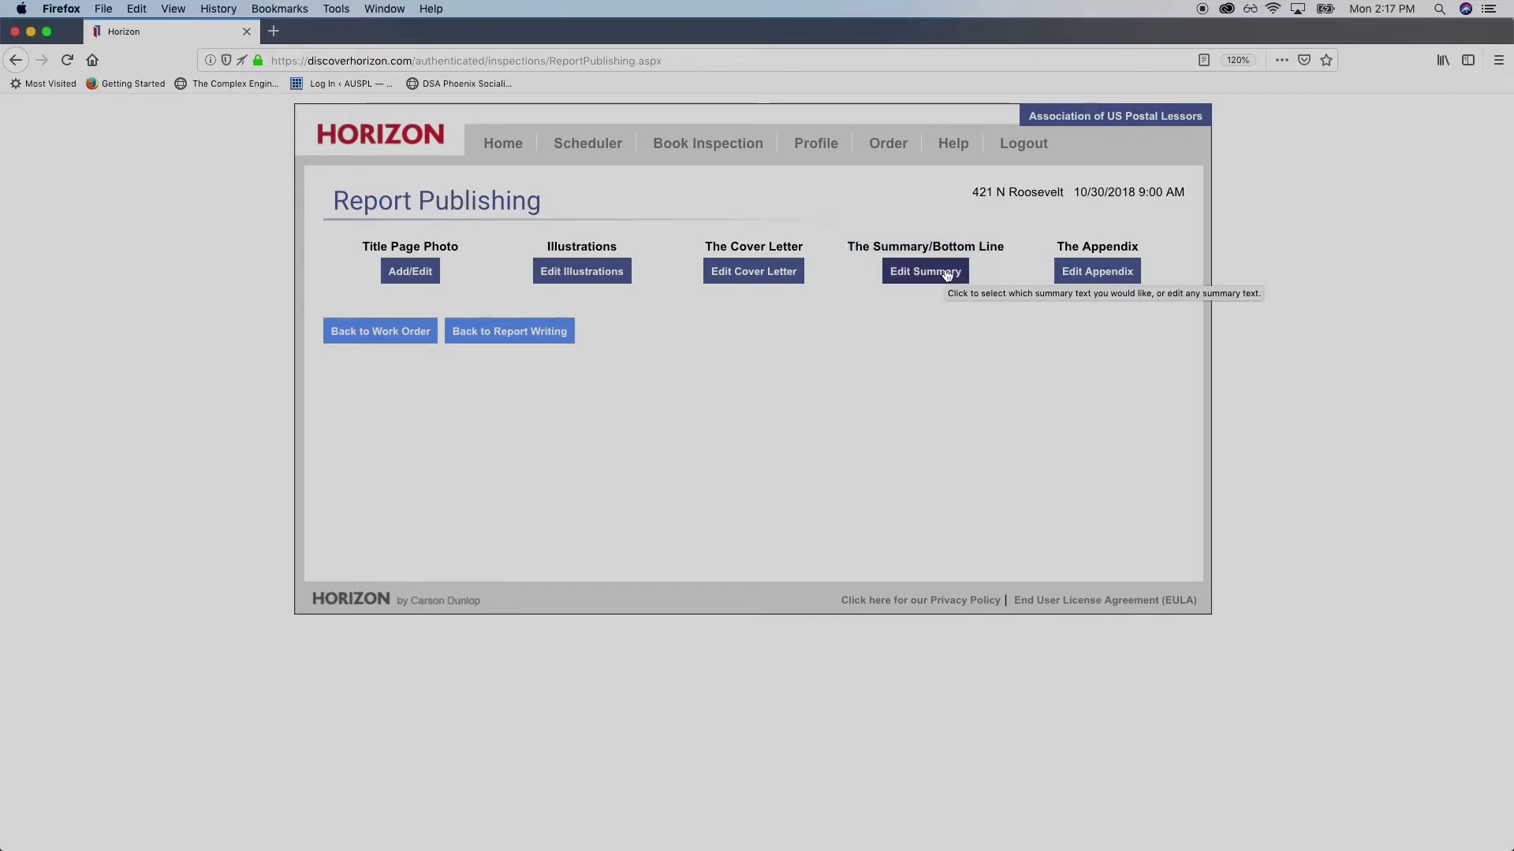
click(947, 272)
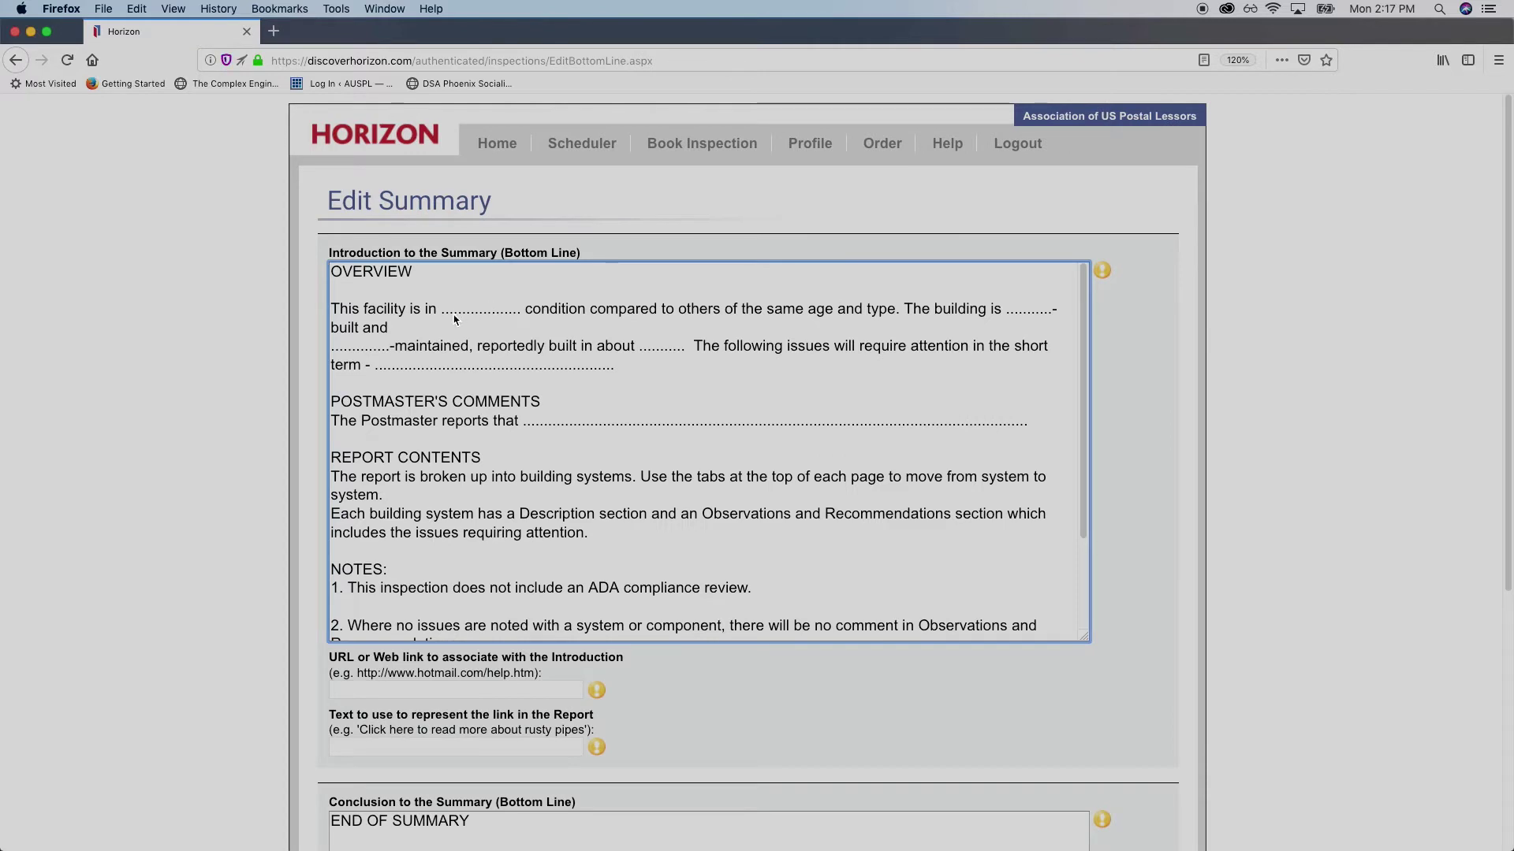
Fill the dotted blank before 'condition' with 'Good'
scroll(628, 388, down, 3)
scroll(573, 389, up, 2)
scroll(566, 394, up, 1)
drag(523, 315, 444, 318)
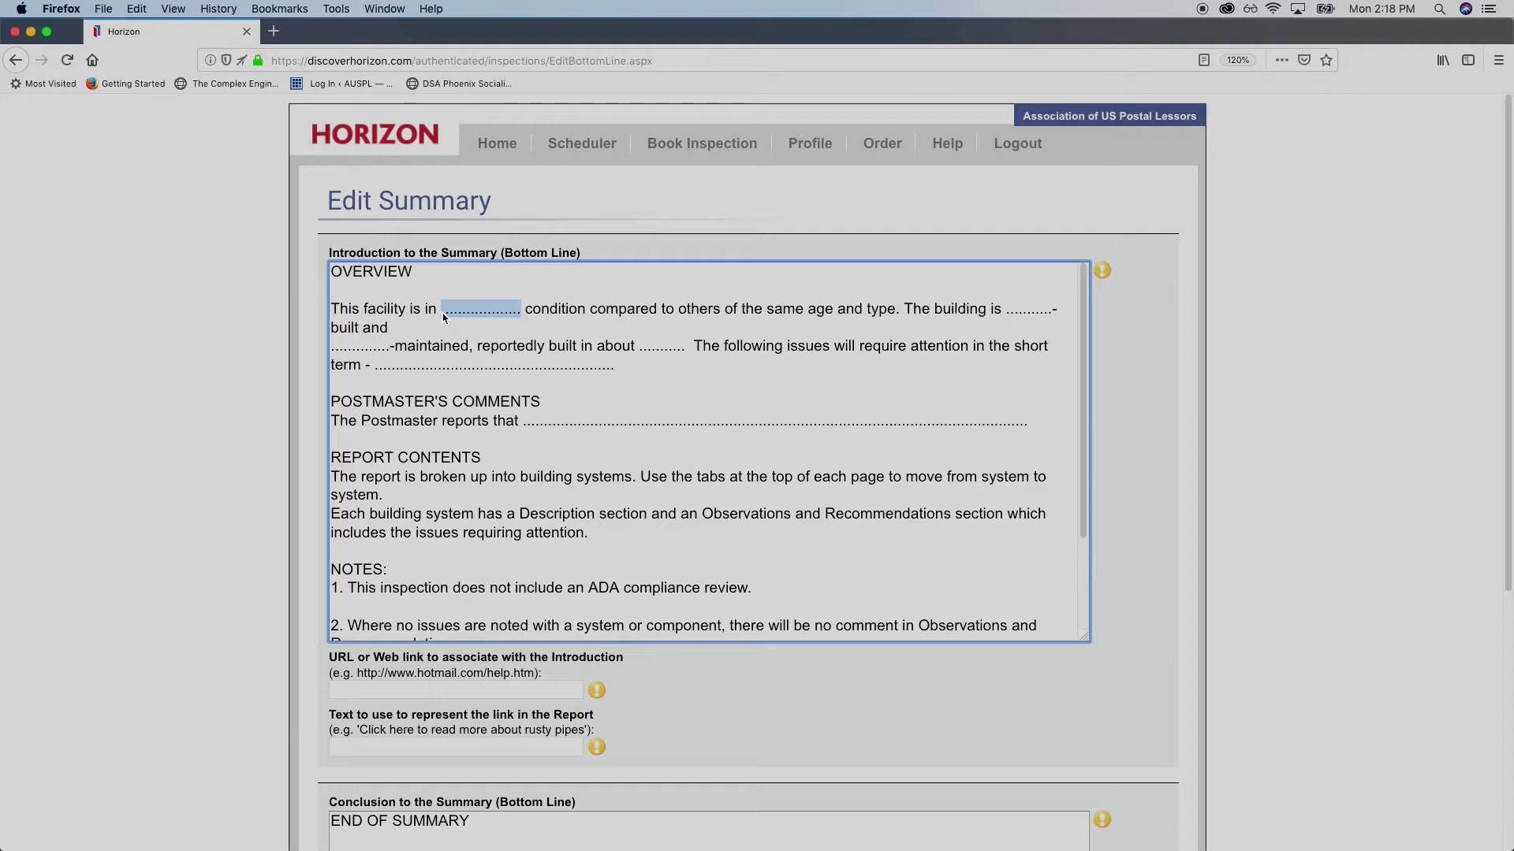
click(444, 318)
drag(441, 318, 526, 320)
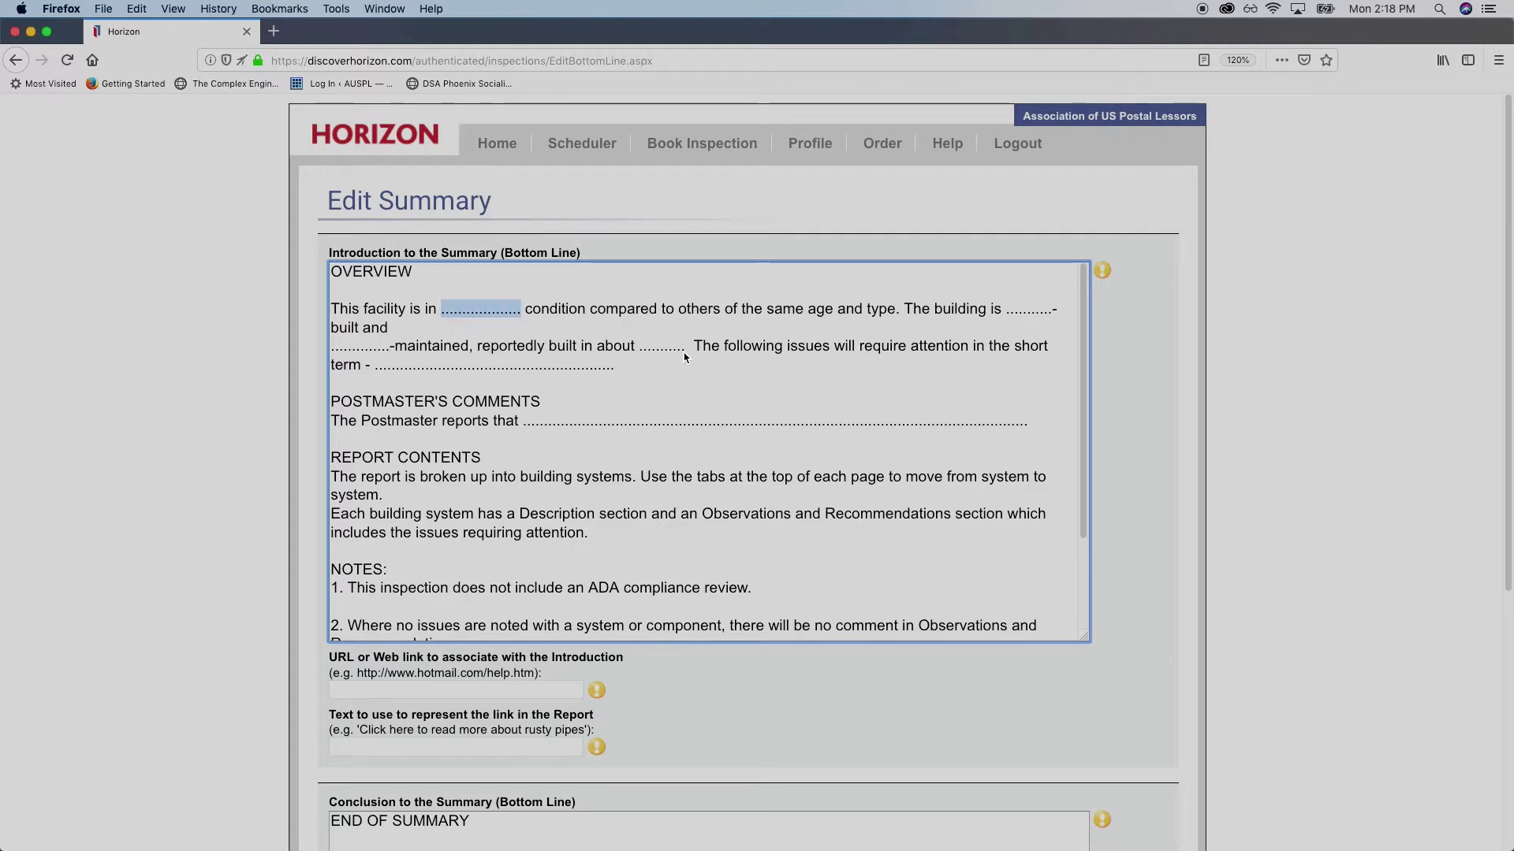
text(Good)
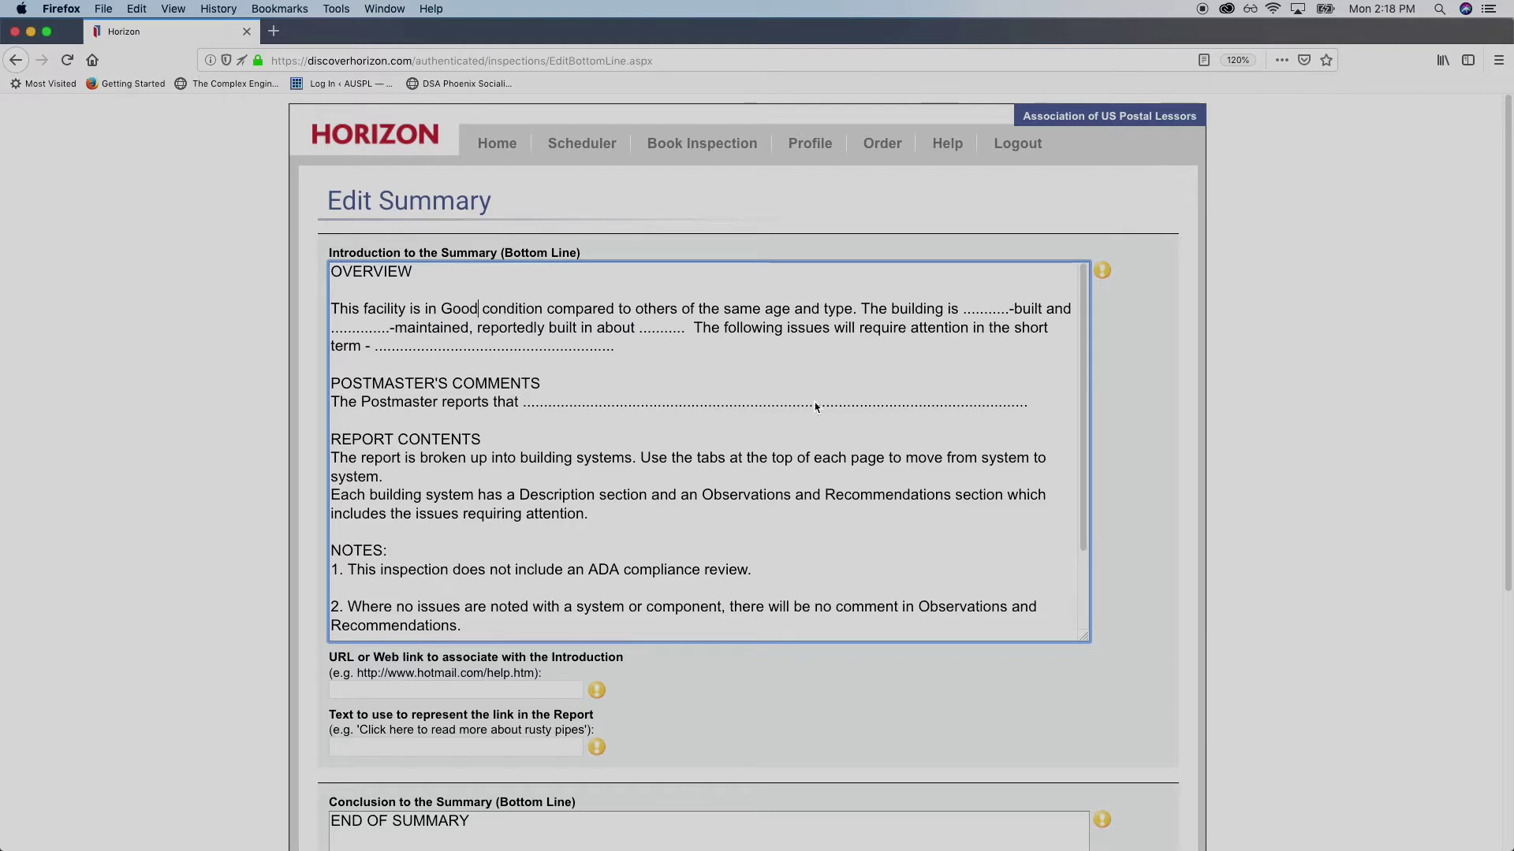
Fill the blanks before '-built' and '-maintained' with 'well'
drag(483, 309, 749, 327)
click(745, 323)
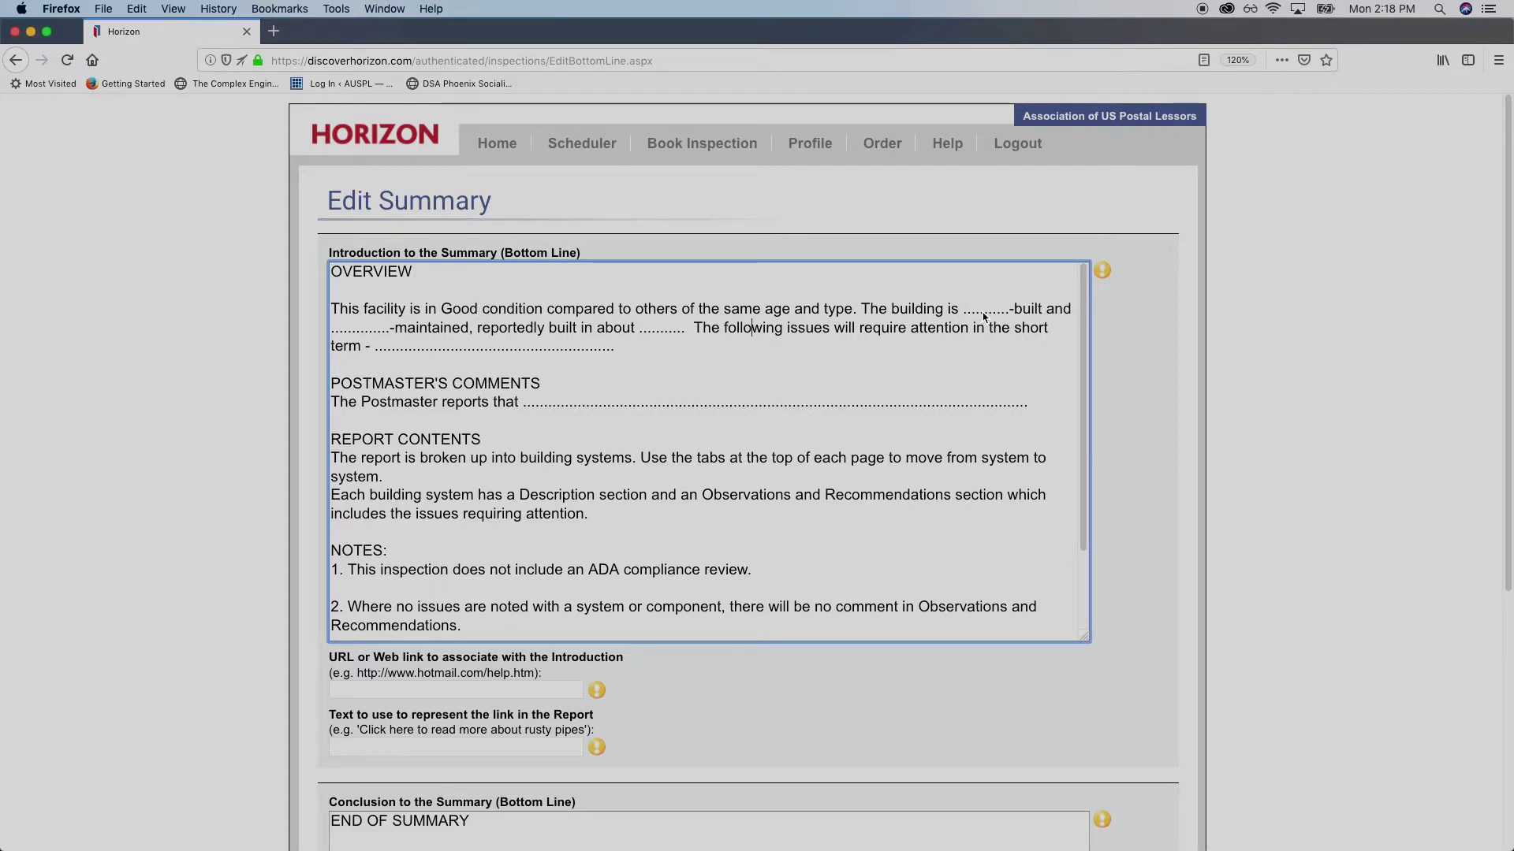
drag(1010, 311, 963, 319)
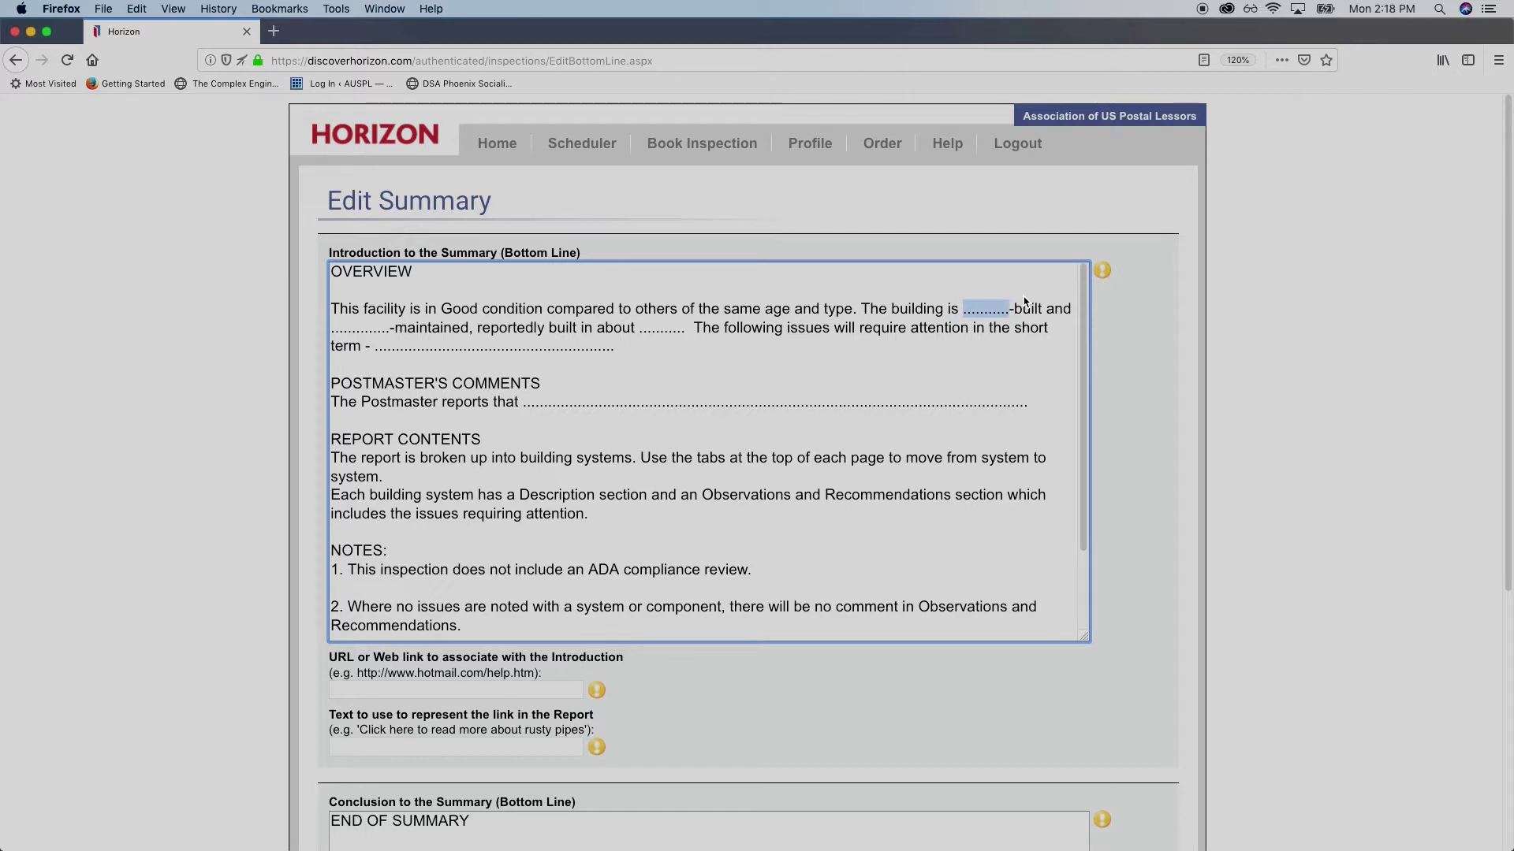
text(well)
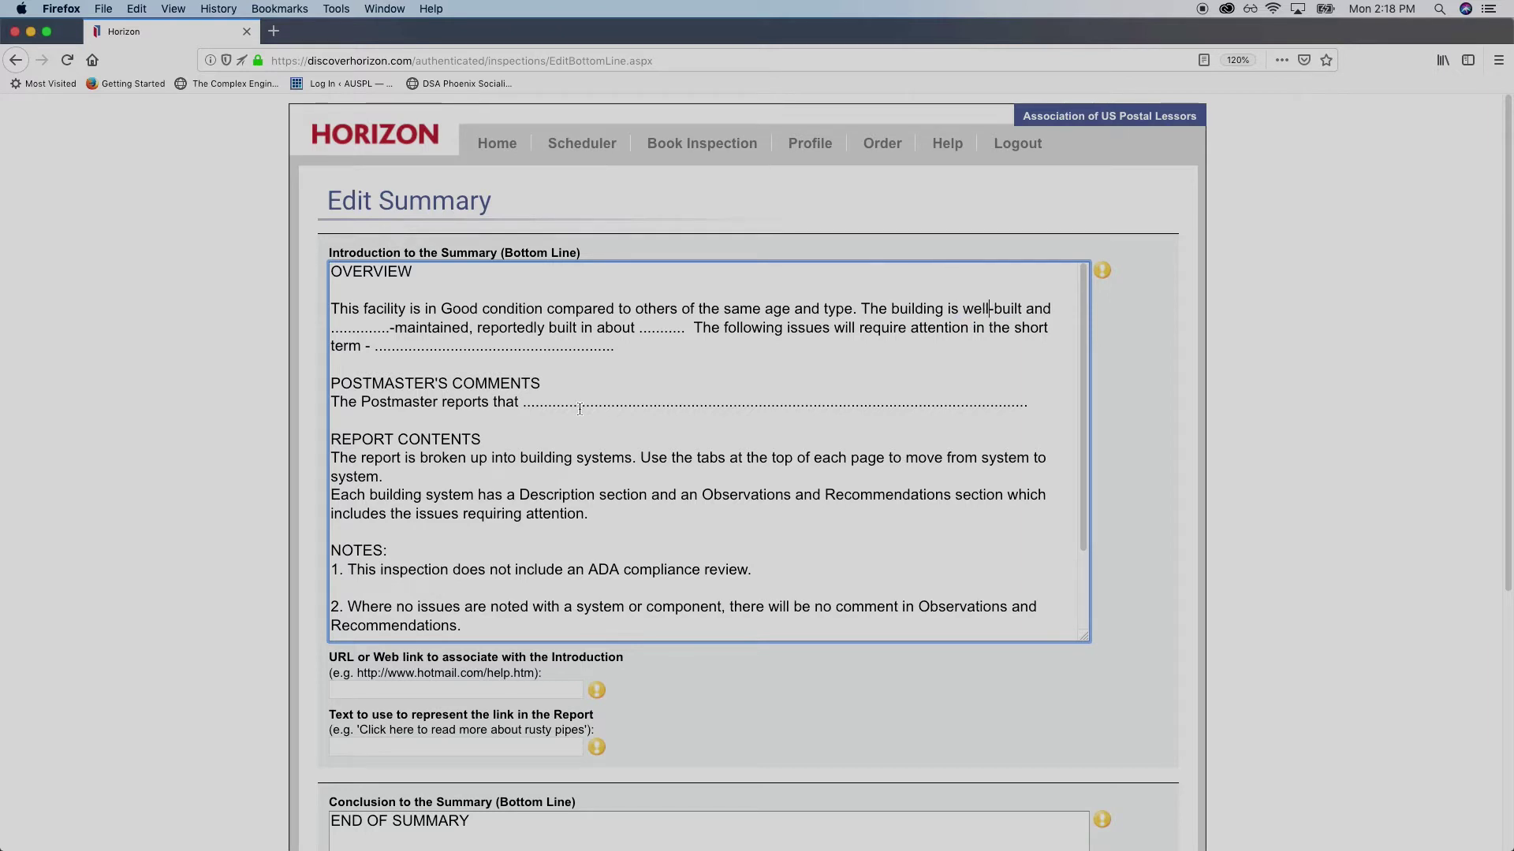
drag(390, 332, 321, 334)
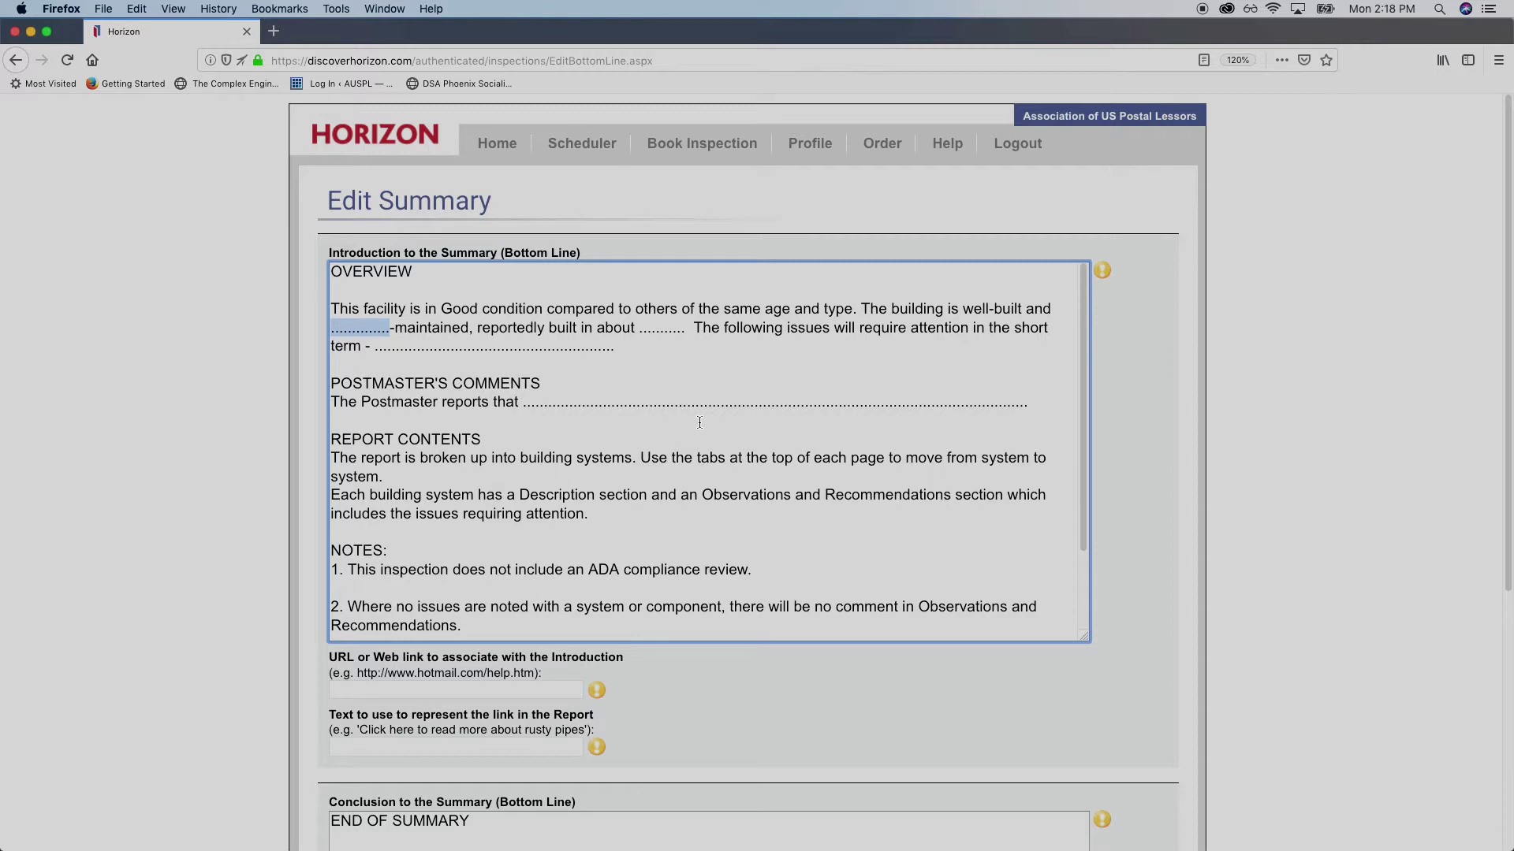
text(well)
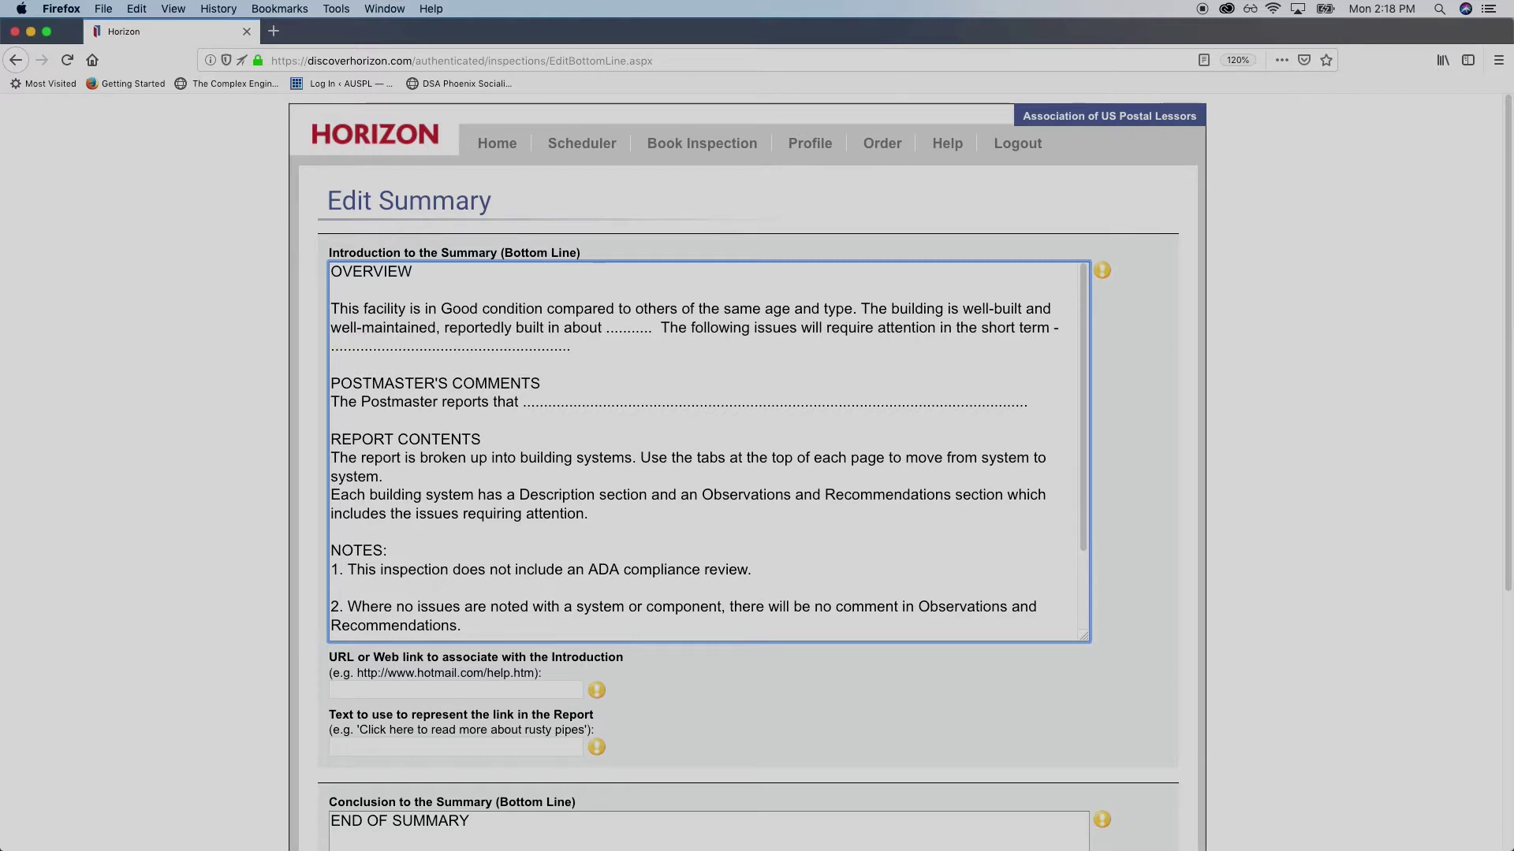
Replace the build-year blank with 1974
double_click(625, 331)
text(19)
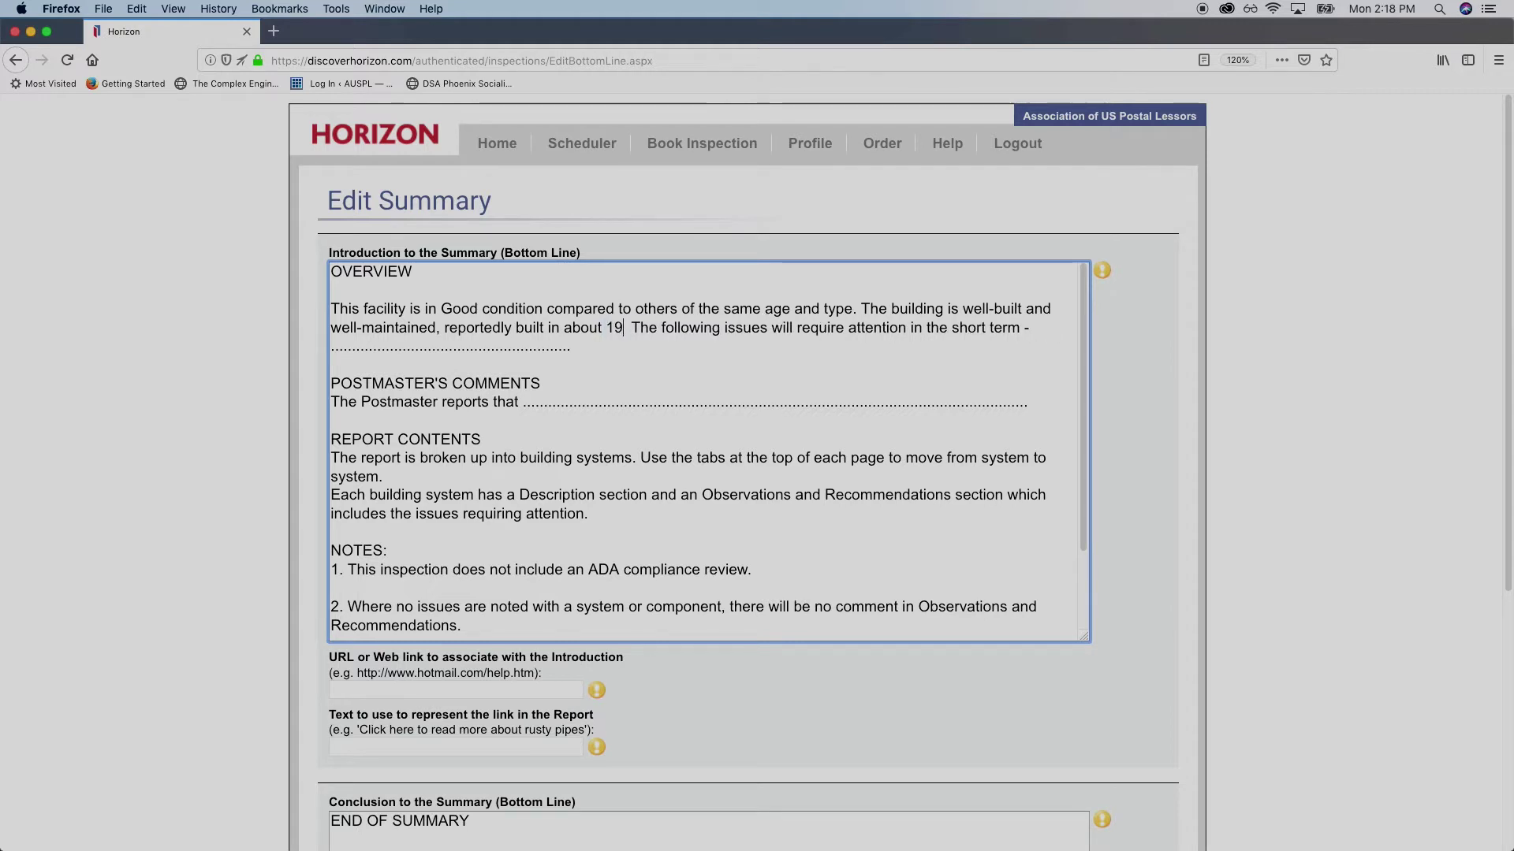
text(74 )
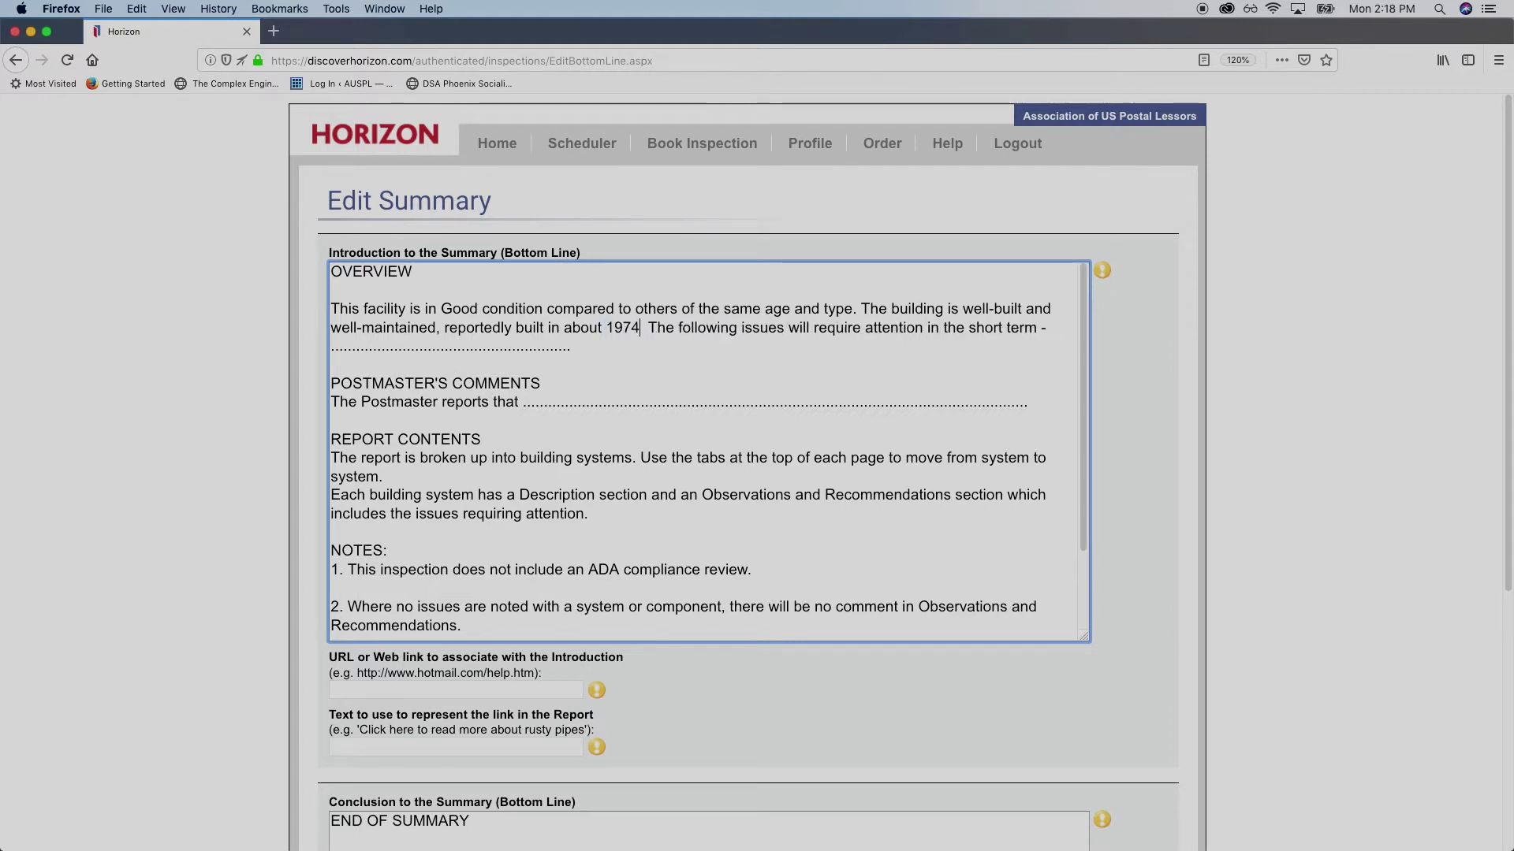
text(.)
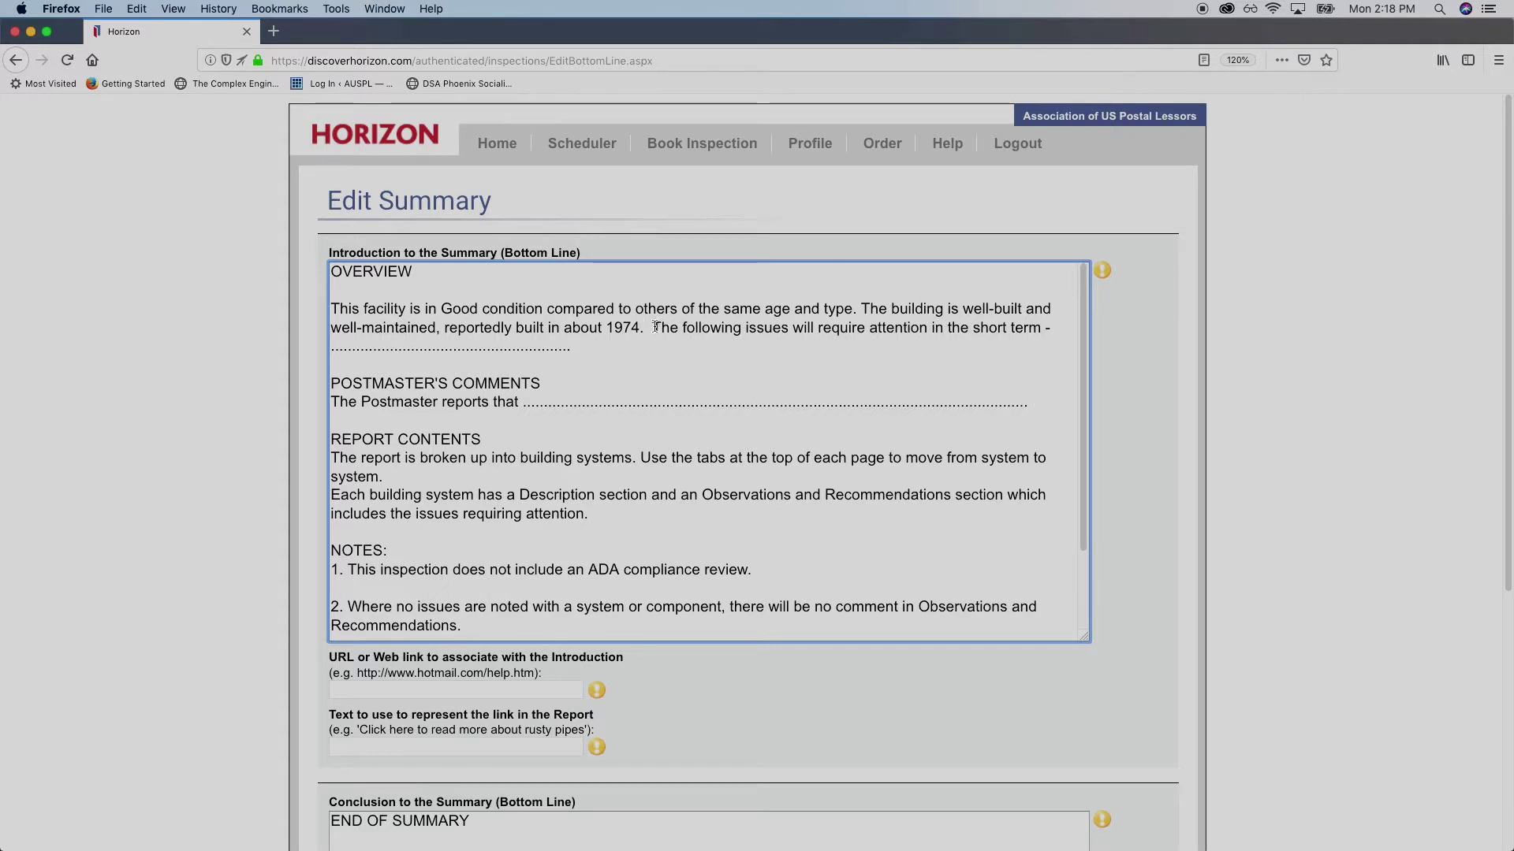
drag(655, 326, 1027, 328)
Fill the short-term issues blank: missing roof shingles, leaks observed, requires a licensed roofer
key(Right)
drag(670, 328, 1060, 327)
click(1058, 329)
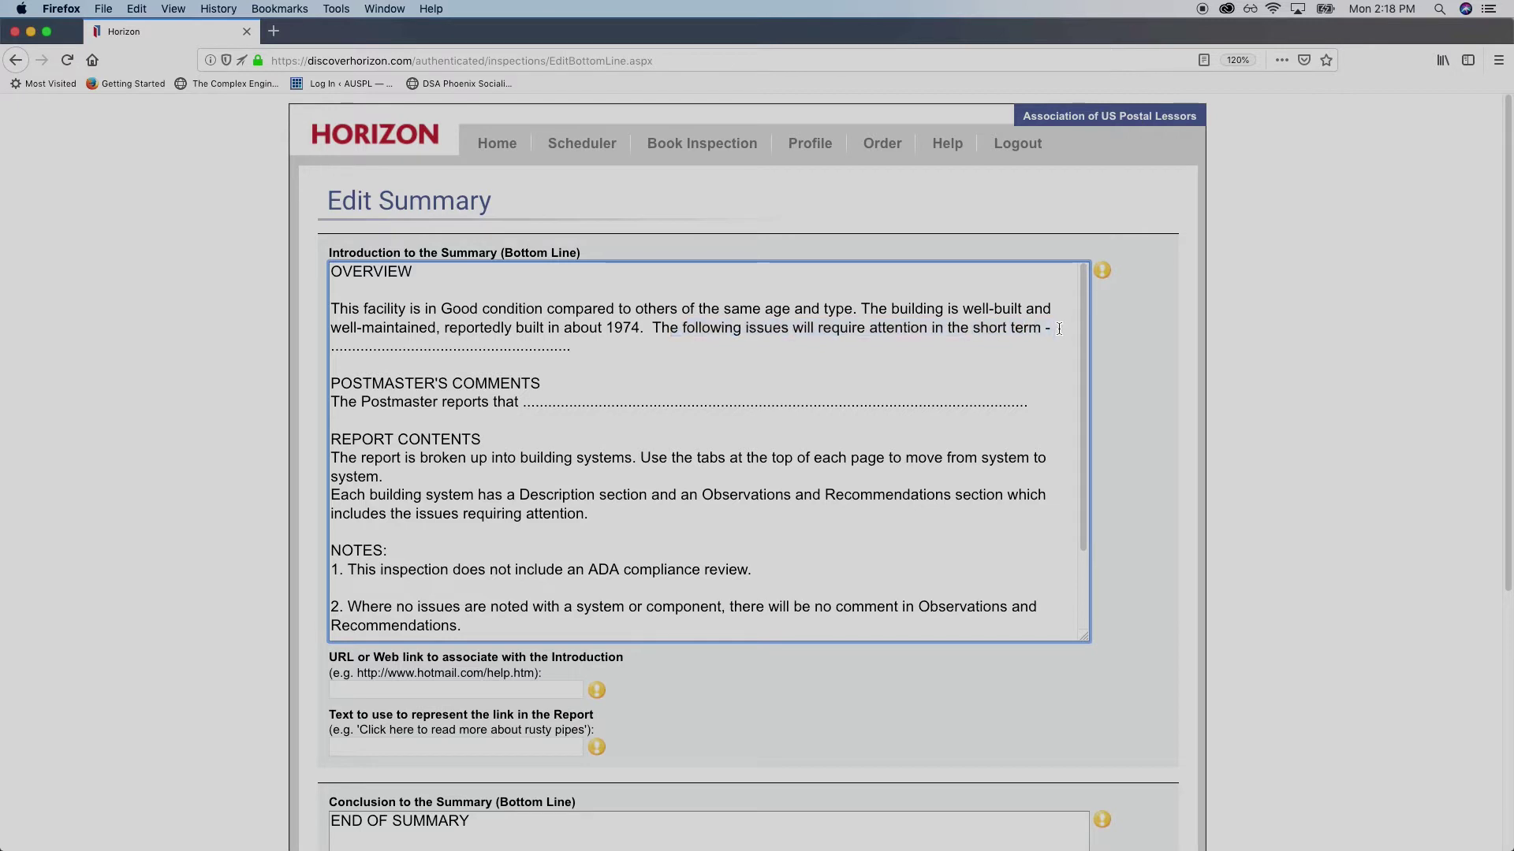
drag(570, 348, 330, 347)
text(M)
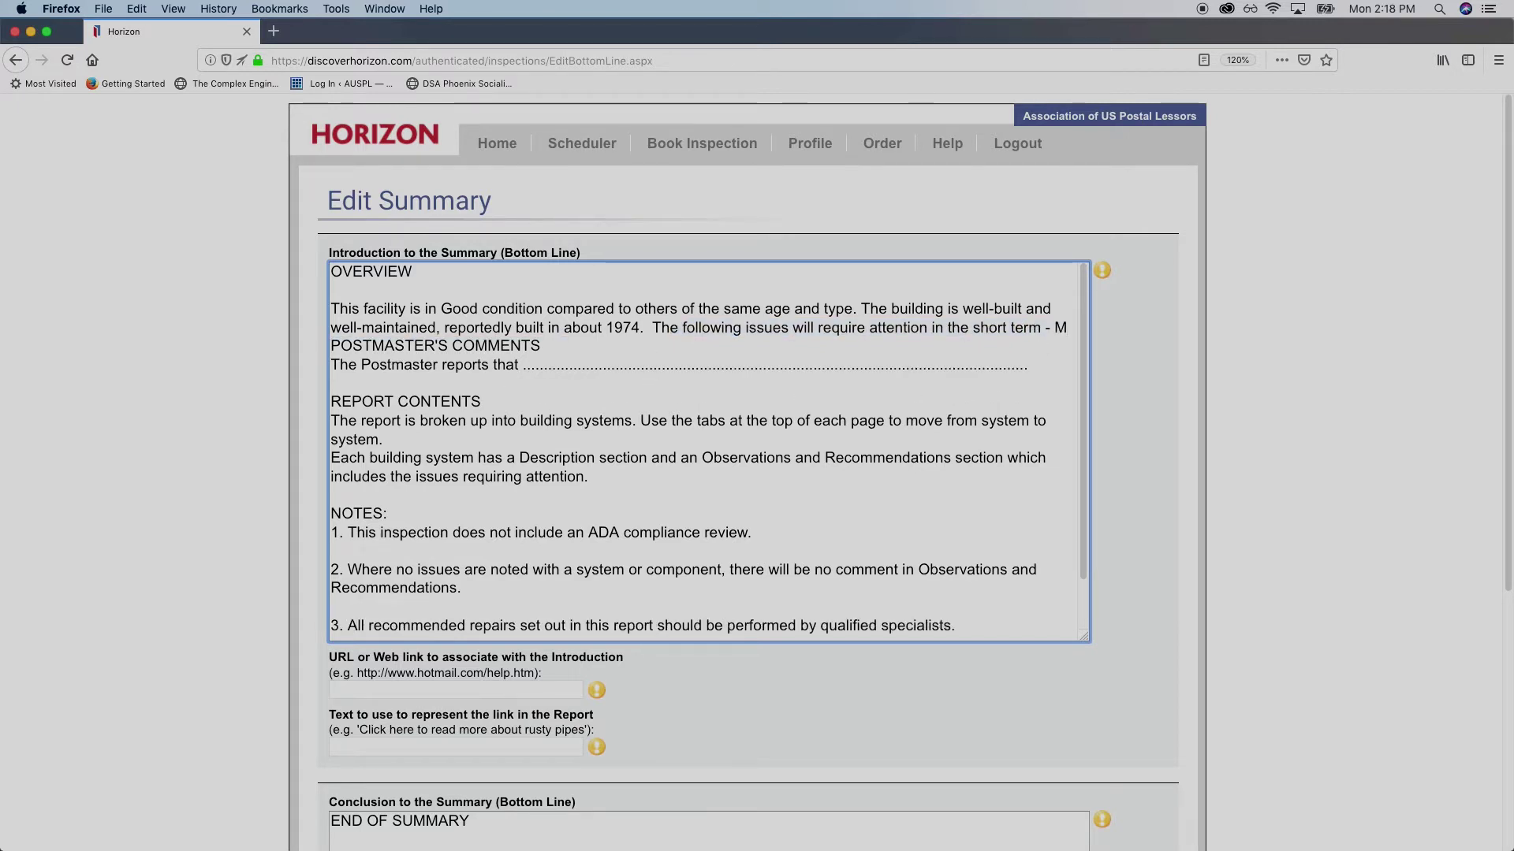
text(issin)
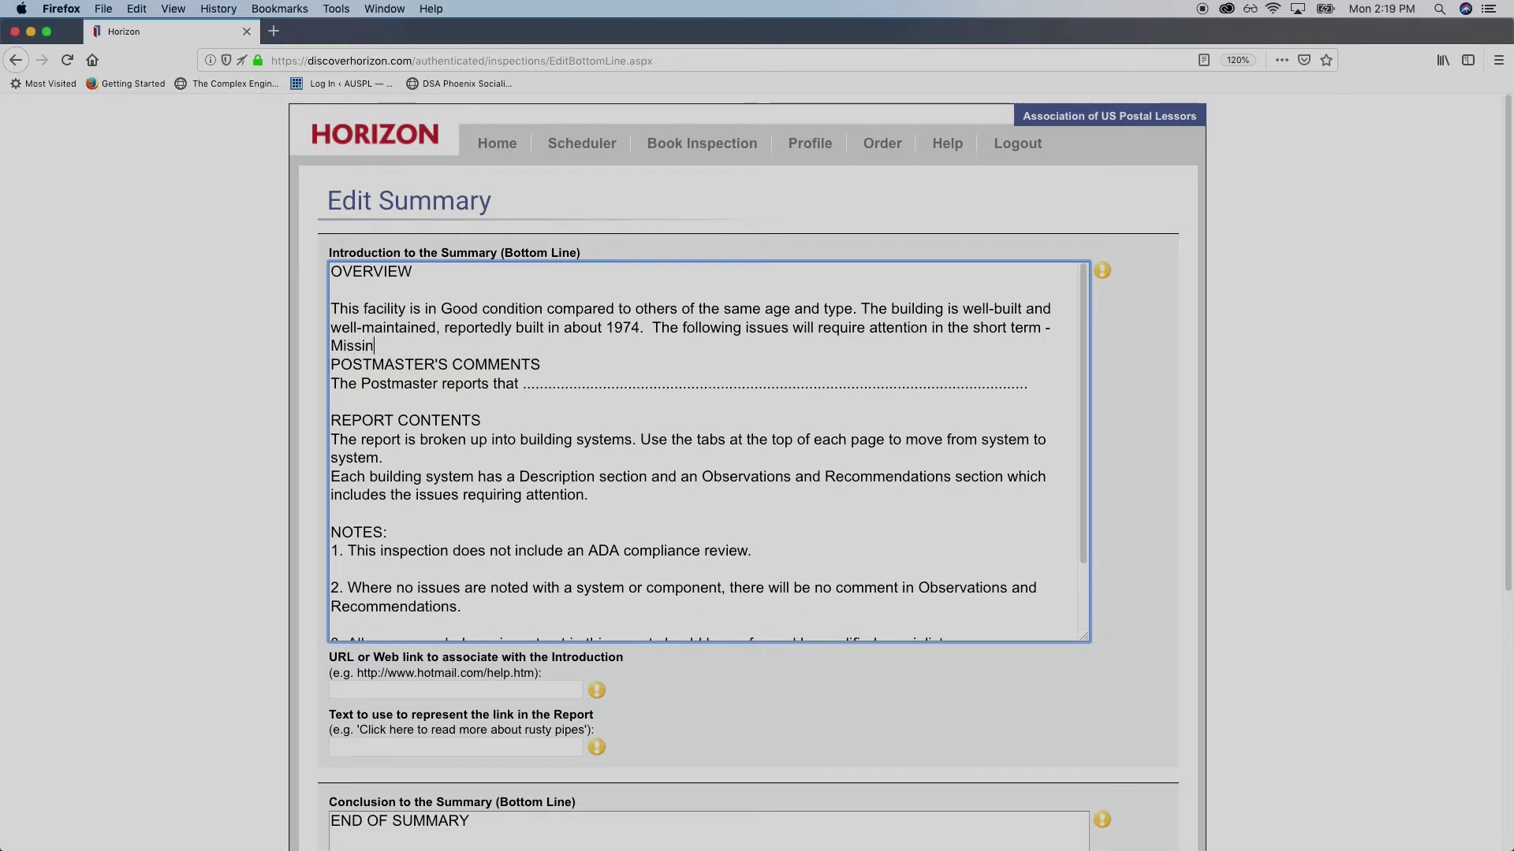
text(g shingles on the)
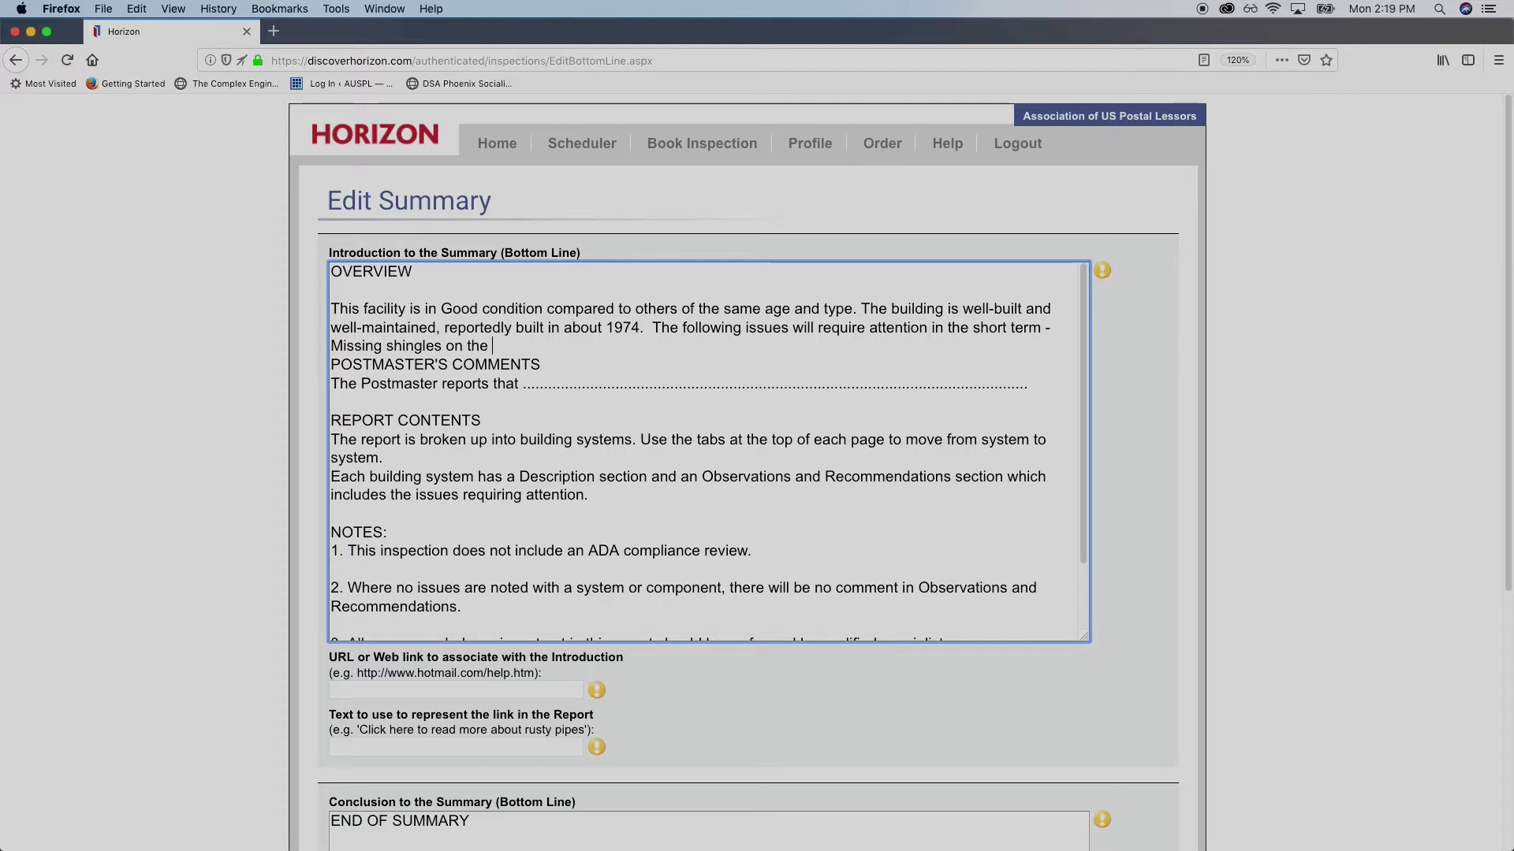
text( roof, leaks were)
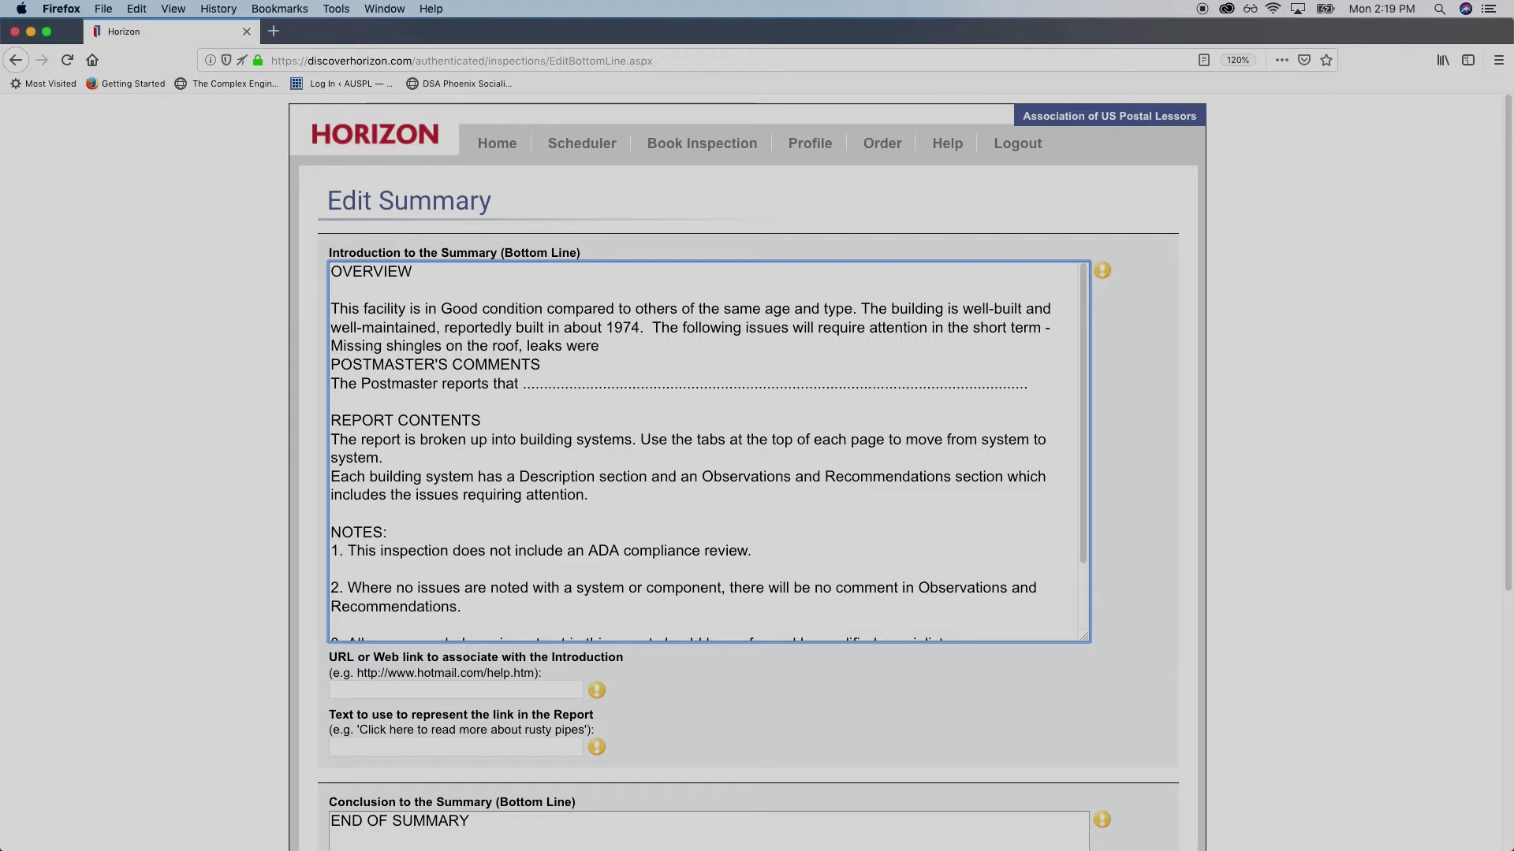
text( observed. Reuires)
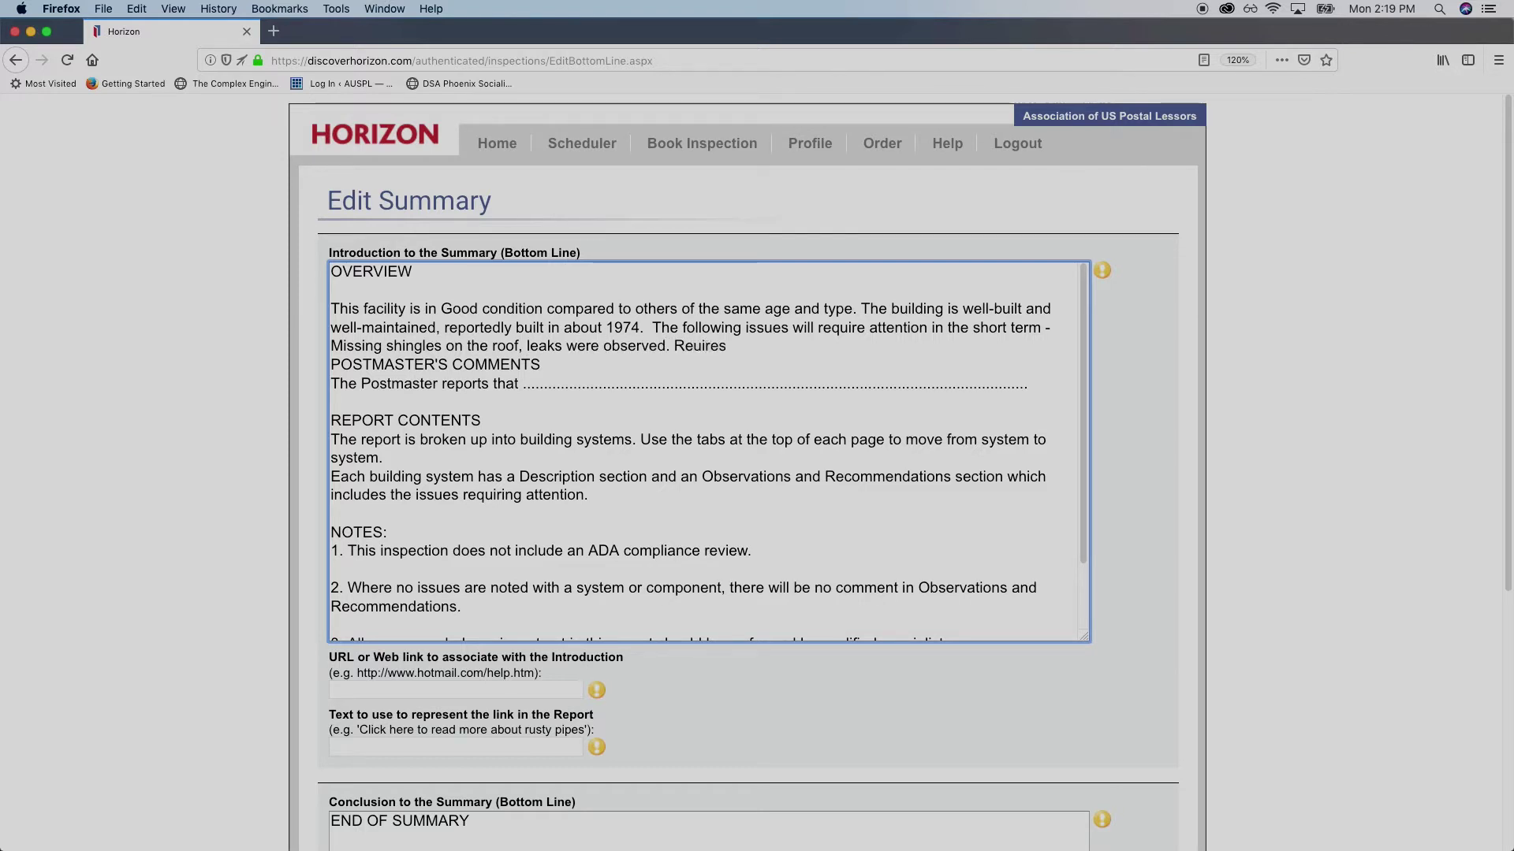
key(BackSpace)
key(BackSpace)
key(BackSpace)
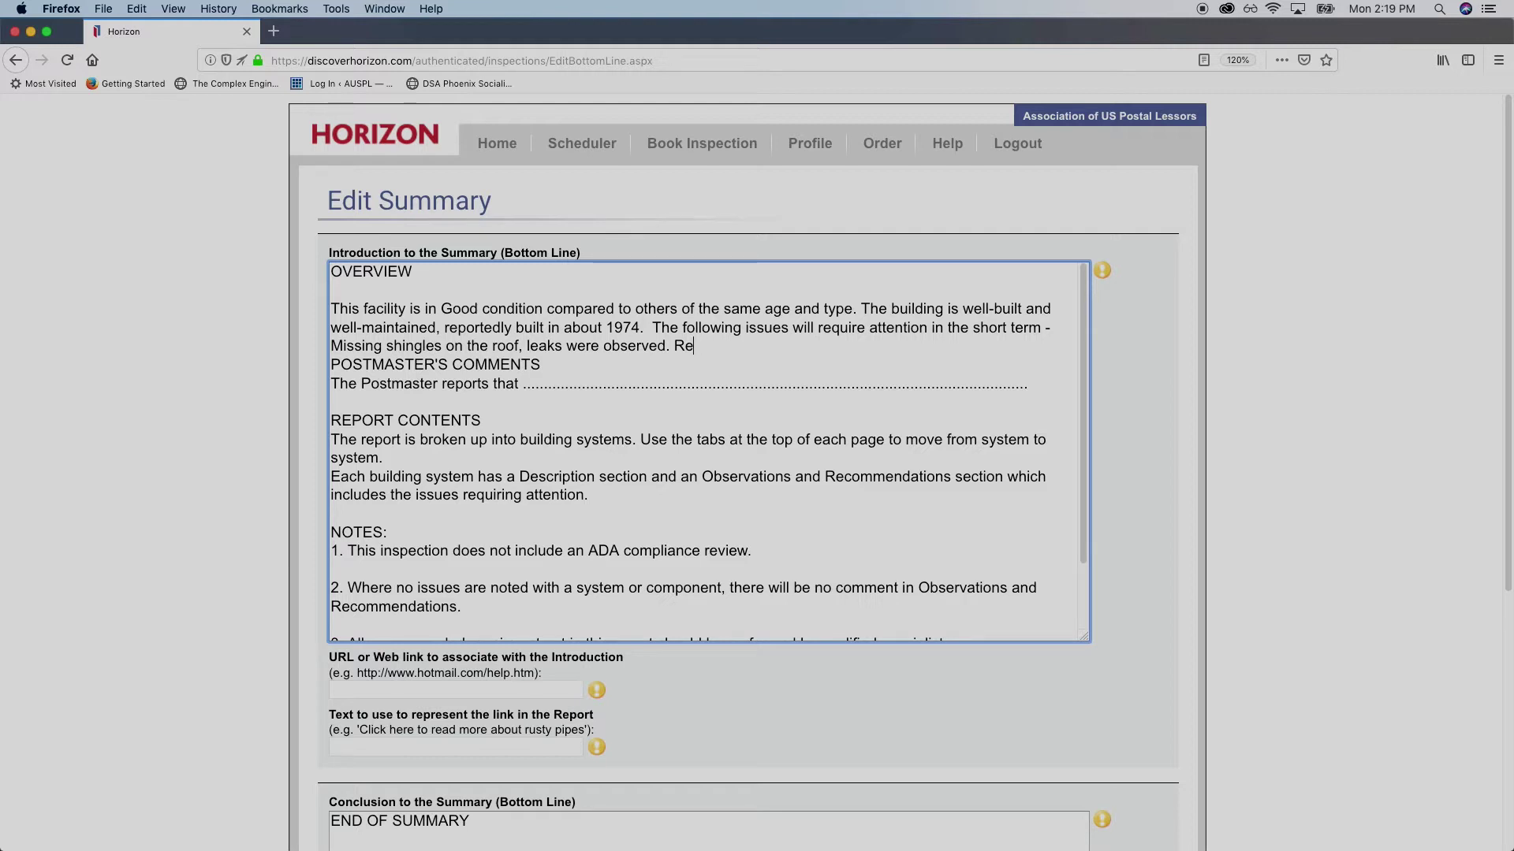
text(quires the atten)
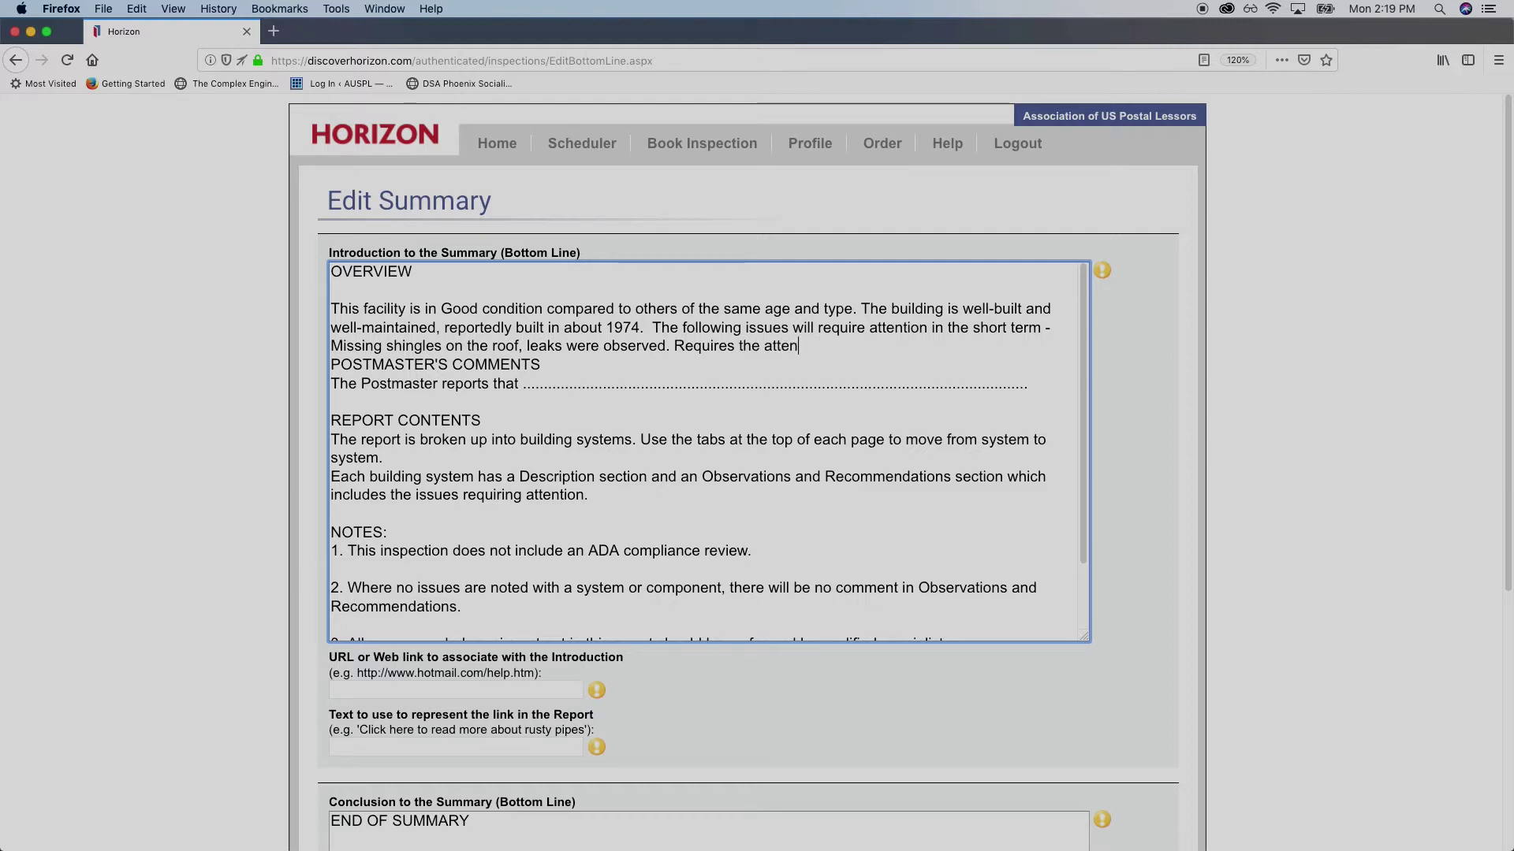
text(tion/s)
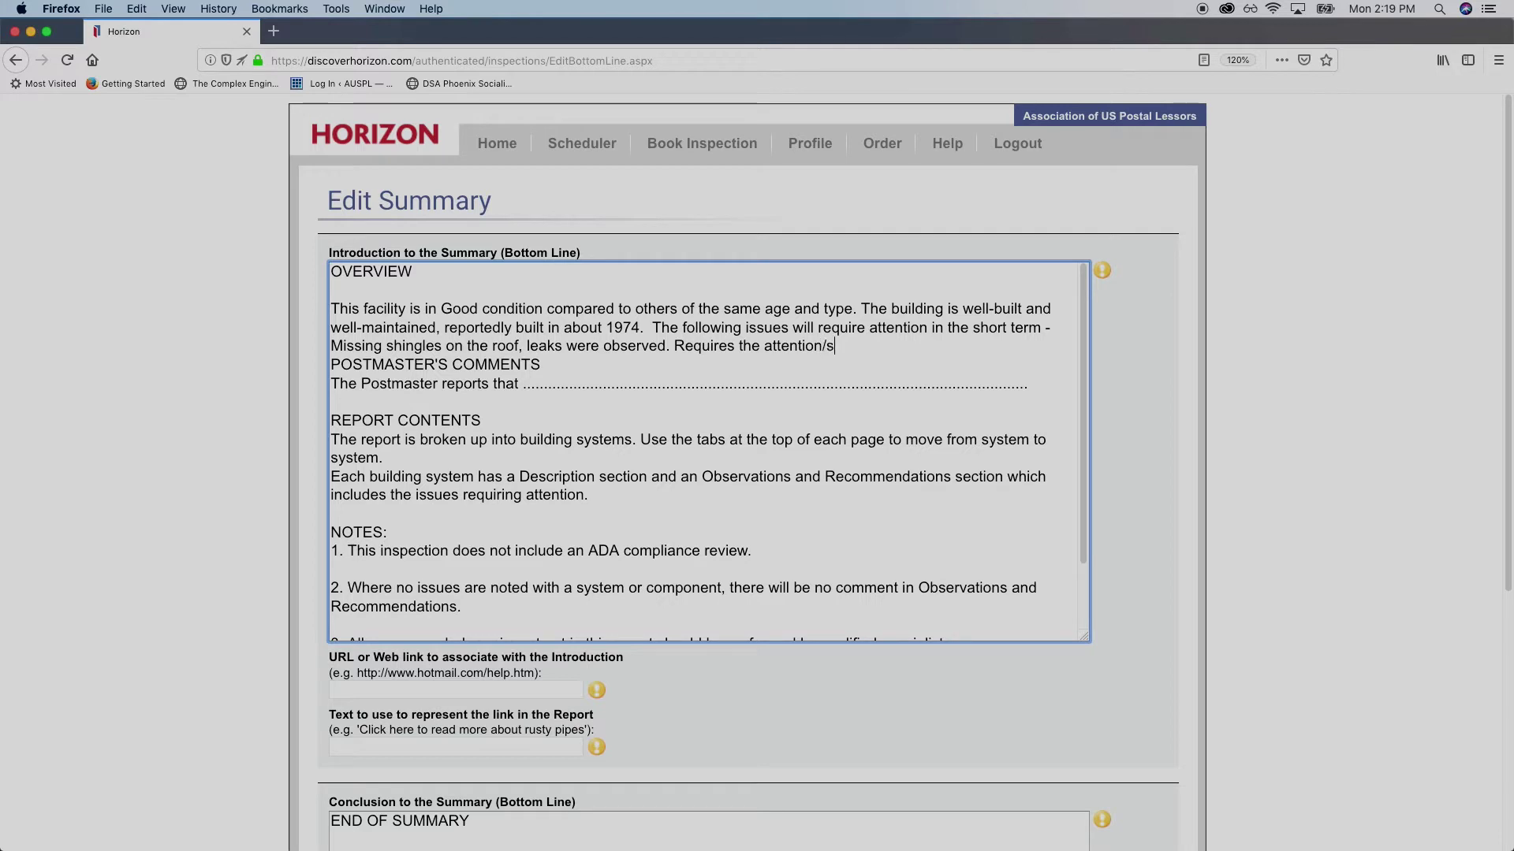
text(ervice of a li)
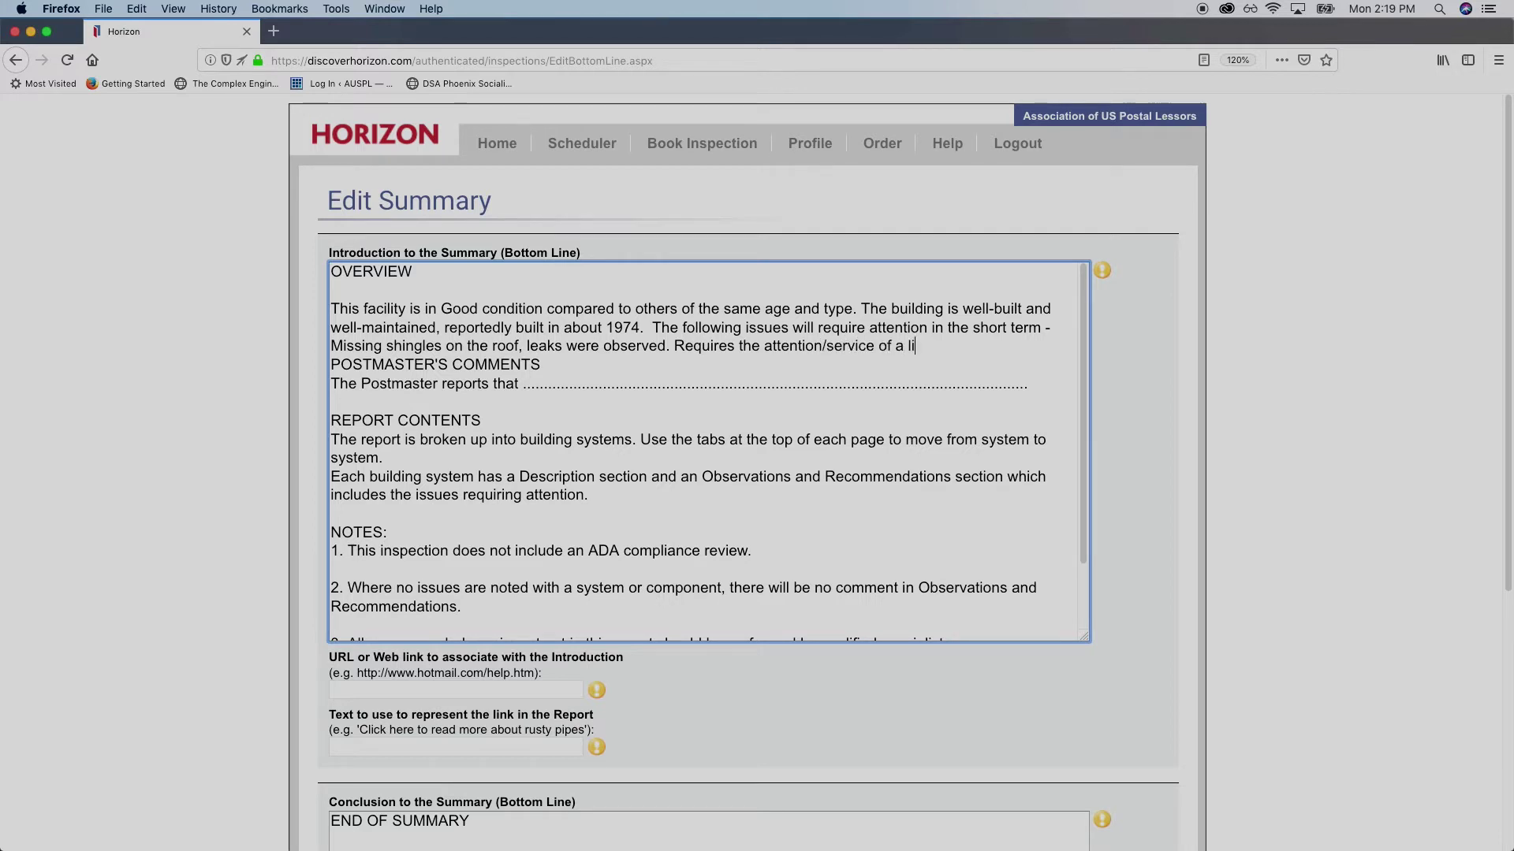
text(censed roofer.)
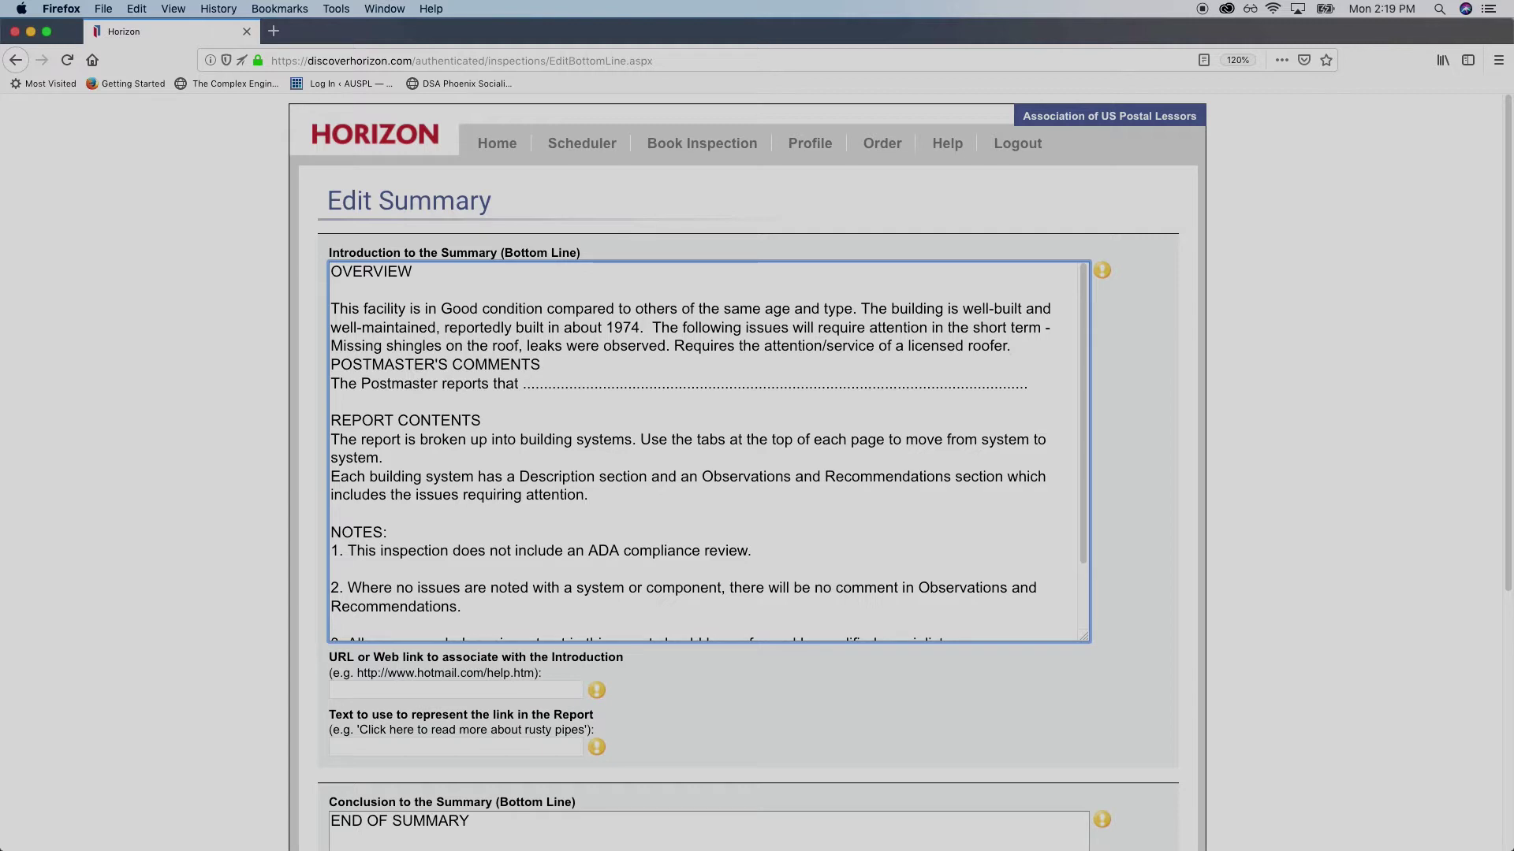
key(Return)
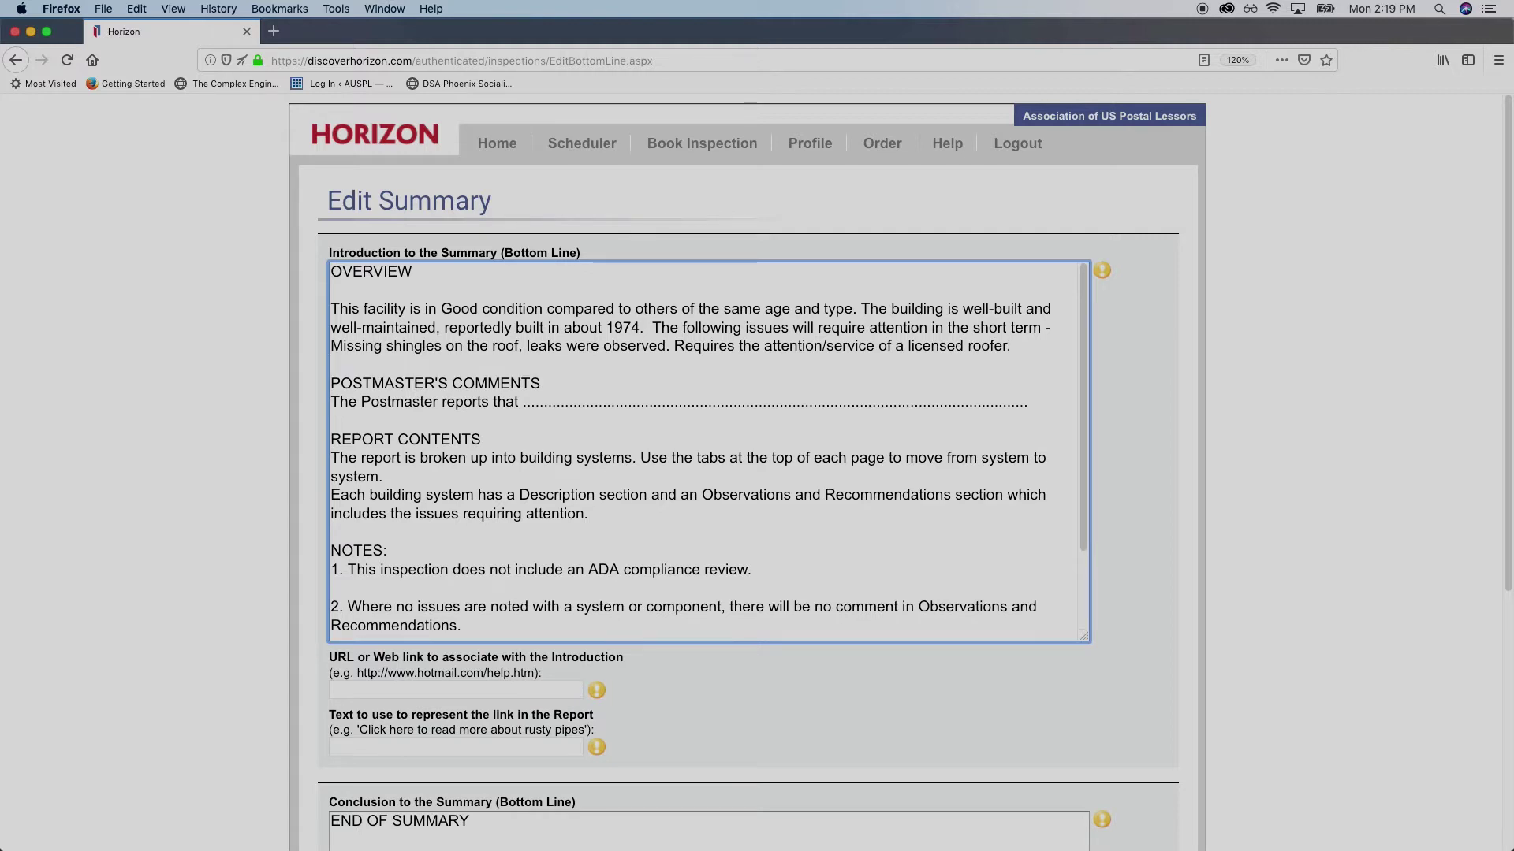
key(Return)
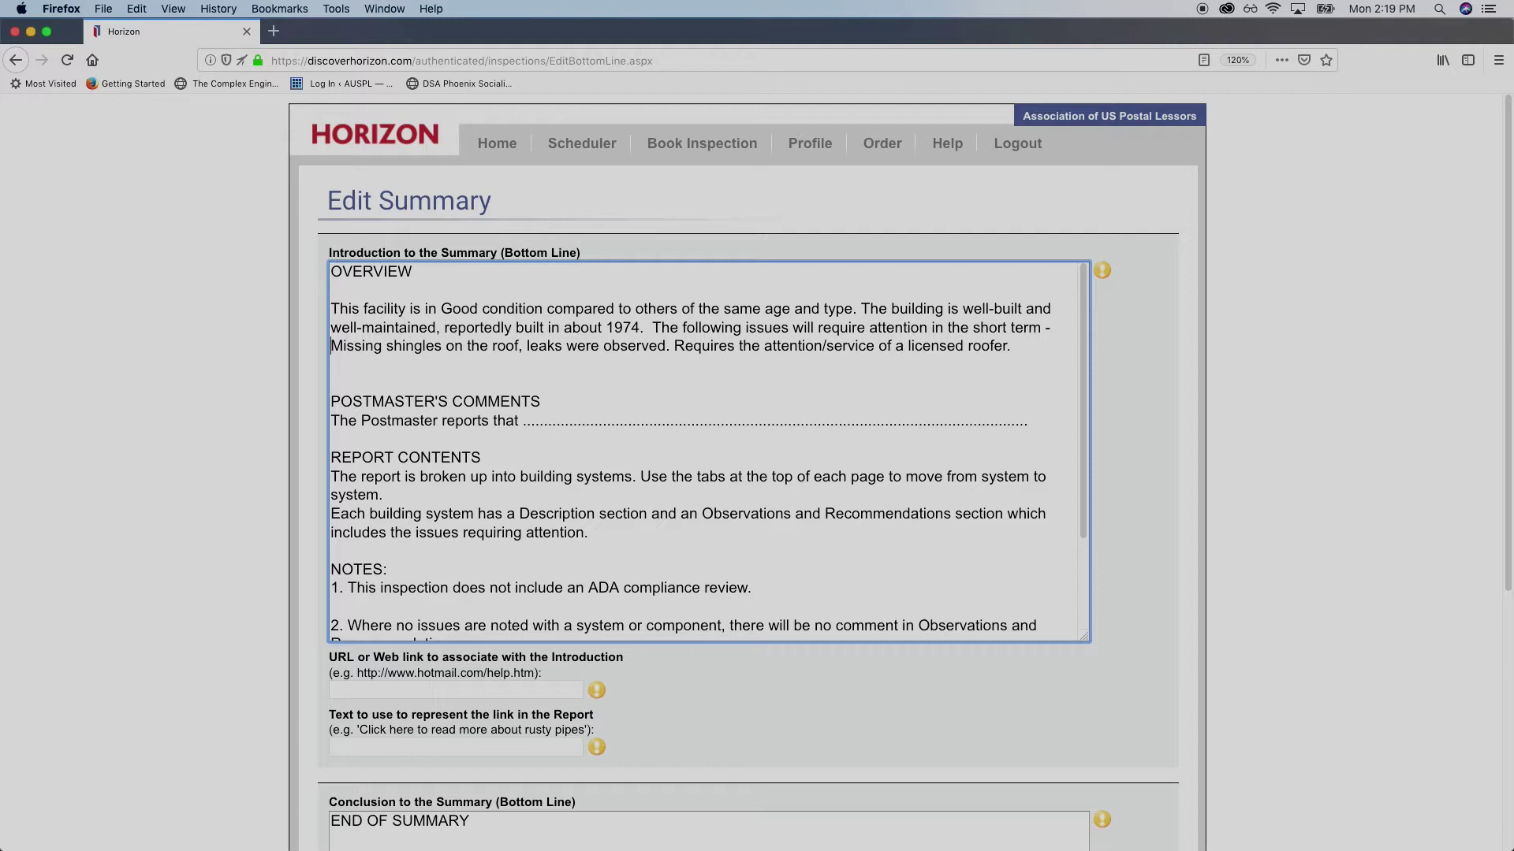
click(331, 346)
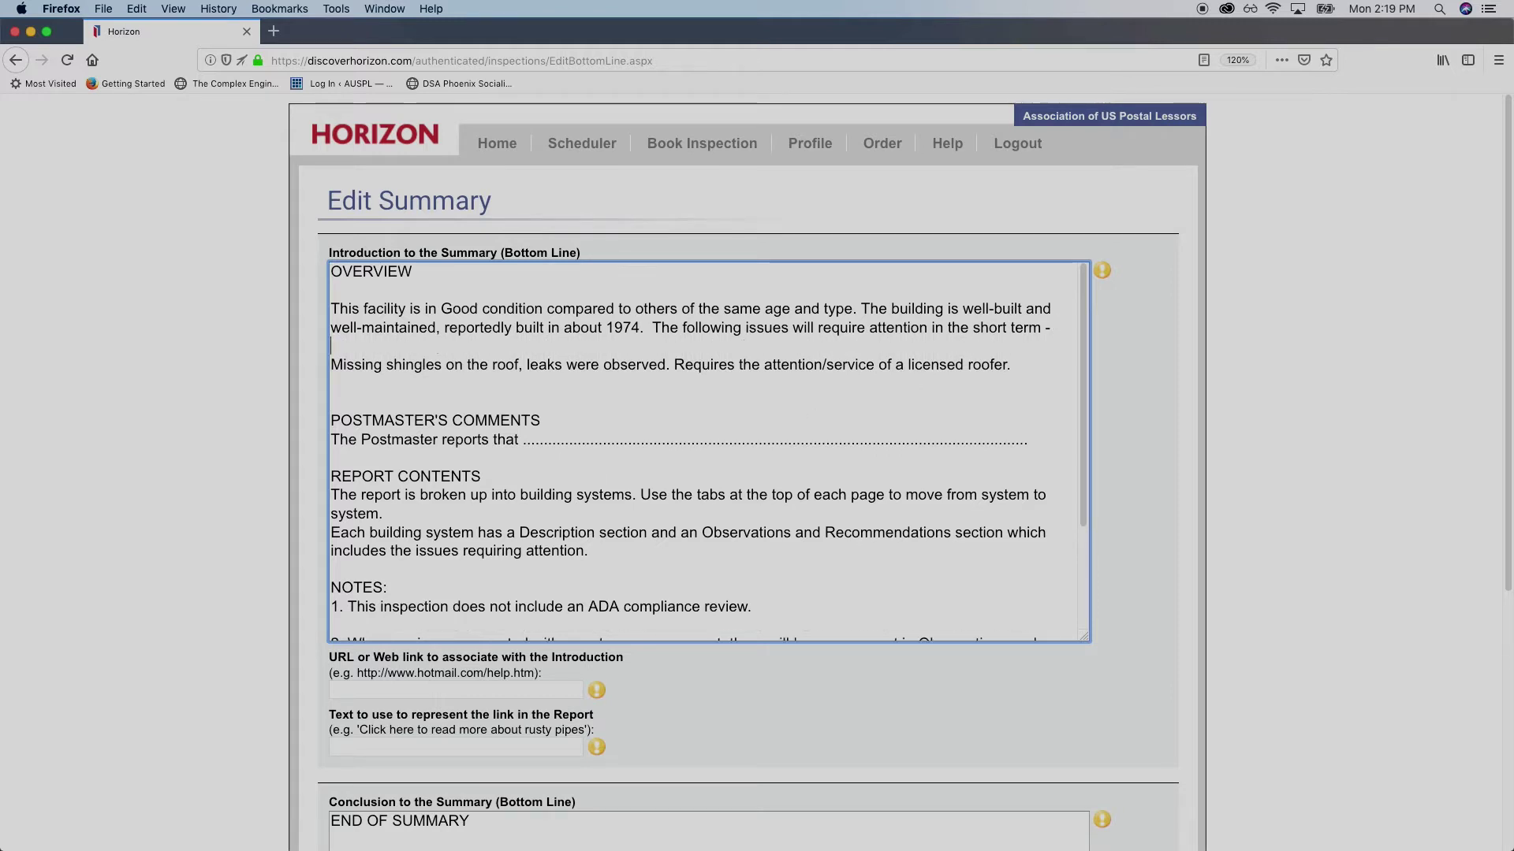
key(Return)
Add a note that the Handicap Ramp is too steep per smart level and should be 2%
click(893, 394)
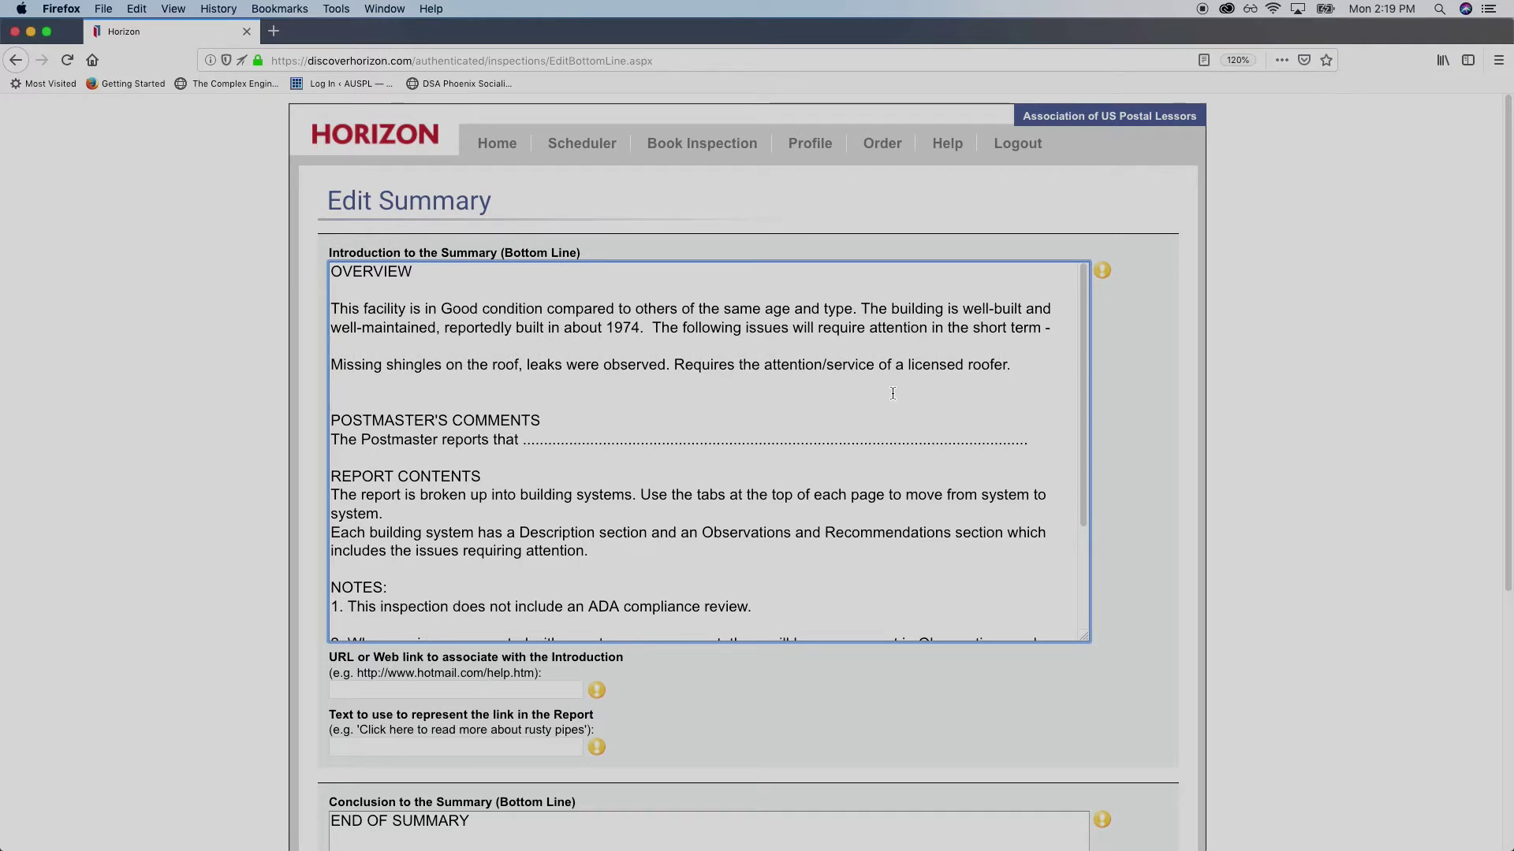
text(Handicap Ramp too steep)
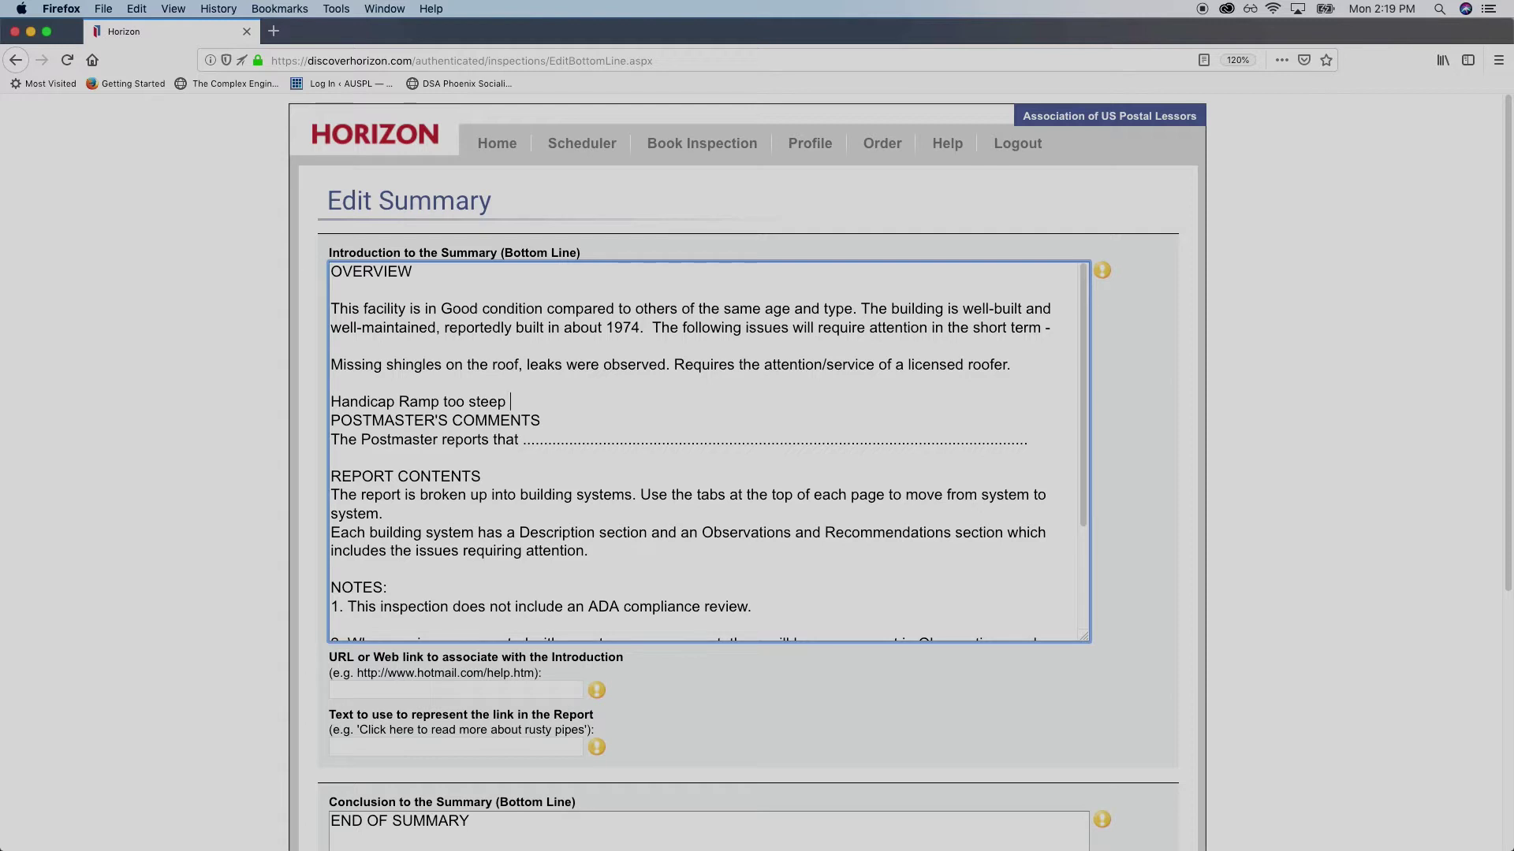
text( according t)
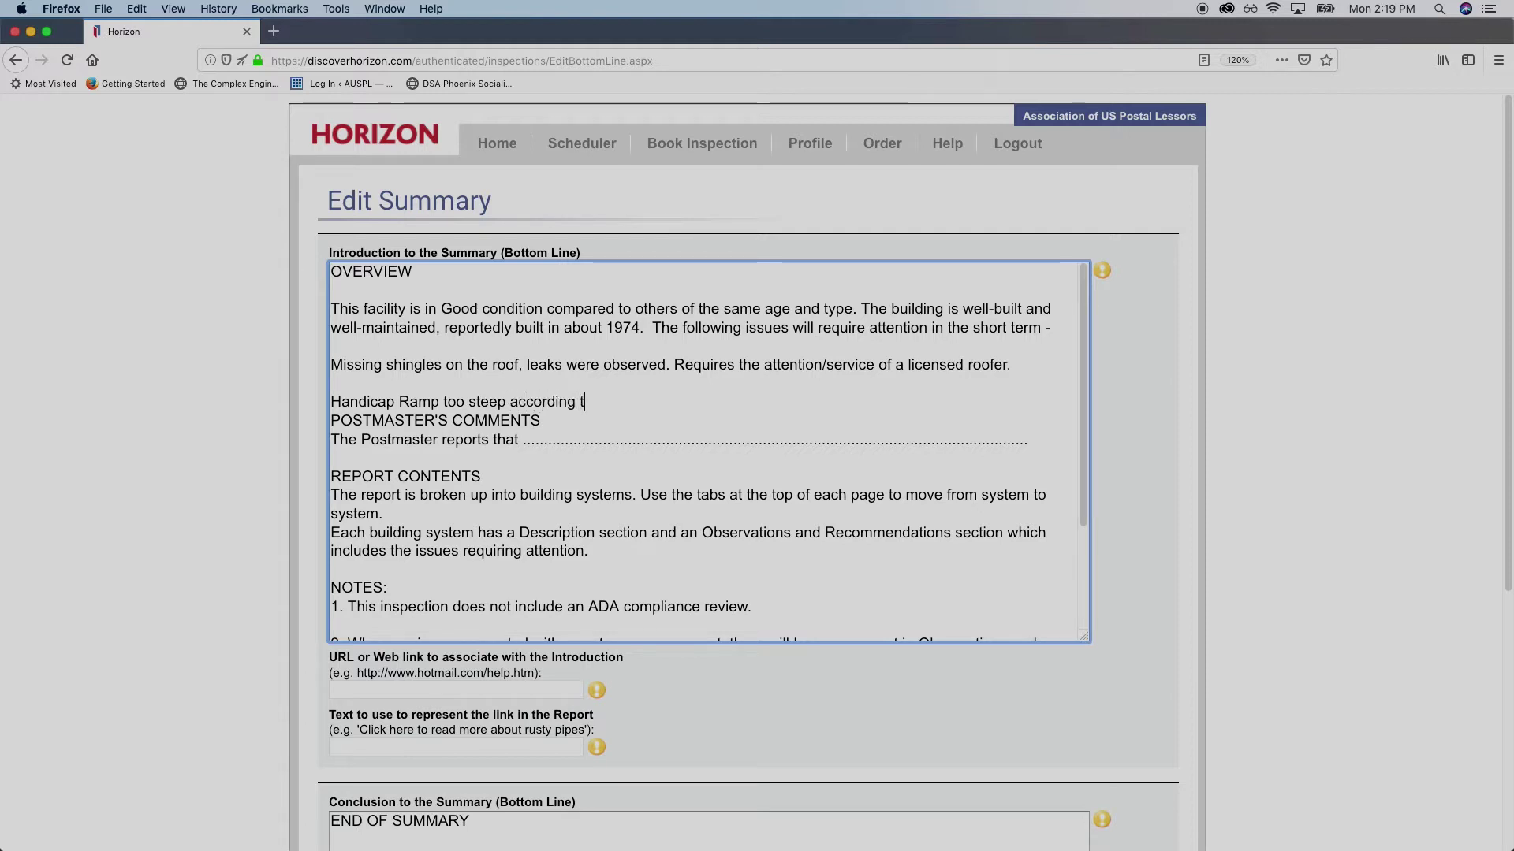
text(o smsart leve)
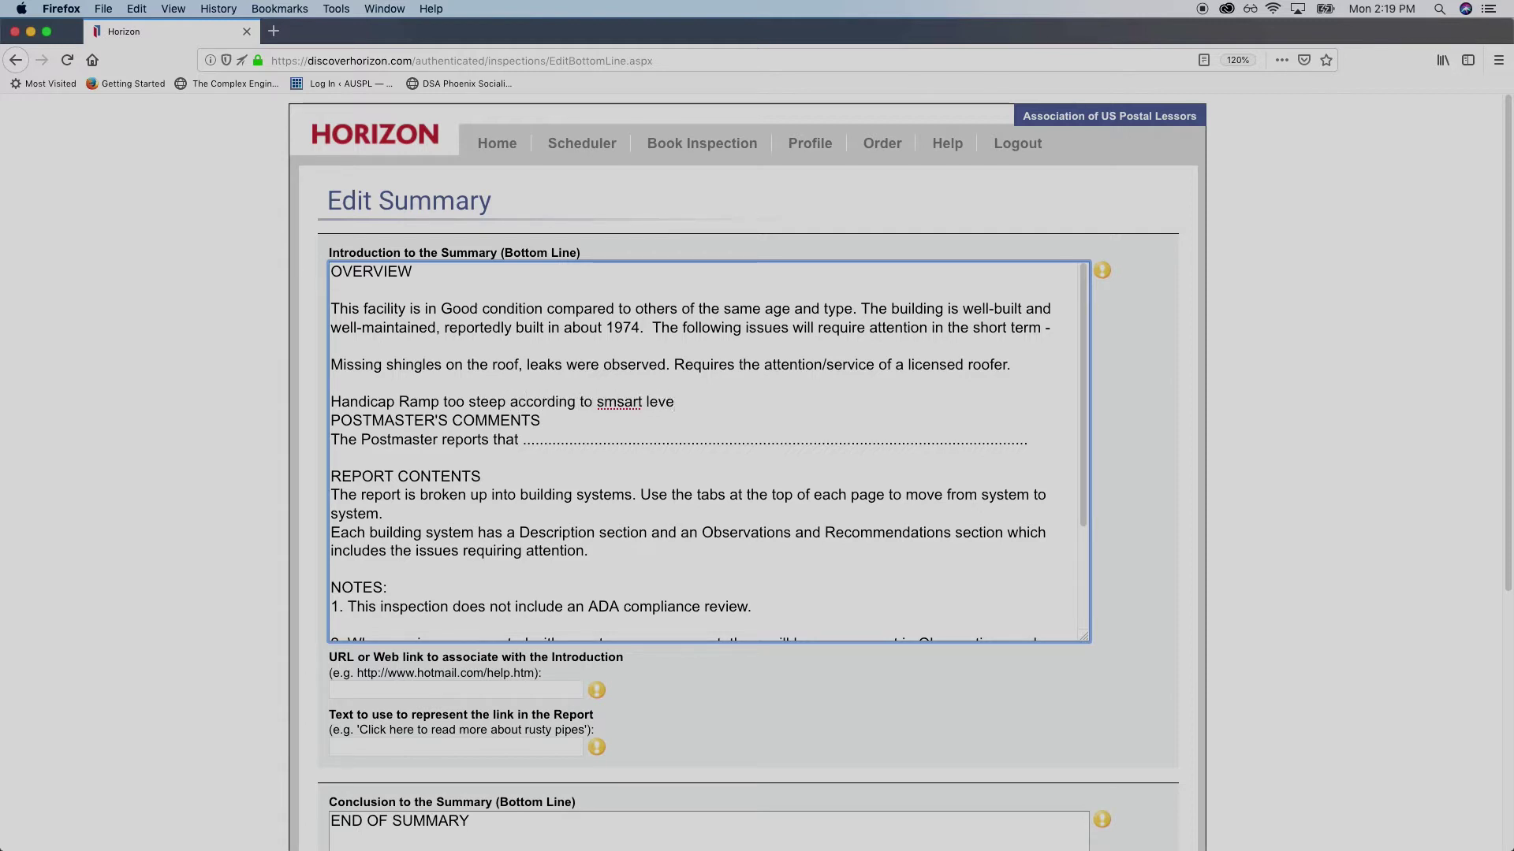
text(l read)
key(BackSpace)
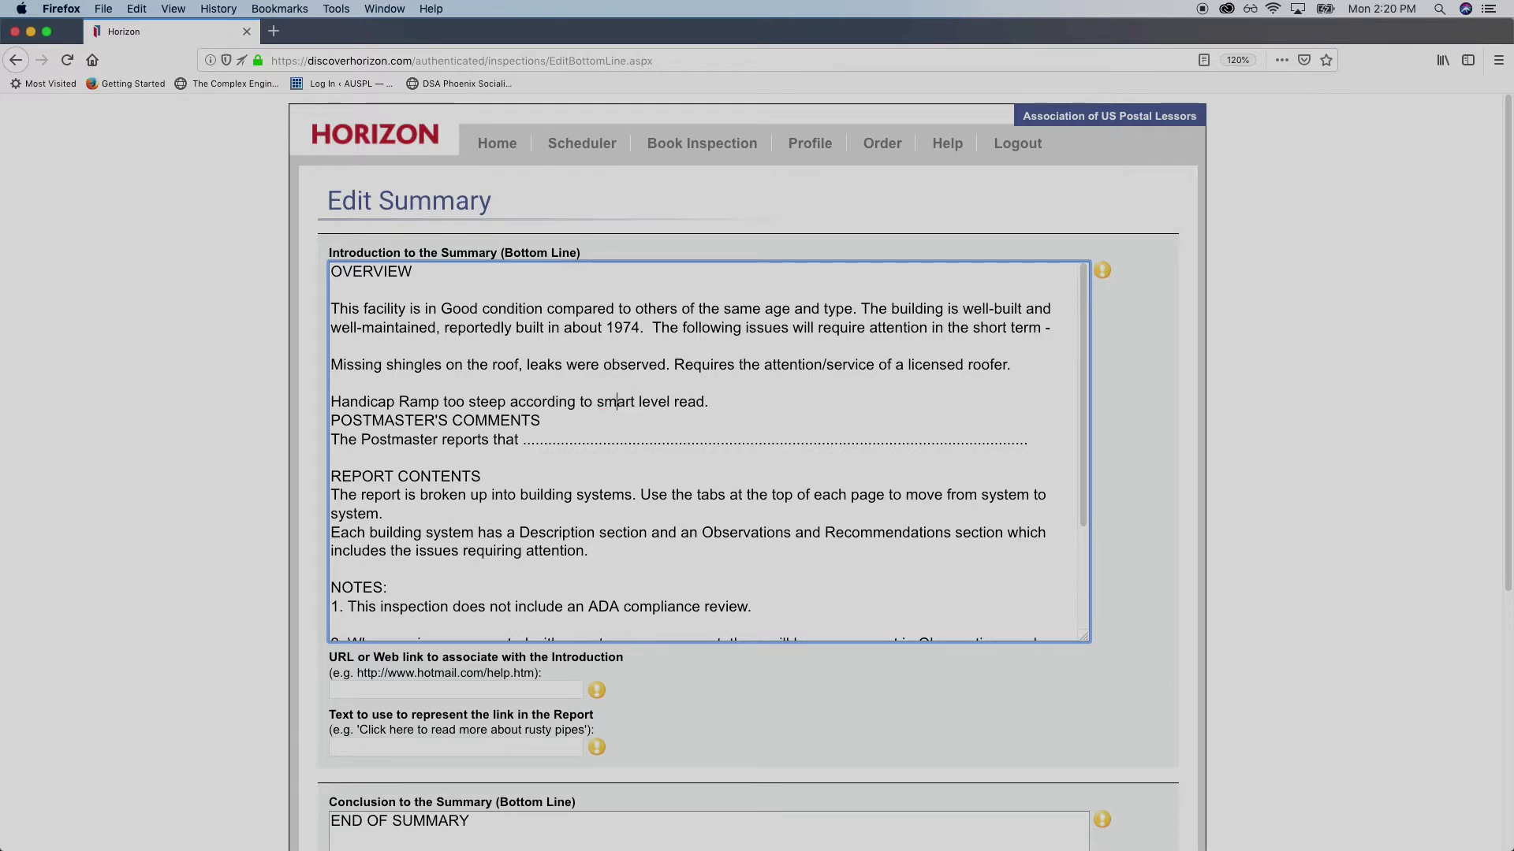
click(669, 402)
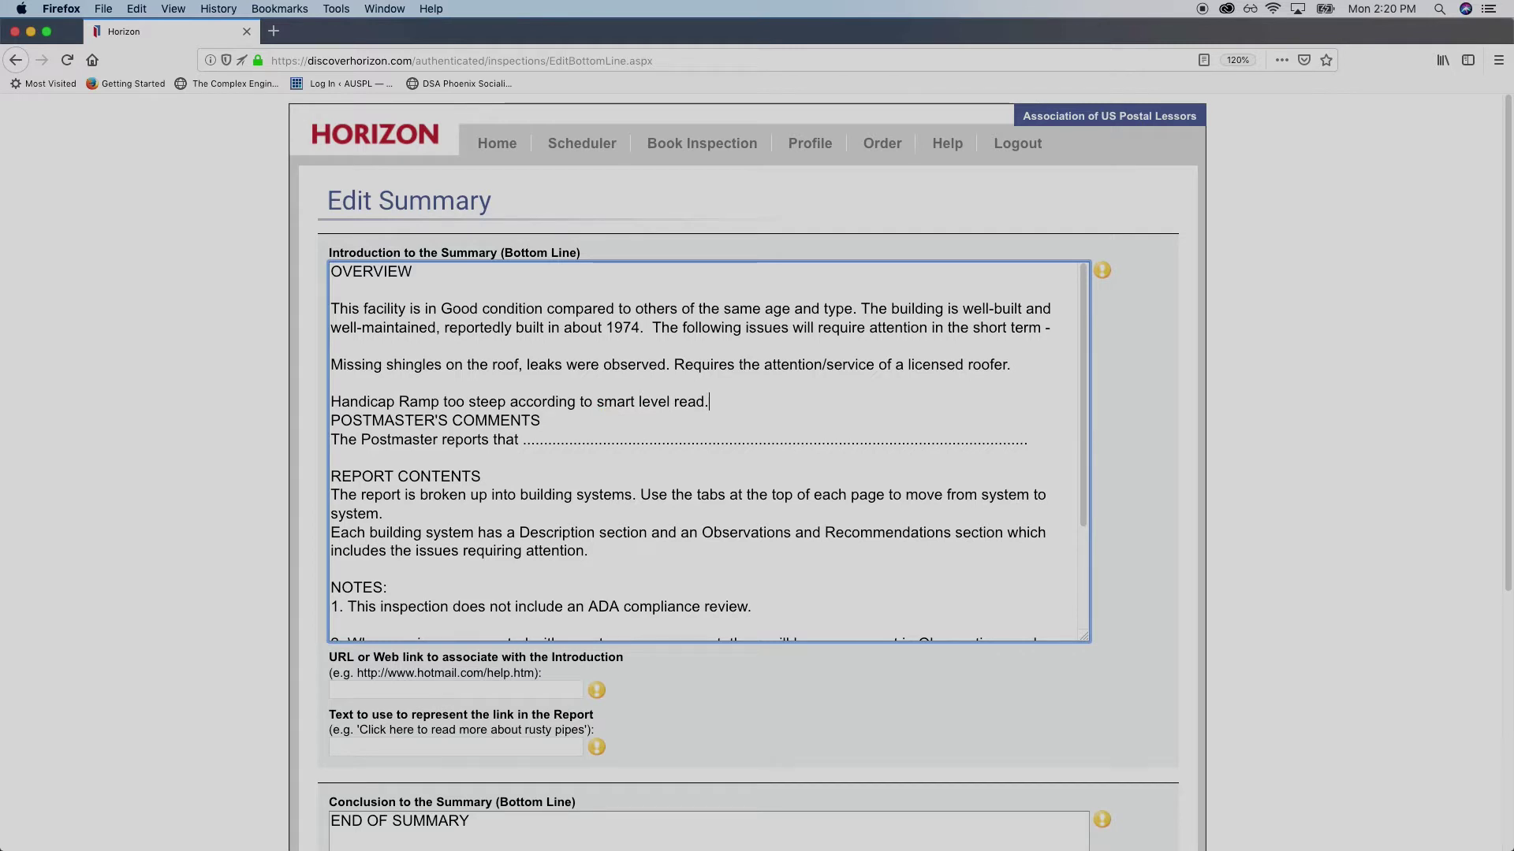
text(Shoul)
key(BackSpace)
key(BackSpace)
key(BackSpace)
key(BackSpace)
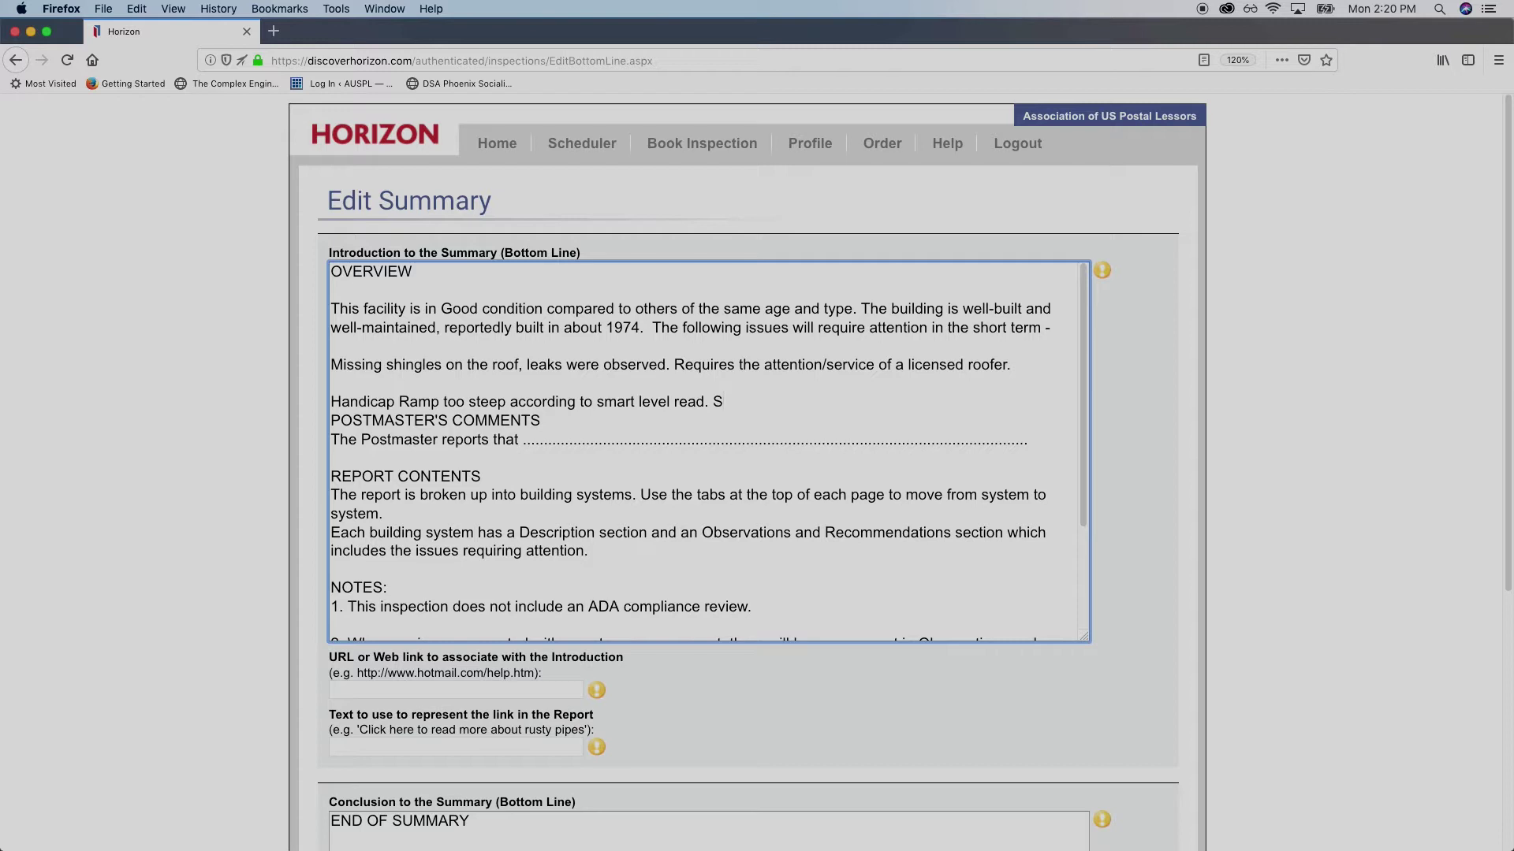
text(hould only be 2)
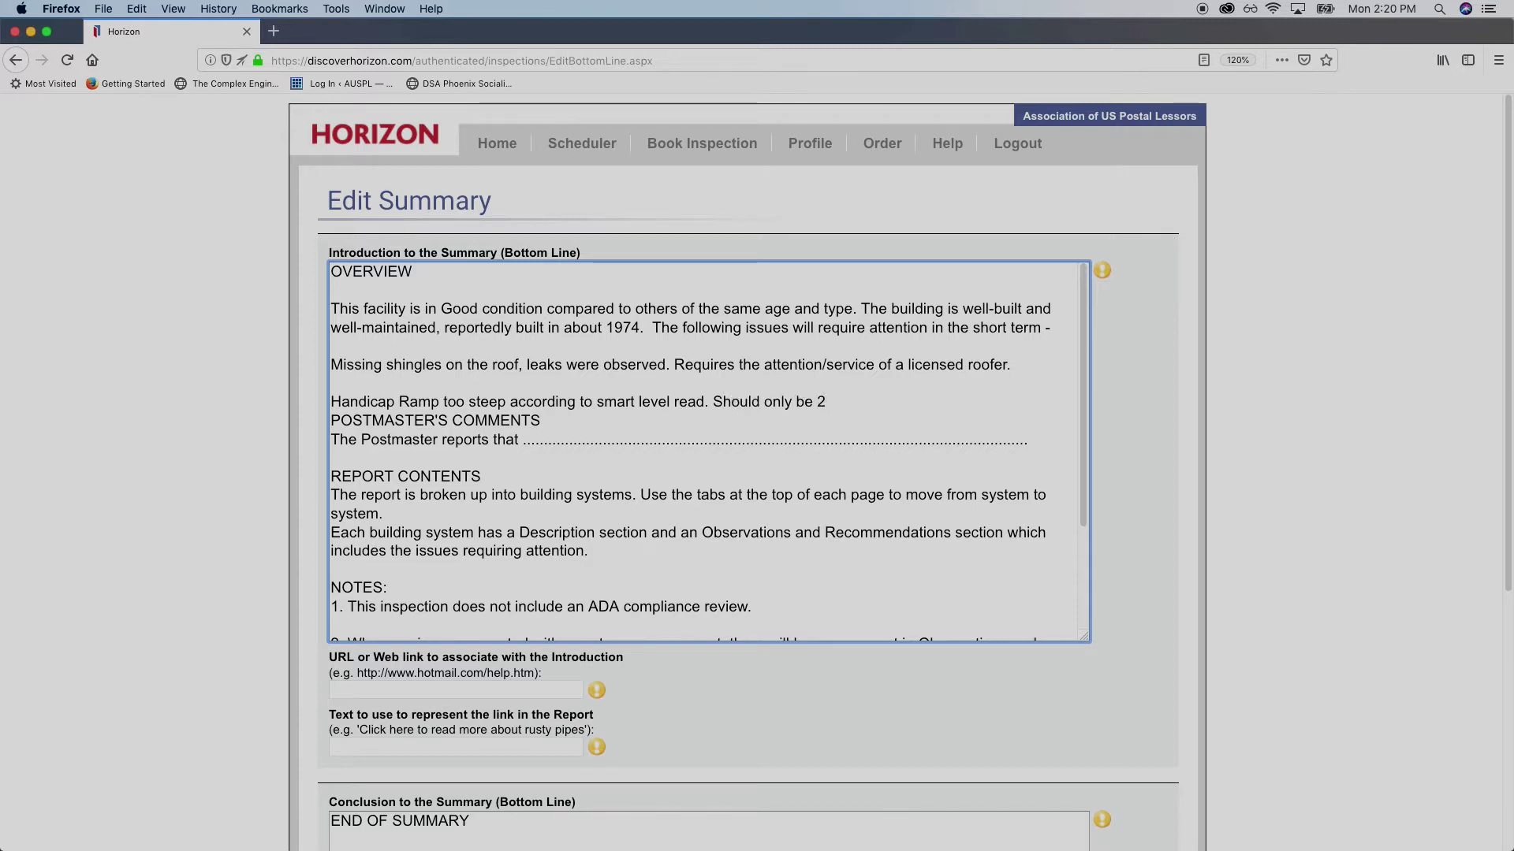
text(%)
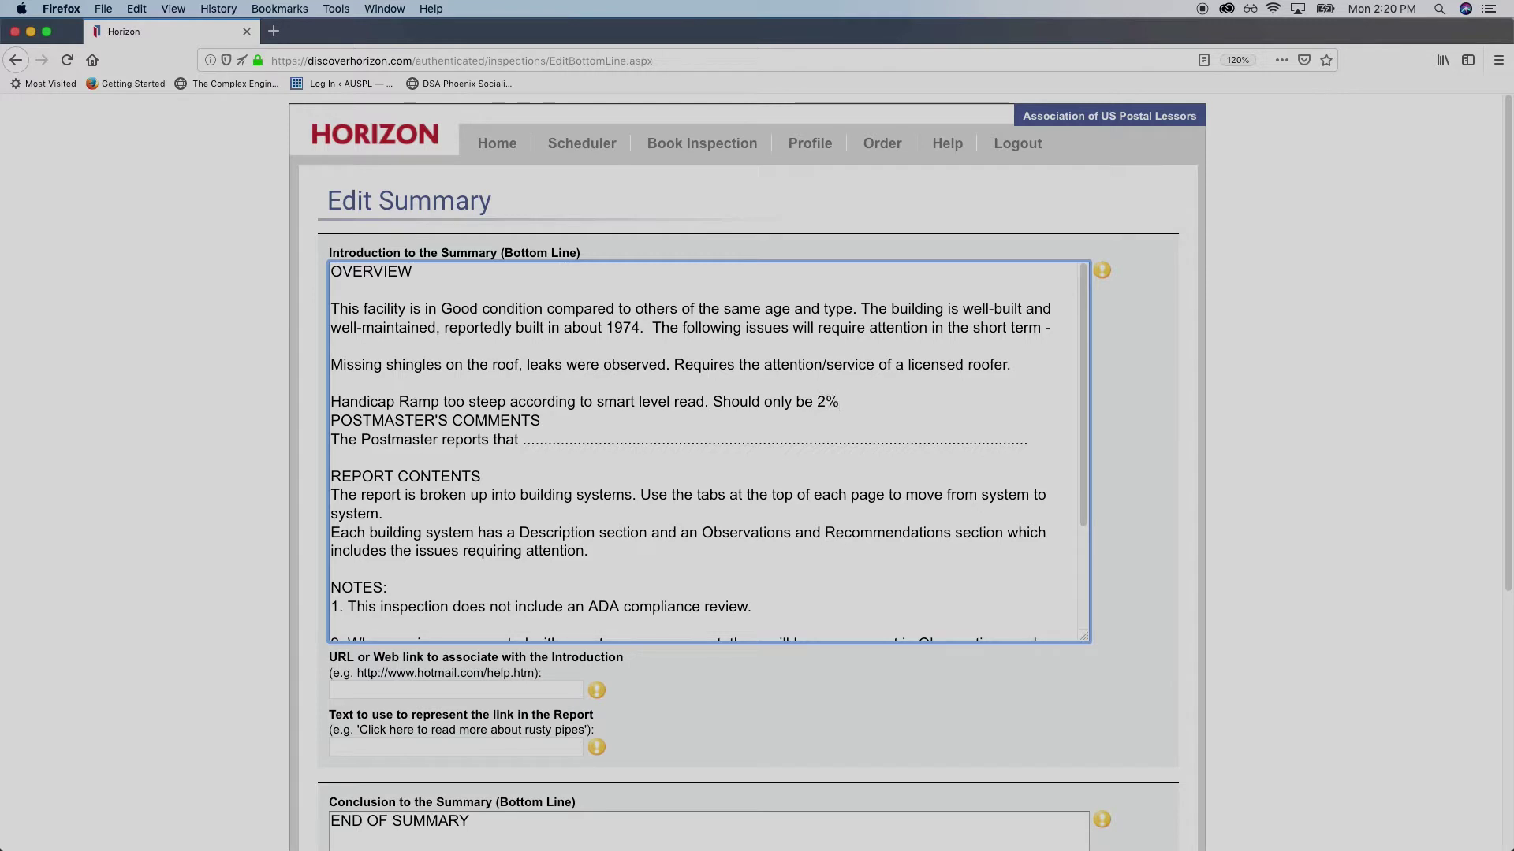
text(.)
key(Return)
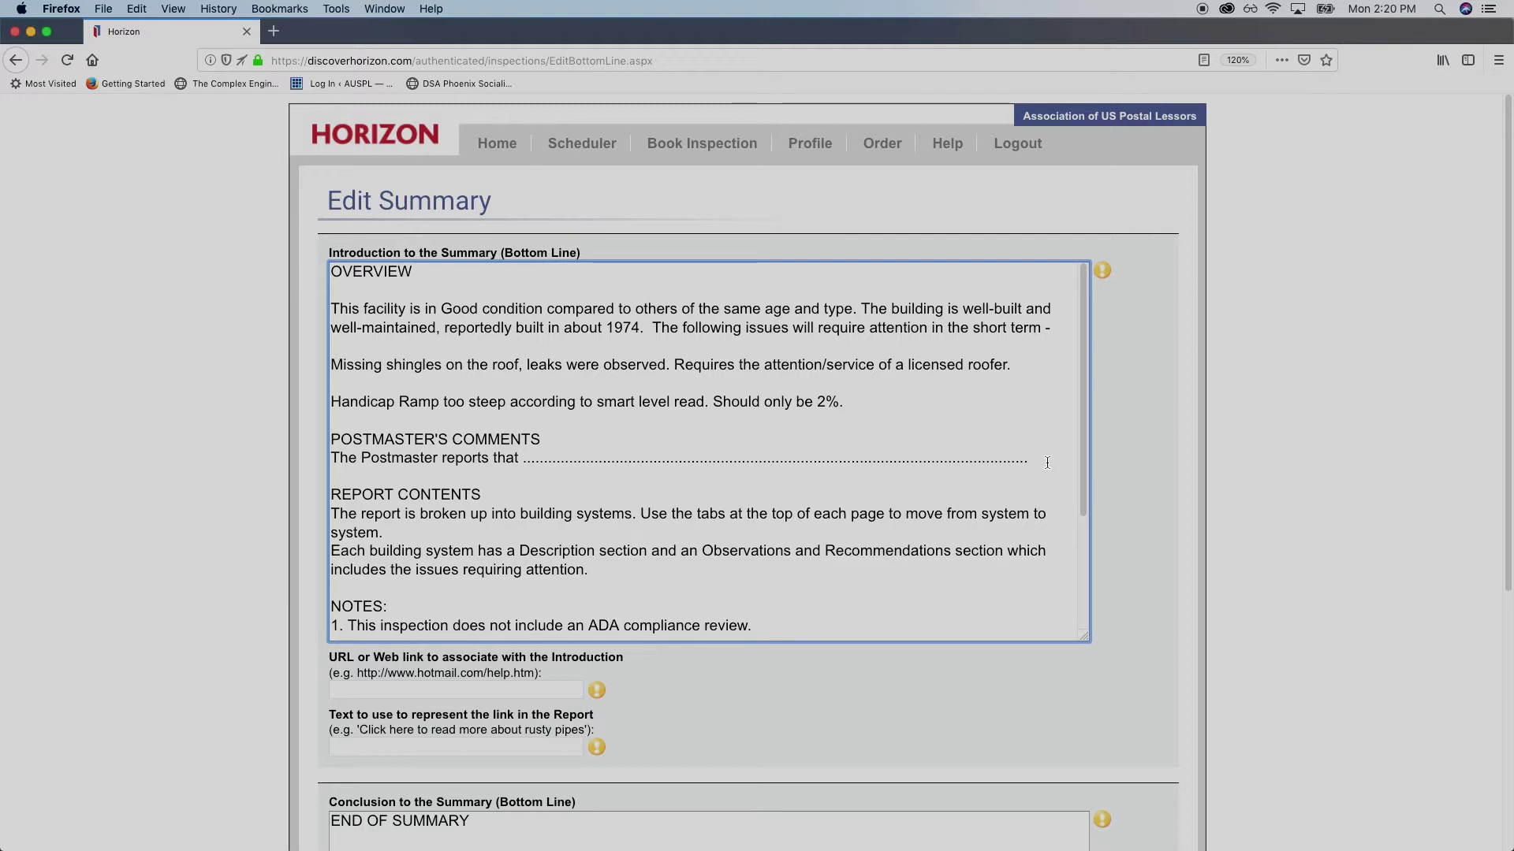
drag(1048, 463, 522, 463)
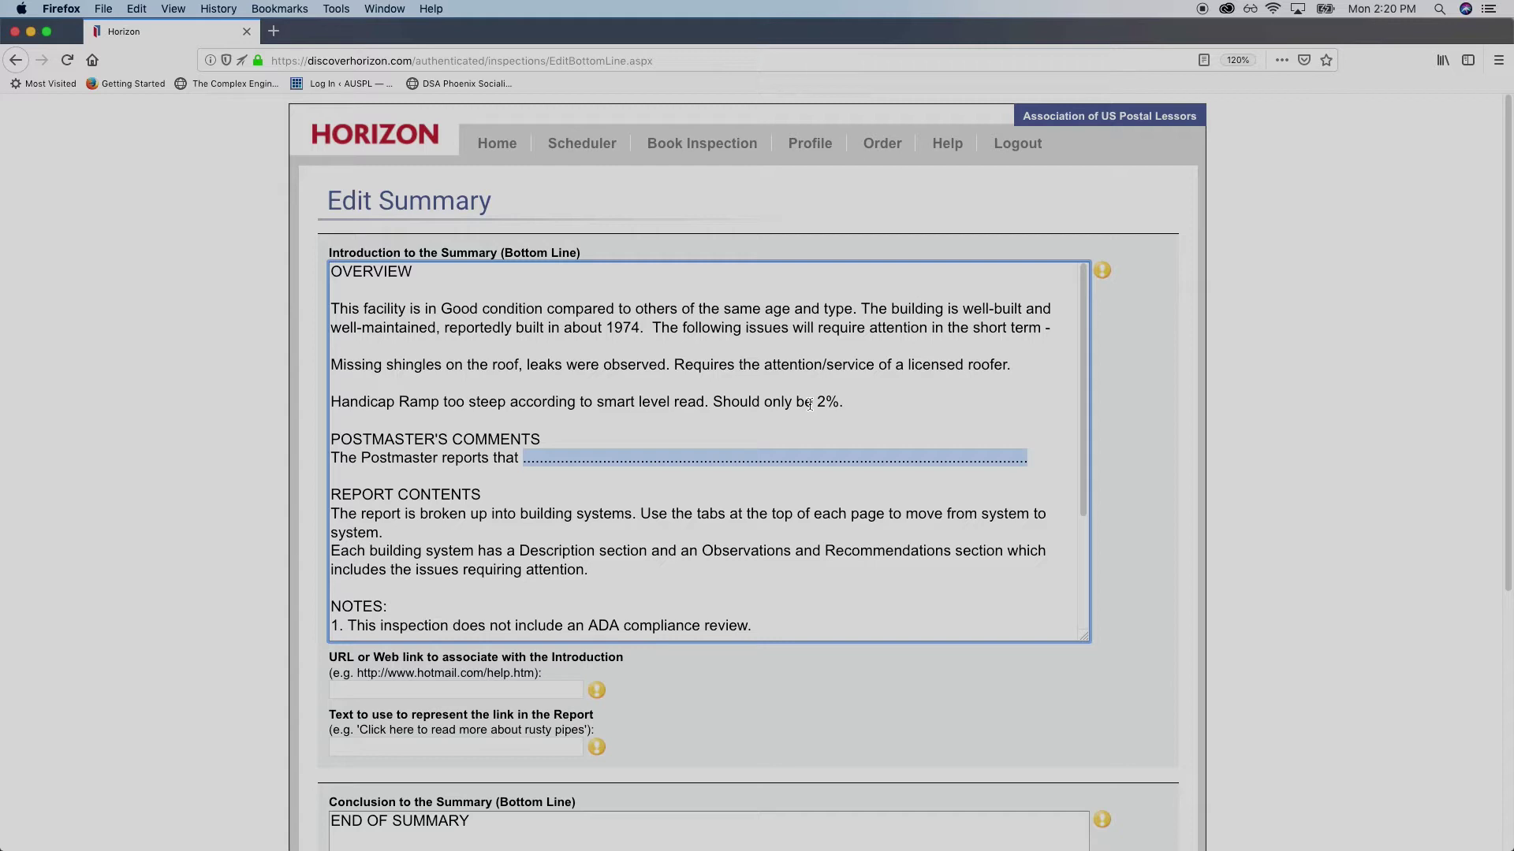
Complete the Postmaster comment: building in good condition, maintenance always performed promptly
text(the build)
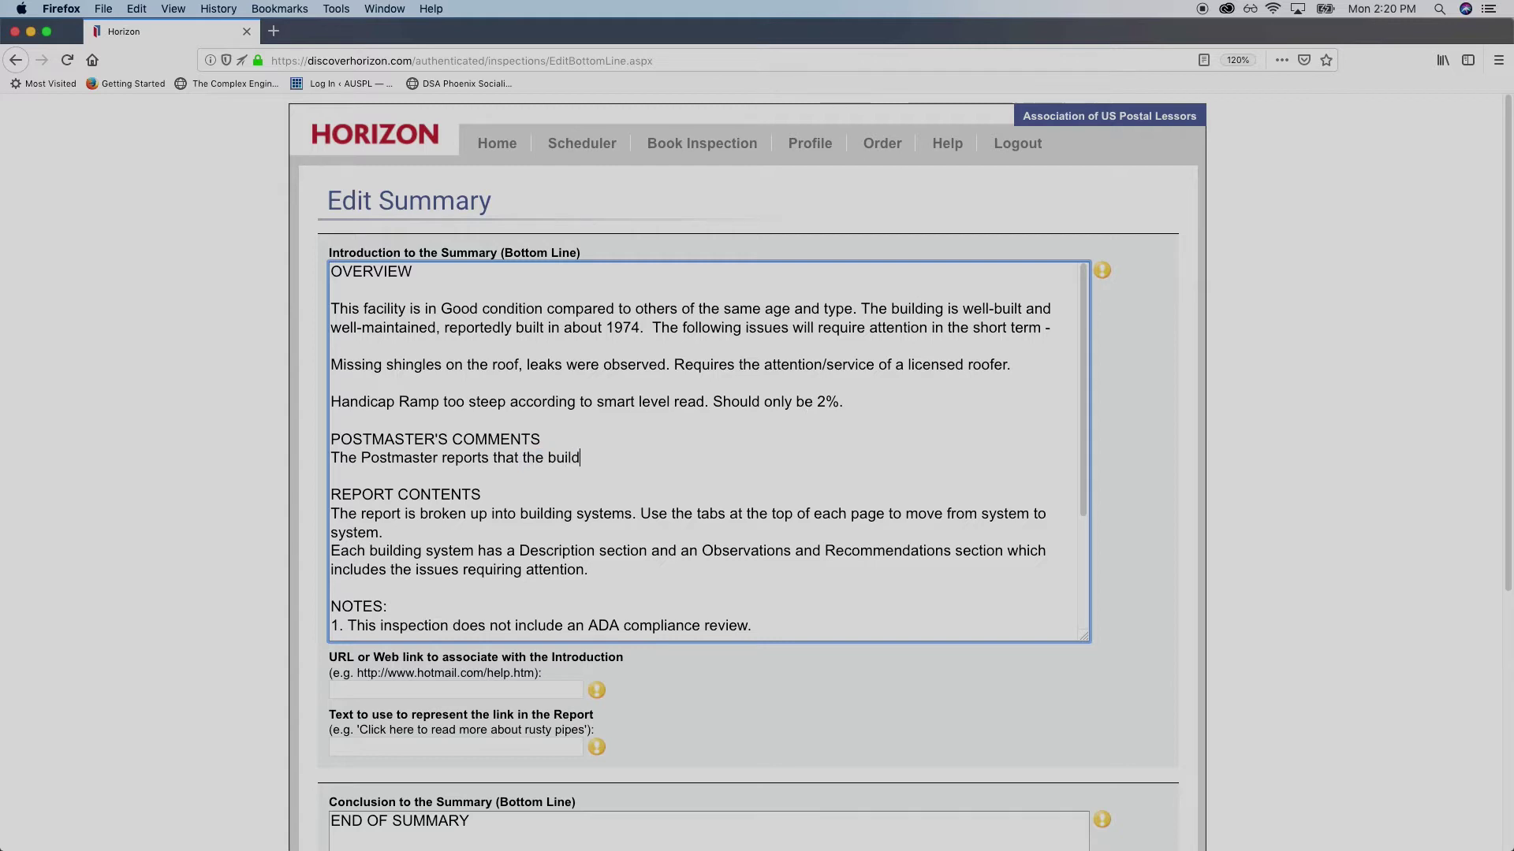
text(ing is in good c)
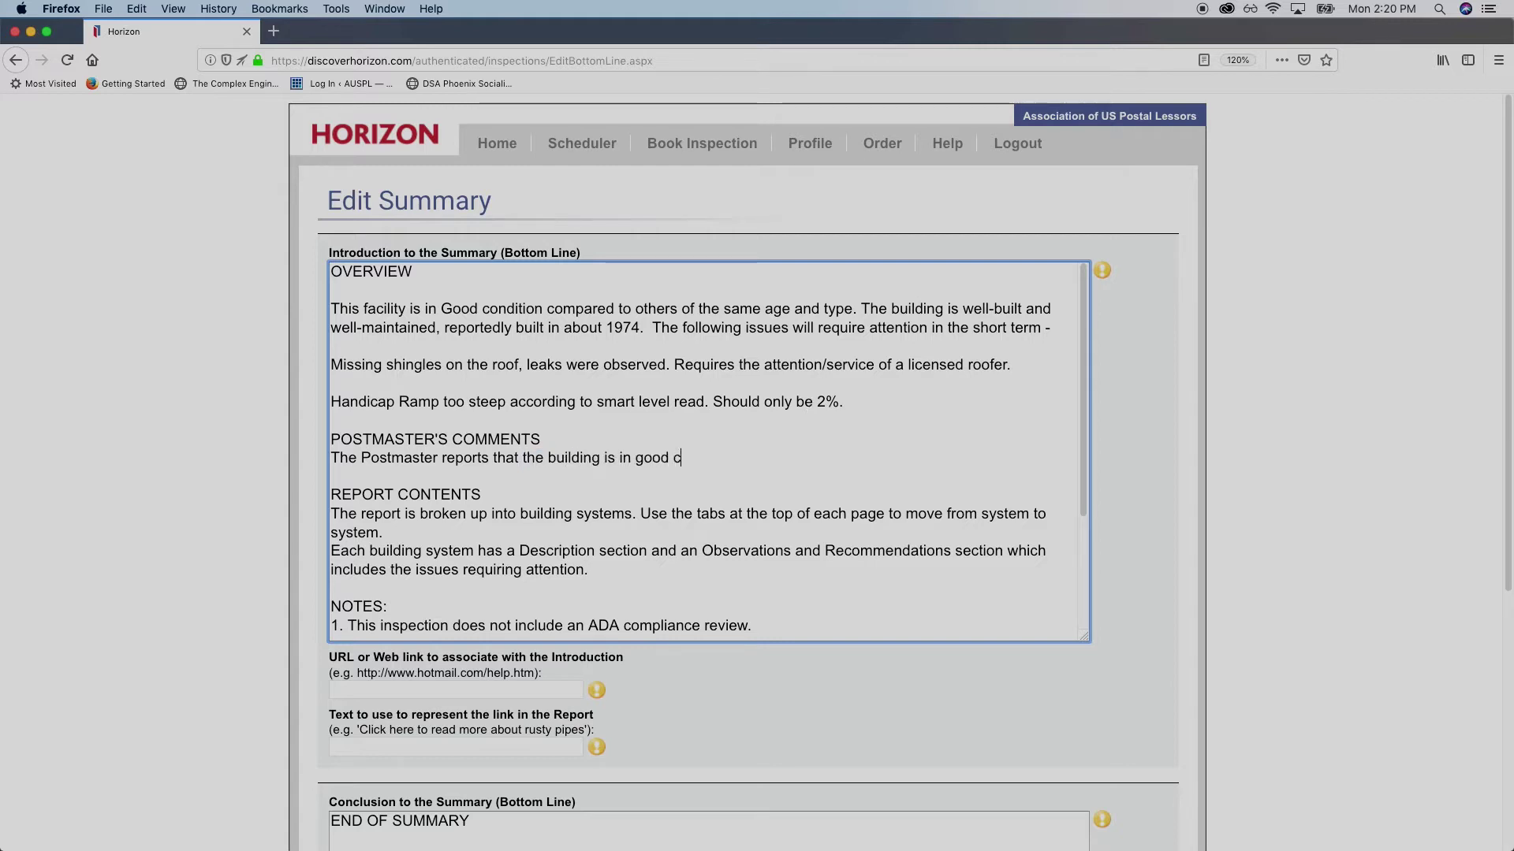
text(ondition and )
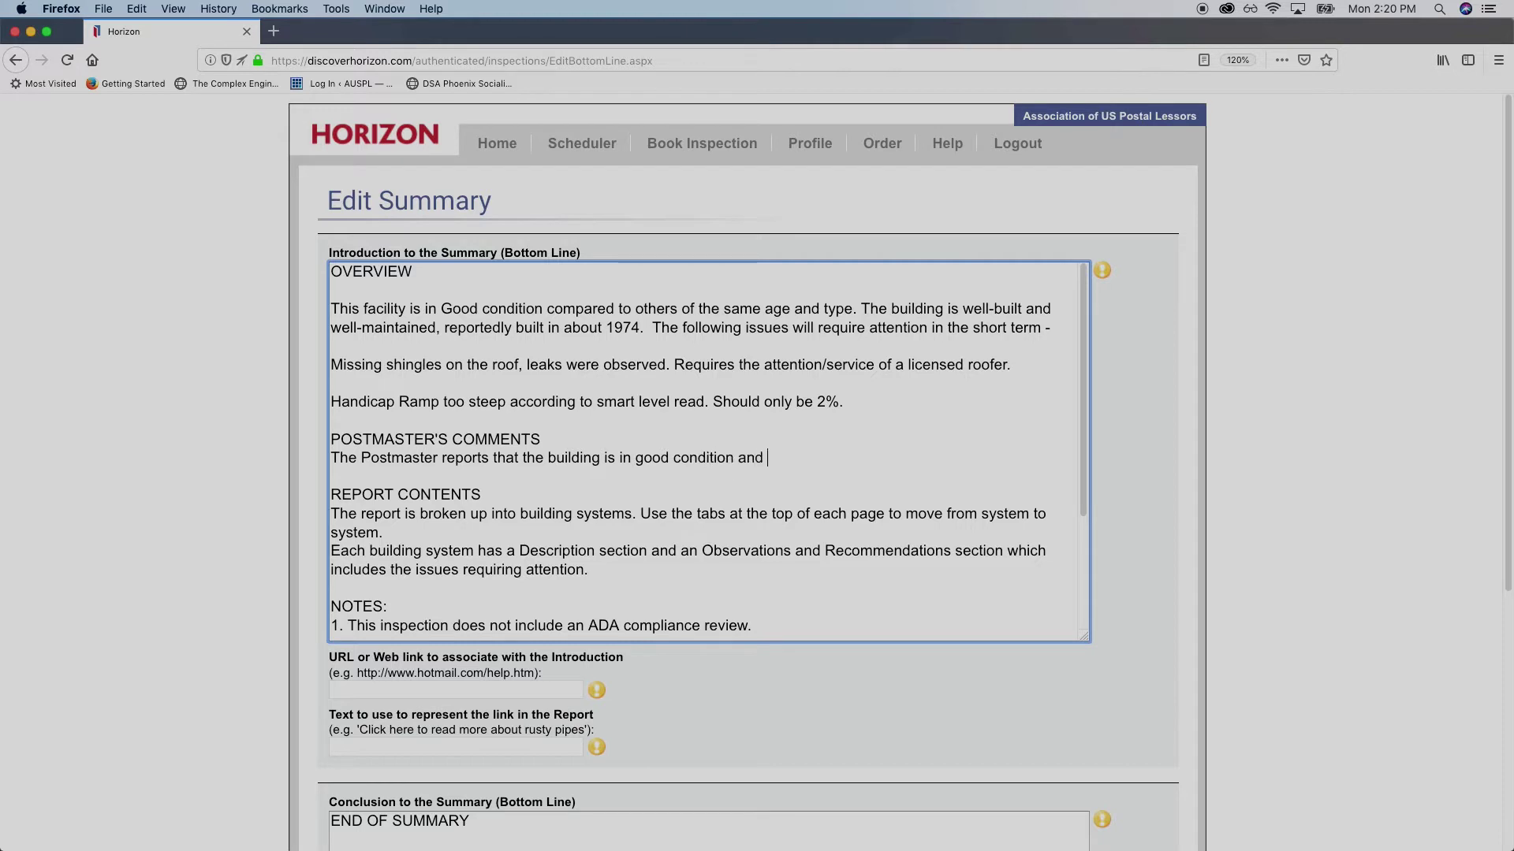
text(maintenance has always  REPORT CONTENTS The report is broken up into building syste)
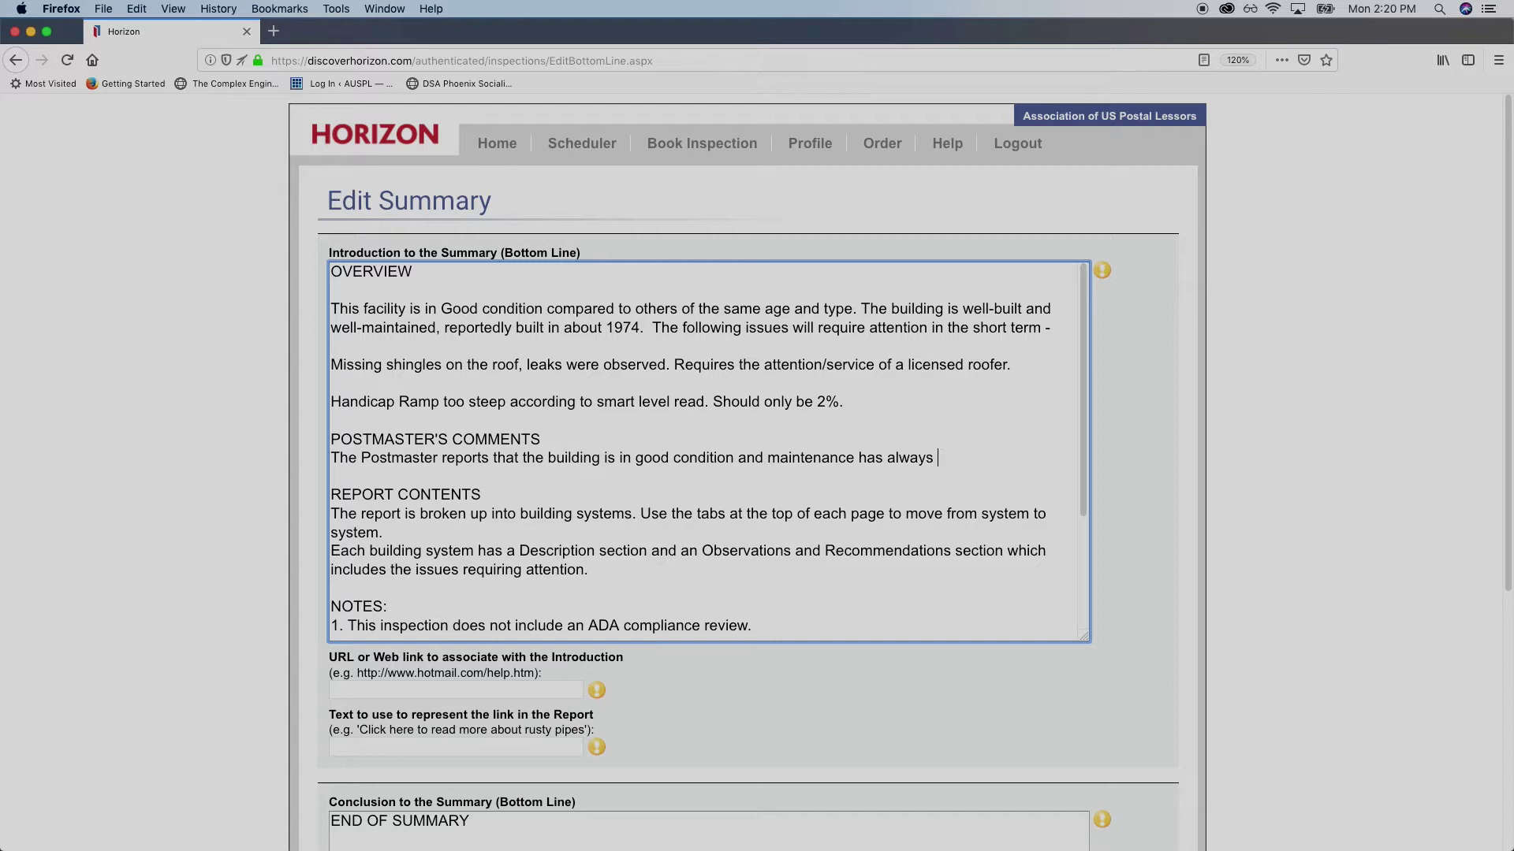
key(BackSpace)
key(BackSpace)
key(BackSpace)
text(been perform )
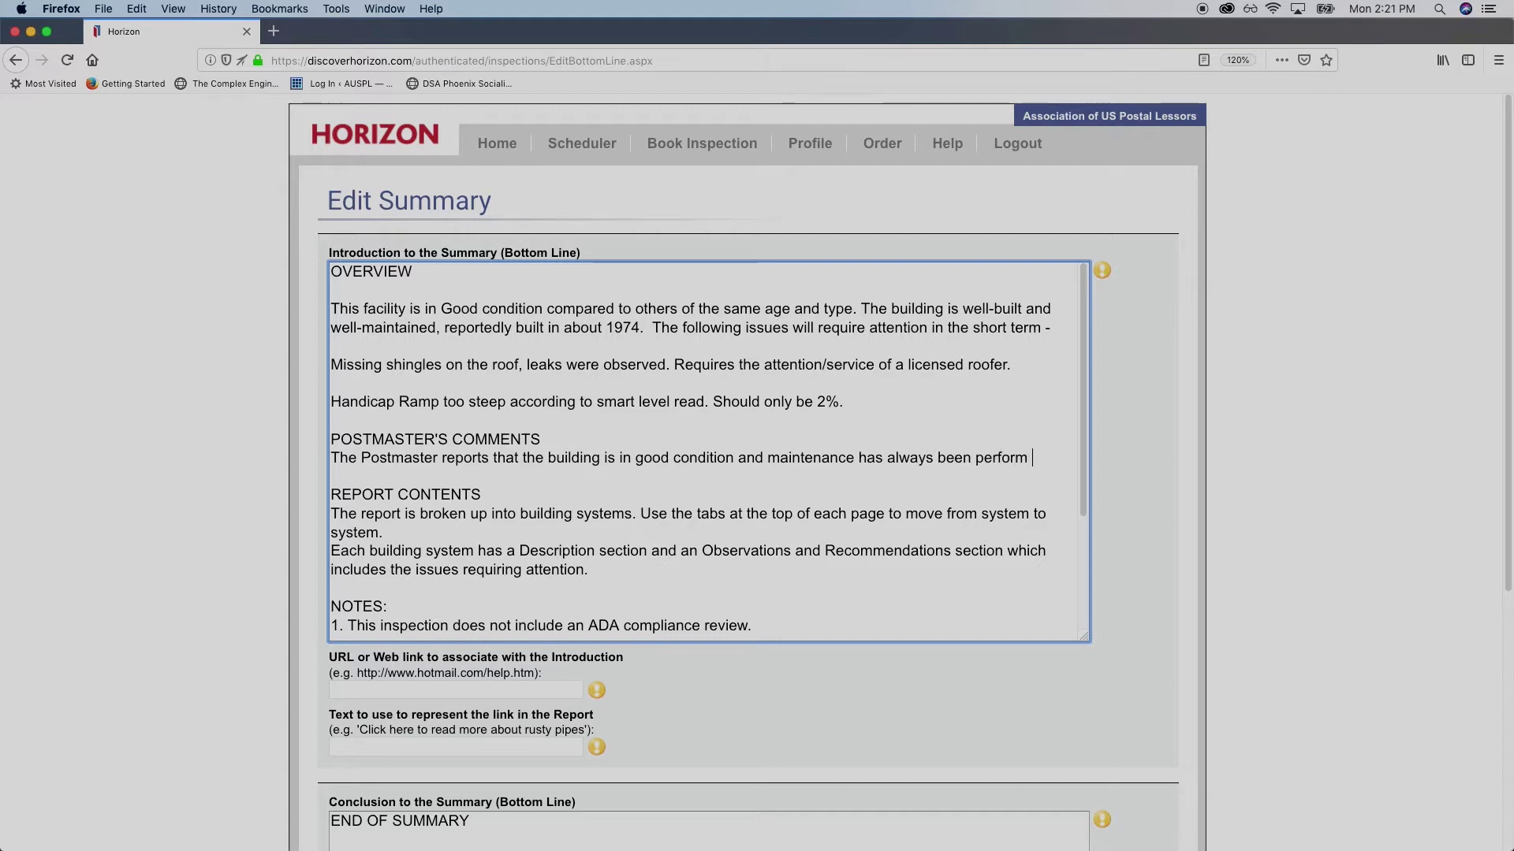
text(promptly!)
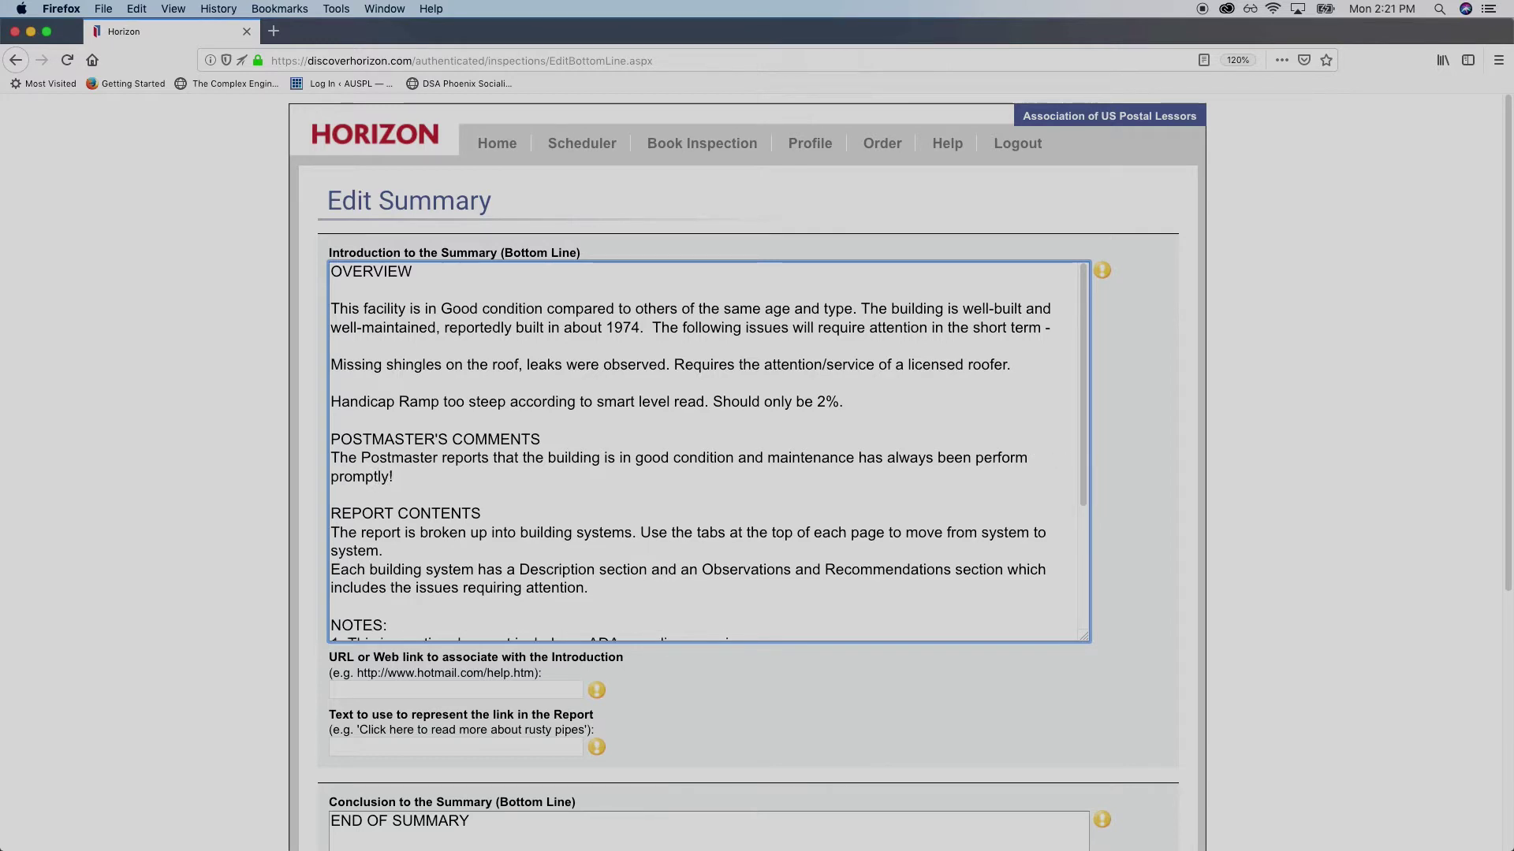
key(BackSpace)
scroll(529, 465, down, 3)
Save the edited summary and return to the report-writing page
scroll(534, 470, up, 3)
scroll(442, 485, down, 3)
scroll(442, 485, down, 2)
scroll(294, 500, down, 4)
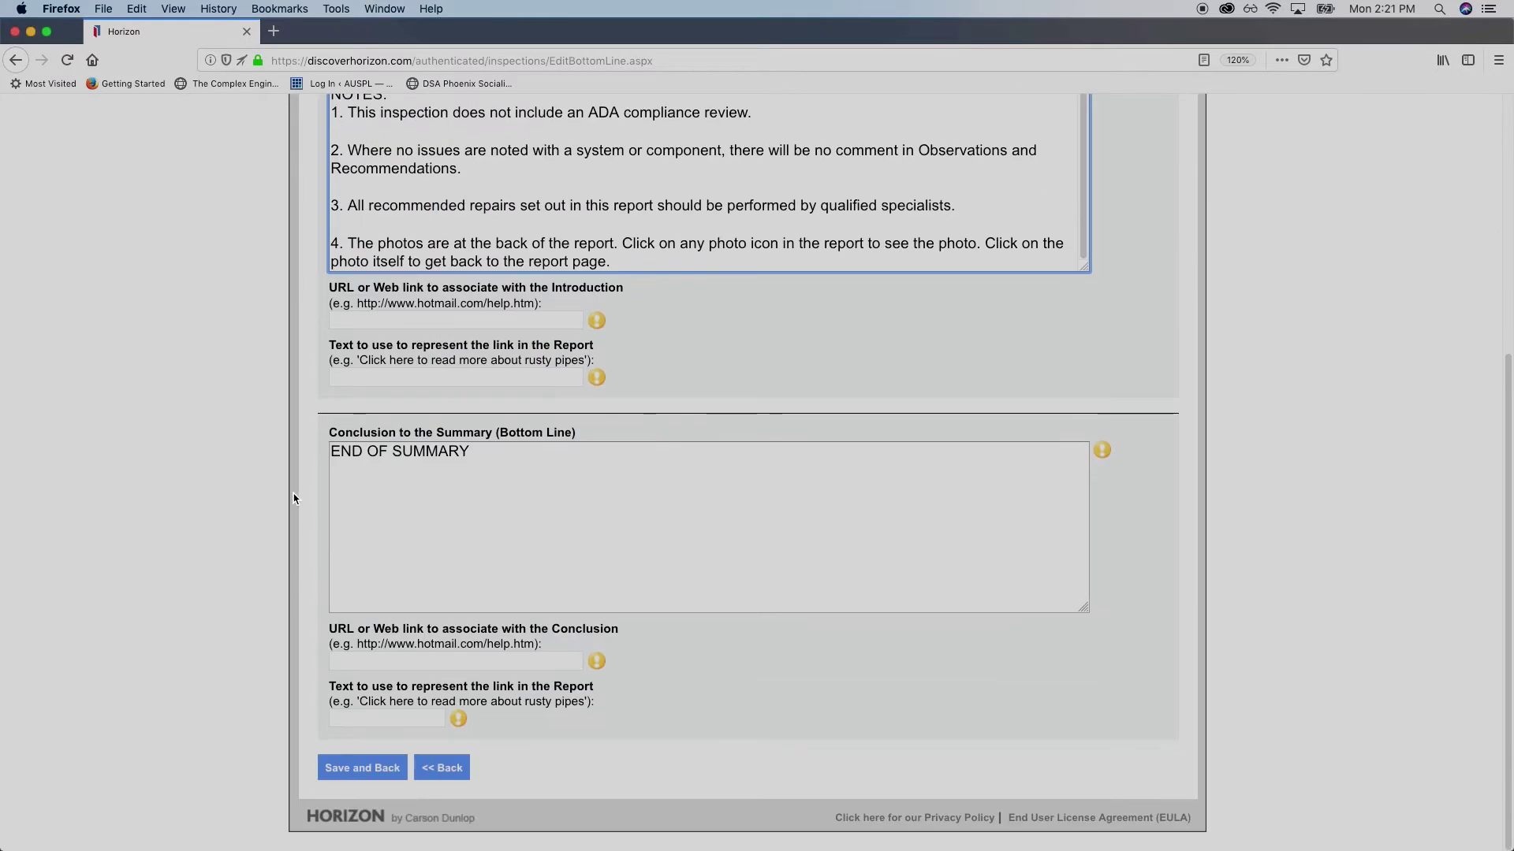
scroll(317, 473, down, 2)
click(390, 775)
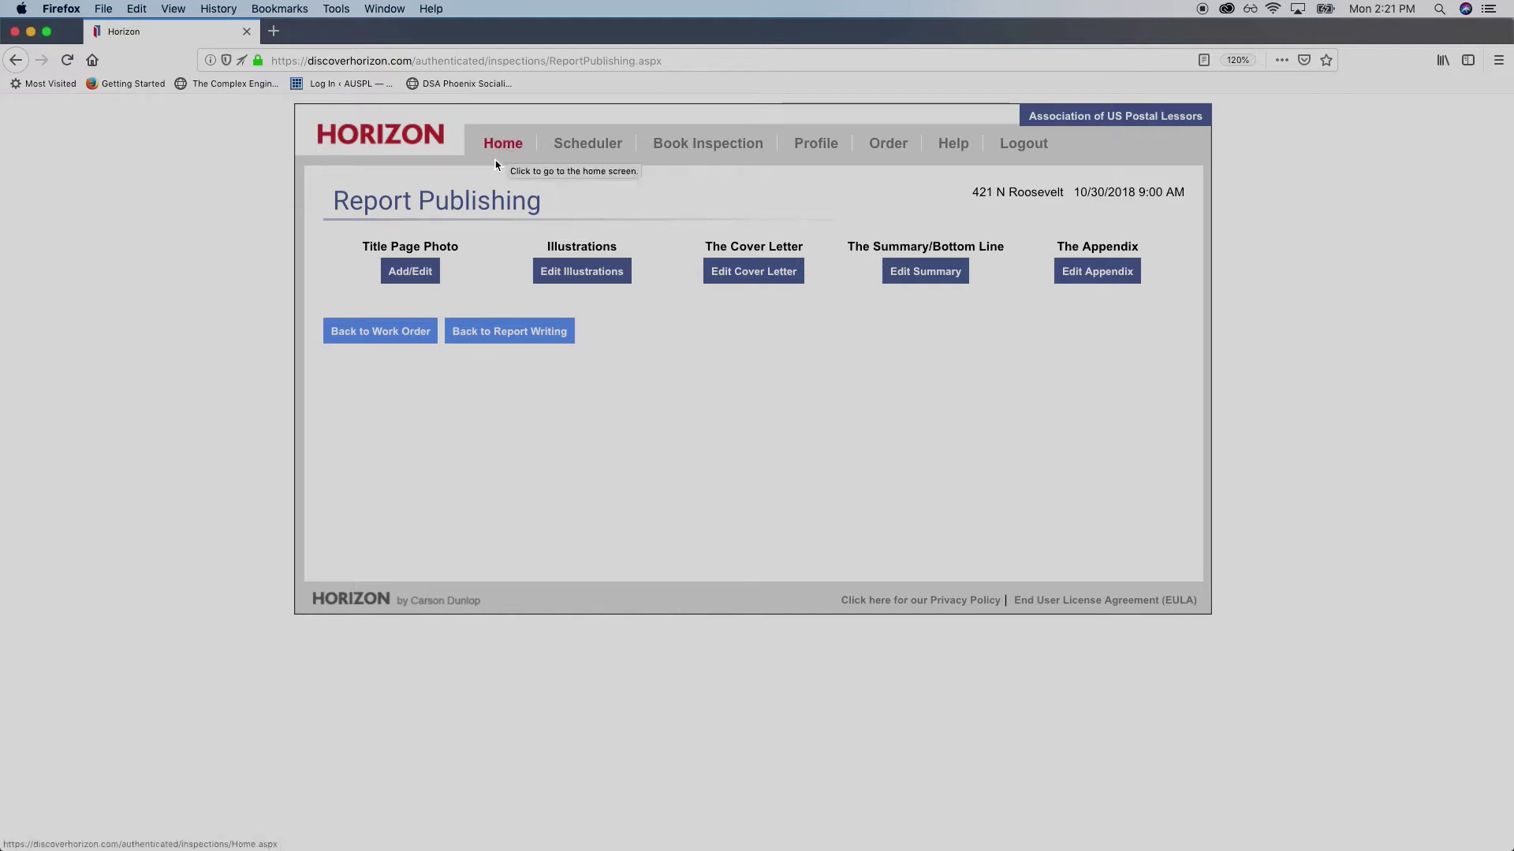
click(500, 339)
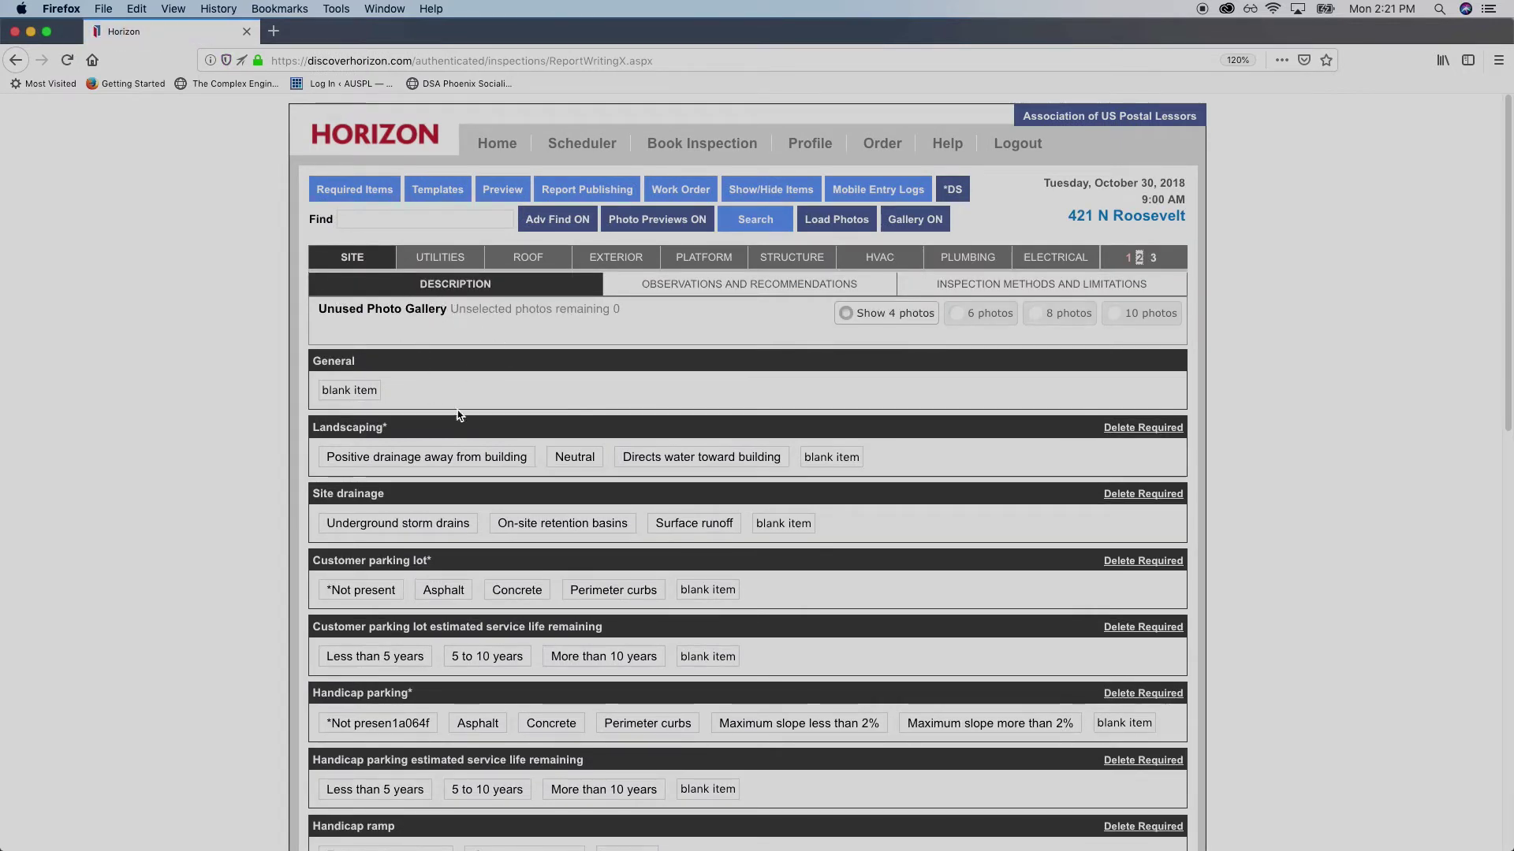
Open a blank item under the Site section's General heading
scroll(283, 341, down, 3)
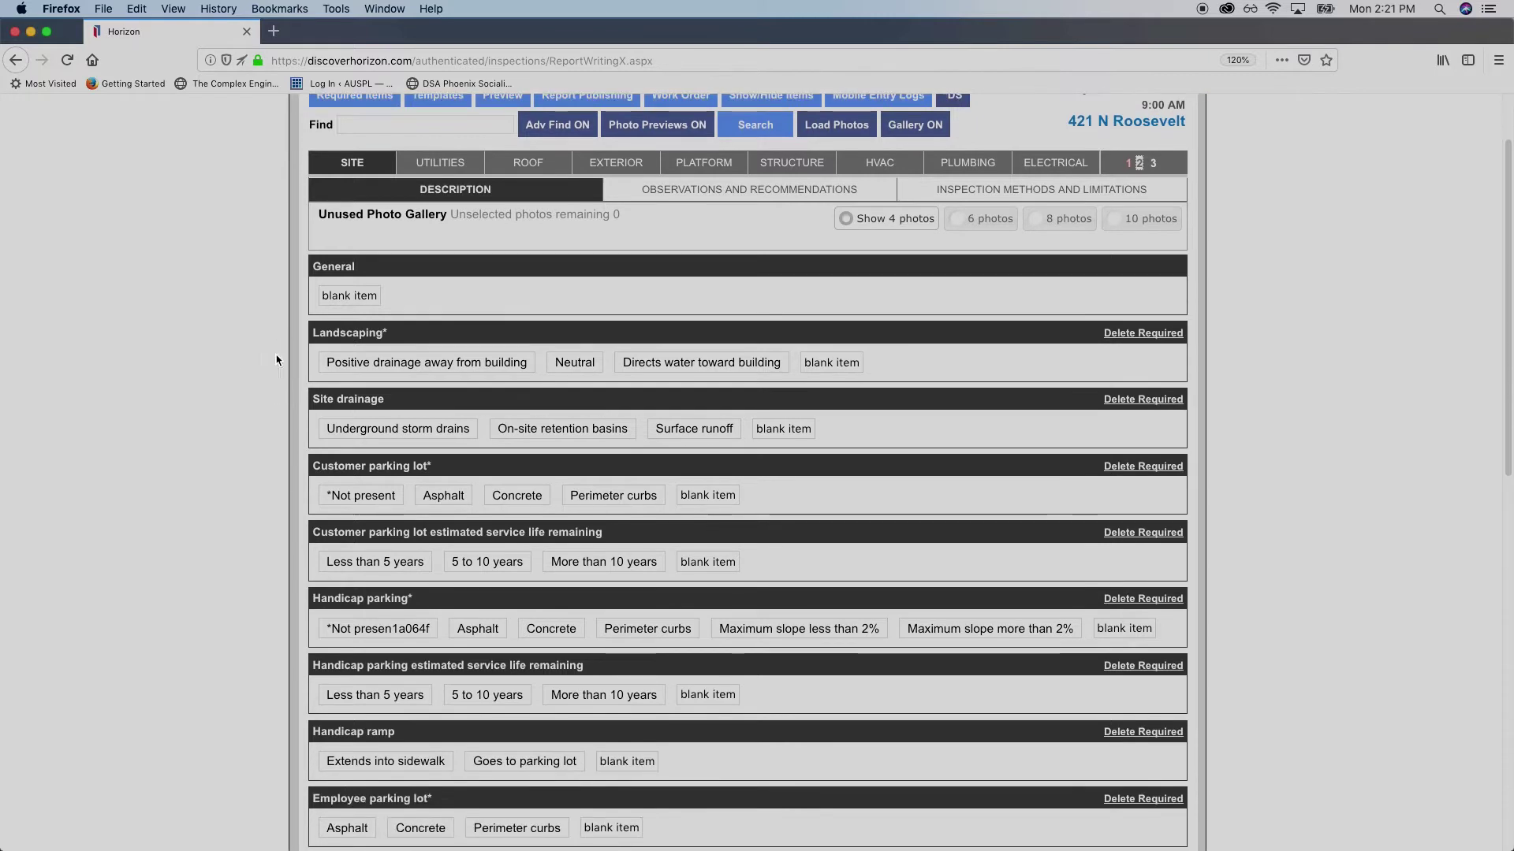
scroll(260, 355, up, 1)
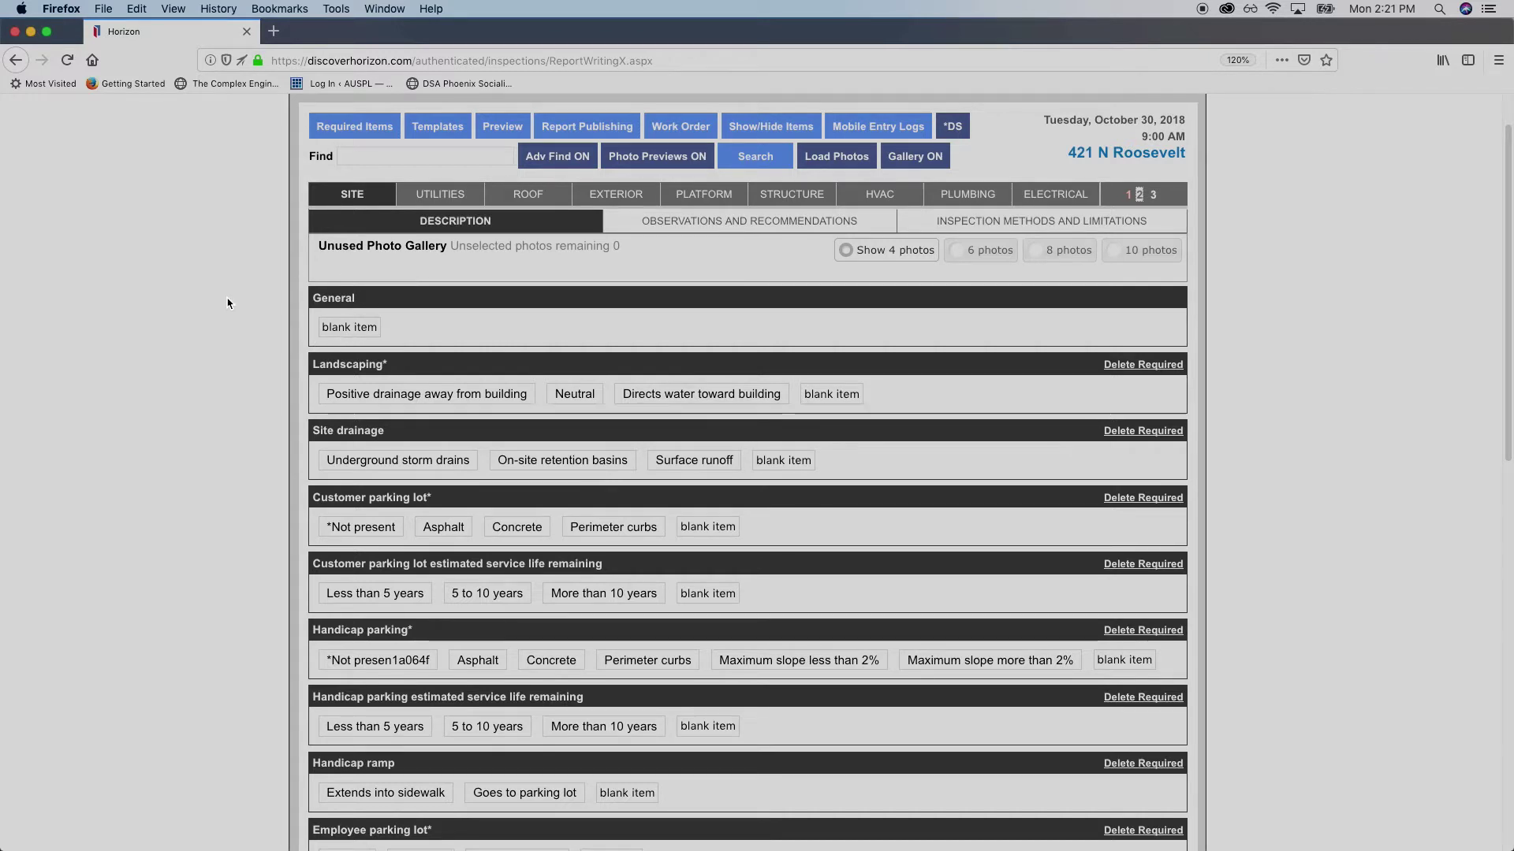
scroll(228, 302, down, 1)
scroll(228, 303, down, 1)
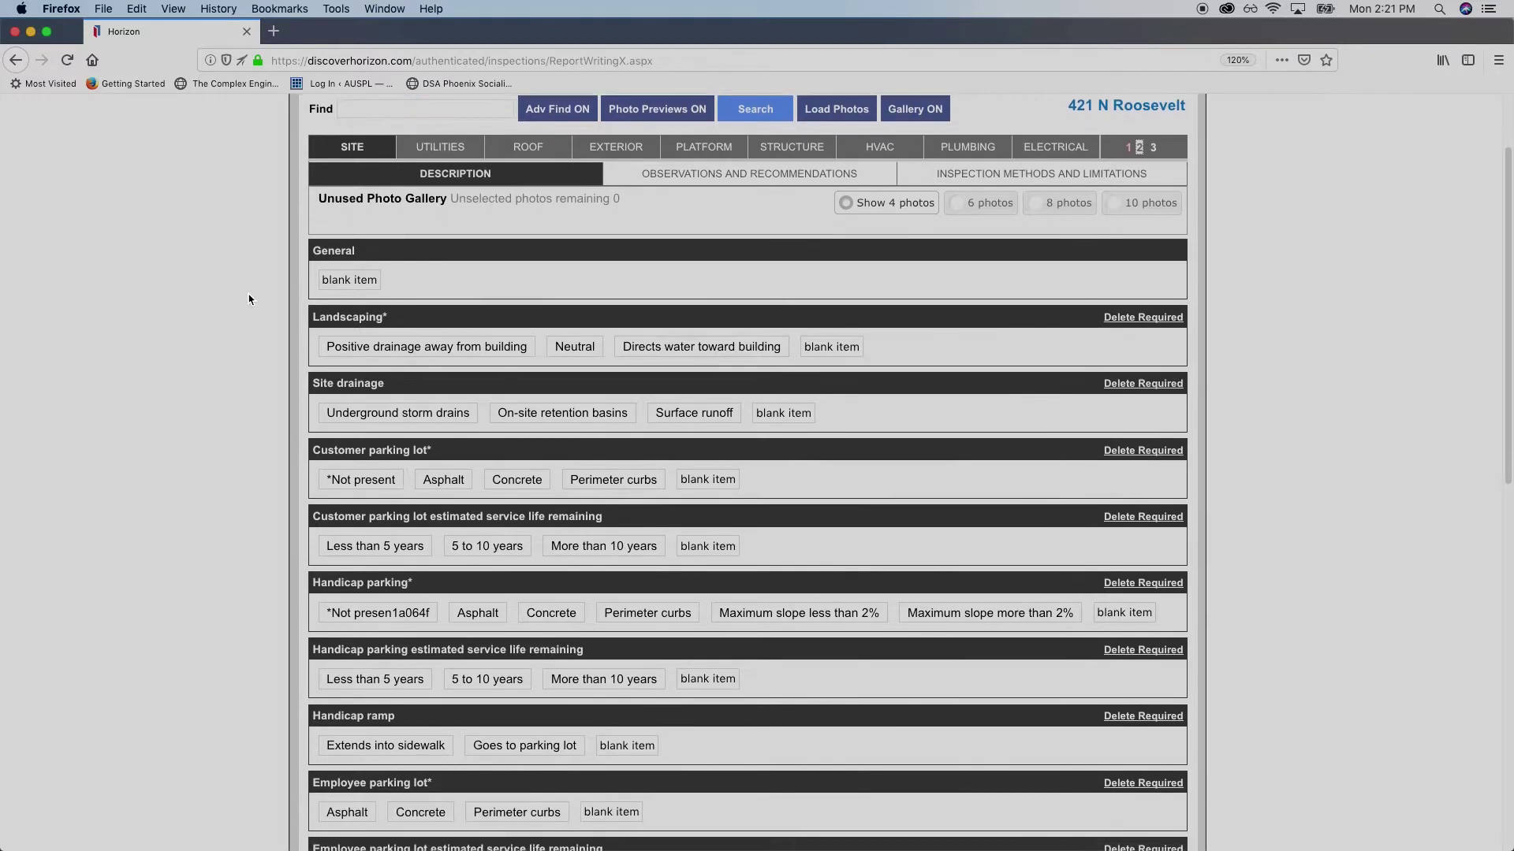
double_click(357, 251)
click(354, 251)
scroll(293, 282, up, 2)
scroll(293, 282, down, 5)
scroll(332, 227, up, 2)
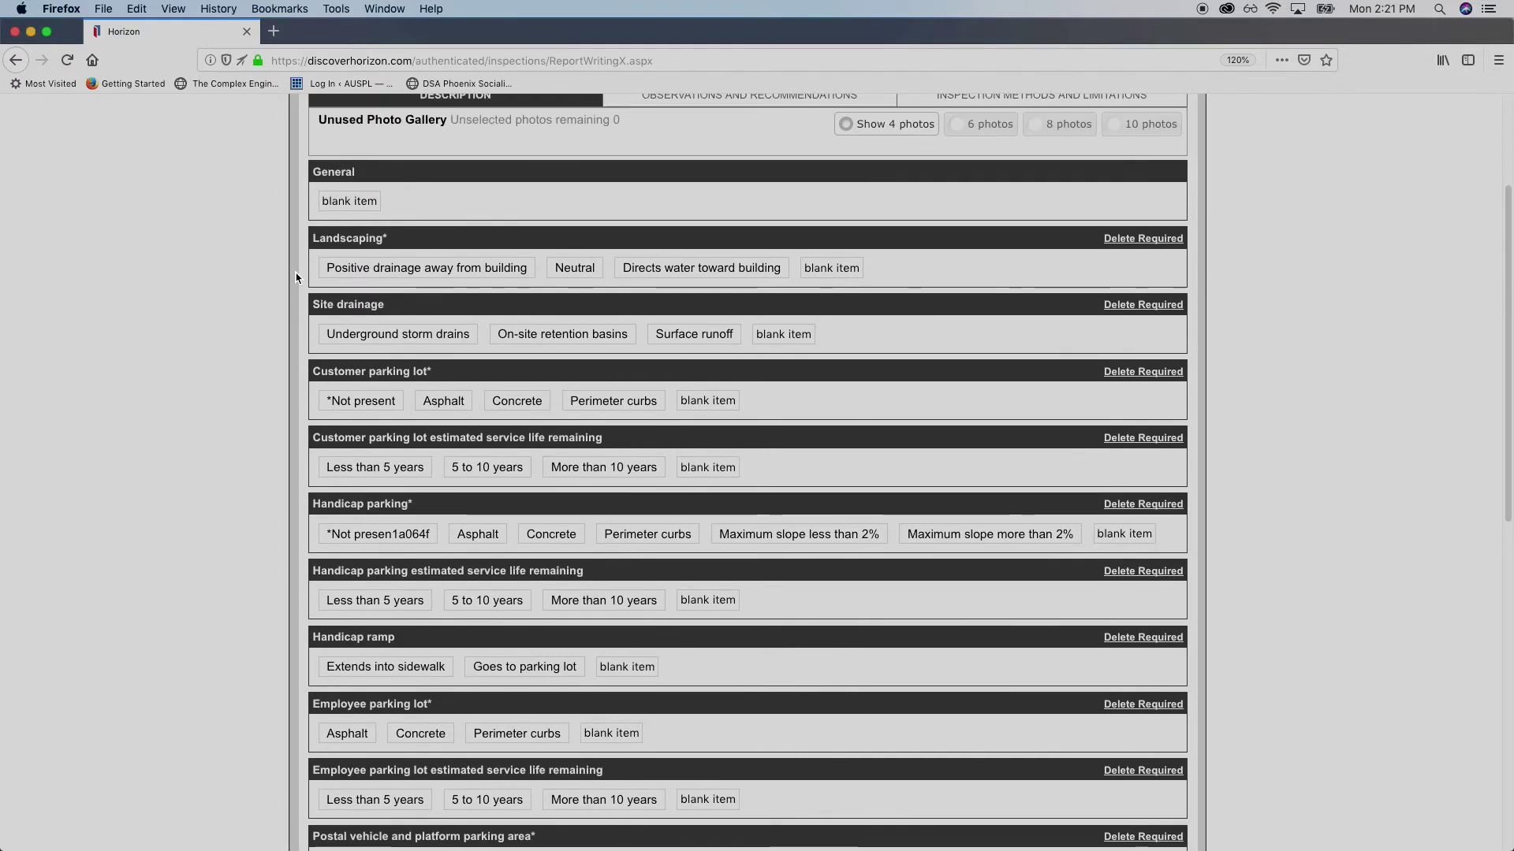
click(351, 202)
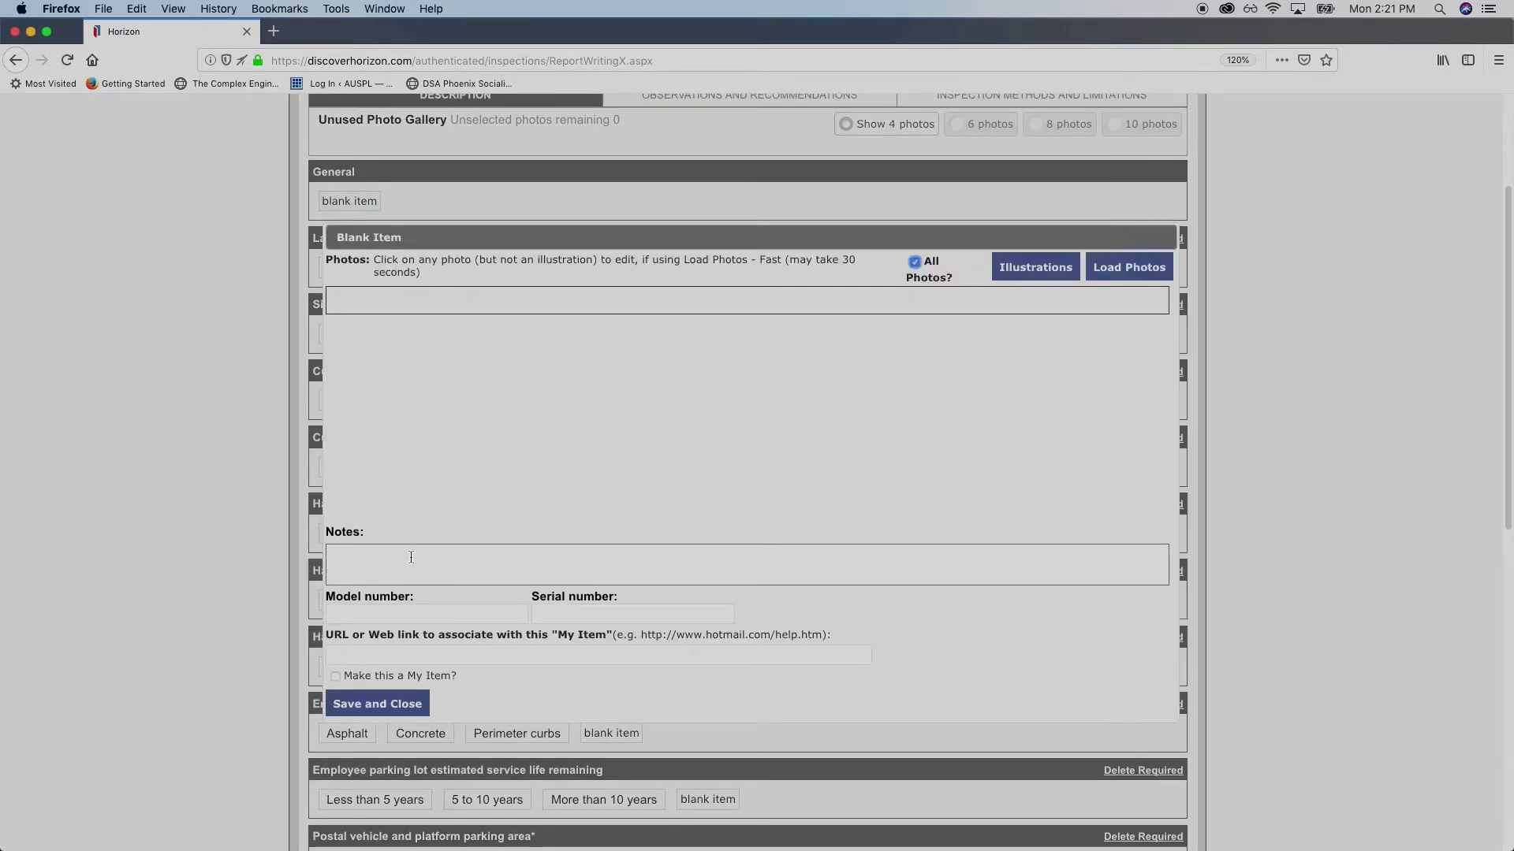
Save a General note: site in good condition, few defects, watch for missing parking curbs
click(416, 559)
text(The site was in good condition)
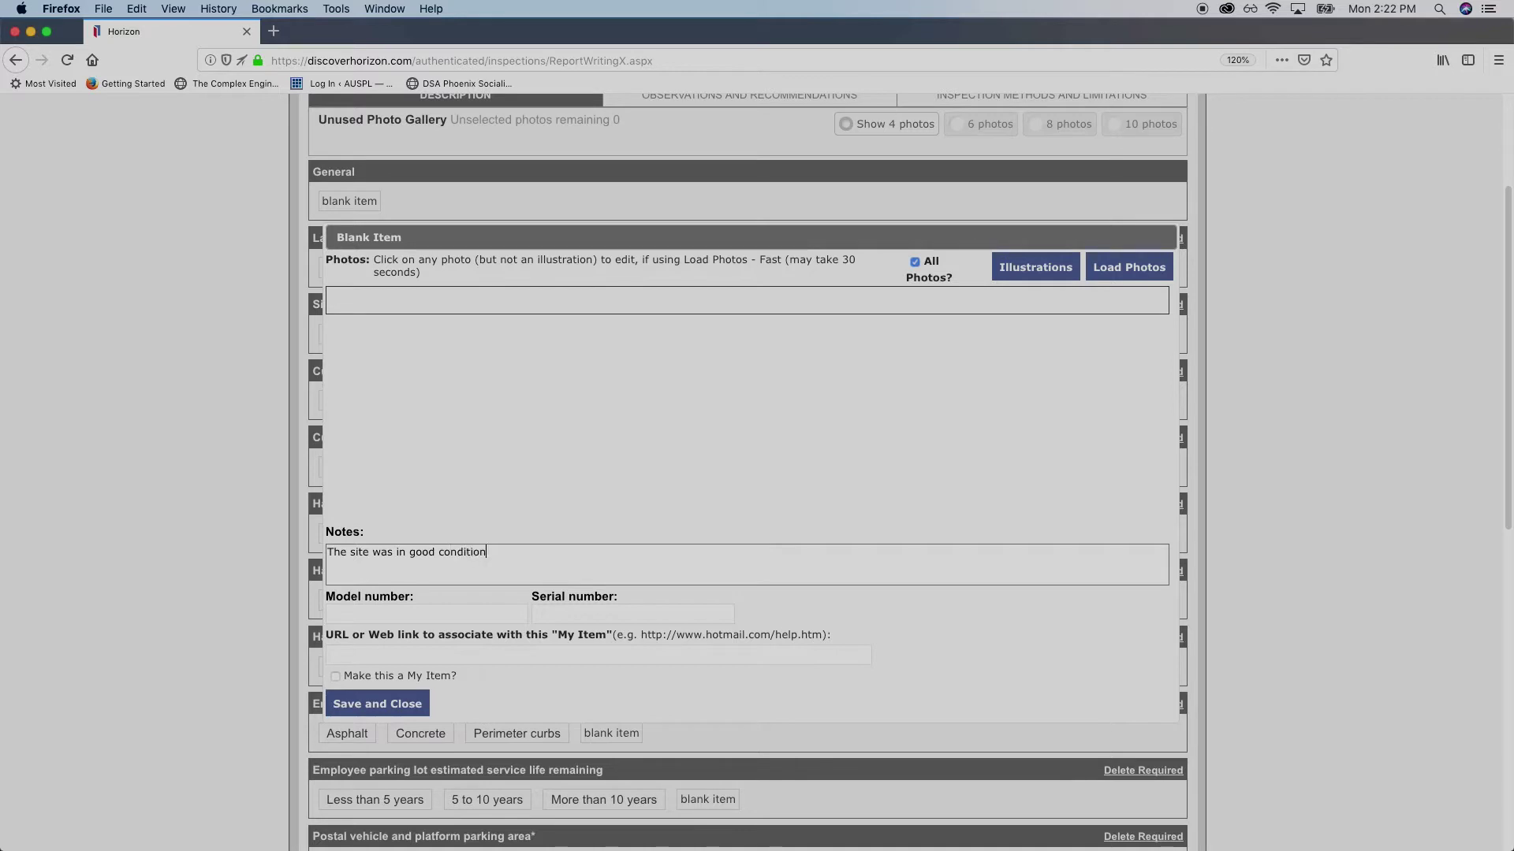
text( and there were few defects noted. pay special att)
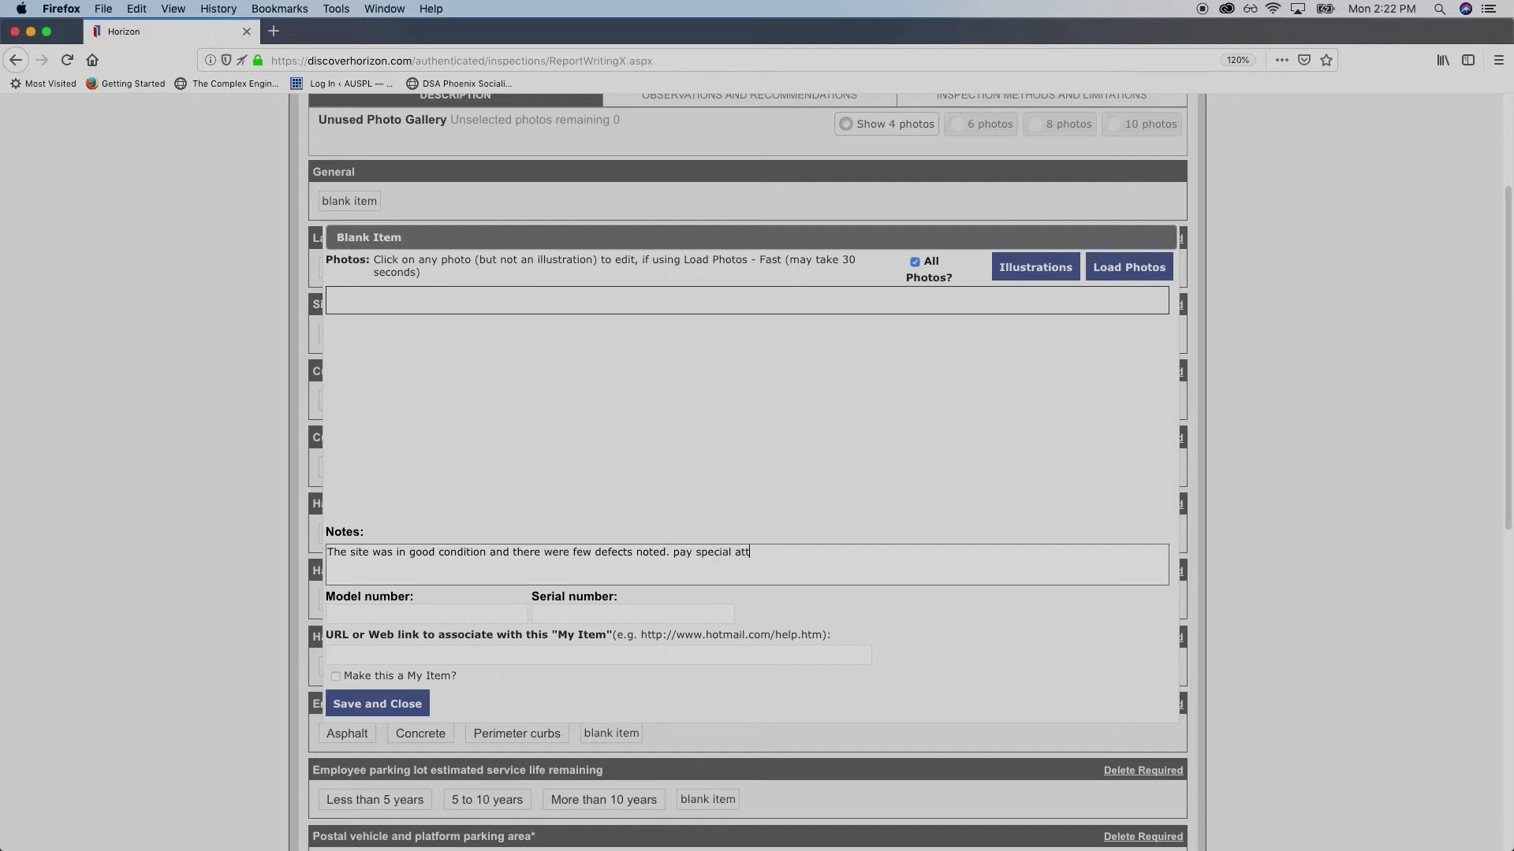
text(ention to missing parking c)
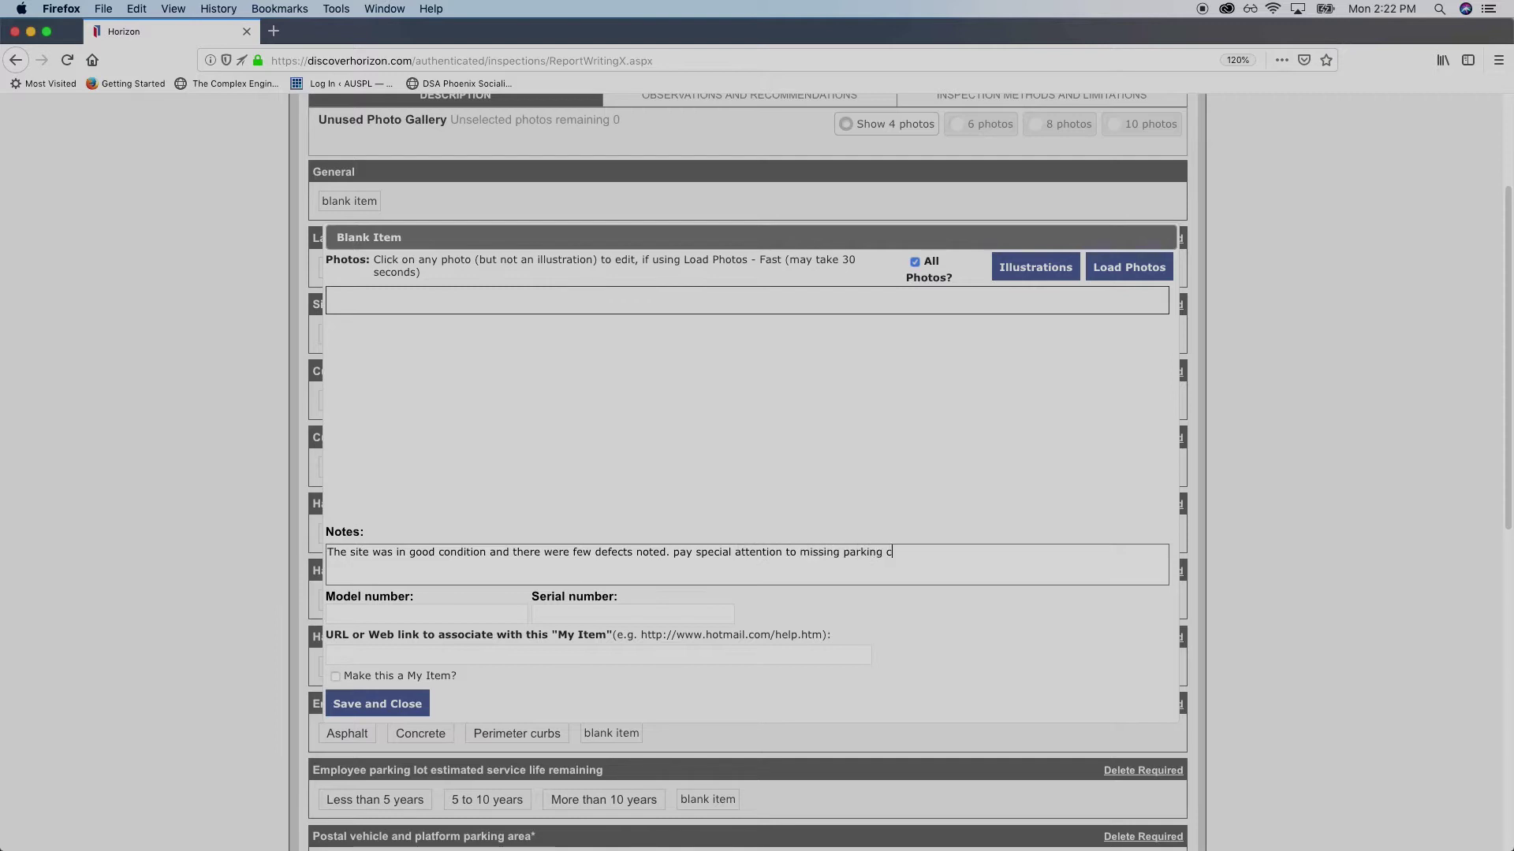
text(urbs.)
click(410, 700)
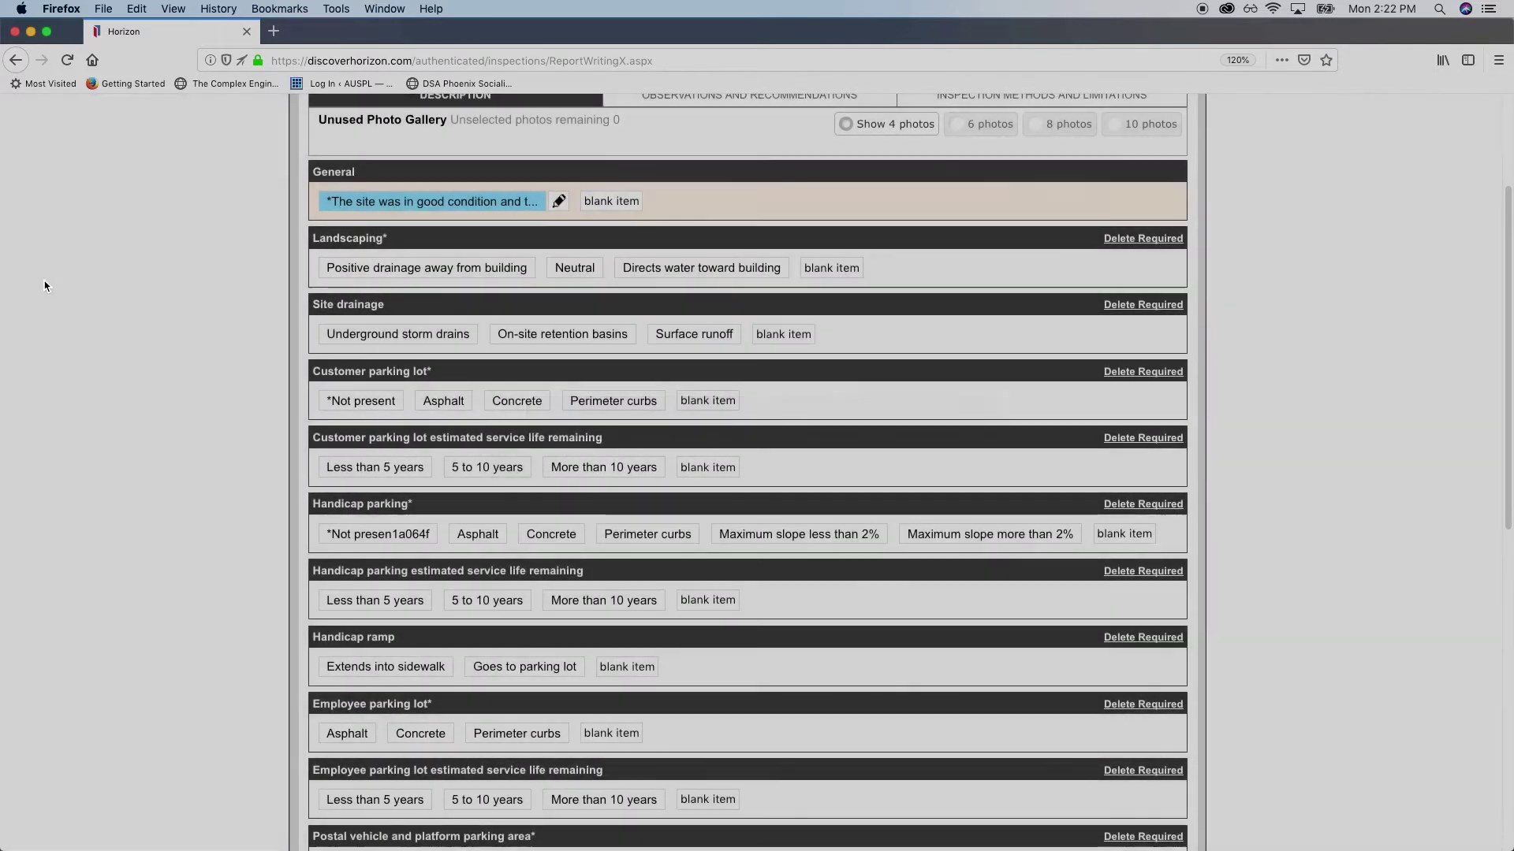
Mark Landscaping as 'Positive drainage away from building'
scroll(277, 358, up, 2)
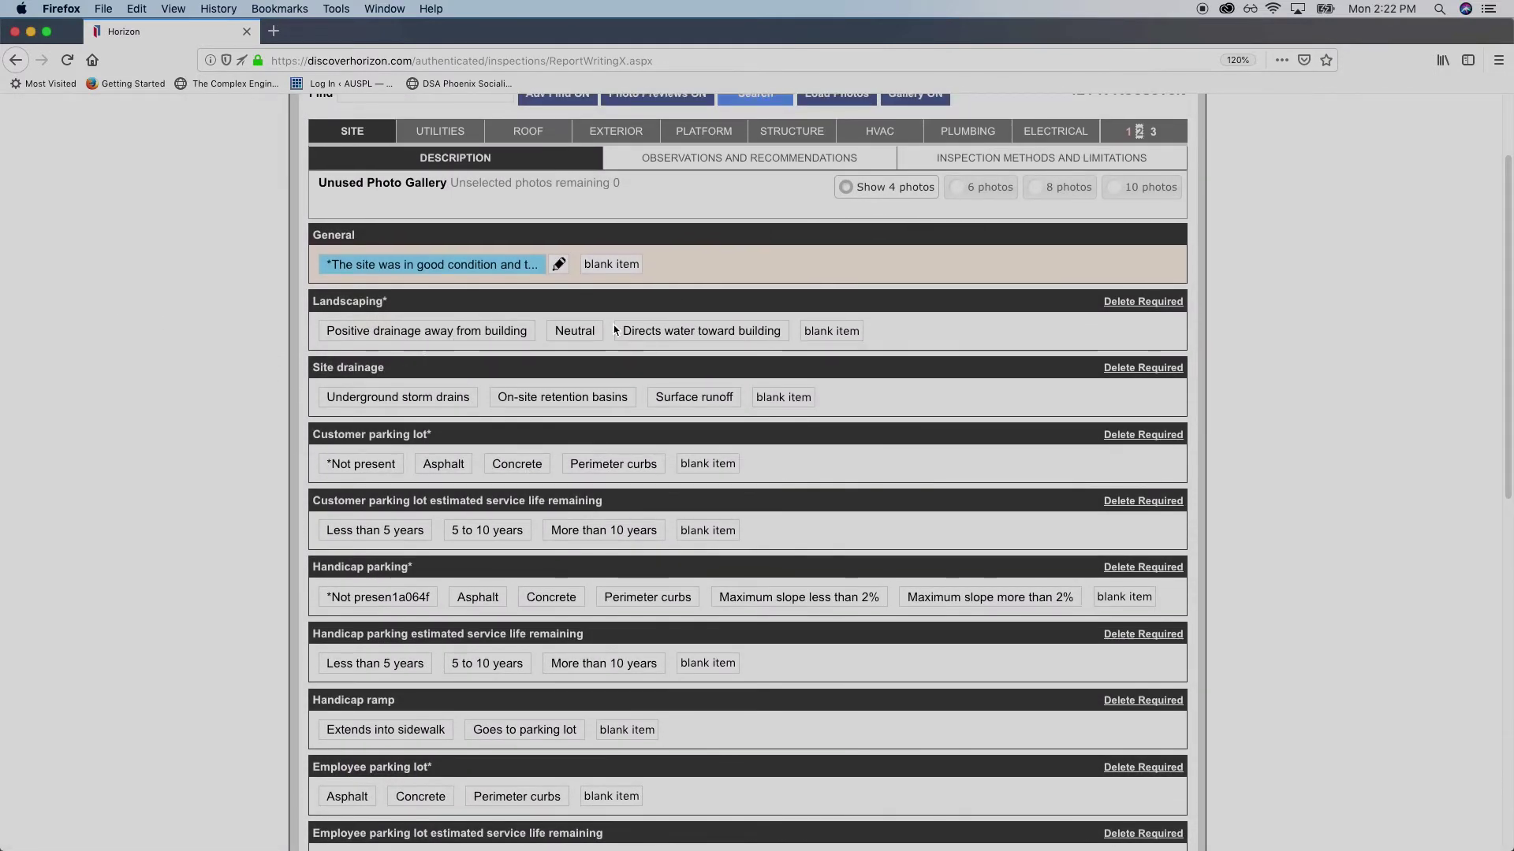
double_click(389, 307)
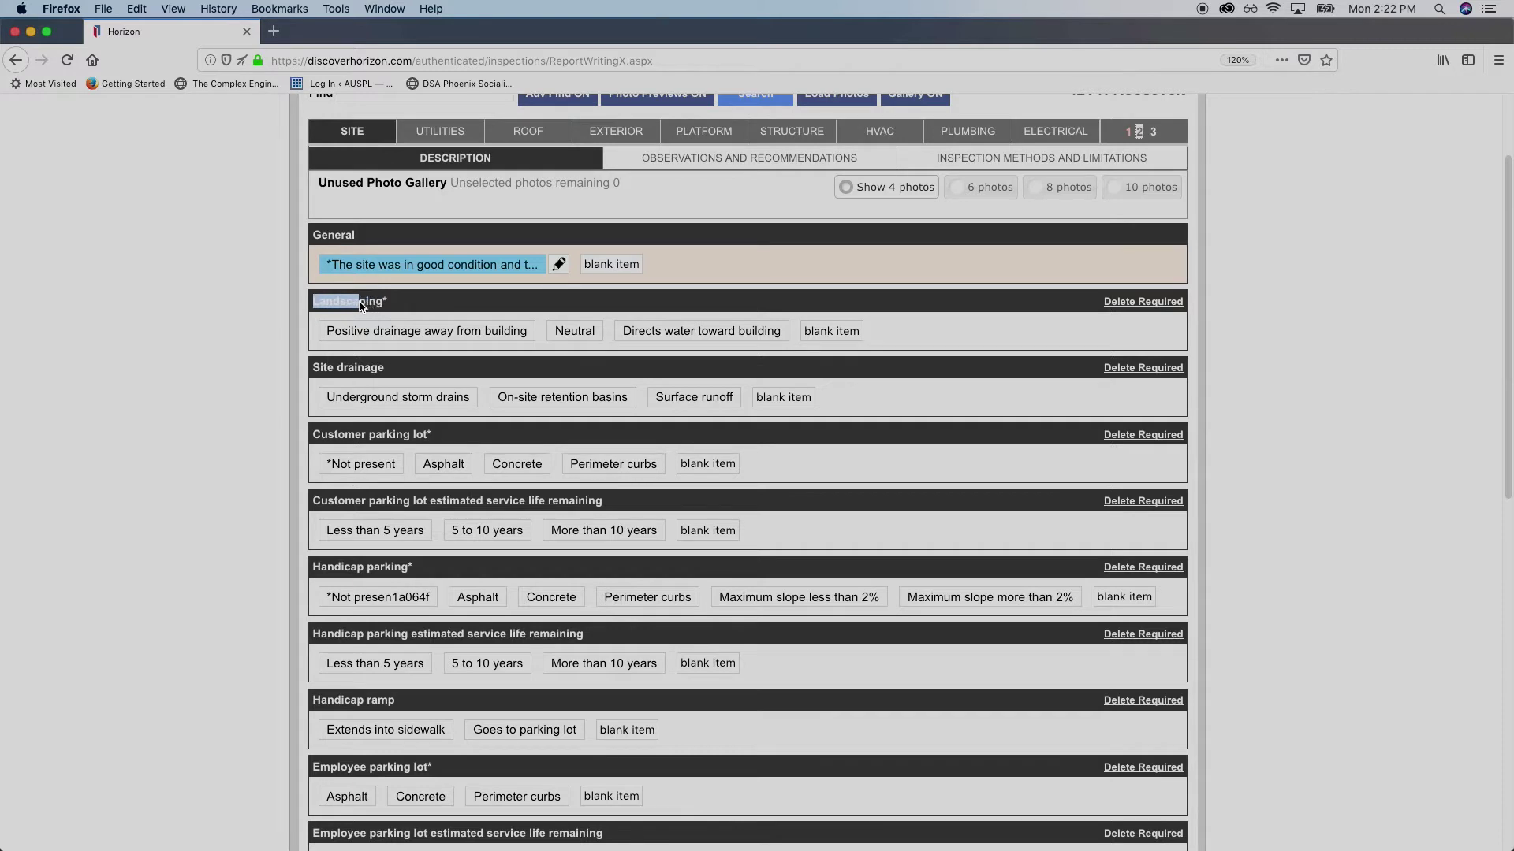
click(389, 306)
double_click(387, 308)
click(389, 307)
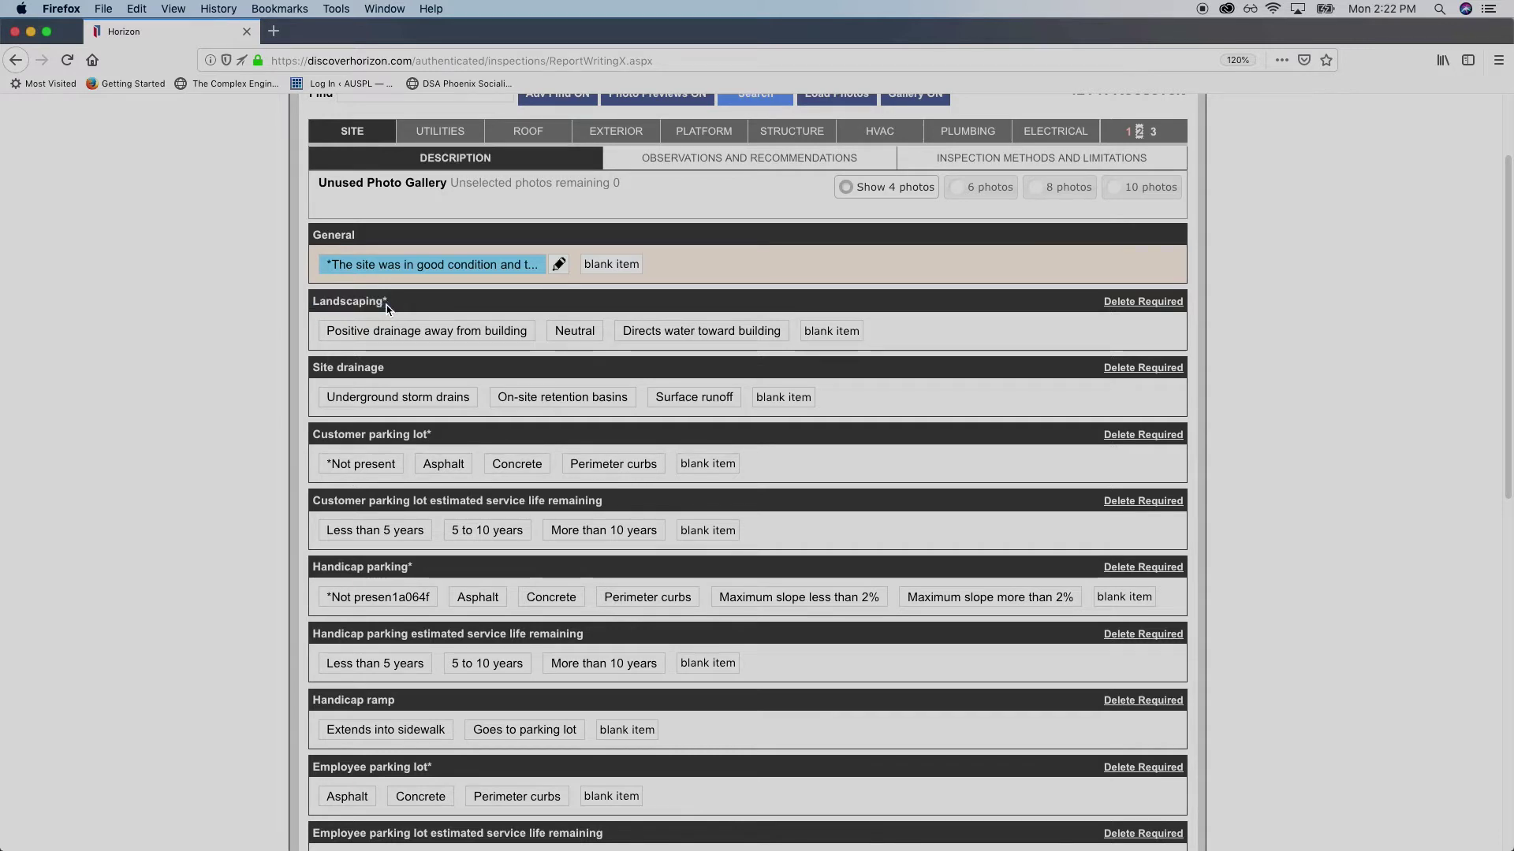
drag(325, 302, 387, 309)
click(387, 309)
double_click(387, 308)
click(388, 307)
double_click(388, 307)
click(387, 307)
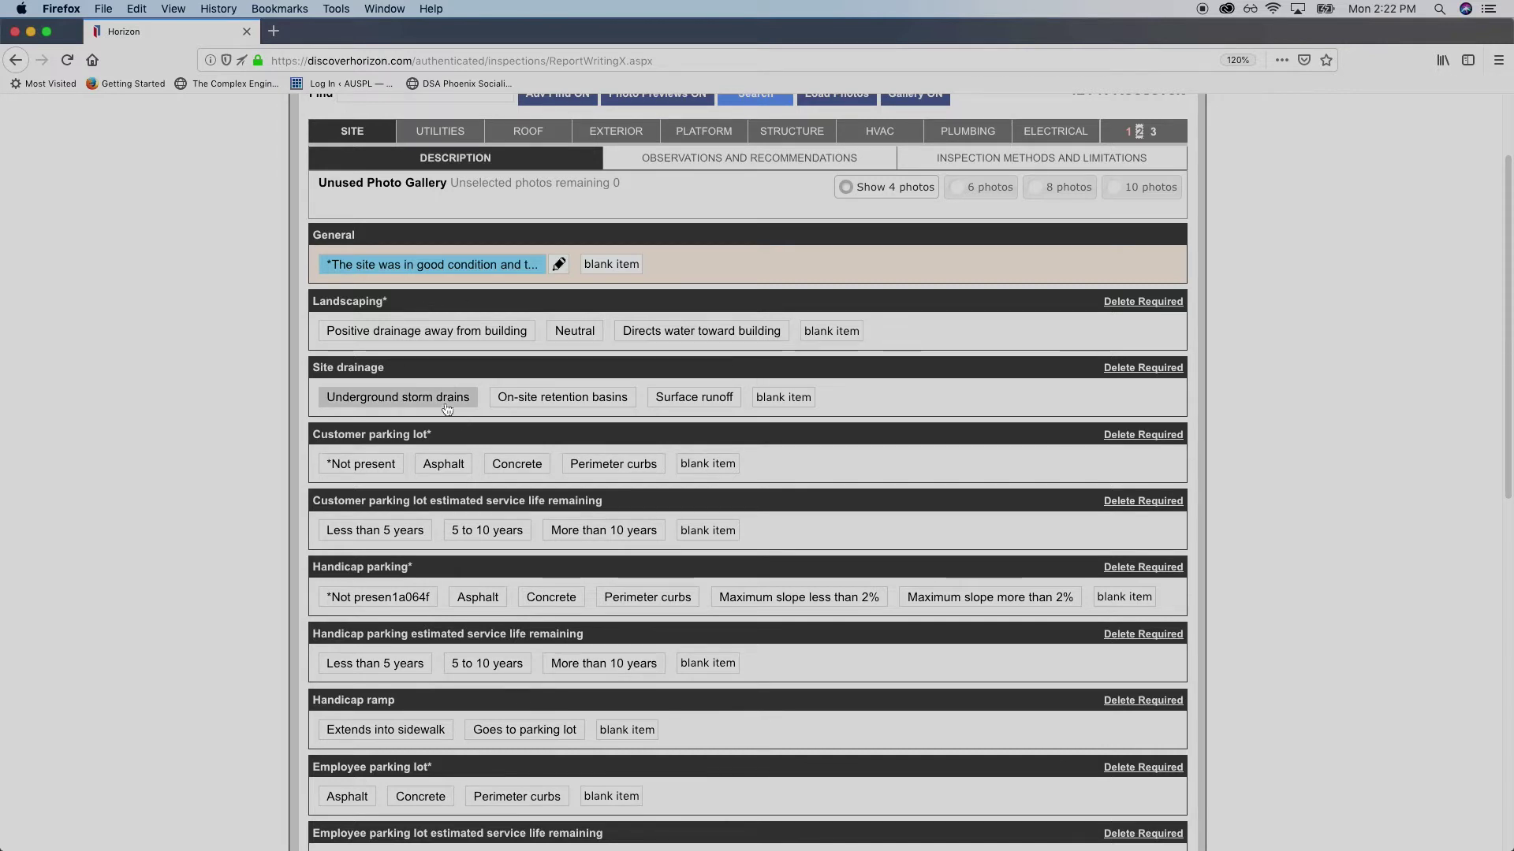
scroll(445, 409, up, 2)
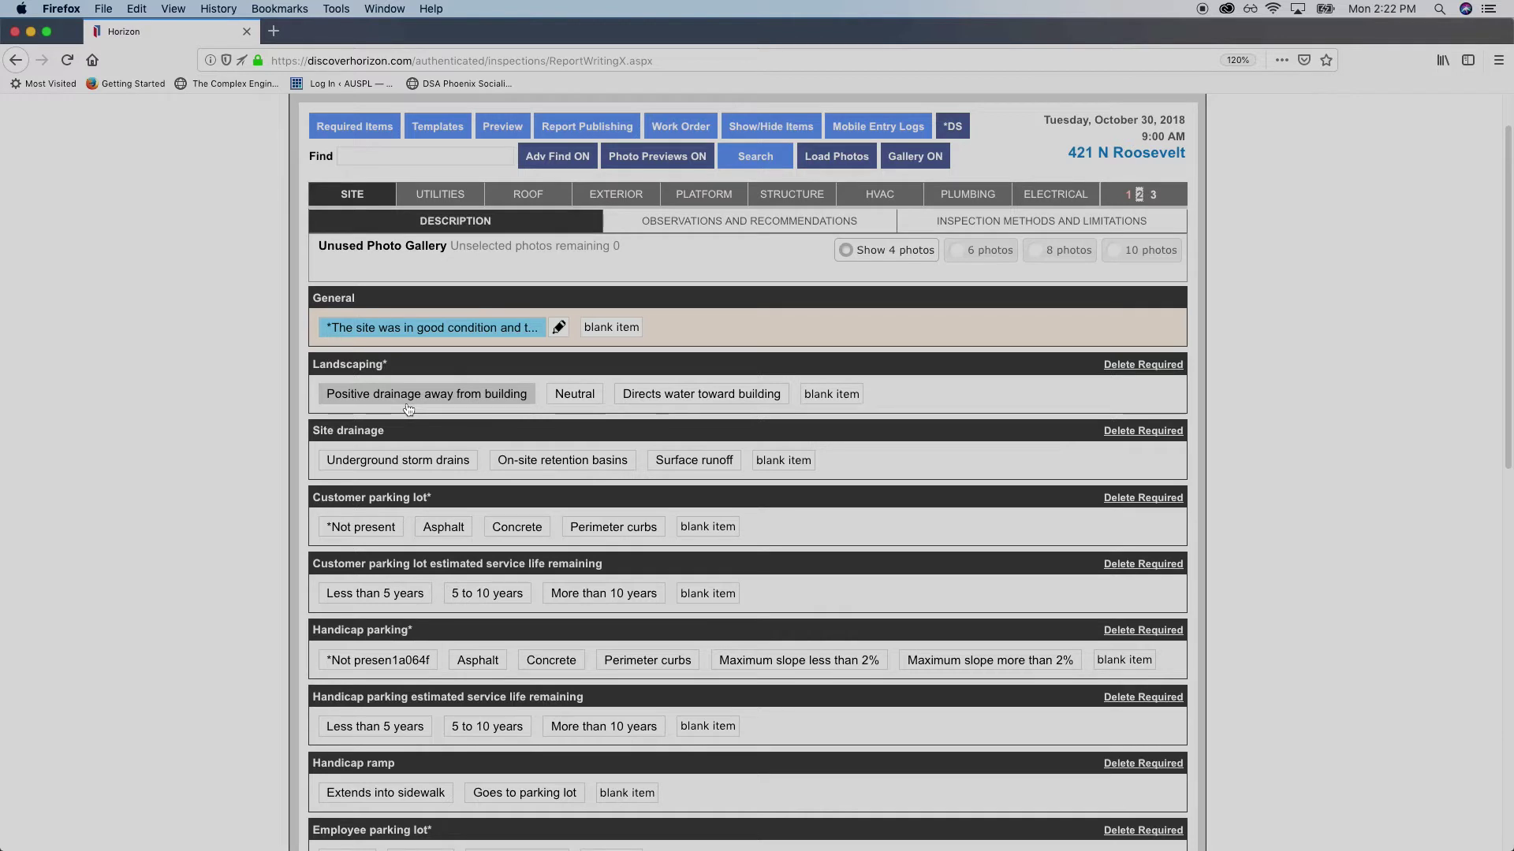
click(488, 399)
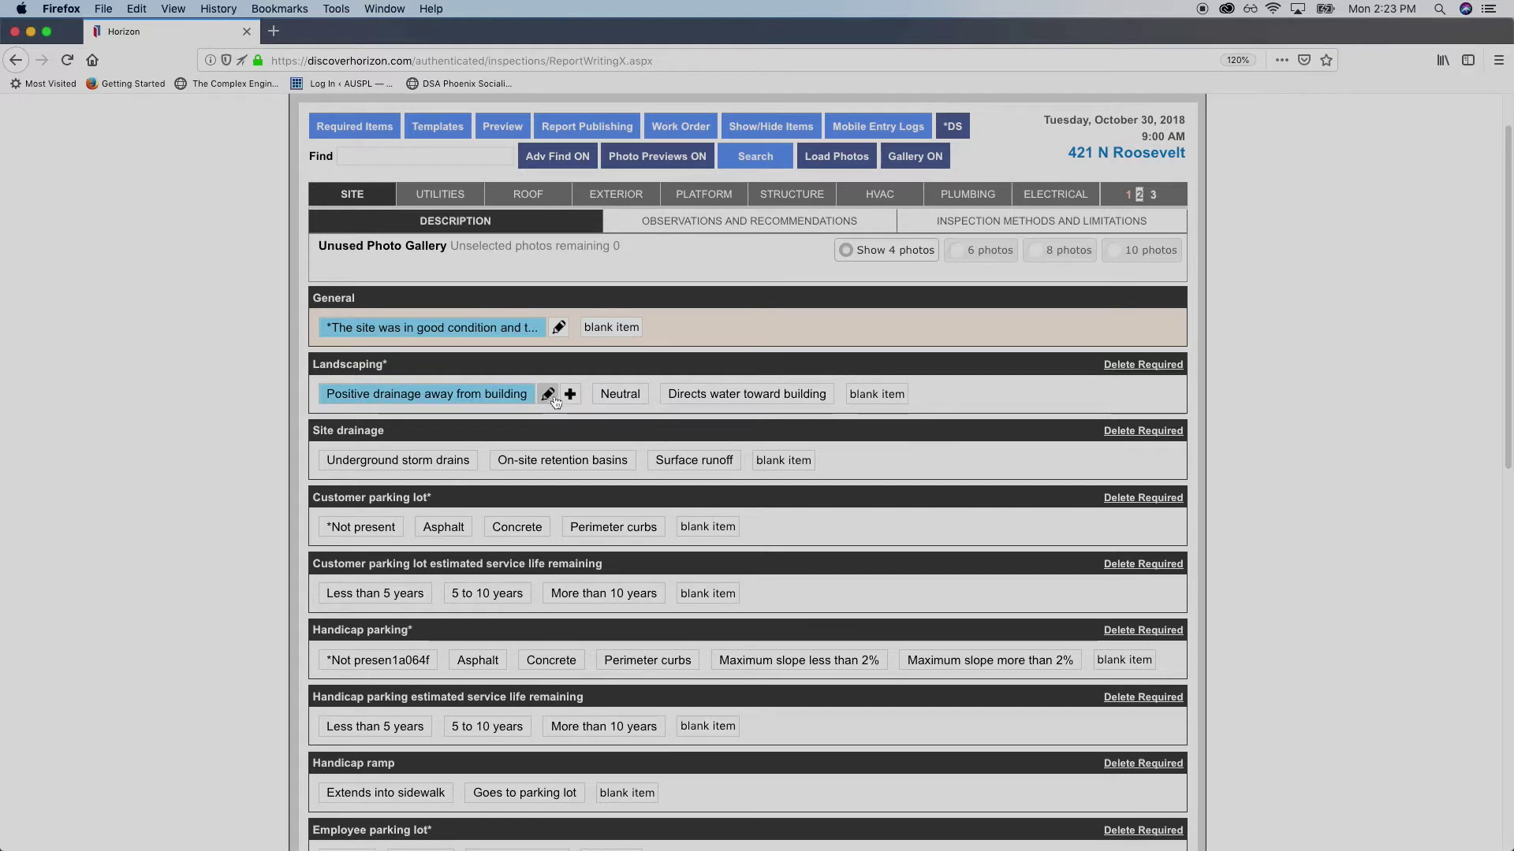
Open the drainage finding's editor and go to the Add Photo or Illustration uploader
click(554, 398)
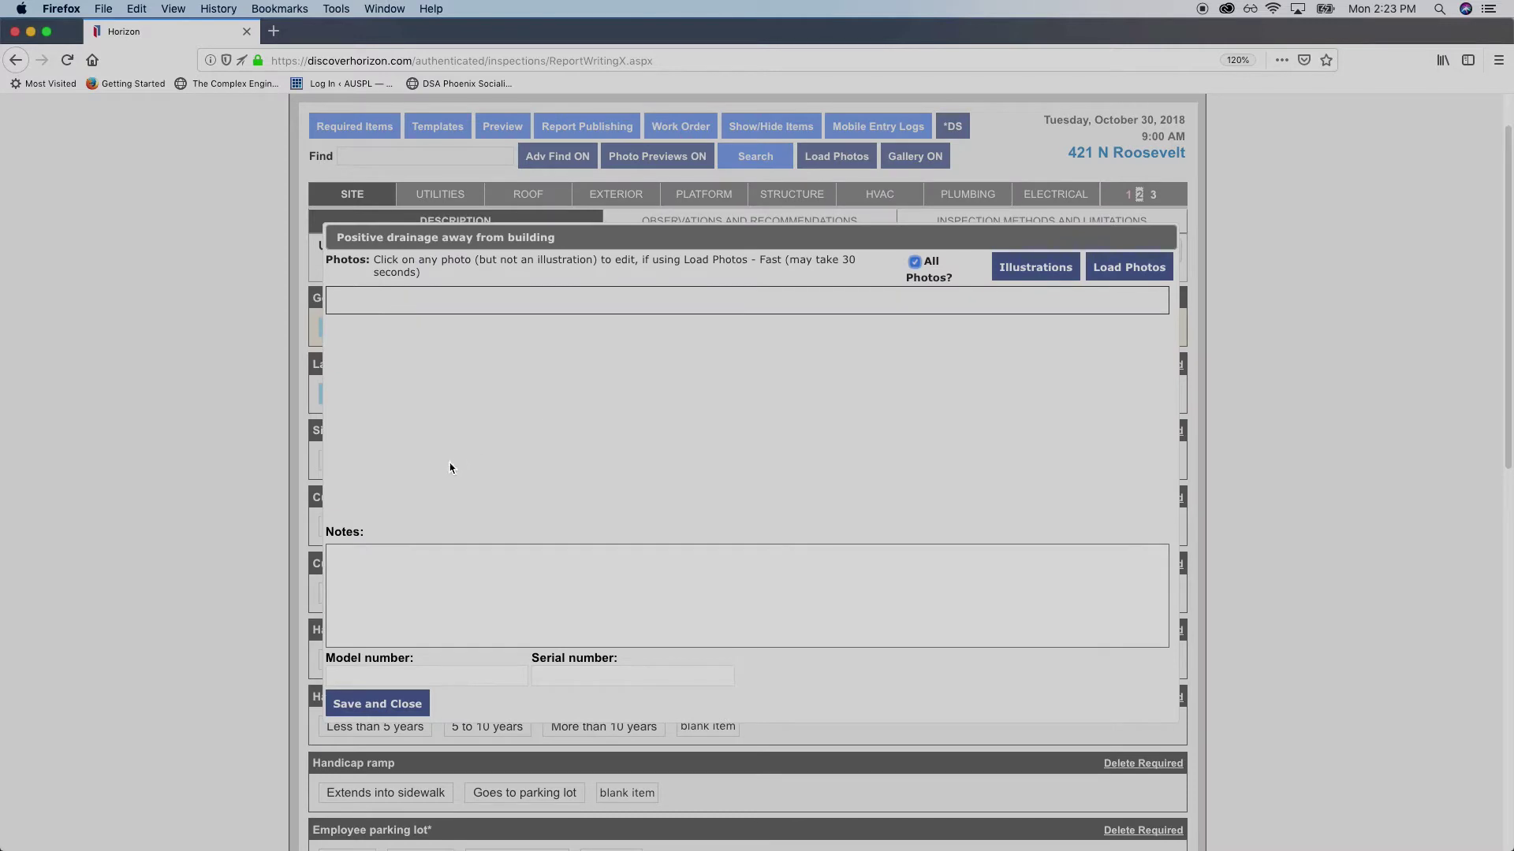
scroll(567, 552, down, 4)
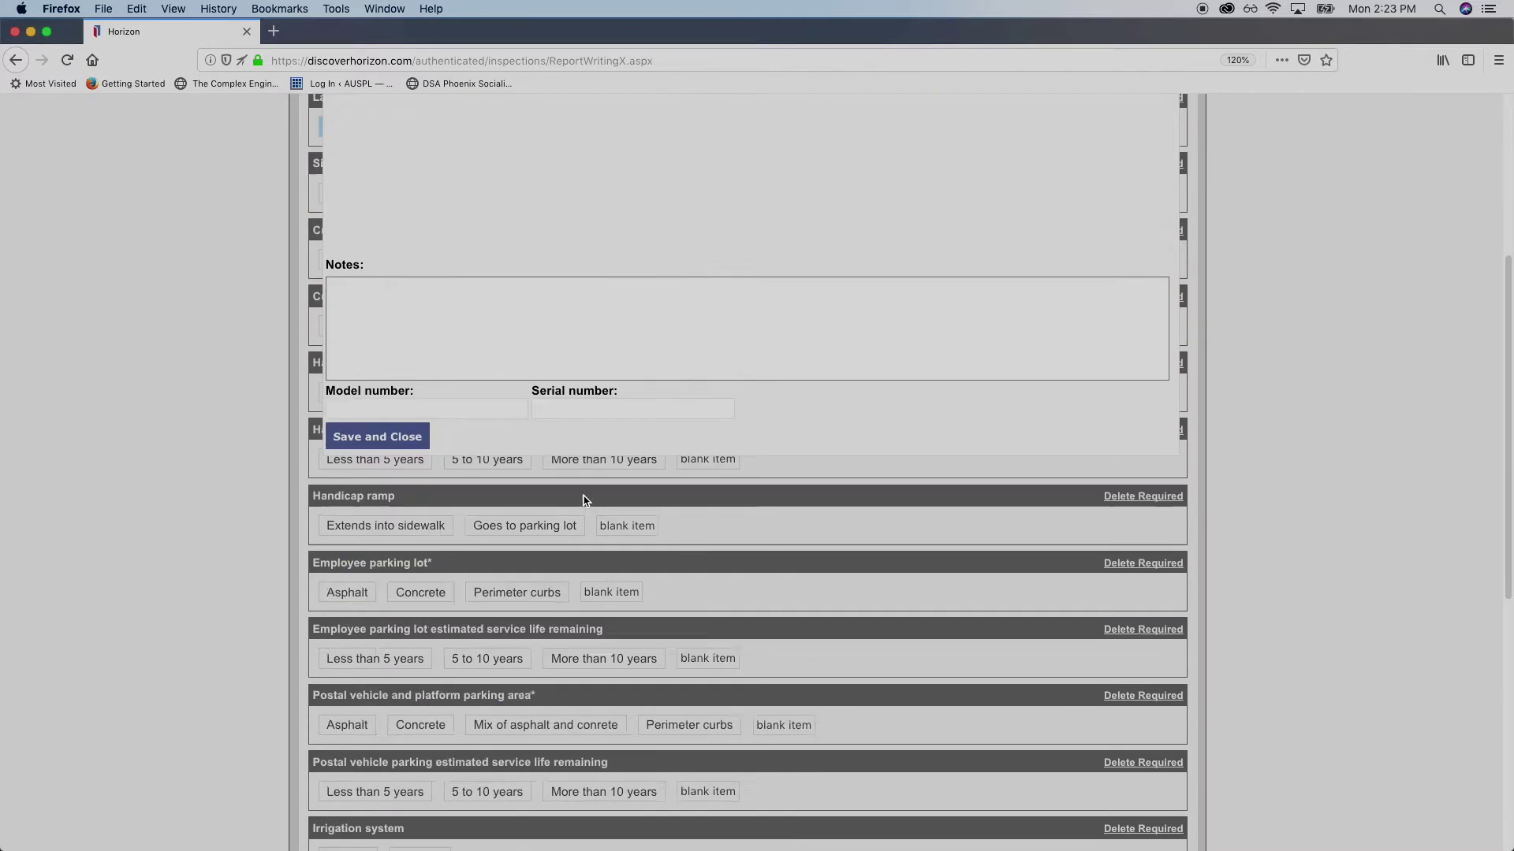
scroll(581, 499, up, 5)
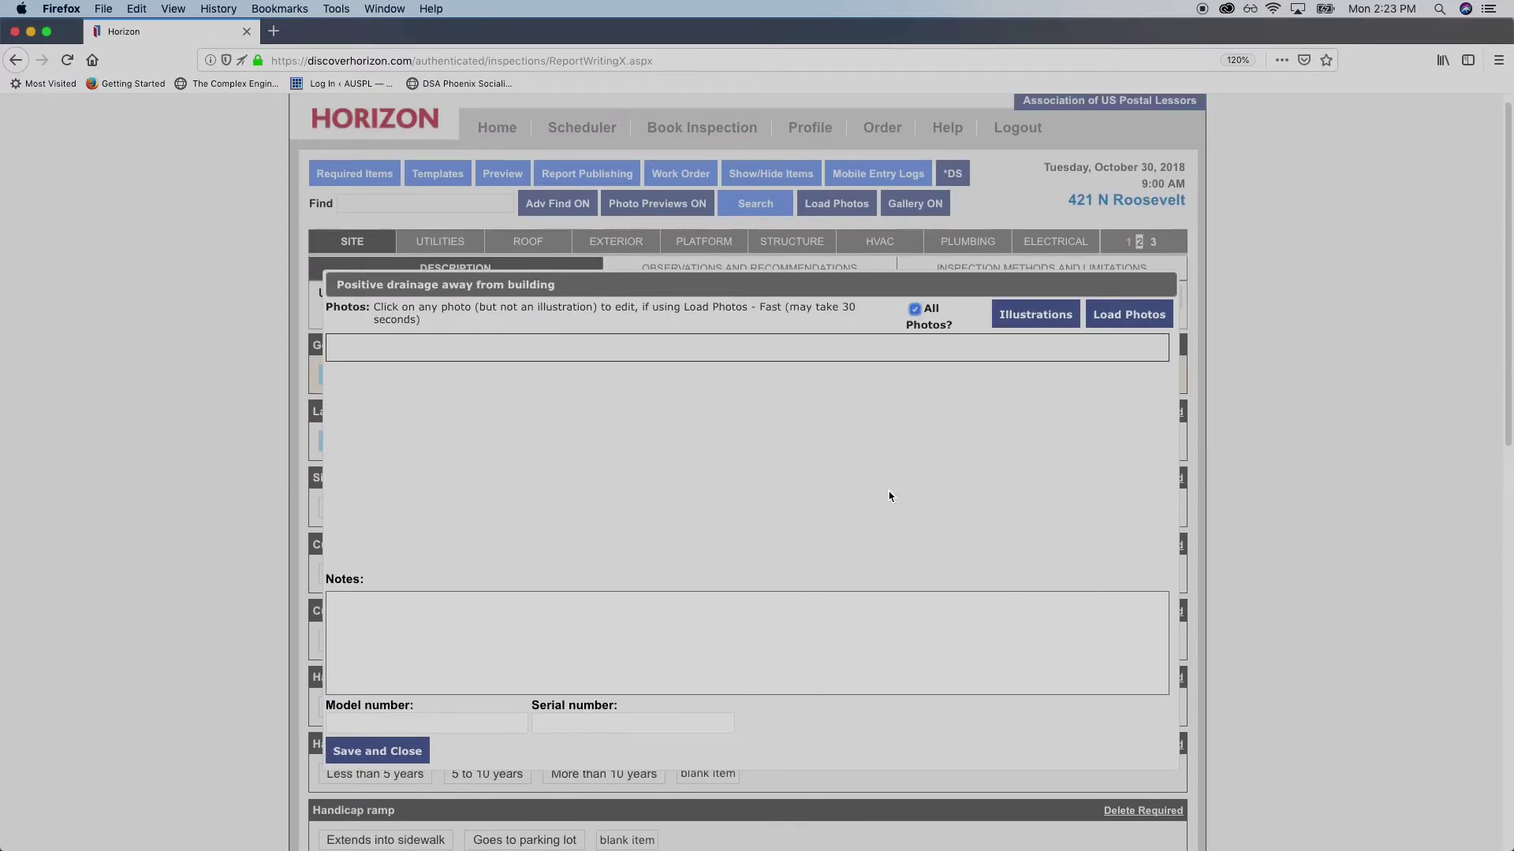
click(1122, 320)
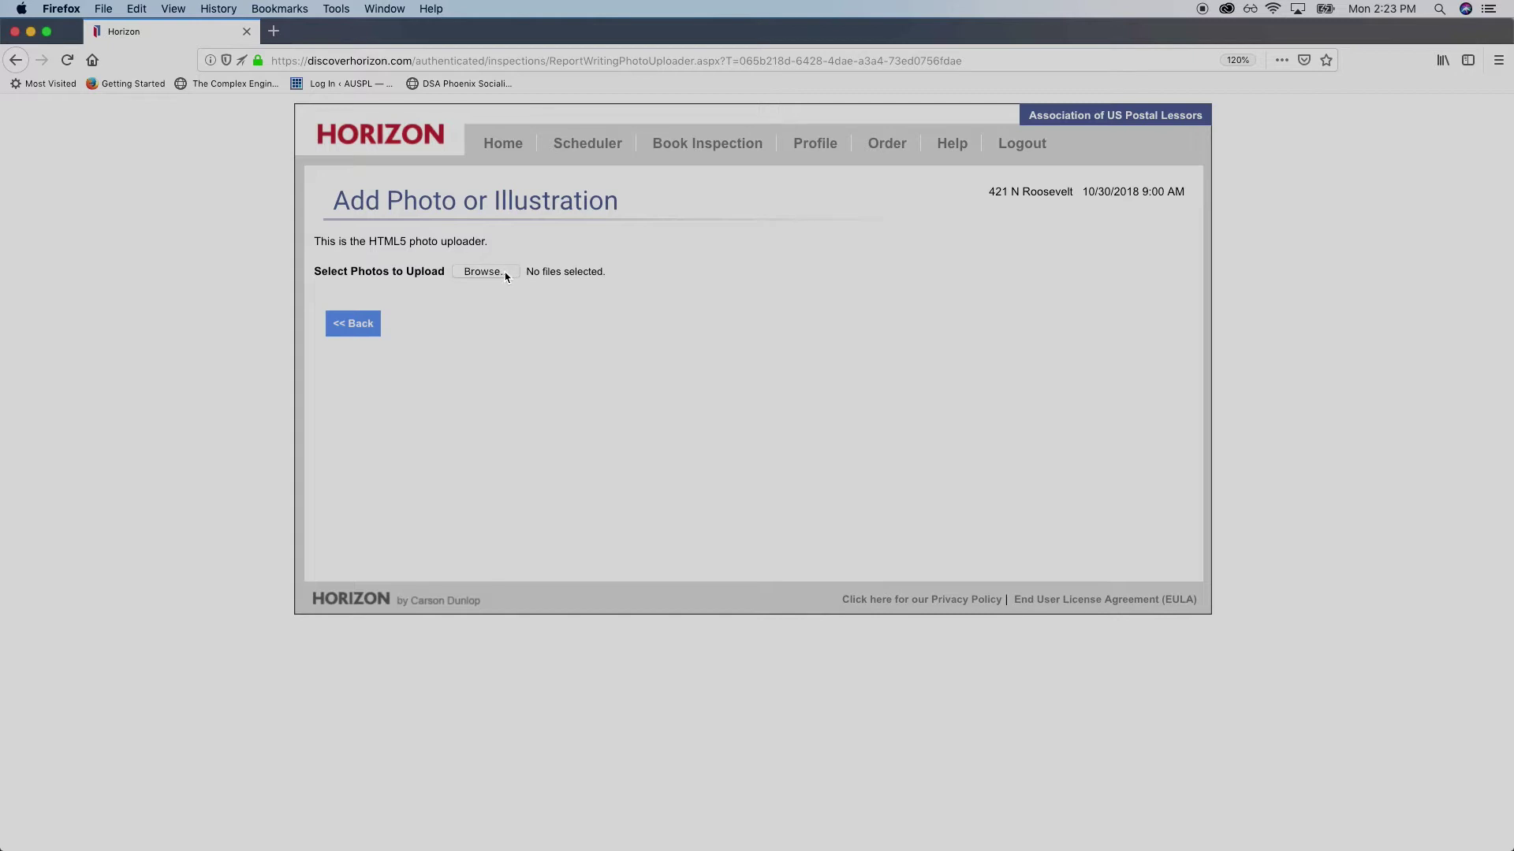
Choose every photo in the AZ SAMPLE Photos folder for upload to the inspection
click(508, 274)
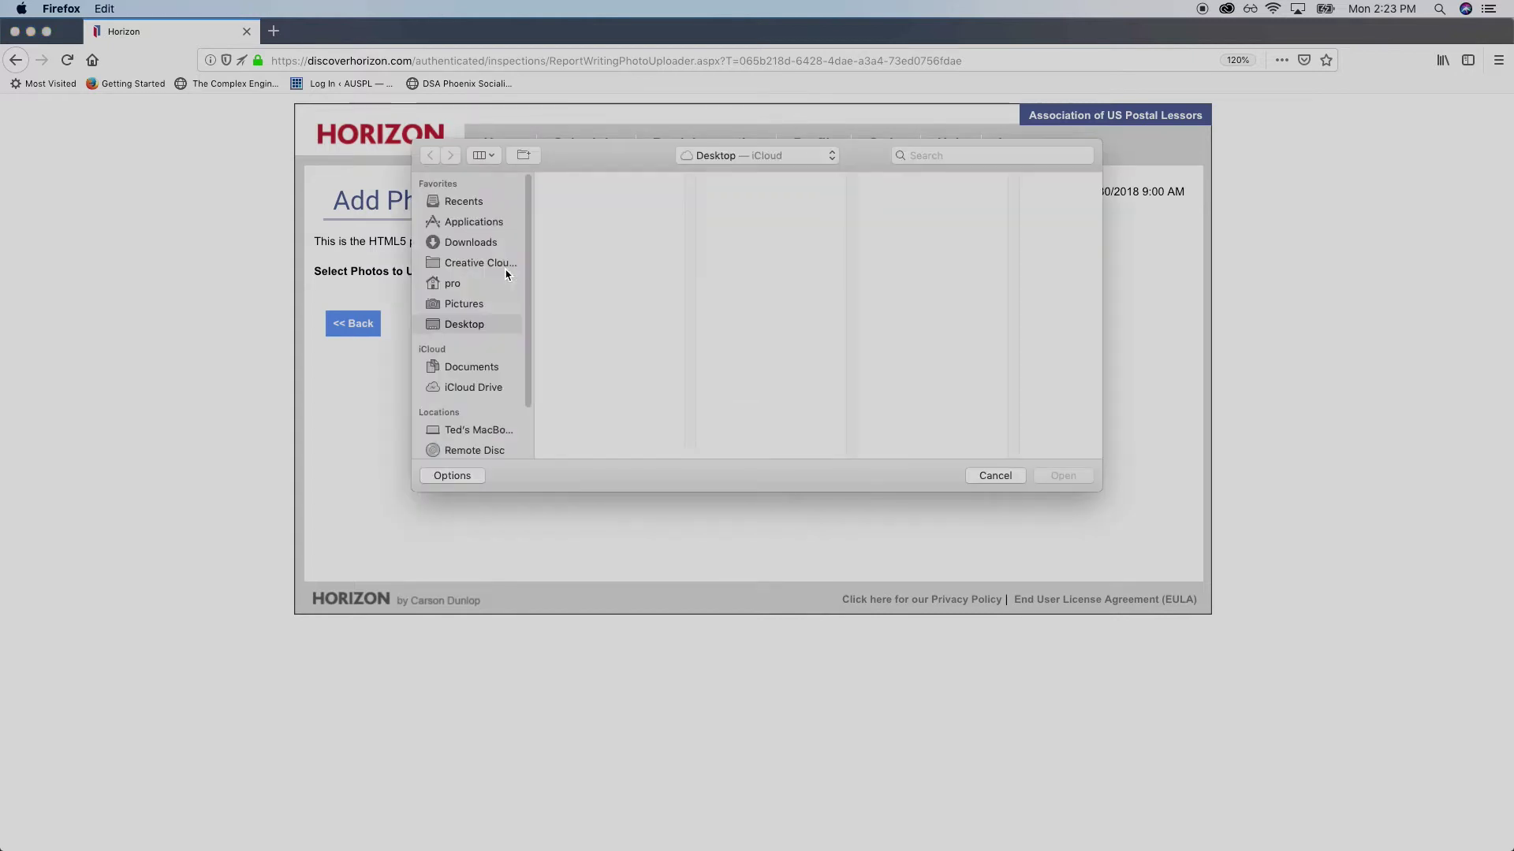
scroll(623, 351, up, 1)
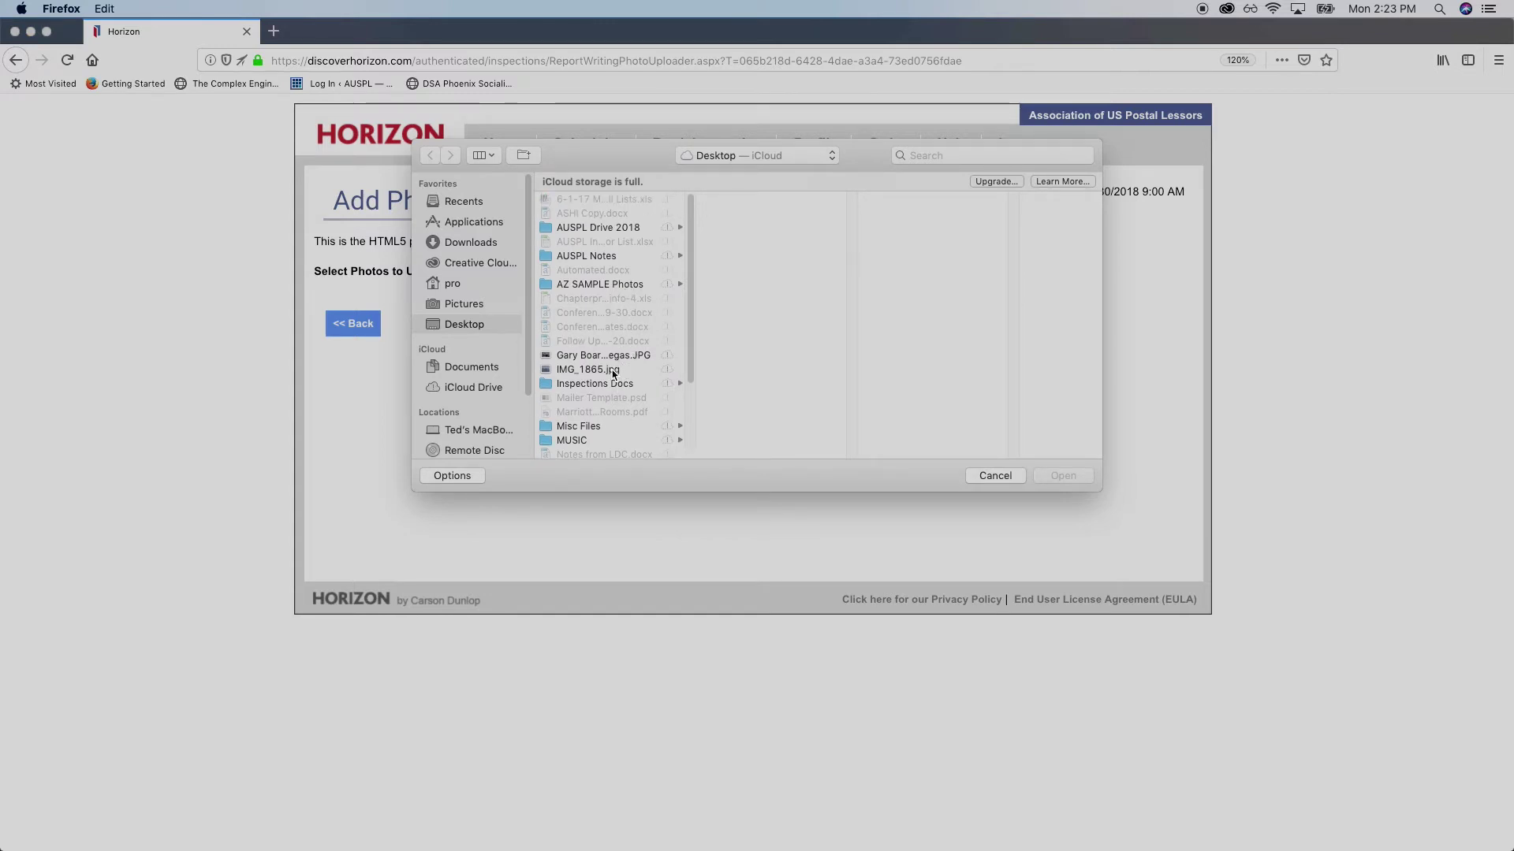
click(597, 285)
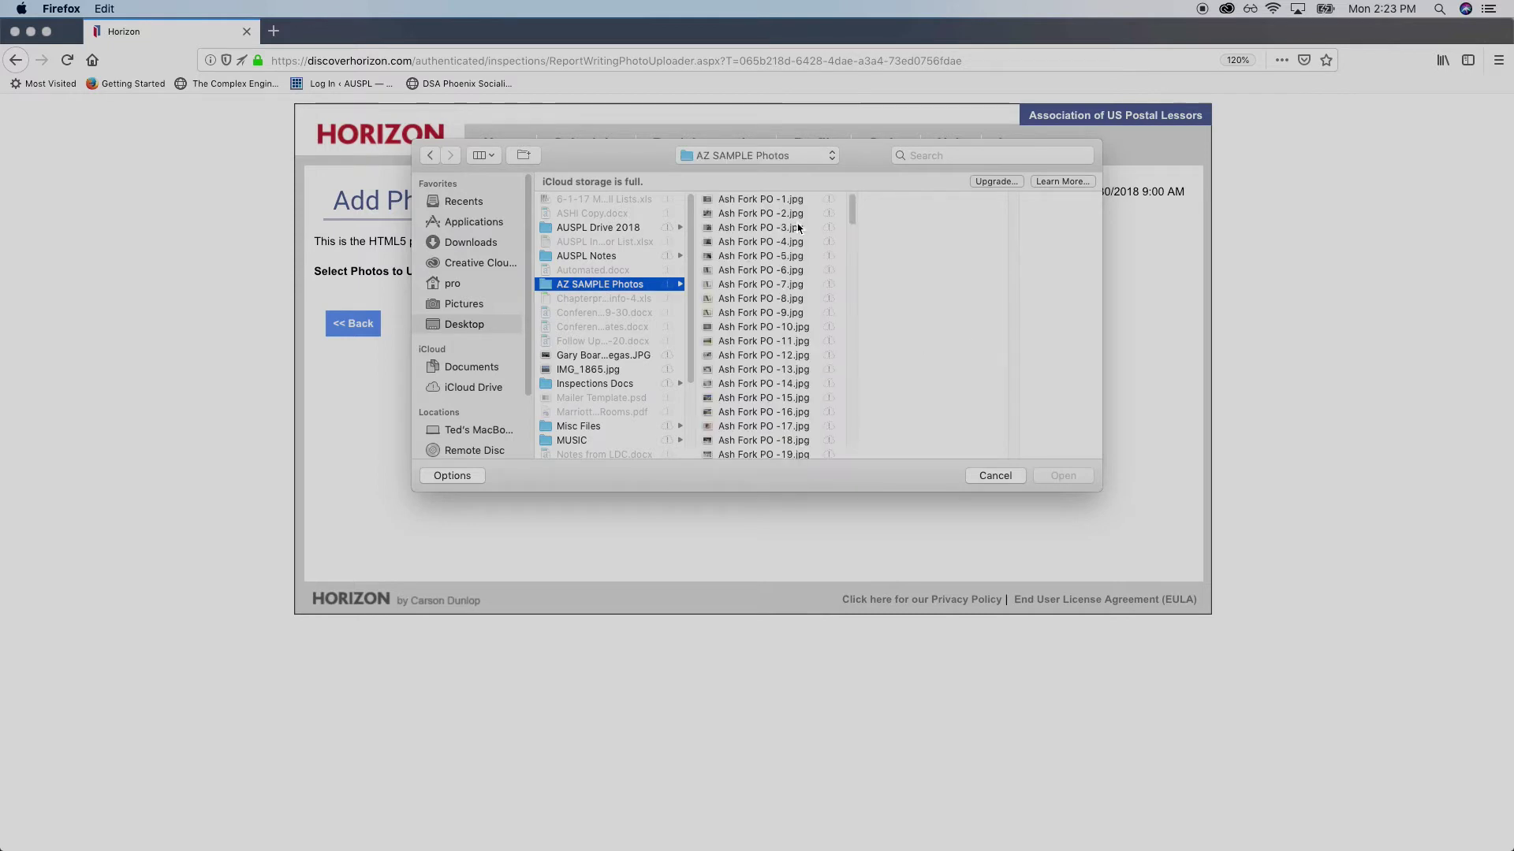
click(769, 201)
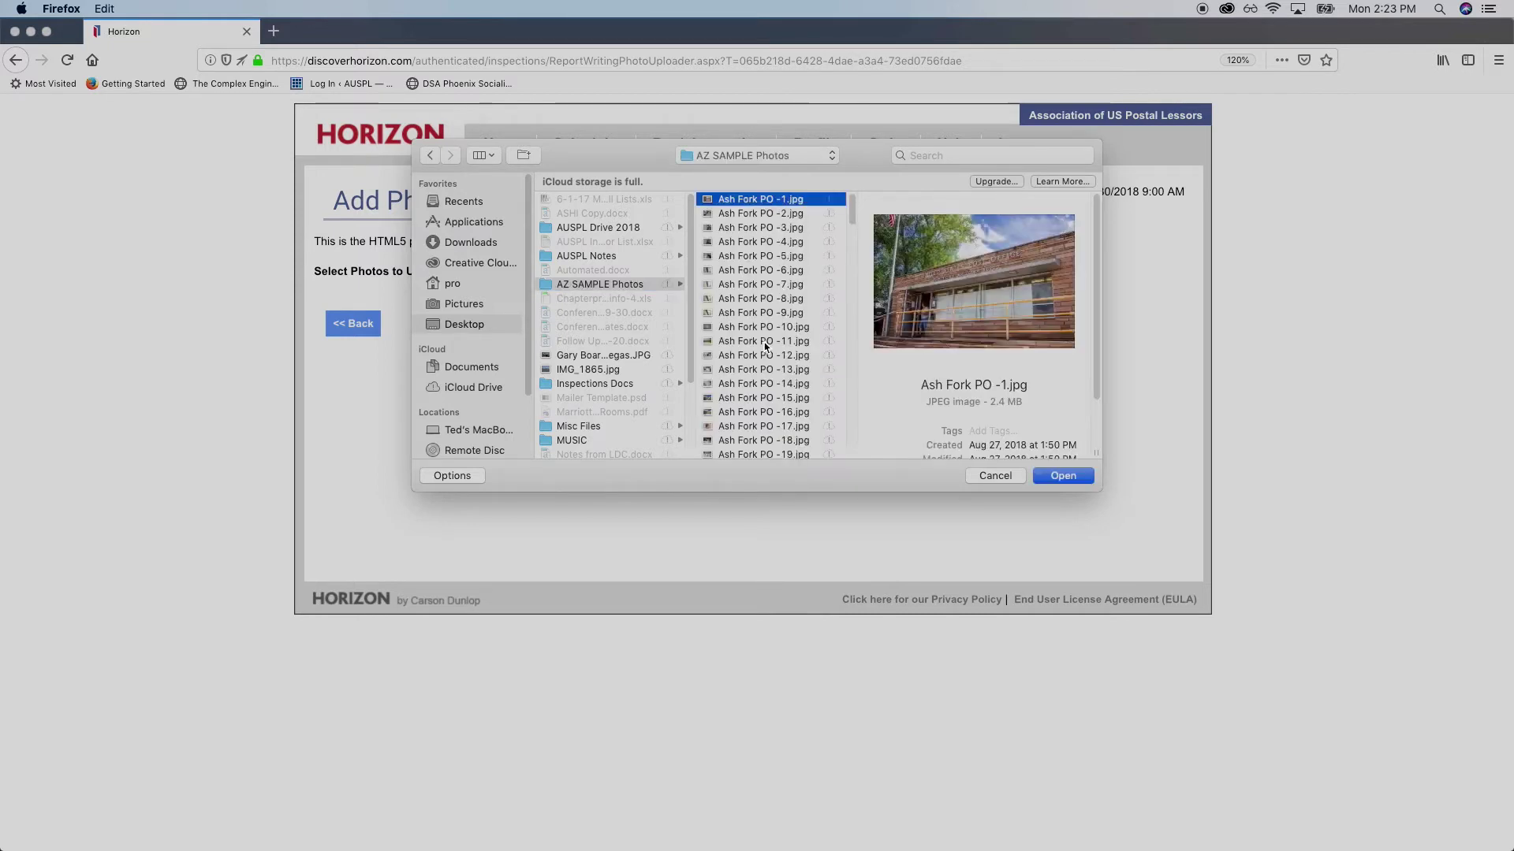
scroll(793, 447, down, 15)
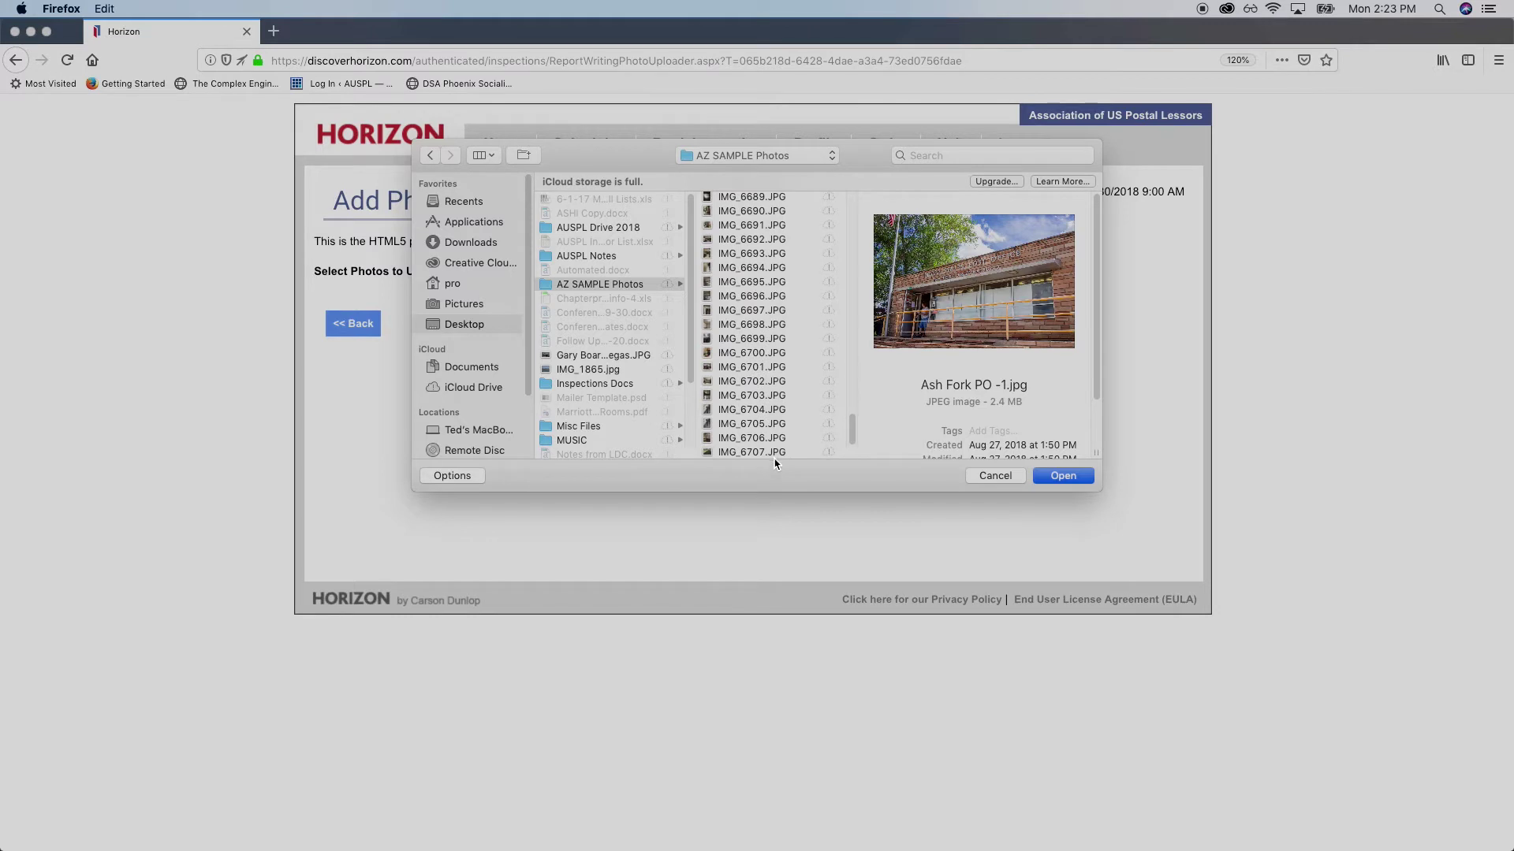
key(super+a)
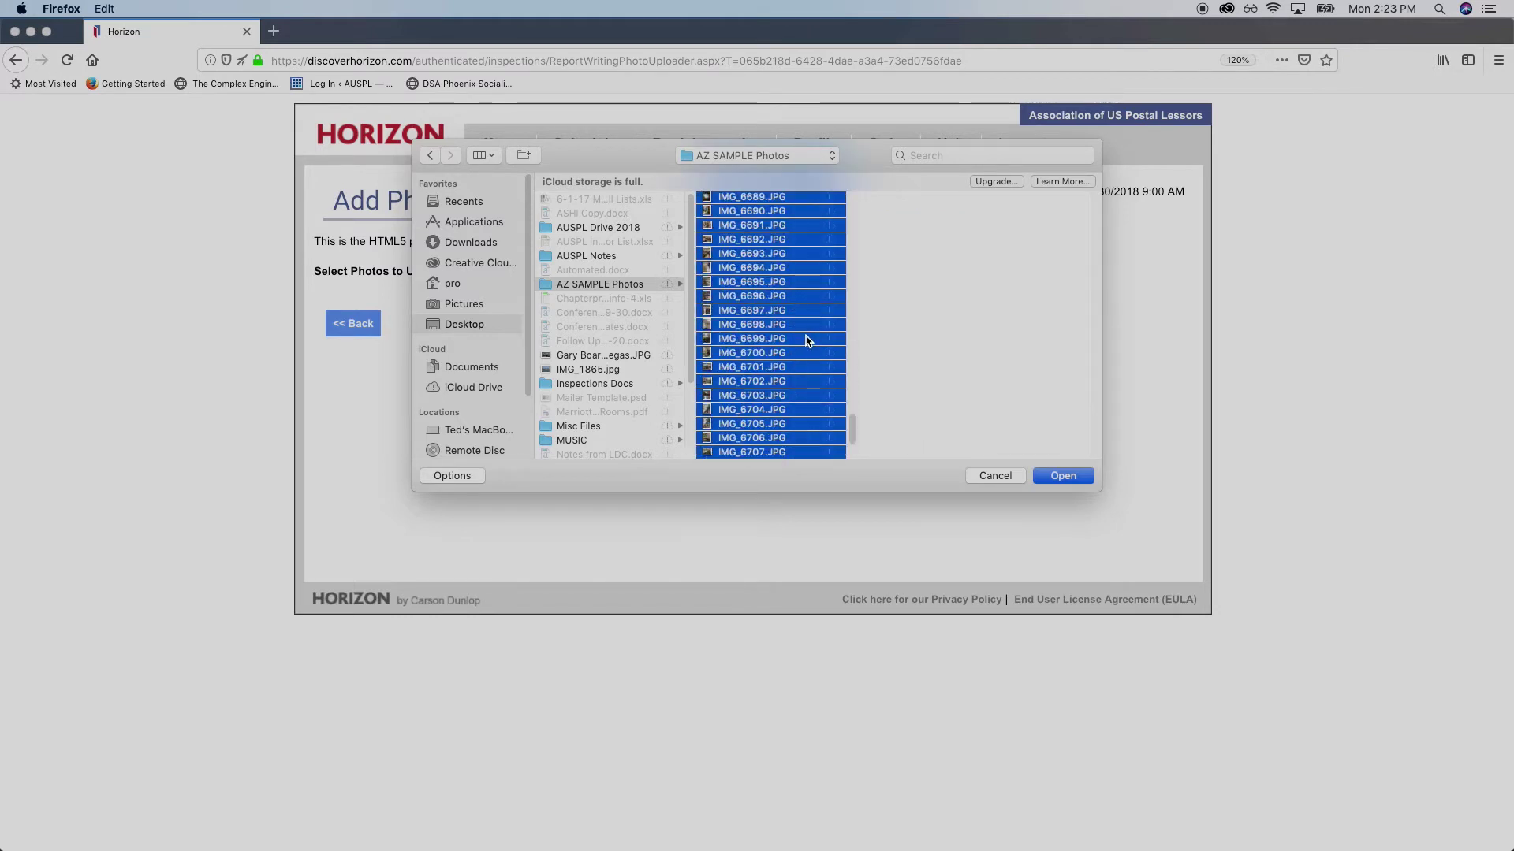
click(1067, 478)
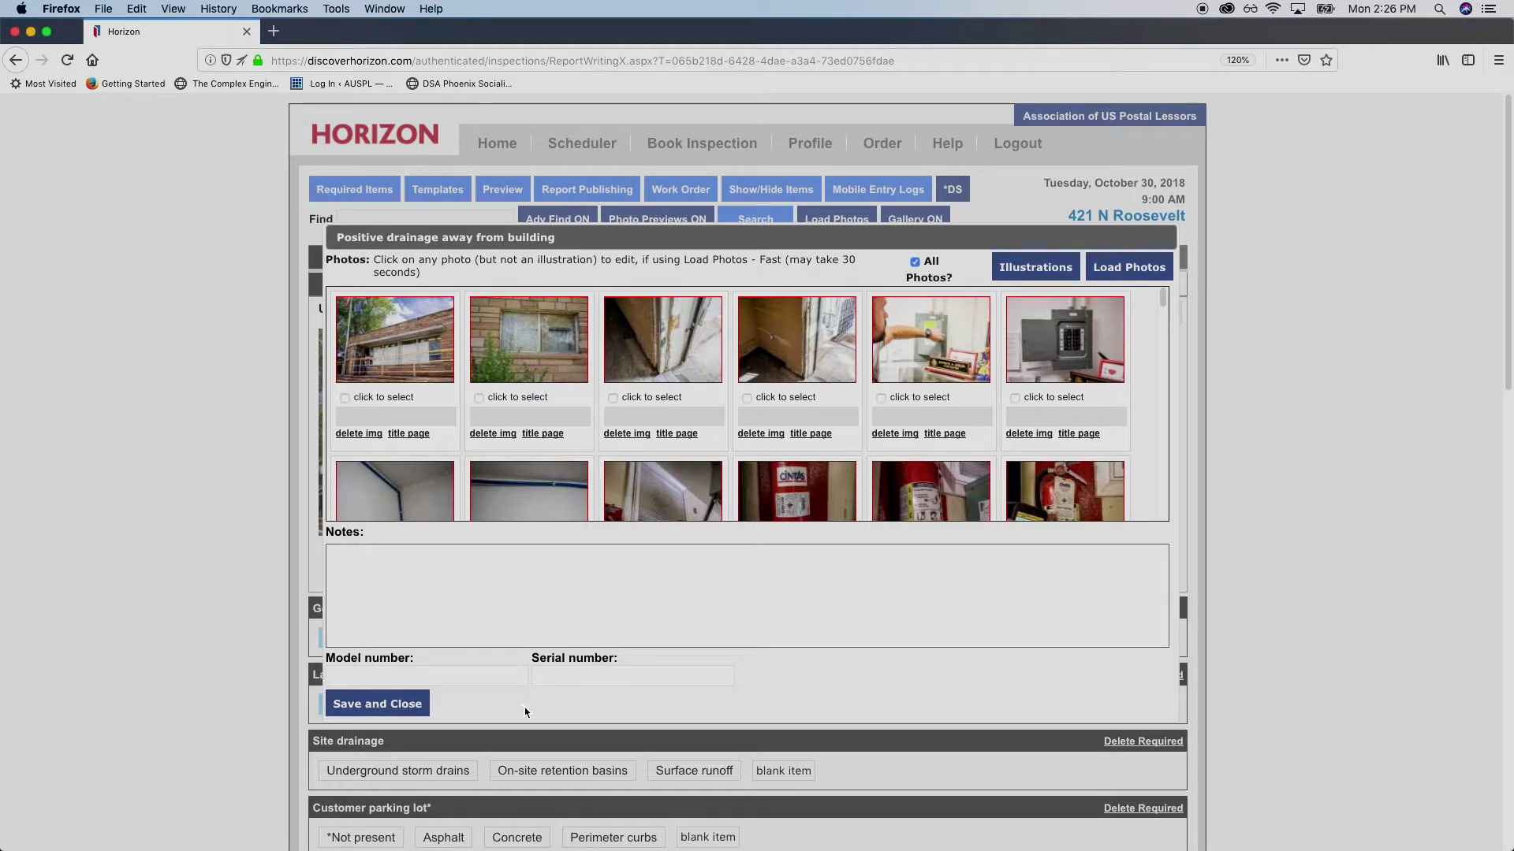
Upload the selected photos, review the thumbnail grid, and turn off All Photos? for this item
mouse_move(563, 482)
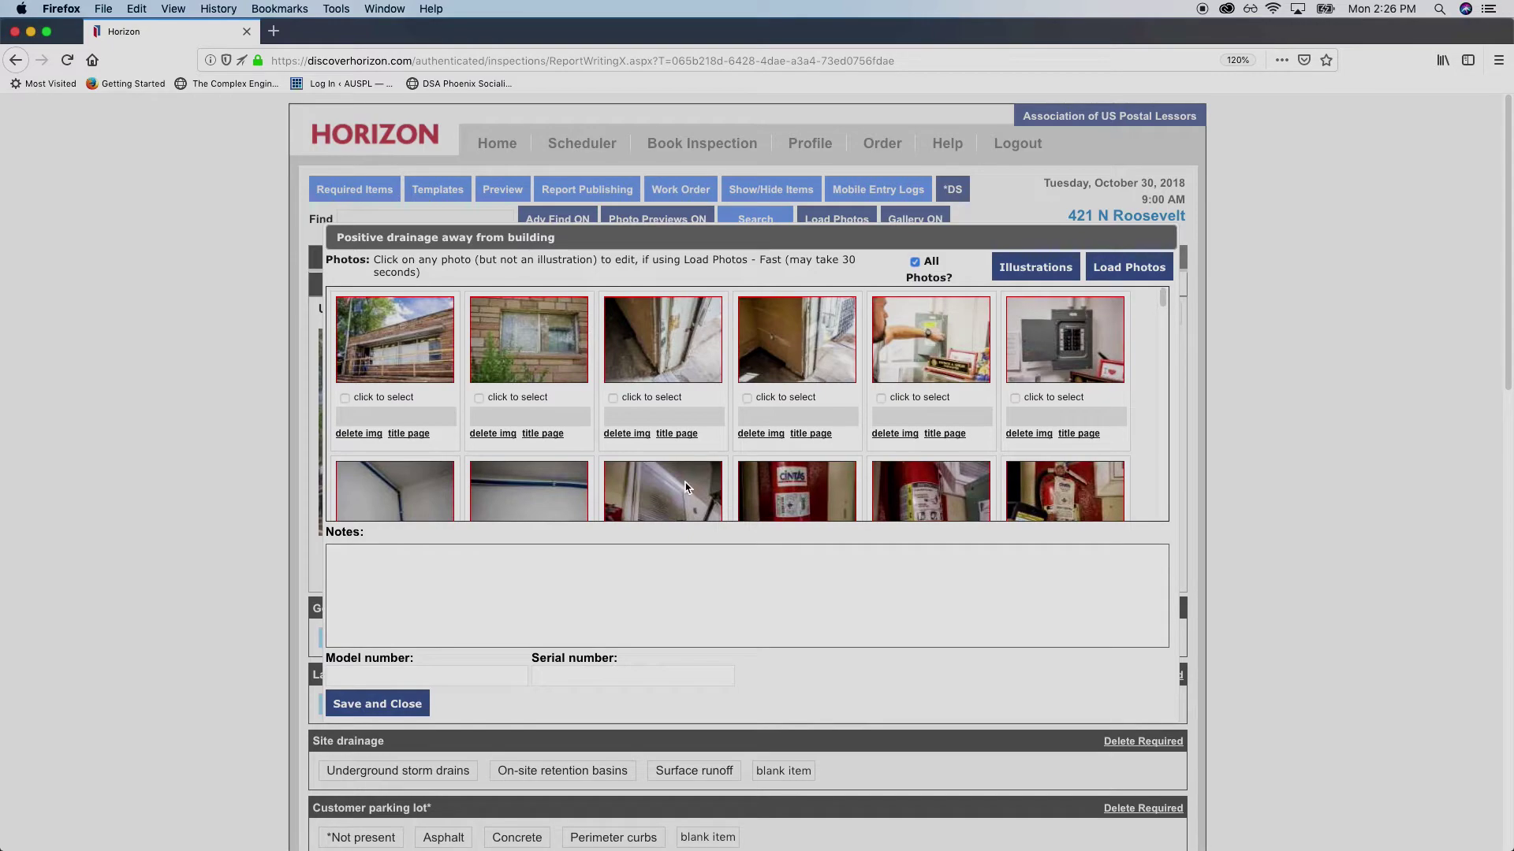
scroll(587, 443, down, 15)
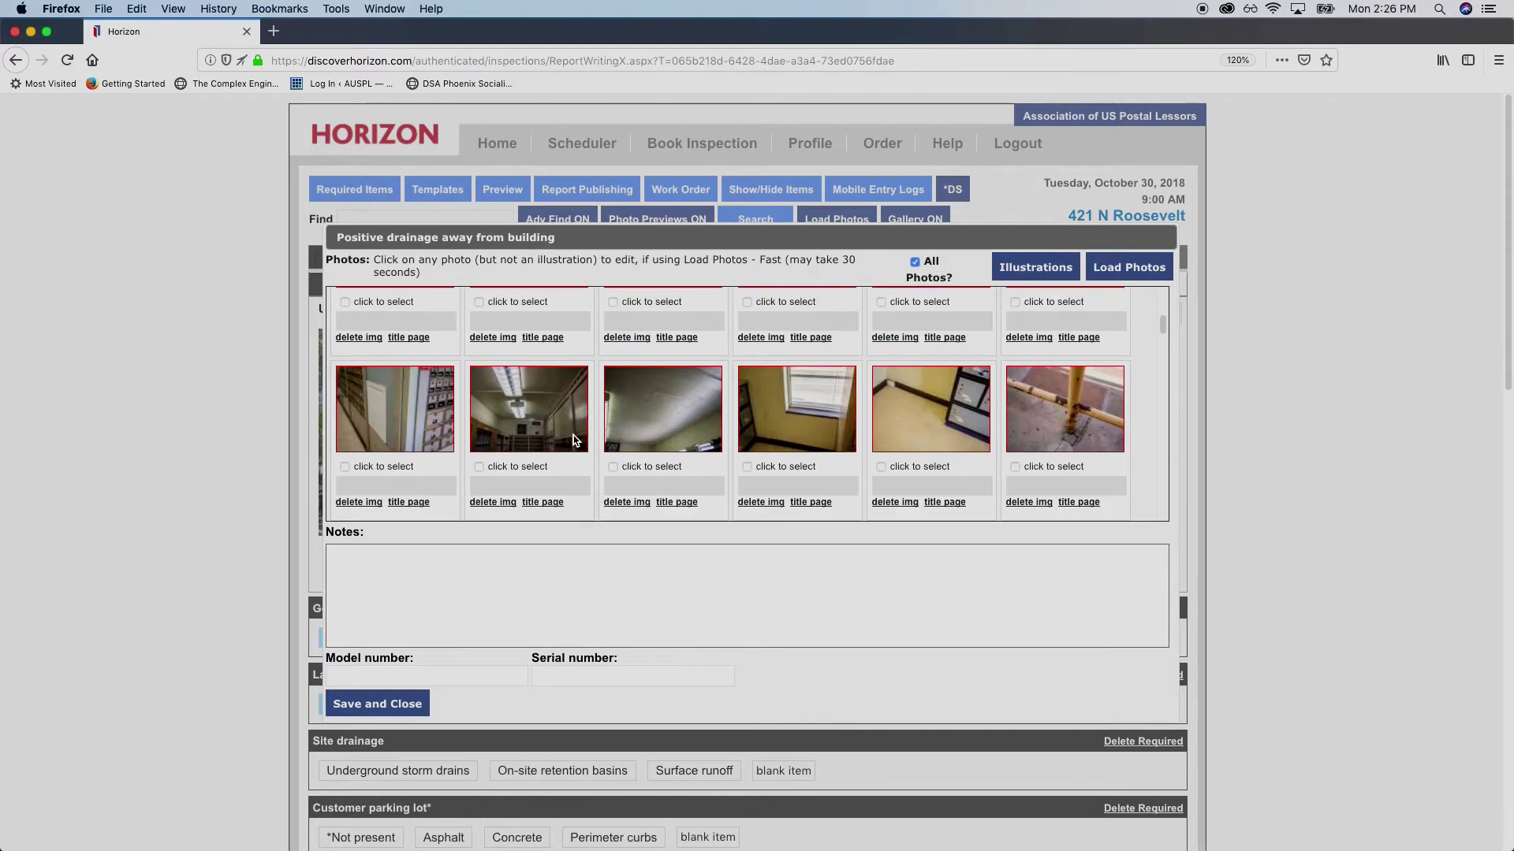
scroll(576, 427, down, 10)
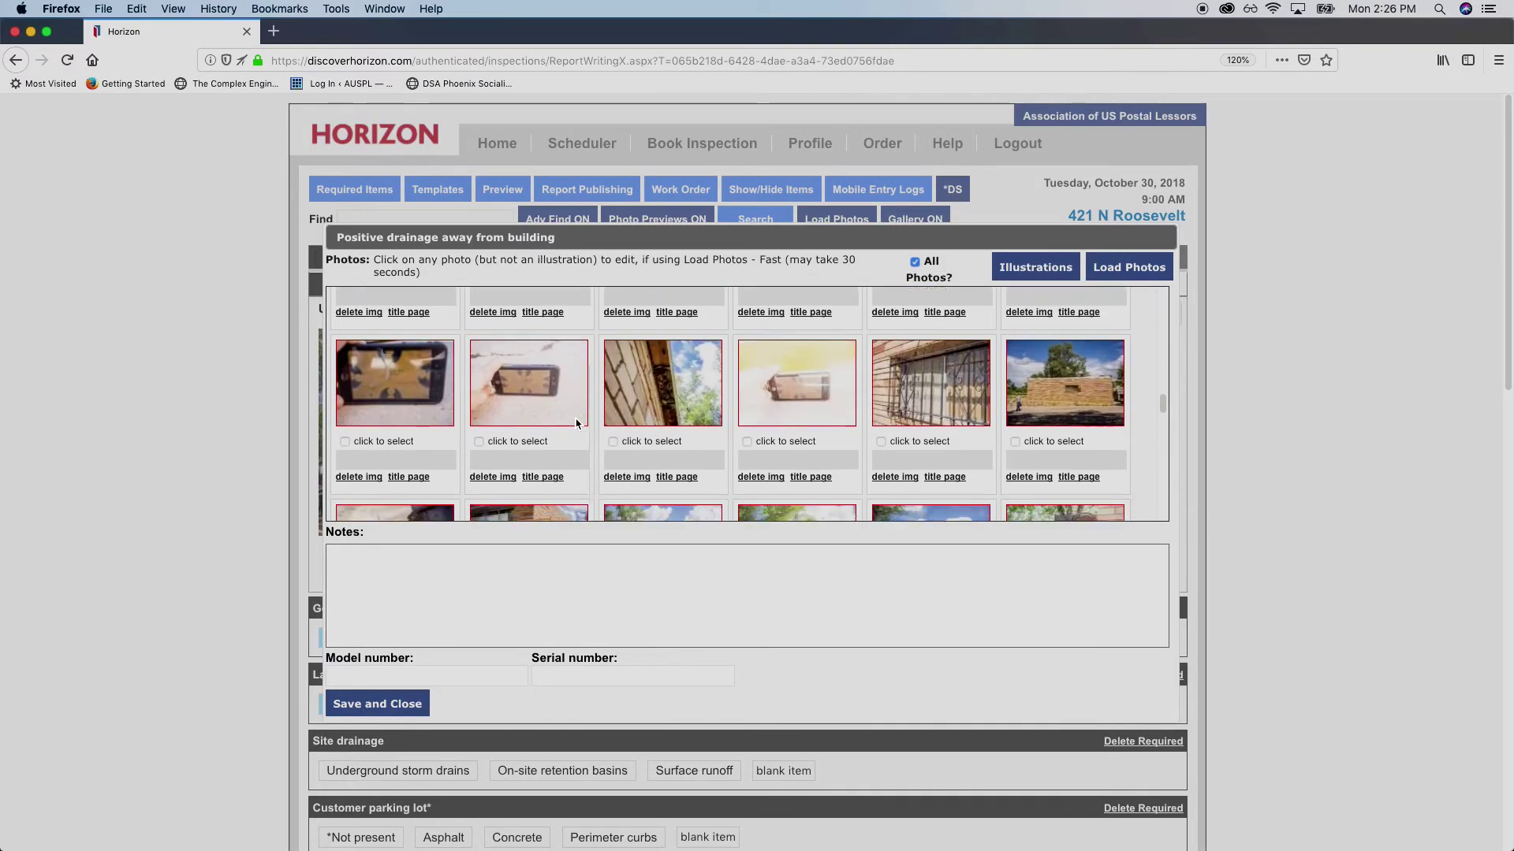
scroll(568, 402, down, 10)
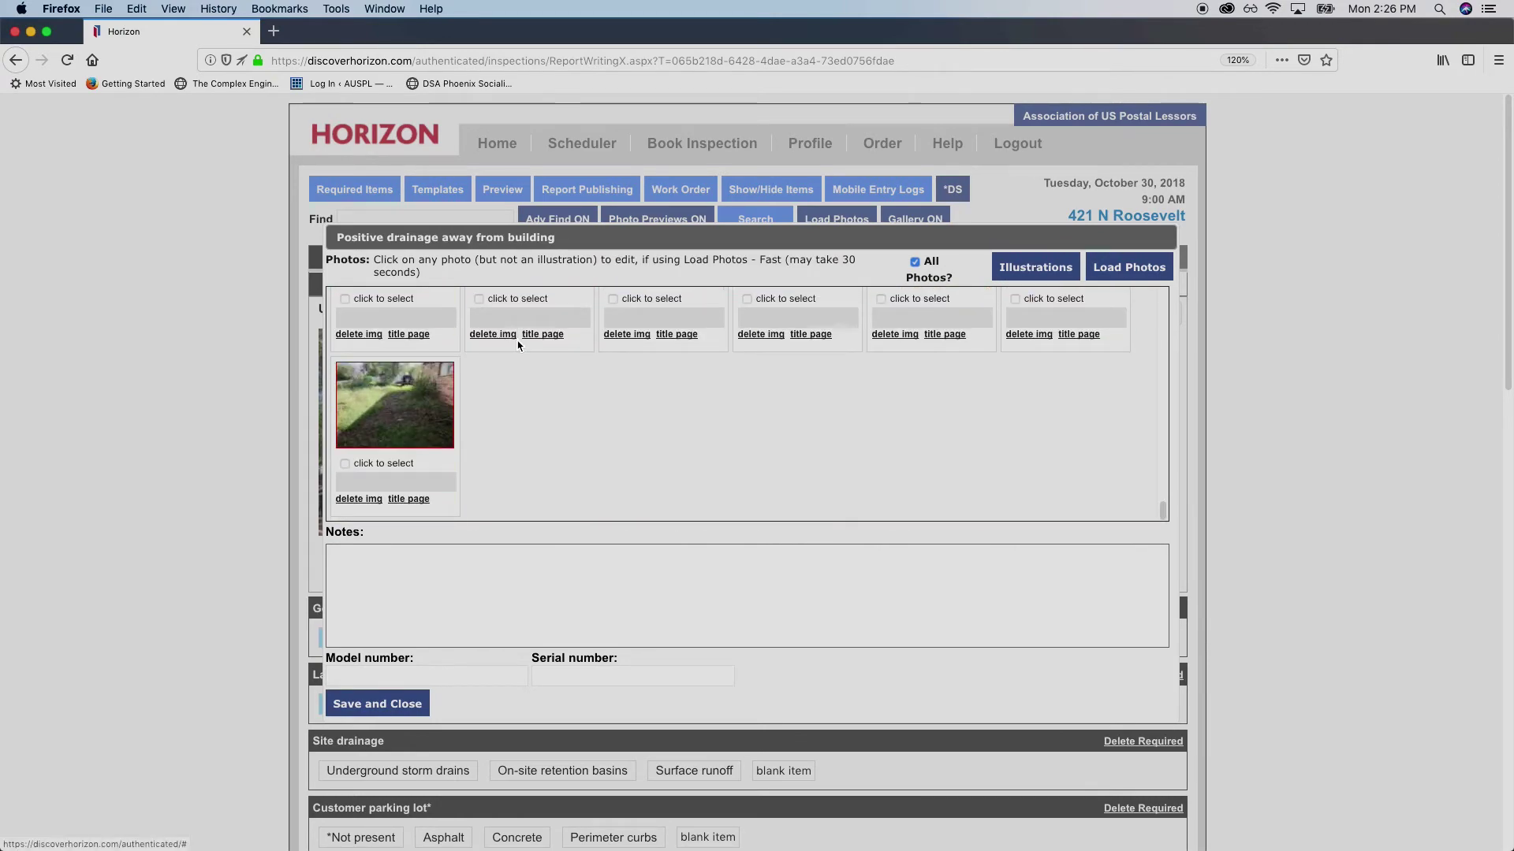
scroll(552, 371, up, 5)
scroll(599, 406, up, 8)
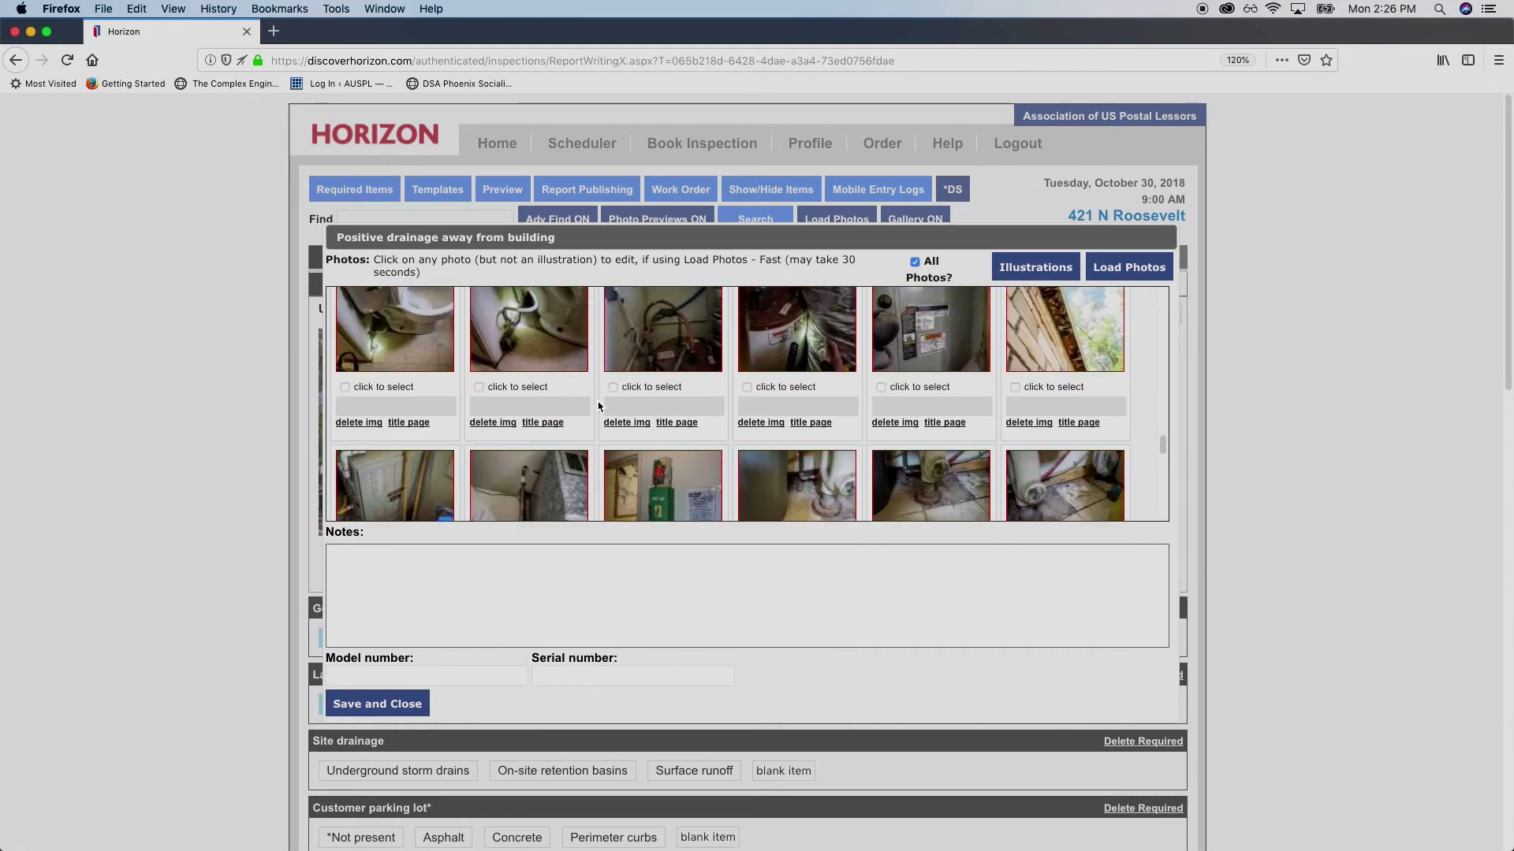
scroll(599, 406, up, 8)
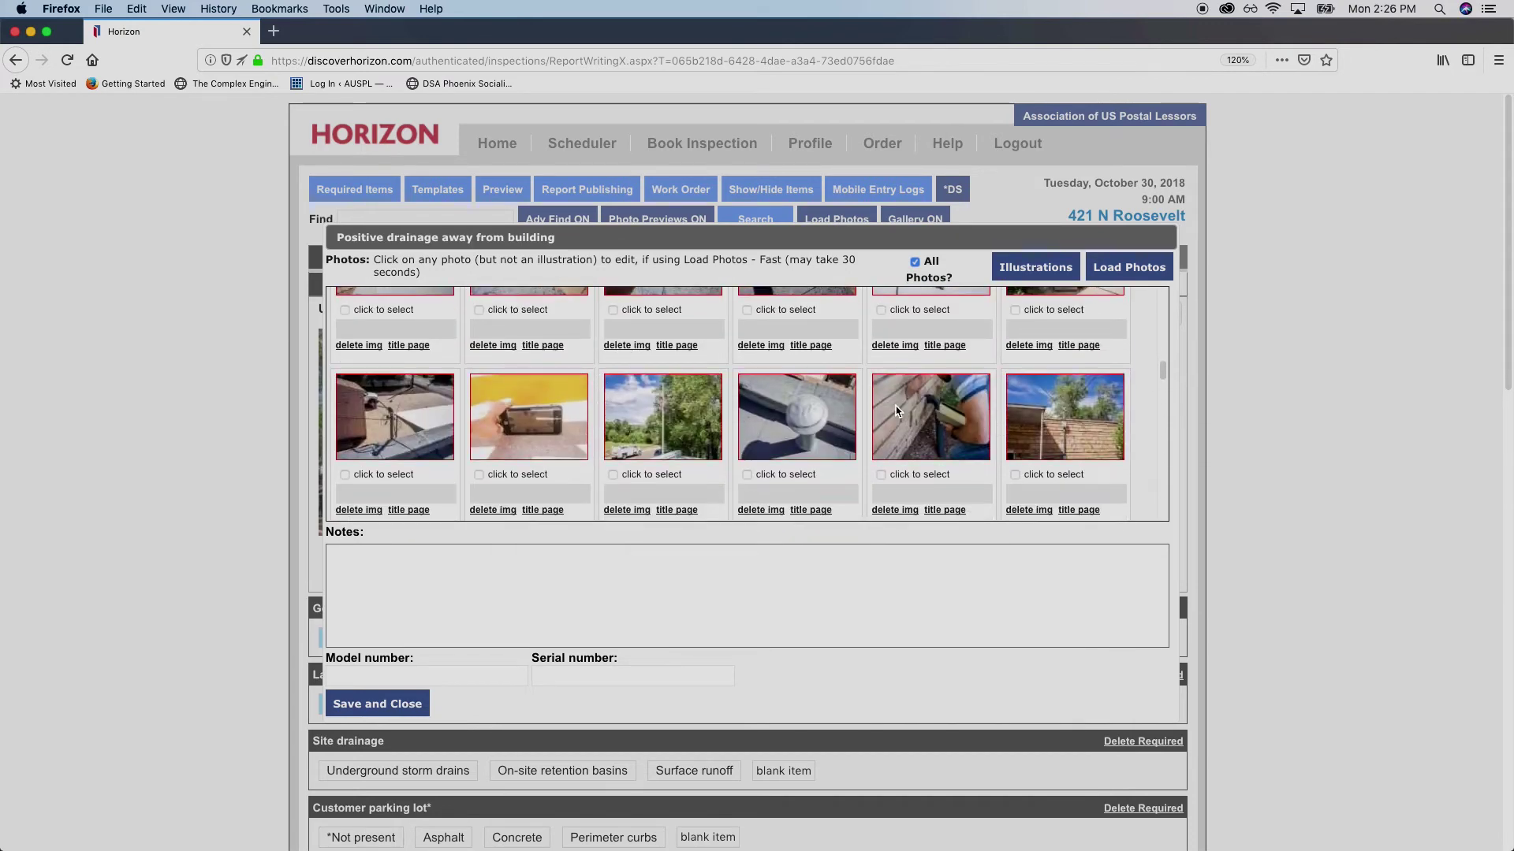
scroll(798, 406, up, 5)
scroll(798, 406, up, 1)
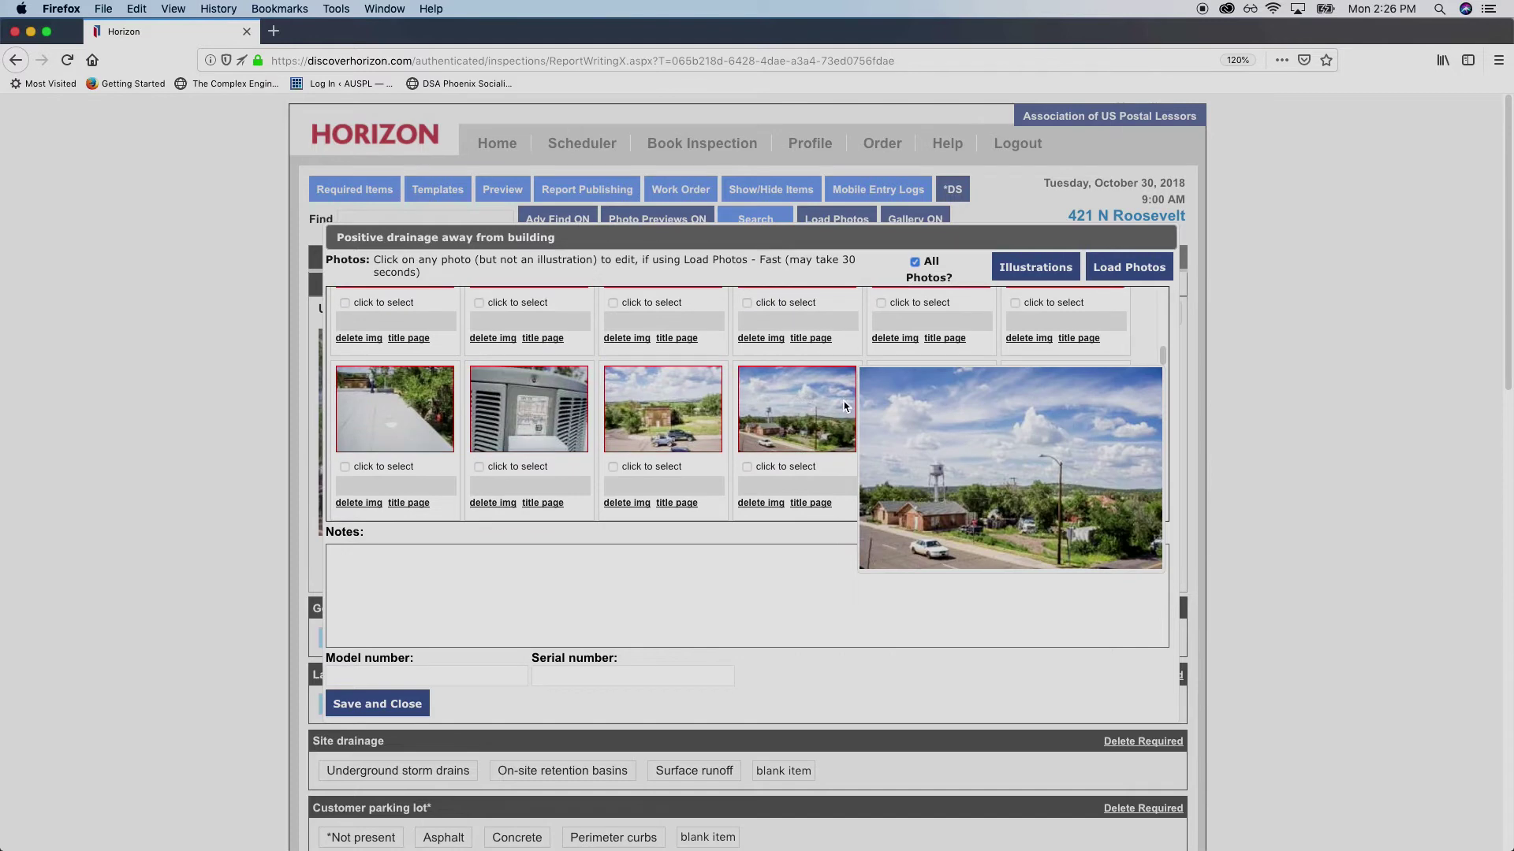
scroll(631, 408, up, 3)
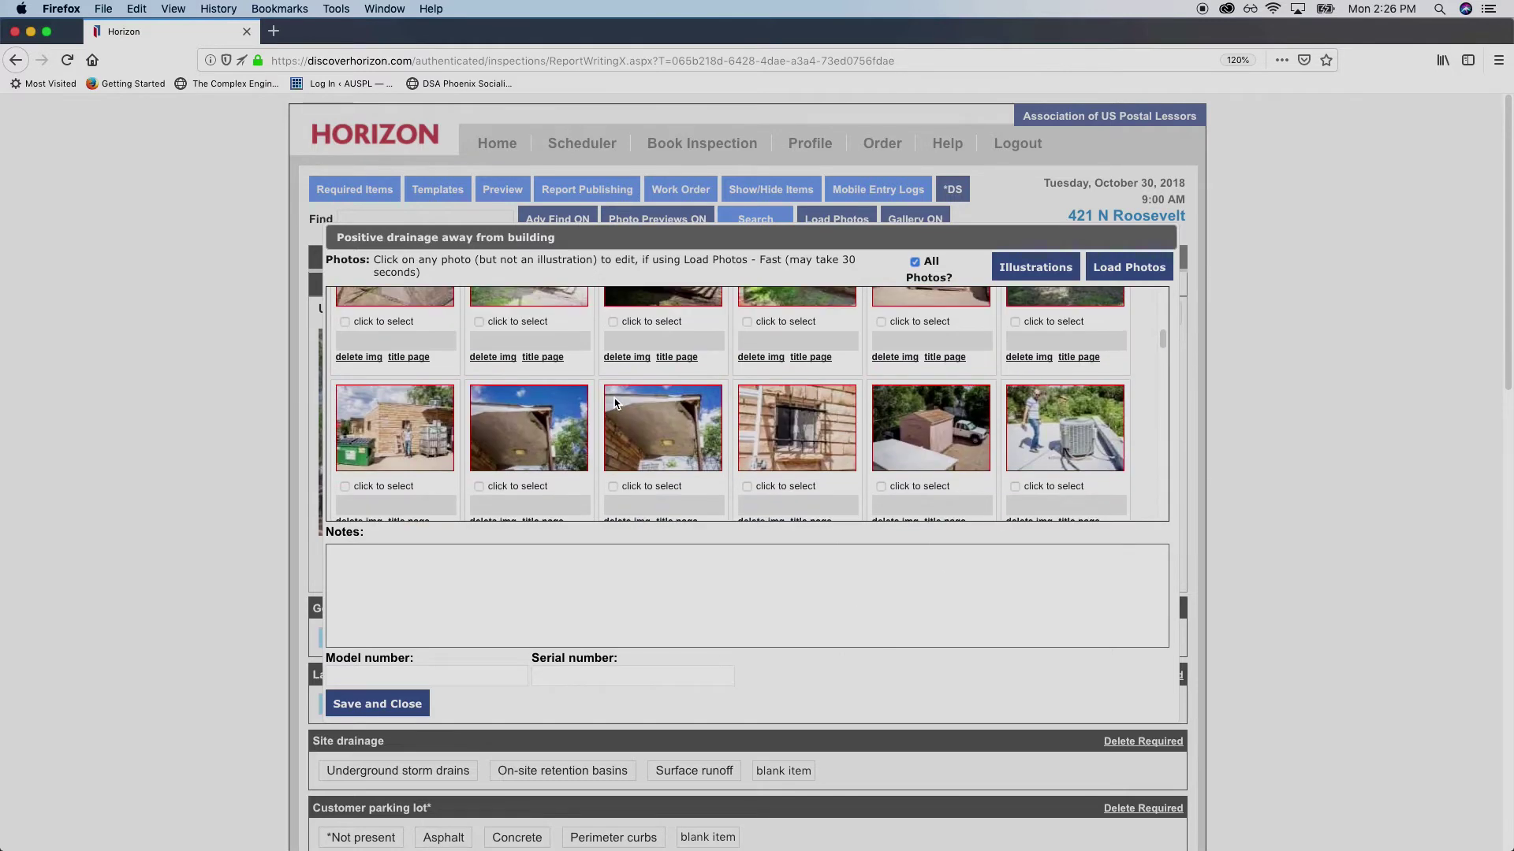
scroll(630, 402, up, 5)
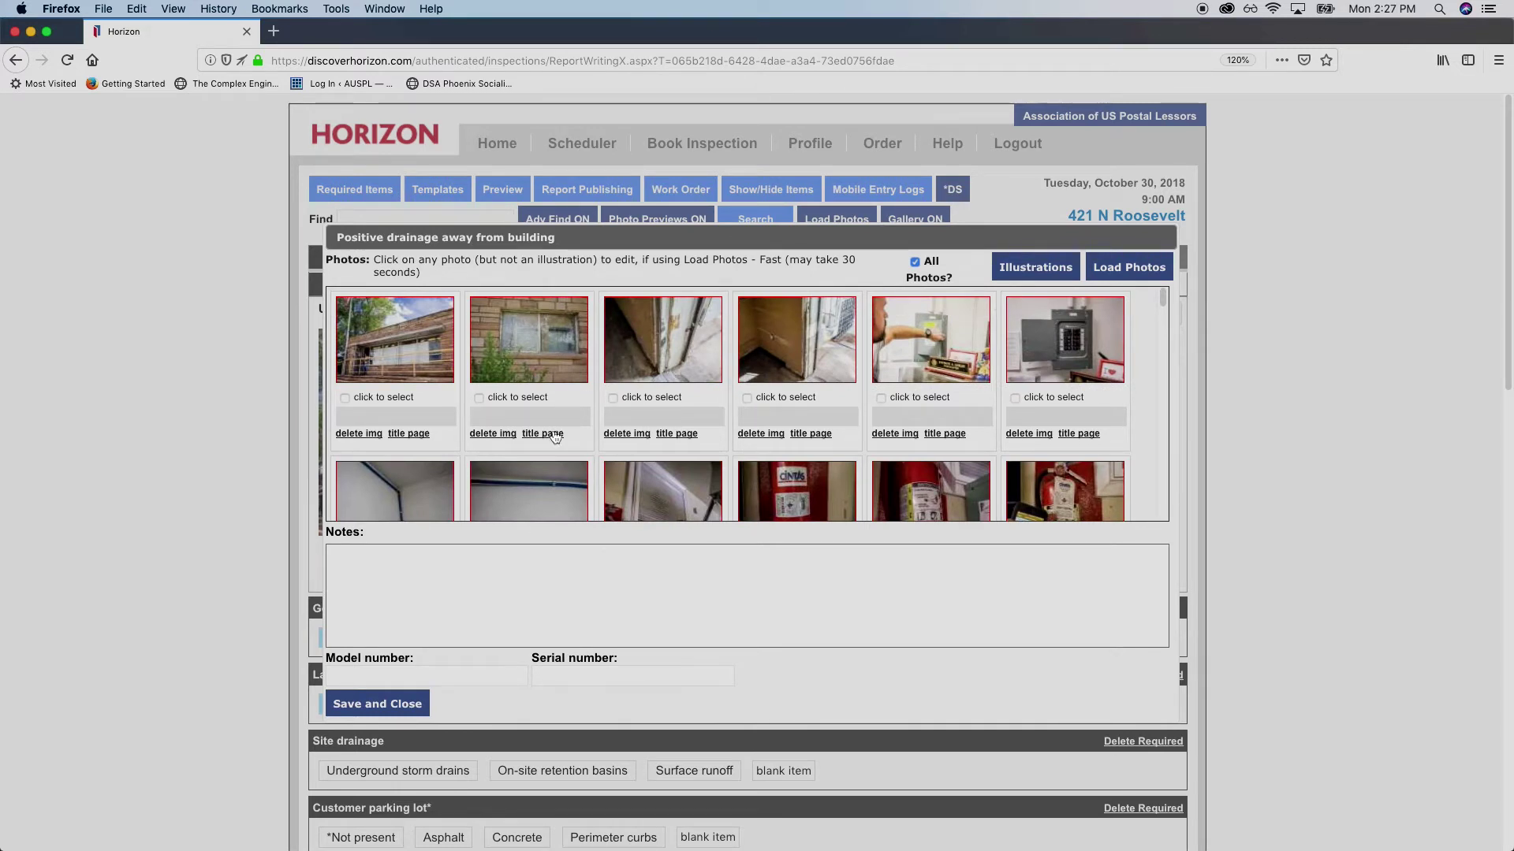
scroll(560, 433, down, 5)
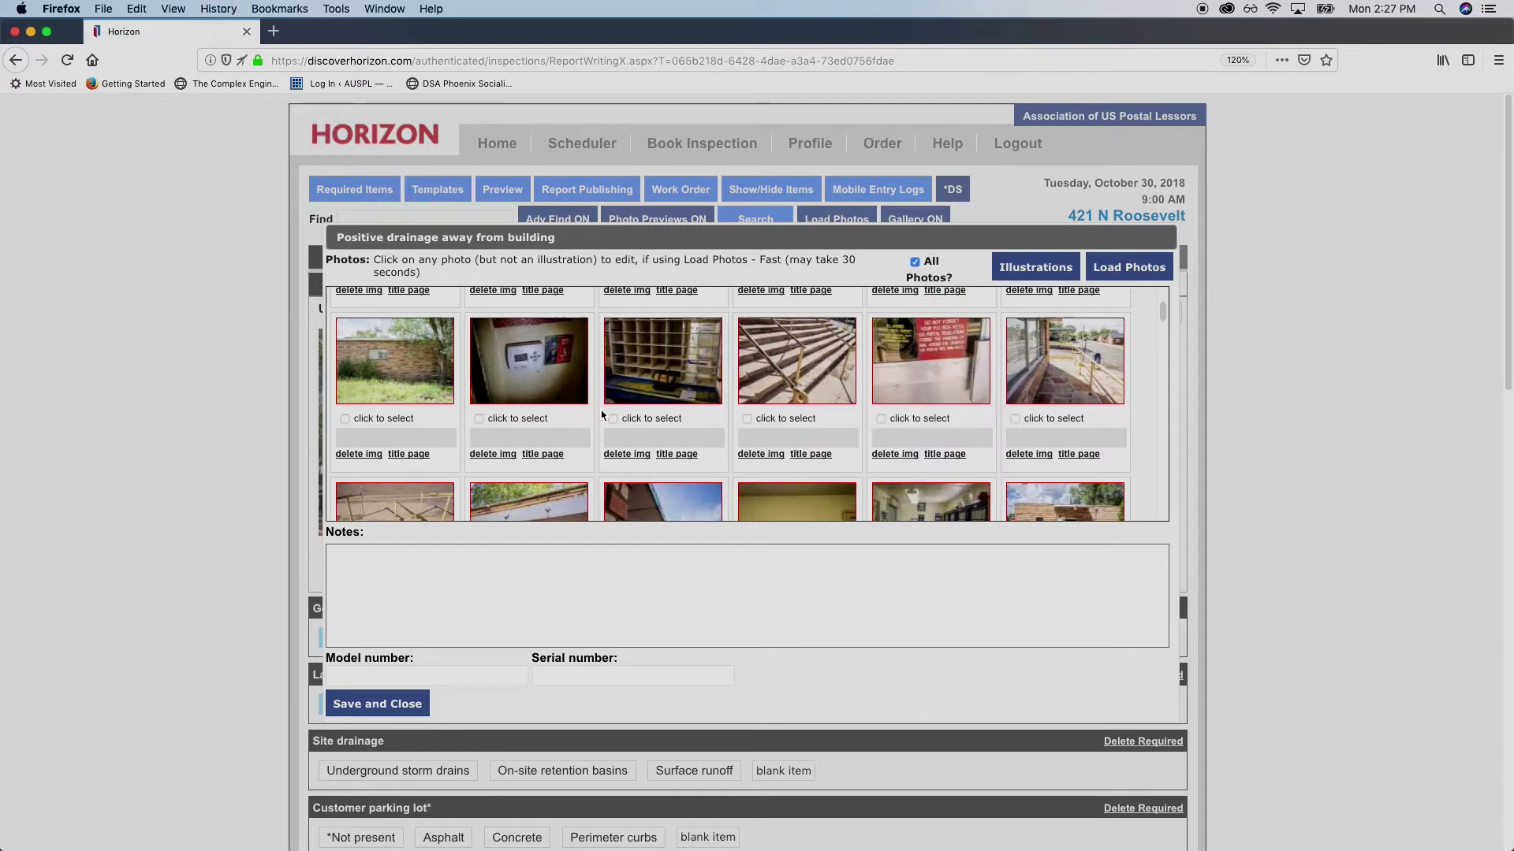
click(930, 276)
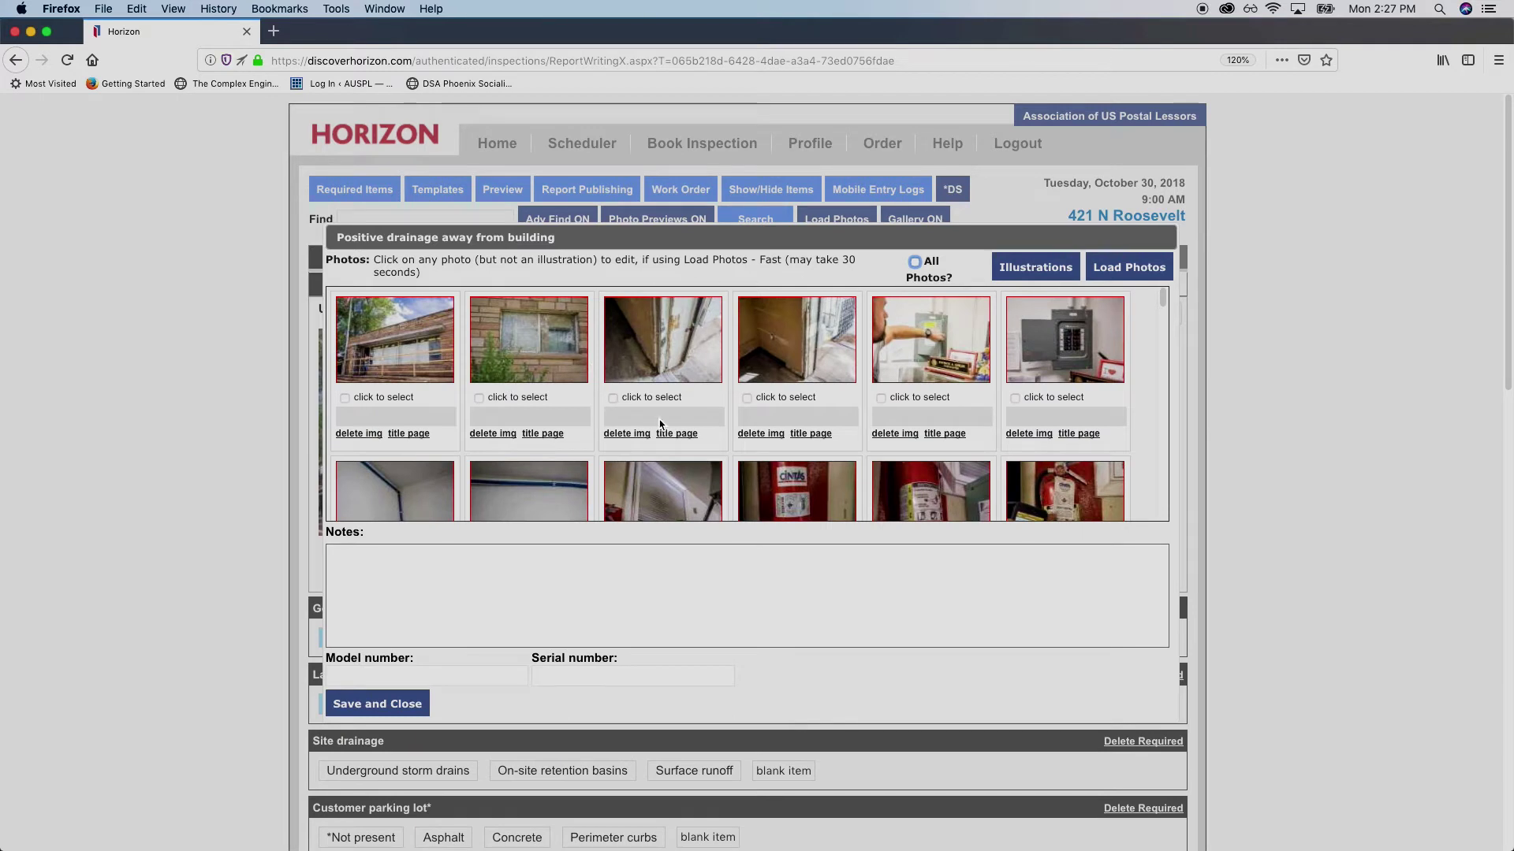
scroll(667, 418, down, 3)
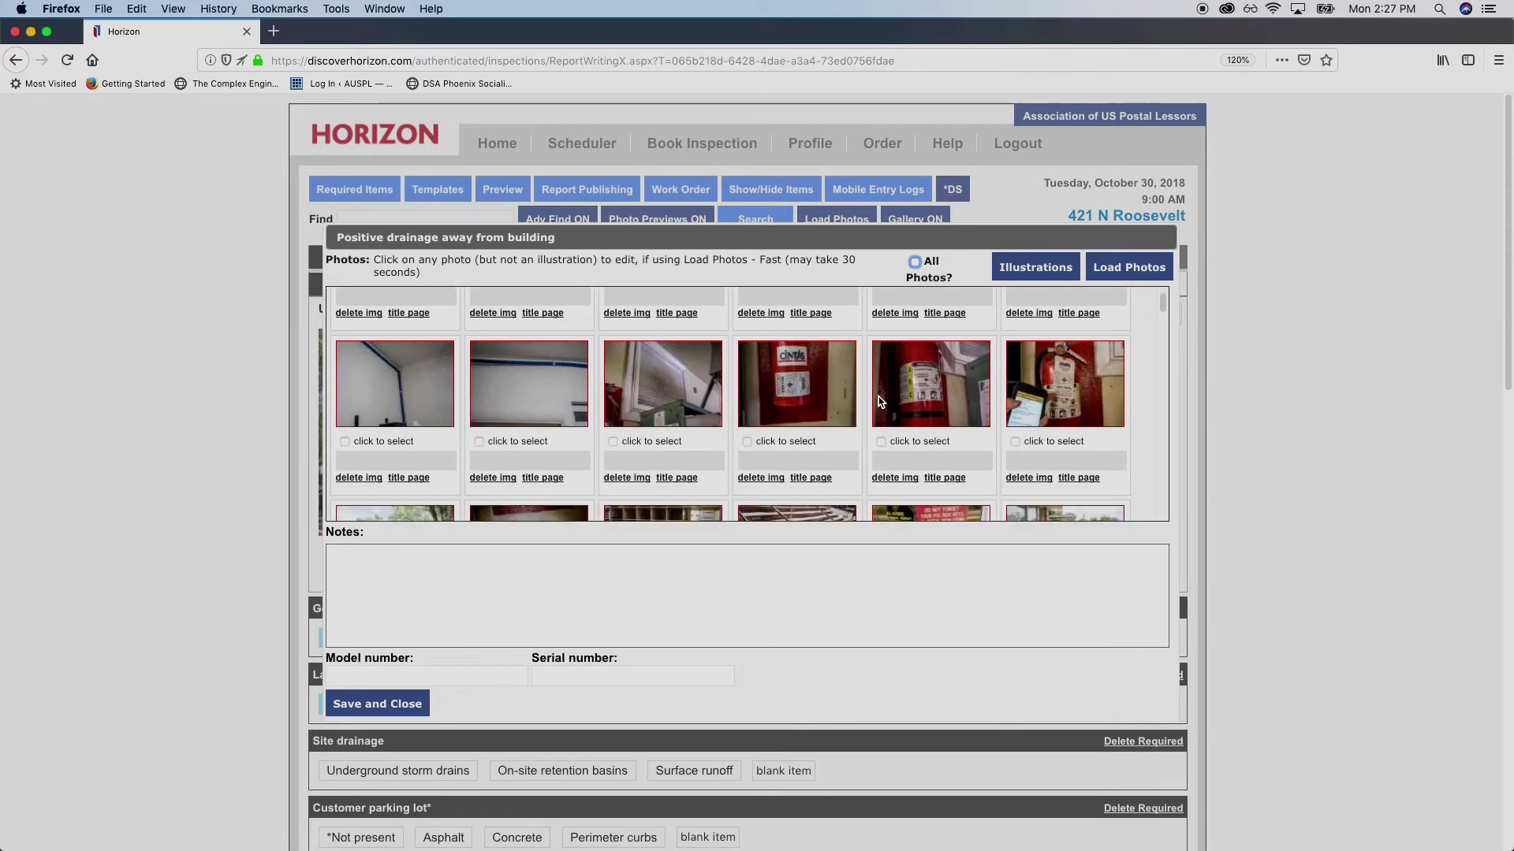
scroll(749, 416, down, 4)
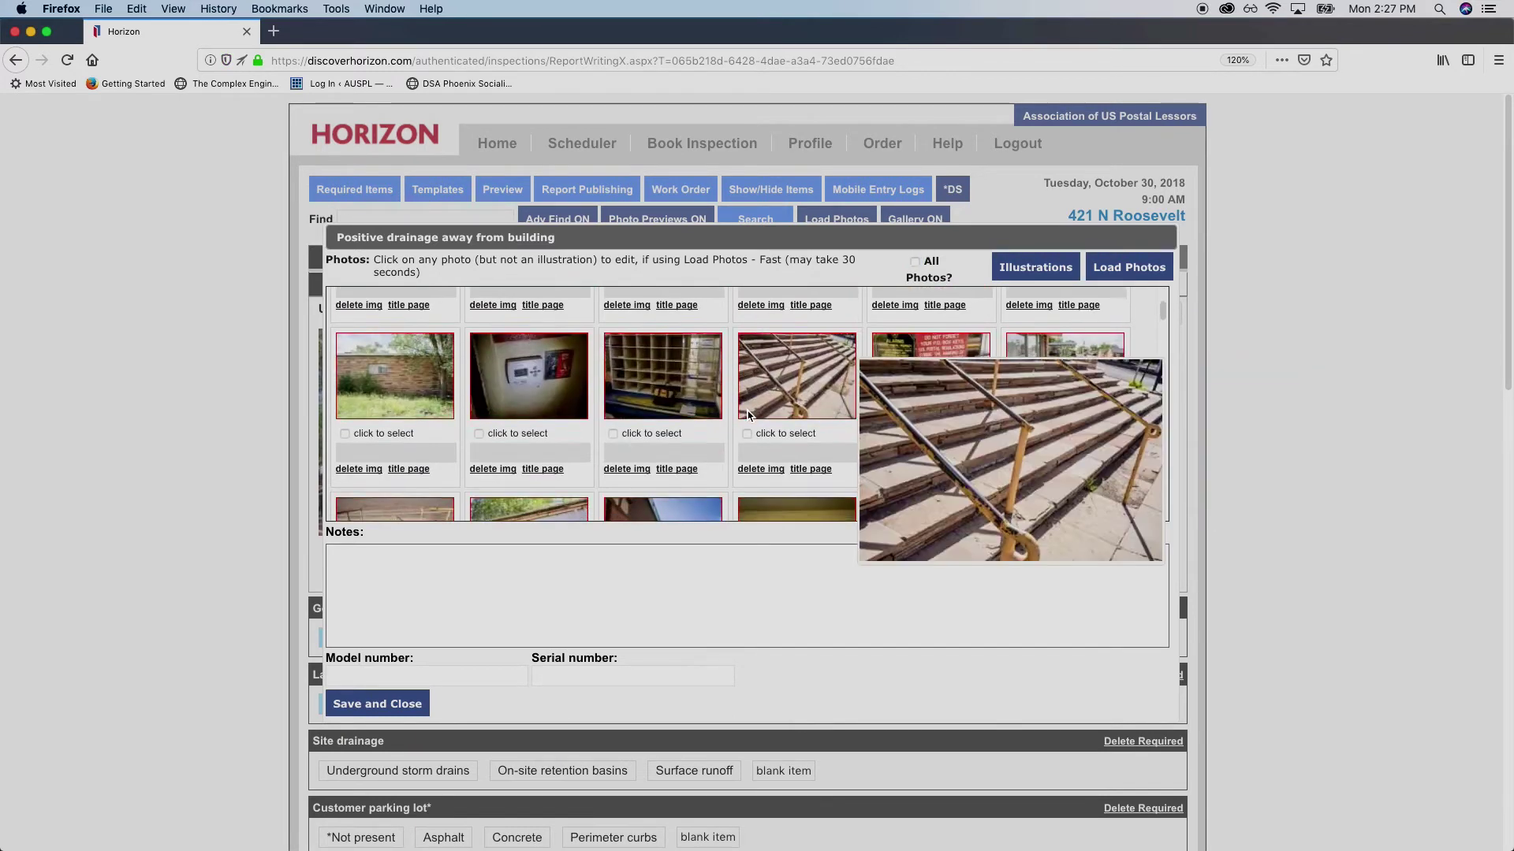
scroll(737, 410, down, 1)
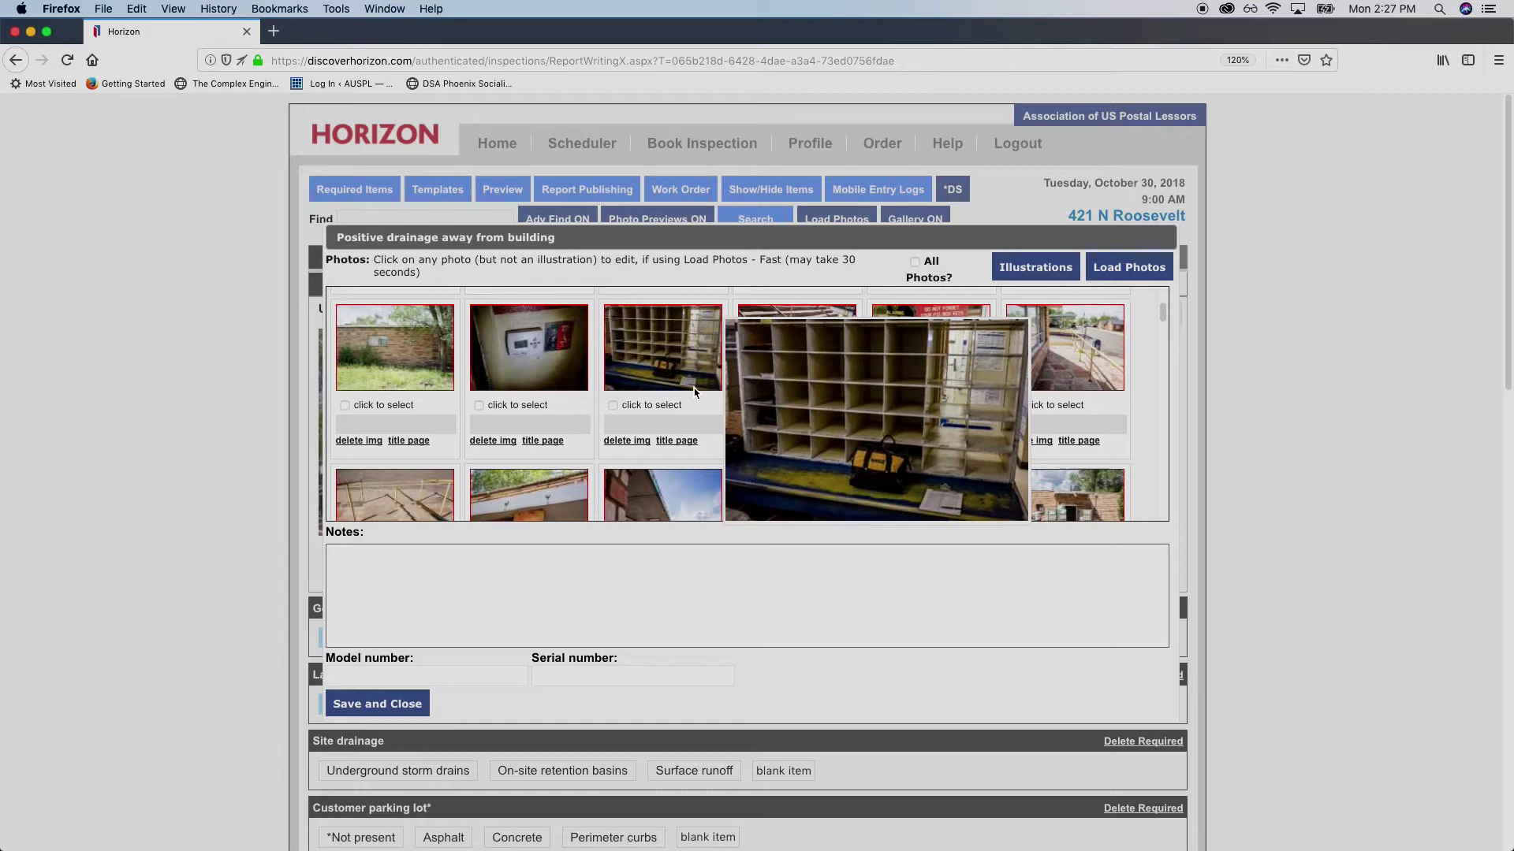
scroll(643, 377, down, 2)
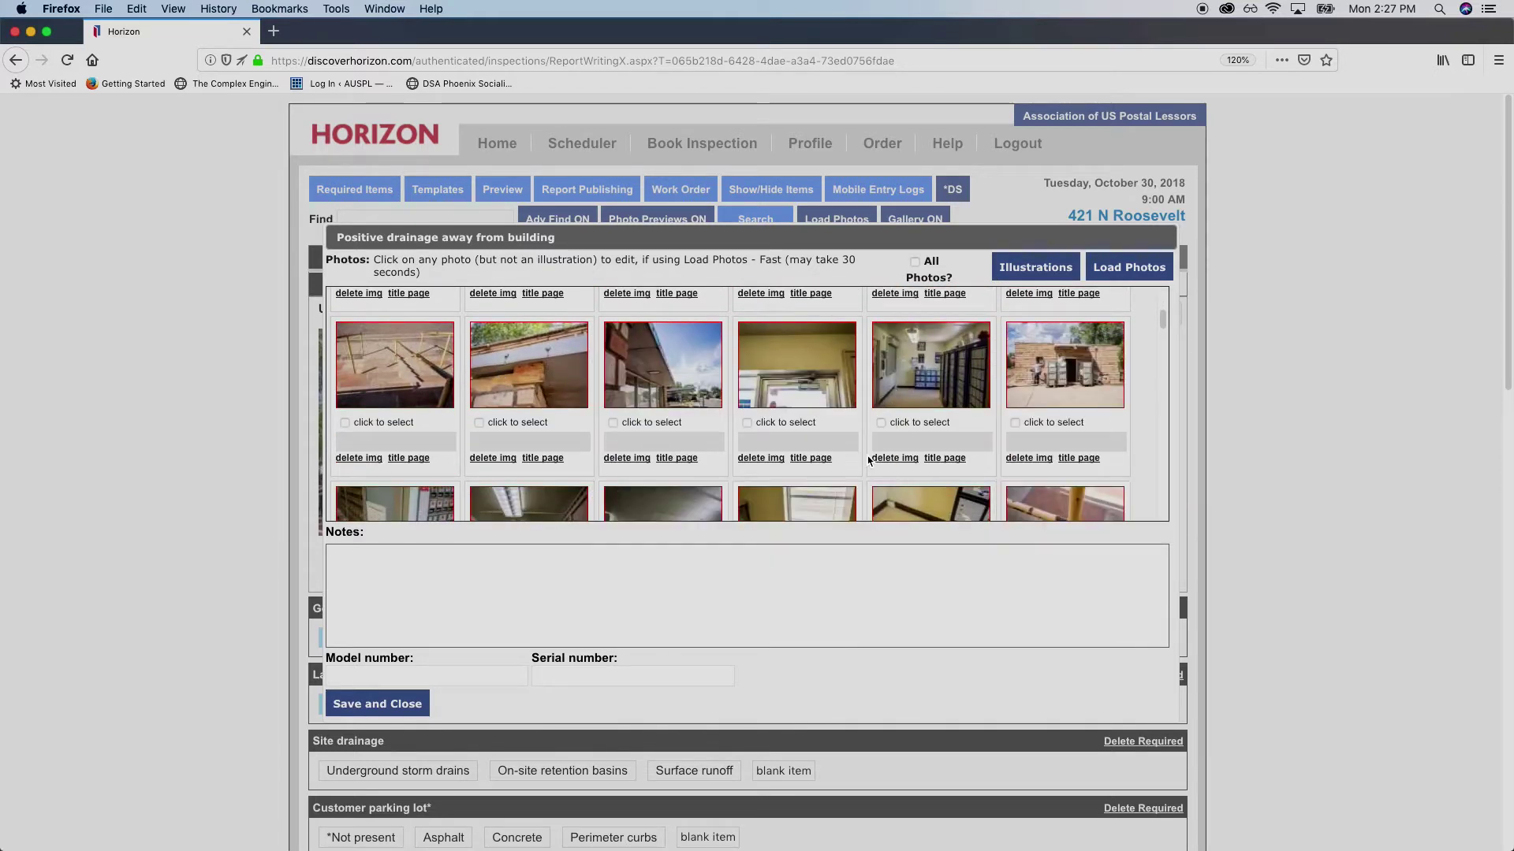
mouse_move(784, 372)
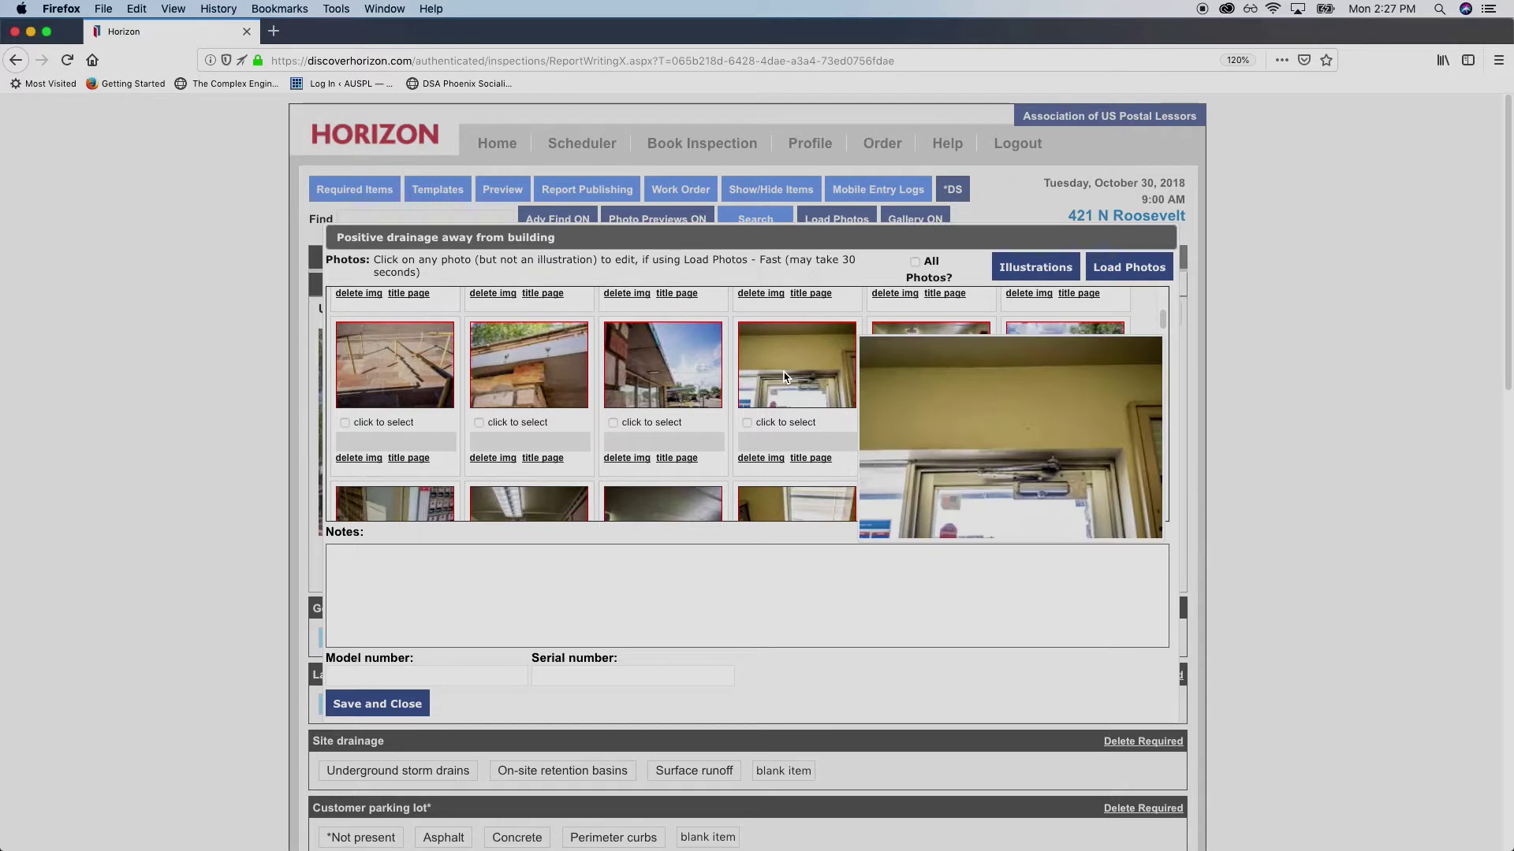
scroll(783, 373, down, 1)
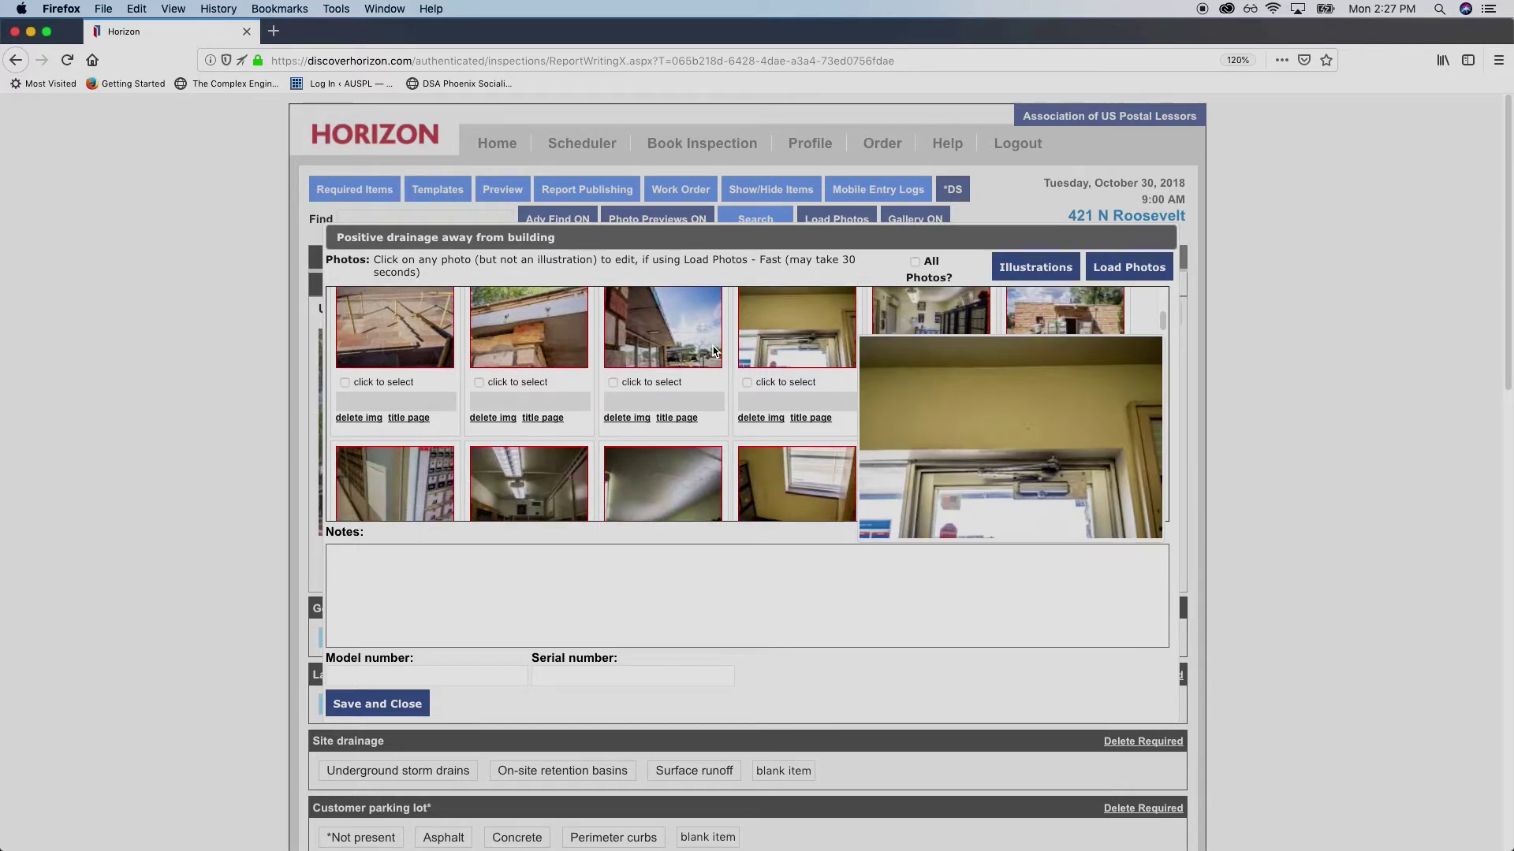
mouse_move(700, 346)
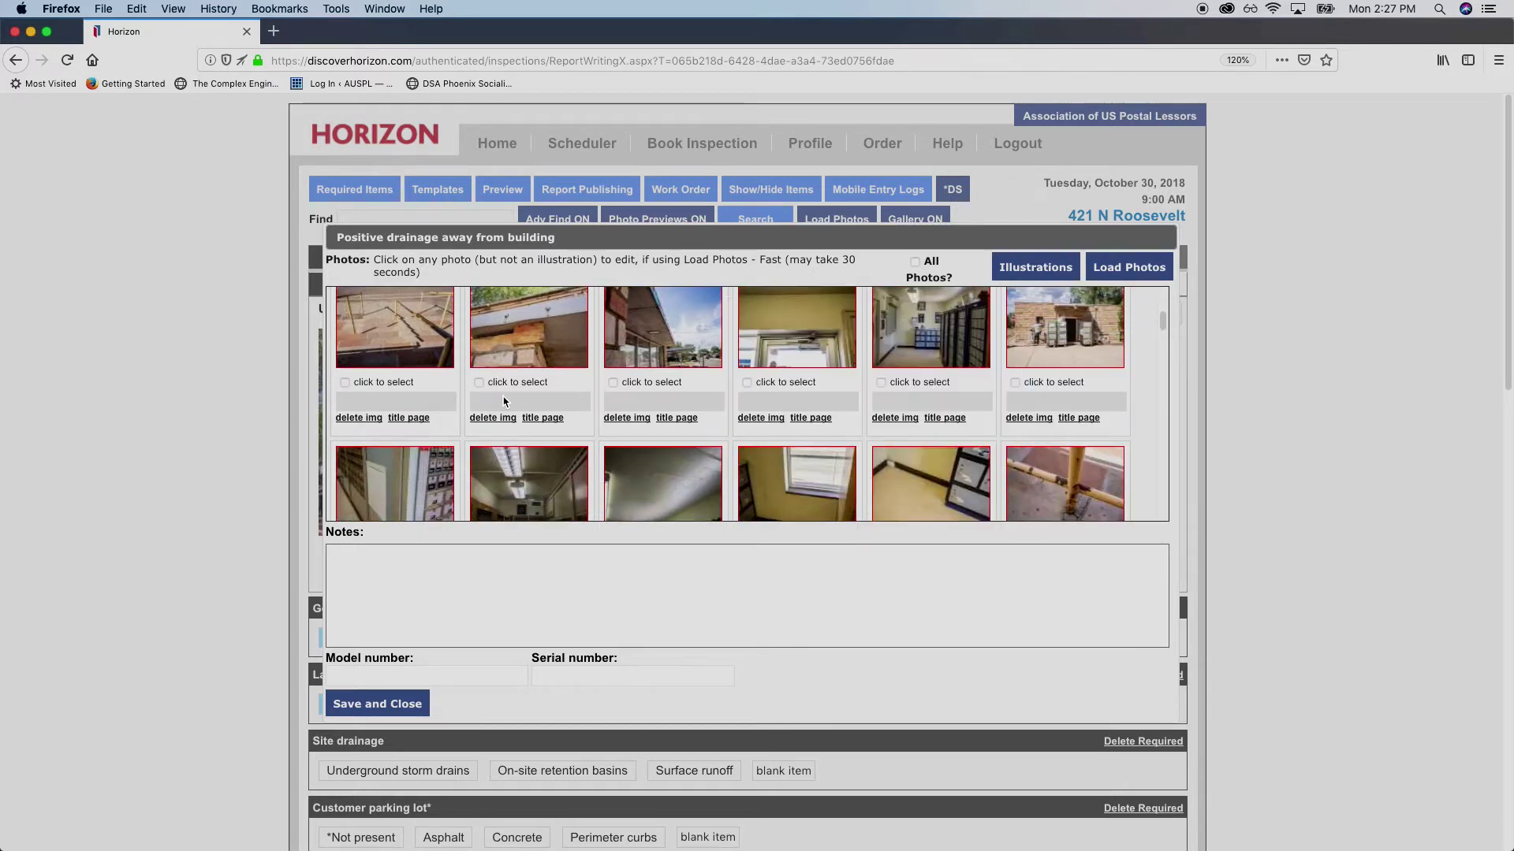
scroll(454, 406, up, 10)
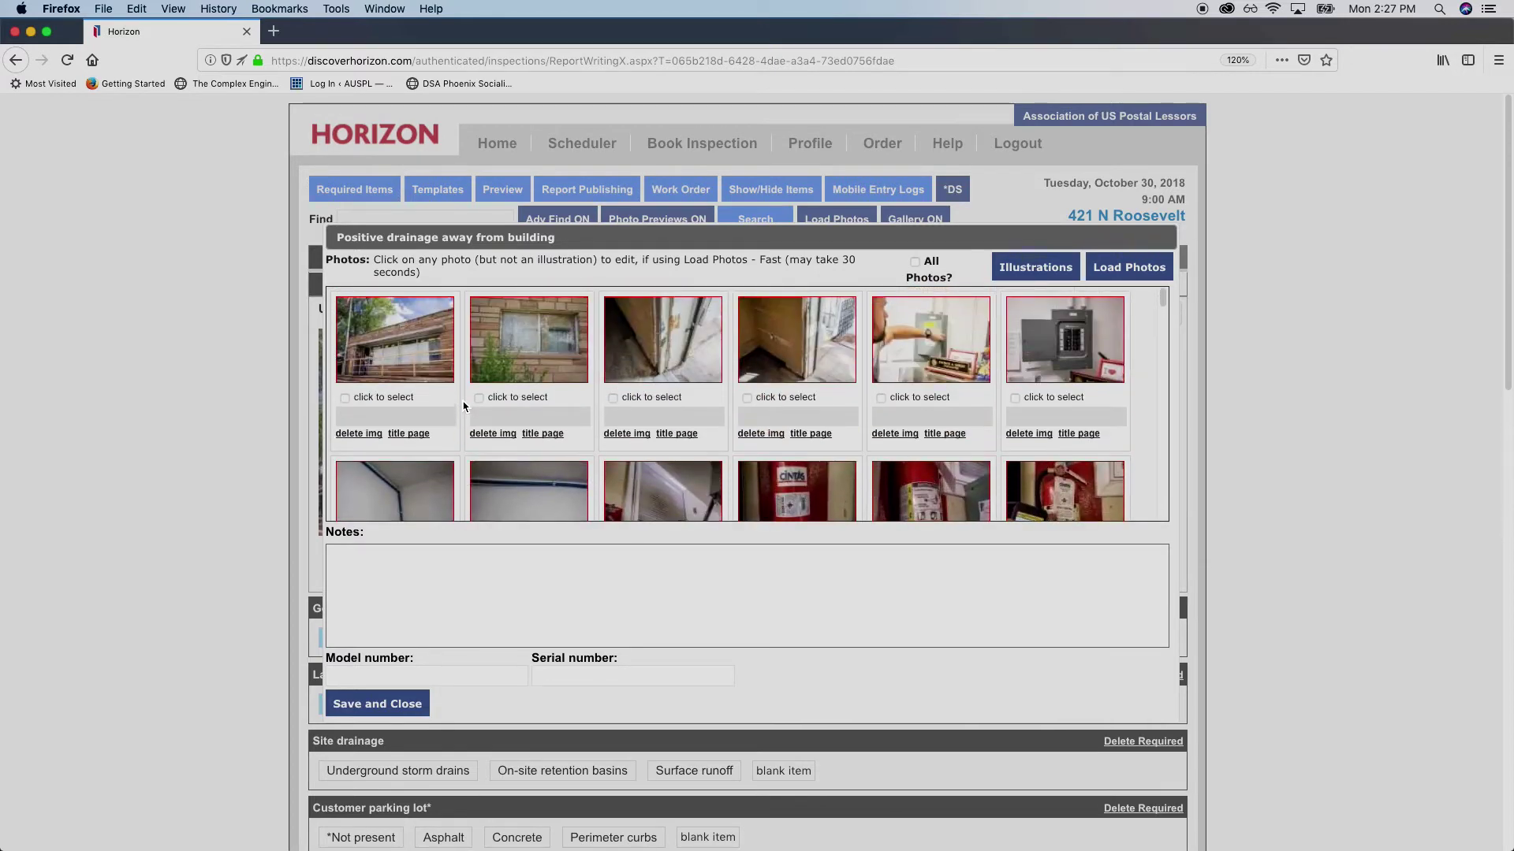
scroll(463, 406, down, 5)
scroll(464, 404, down, 10)
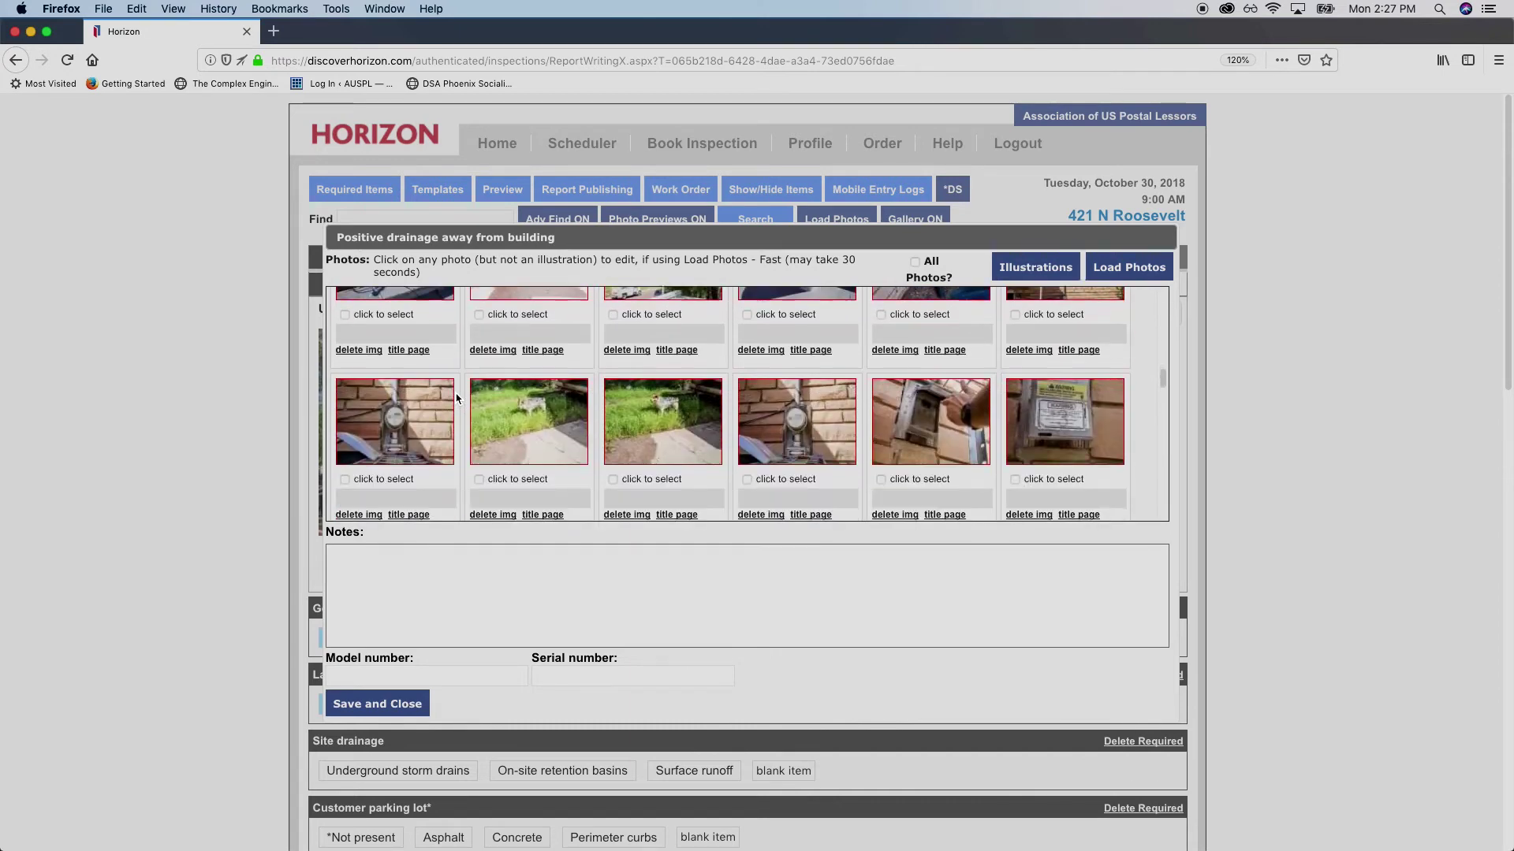
scroll(457, 398, down, 10)
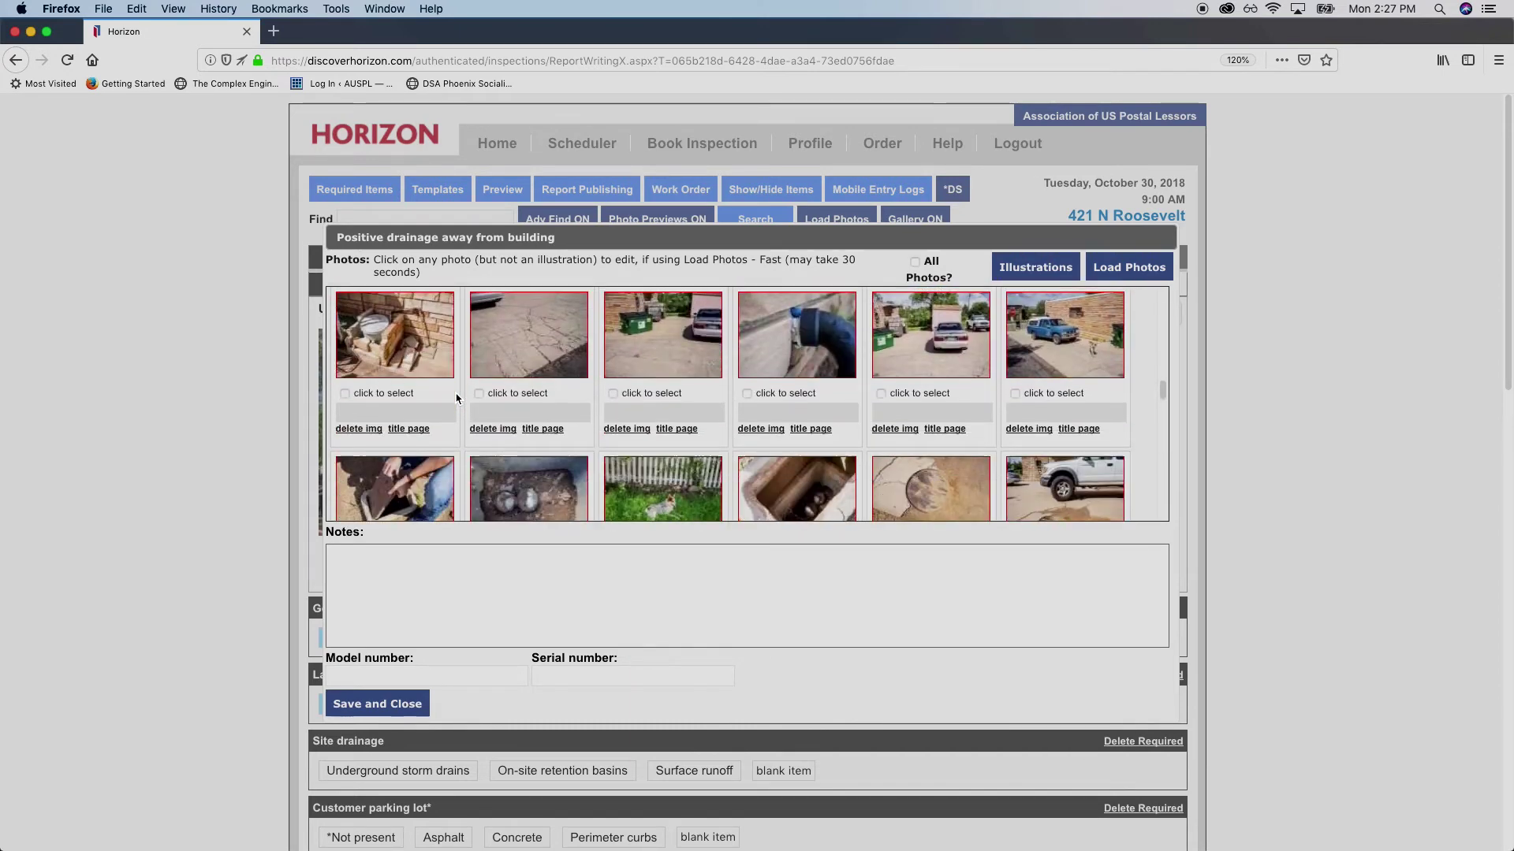
scroll(461, 394, down, 3)
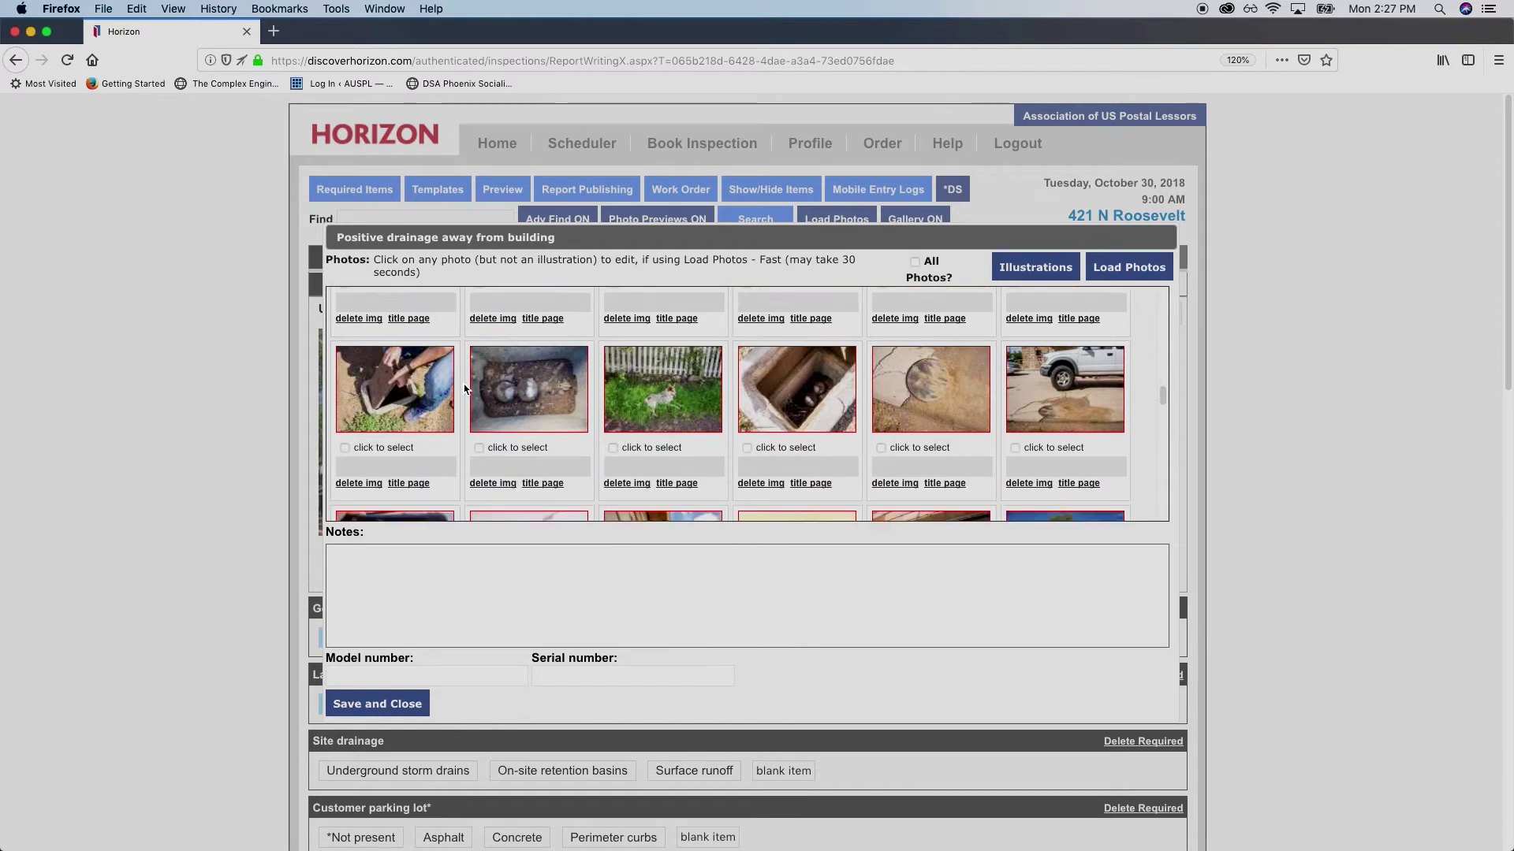
scroll(464, 388, down, 5)
scroll(465, 389, down, 5)
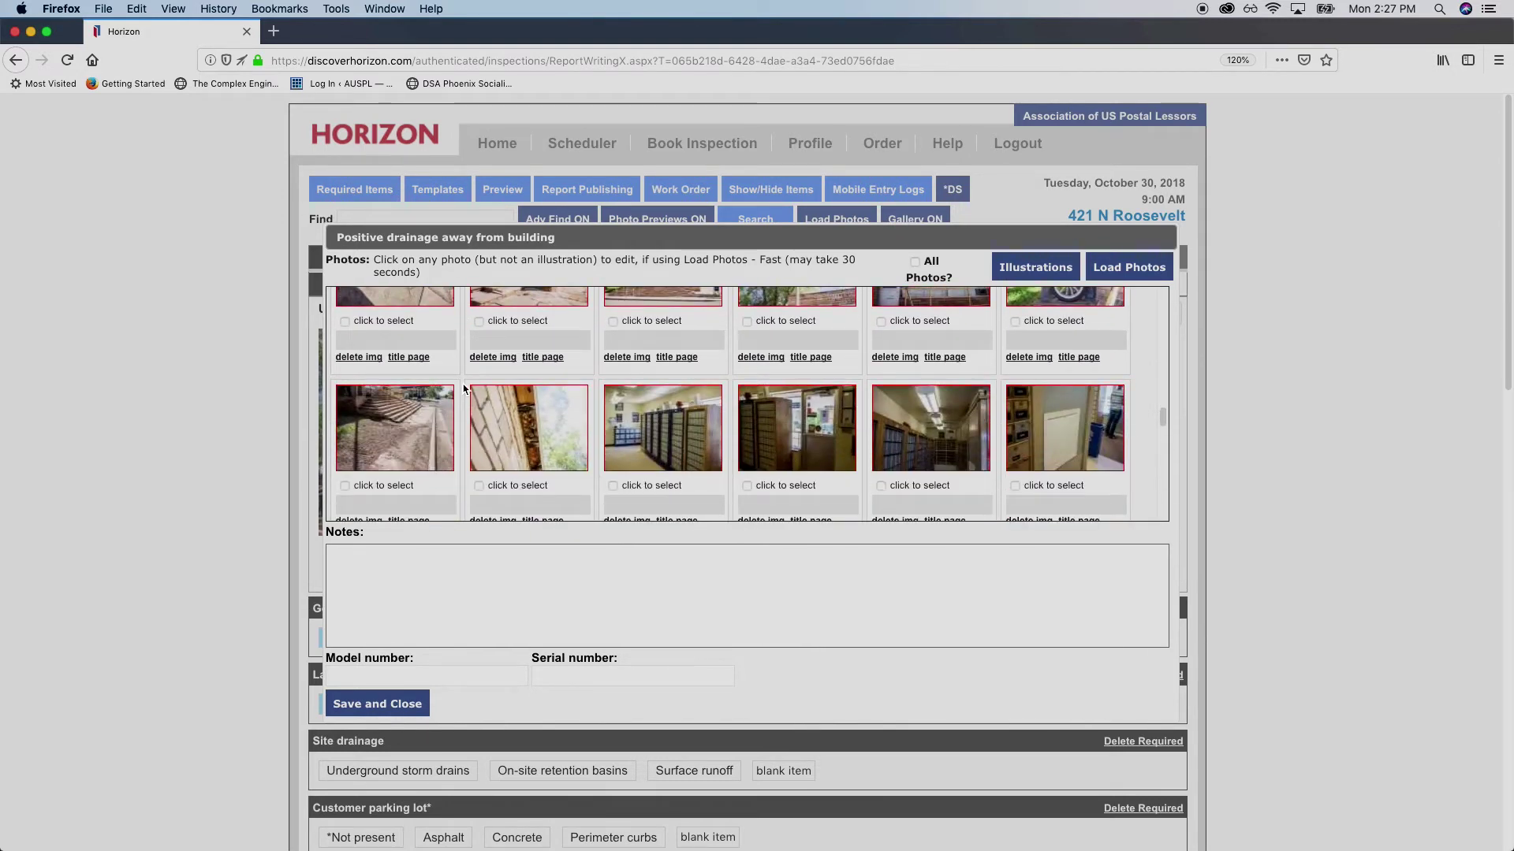
mouse_move(421, 450)
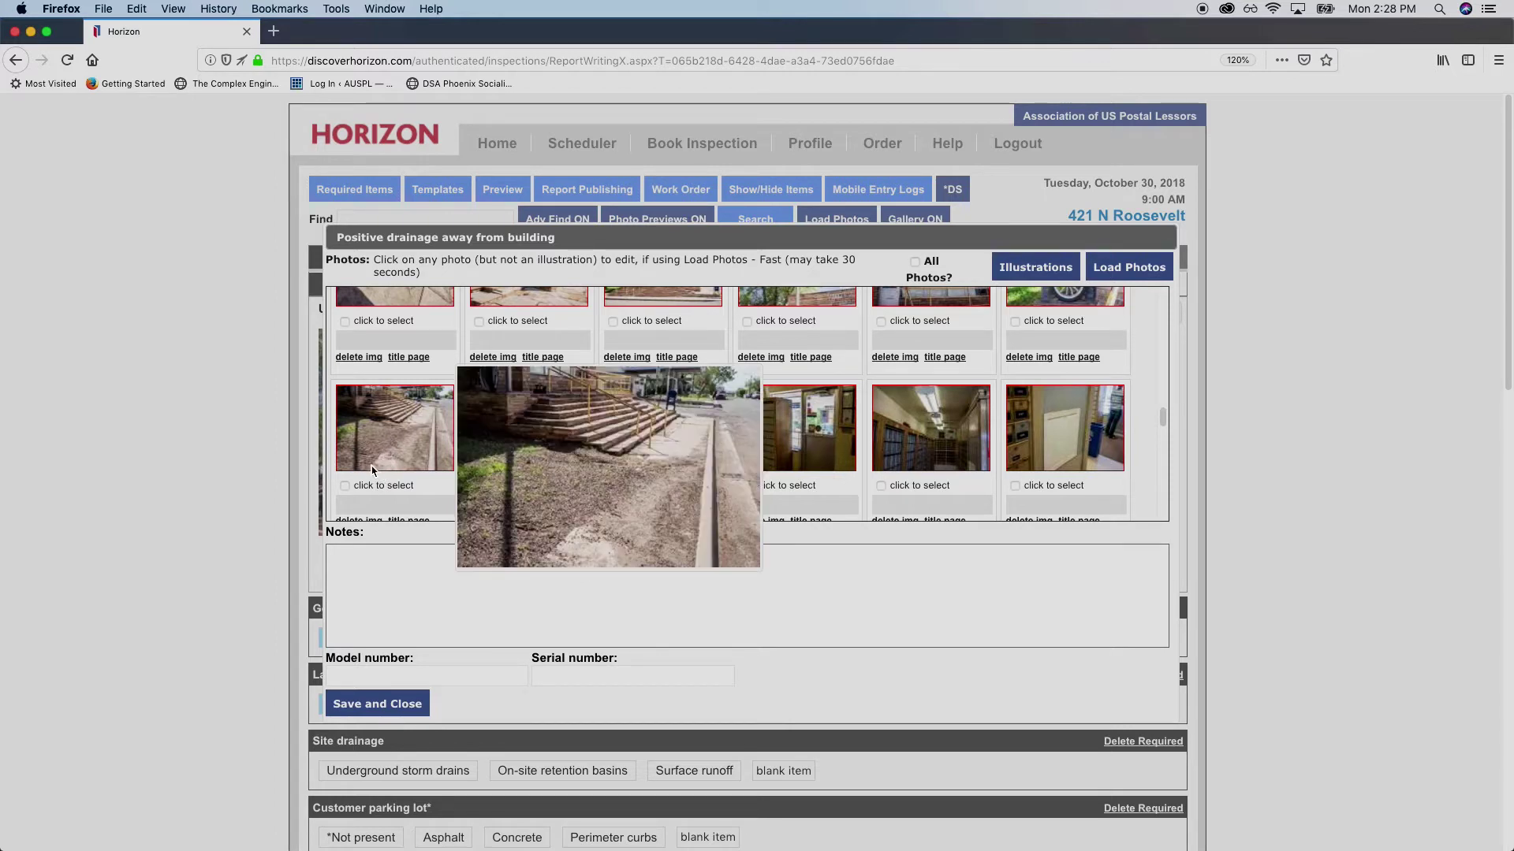
Select the exterior stairs photo, keeping its auto-filled '…drainage away from building' caption
click(345, 486)
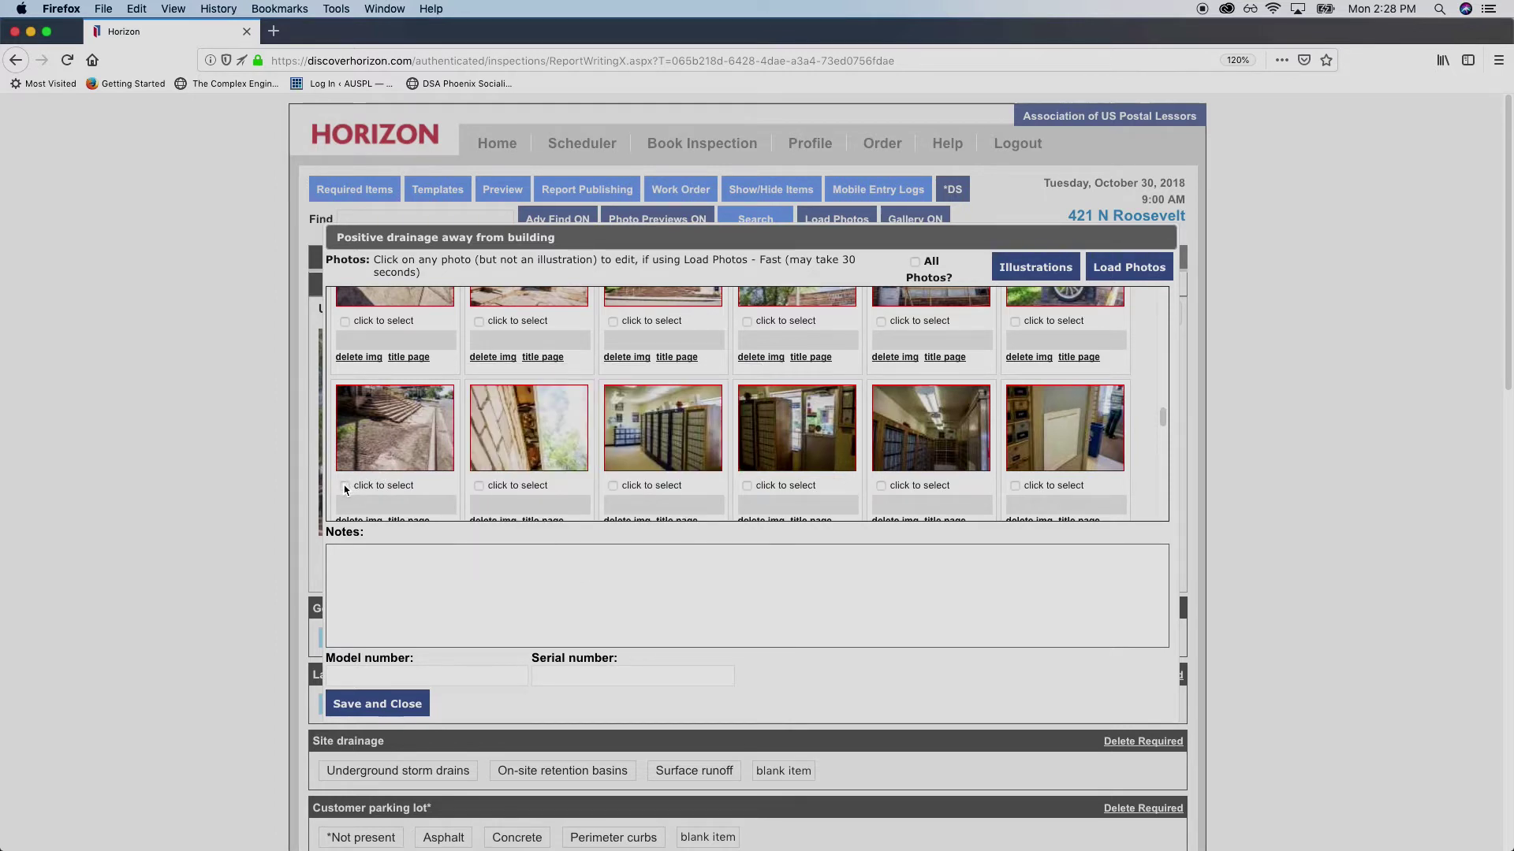
click(415, 505)
drag(416, 505, 502, 505)
click(340, 506)
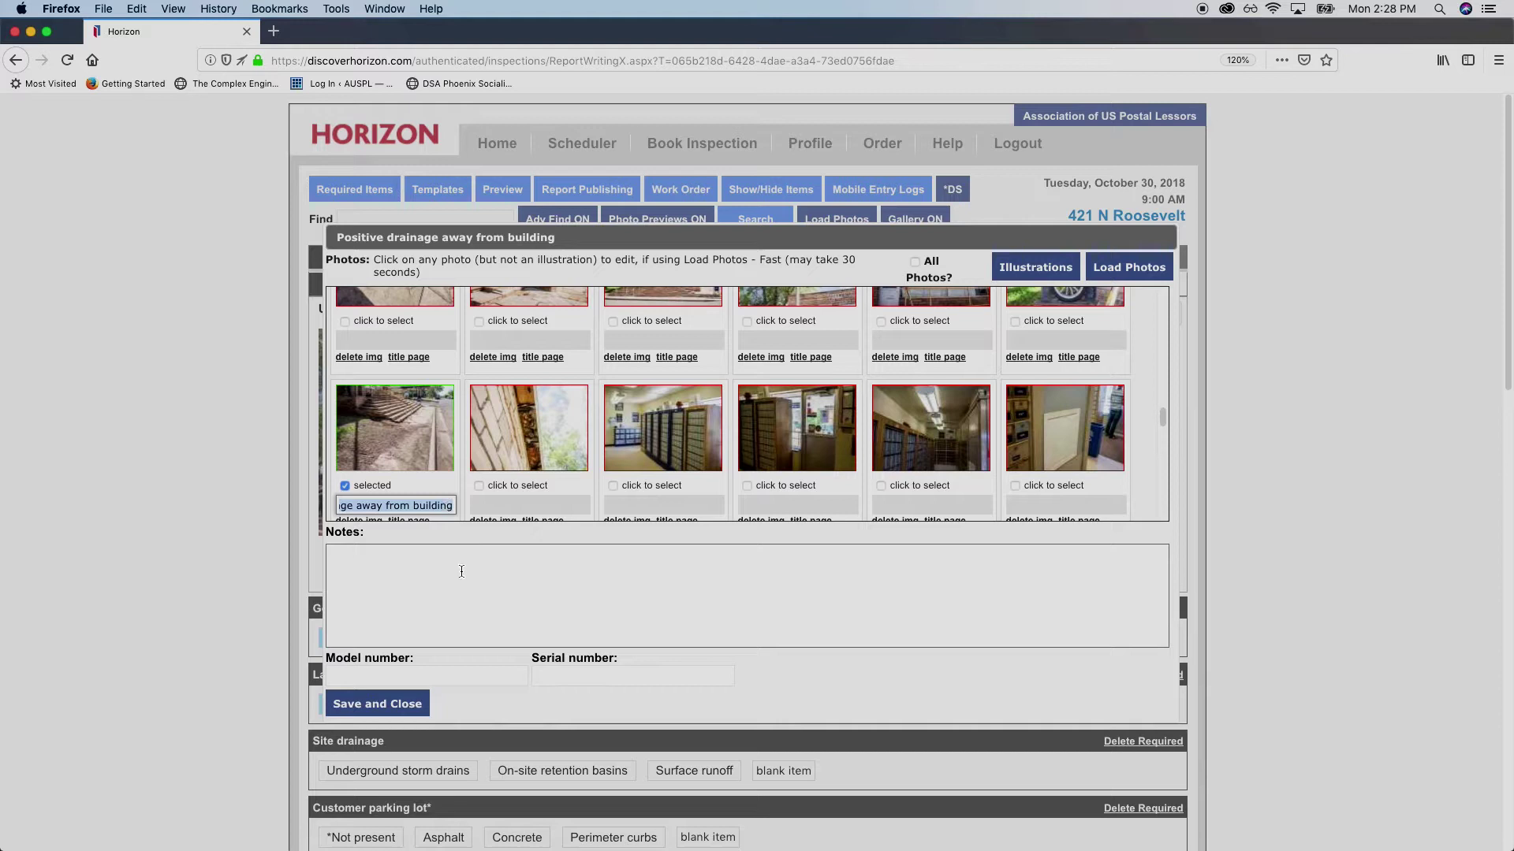
click(451, 506)
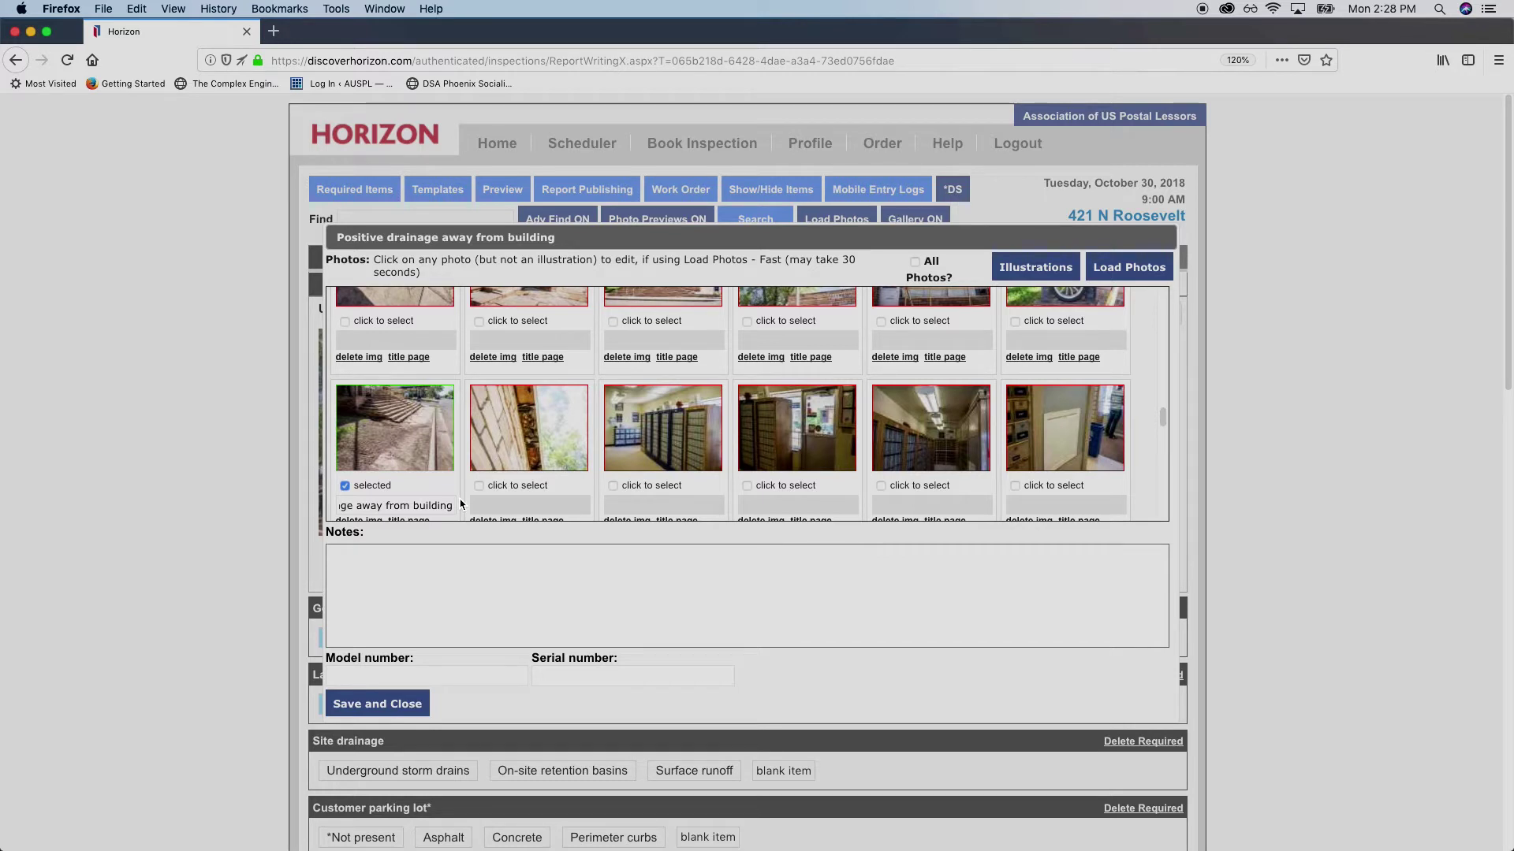
Note that the site has good positive drainage but is leaving debris on the public walkway
text(si)
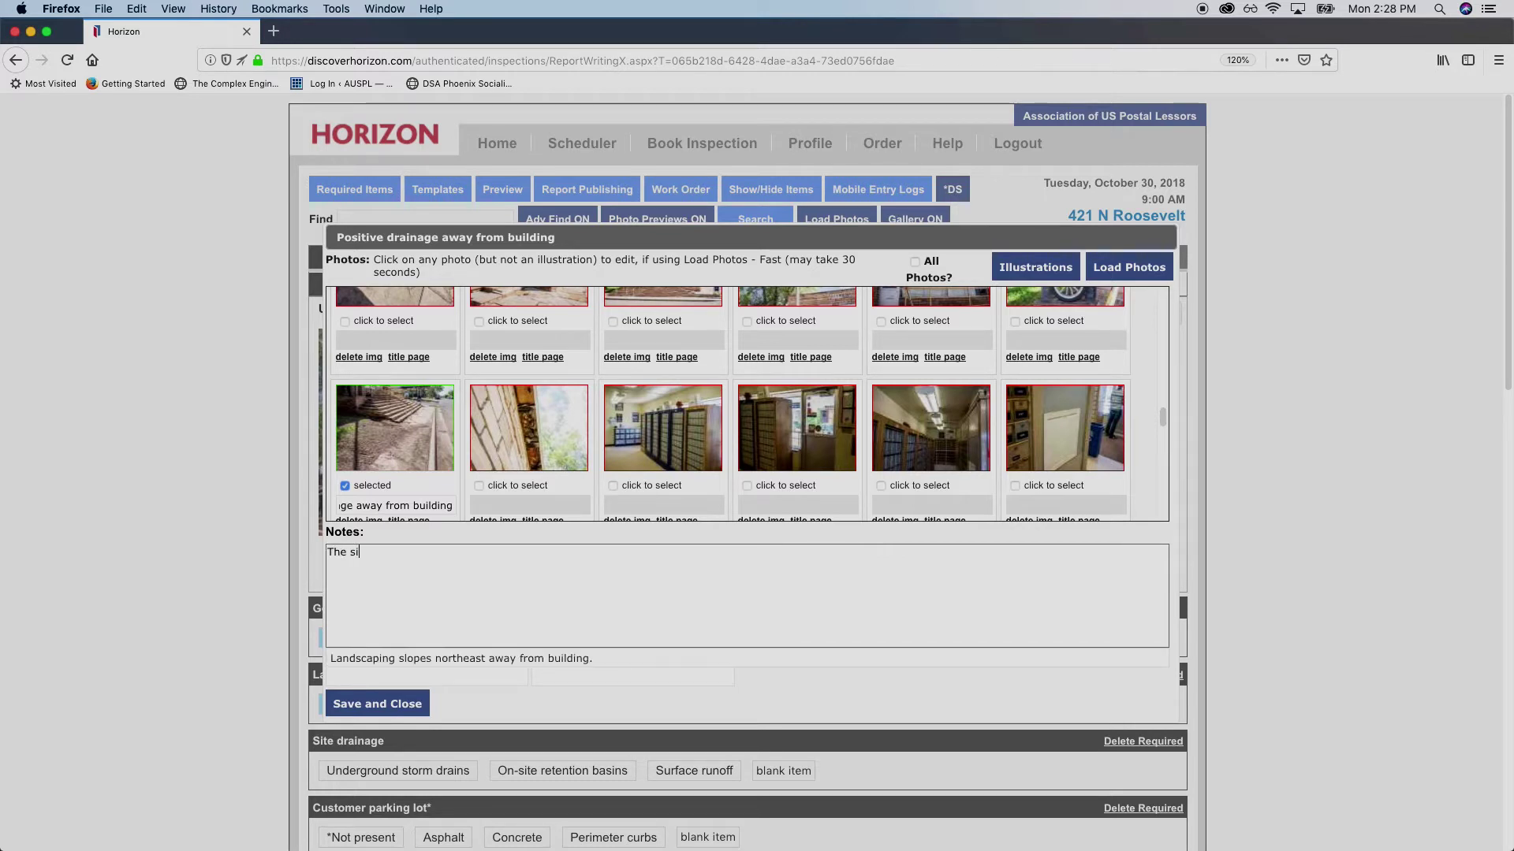
text(te has goo)
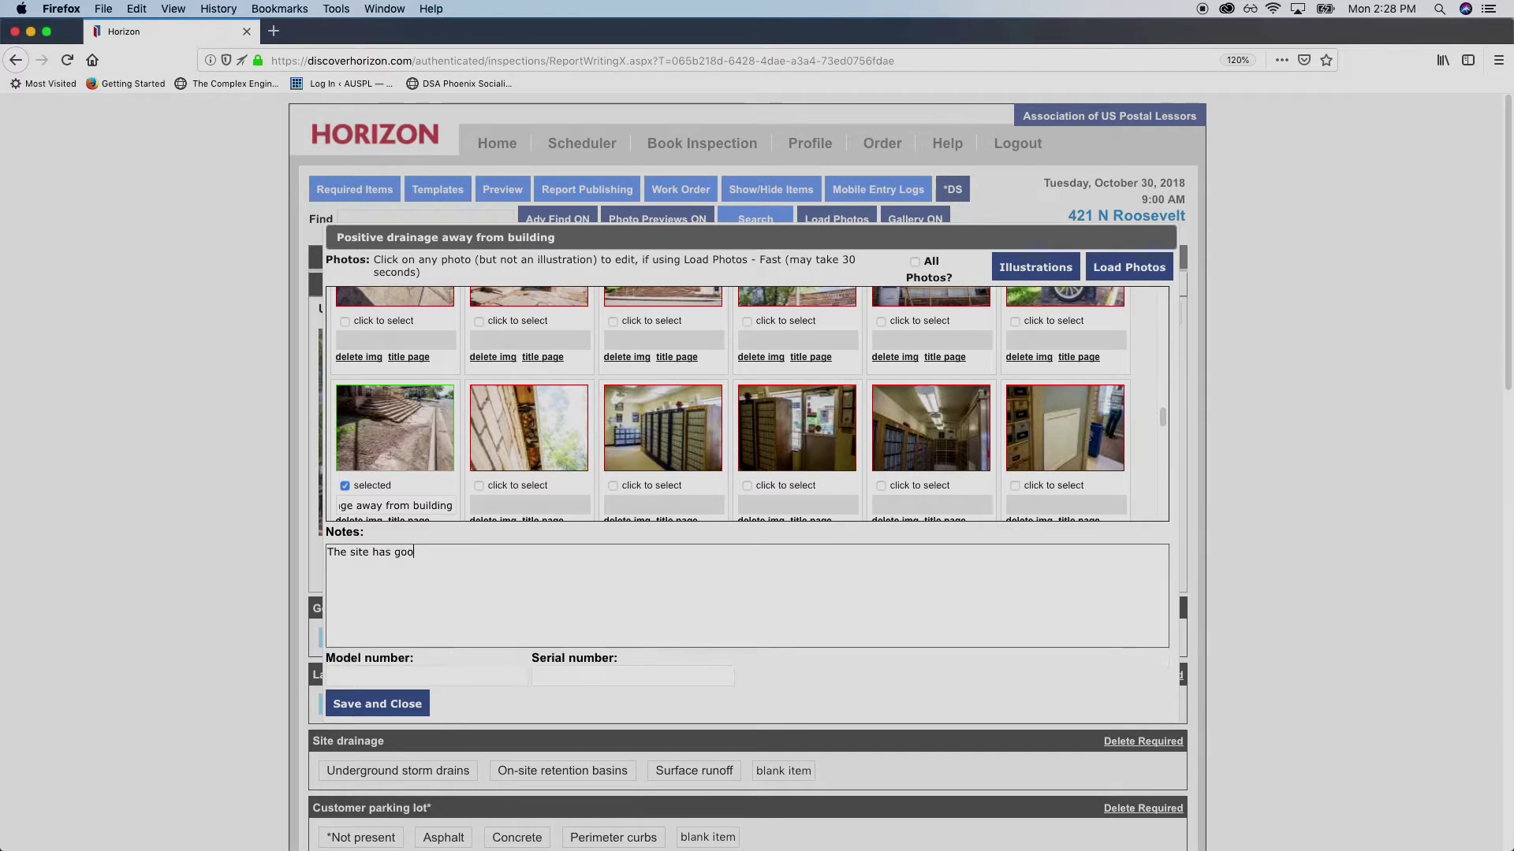
text(d positive drainage )
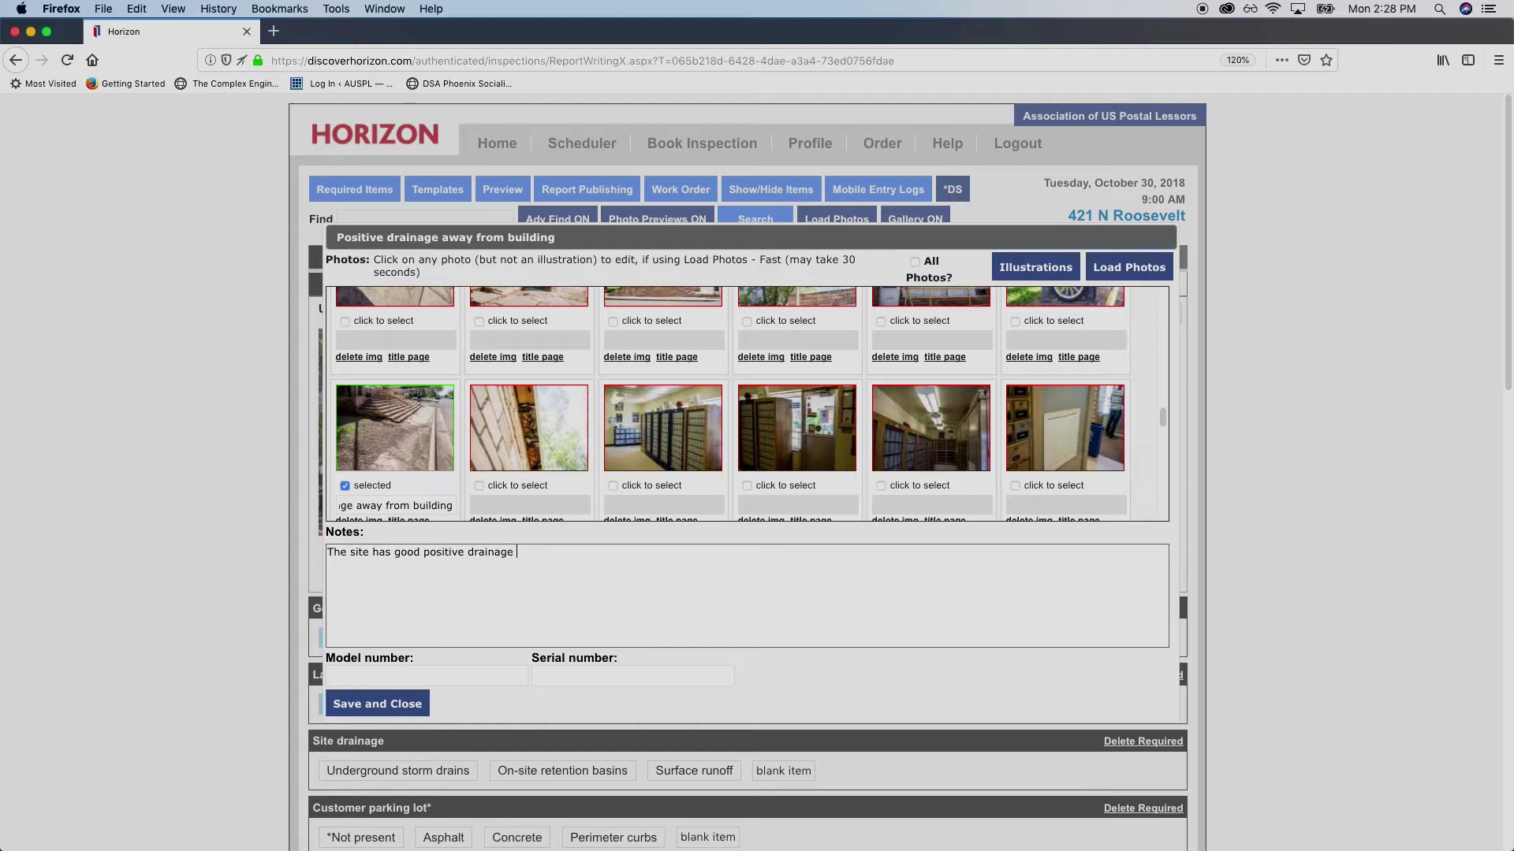
text(away from building)
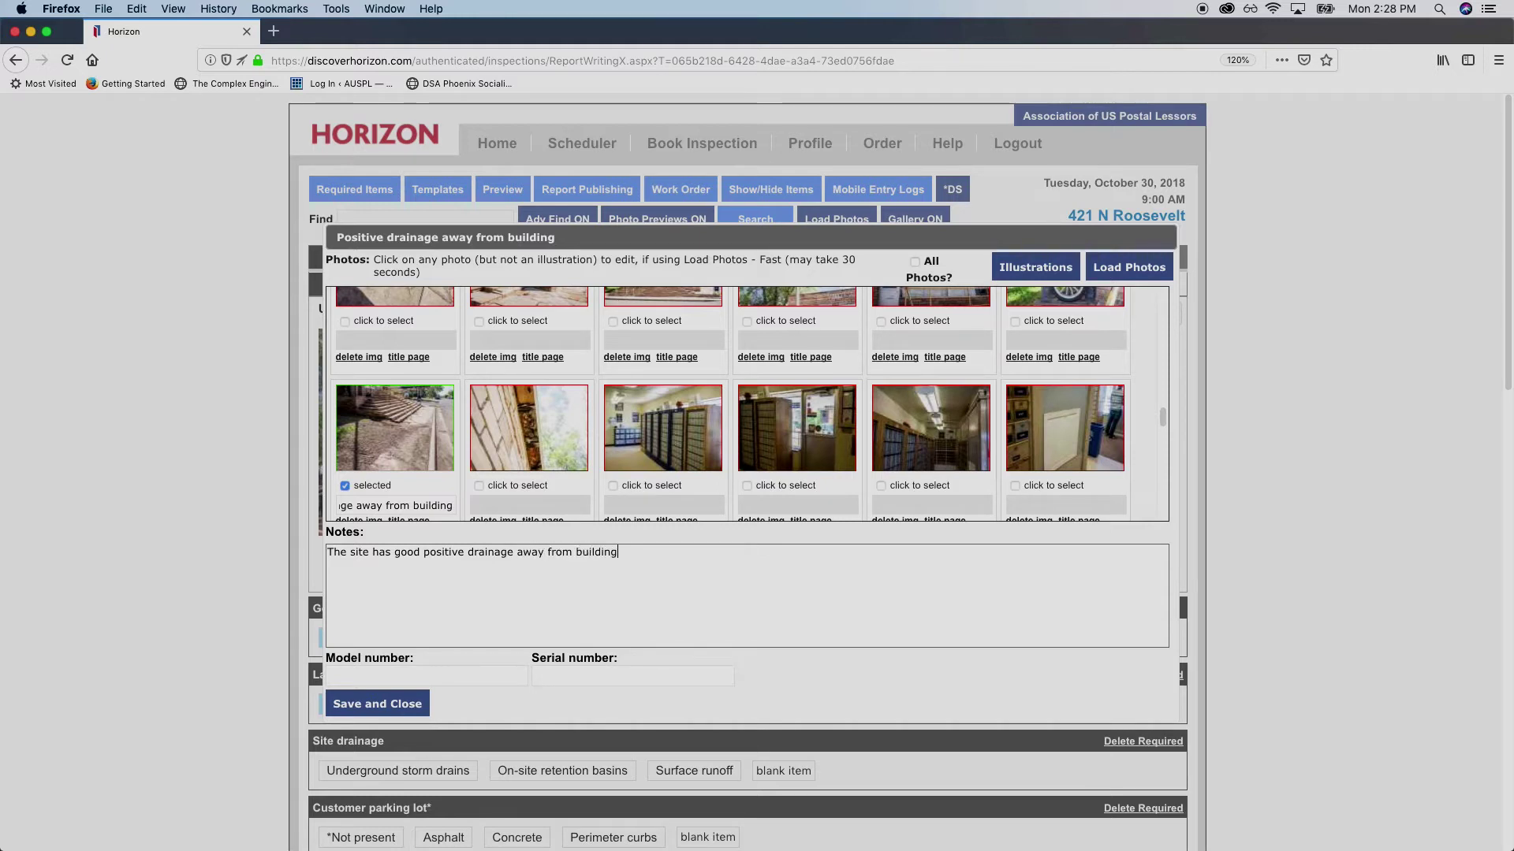
text(. How)
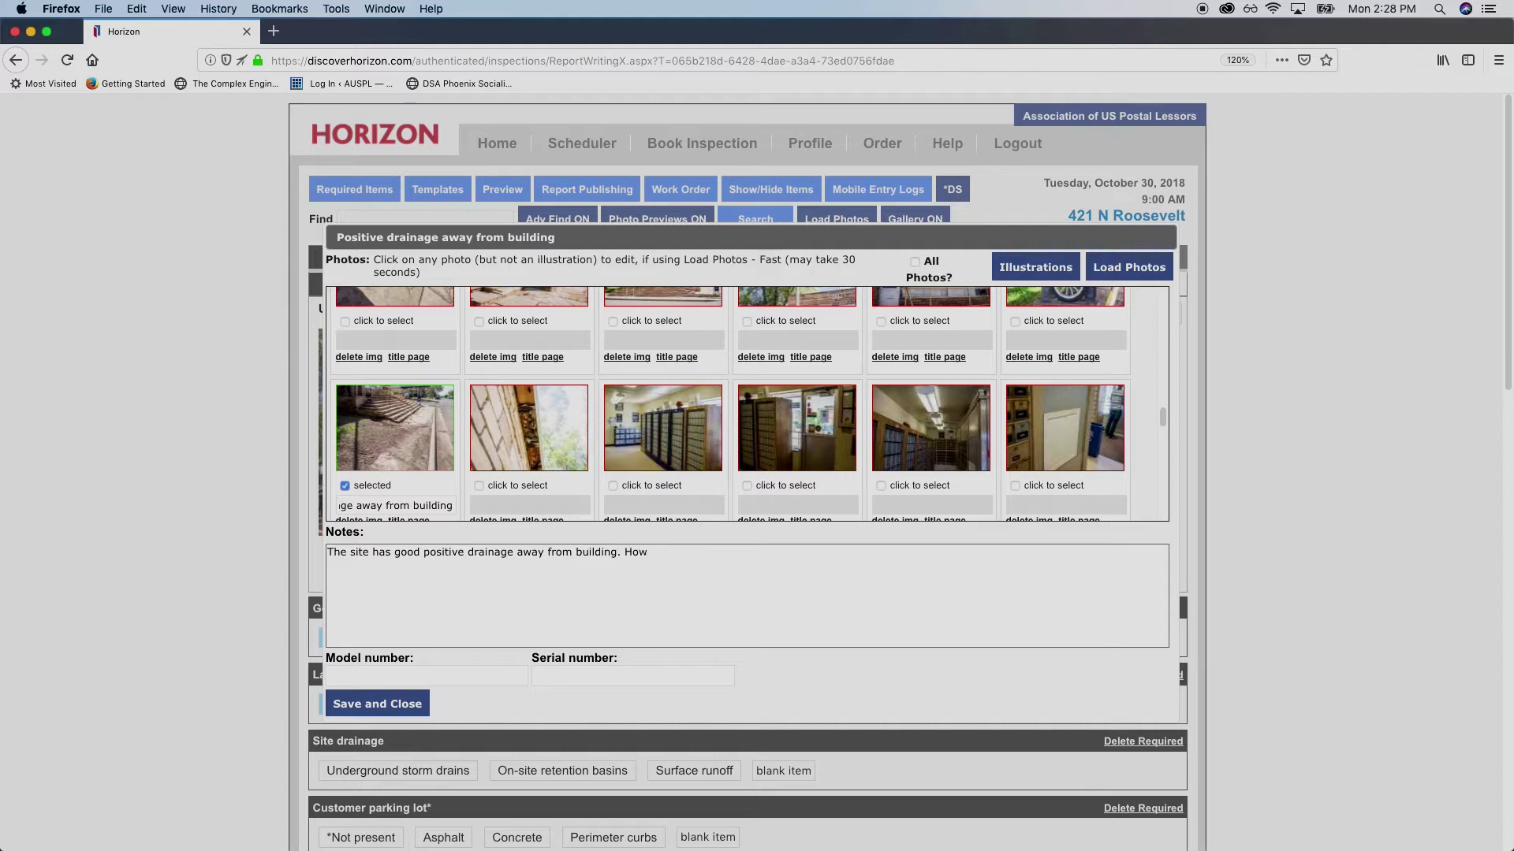
text(ev,)
text(the)
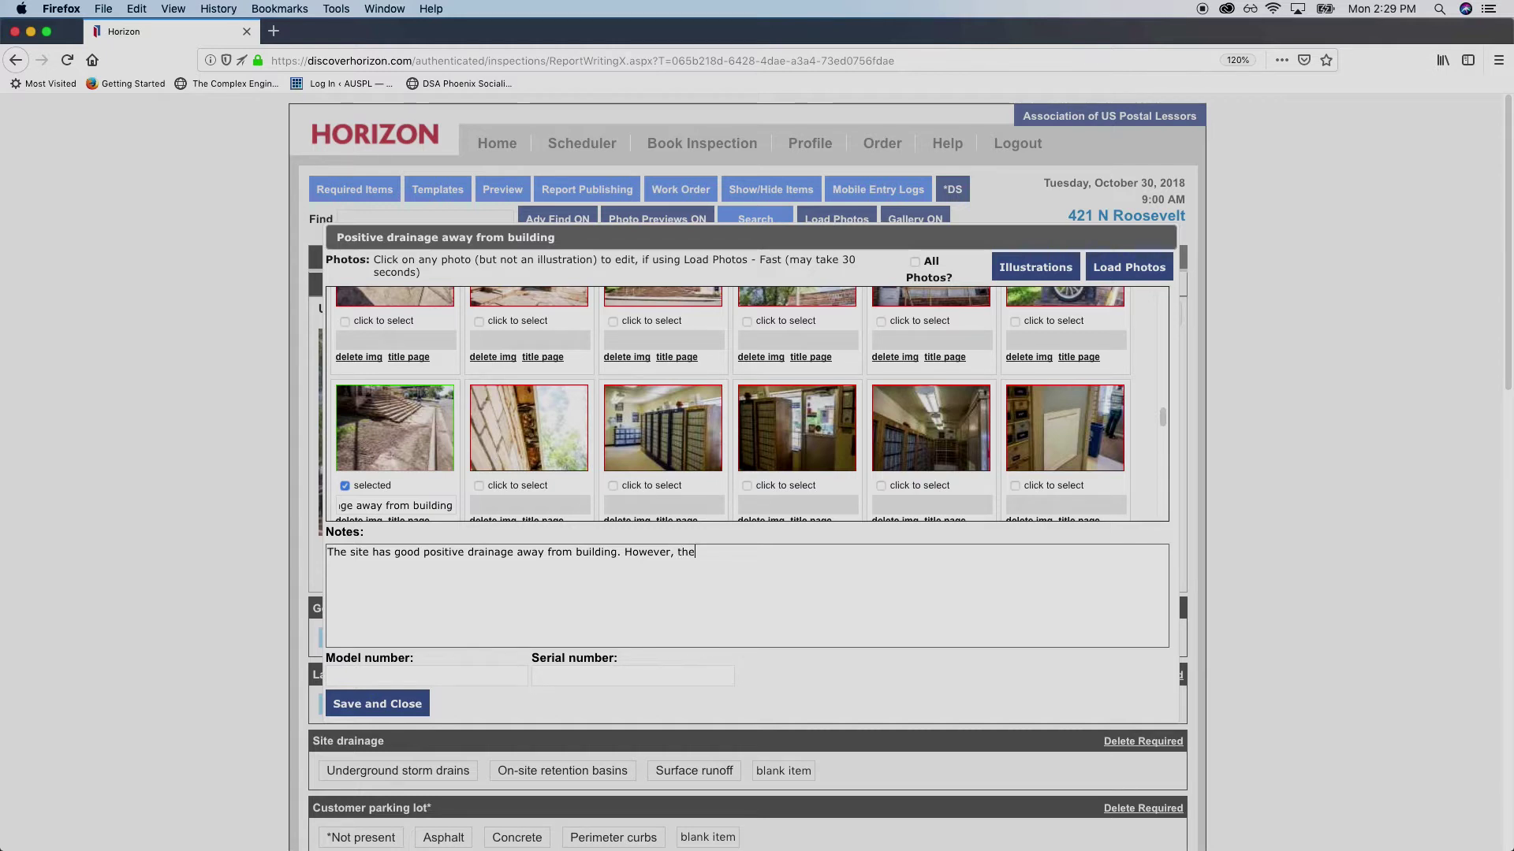
text( site is leaving debris on the public walkway.)
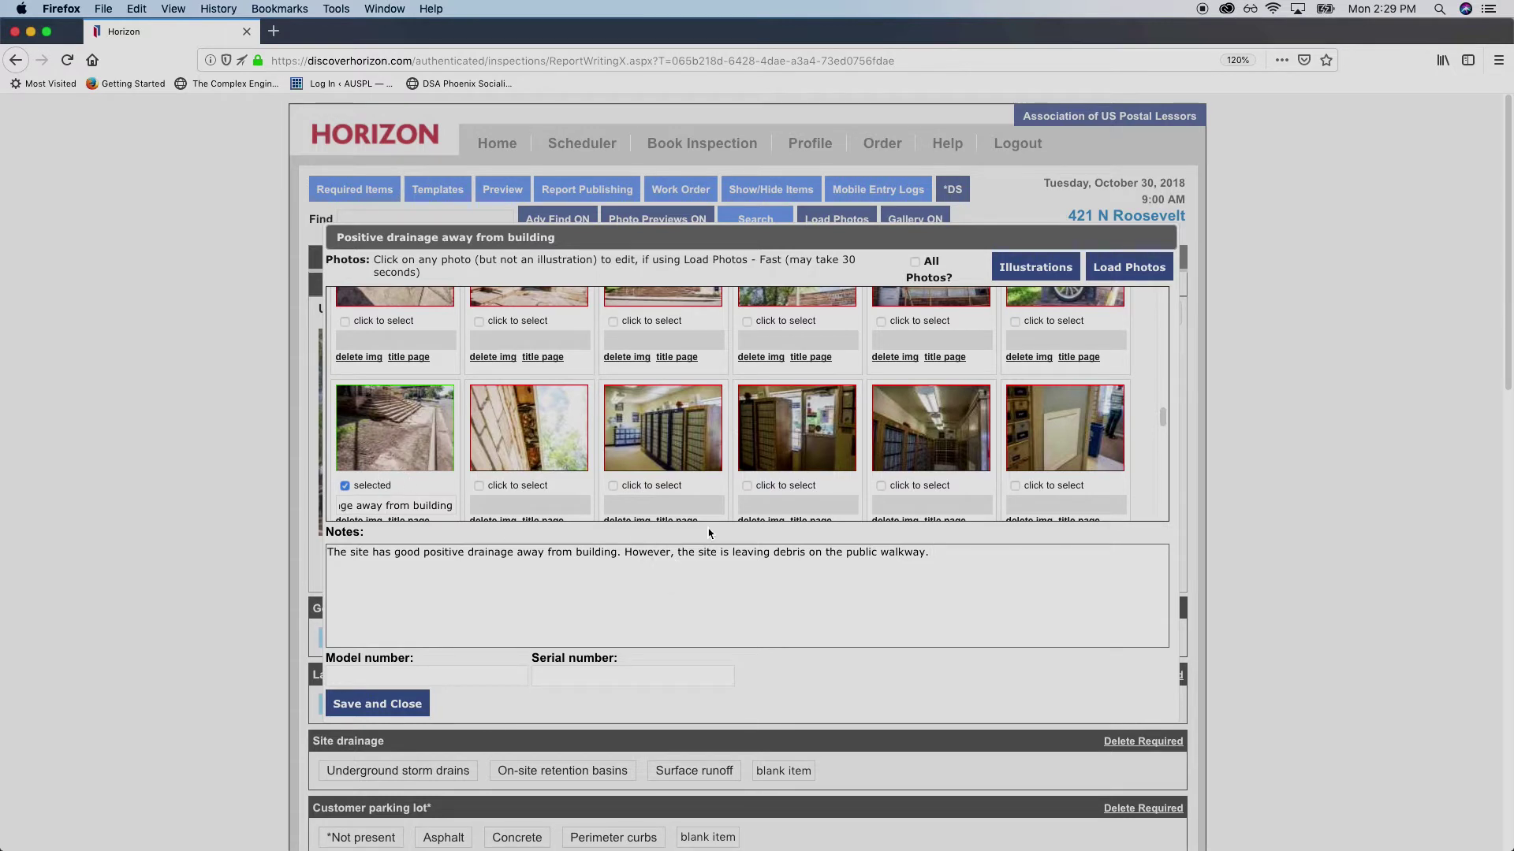
scroll(487, 587, down, 1)
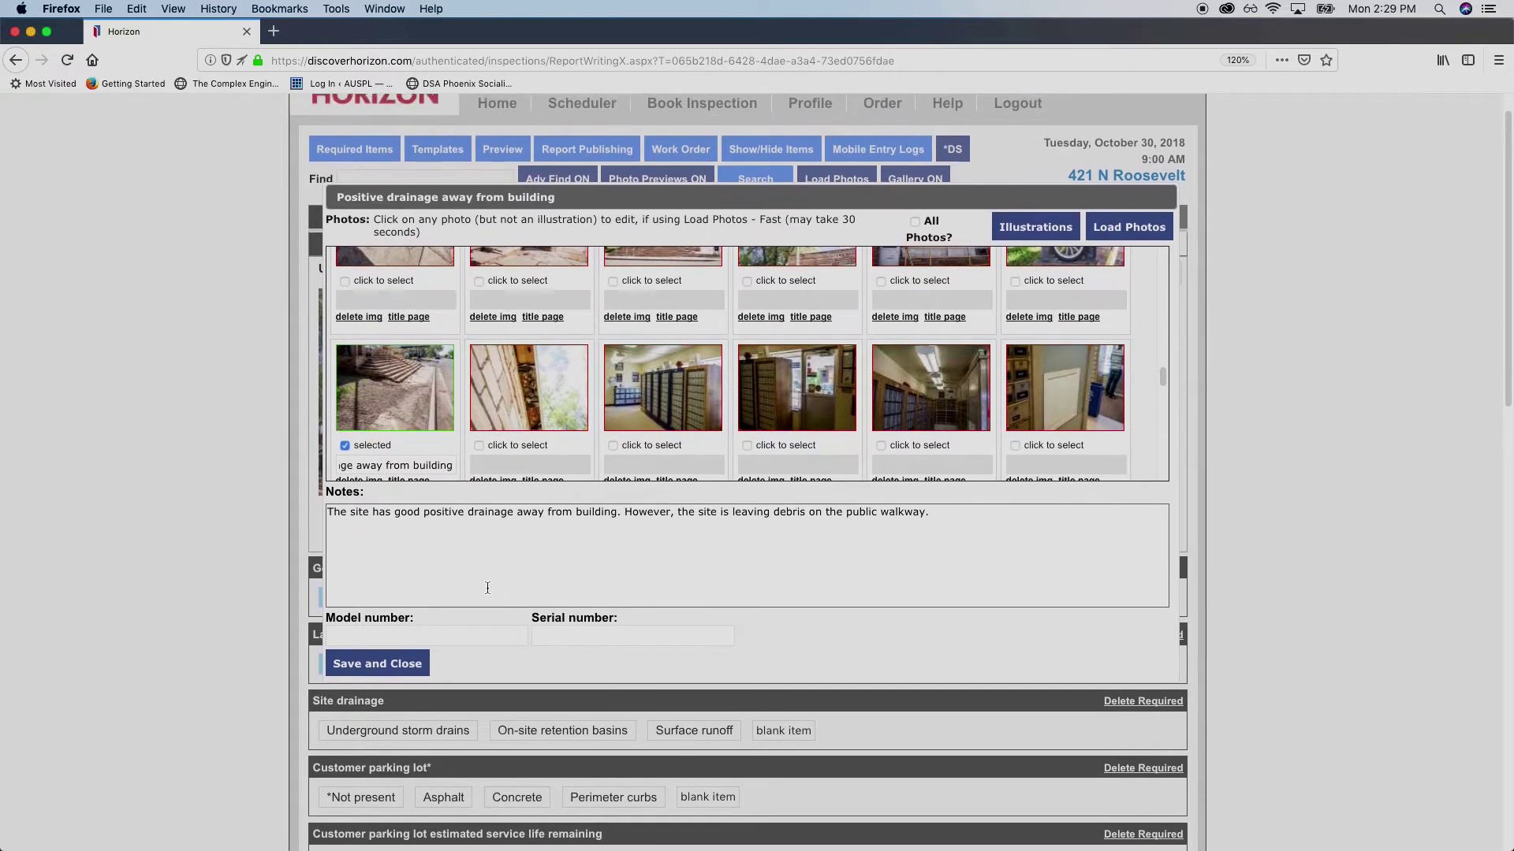
scroll(473, 552, up, 1)
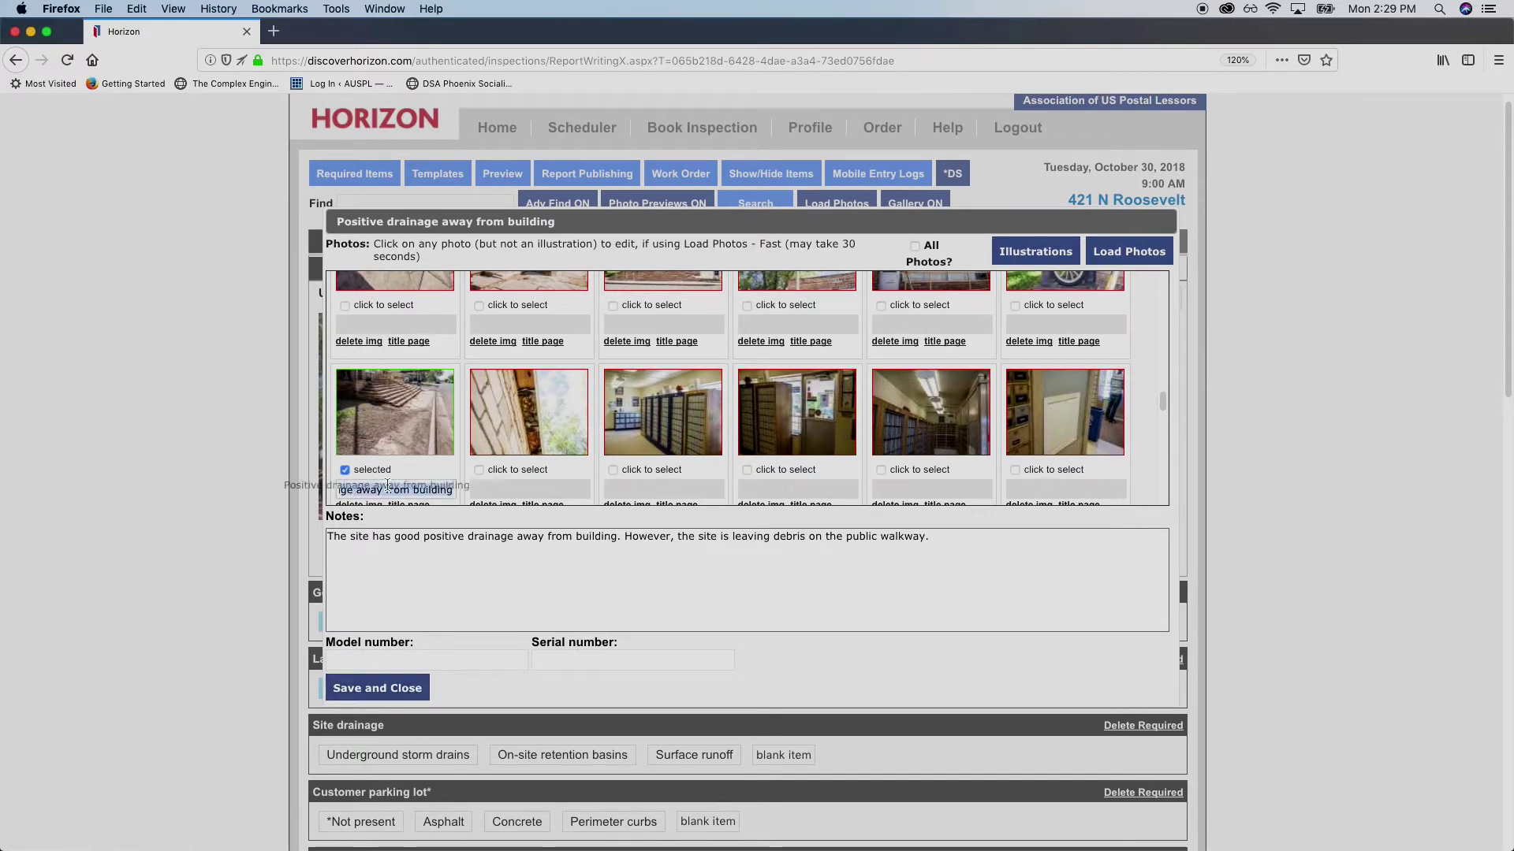
scroll(473, 489, down, 2)
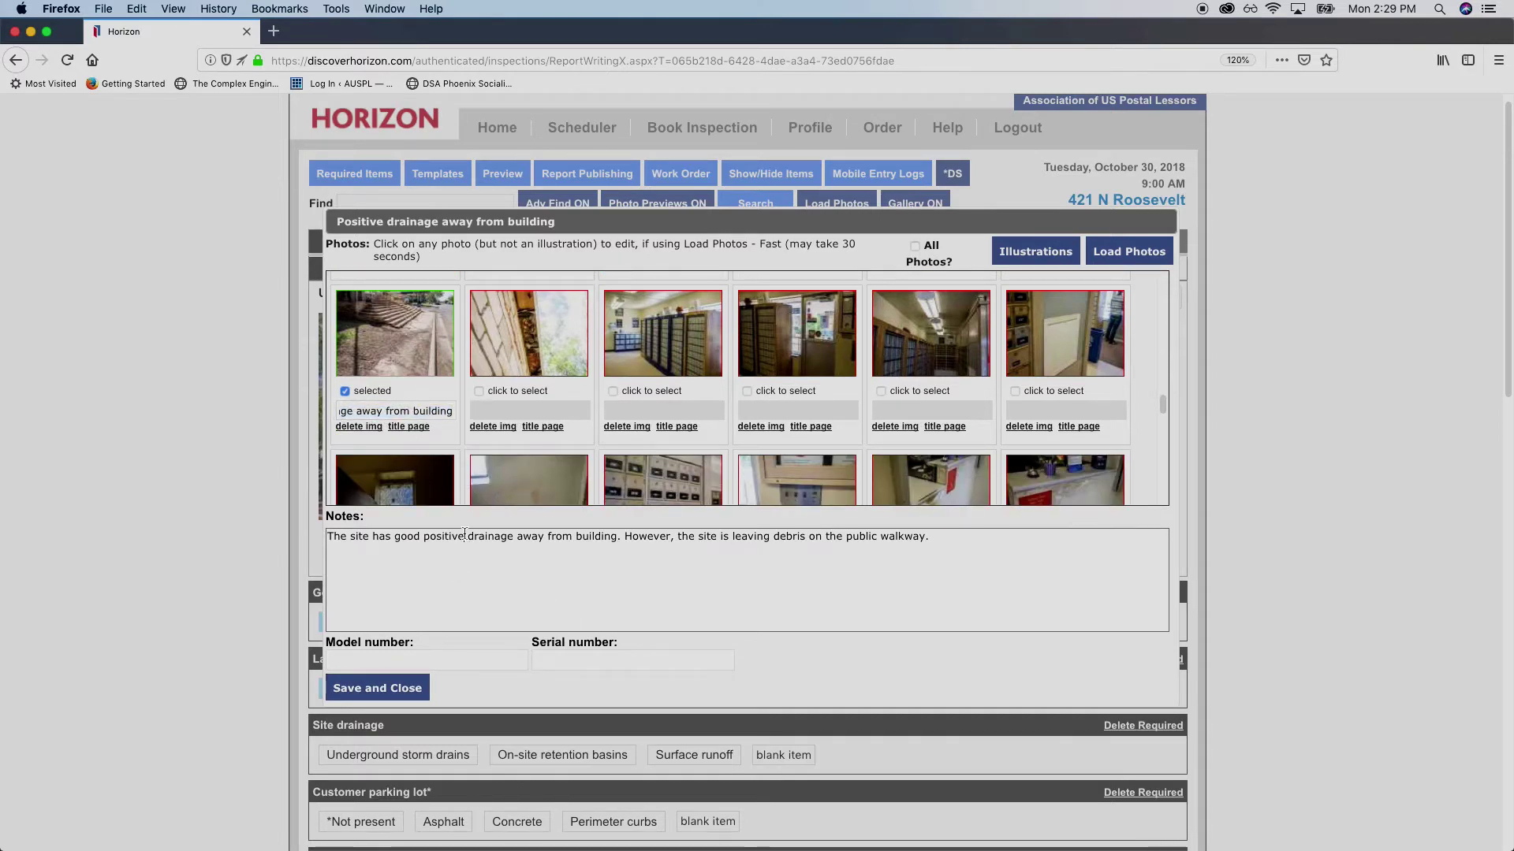
Save the drainage photo and note, reopen them to check the note's end, and save again
click(406, 695)
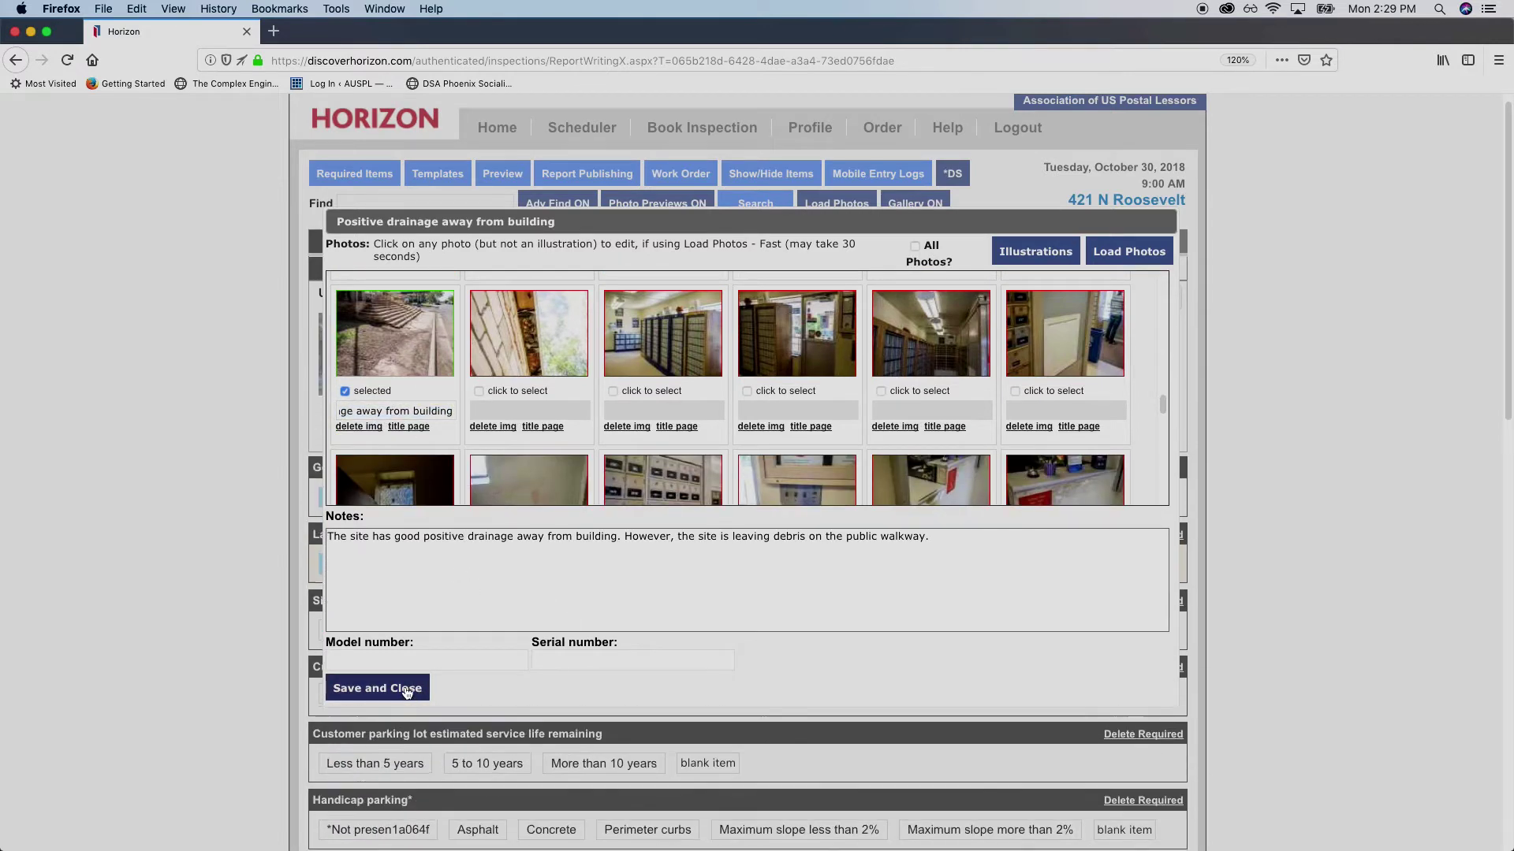
scroll(287, 541, down, 3)
scroll(287, 542, down, 3)
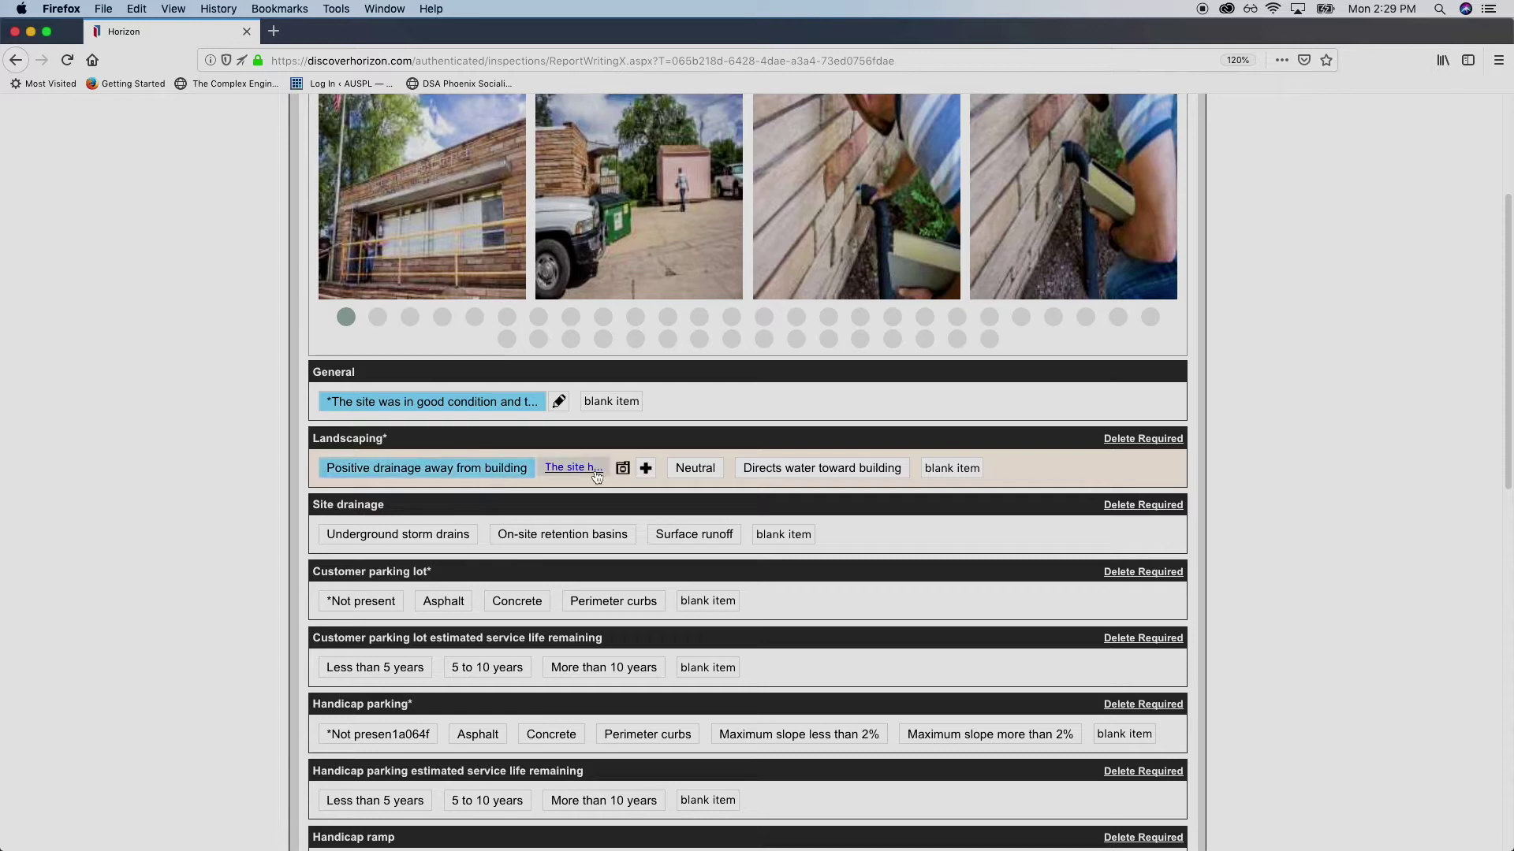
click(587, 471)
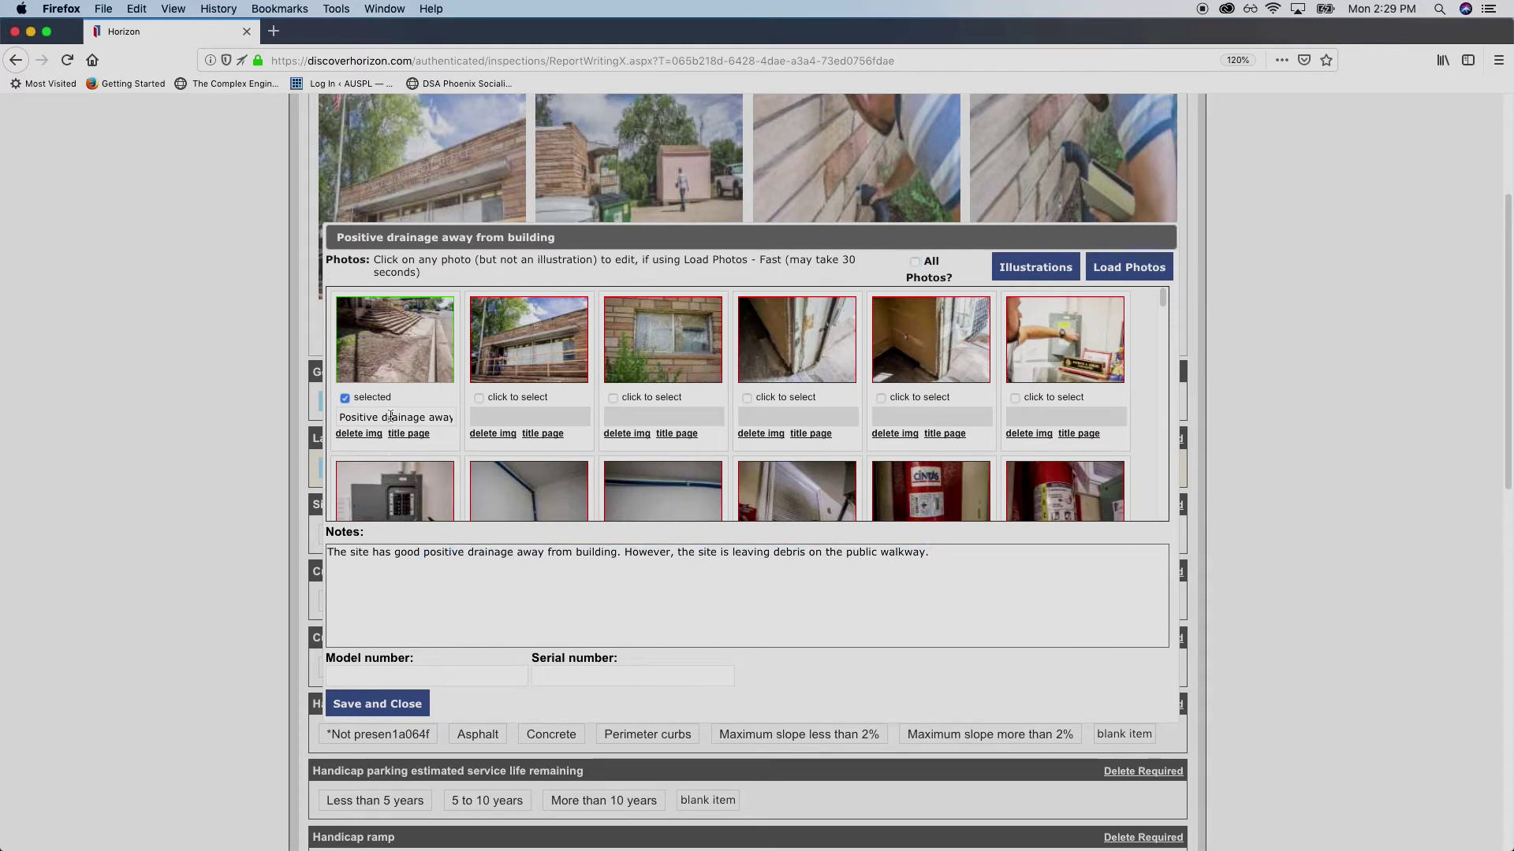
click(391, 415)
key(End)
click(431, 596)
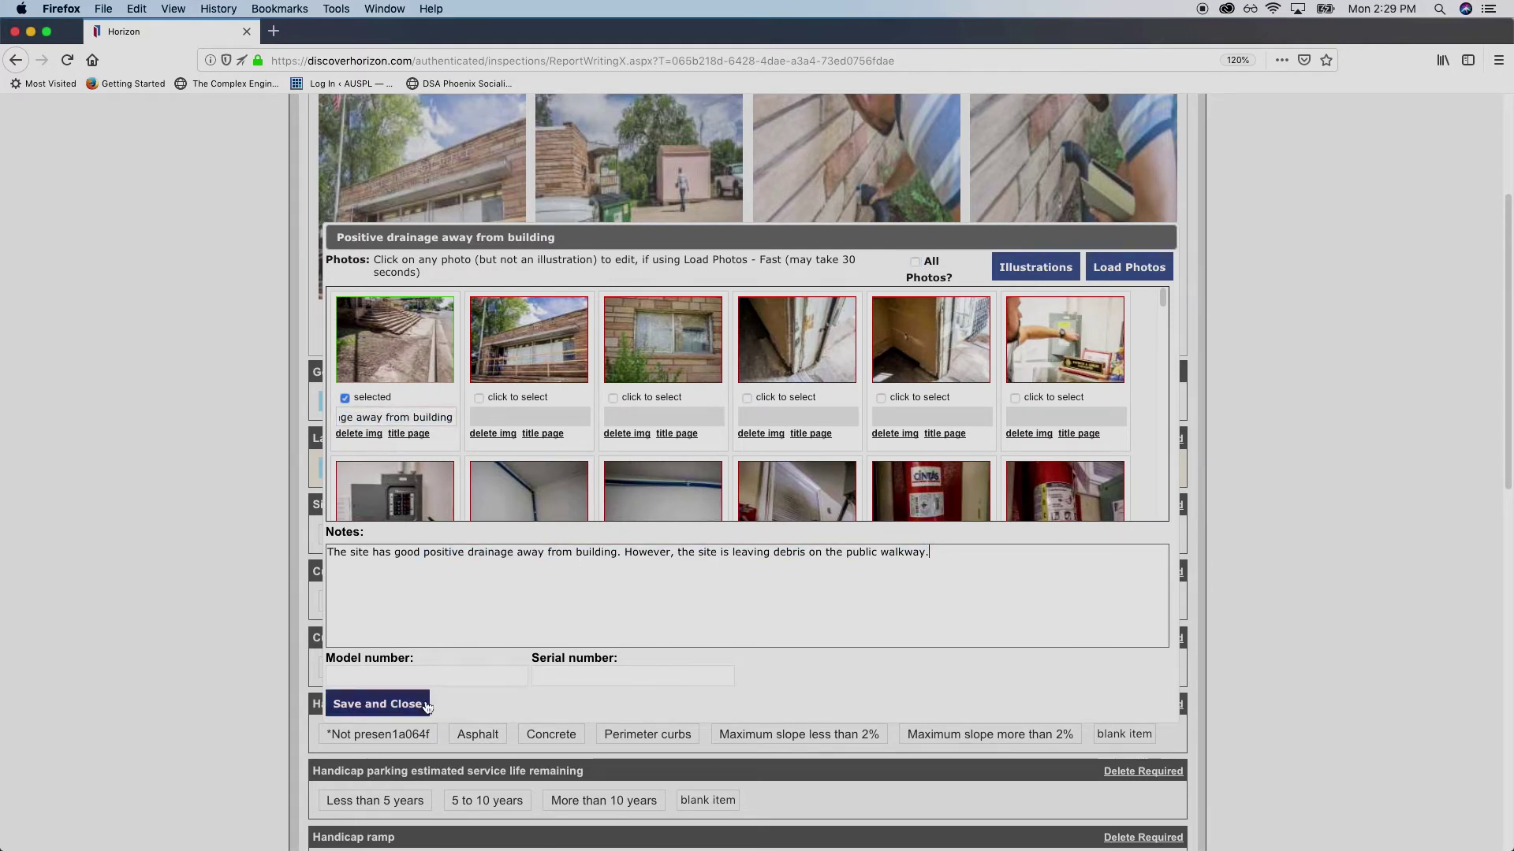
click(398, 707)
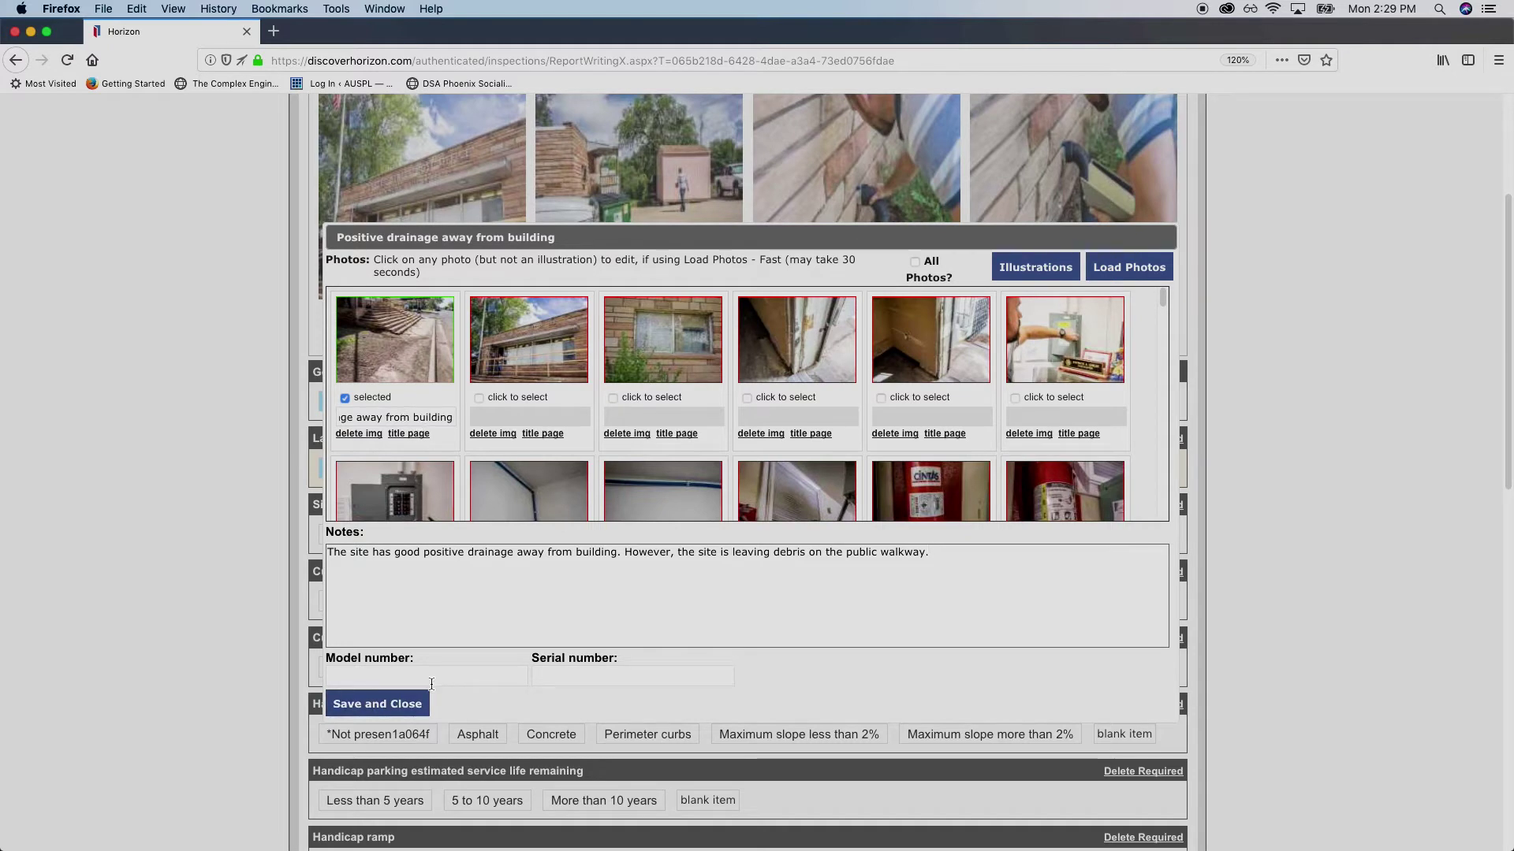
click(397, 706)
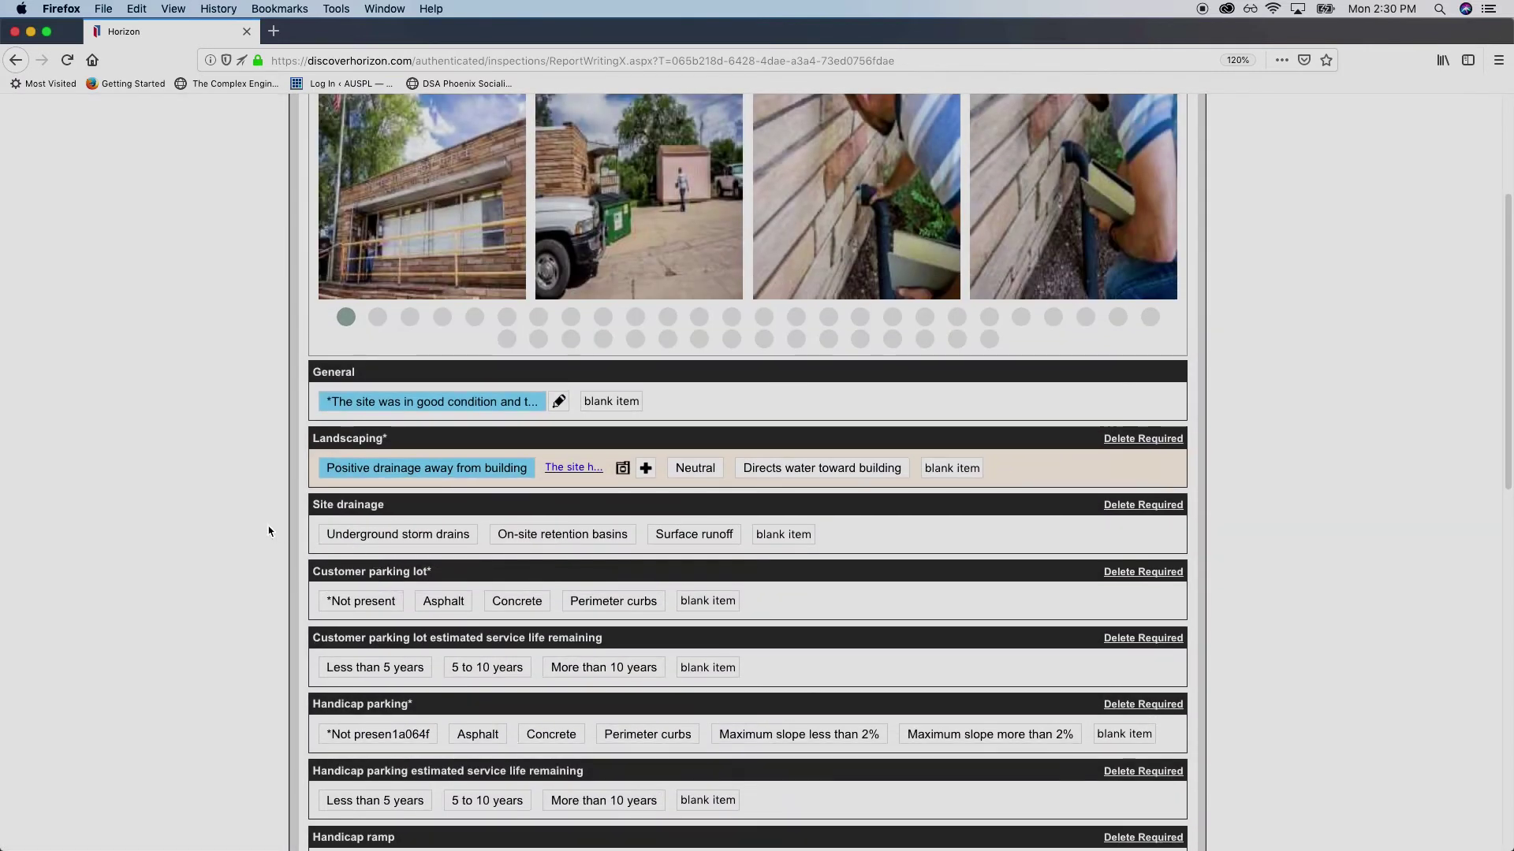
scroll(268, 531, down, 3)
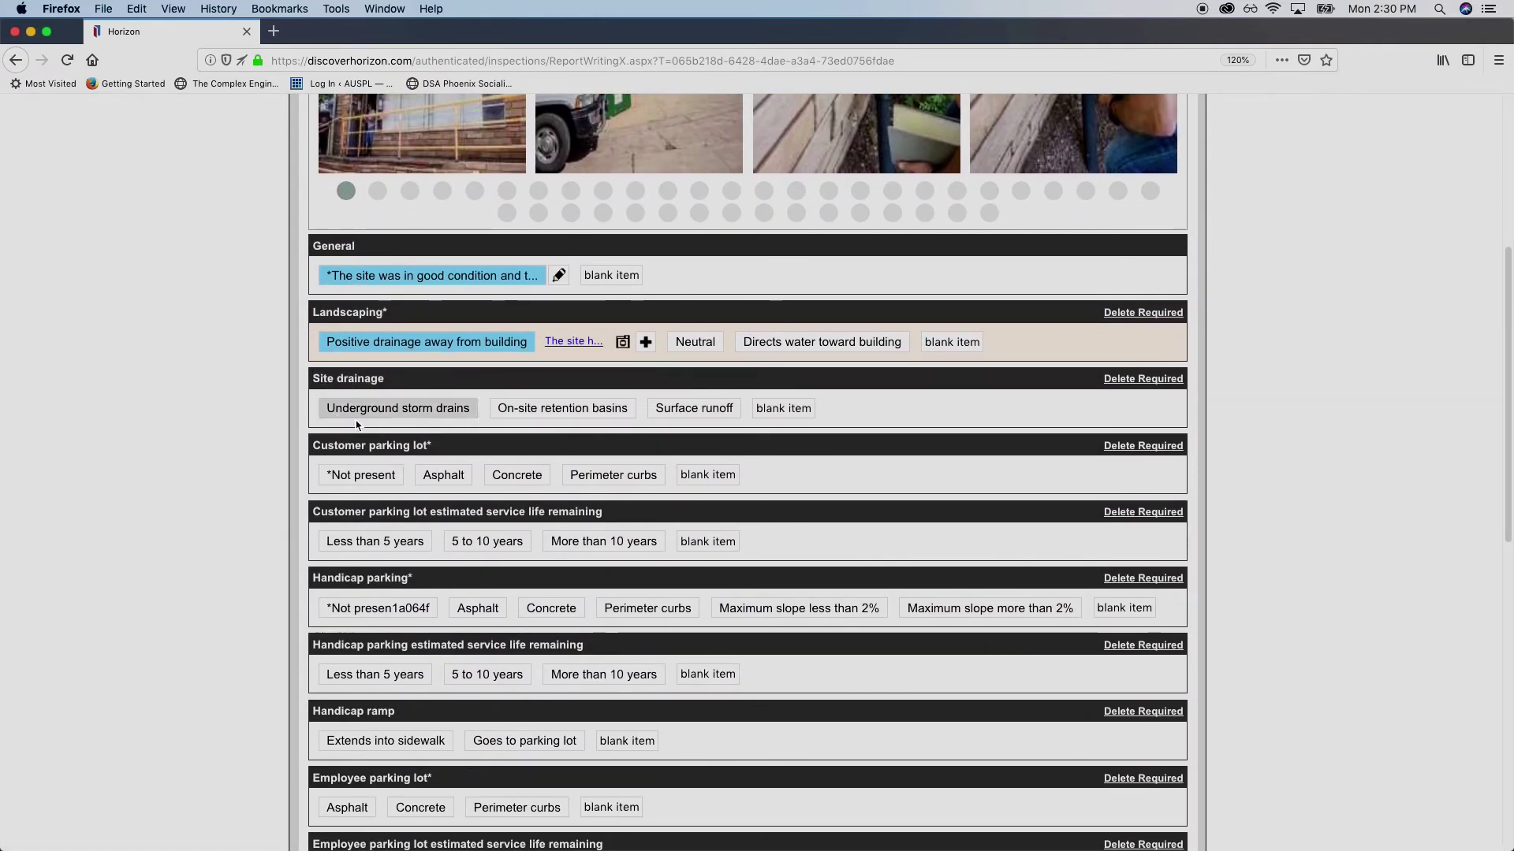
Set Site drainage to Surface runoff and Customer parking lot to Concrete, then edit Concrete's photos and notes
click(707, 410)
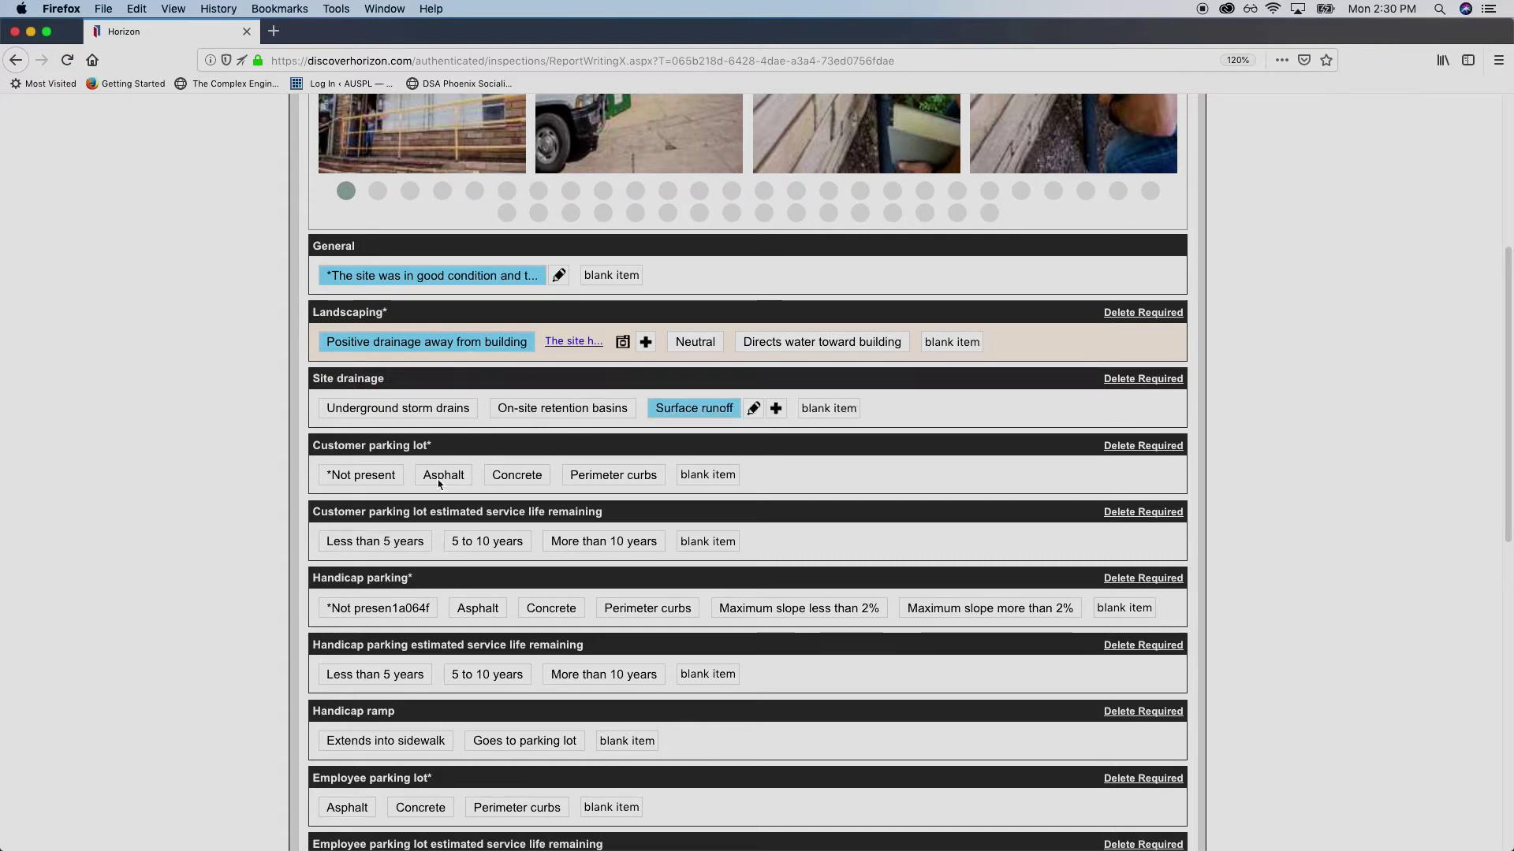
drag(329, 447, 432, 451)
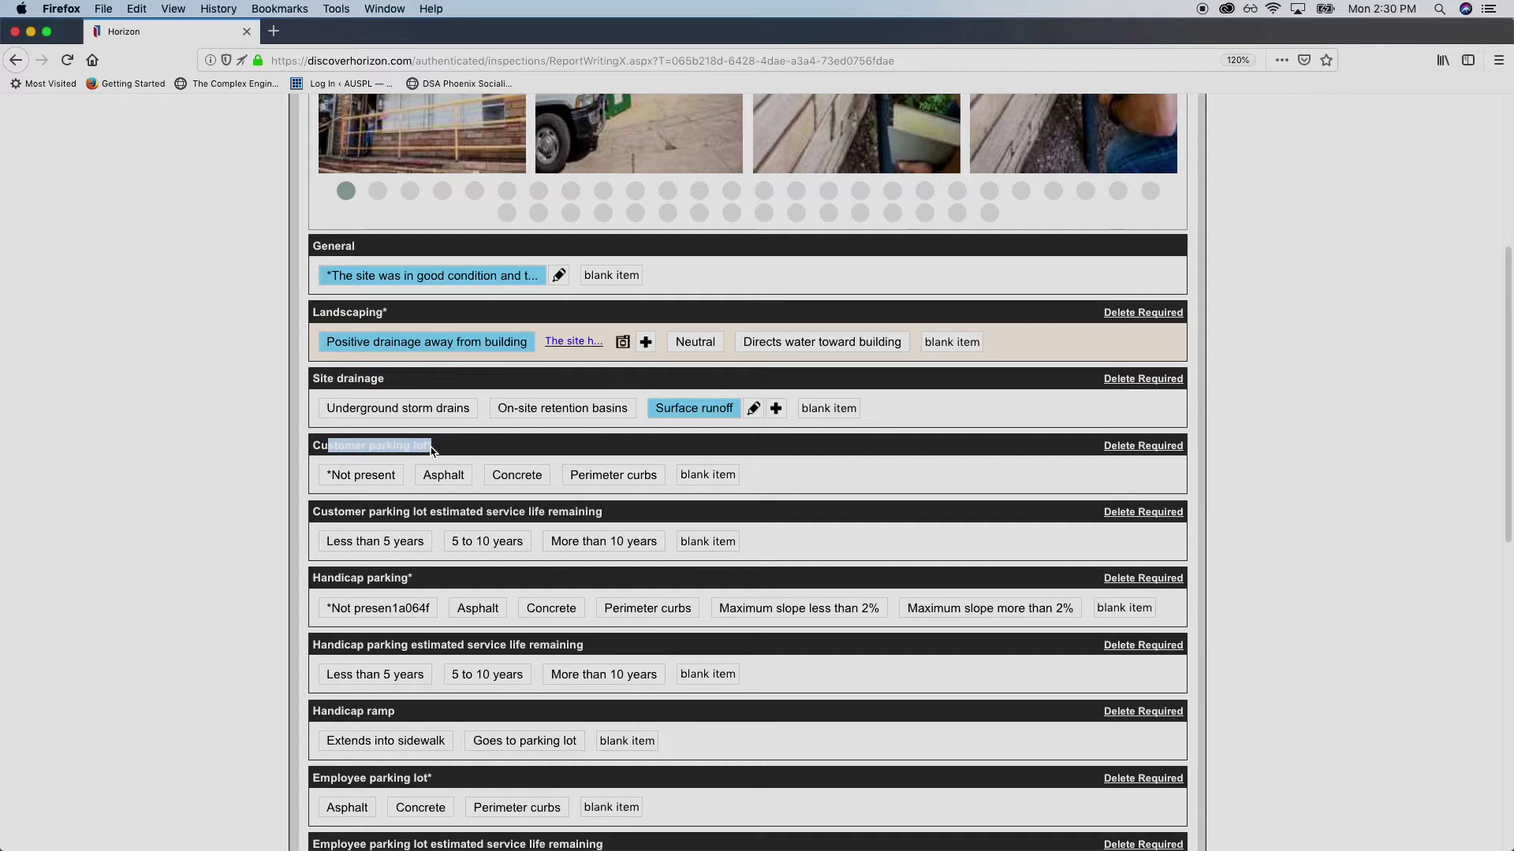
triple_click(432, 451)
click(432, 451)
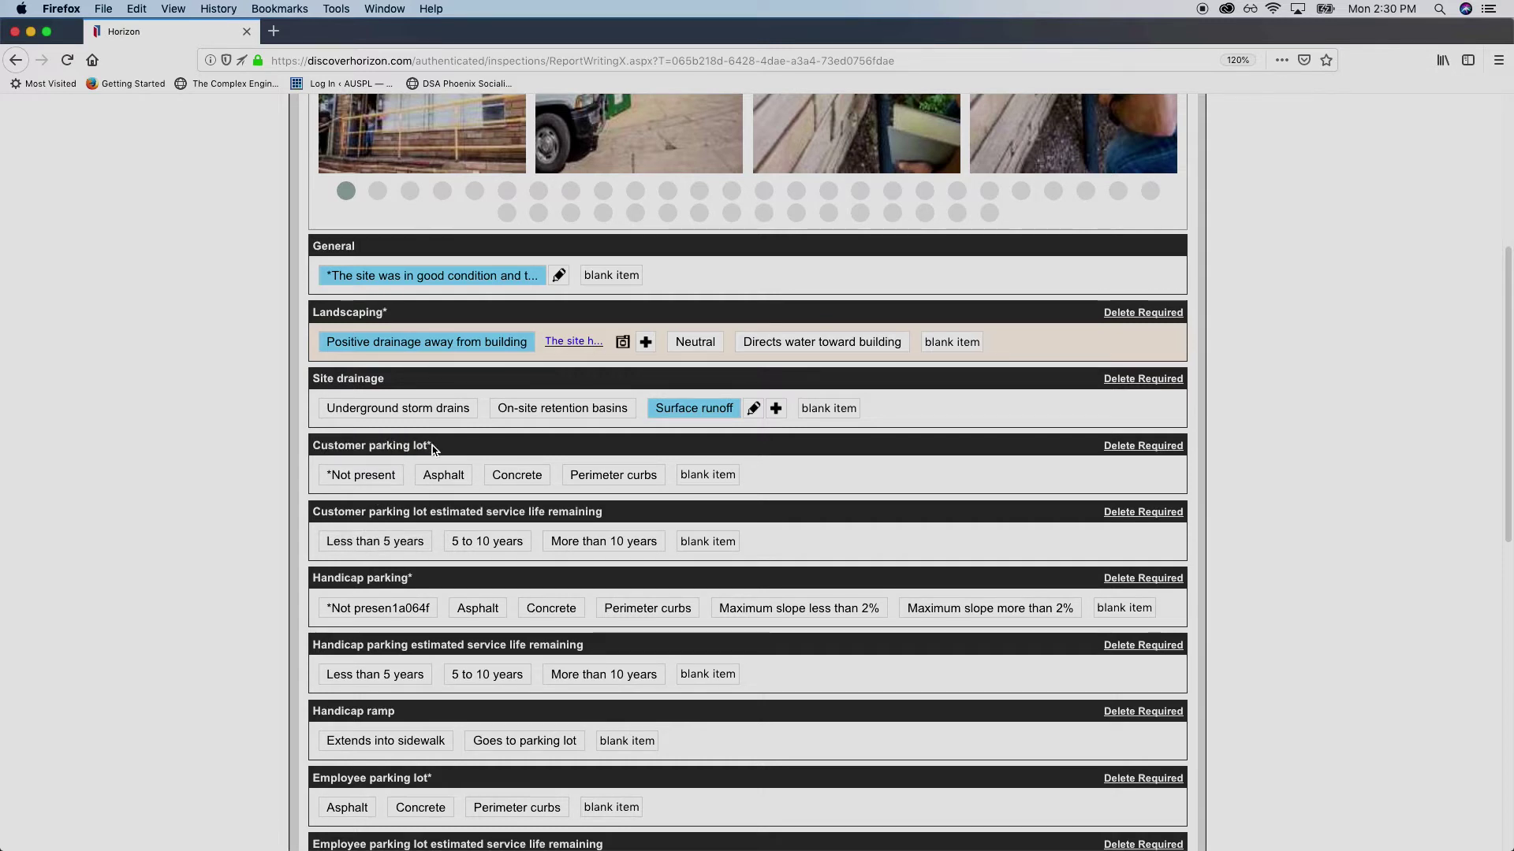
triple_click(432, 449)
click(432, 449)
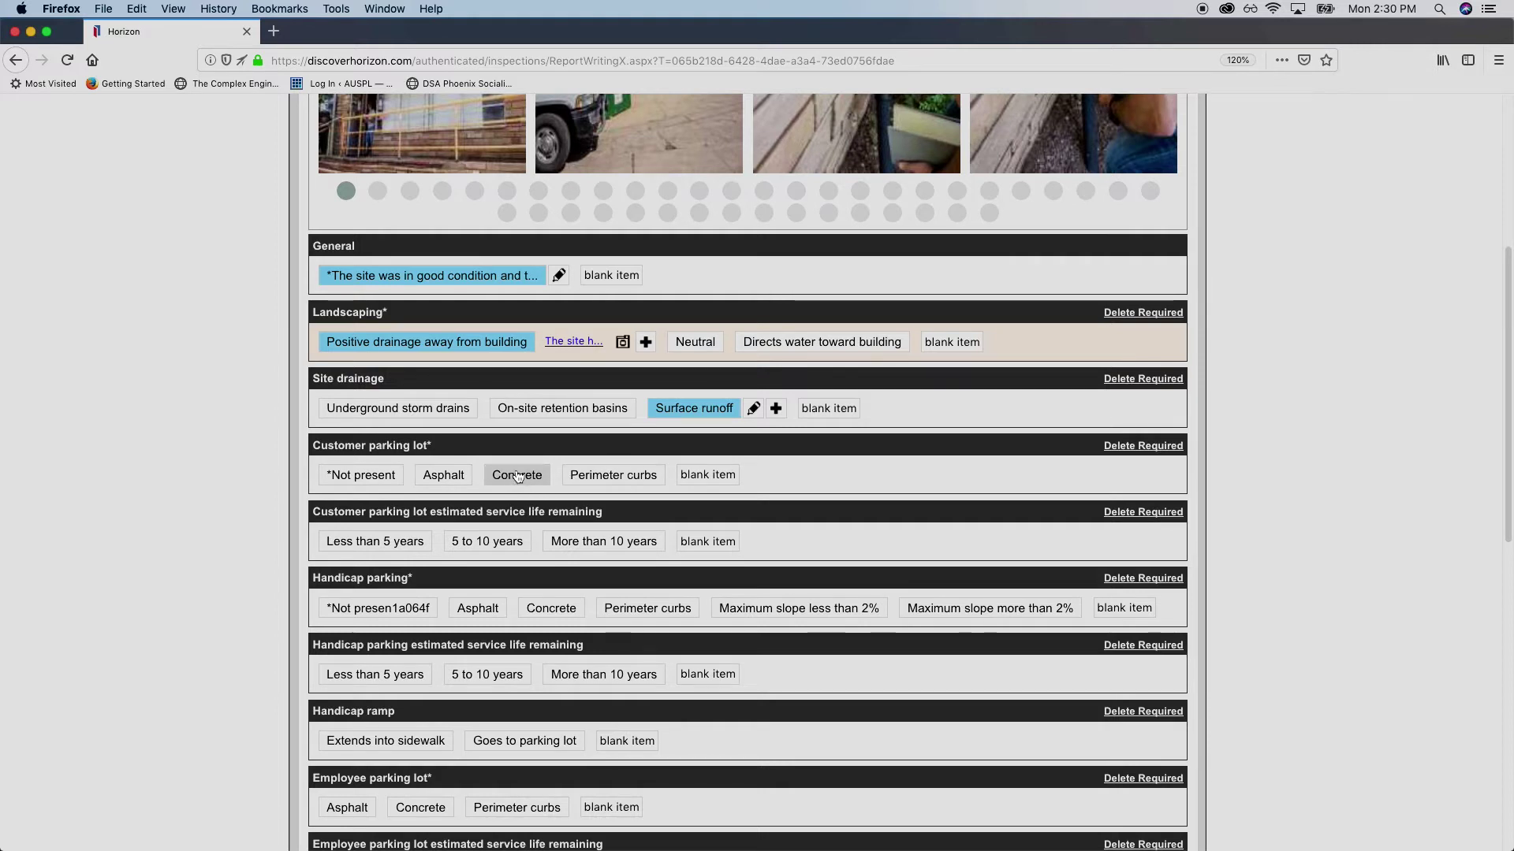
click(518, 476)
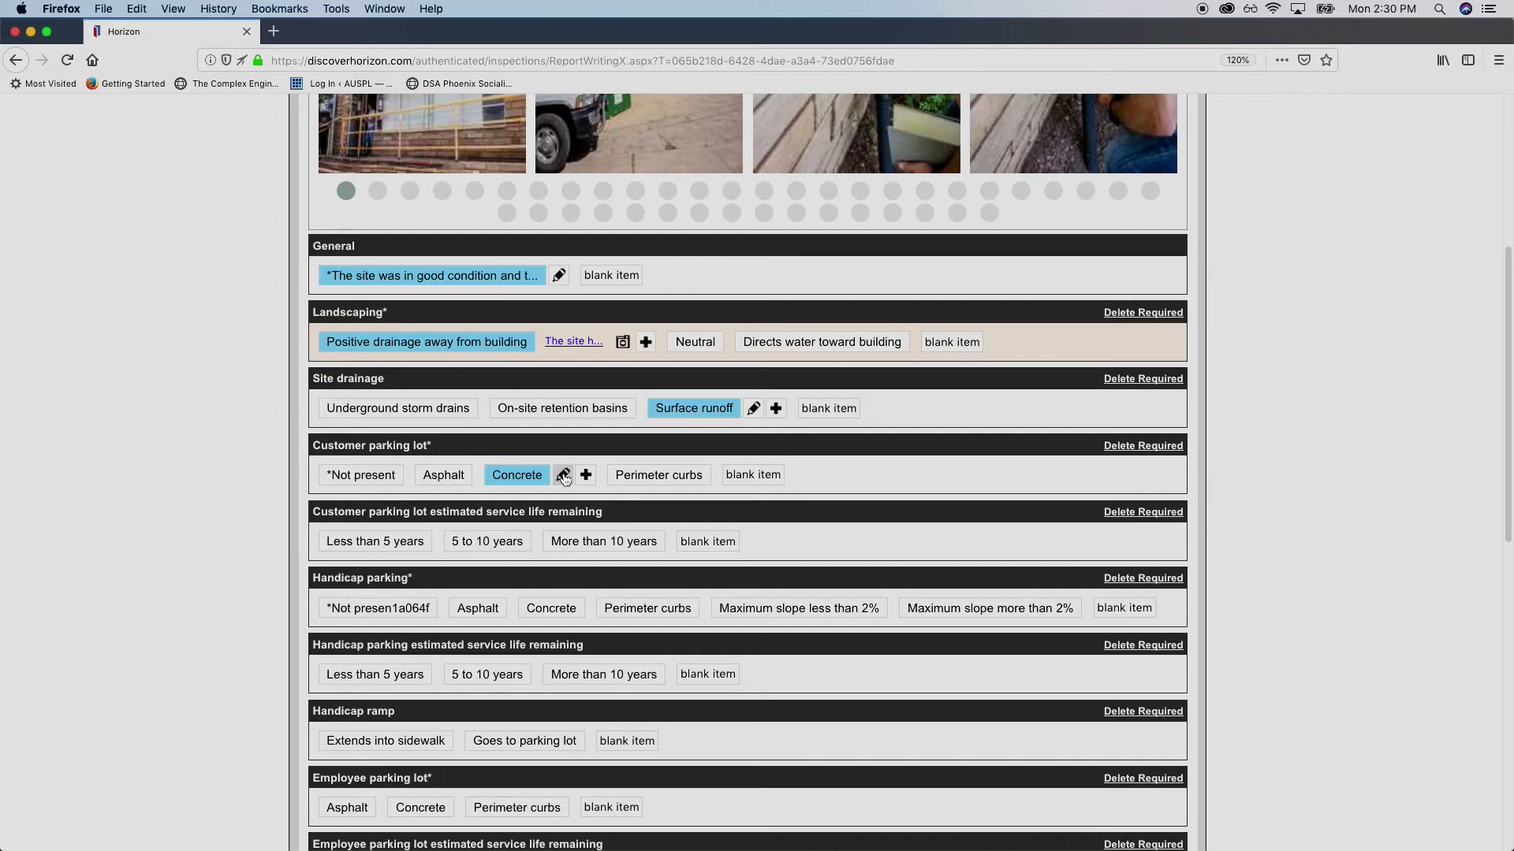
click(563, 477)
Attach the dumpster-and-parked-car photo and the blue truck photo to the Concrete entry
scroll(602, 384, down, 3)
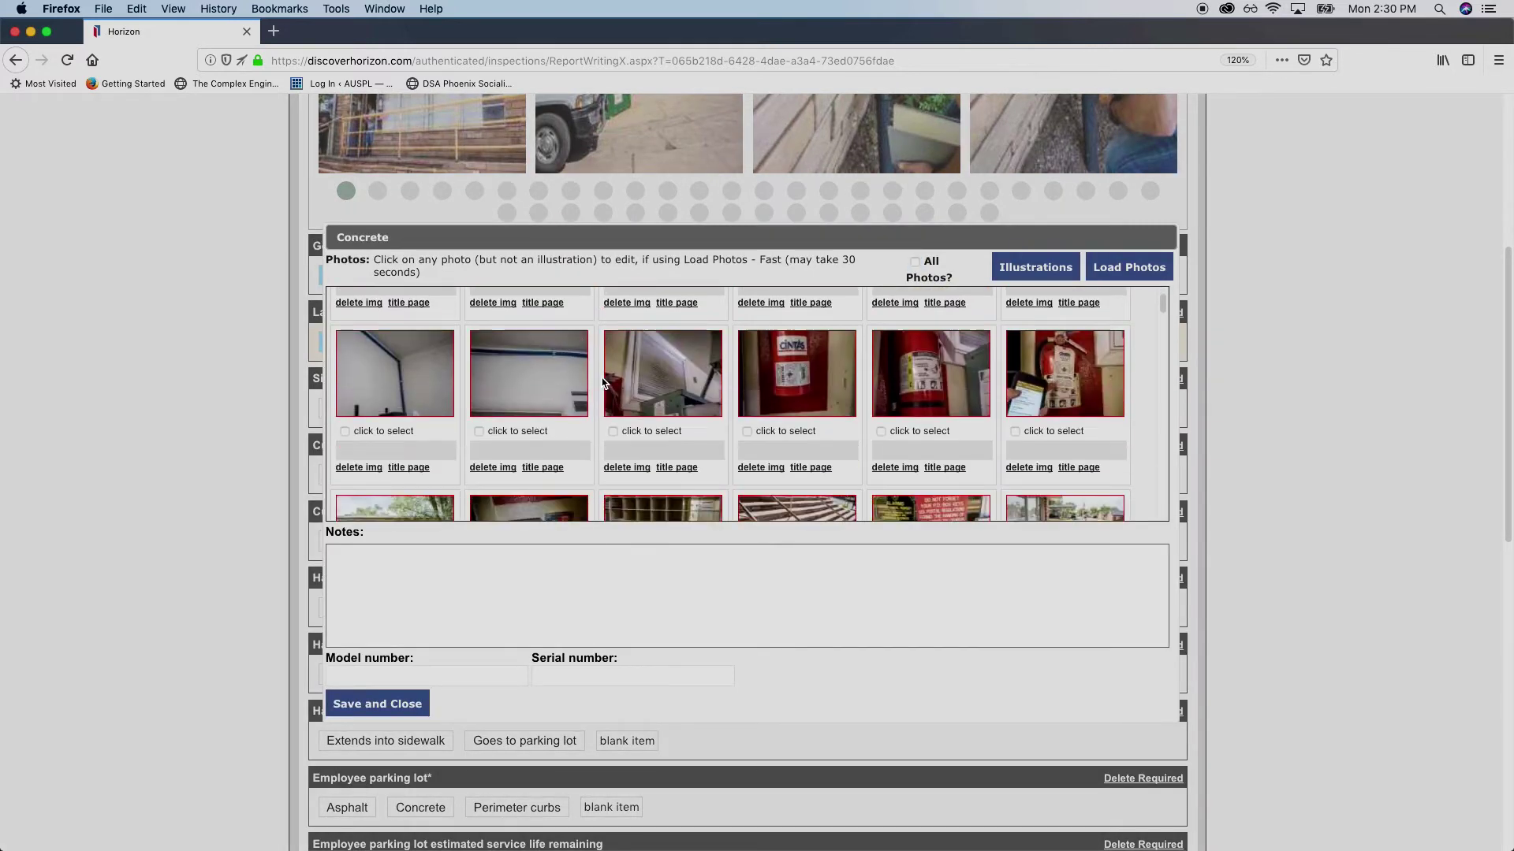
scroll(602, 384, down, 10)
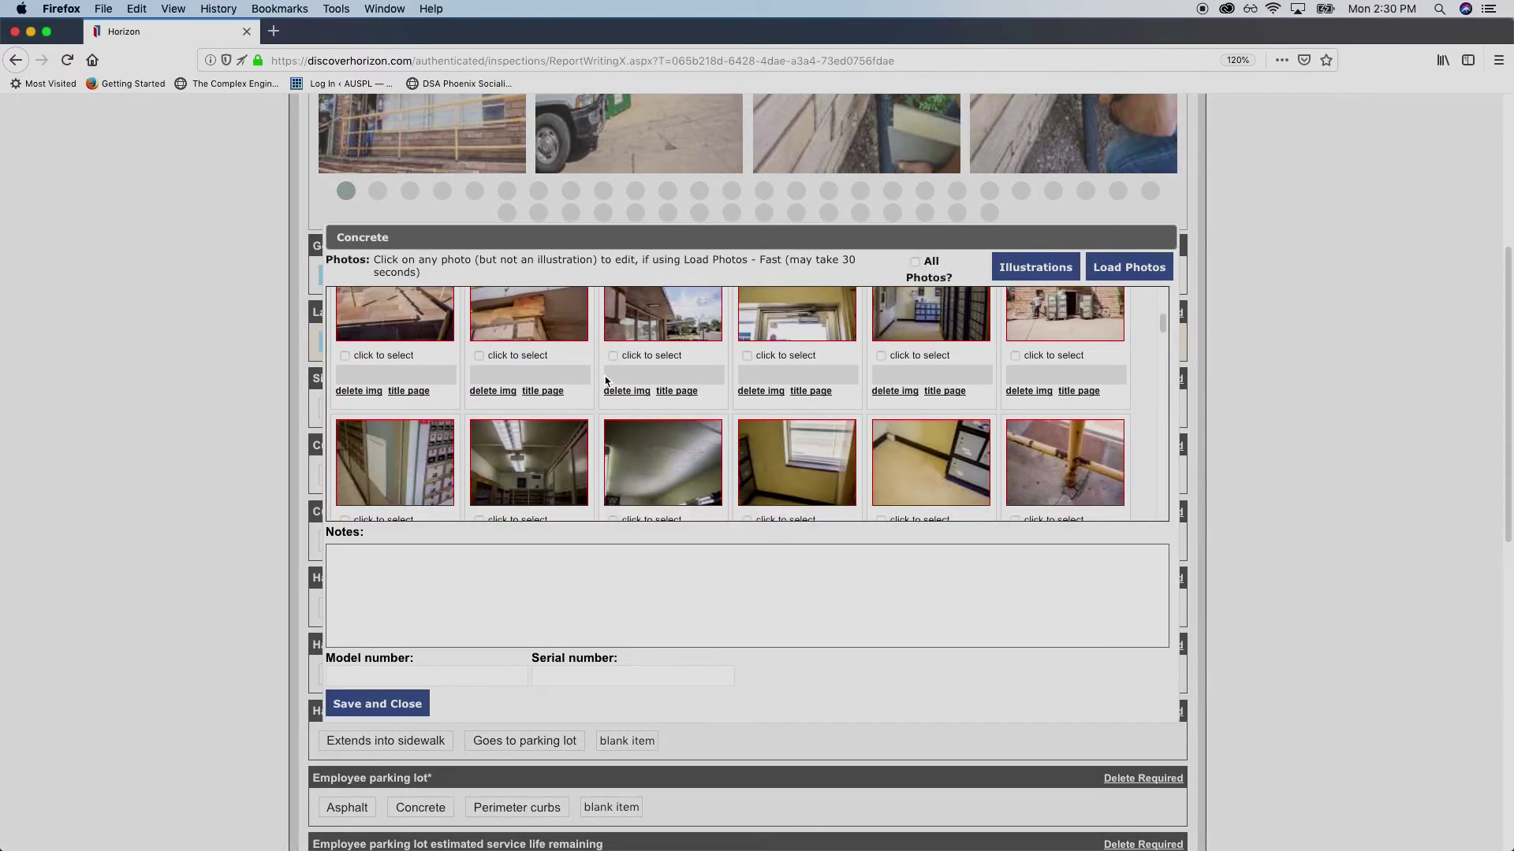
scroll(606, 381, down, 8)
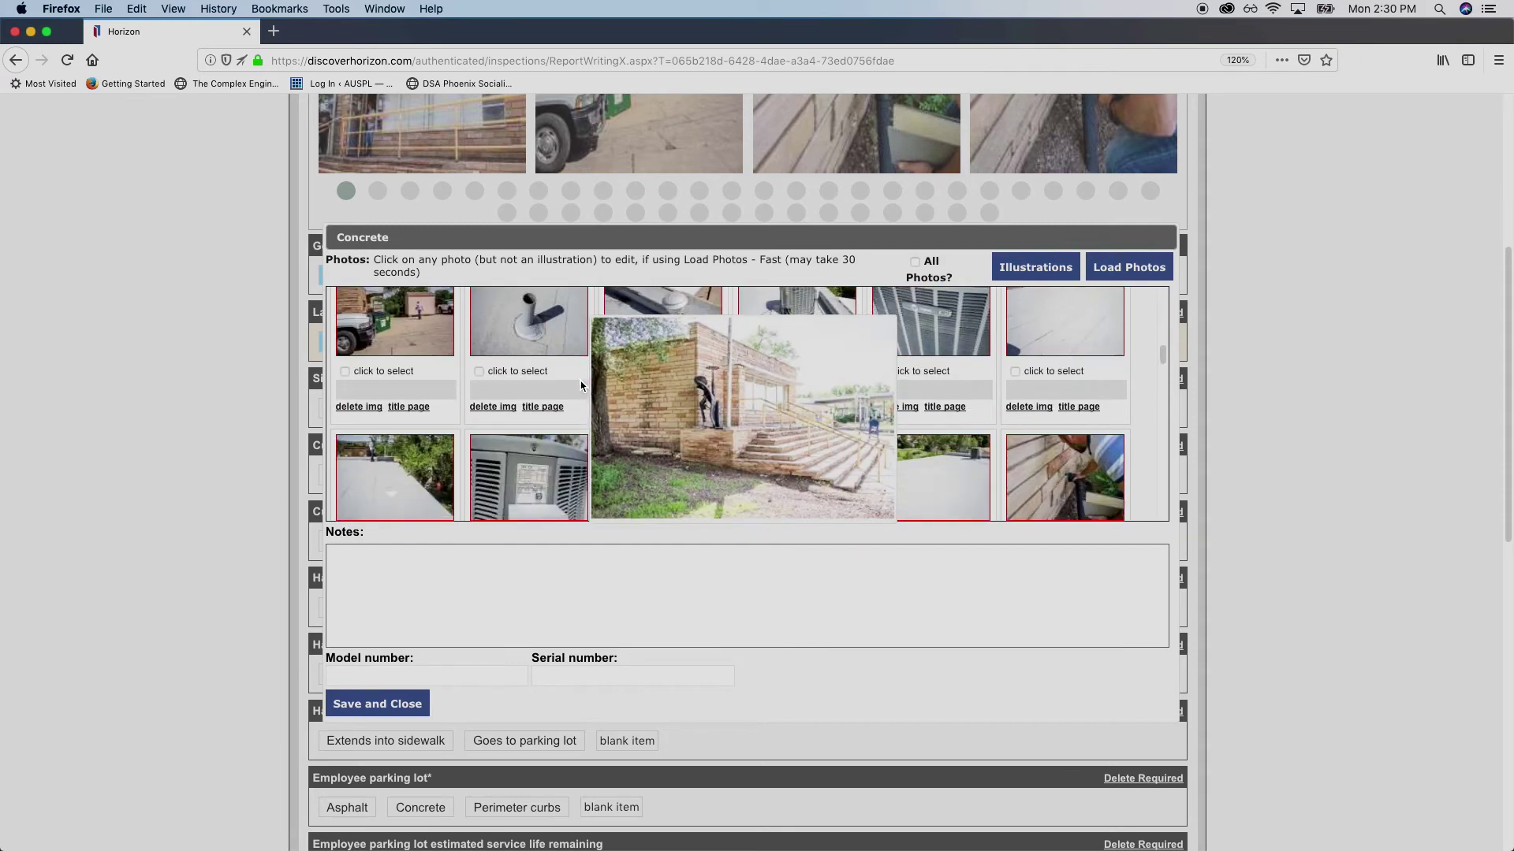
scroll(591, 386, up, 4)
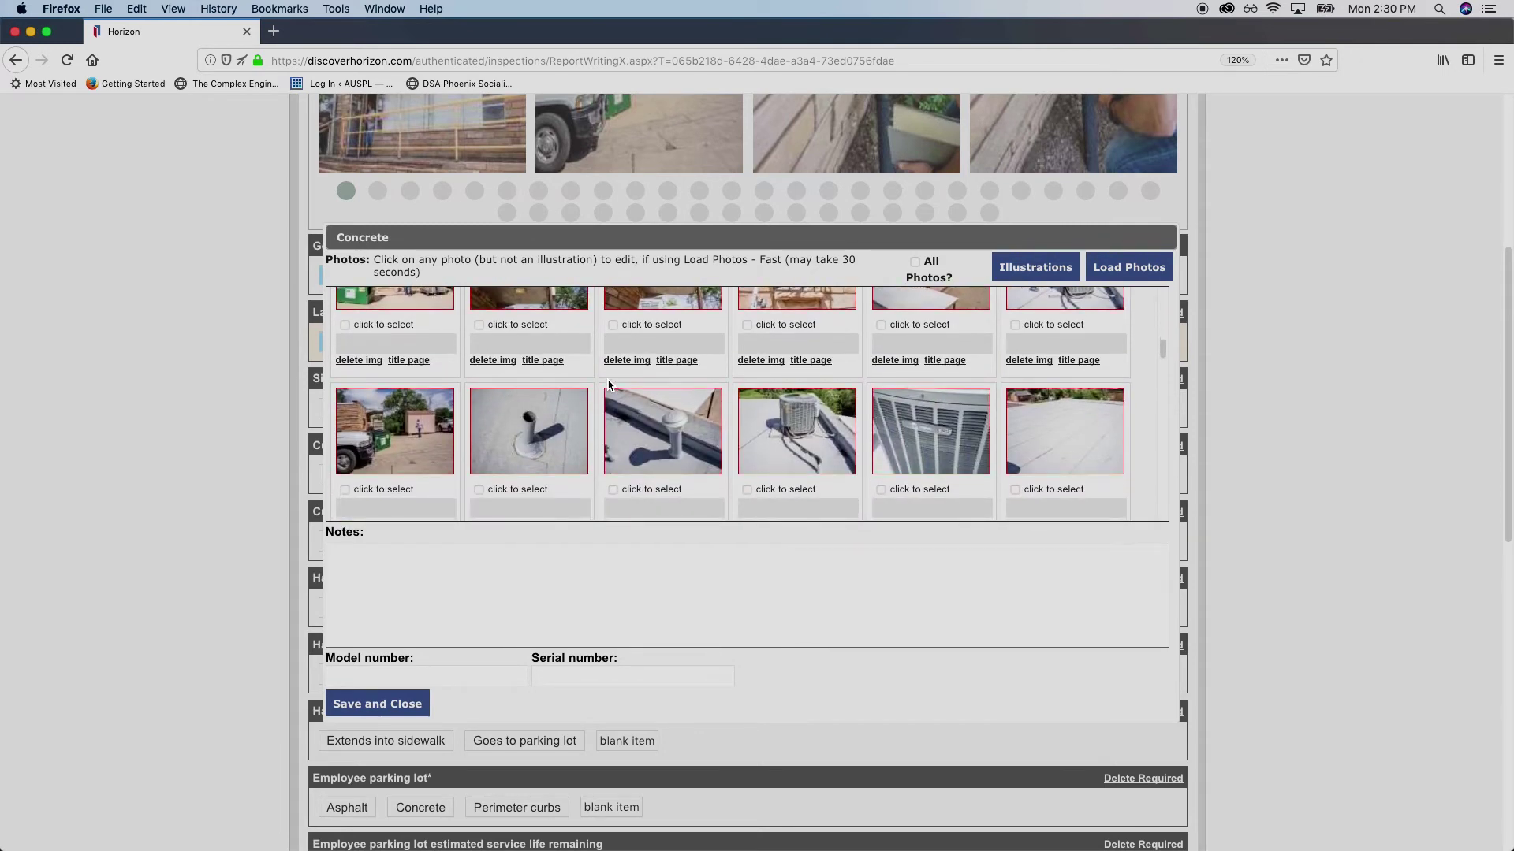
scroll(609, 384, down, 5)
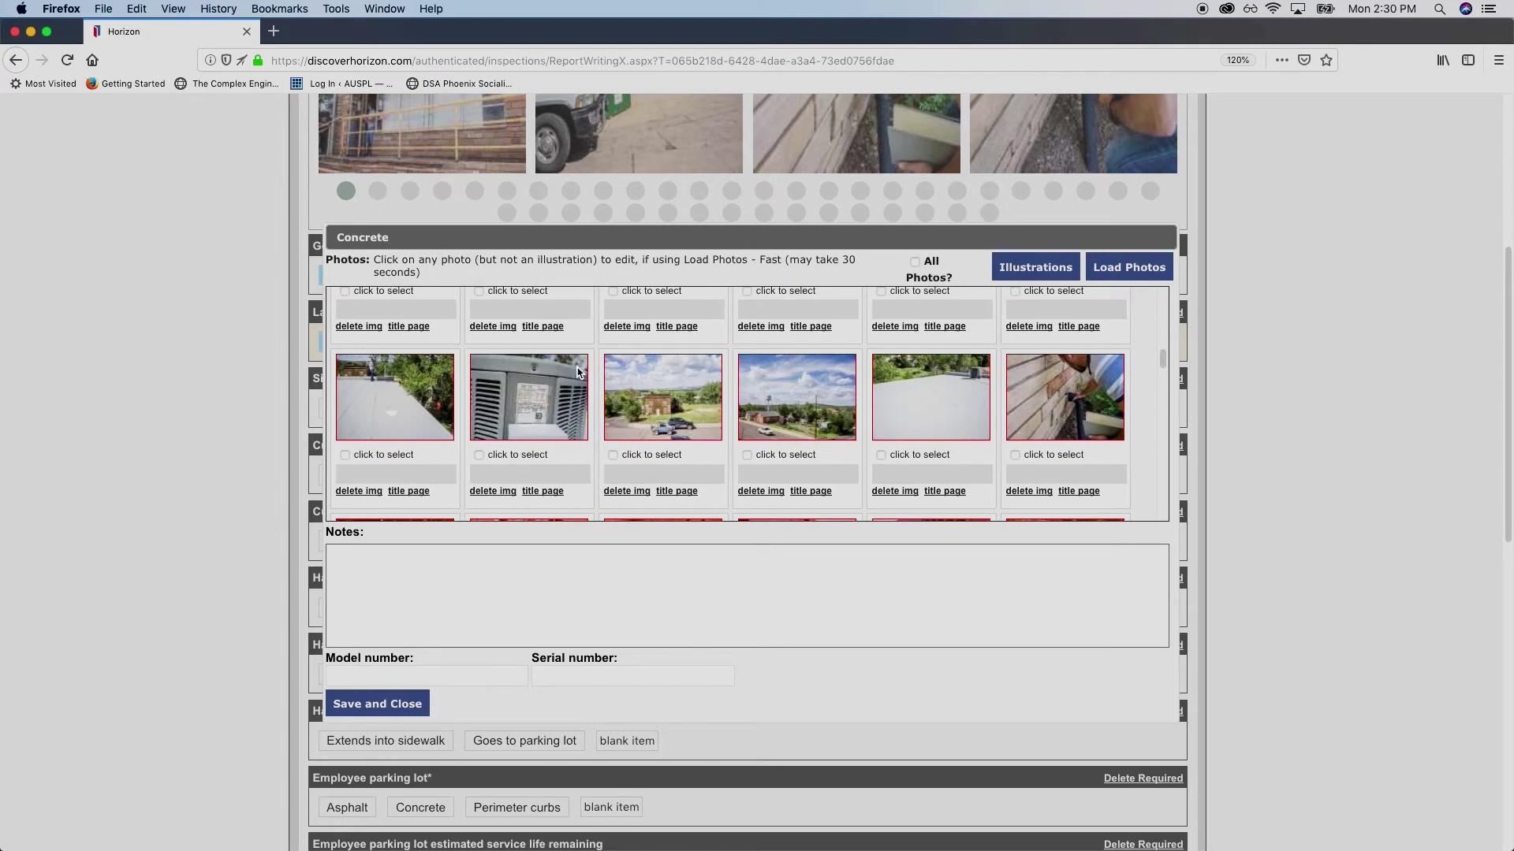
scroll(625, 408, down, 6)
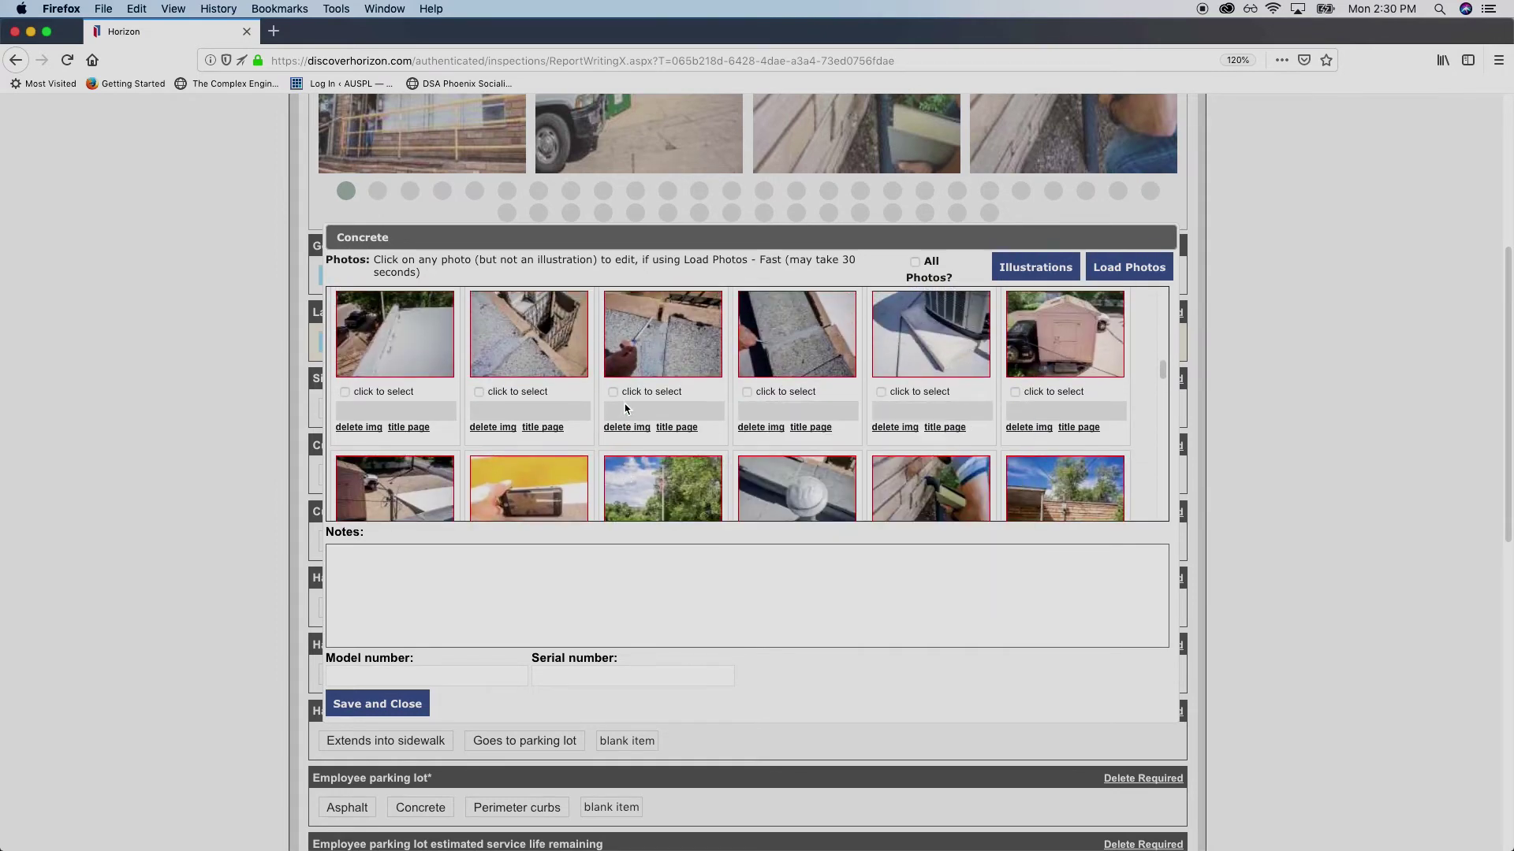
scroll(631, 410, down, 8)
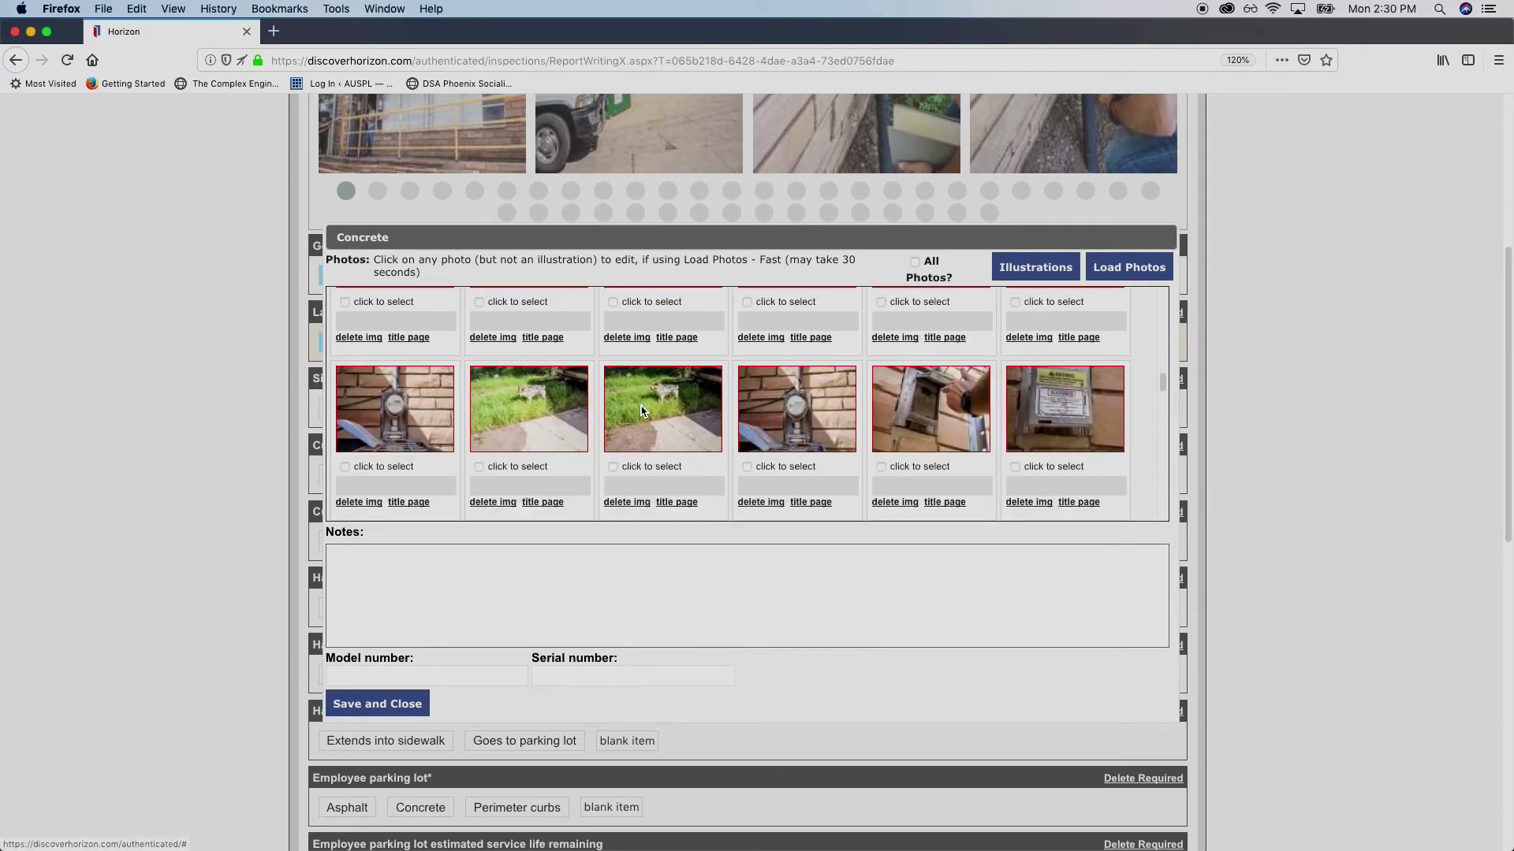
scroll(642, 408, down, 6)
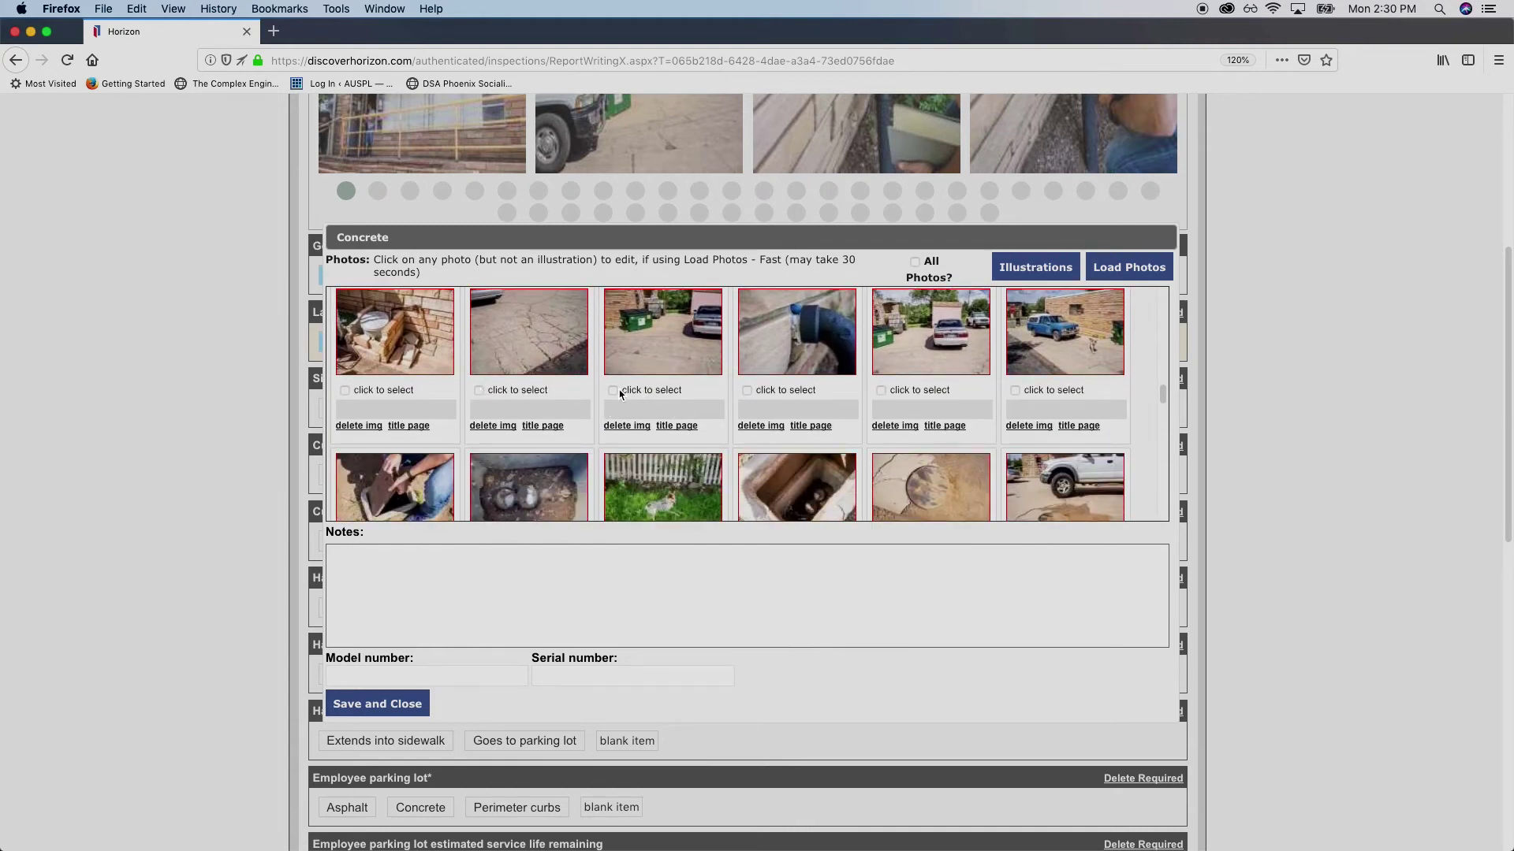
click(647, 397)
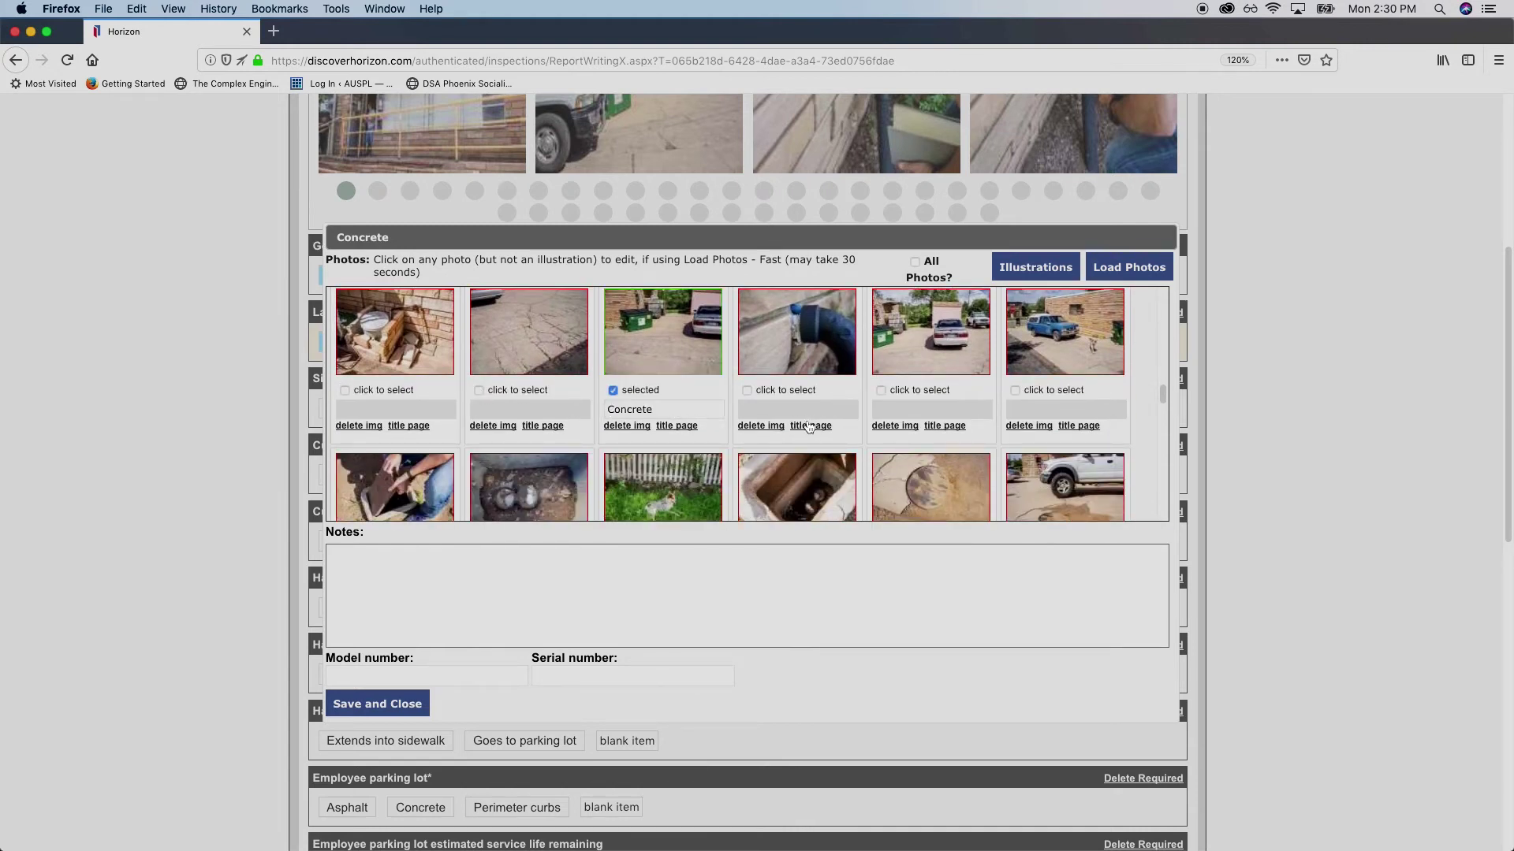
click(1015, 391)
click(1015, 391)
click(1014, 391)
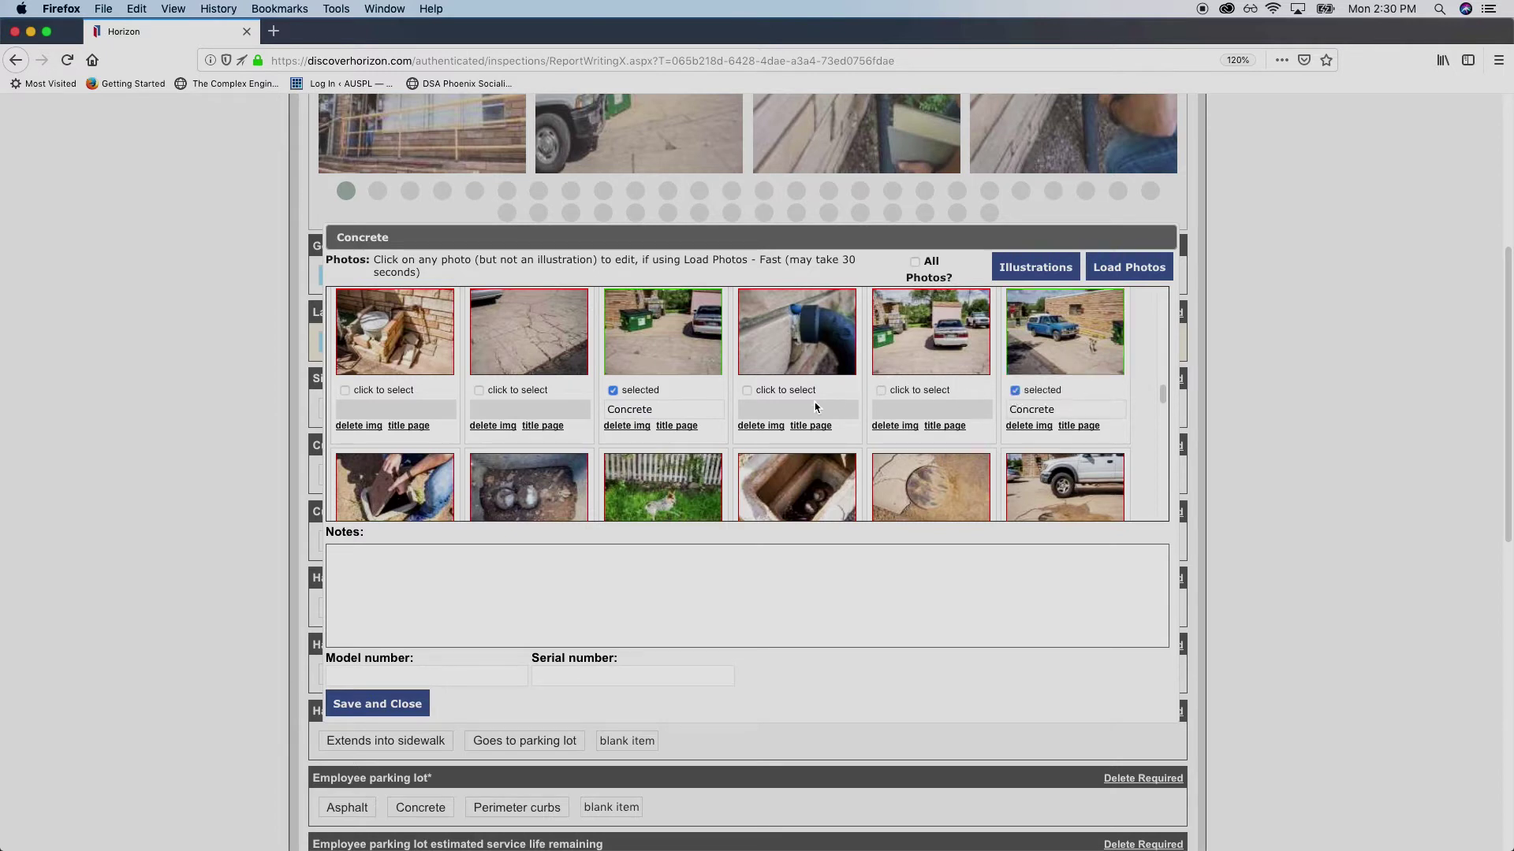
scroll(684, 354, down, 1)
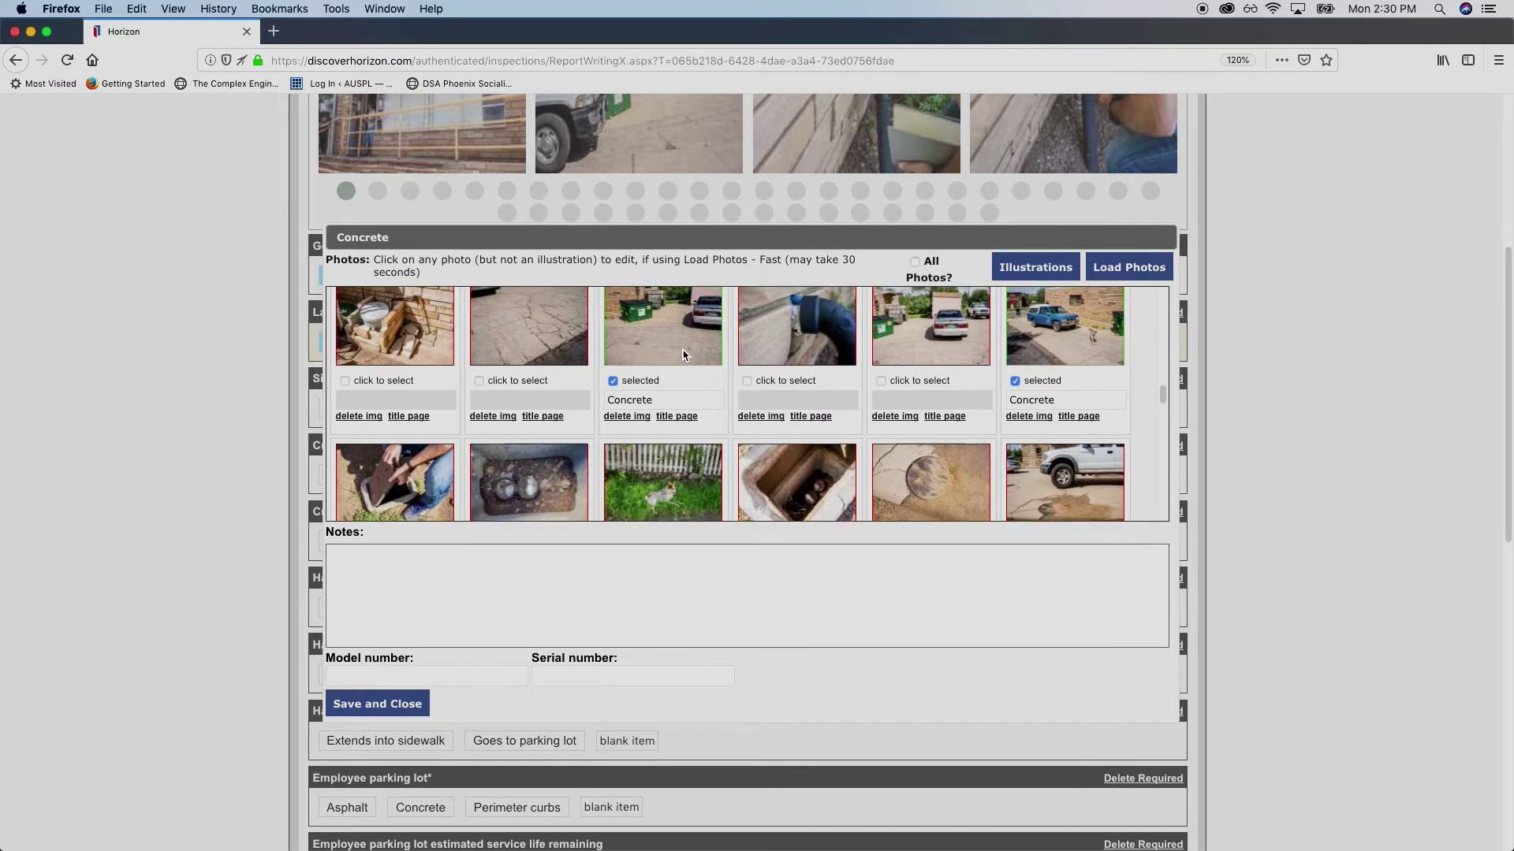
scroll(685, 355, down, 1)
scroll(706, 360, up, 2)
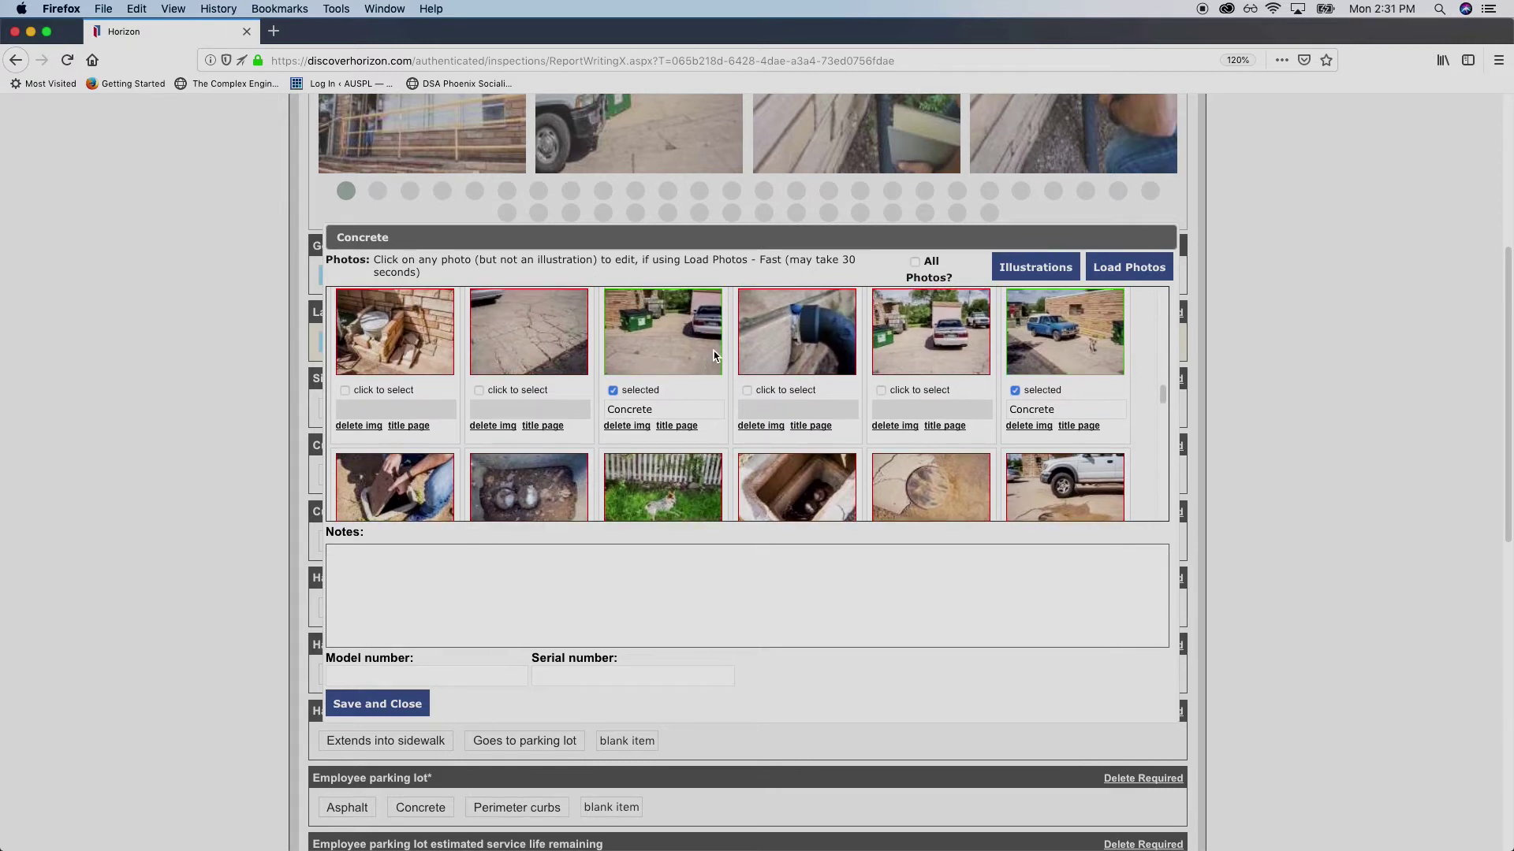
Caption the dumpster photo 'Customer Parking Lot' and the truck photo 'Parking Lot (Cntd) (West view)'
click(692, 408)
text(Customer)
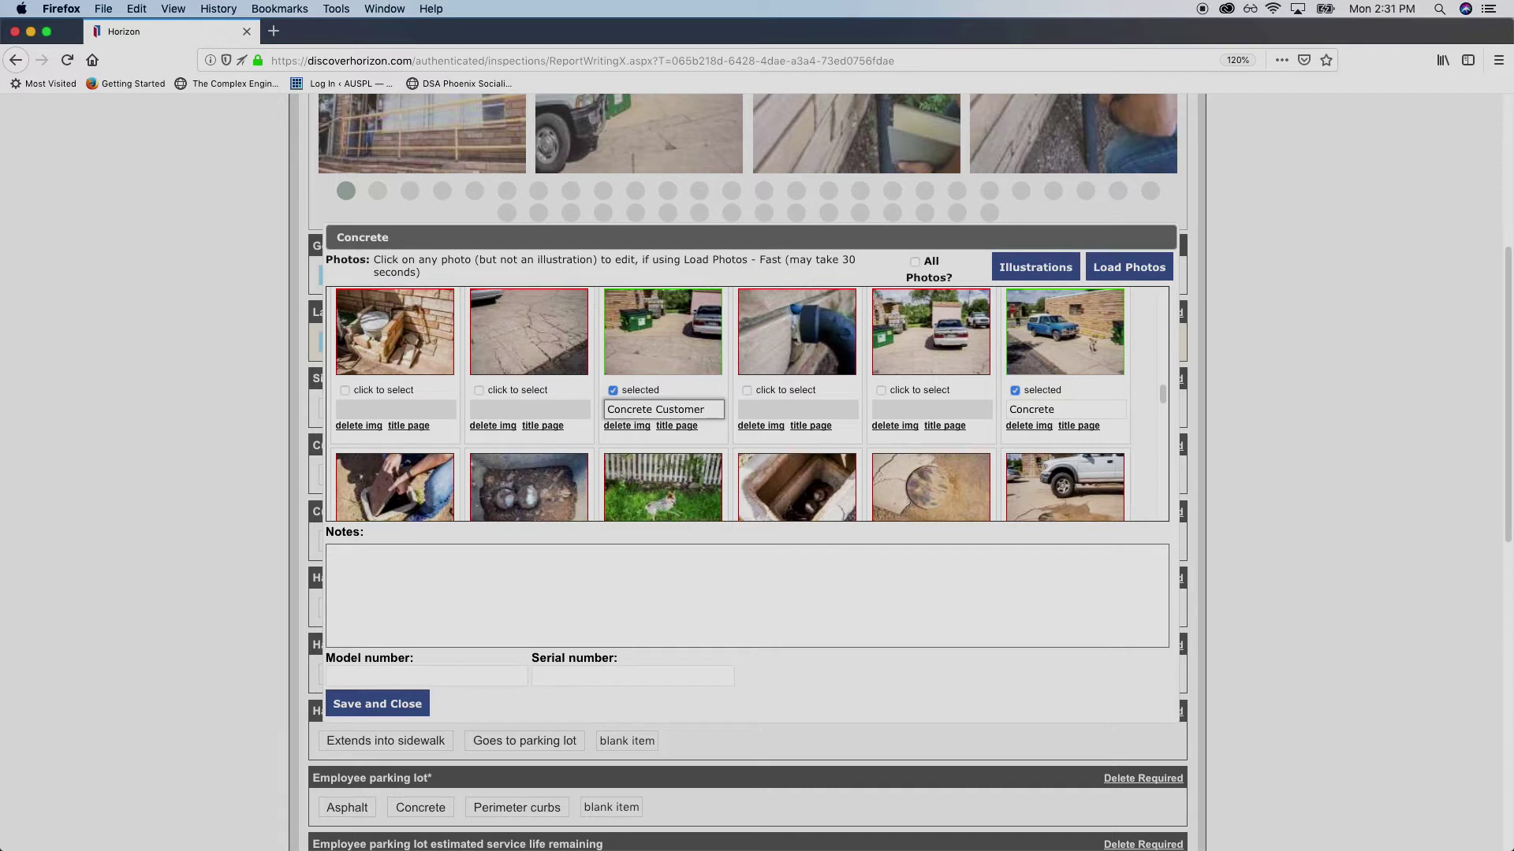
text( Parking Lot)
click(1071, 409)
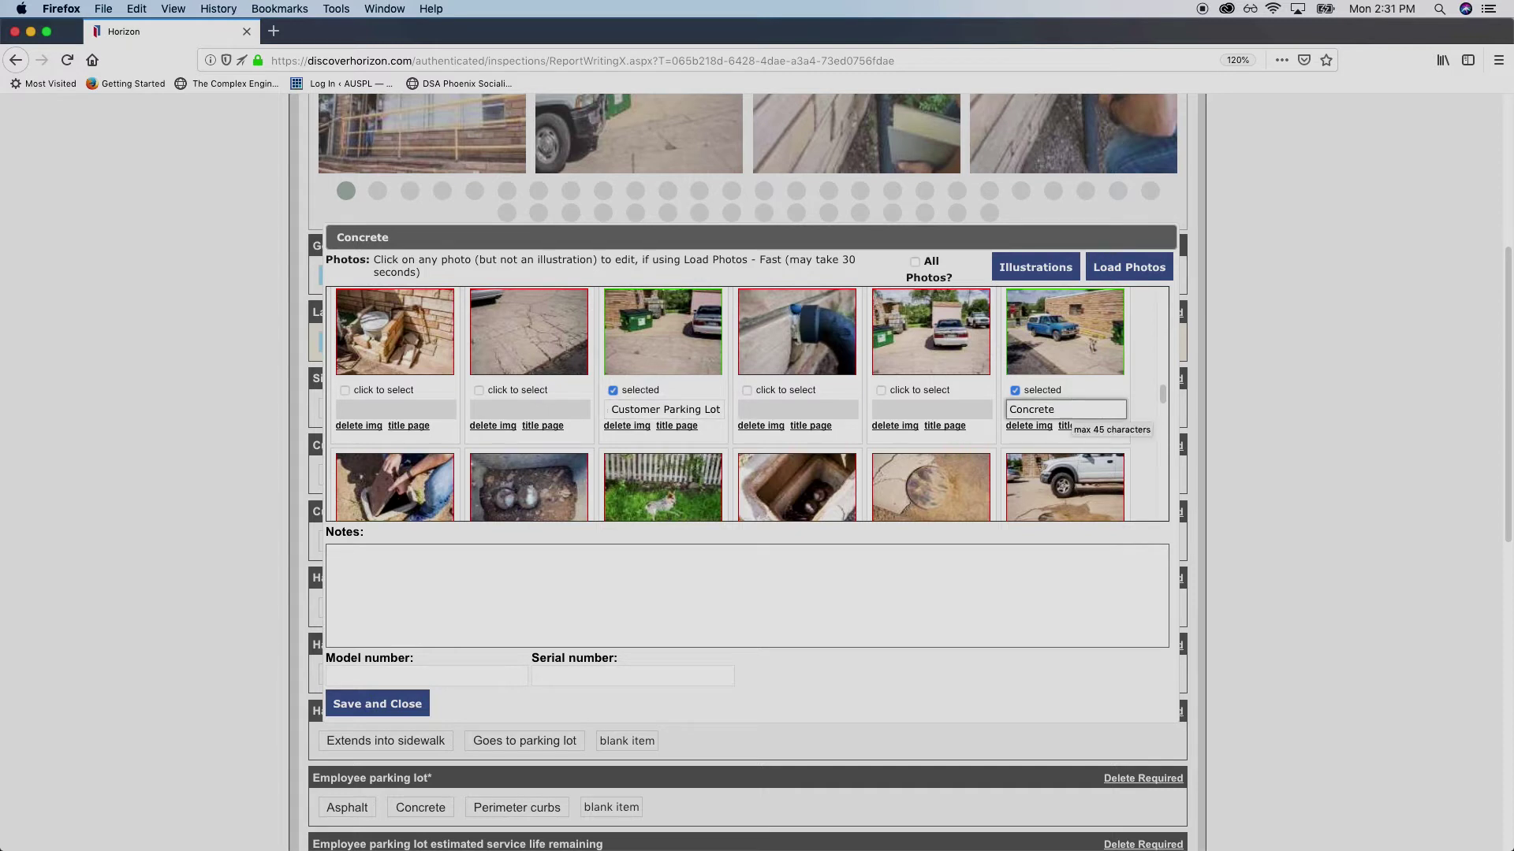
text(Parkin)
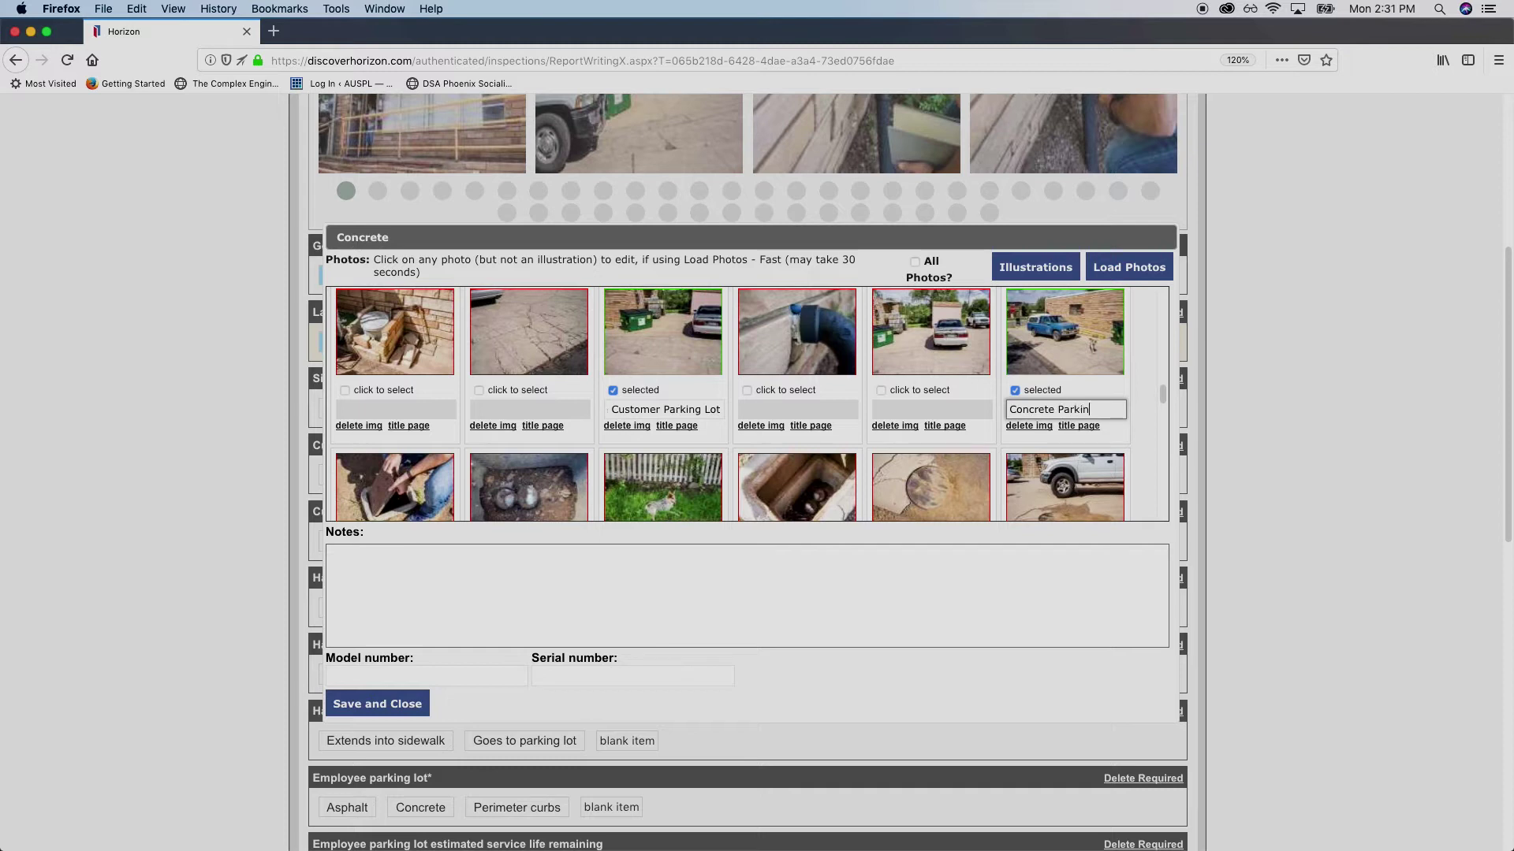
text(g Lot (Cntd) (West wal)
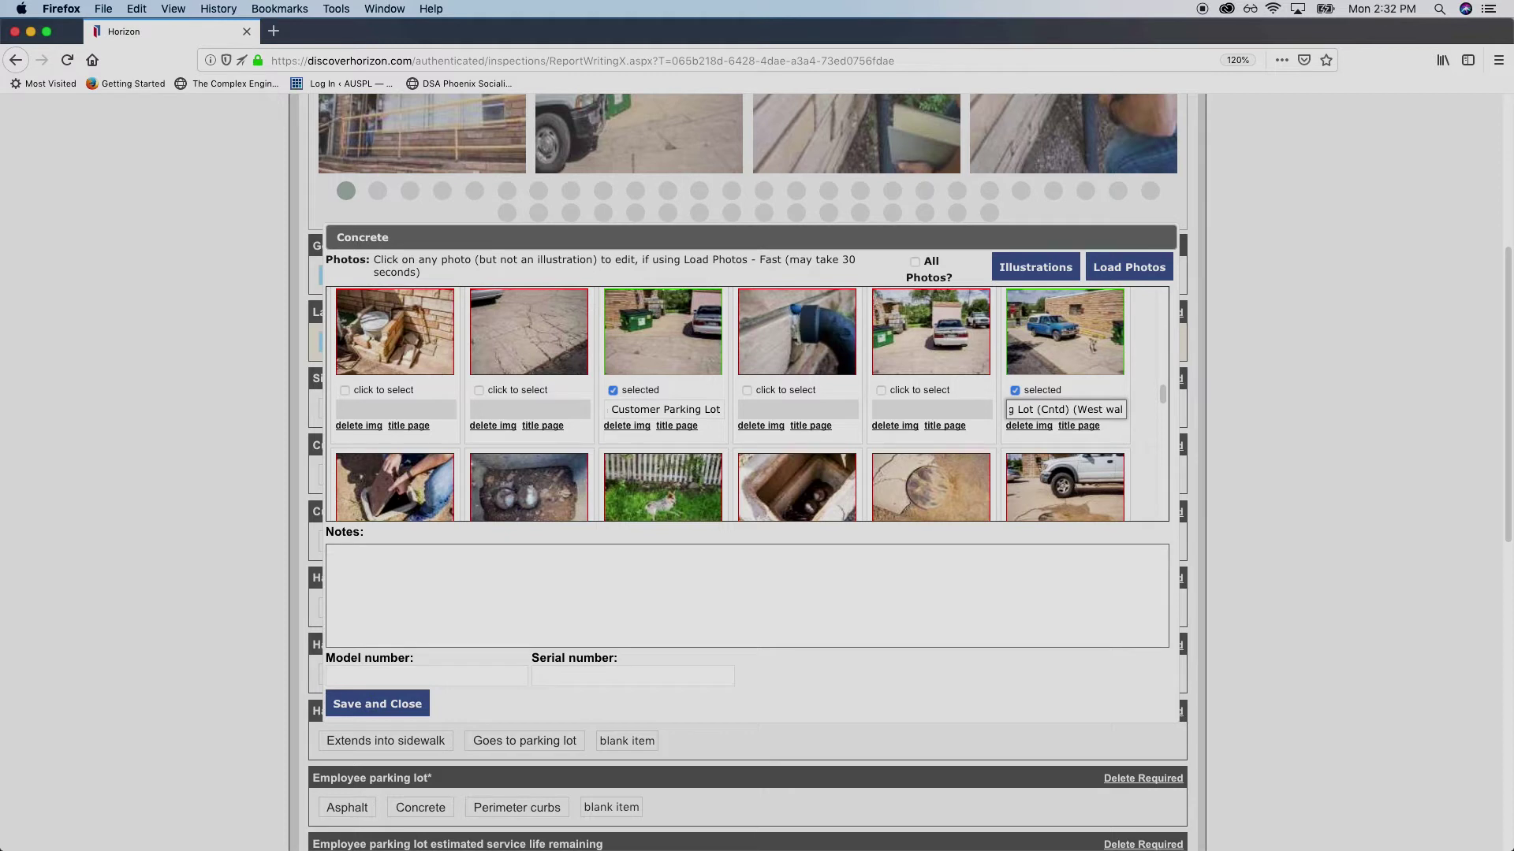
key(BackSpace)
key(BackSpace)
key(BackSpace)
text(view))
mouse_move(638, 485)
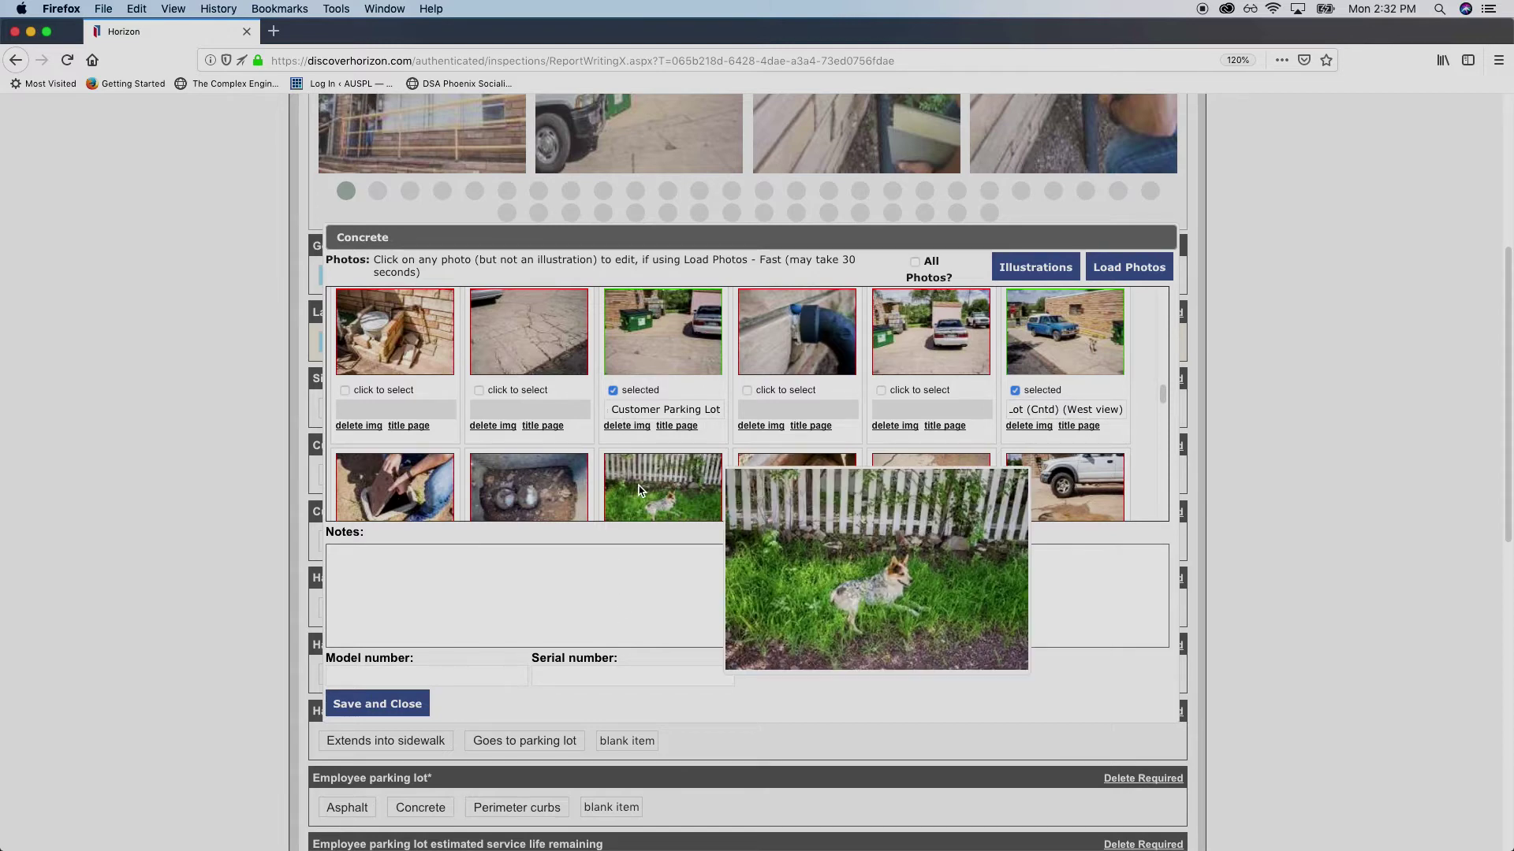
scroll(570, 418, down, 5)
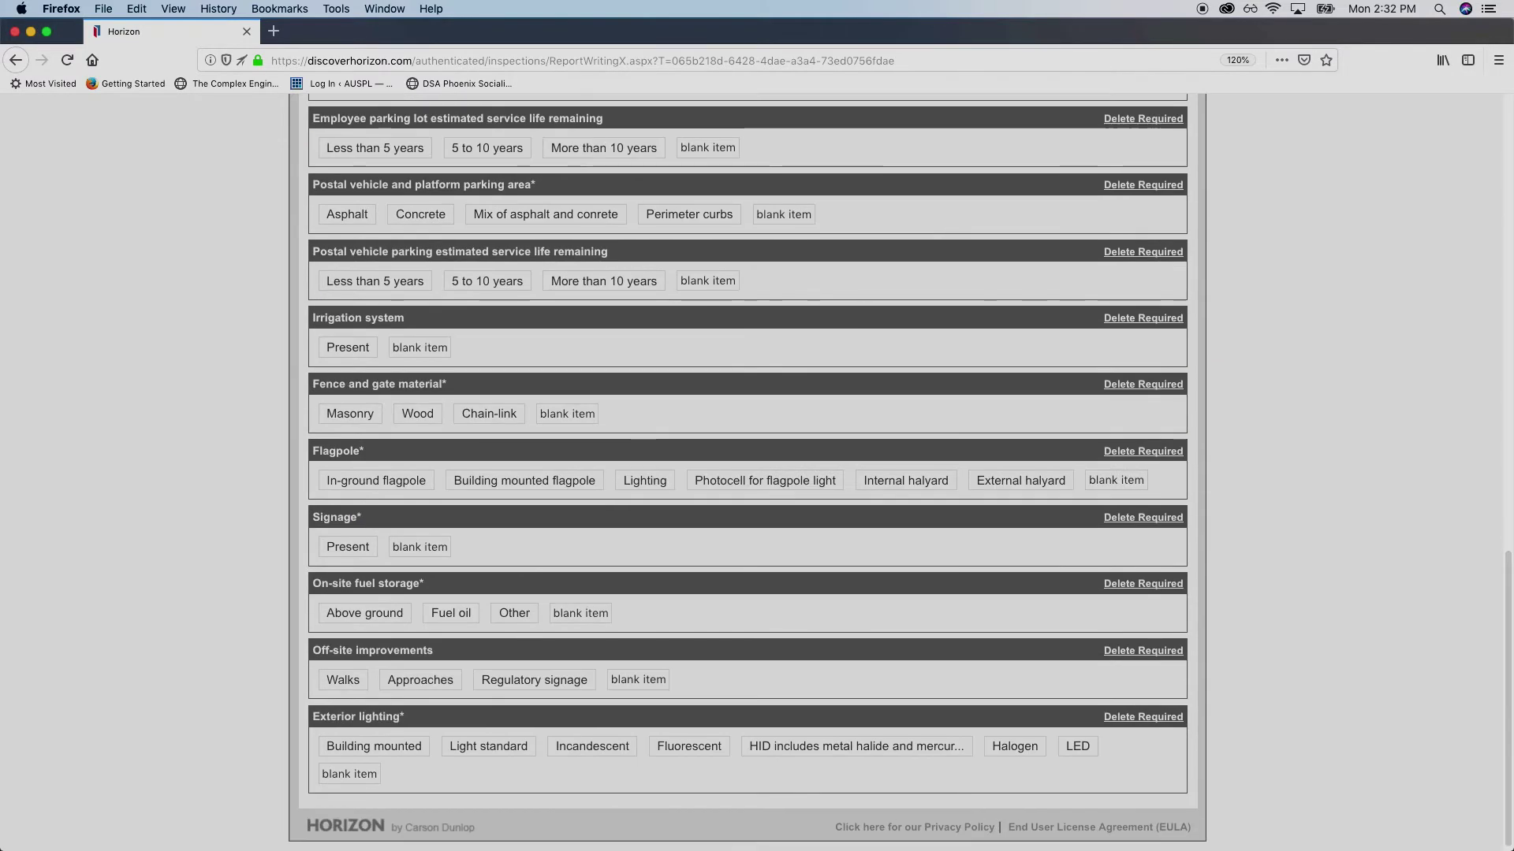
Write the note 'Concrete parking lot was in poor condition. Nearing end of functional life.'
scroll(570, 419, up, 7)
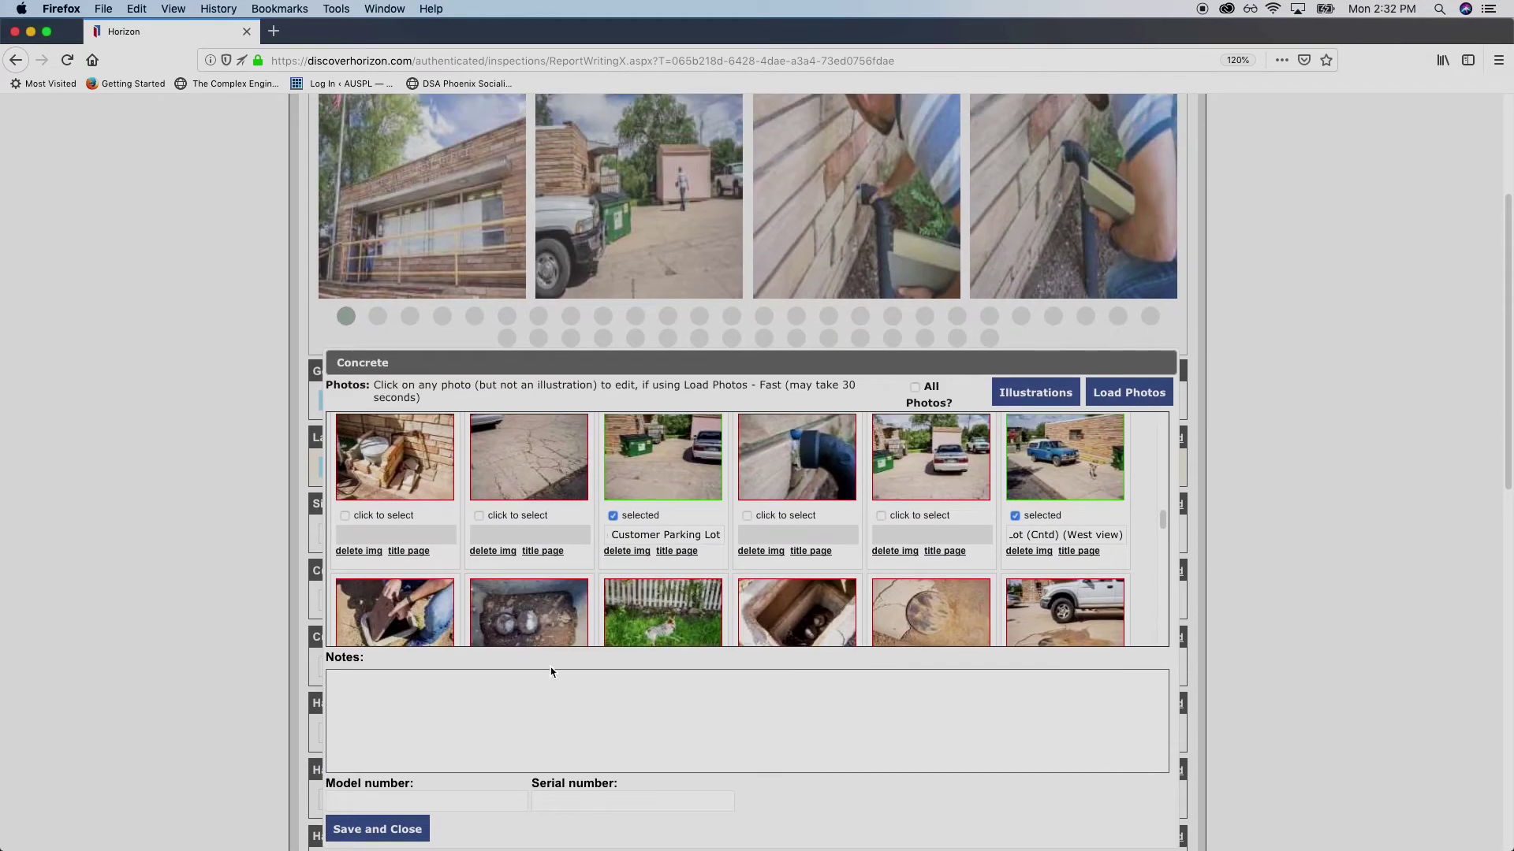
scroll(584, 654, down, 2)
click(626, 626)
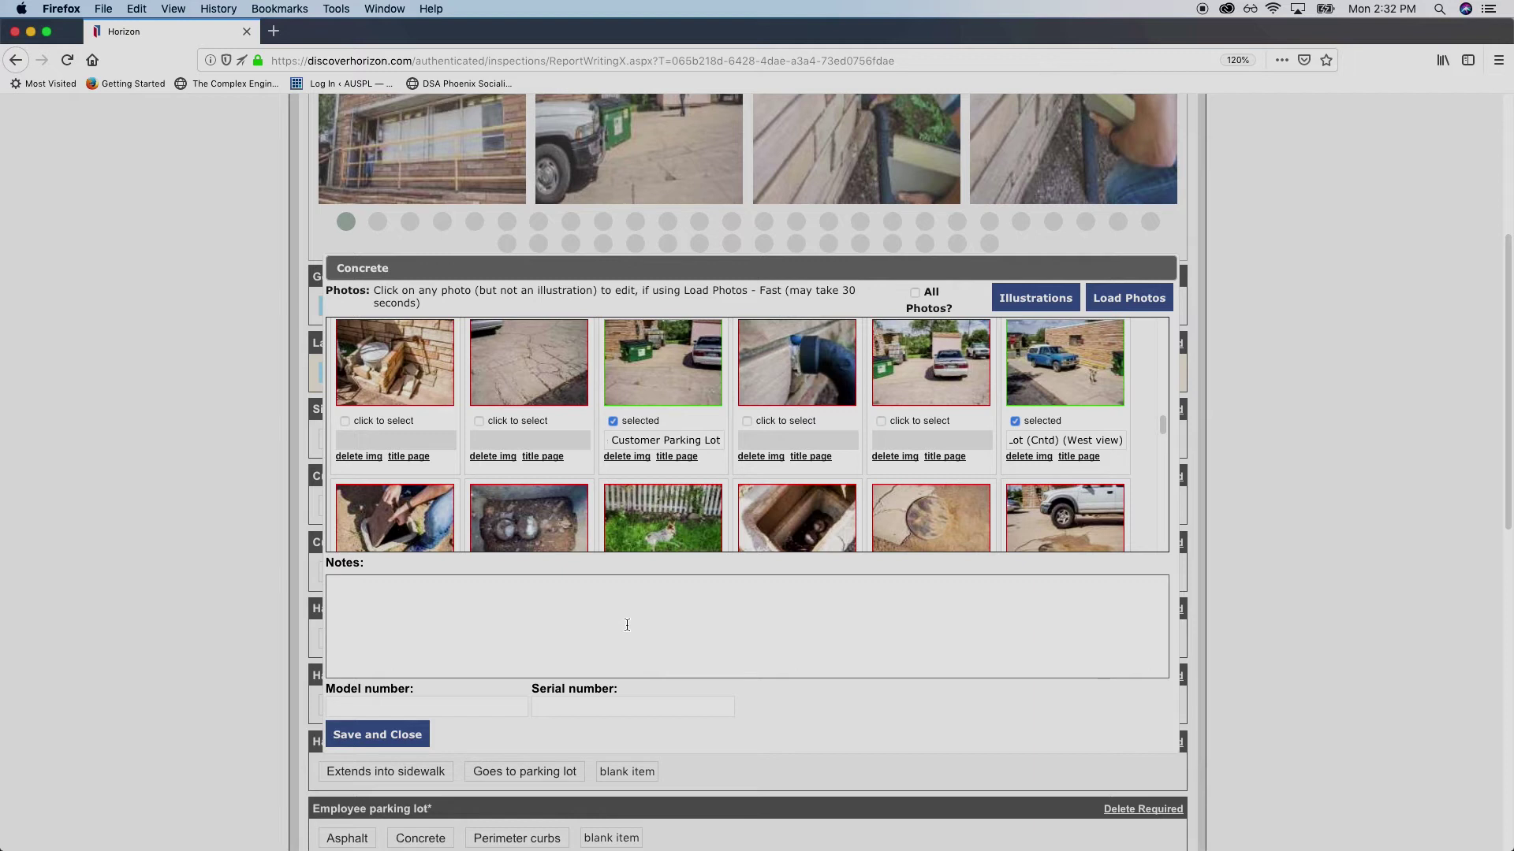
text(ACo)
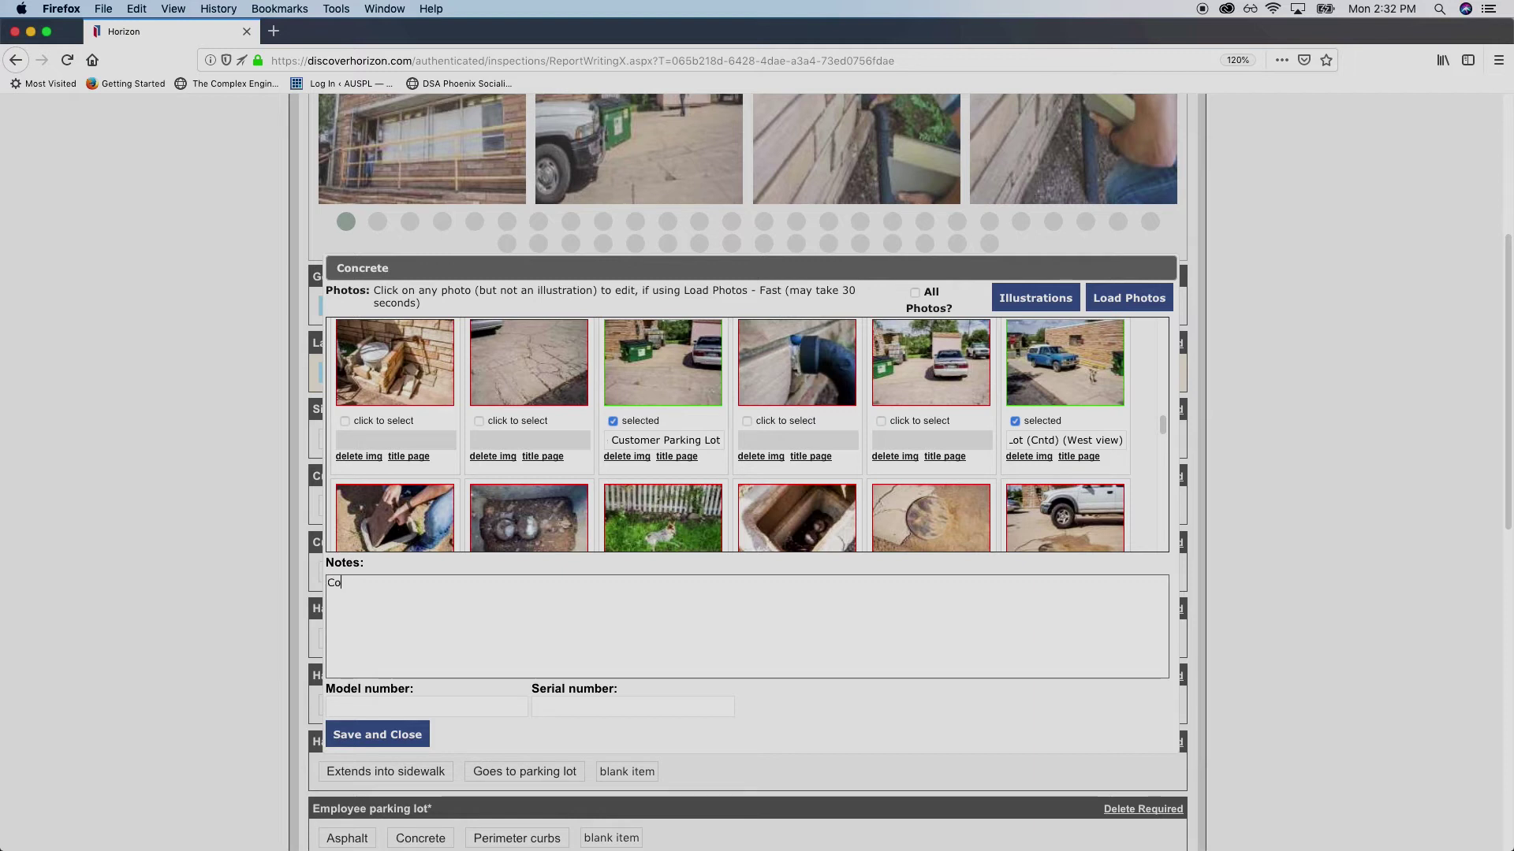
text(ncrete parking lot wa)
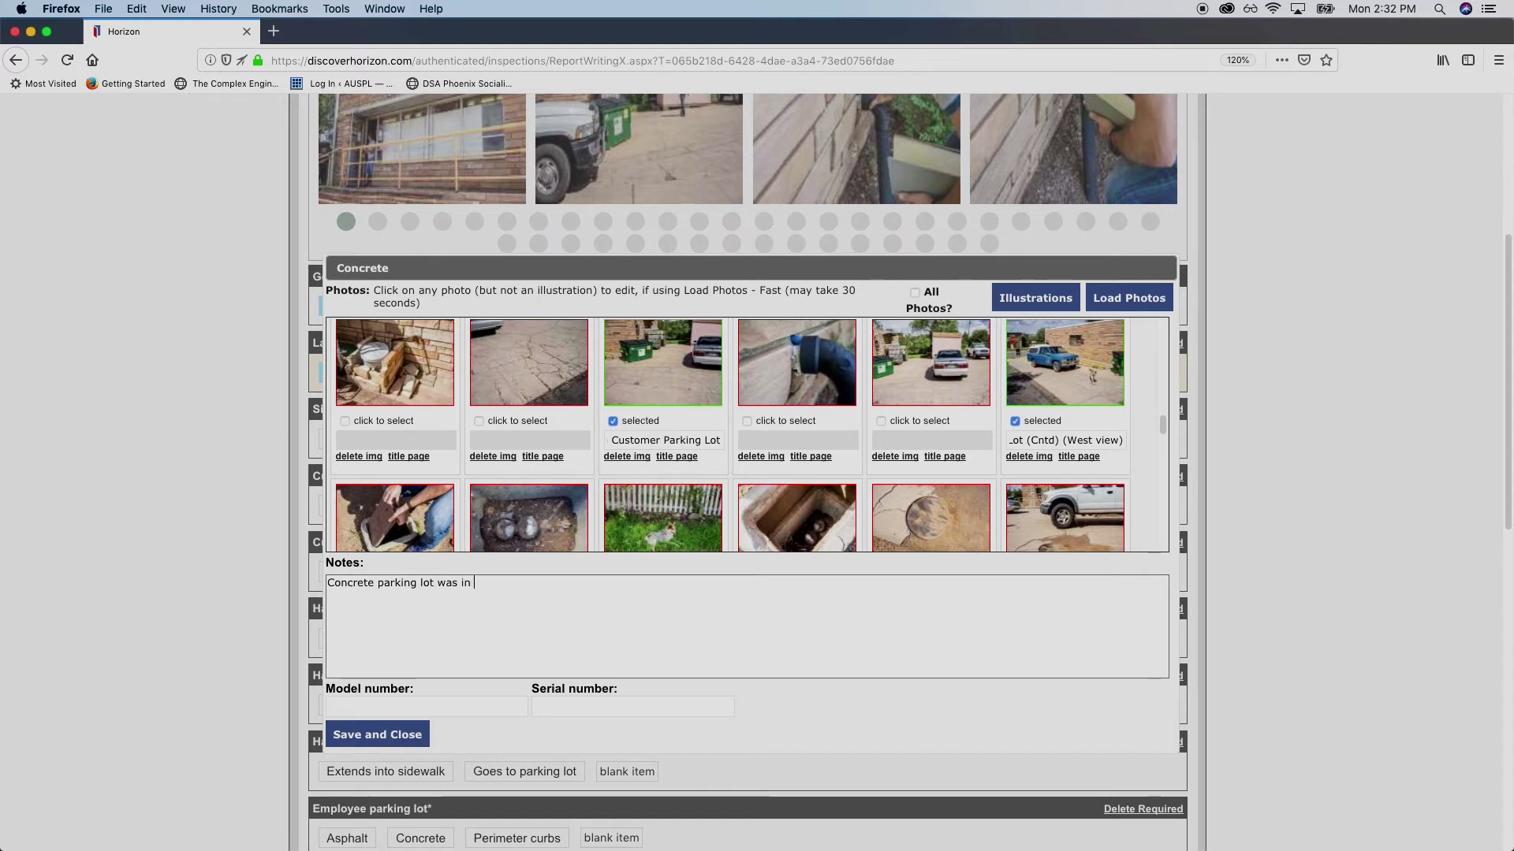
text(s in poor condition)
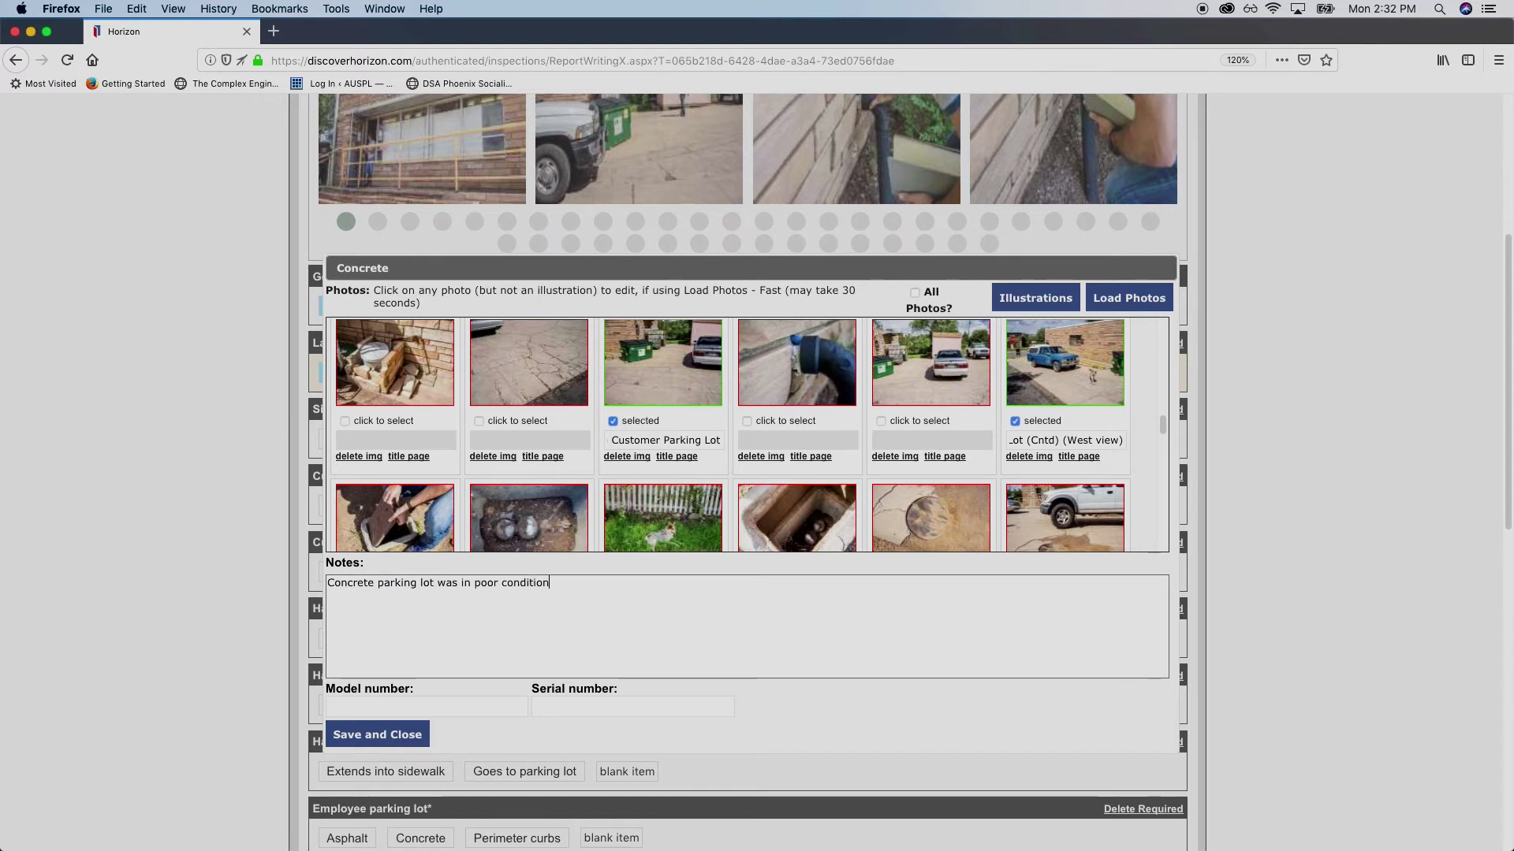
text(. Nearing )
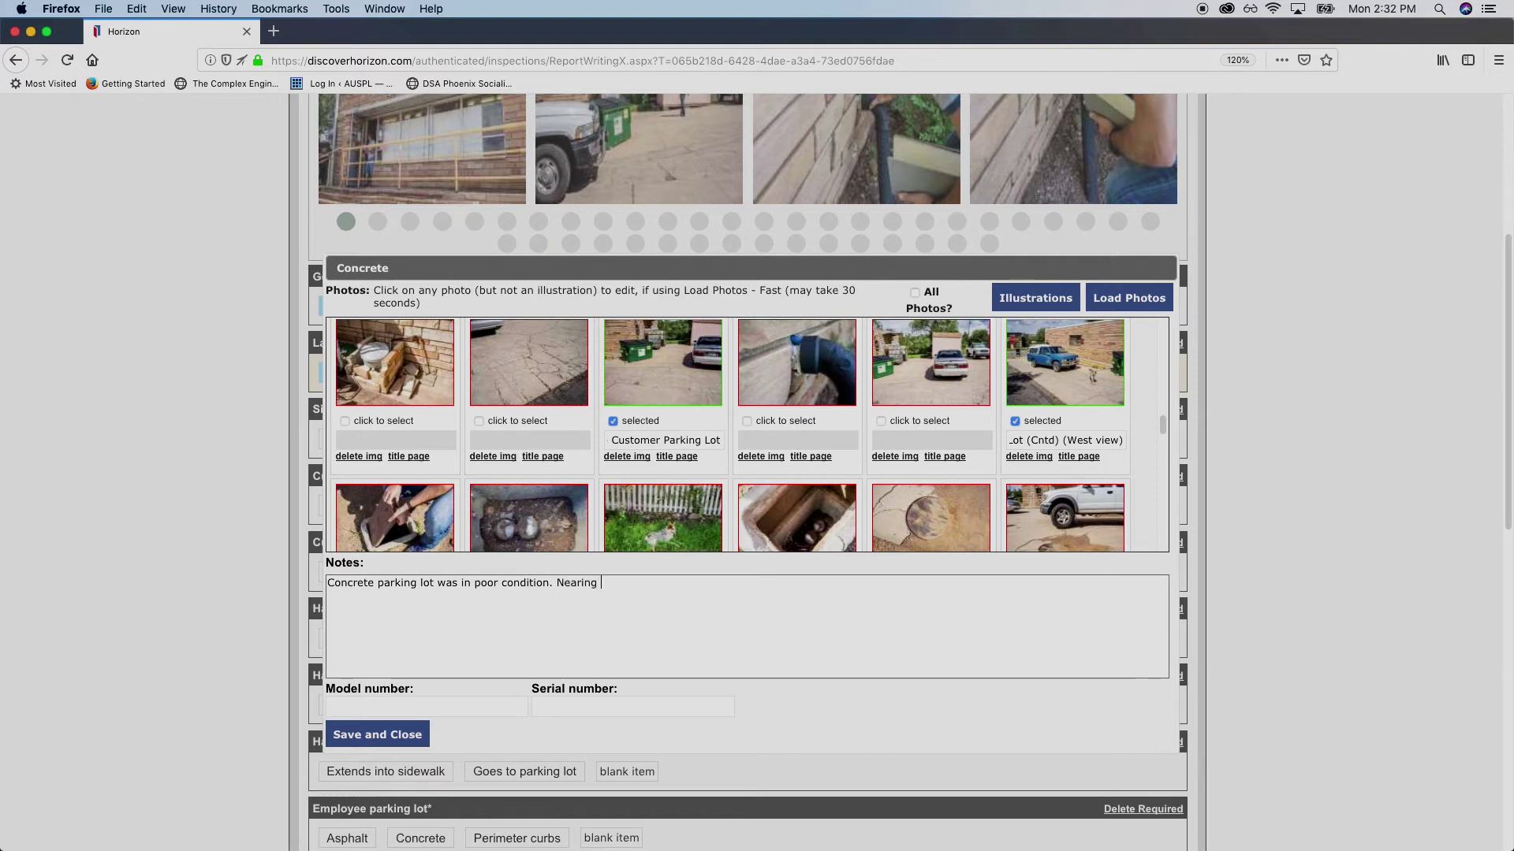
text(u)
key(BackSpace)
text(end of functional )
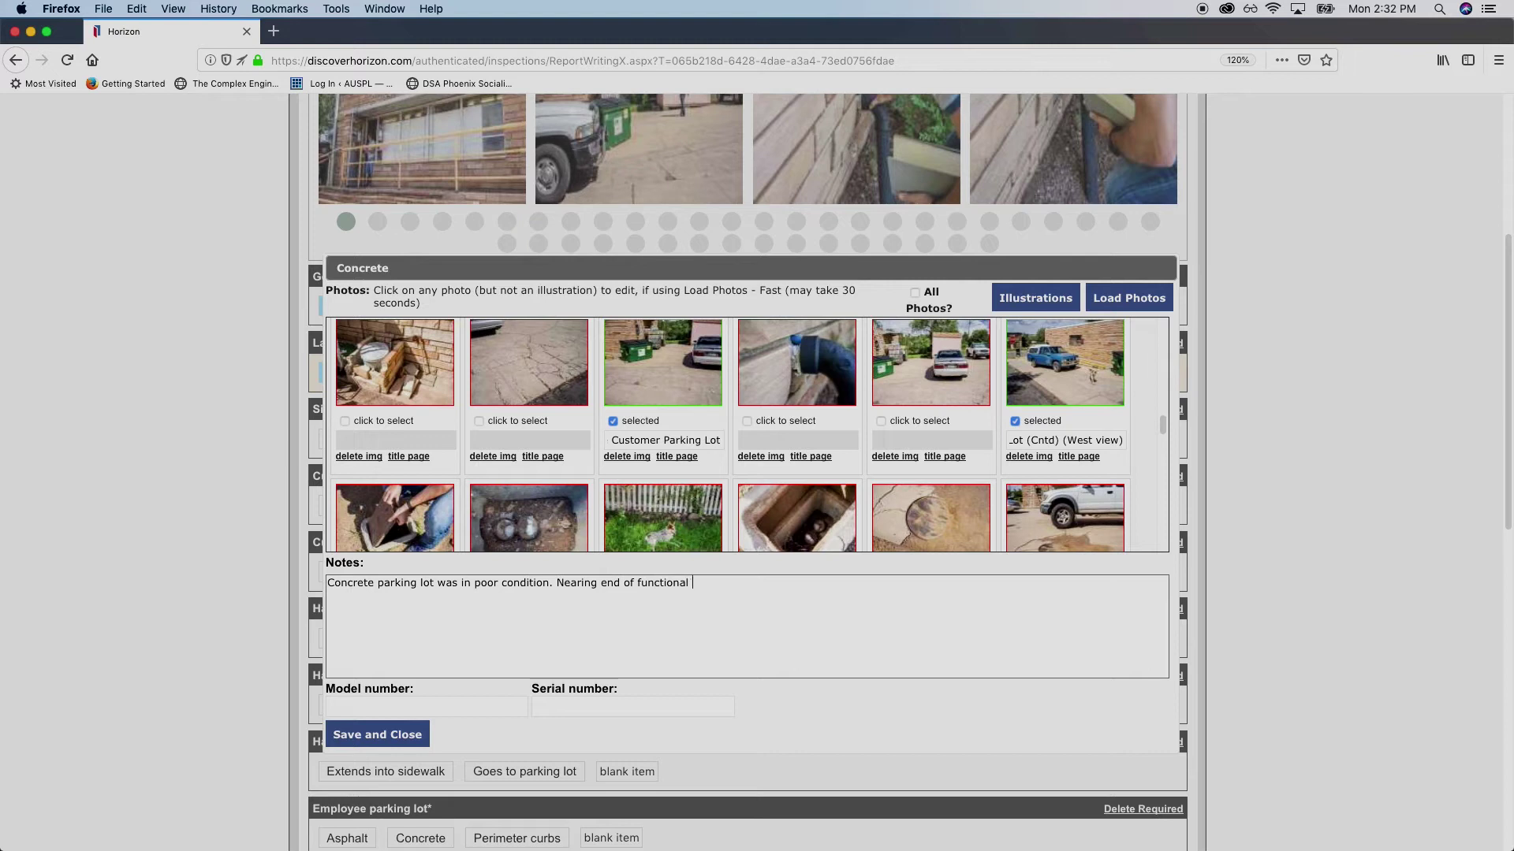
text(life.)
Review the Concrete note text and save and close the editor
drag(723, 588, 470, 587)
click(484, 588)
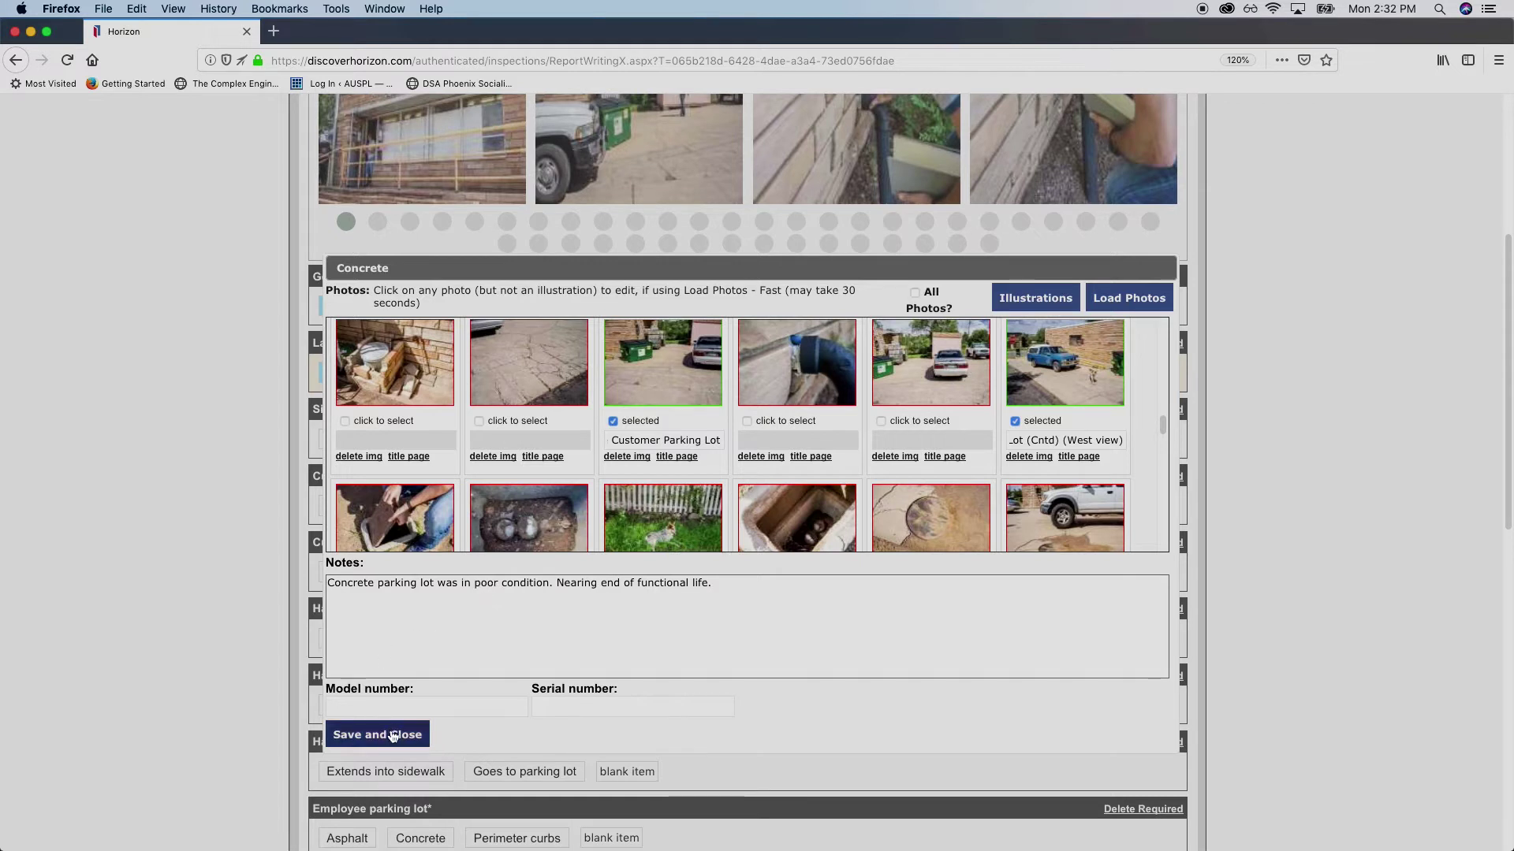
drag(716, 584, 508, 576)
click(507, 582)
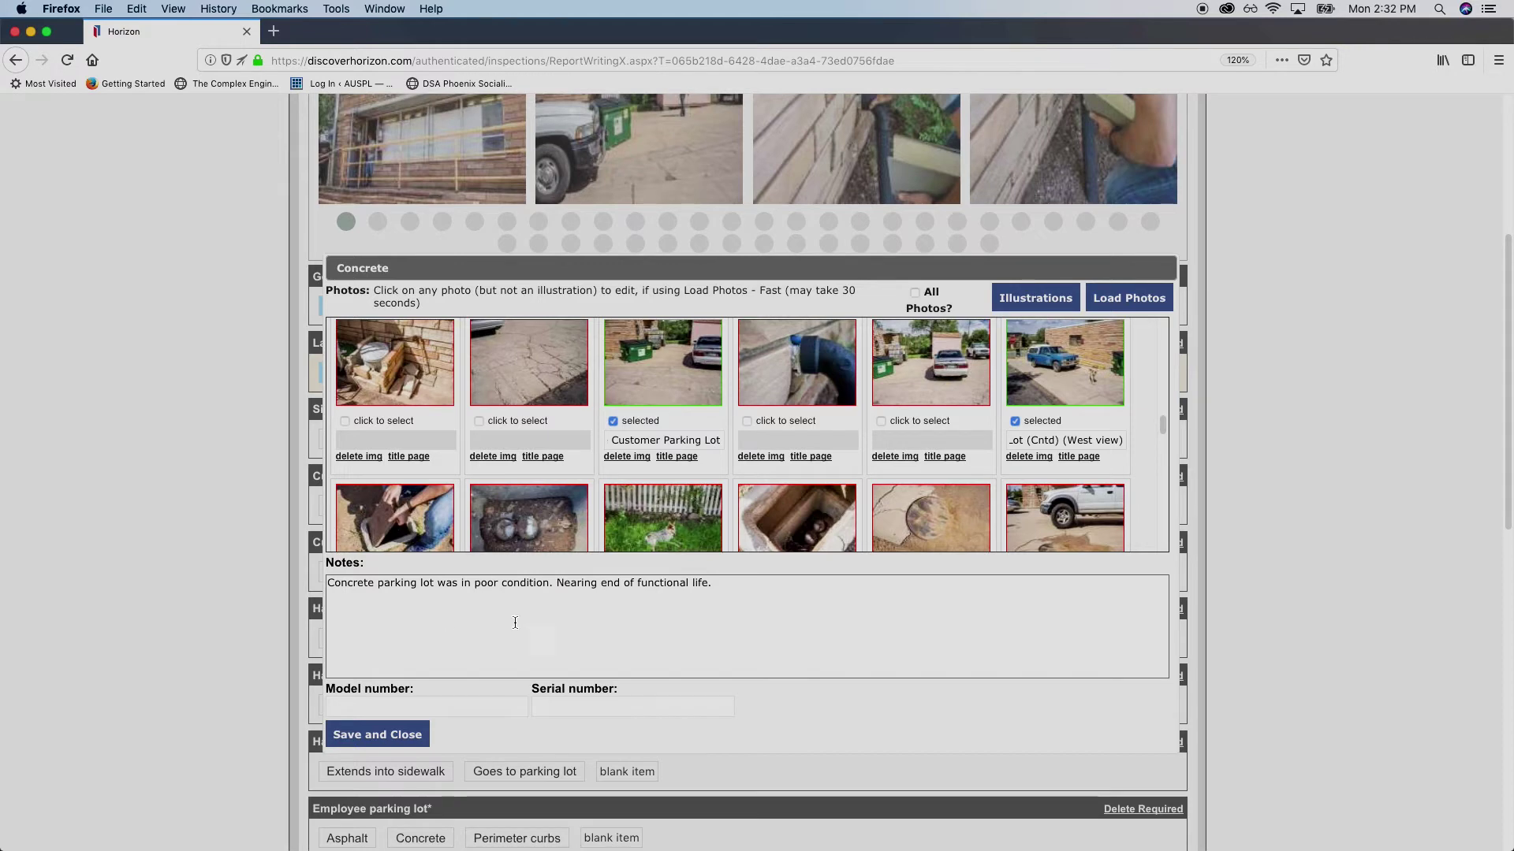
click(357, 734)
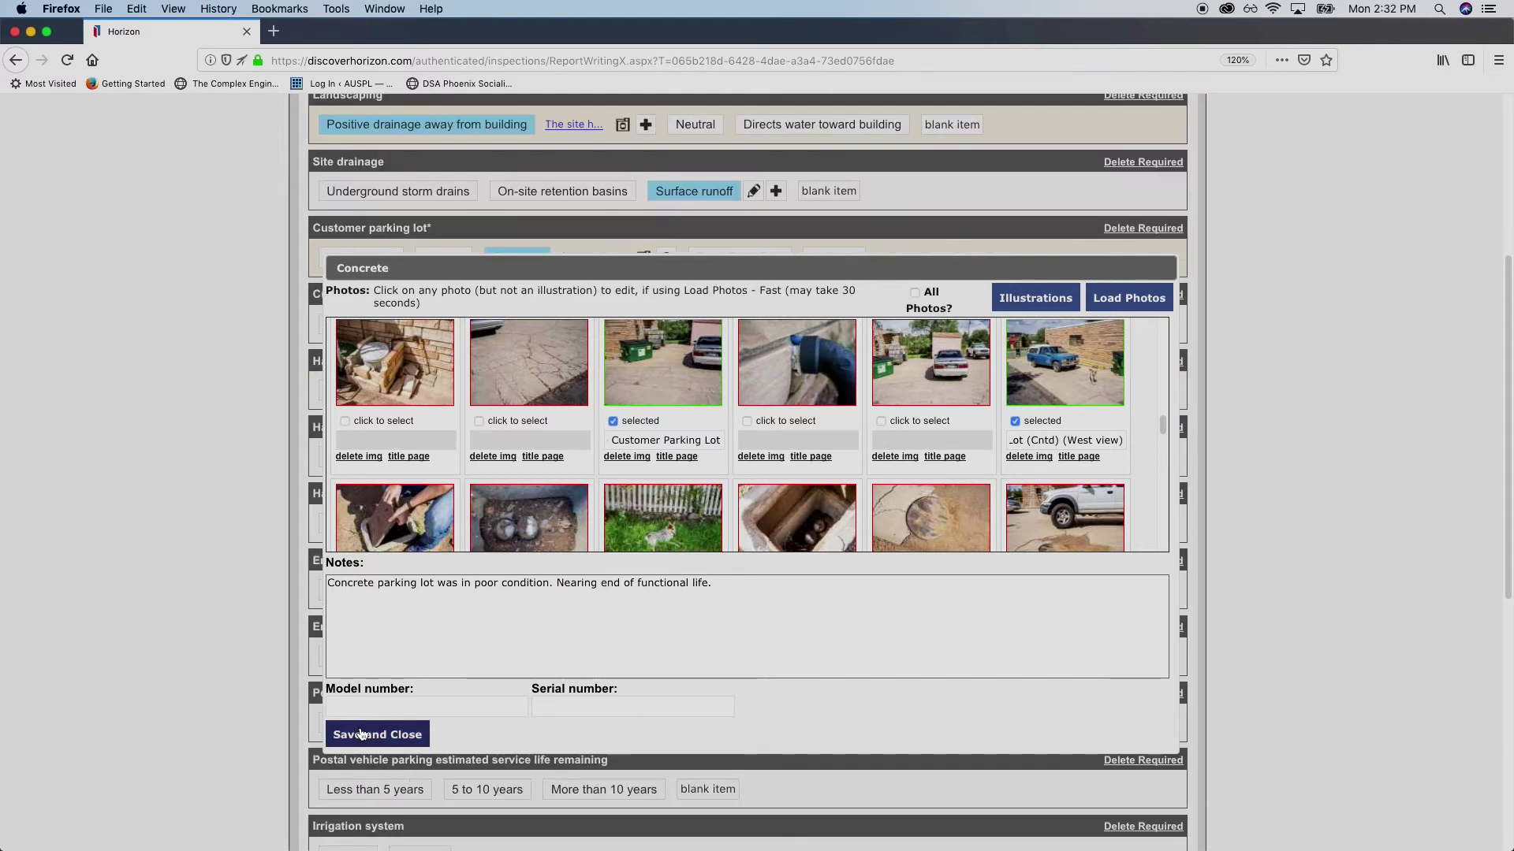
Mark Handicap parking as Maximum slope less than 2% and open that finding's photos and notes
scroll(220, 354, up, 5)
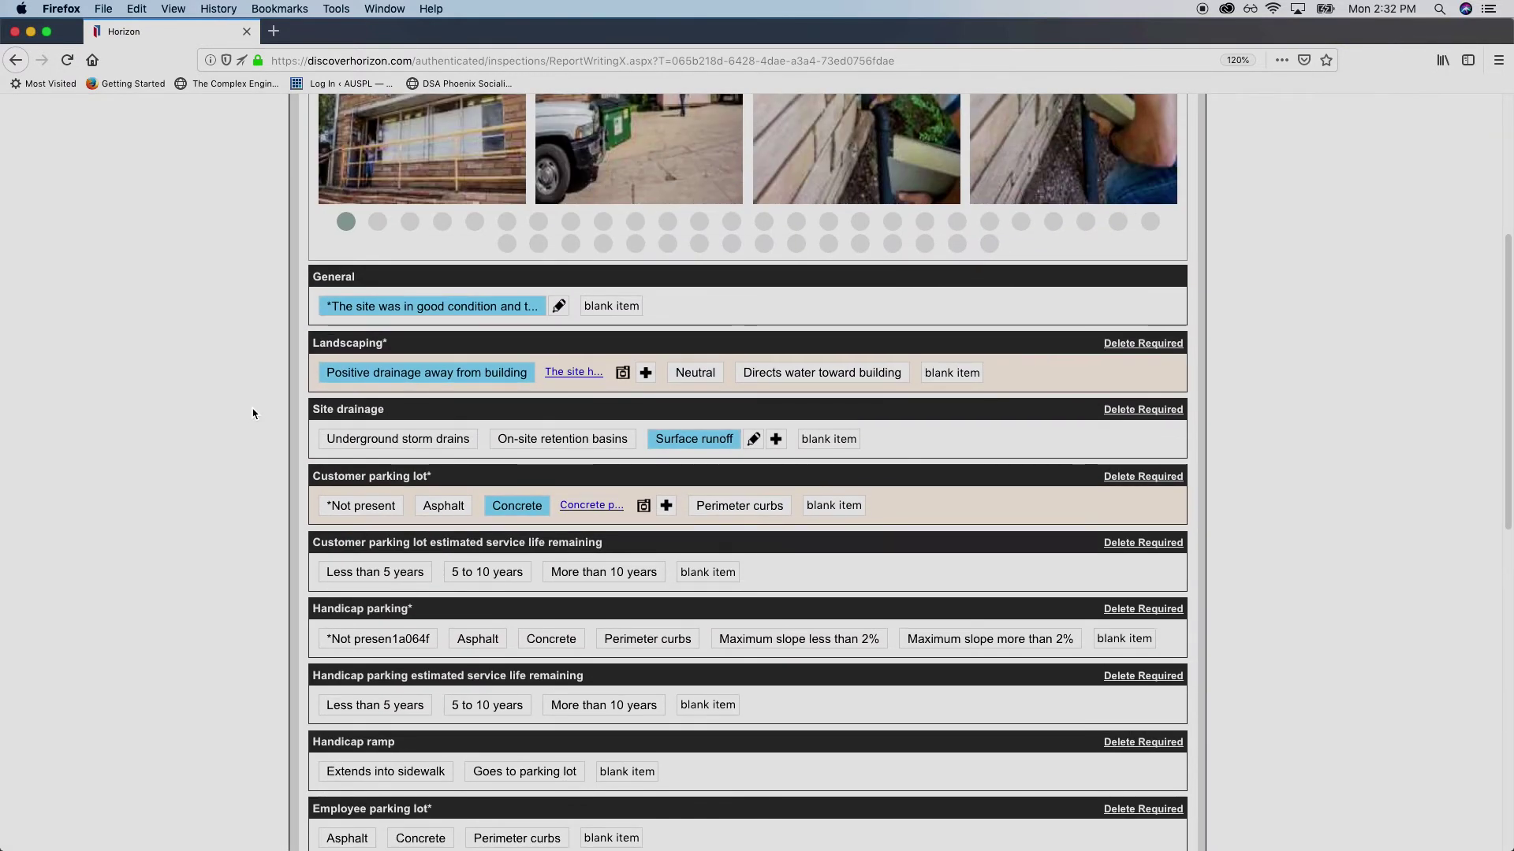
scroll(254, 413, down, 1)
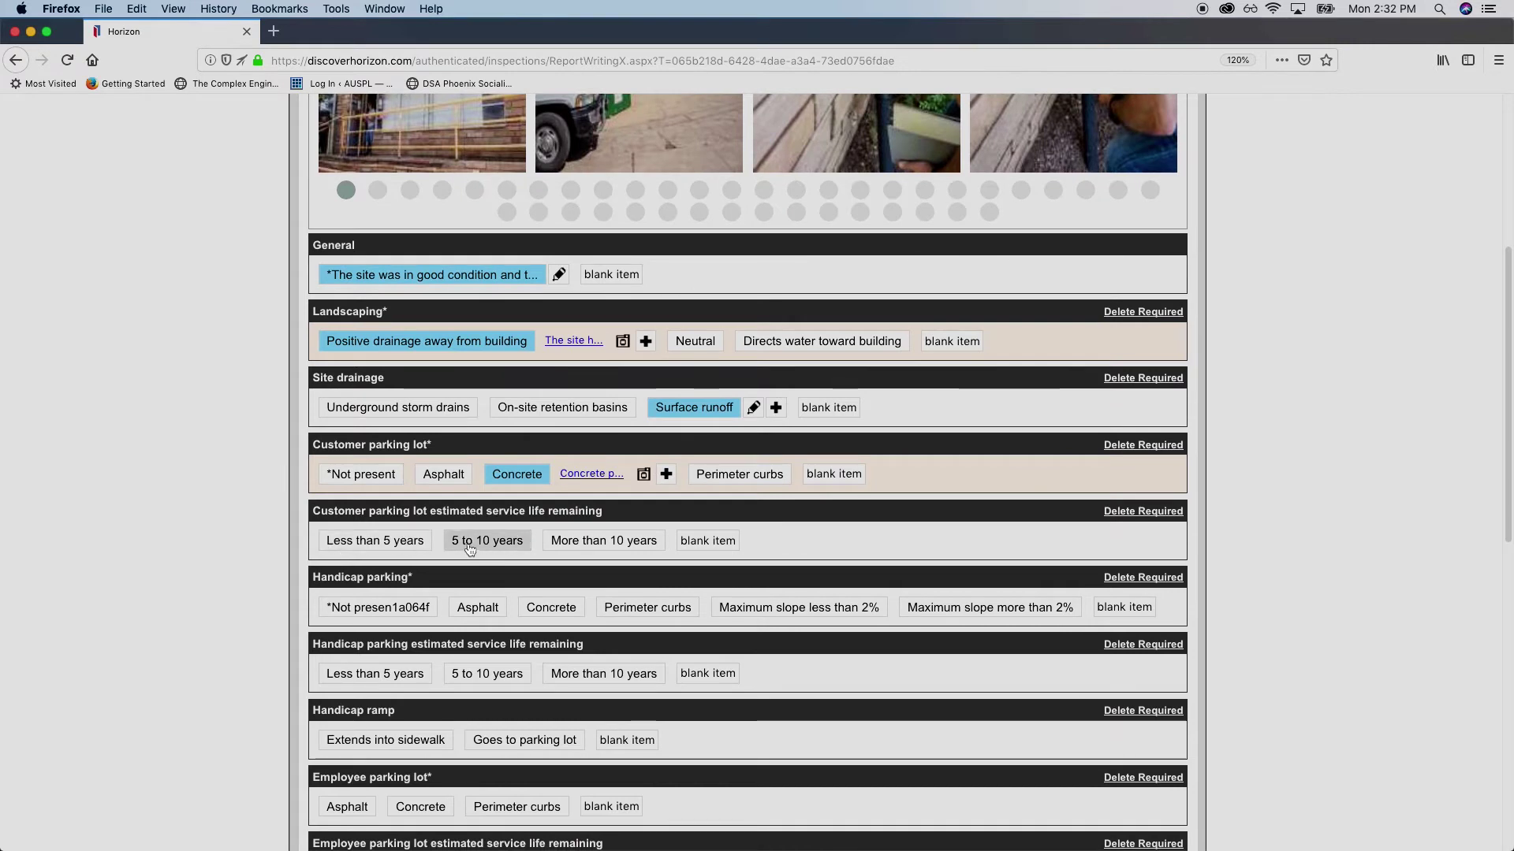
scroll(260, 540, down, 3)
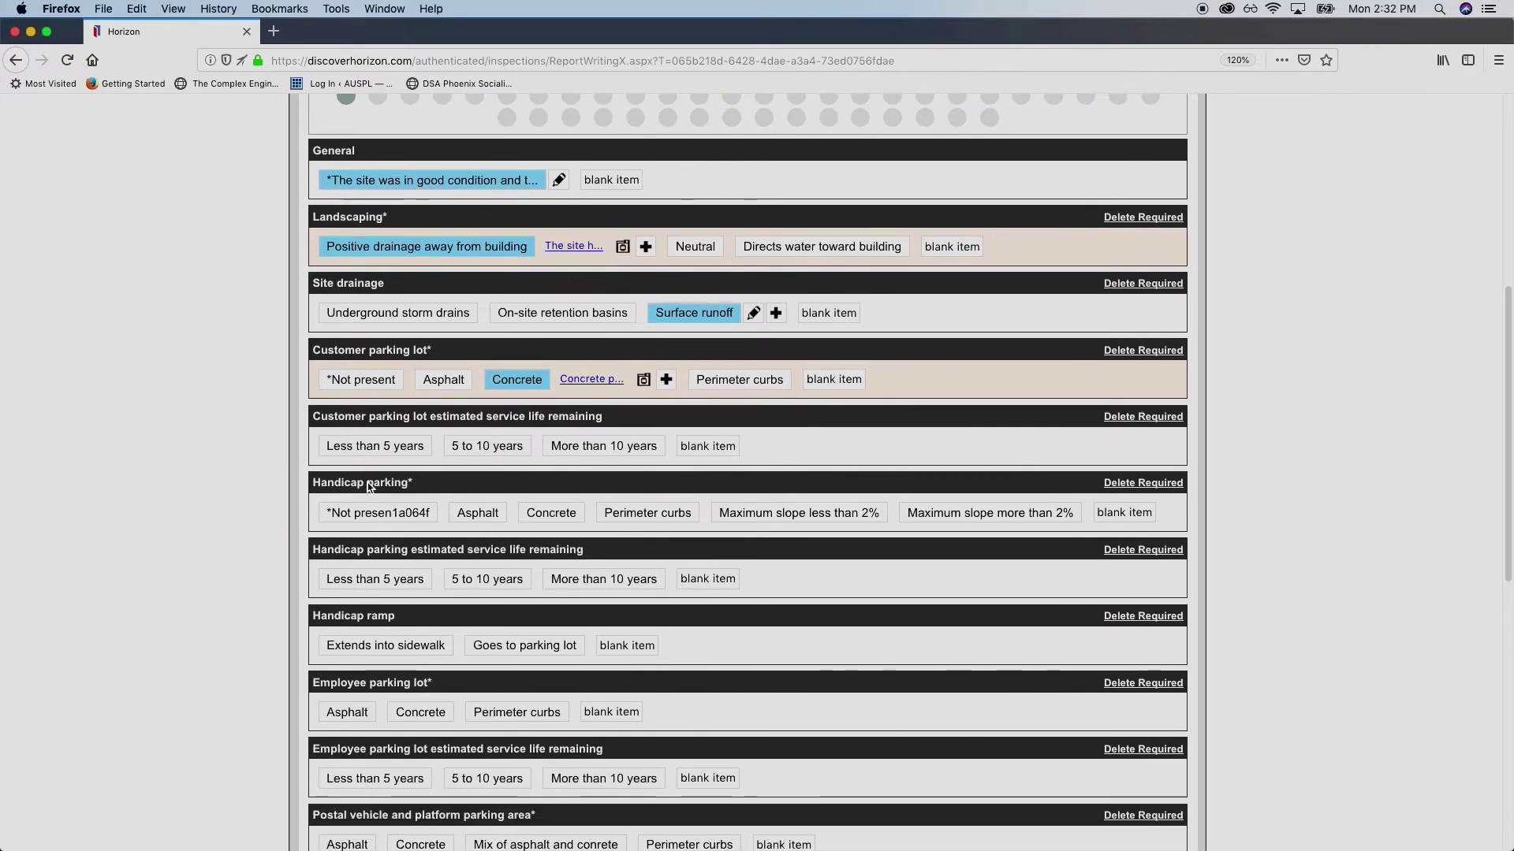
scroll(442, 484, down, 1)
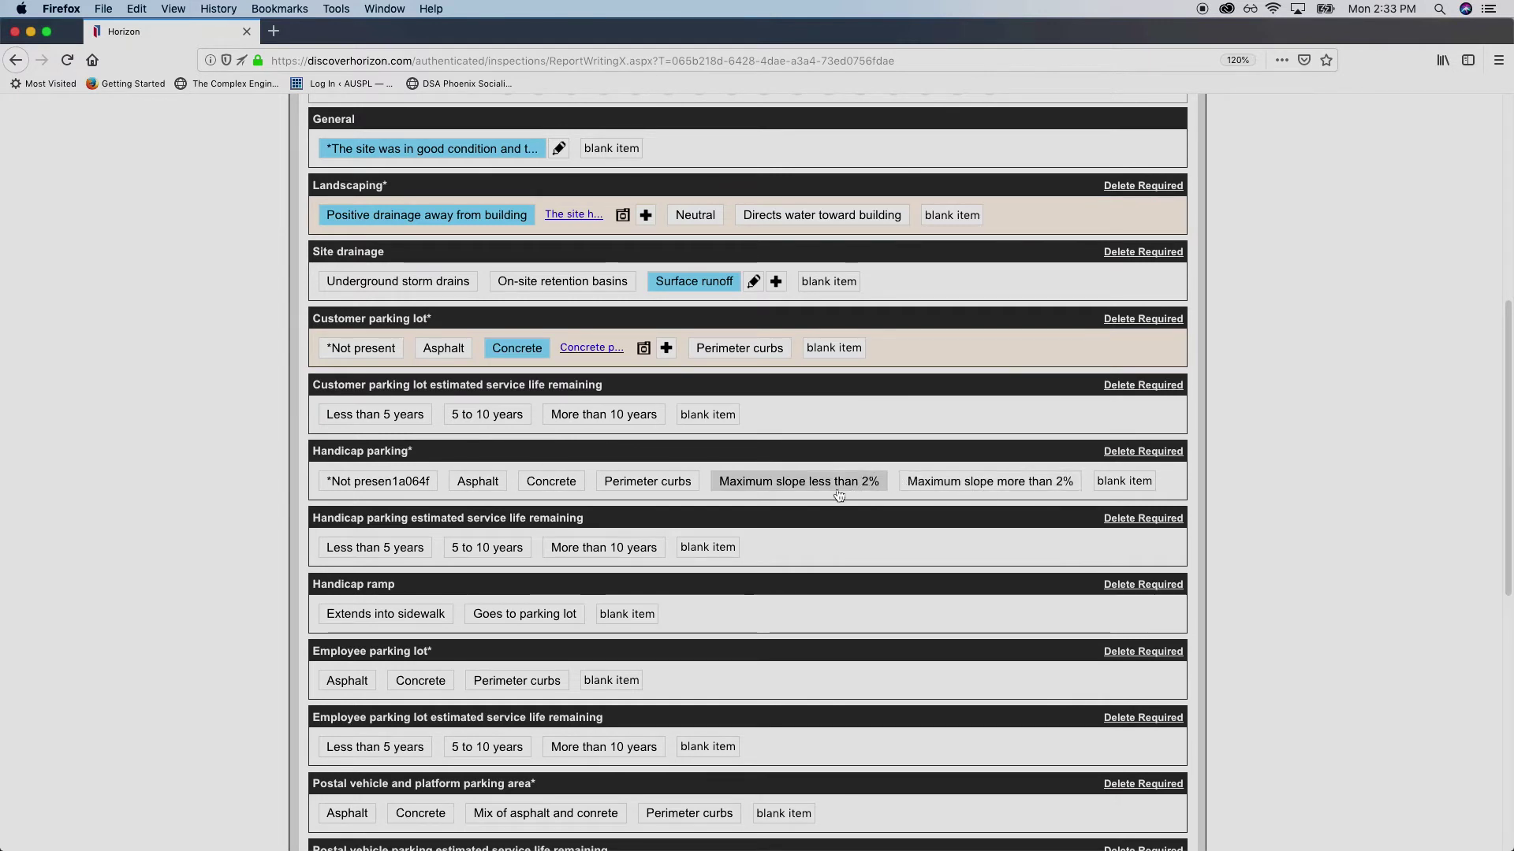
click(841, 484)
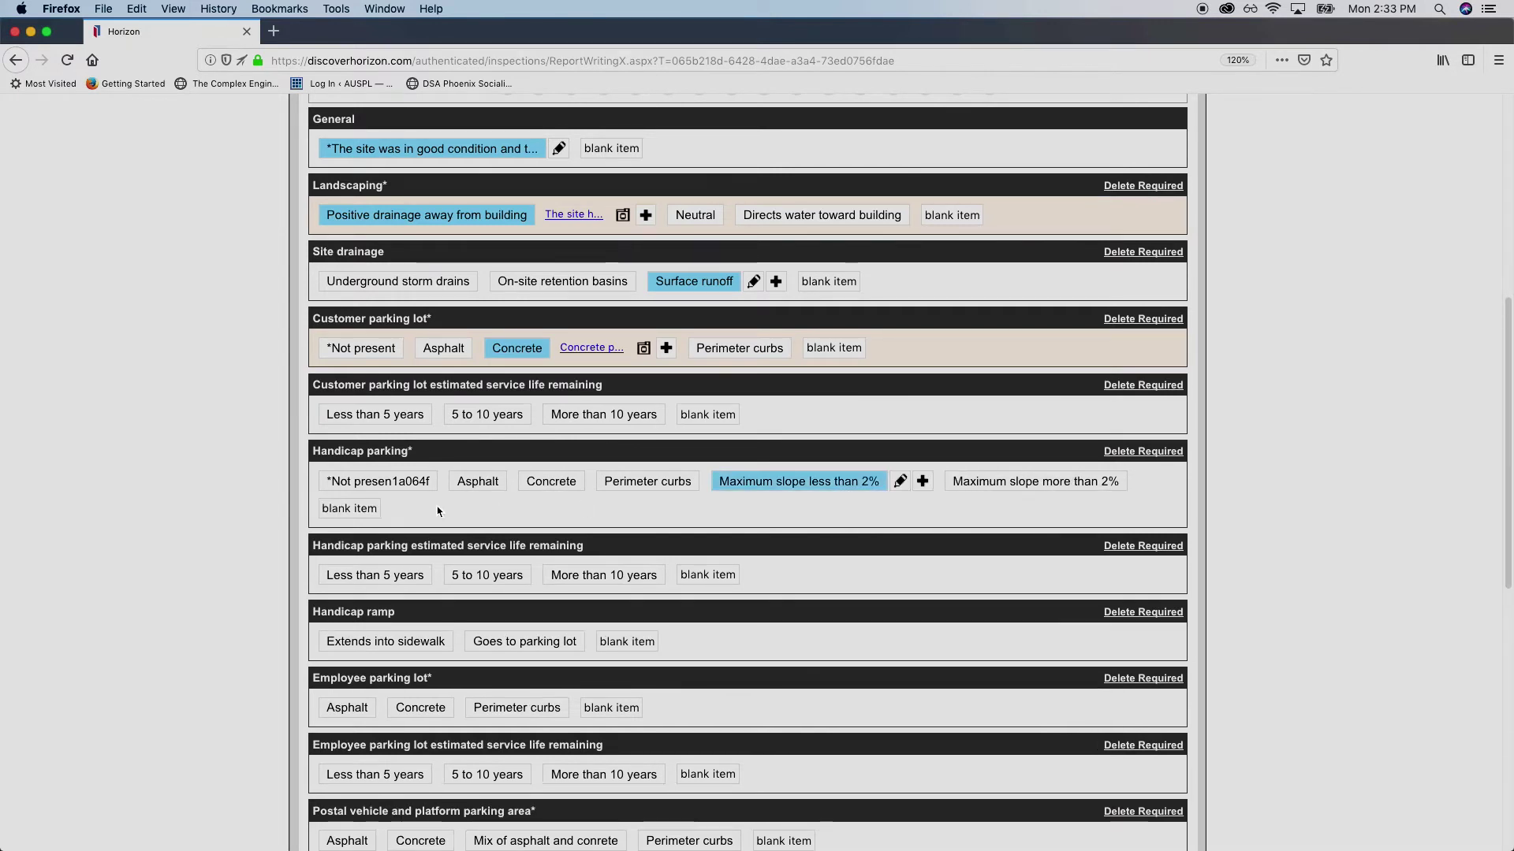
click(900, 482)
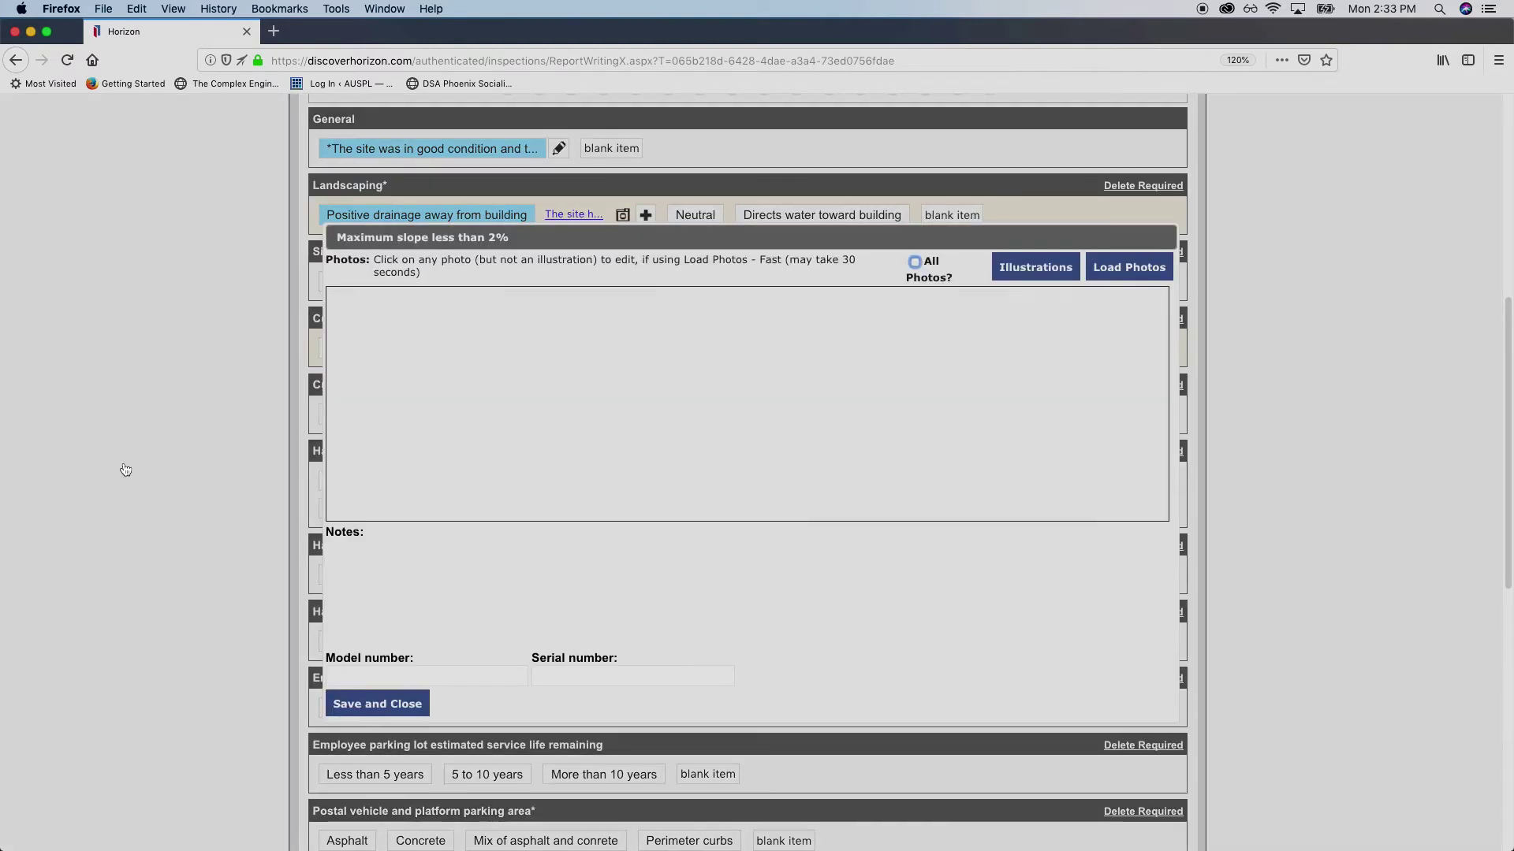
Attach the yellow phone photo and start its caption with 'Handicap Ramp'
scroll(683, 402, down, 3)
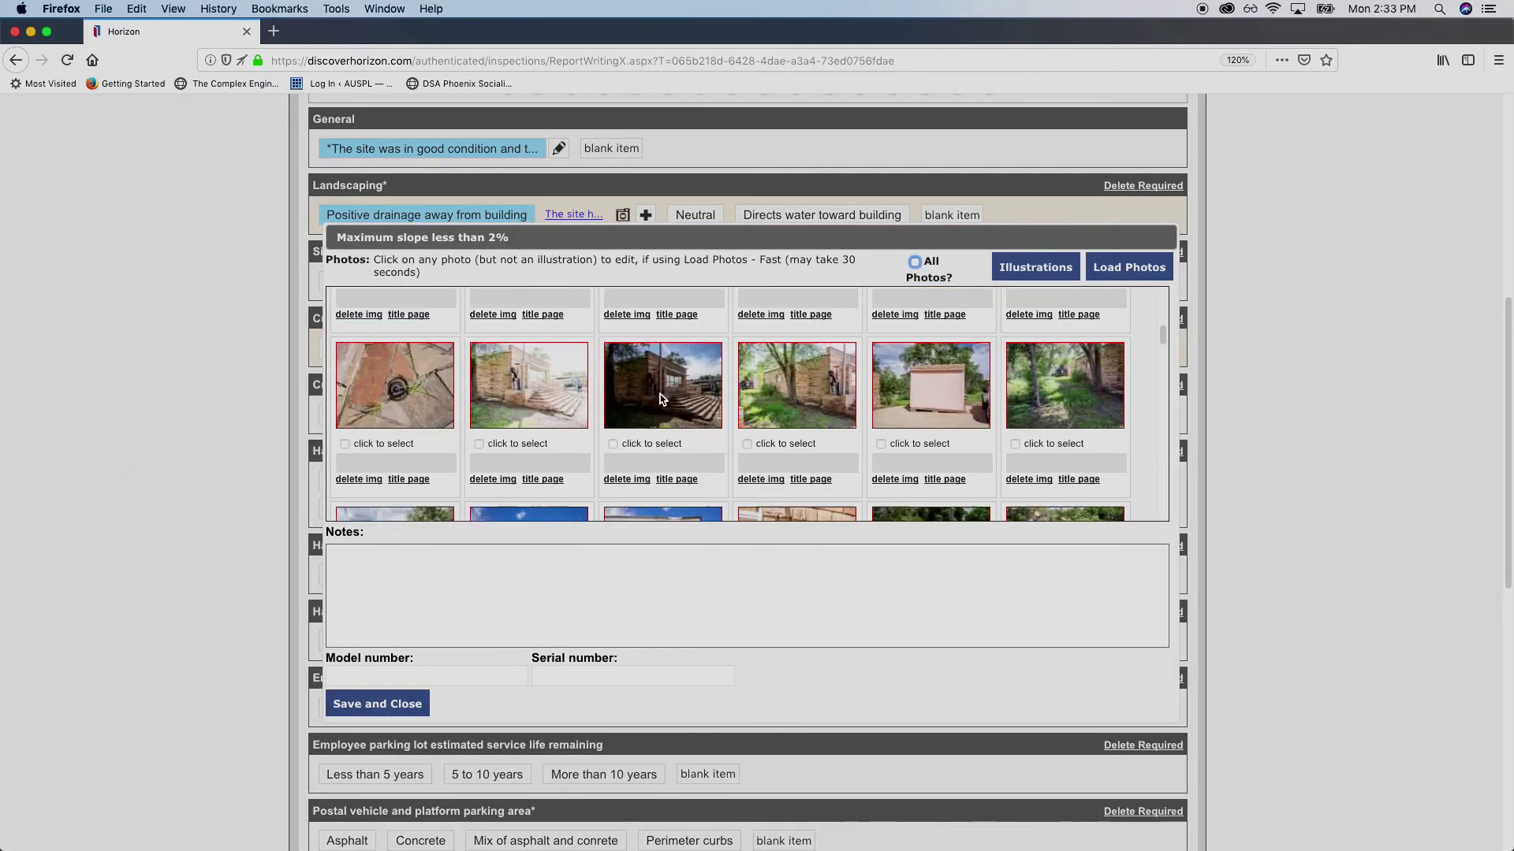
scroll(684, 404, down, 2)
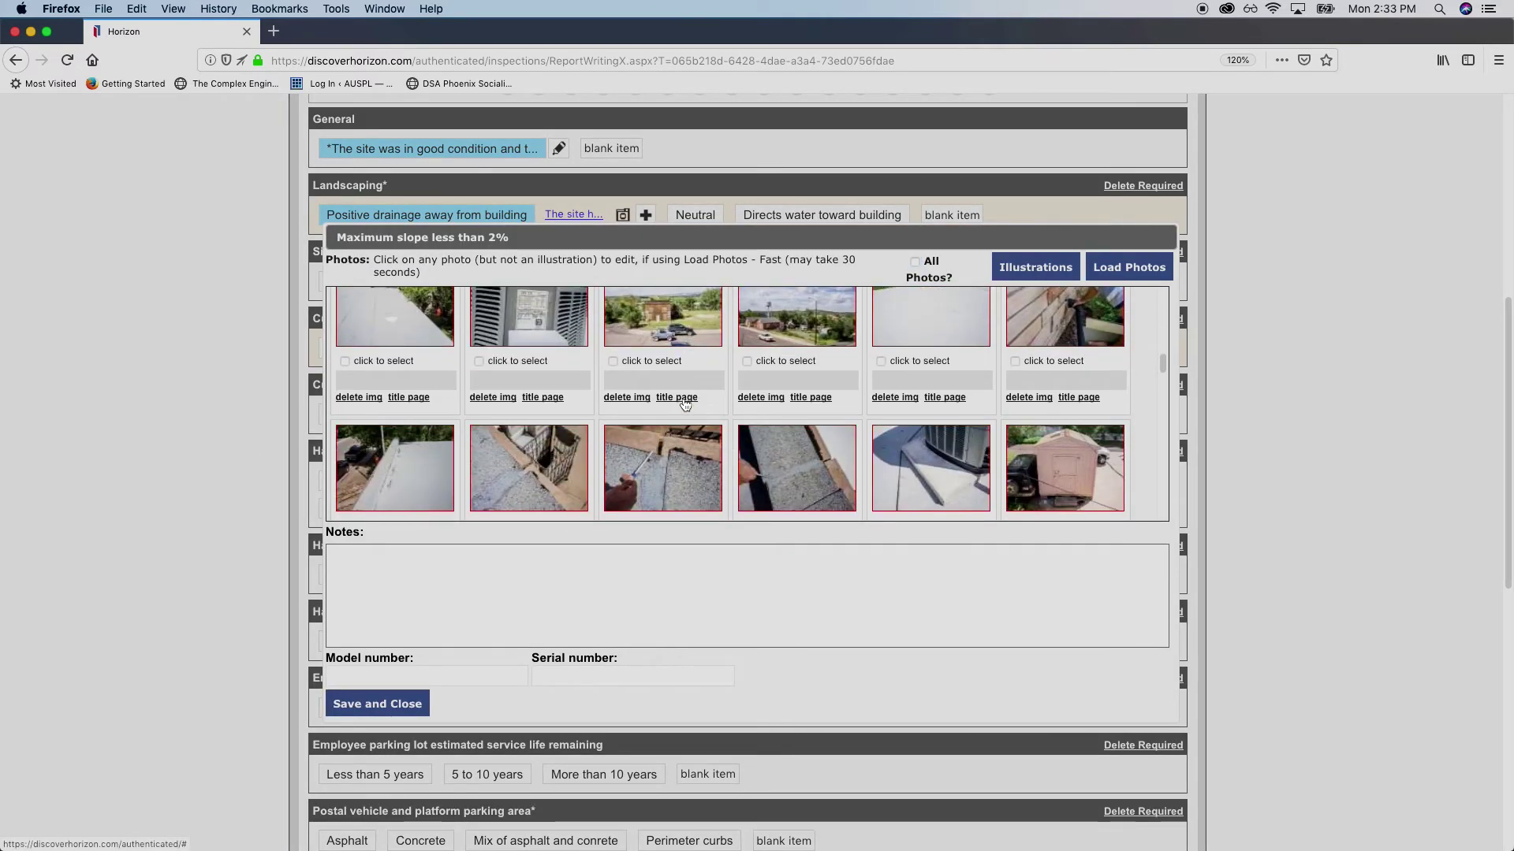
scroll(683, 403, down, 2)
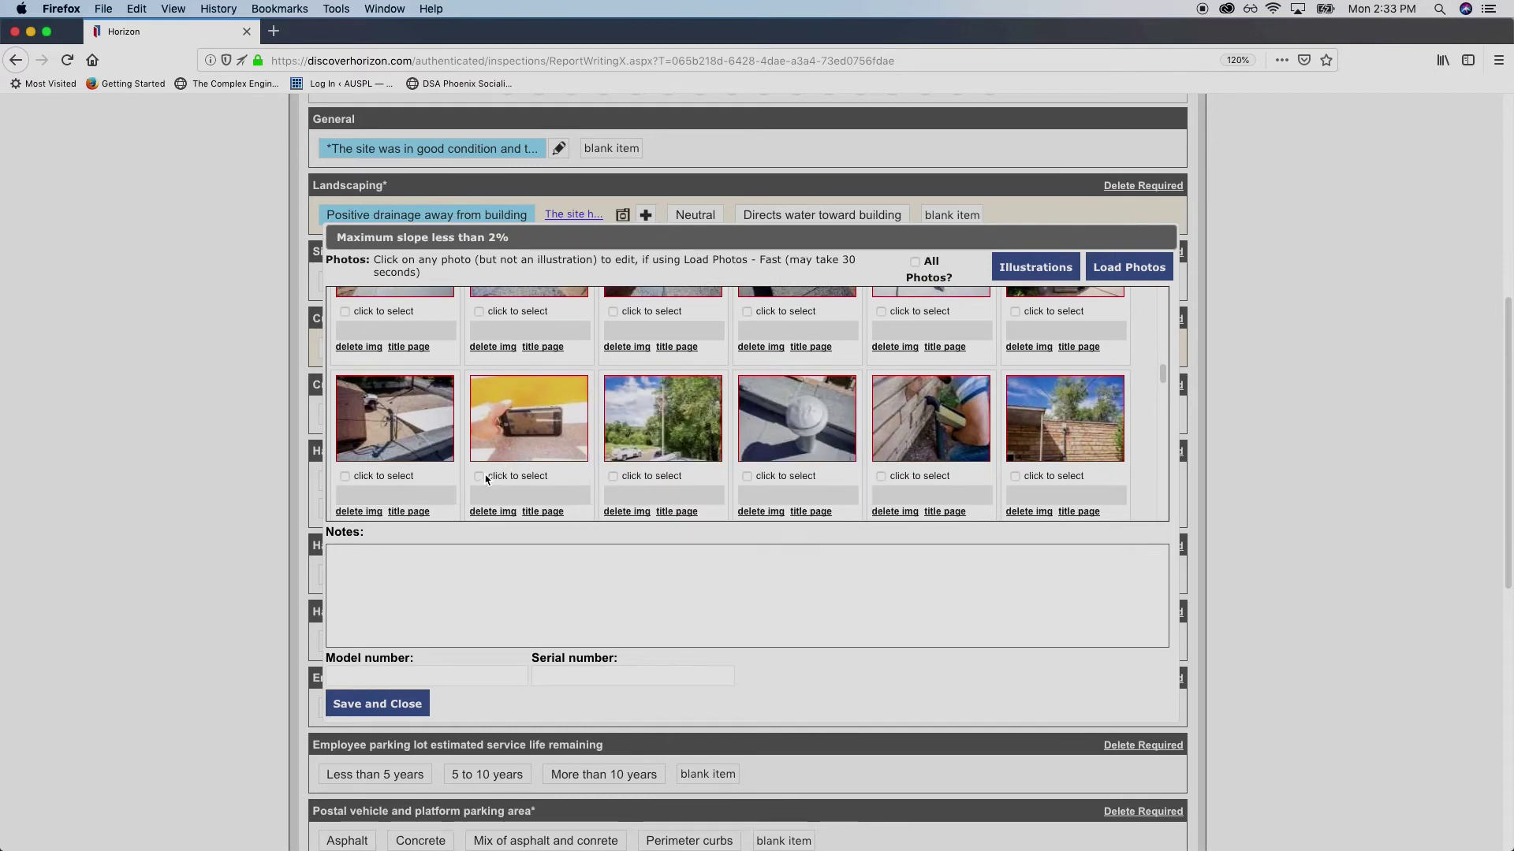
click(544, 455)
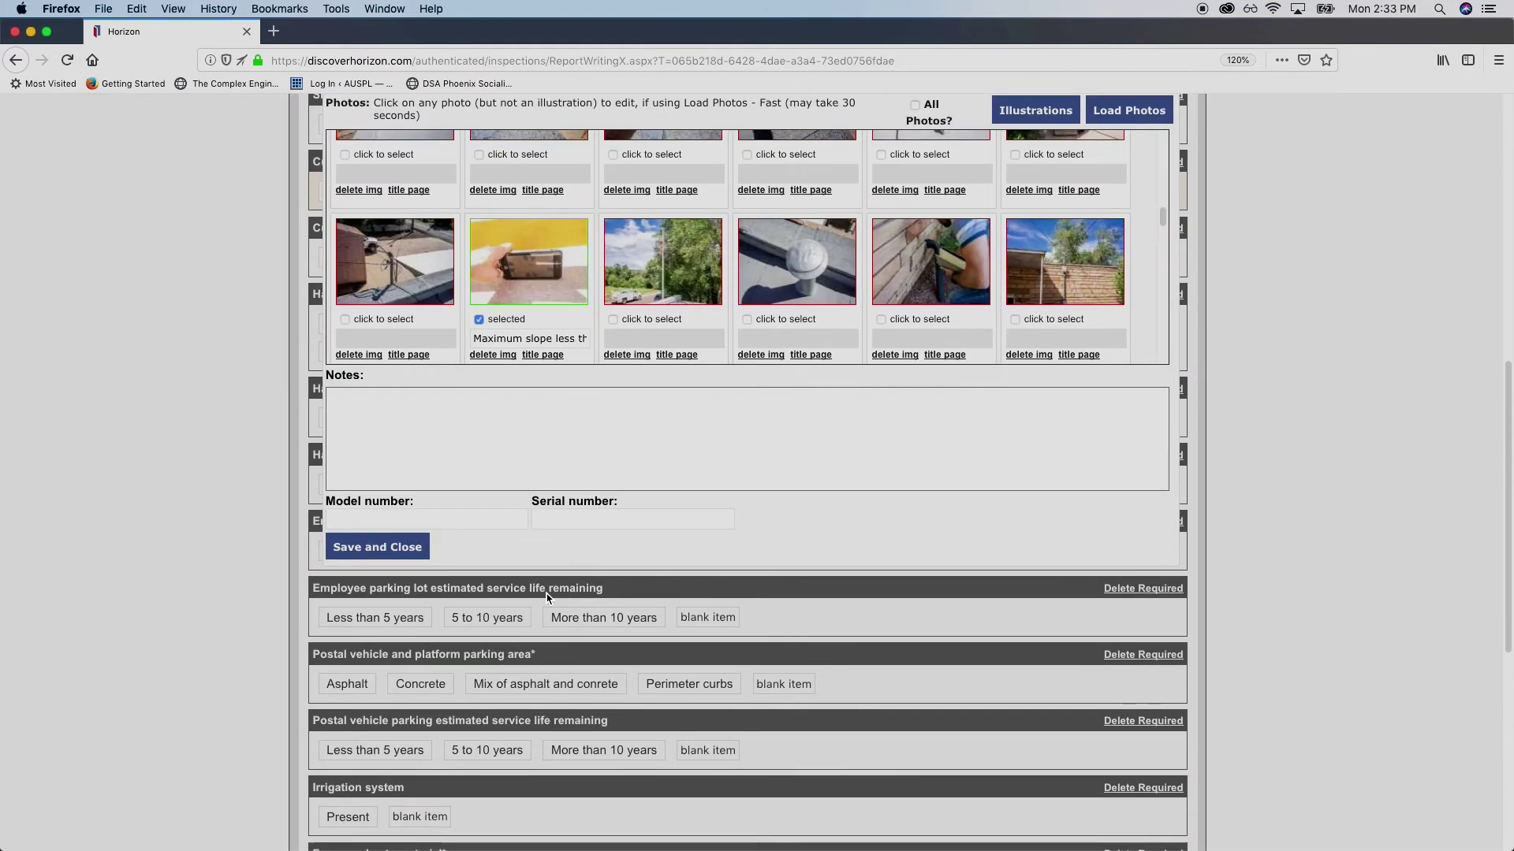
drag(476, 370, 676, 373)
key(Left)
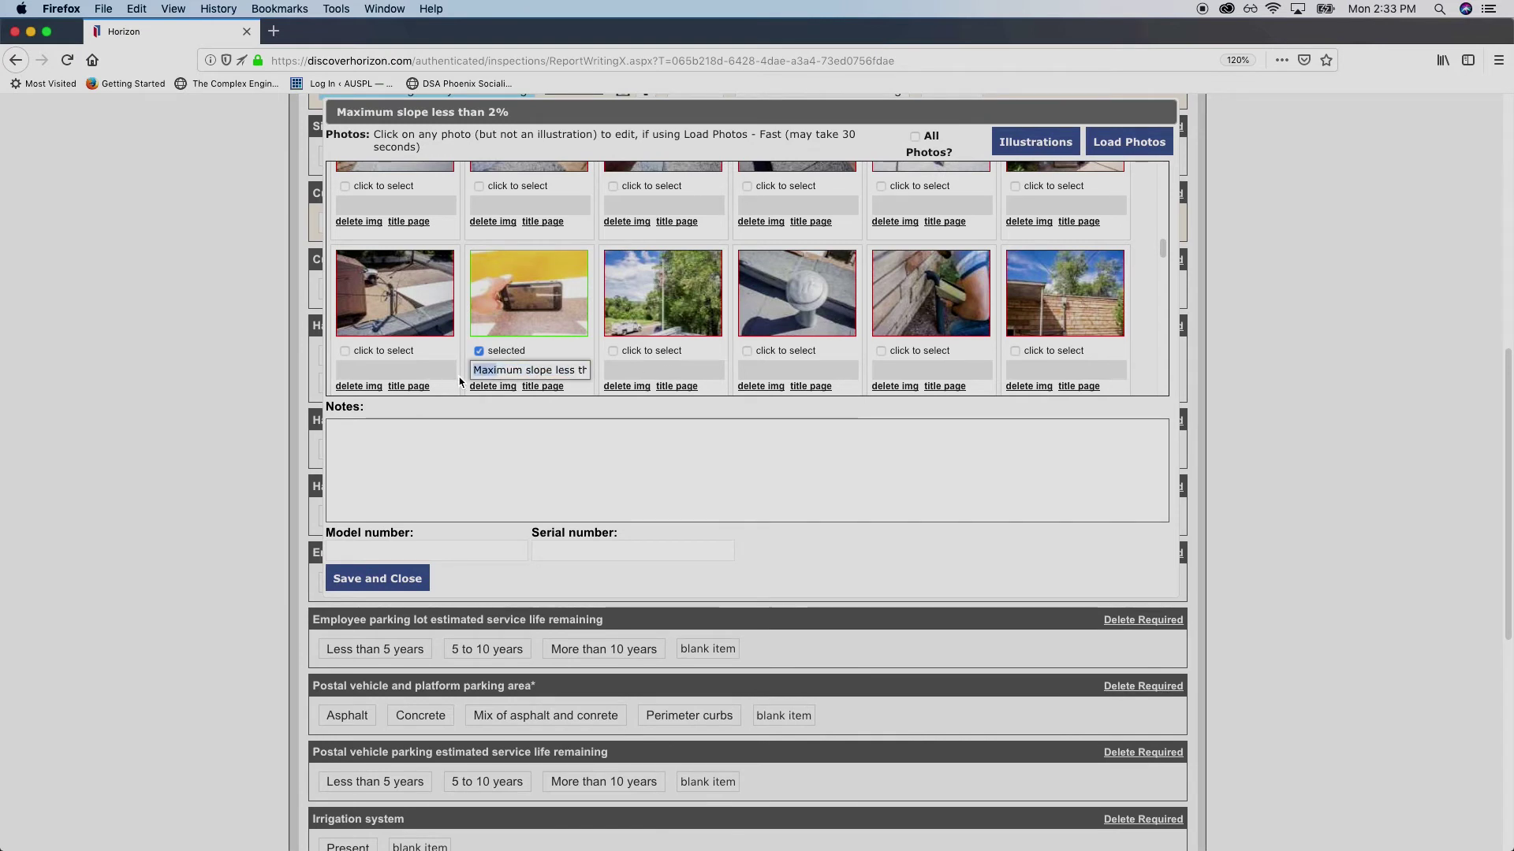
text(Handicap)
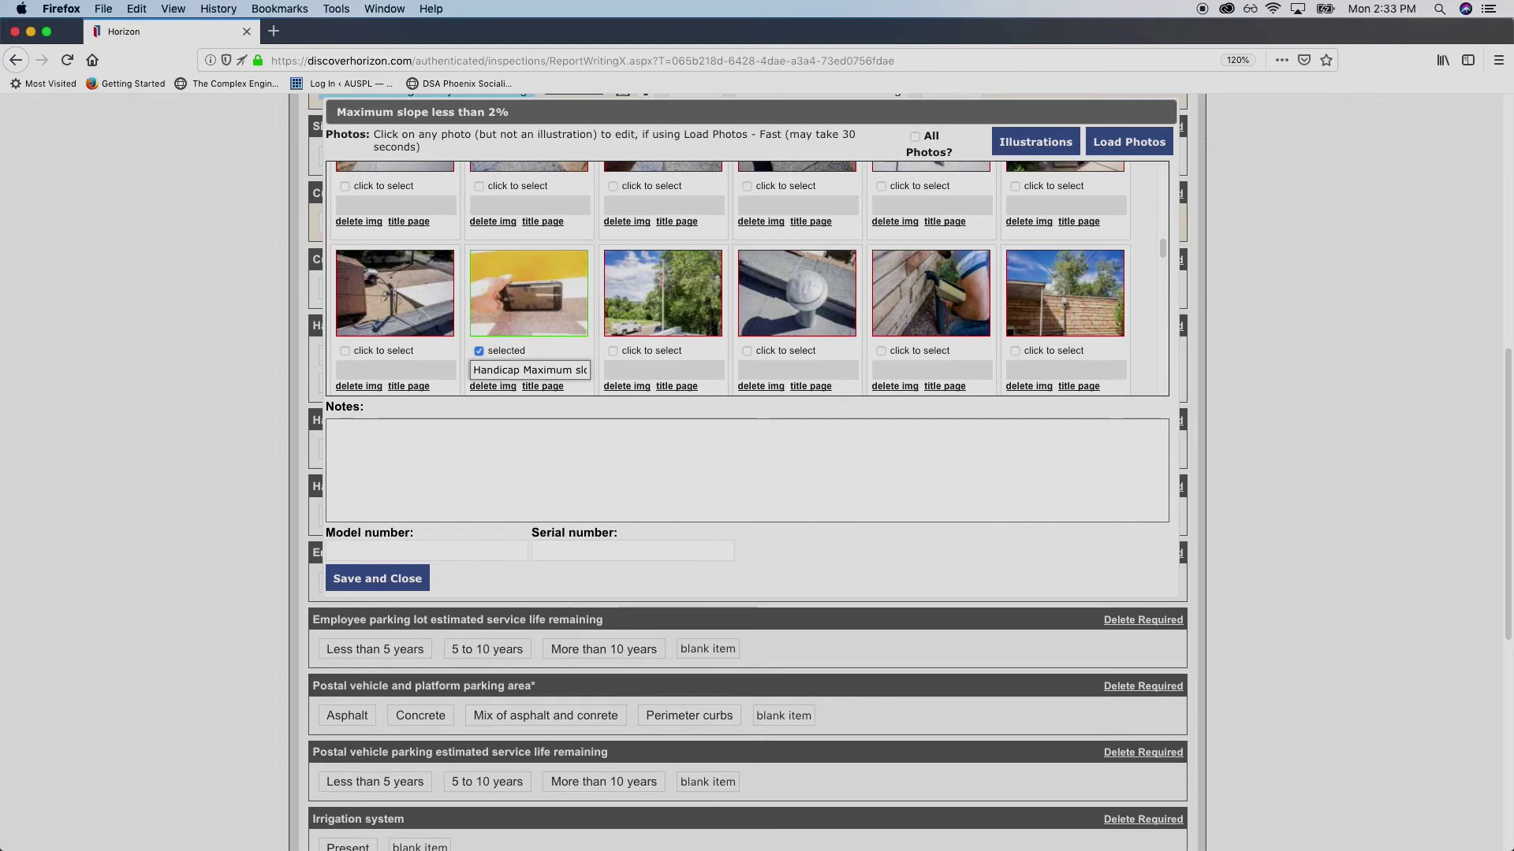
text(Ramp)
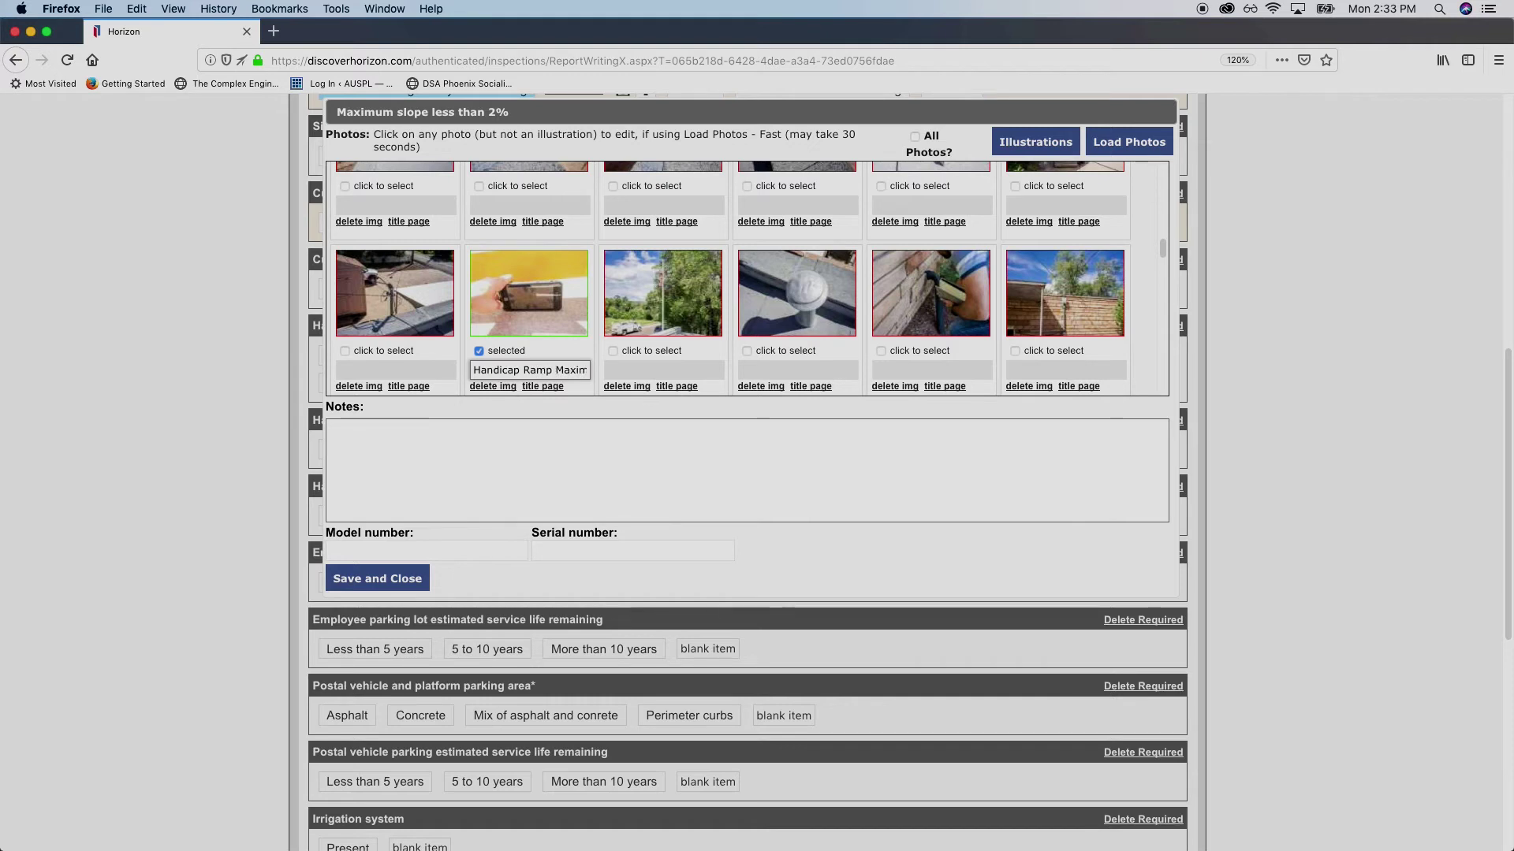
Write the note 'Ramp is in good condition. Meets slope requirements.'
click(734, 430)
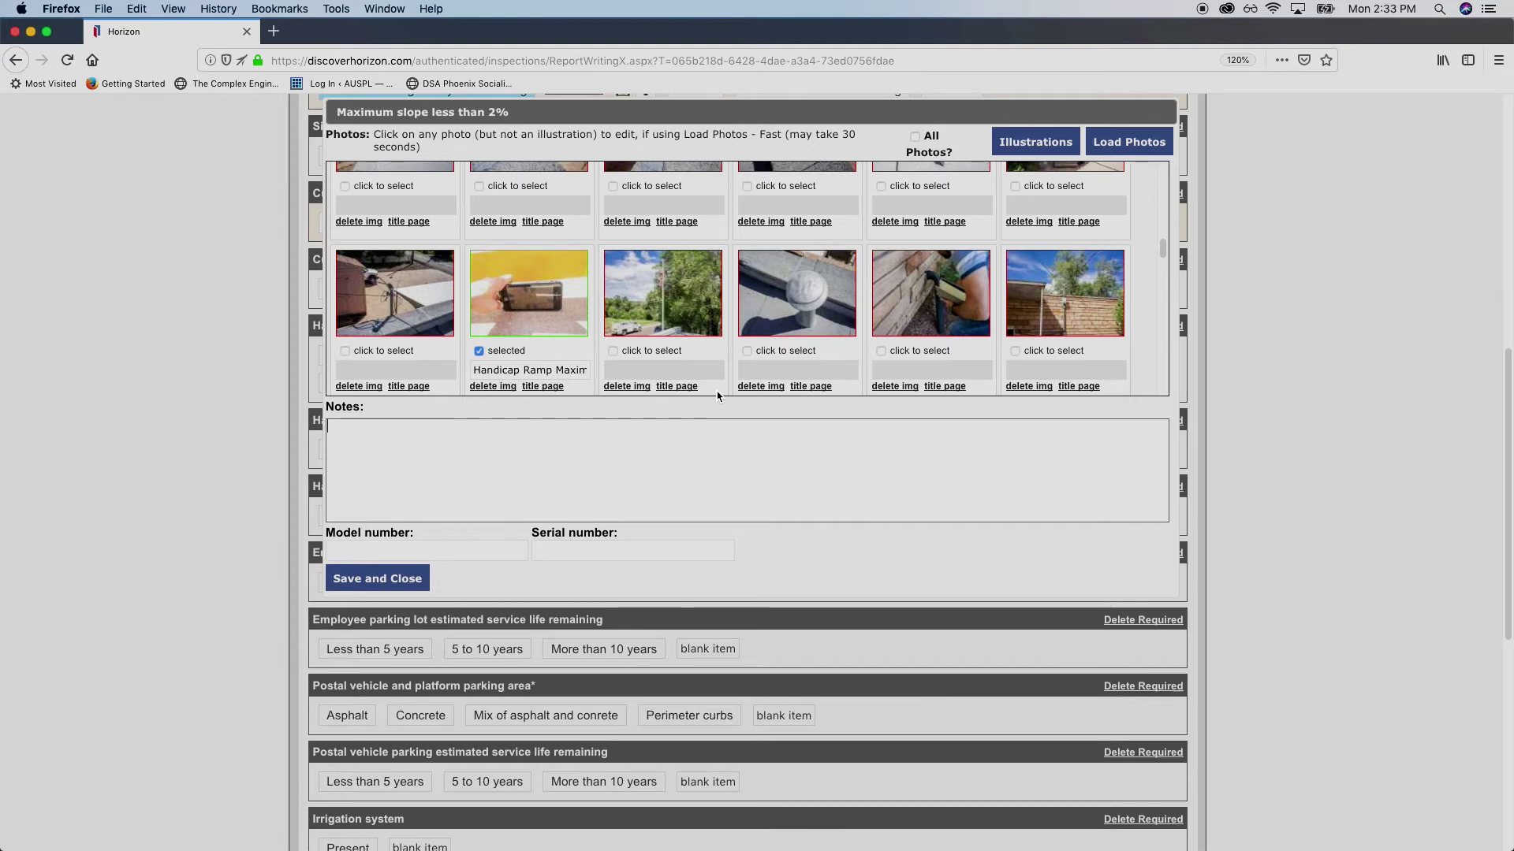
text(Ramp is in good condit)
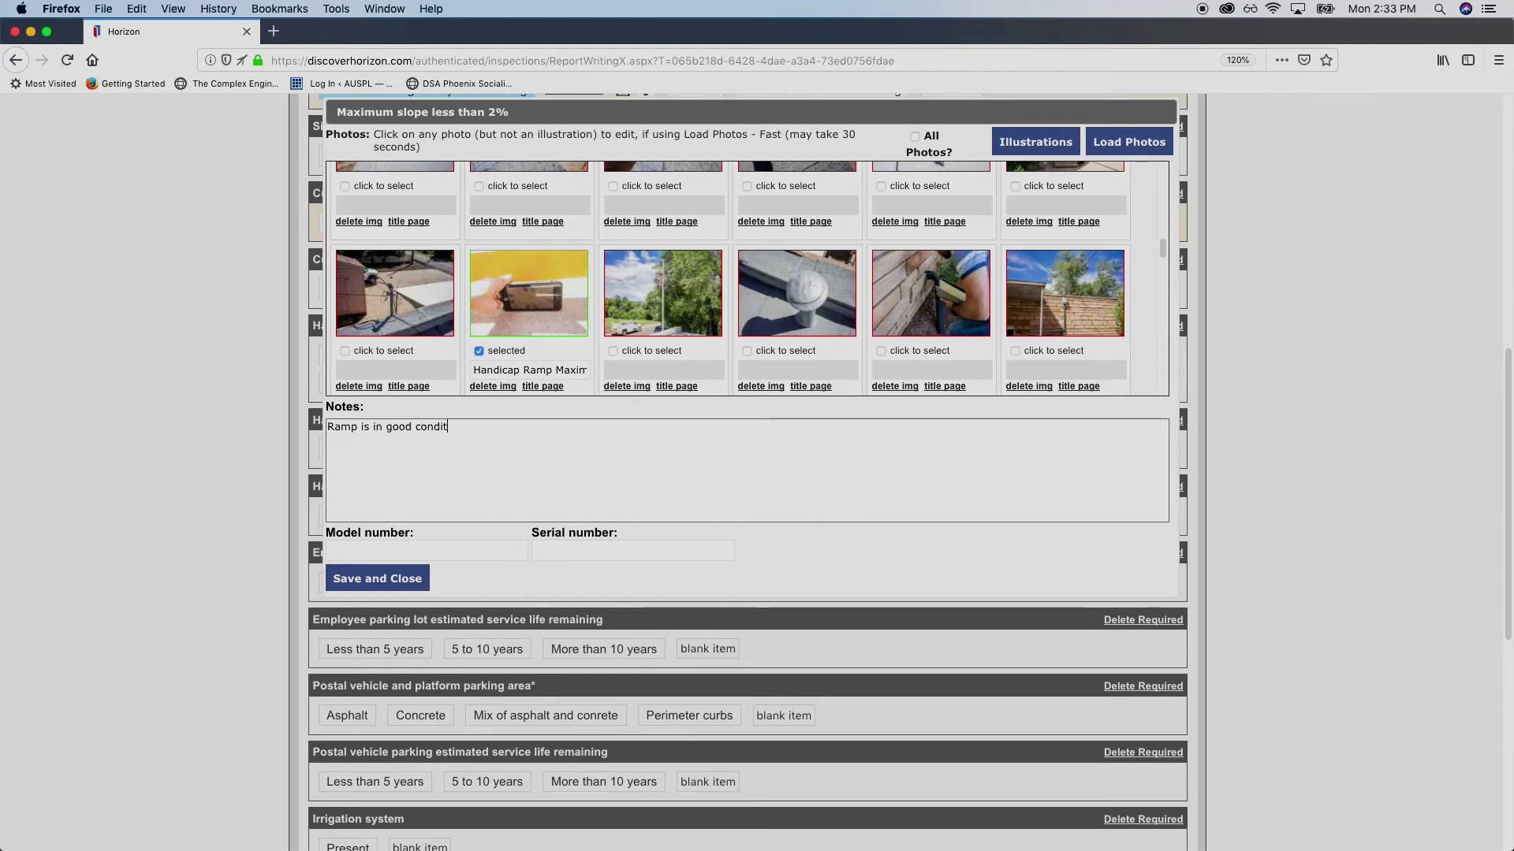
text(ion. Meets zzlop)
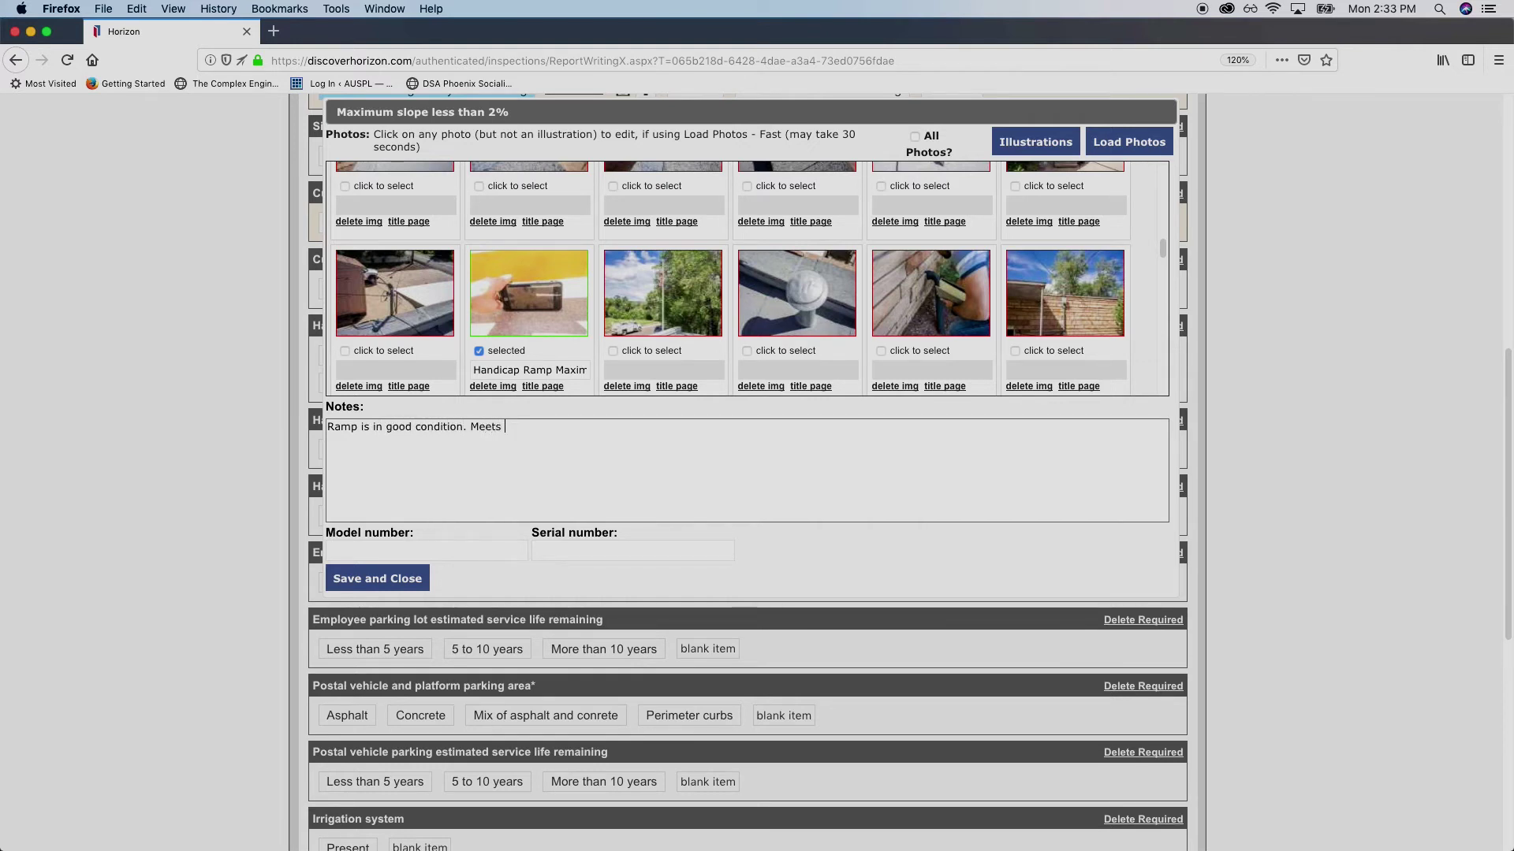
key(BackSpace)
key(BackSpace)
key(BackSpace)
key(BackSpace)
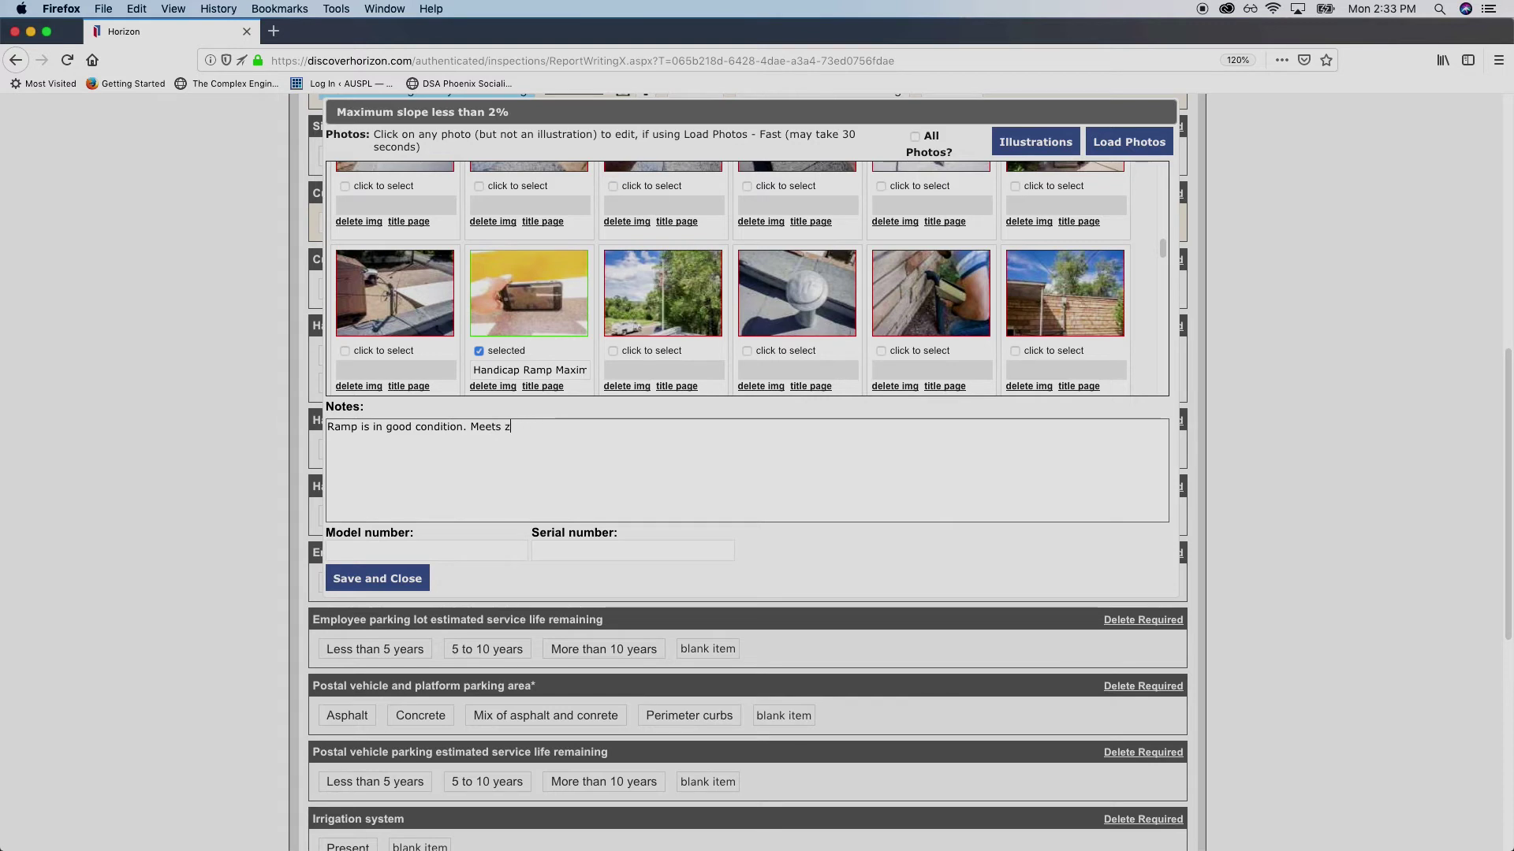
text(lope requirements.)
Save and close the handicap ramp note
scroll(407, 589, down, 3)
click(407, 584)
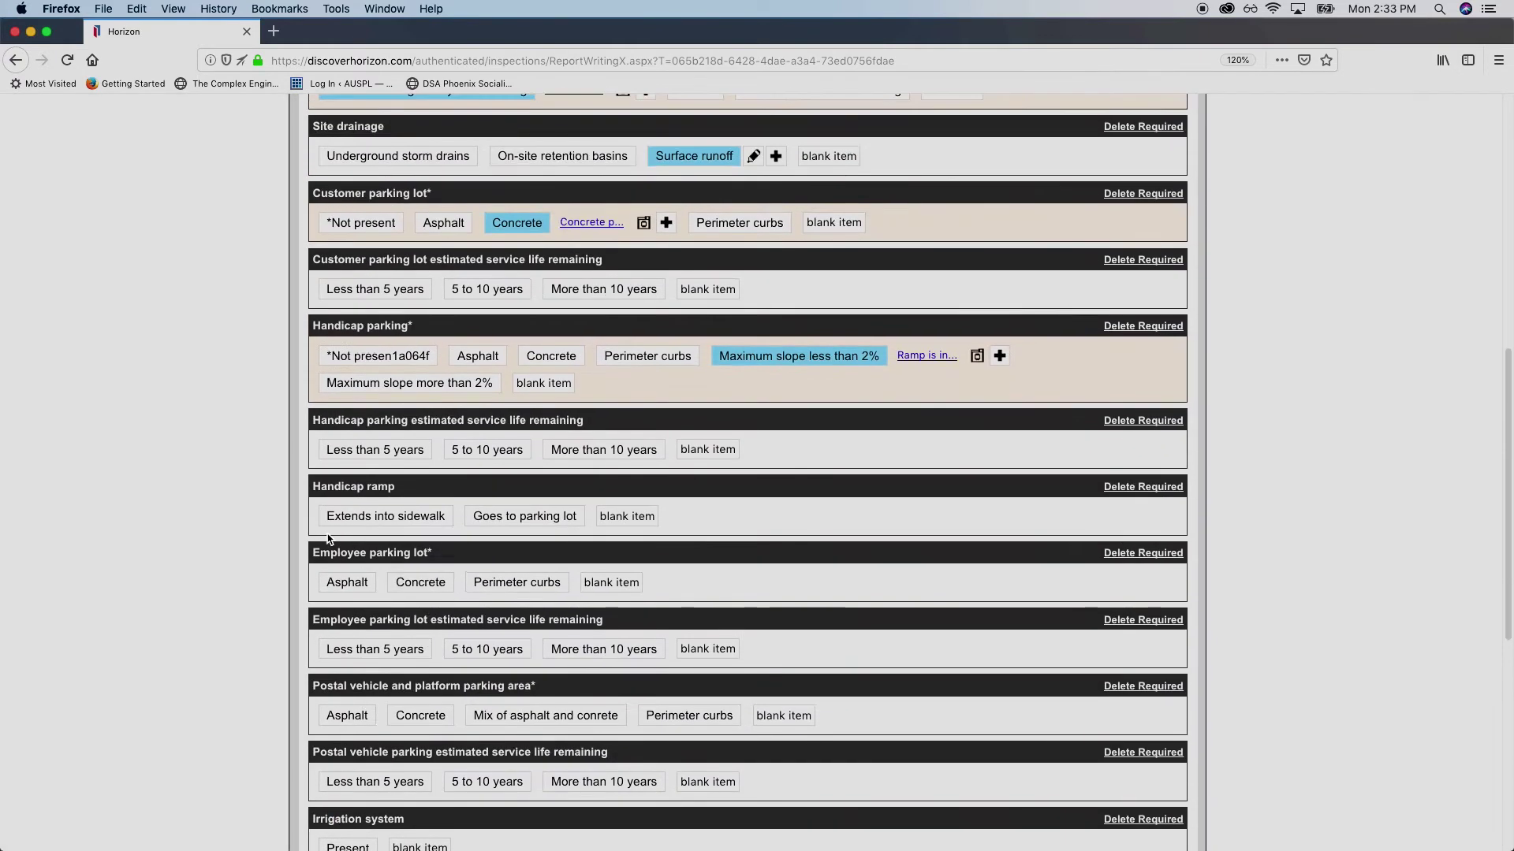
scroll(290, 424, down, 2)
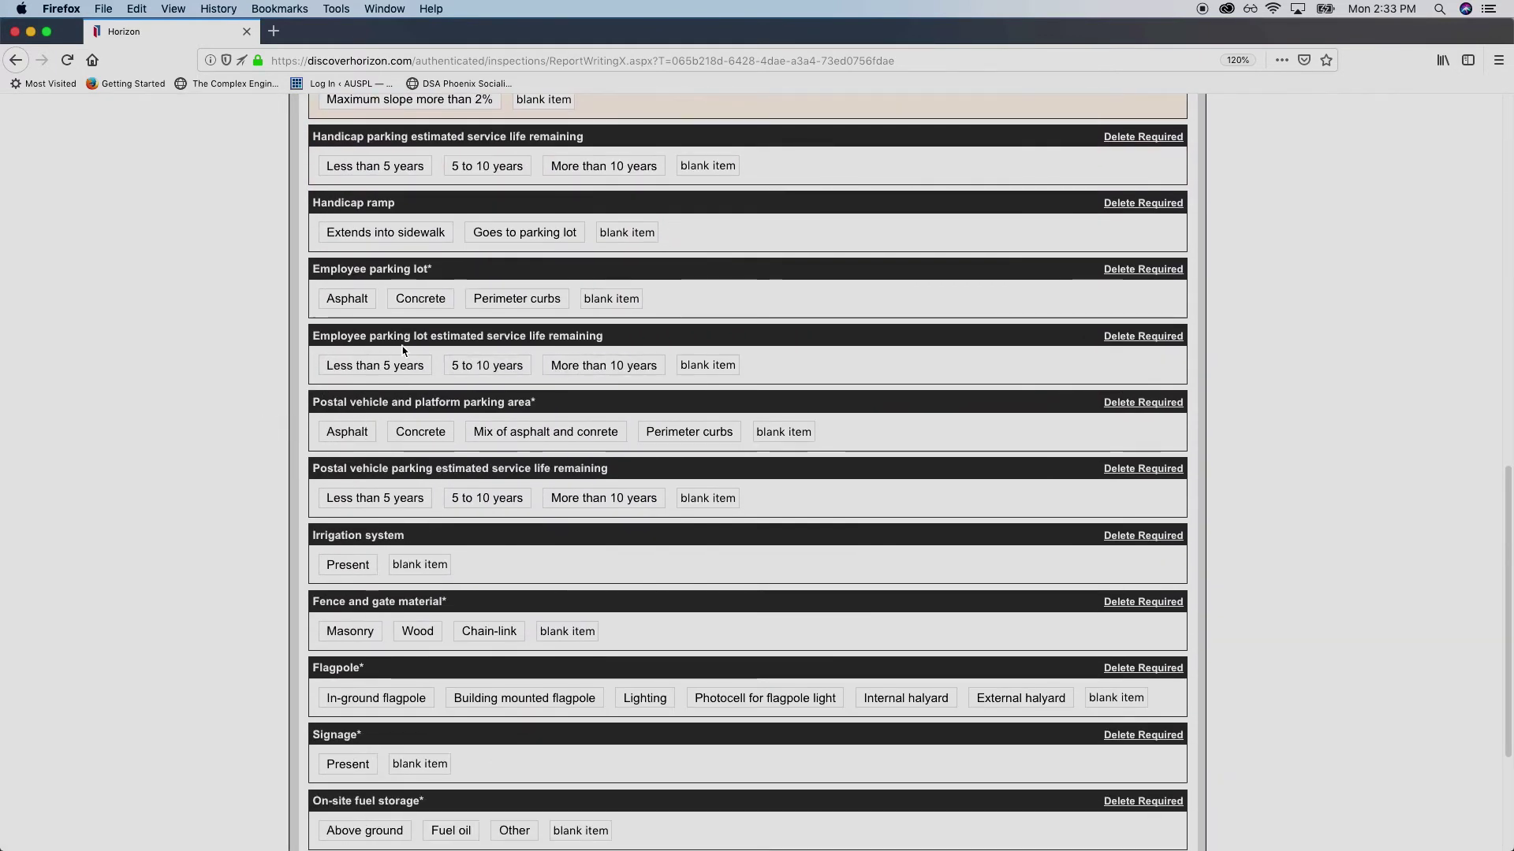
Add a blank custom item under Employee parking lot
triple_click(403, 274)
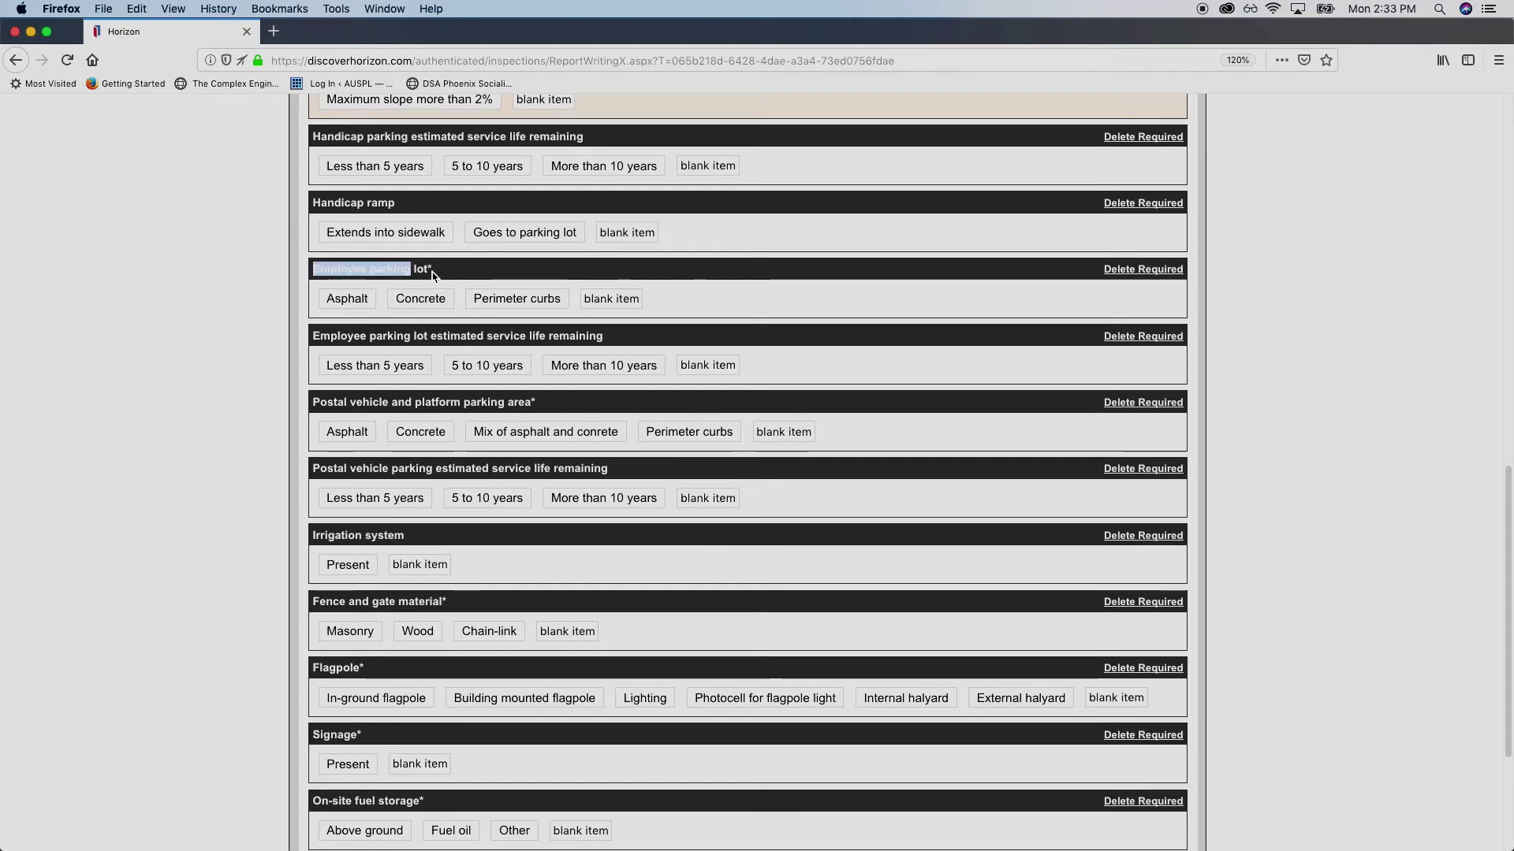
click(429, 268)
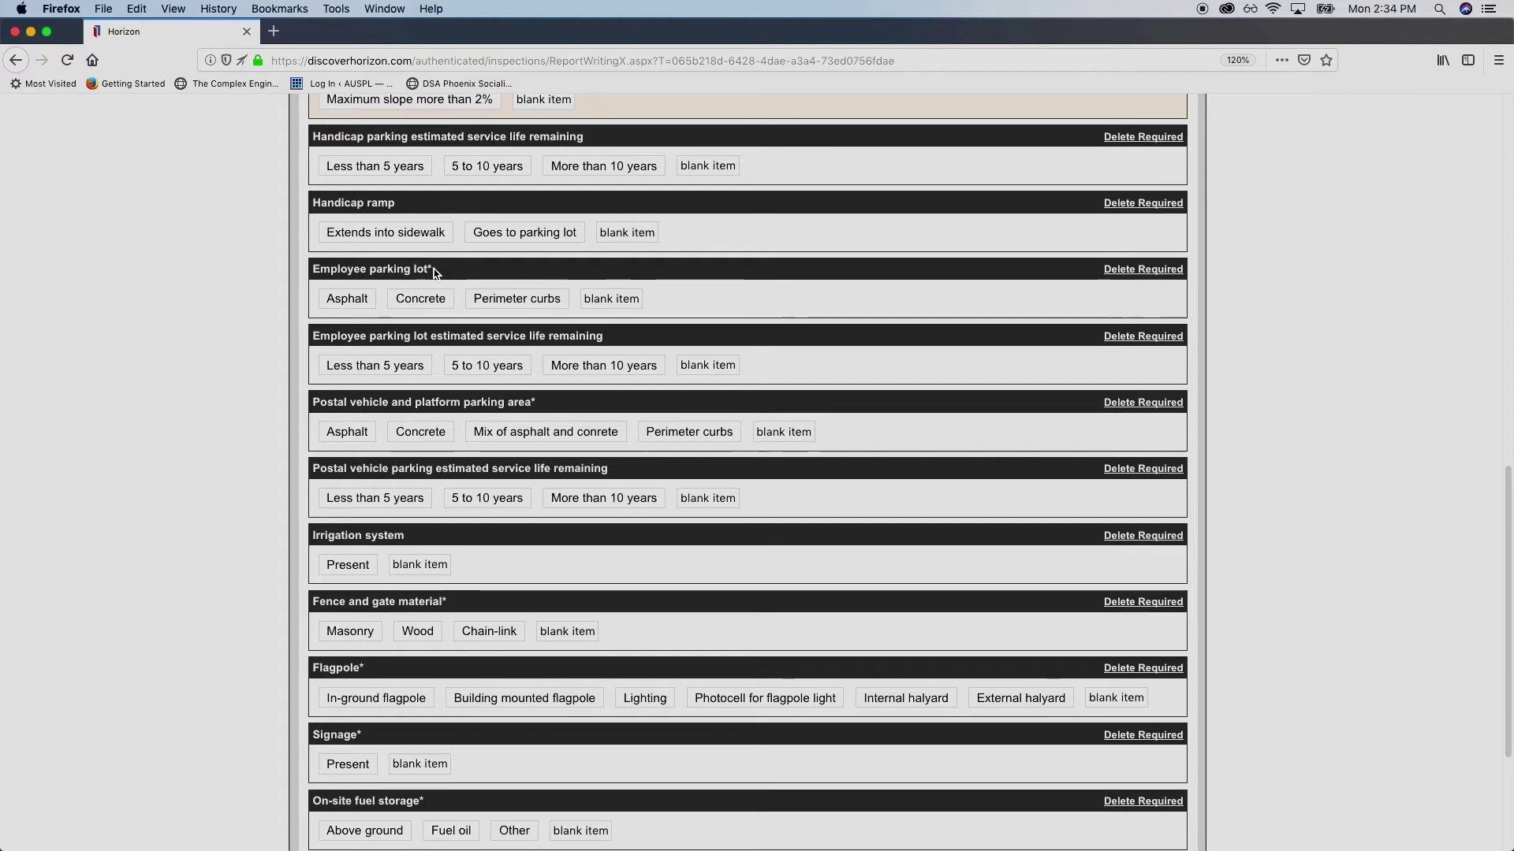
triple_click(431, 273)
click(433, 272)
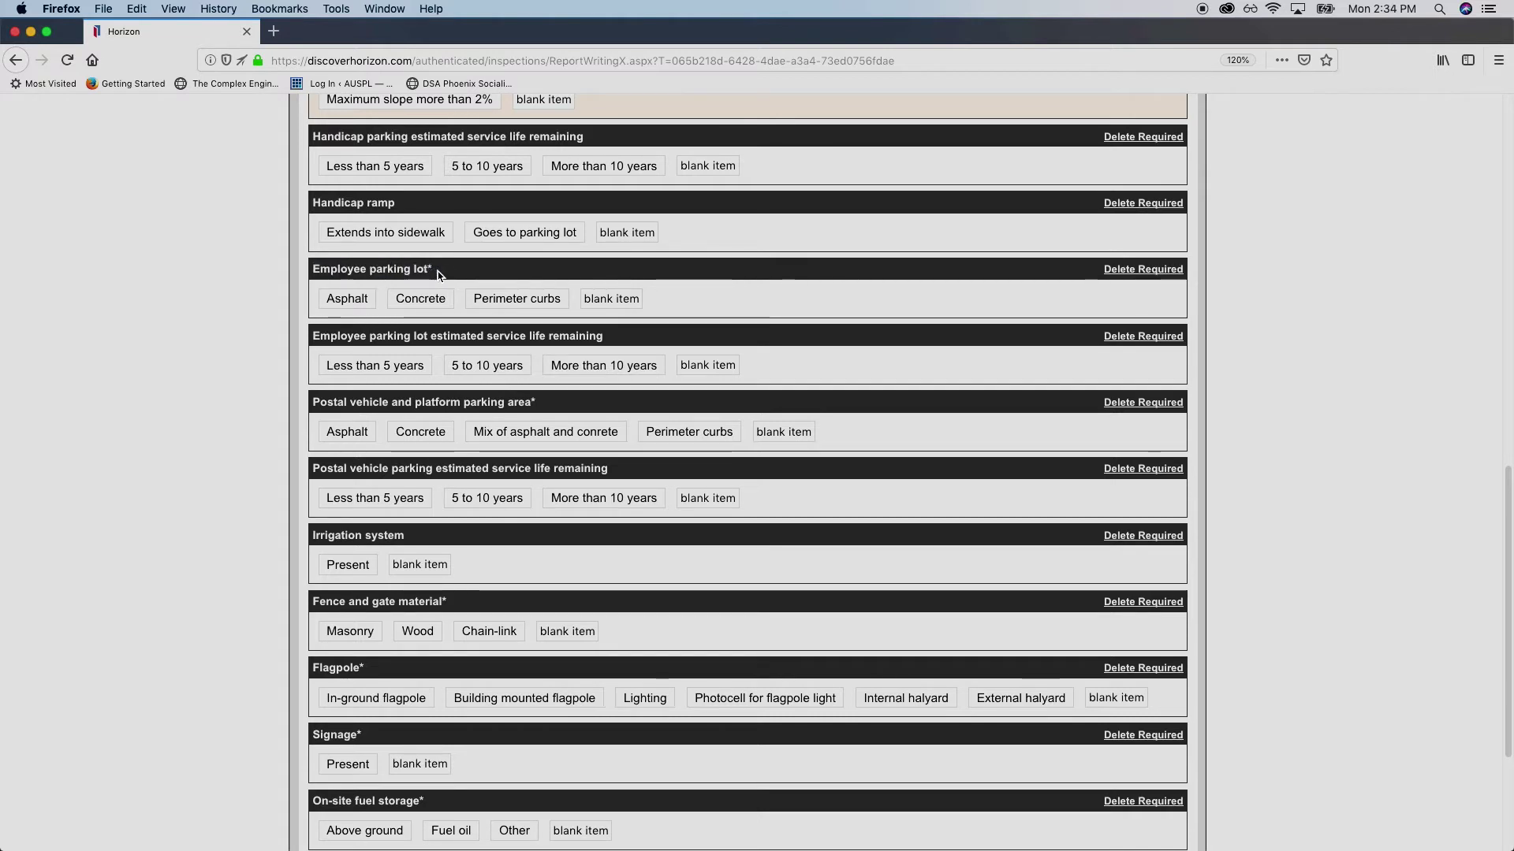
scroll(276, 335, up, 2)
scroll(275, 335, up, 1)
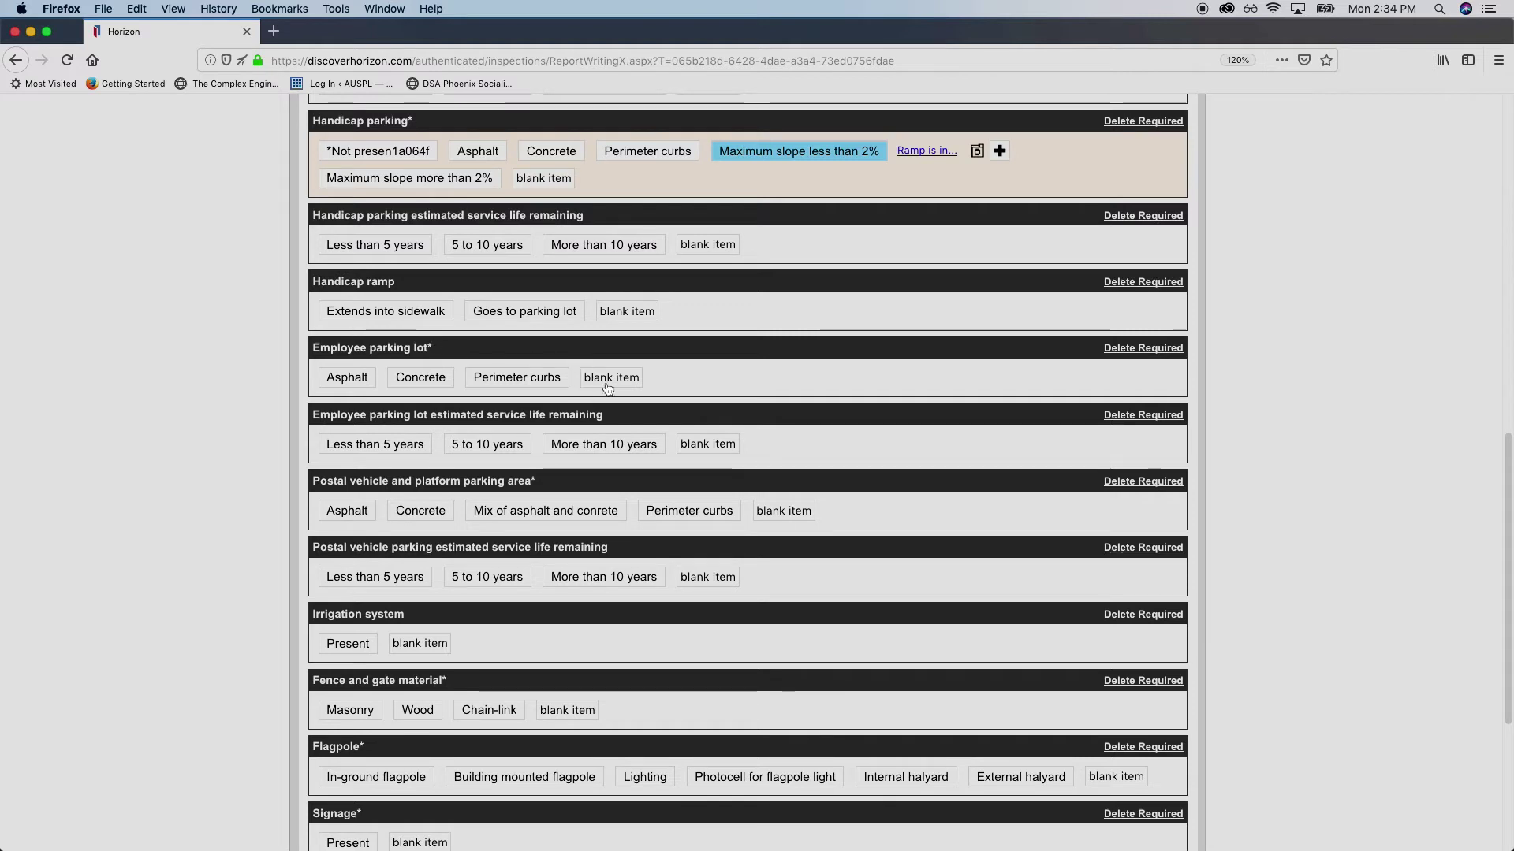
click(609, 380)
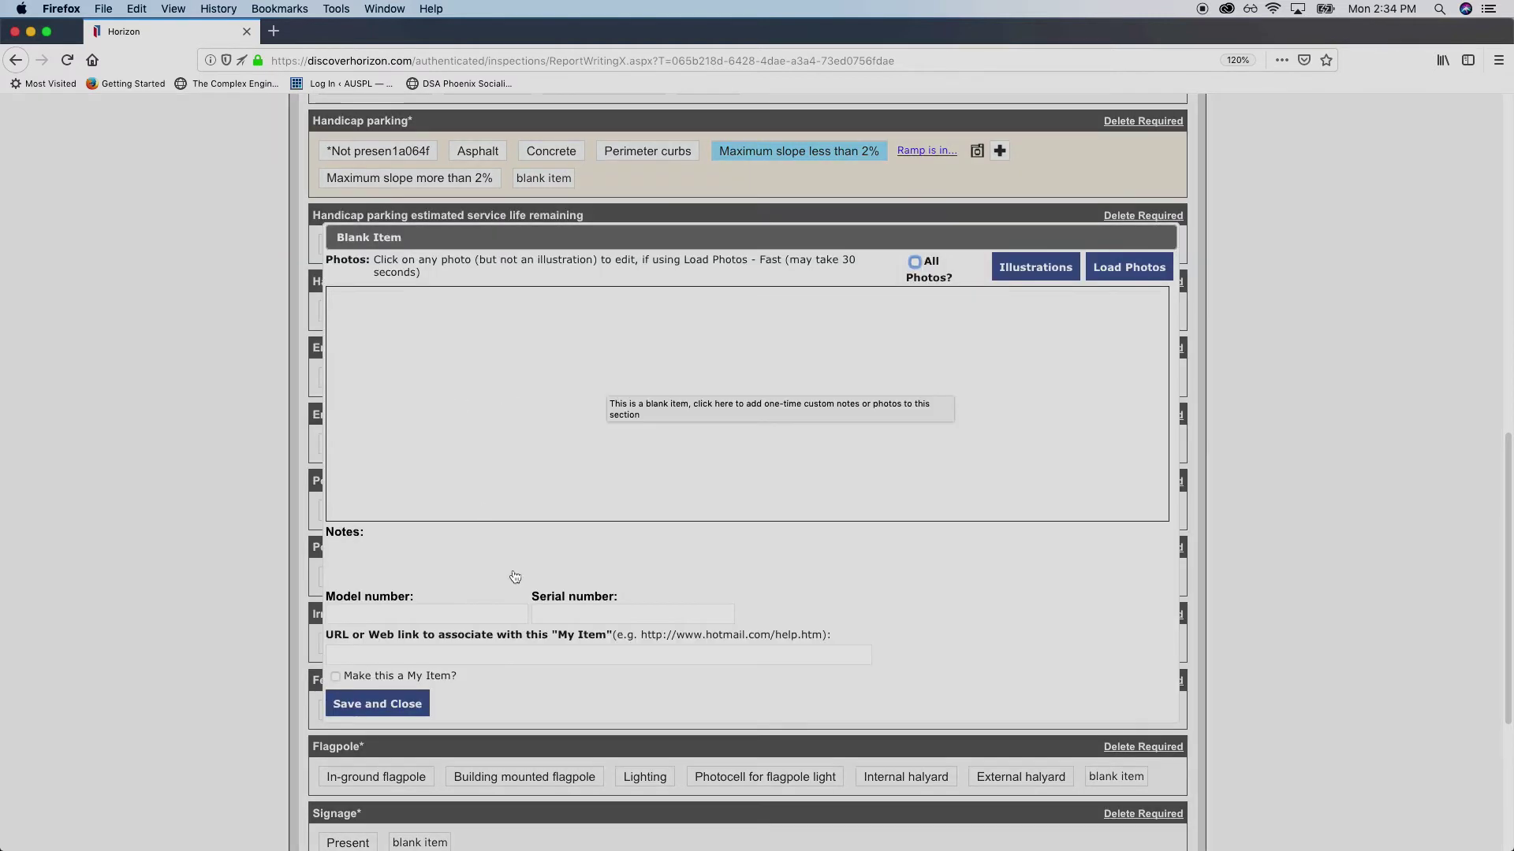
Give the employee parking custom item the note 'Same as customer parking.' and save it
click(475, 564)
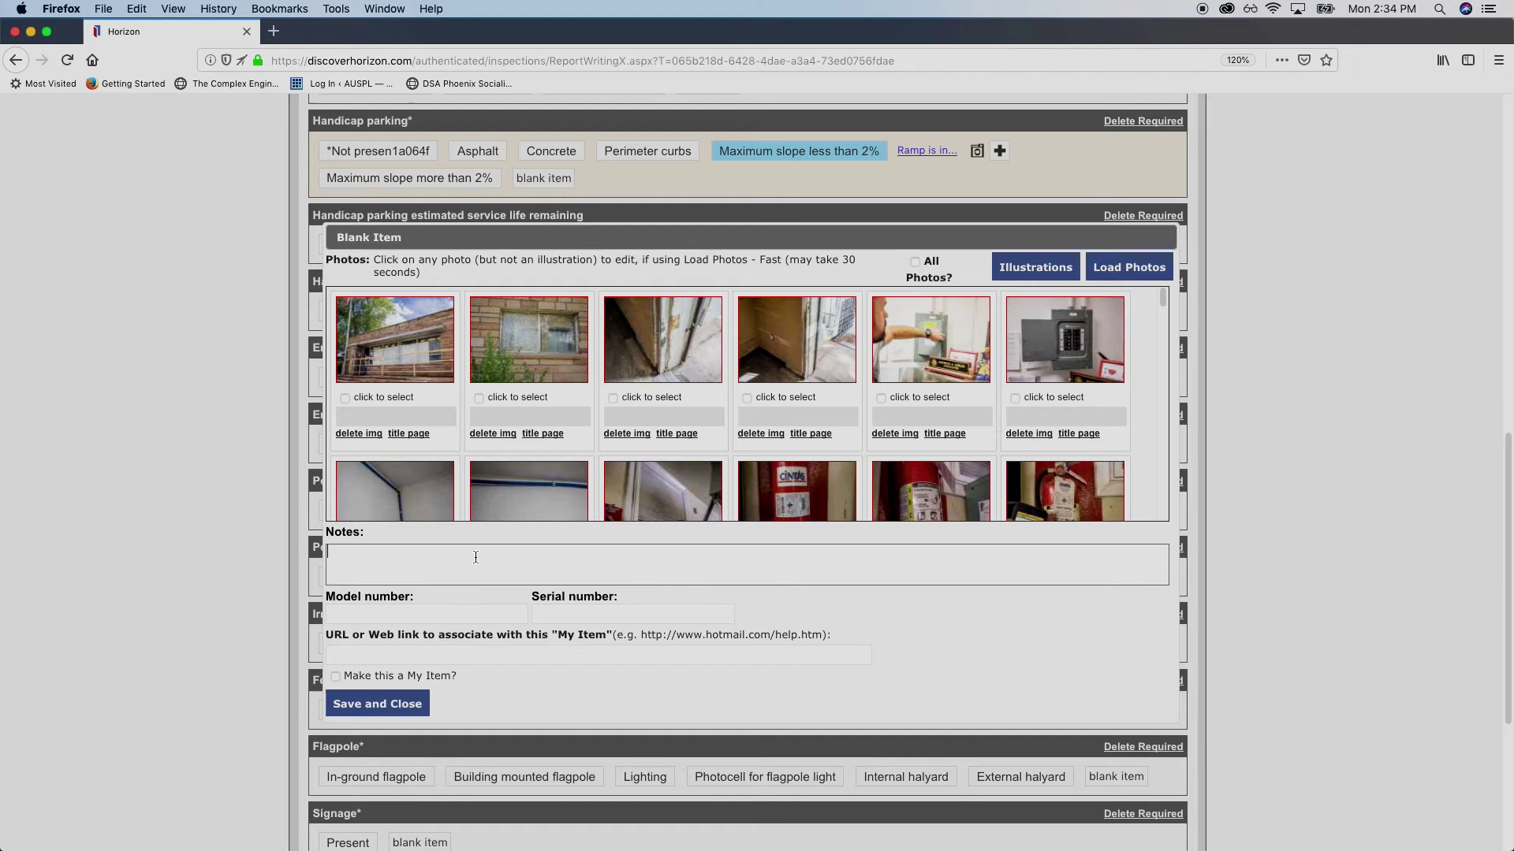
text(S)
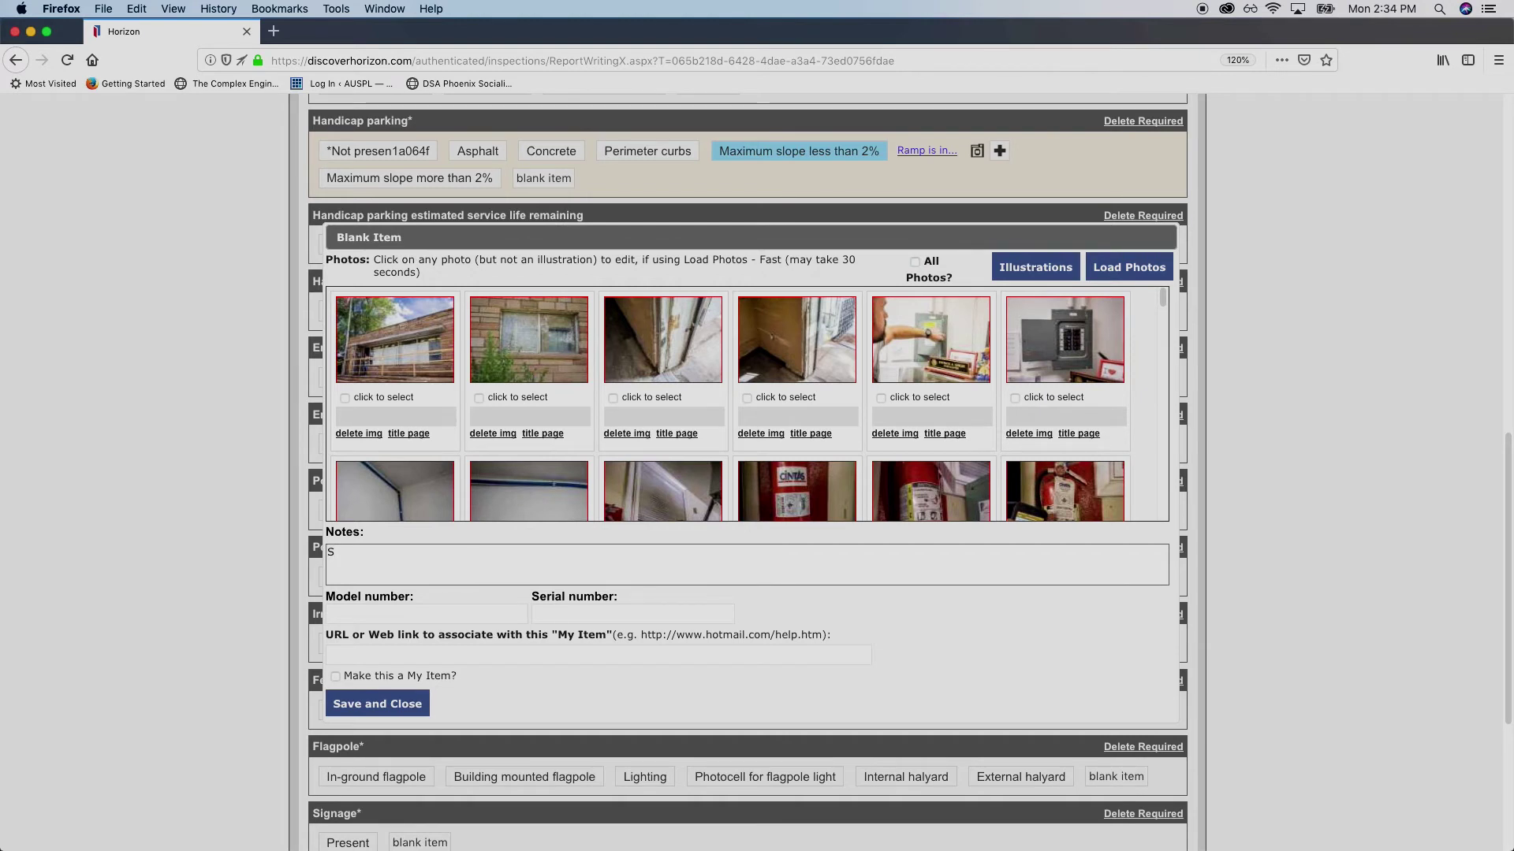
text(ame as customer parking.)
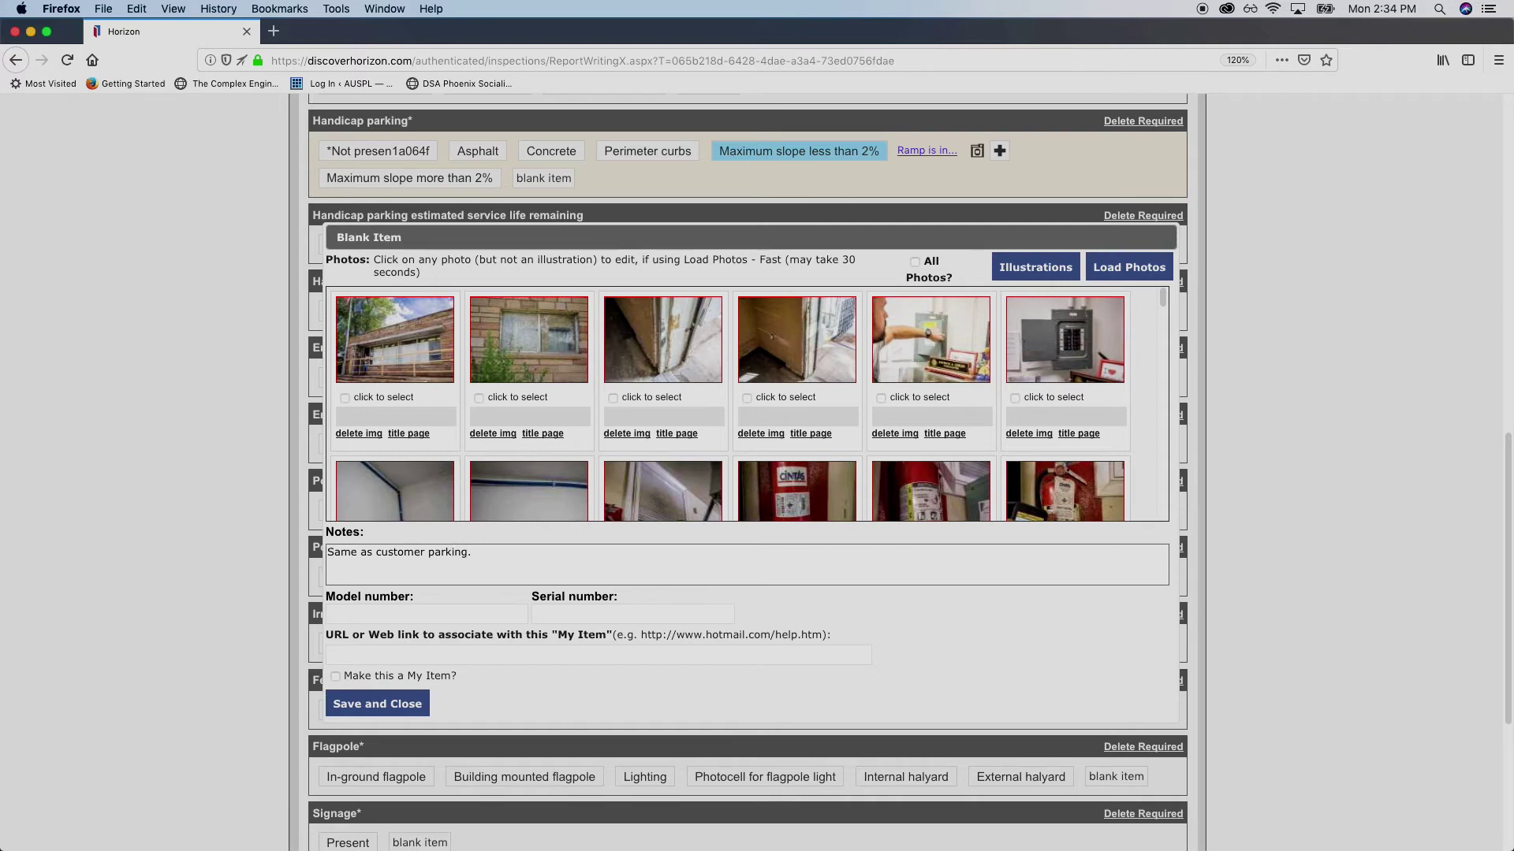
click(393, 706)
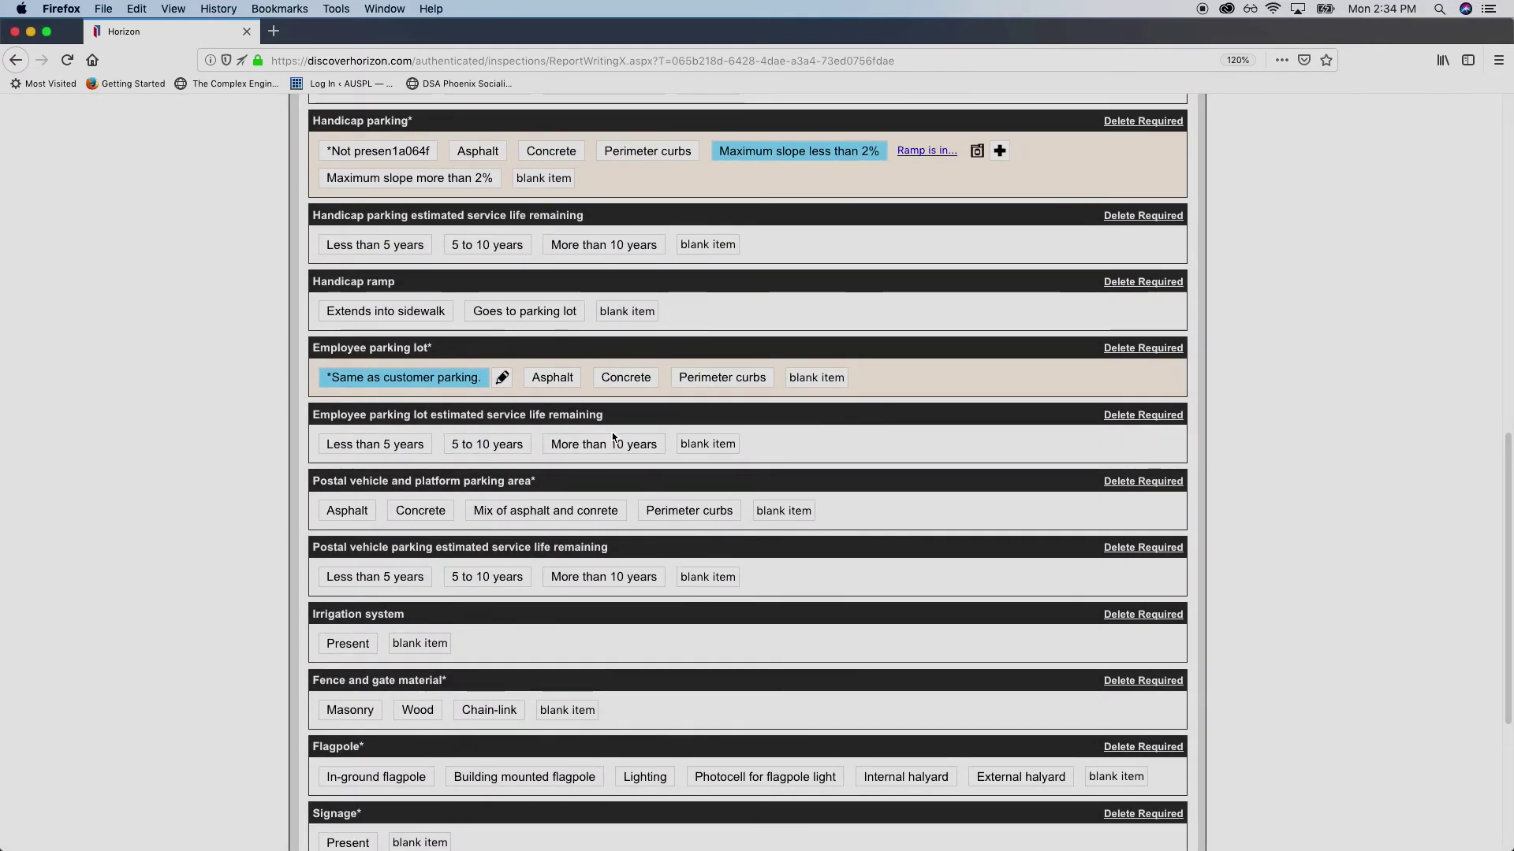
Add a custom item to postal vehicle parking with its parking note and save it
scroll(274, 496, down, 4)
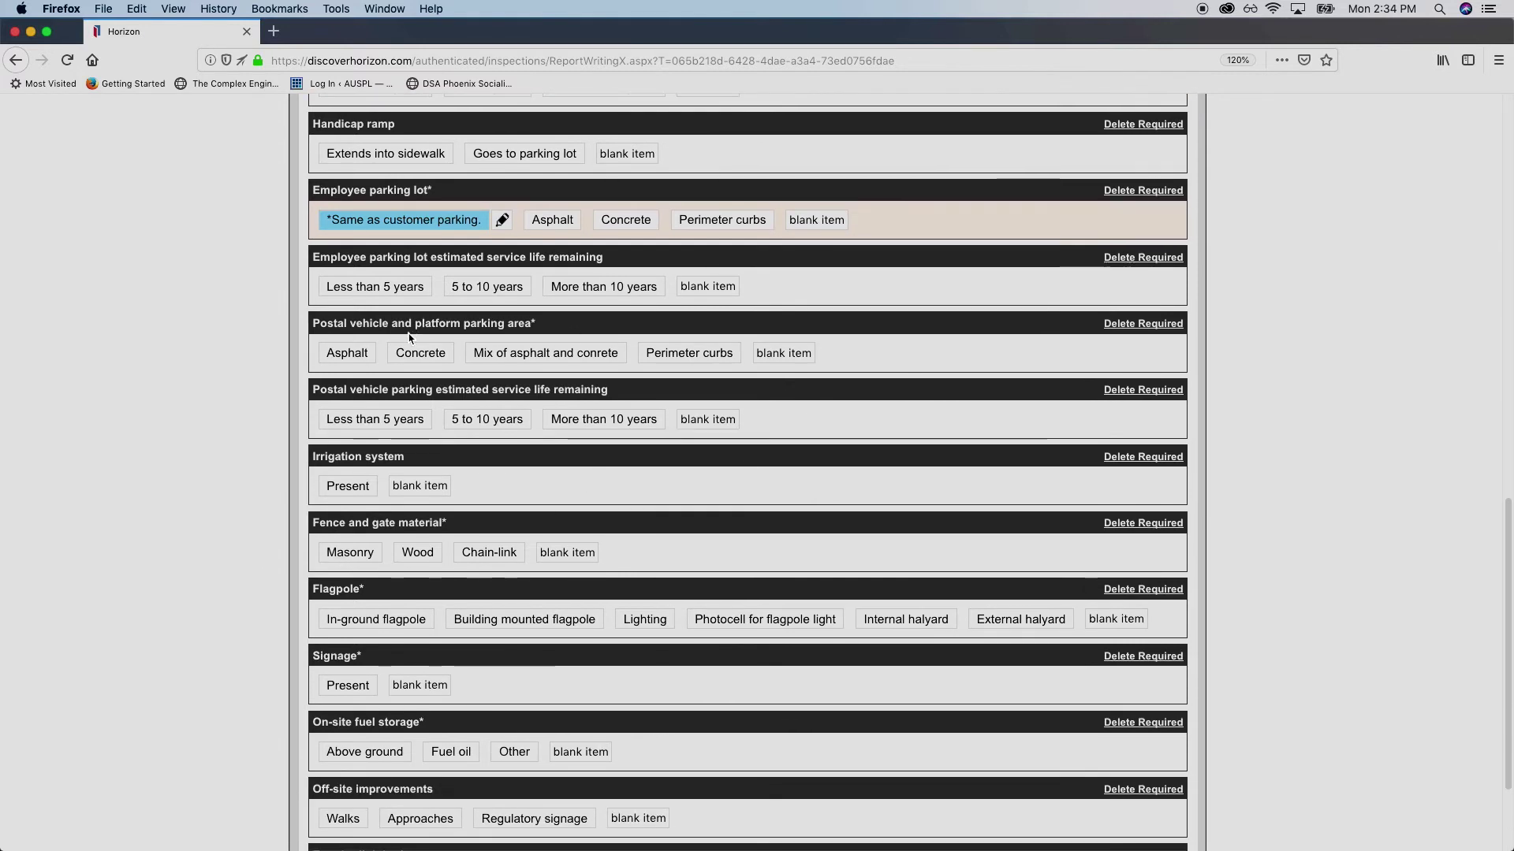
click(795, 355)
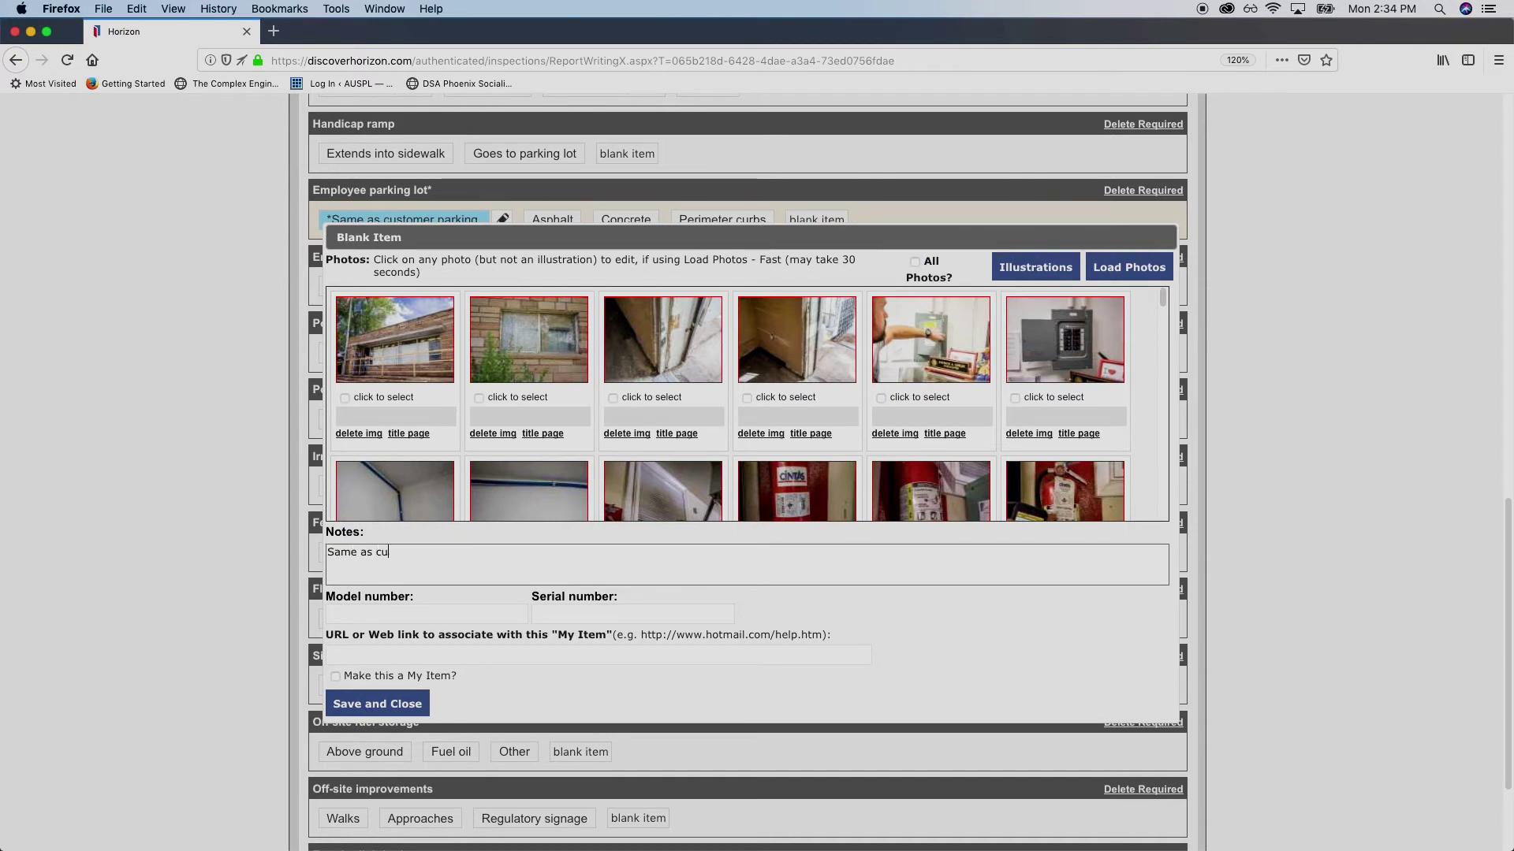
text(arking.)
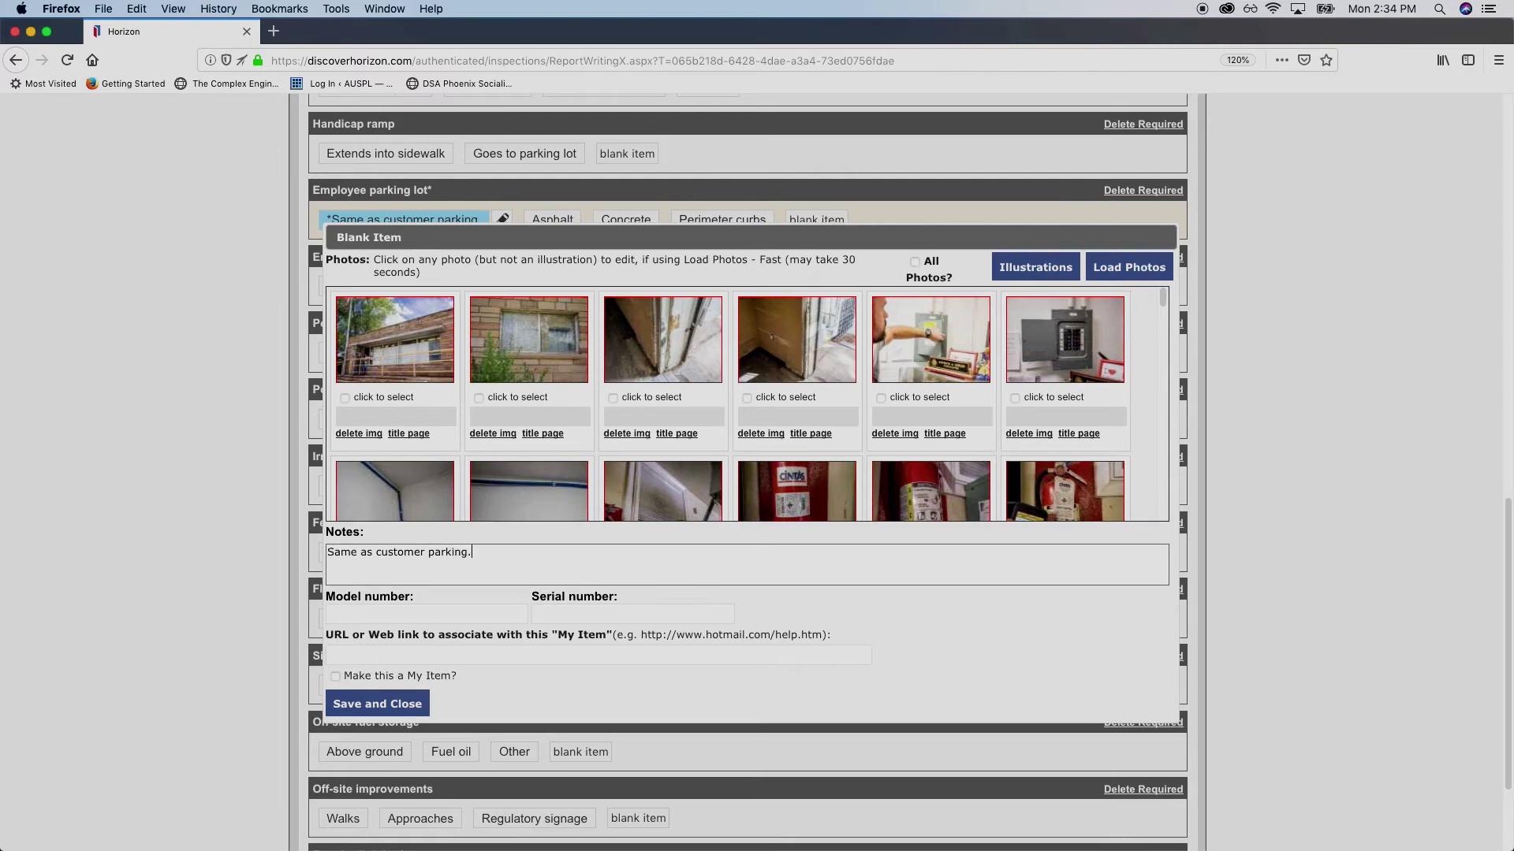
click(377, 704)
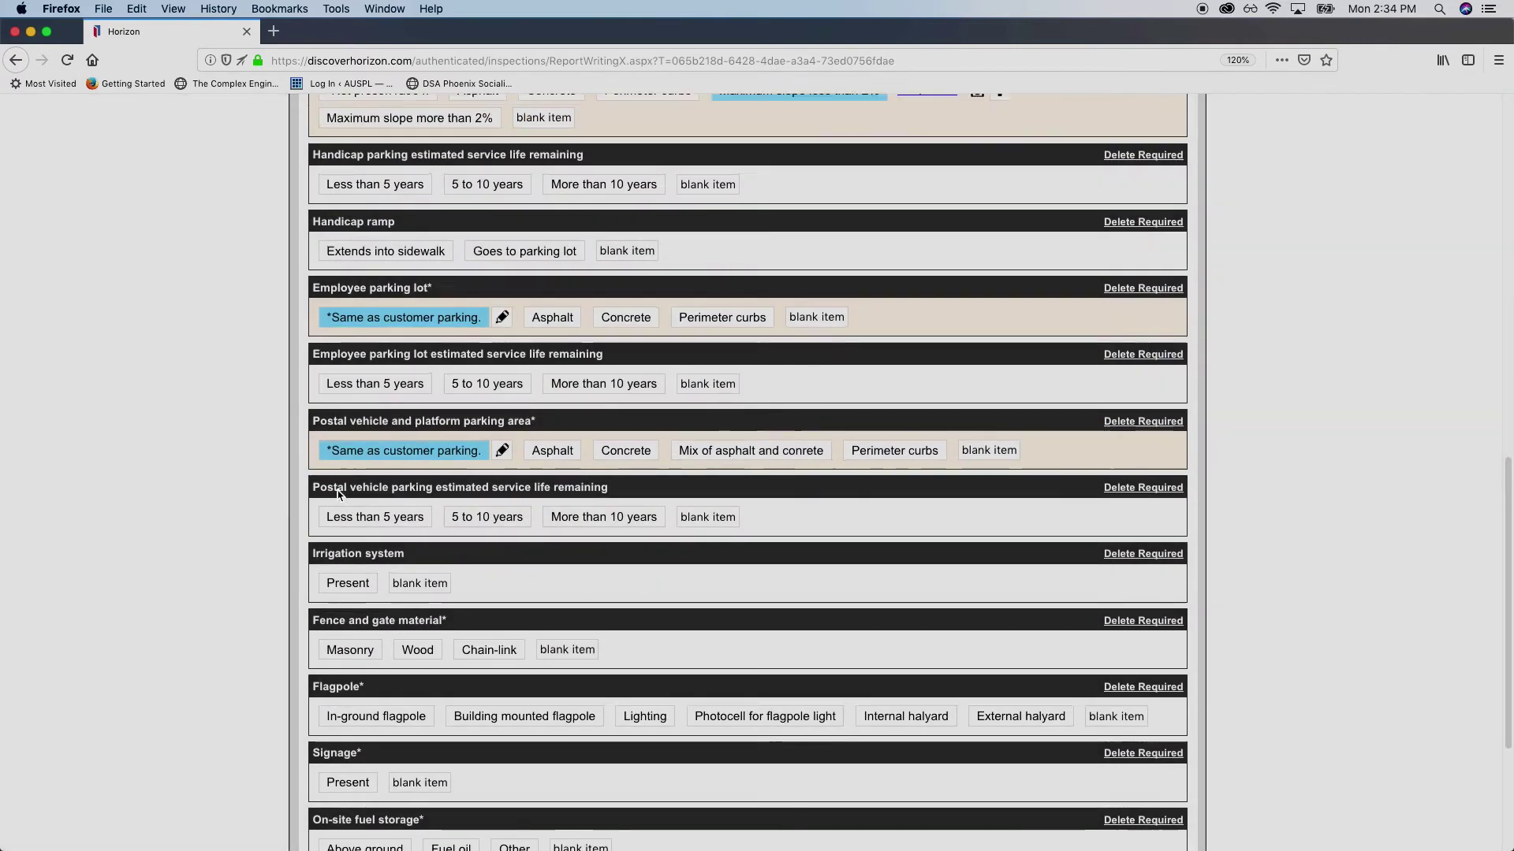
scroll(339, 494, down, 5)
drag(320, 525, 364, 530)
click(363, 530)
drag(364, 459, 336, 461)
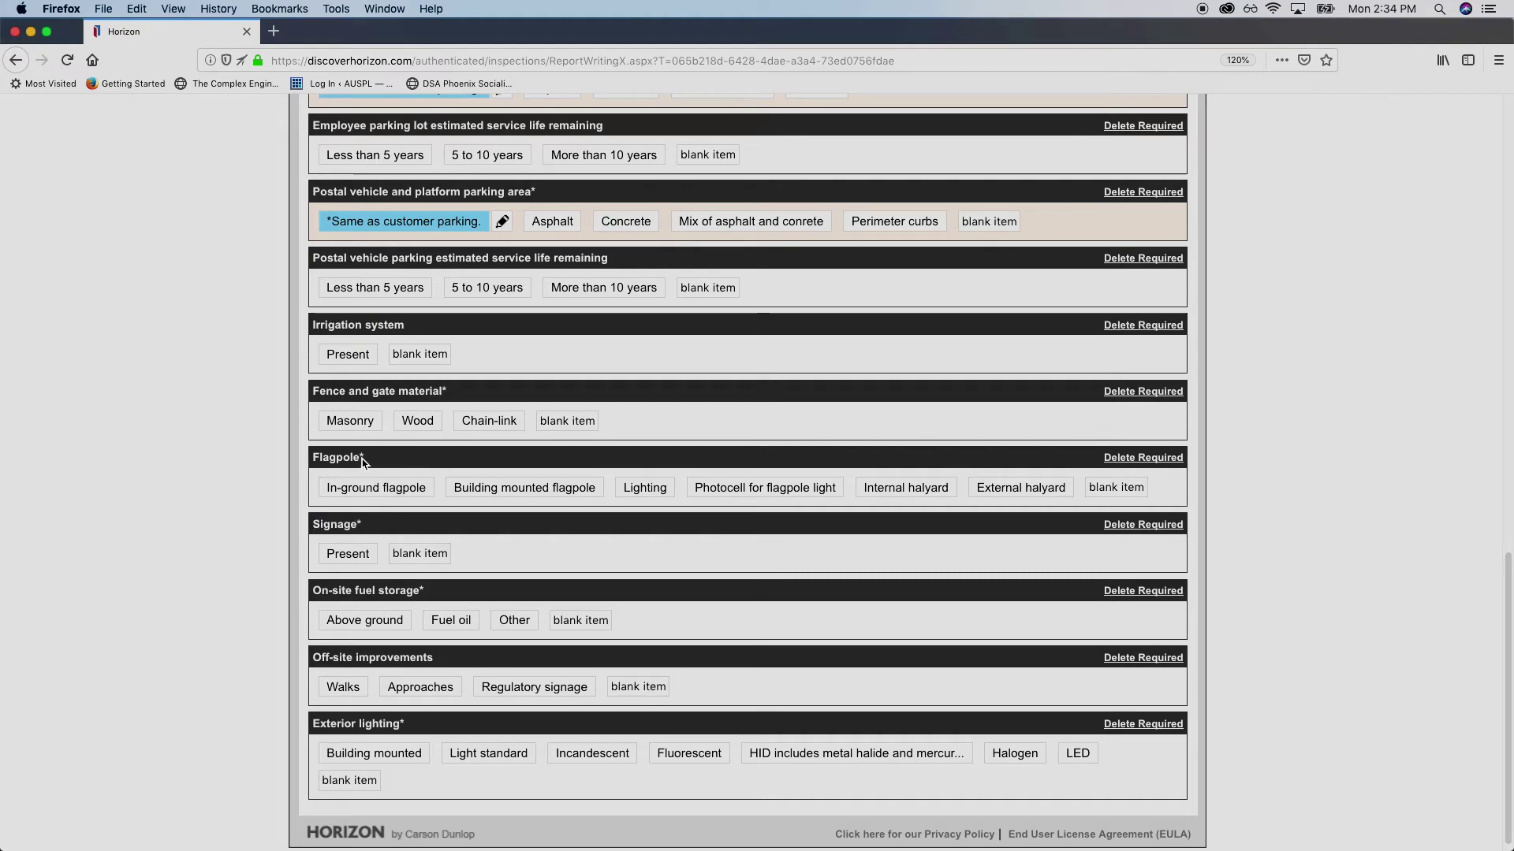
click(336, 461)
scroll(303, 584, up, 15)
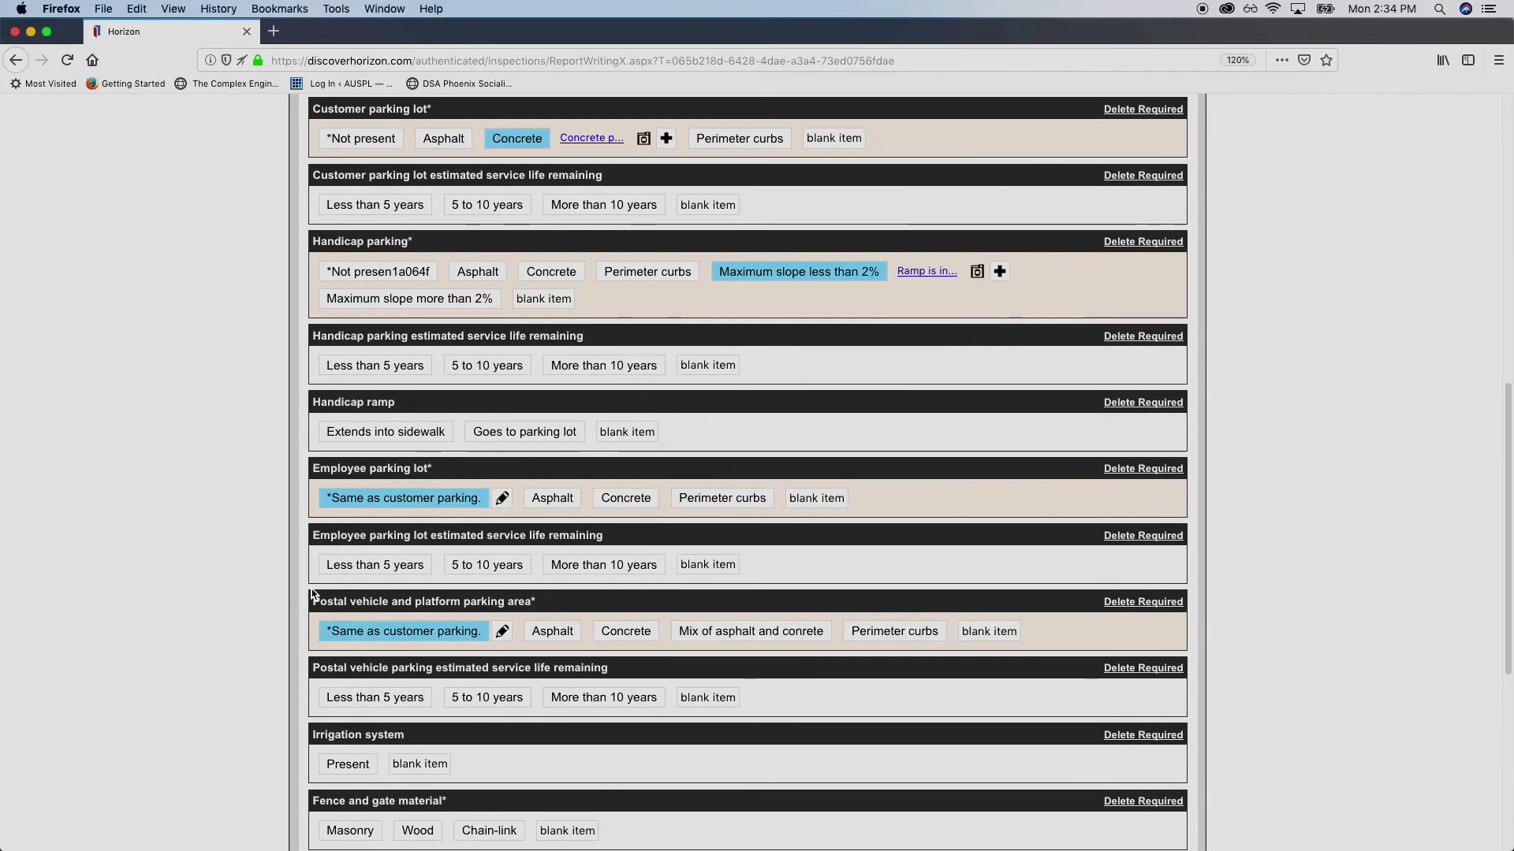
scroll(303, 583, down, 15)
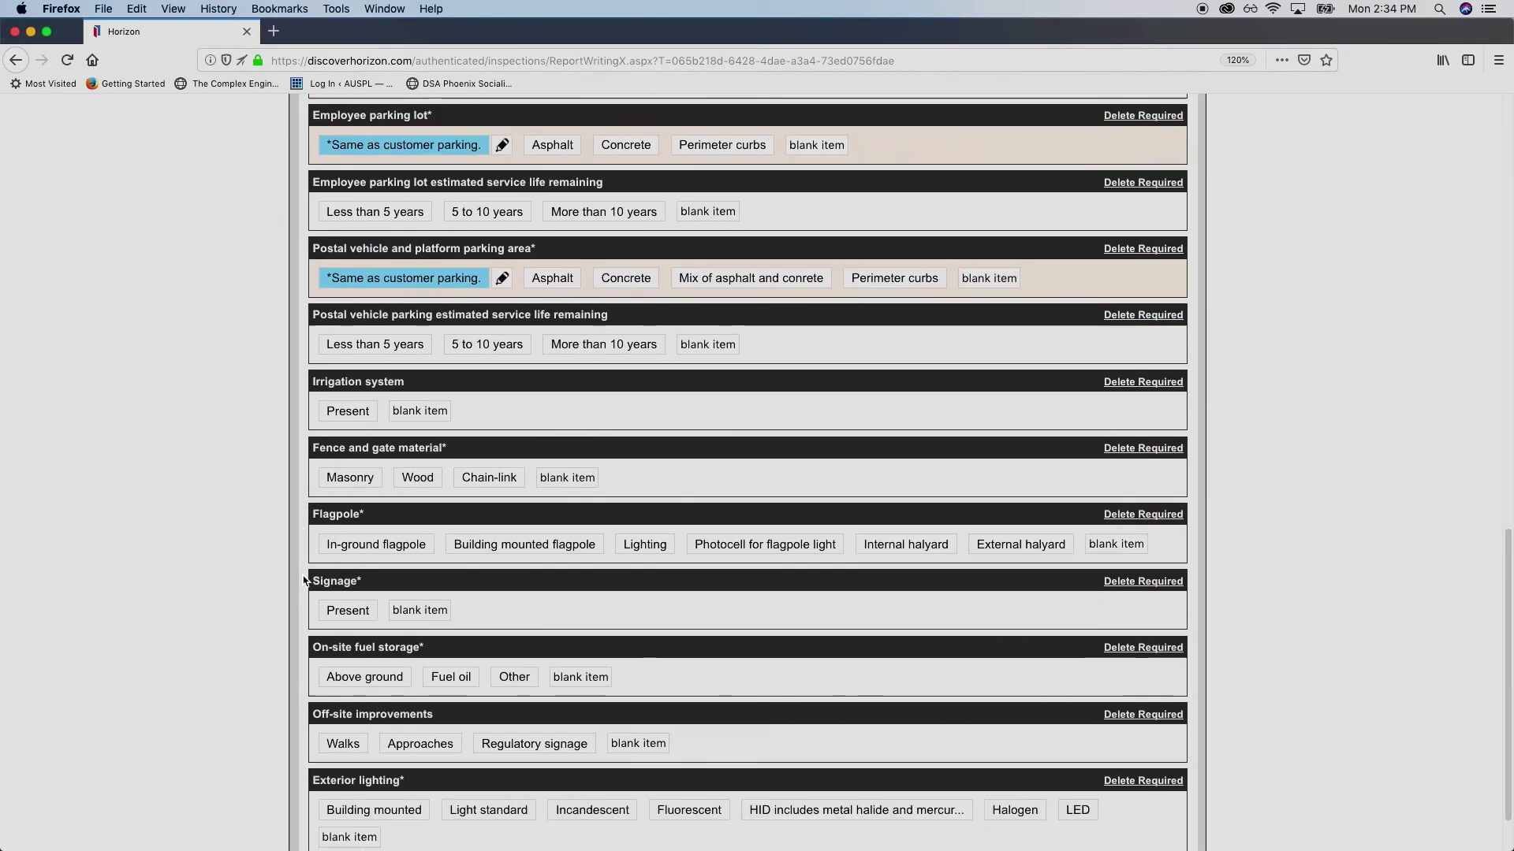
scroll(278, 583, up, 15)
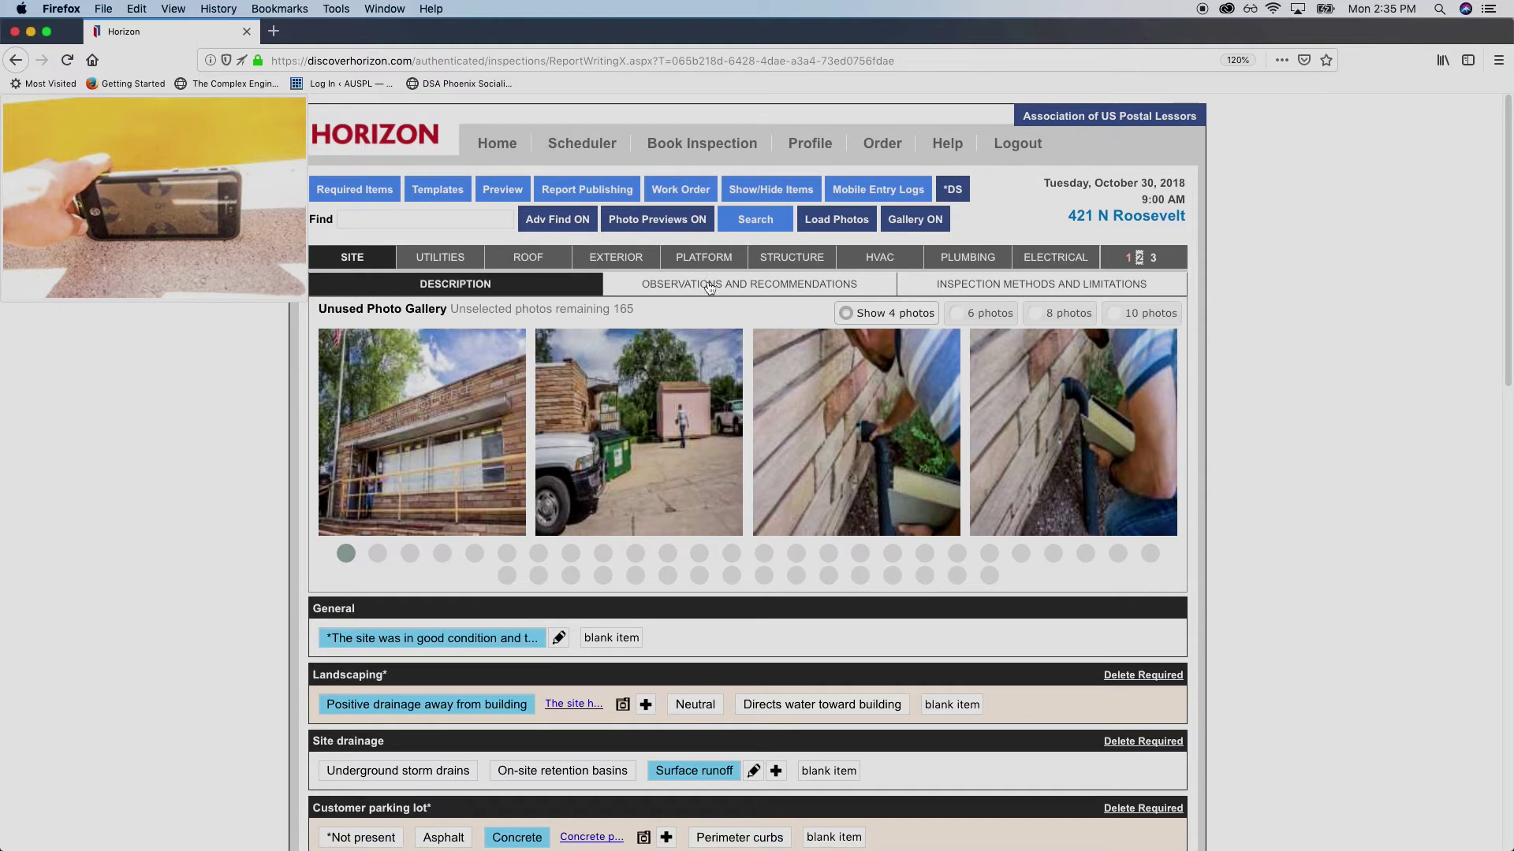
Record Evidence of ponding under Site drainage, Stormwater, with North as the location
click(644, 293)
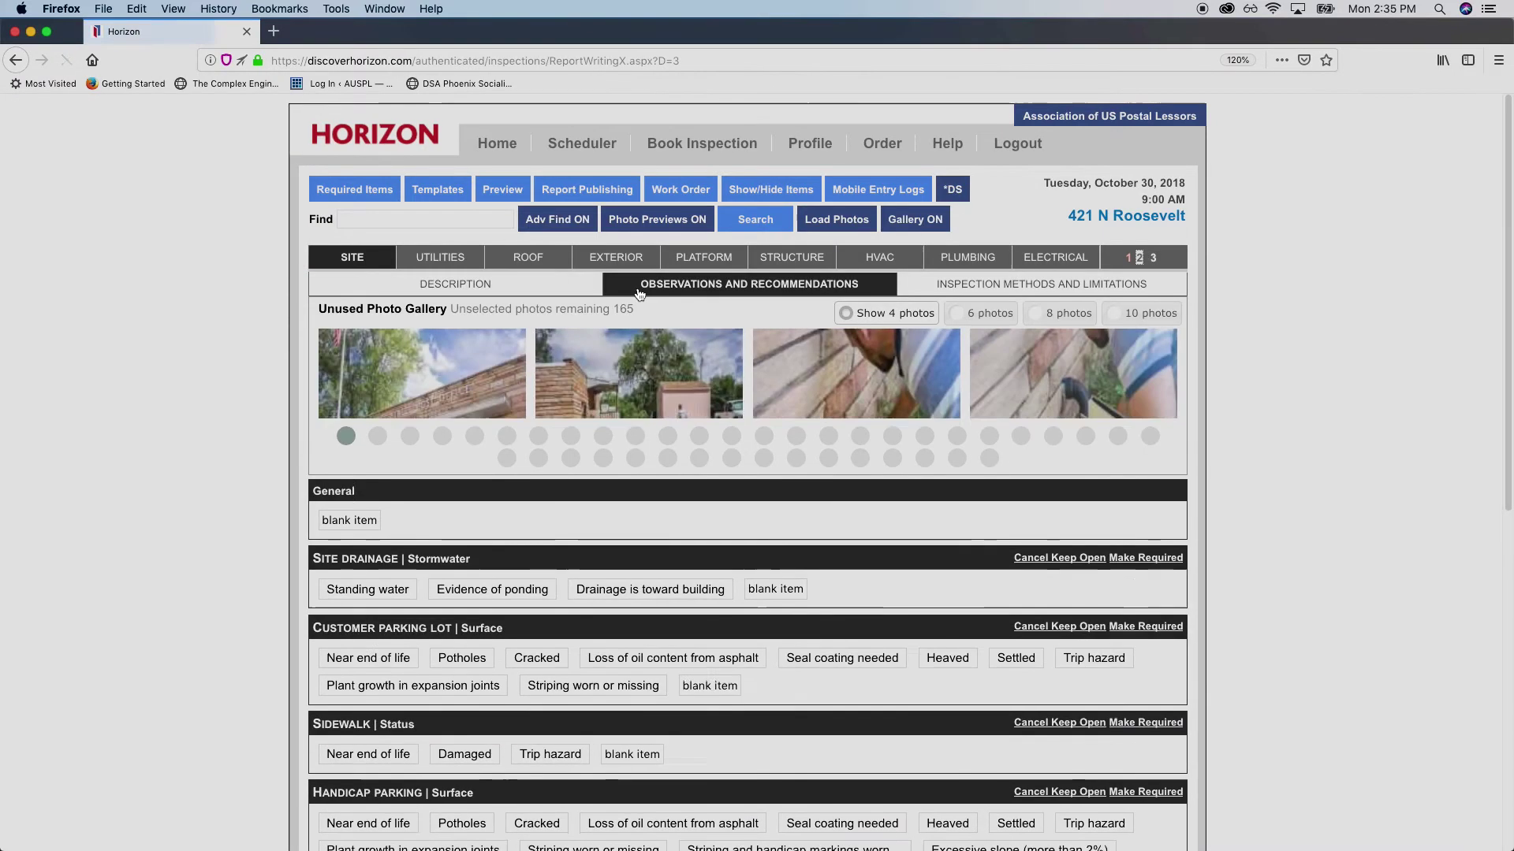
scroll(223, 425, down, 2)
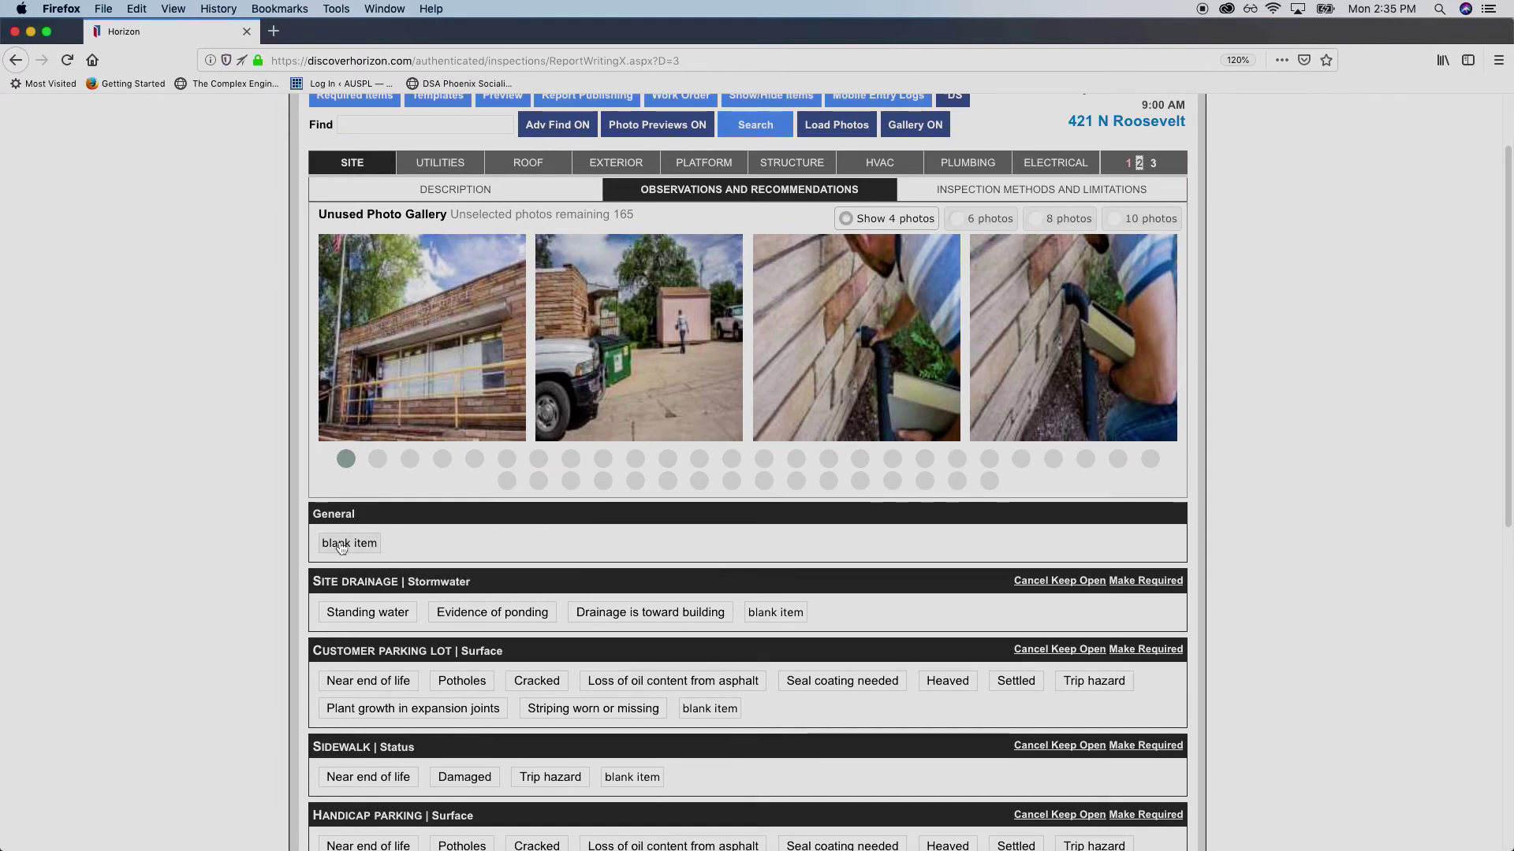
scroll(281, 527, down, 4)
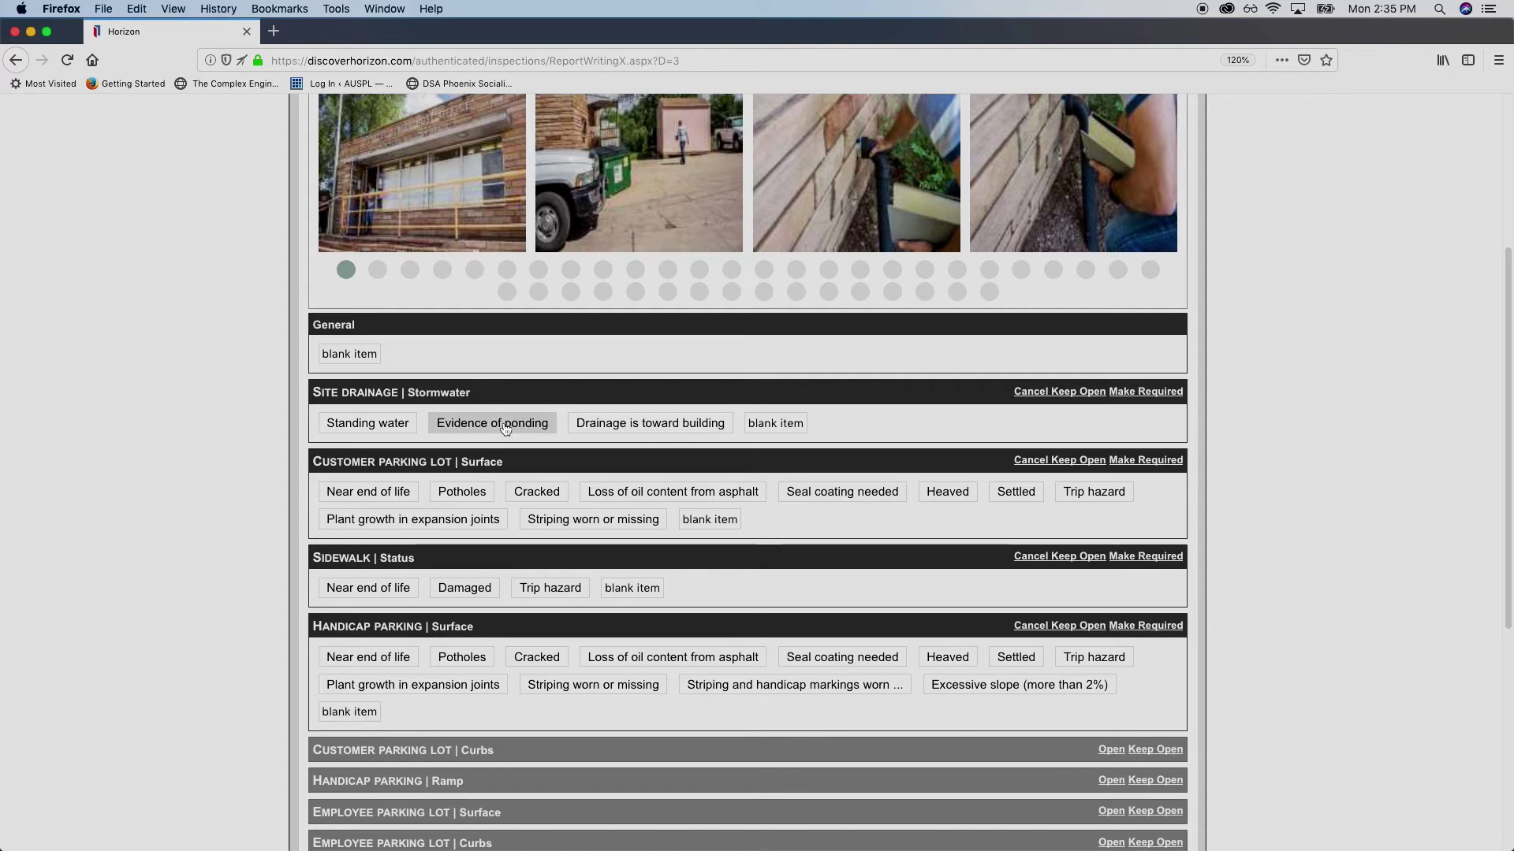
click(505, 426)
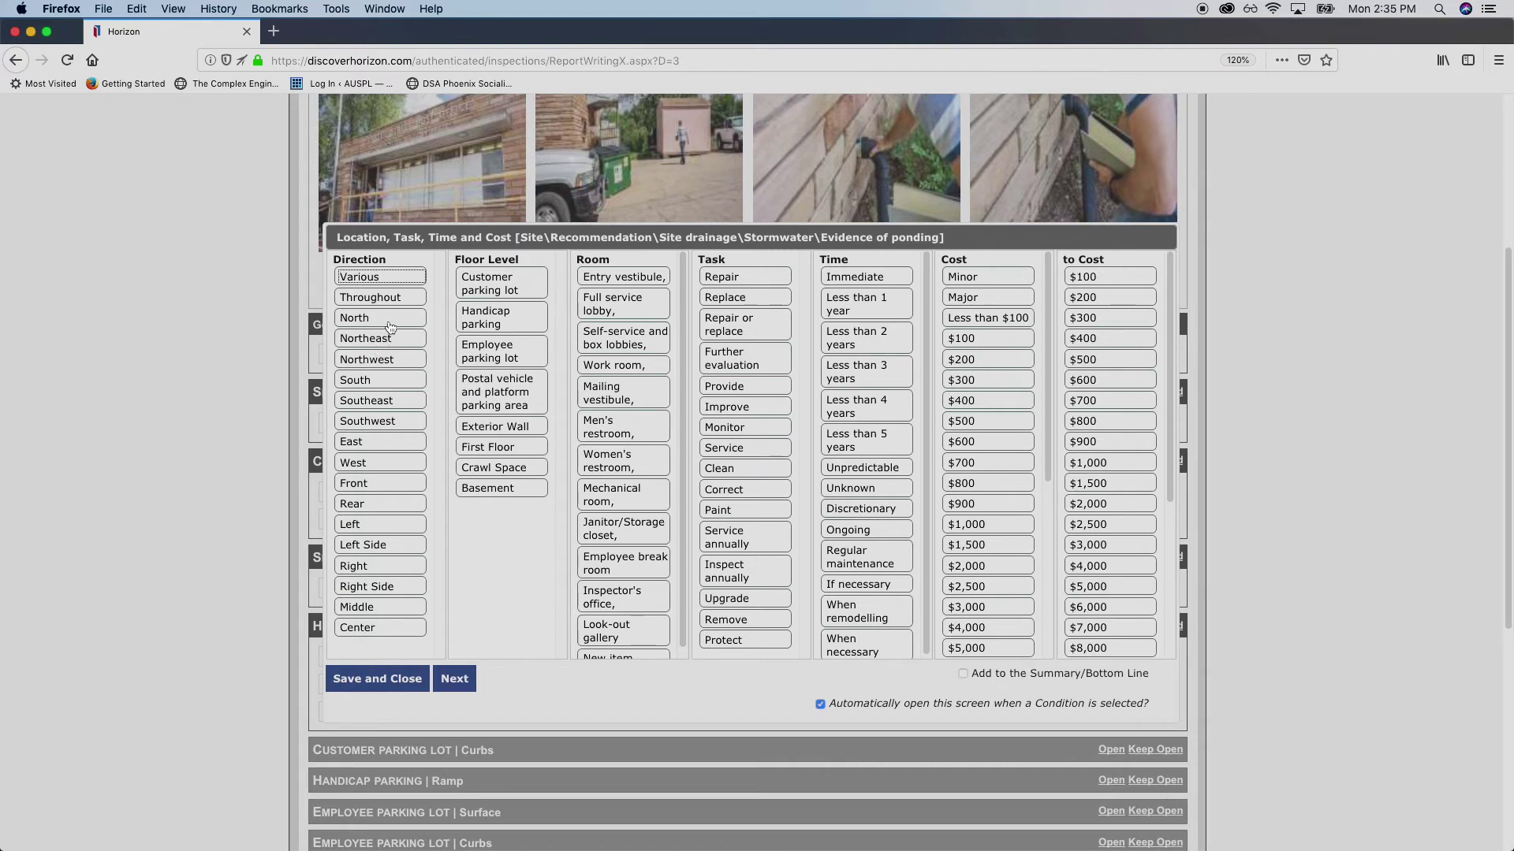
click(388, 323)
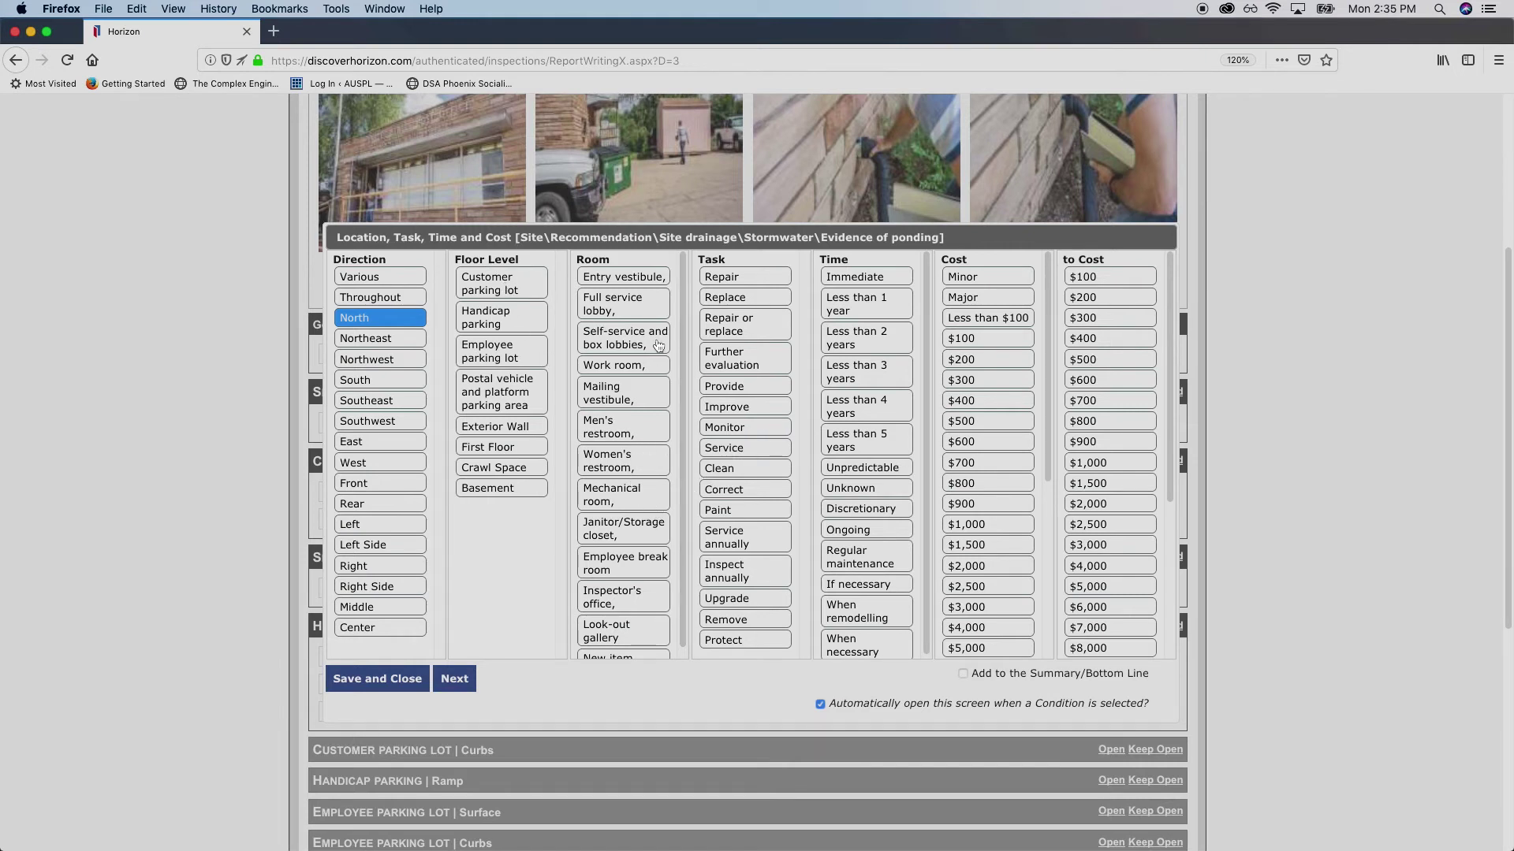
Set the ponding task to Repair or replace and the timing to If necessary
click(773, 323)
scroll(883, 473, down, 1)
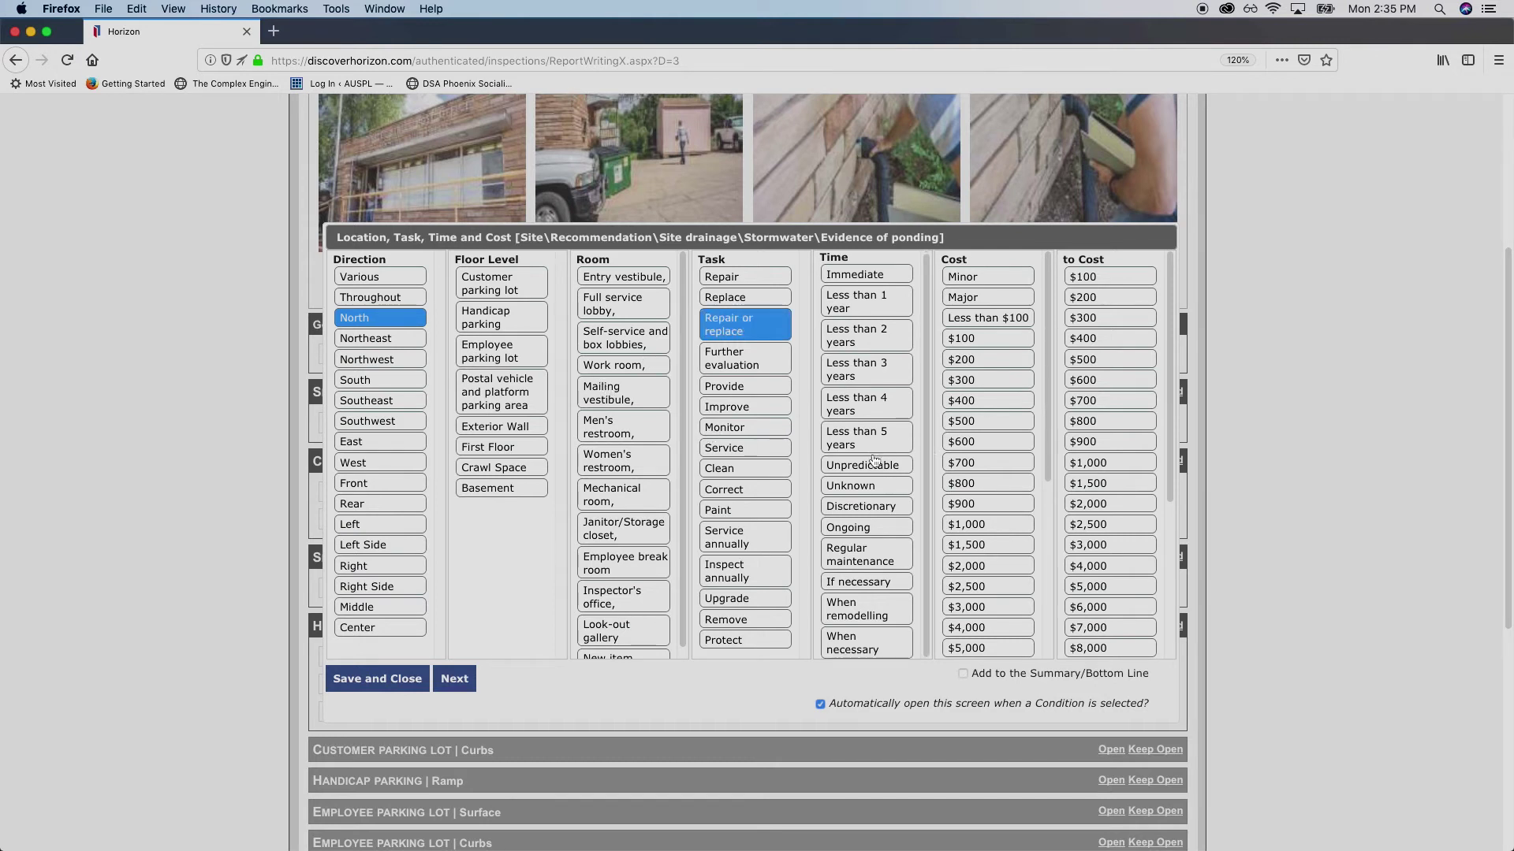
click(886, 506)
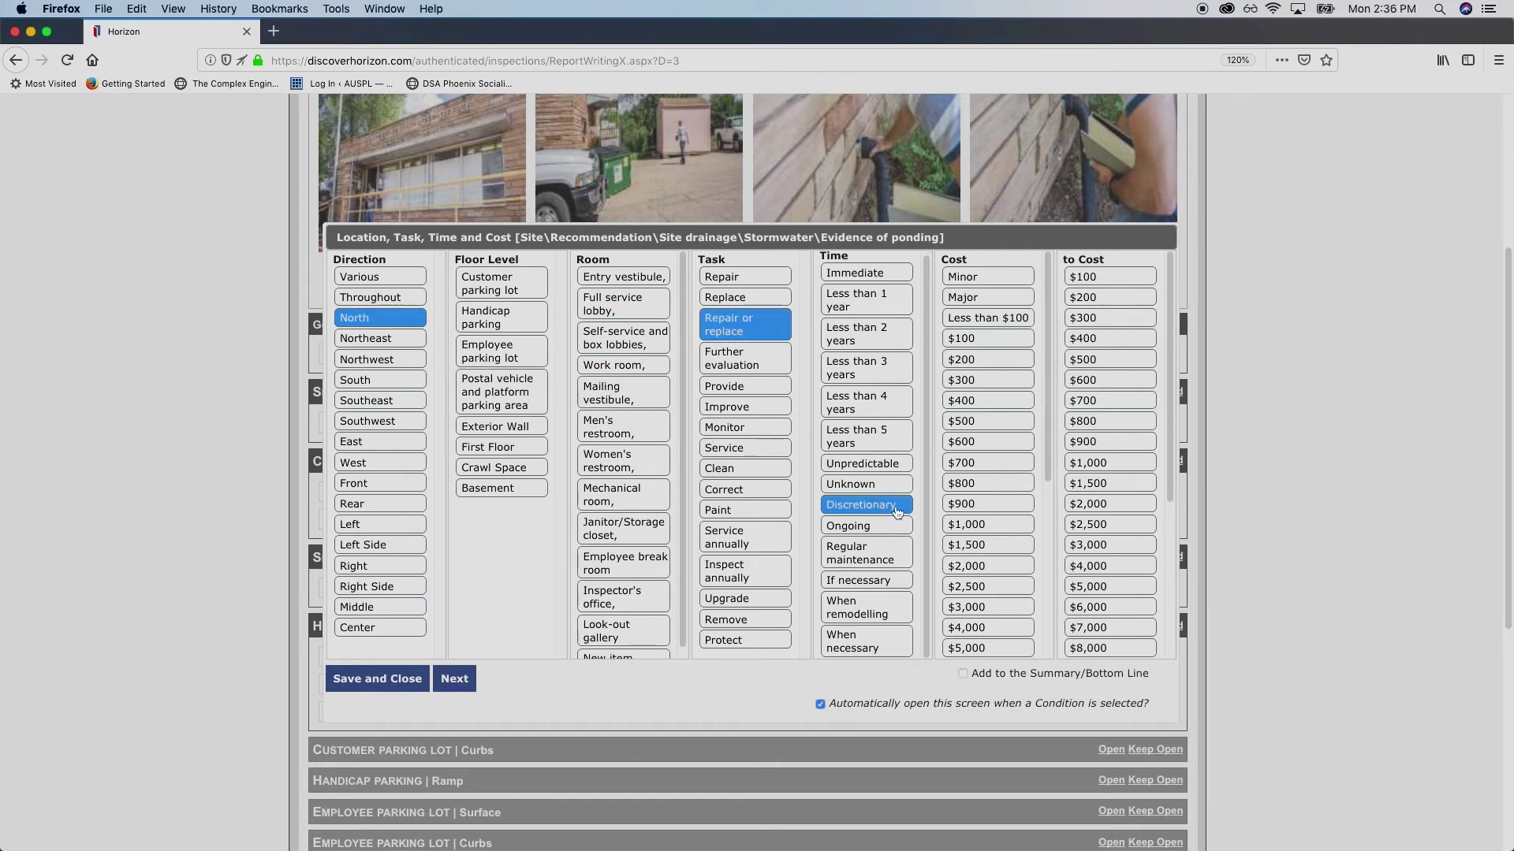
scroll(842, 519, down, 1)
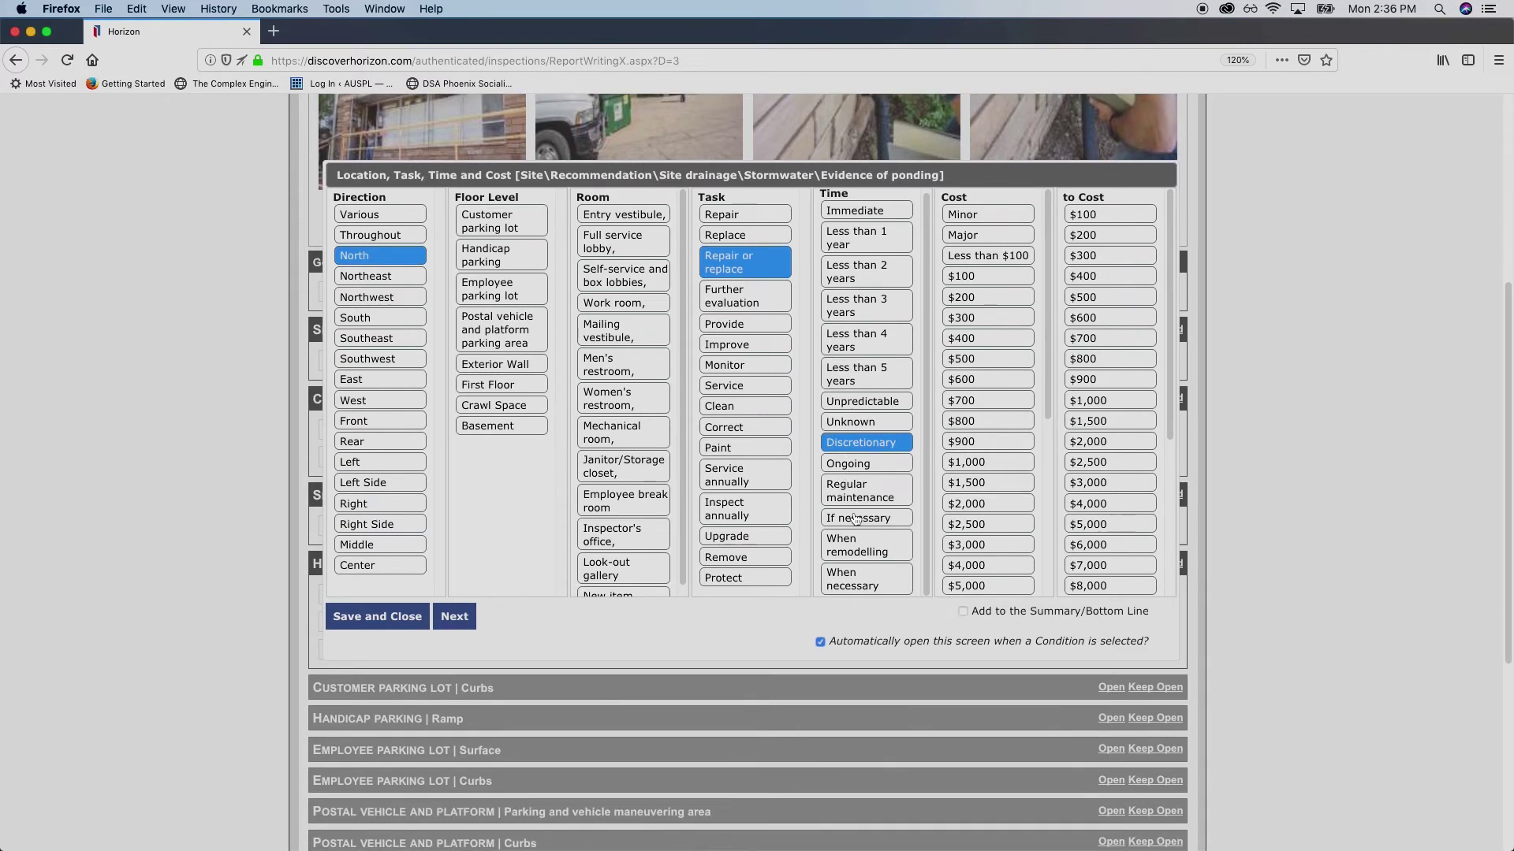
scroll(844, 505, up, 1)
scroll(975, 463, up, 1)
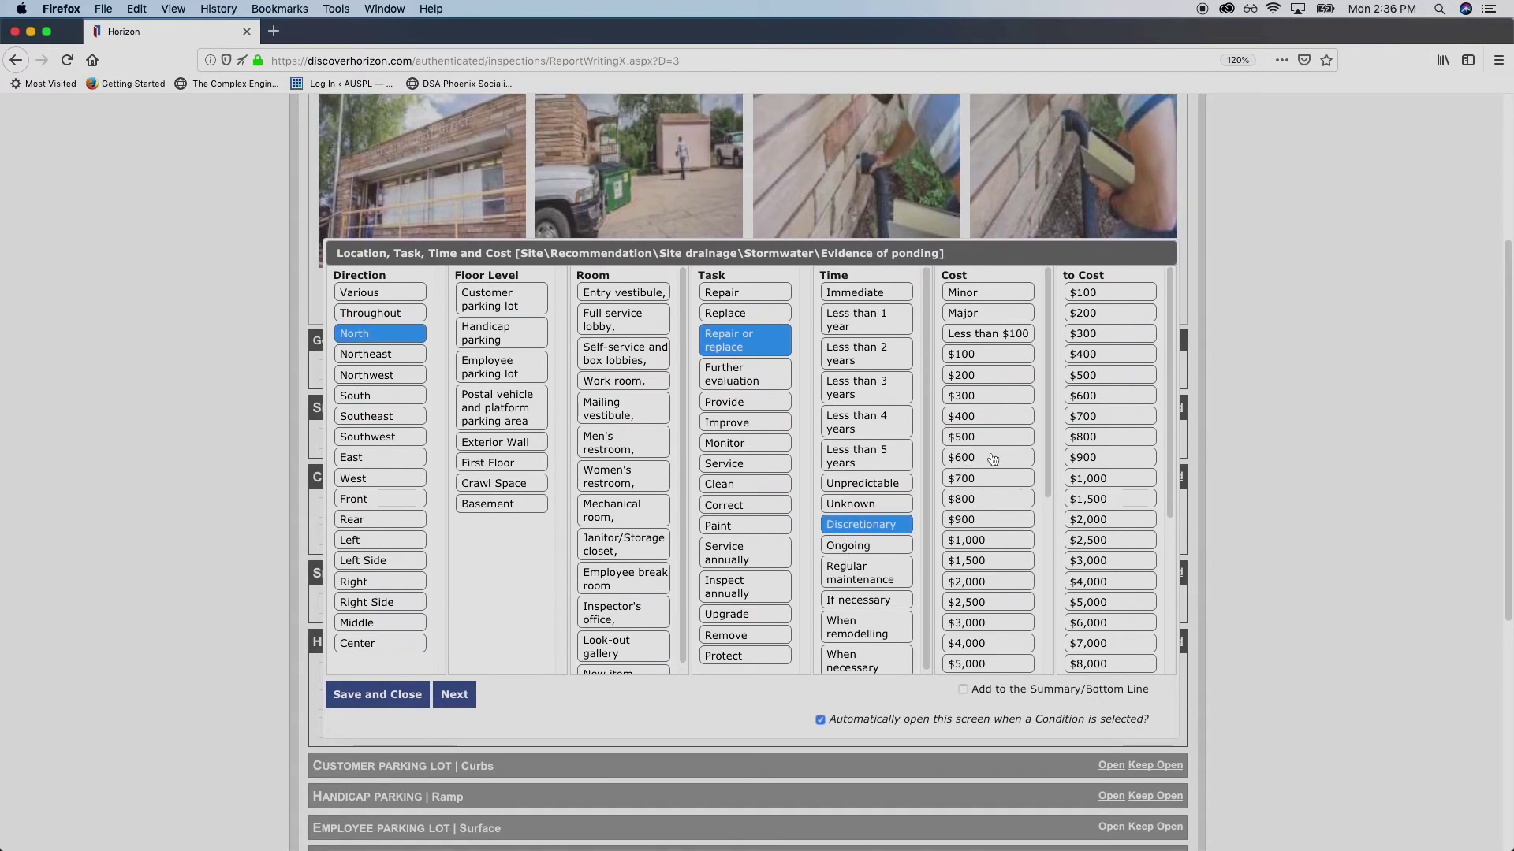
scroll(1024, 530, down, 1)
scroll(874, 583, up, 1)
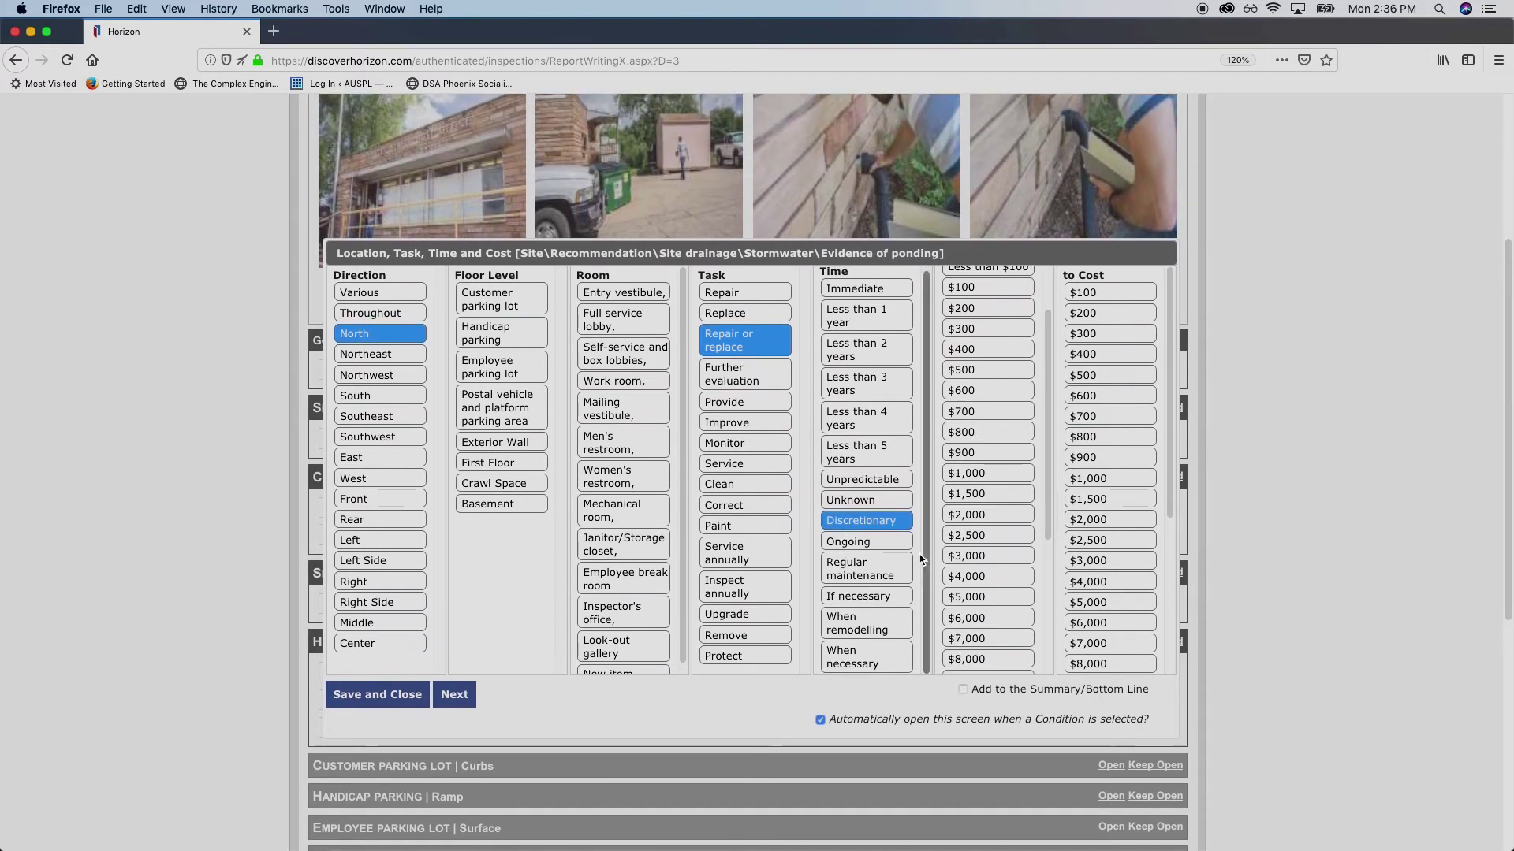
scroll(874, 513, up, 1)
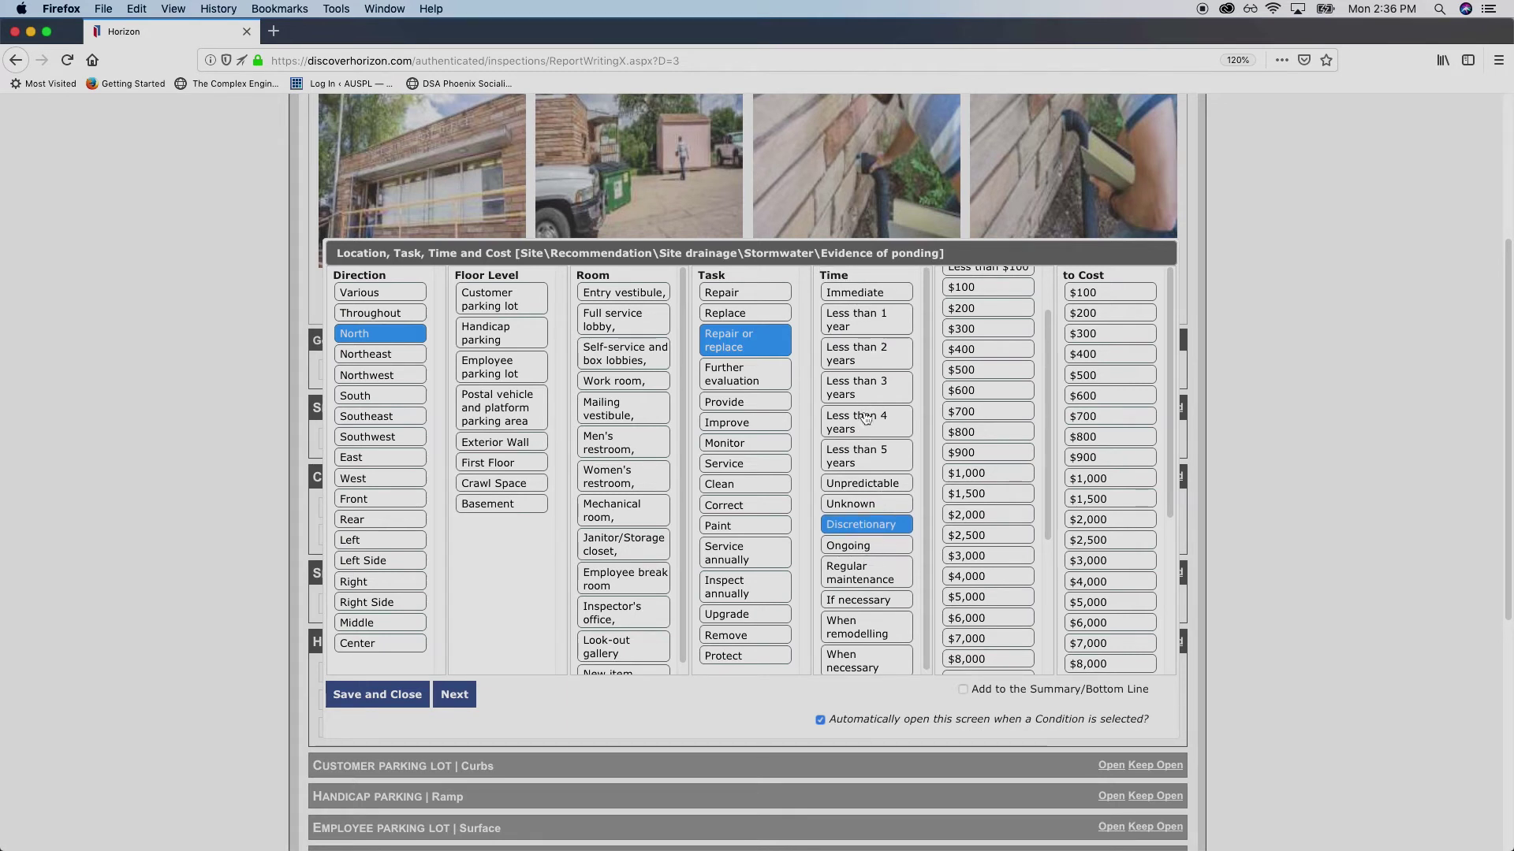
click(865, 527)
click(879, 603)
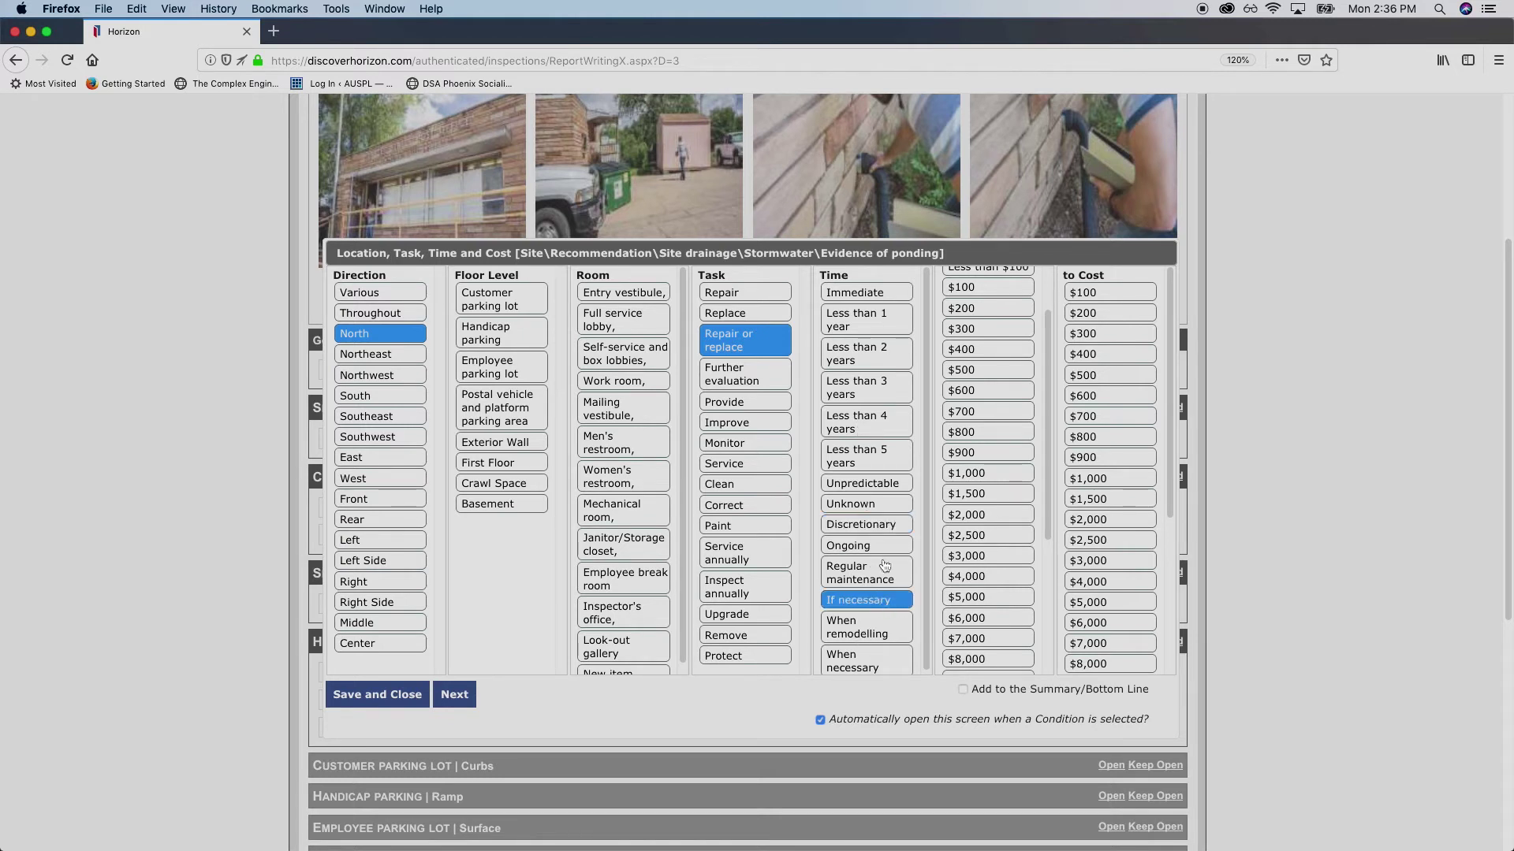
scroll(949, 528, up, 2)
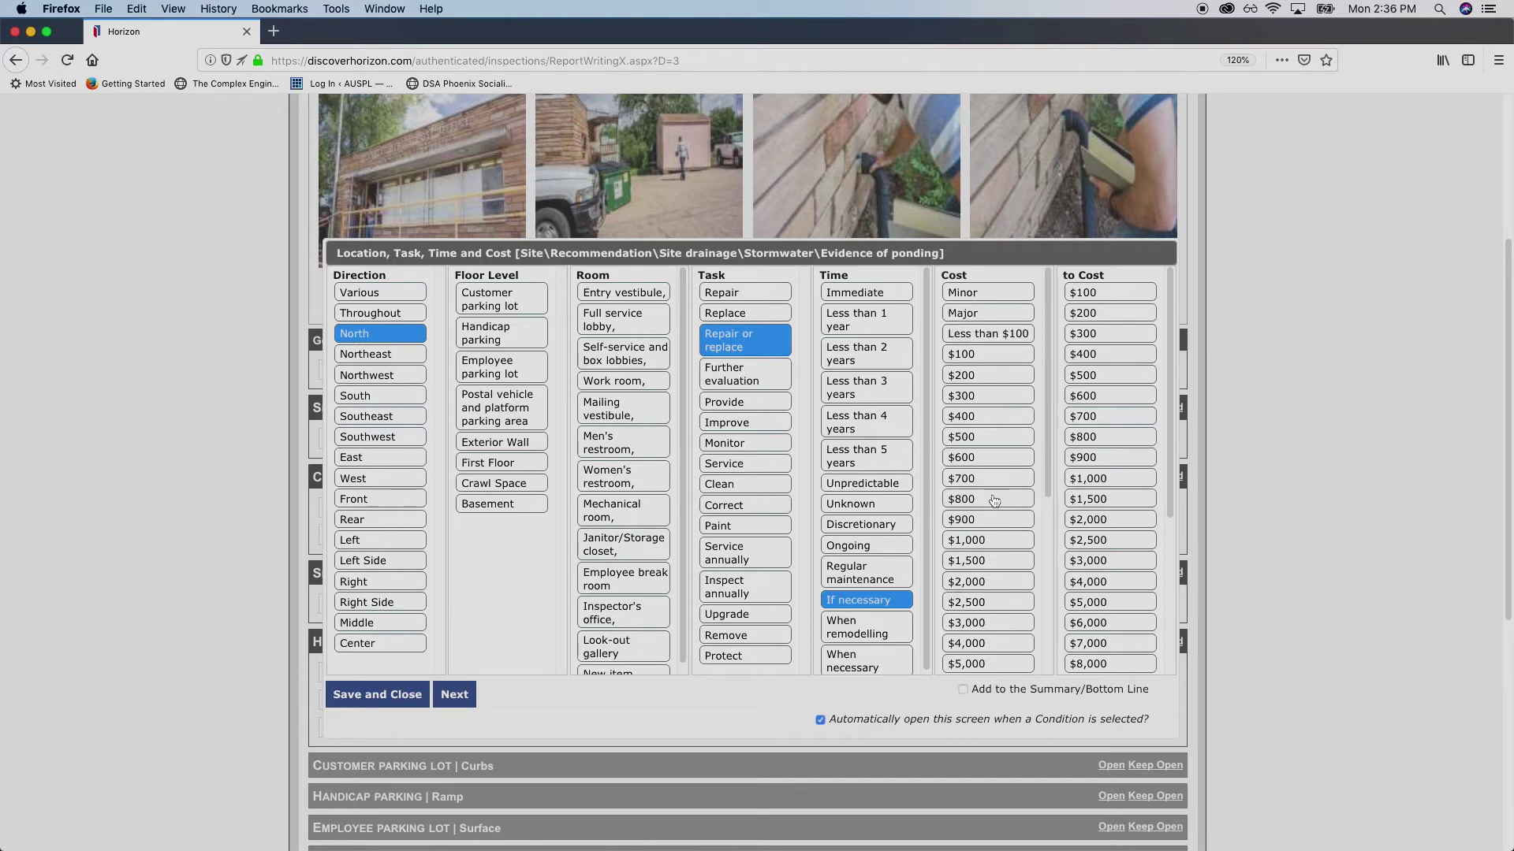
scroll(982, 499, down, 5)
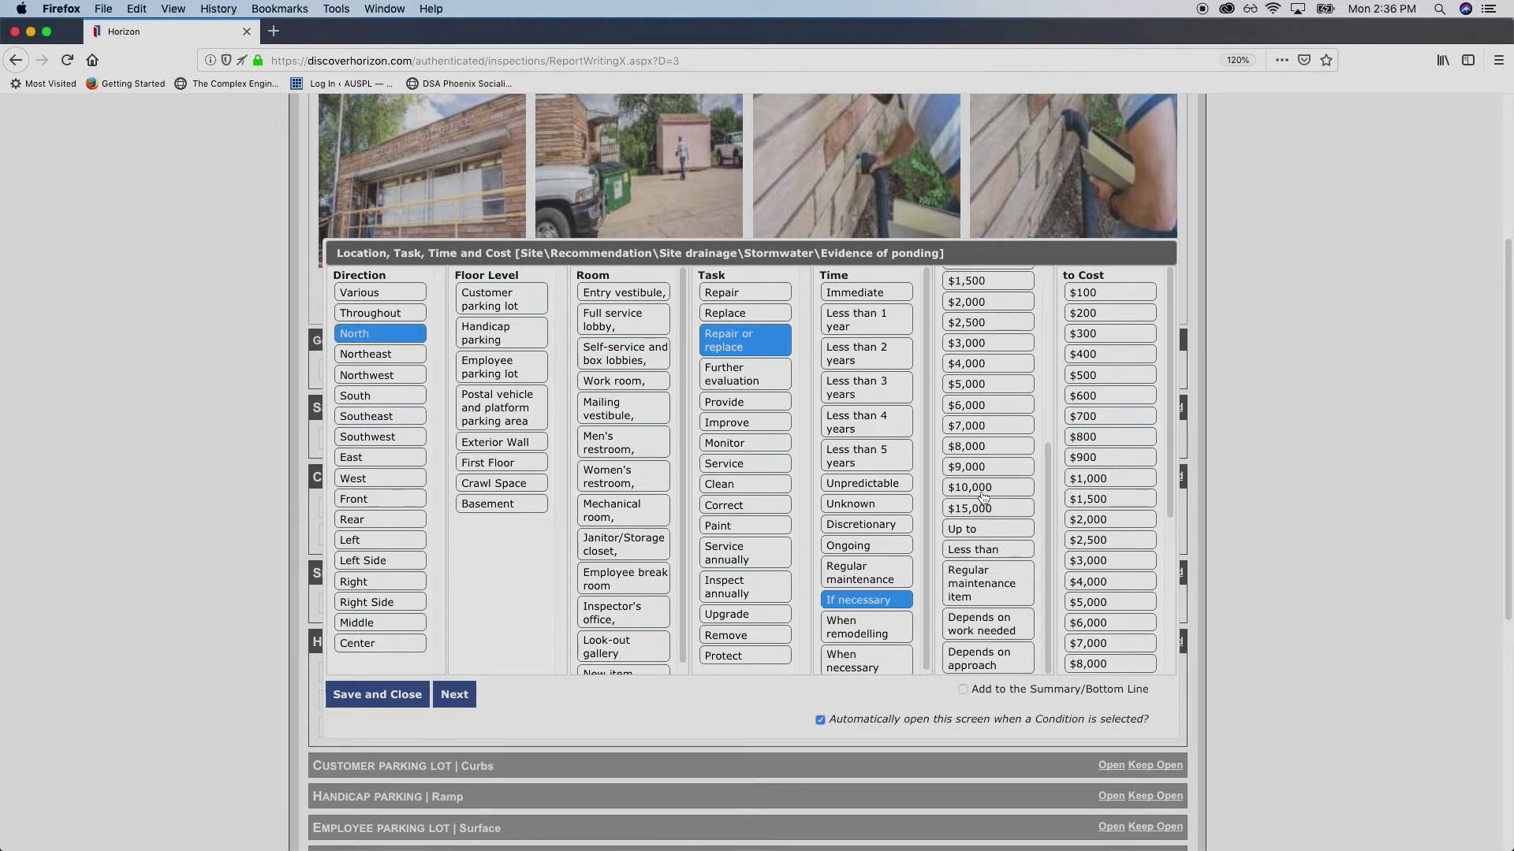
scroll(990, 441, up, 5)
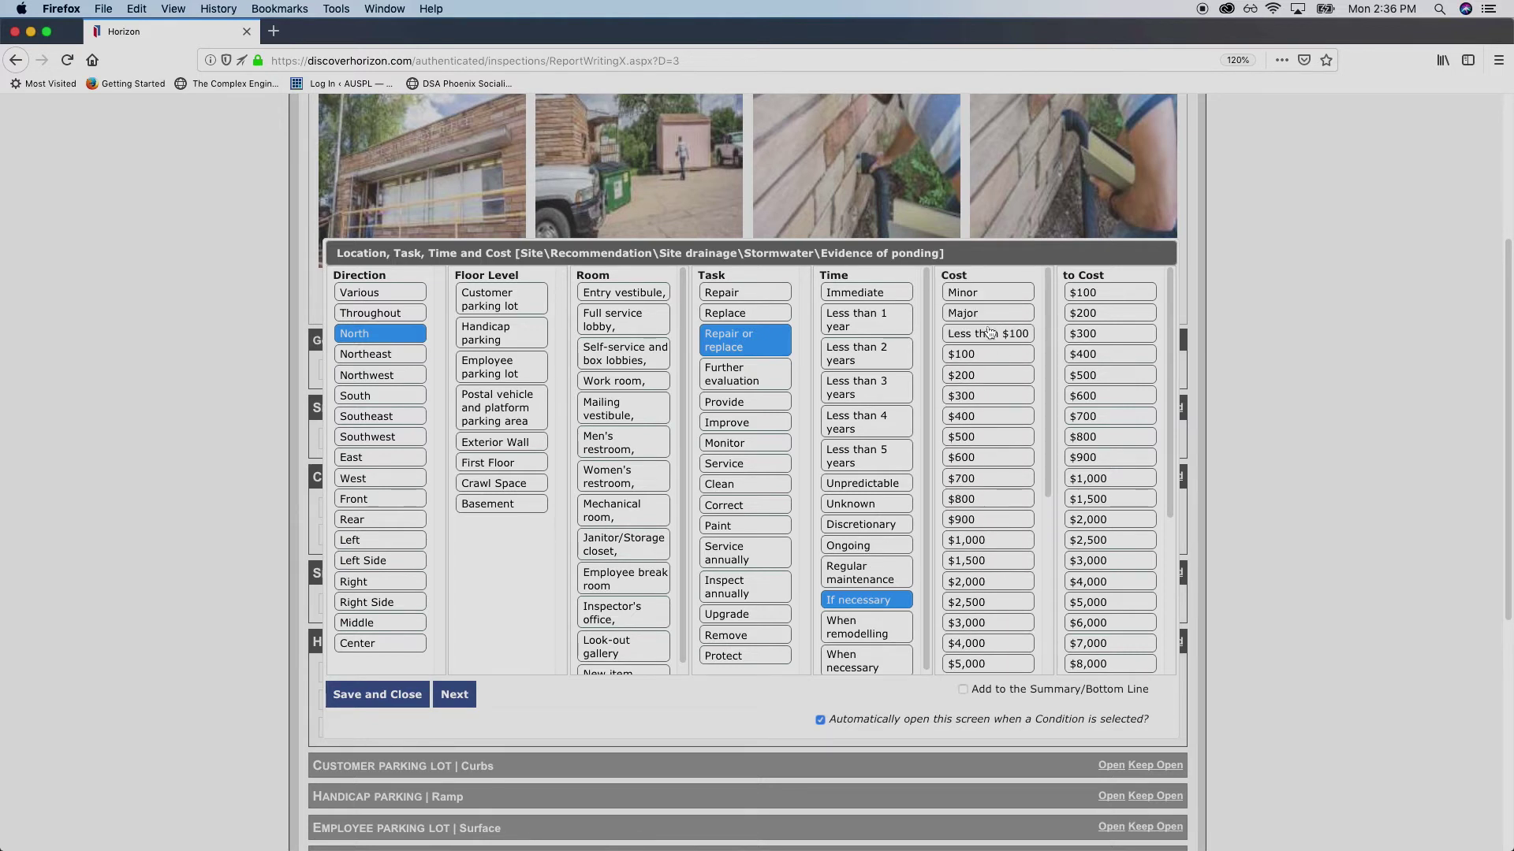
scroll(986, 517, down, 5)
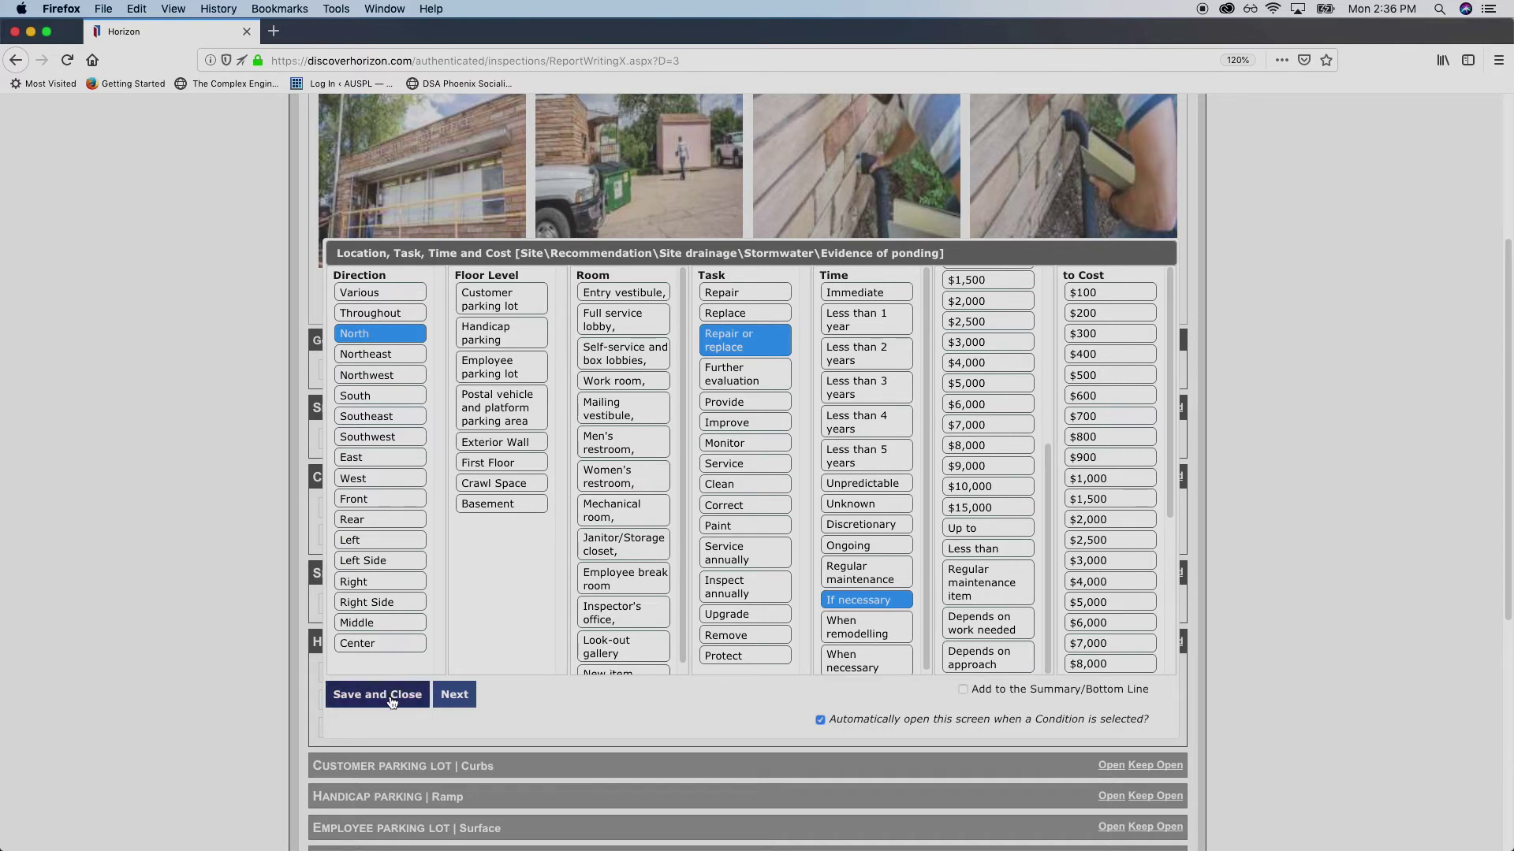
Attach the third photo to the ponding observation, captioned about debris on the sidewalk
click(455, 696)
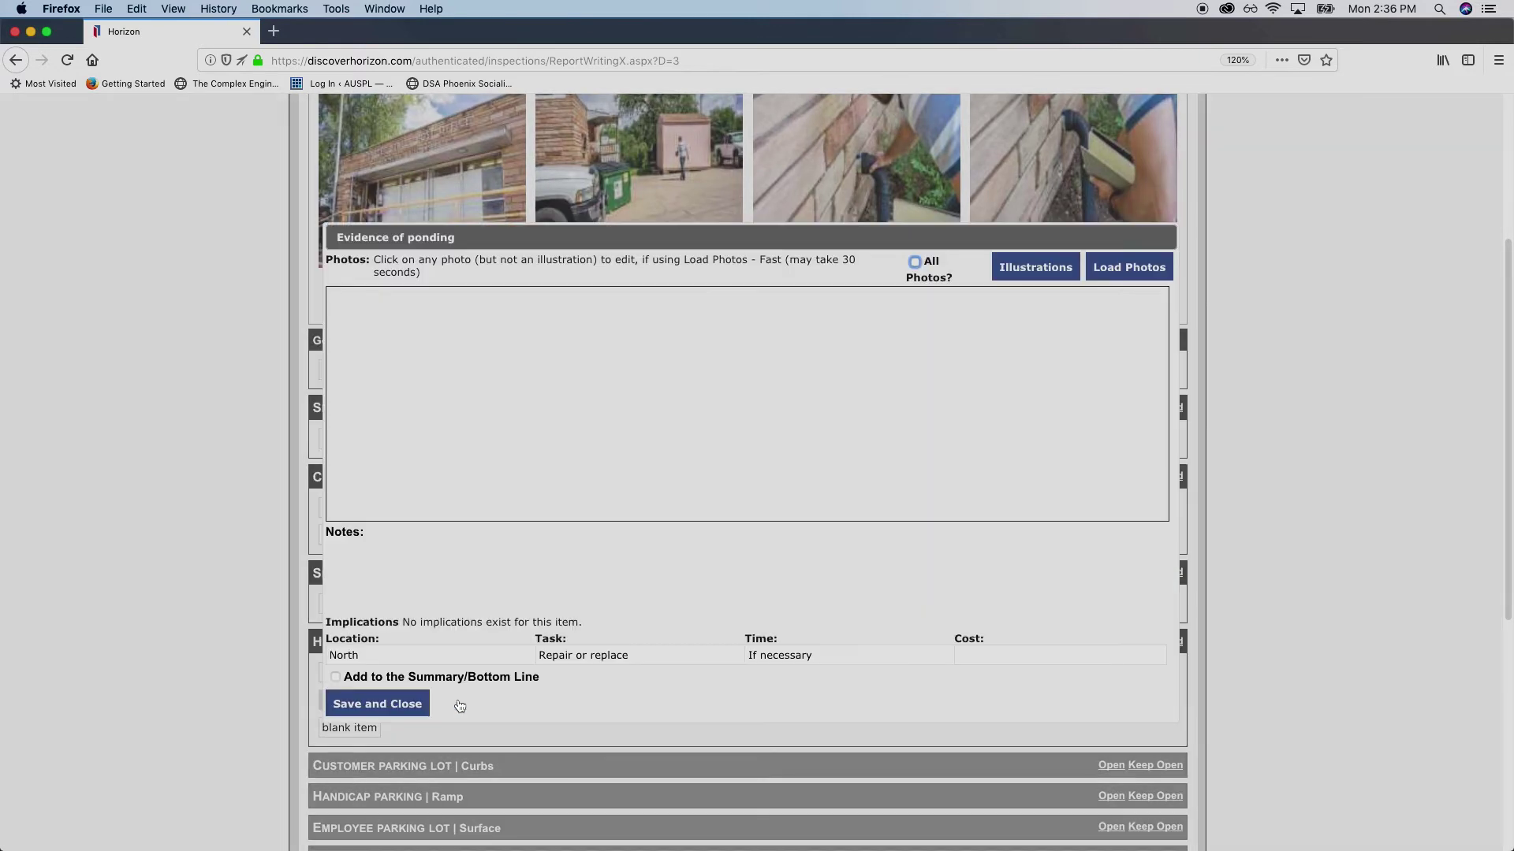
scroll(496, 371, down, 5)
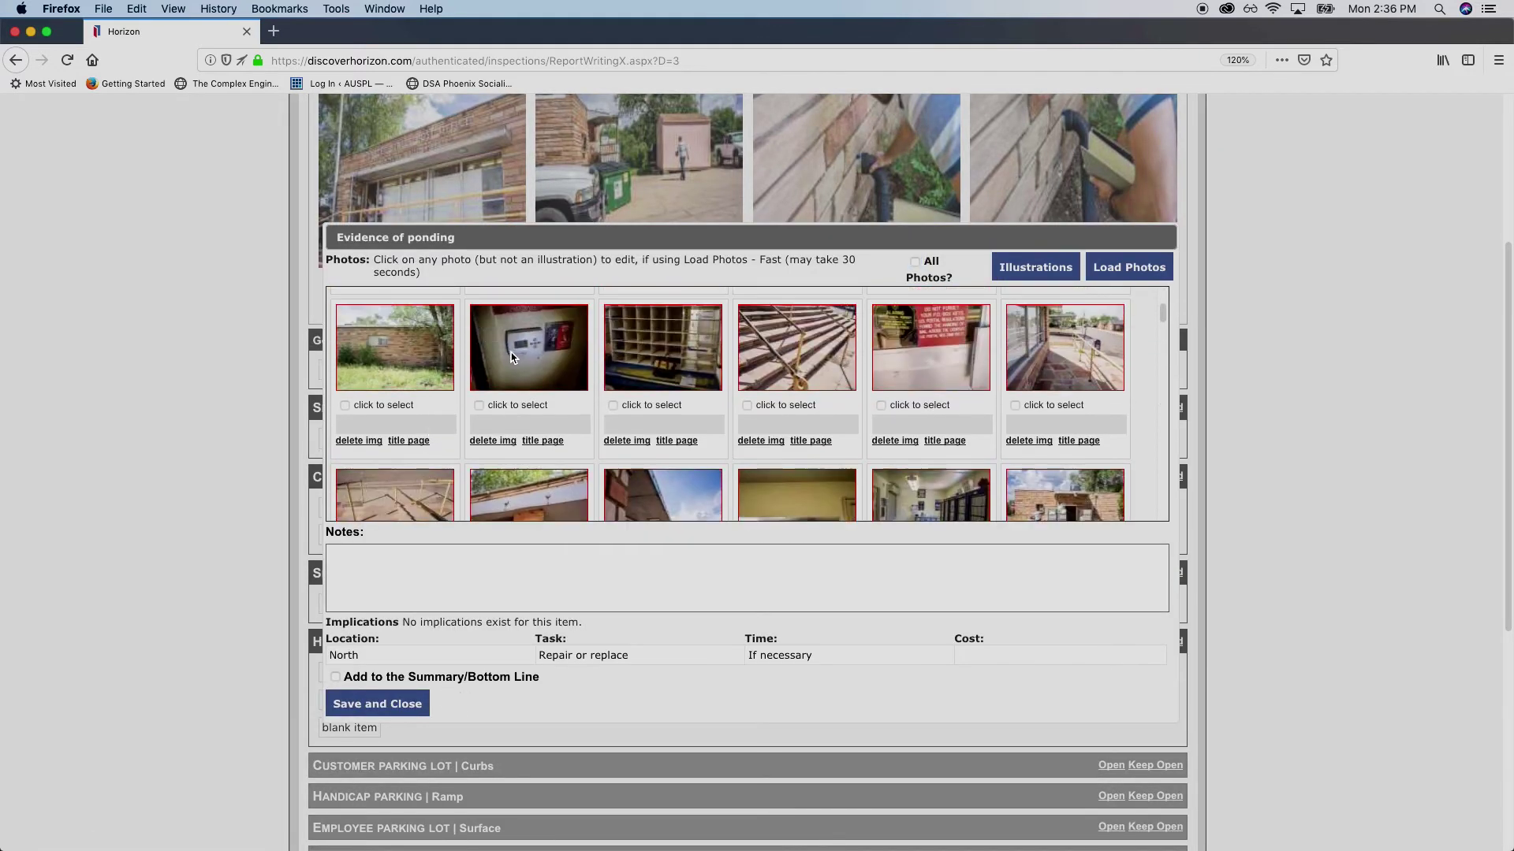
scroll(497, 371, down, 5)
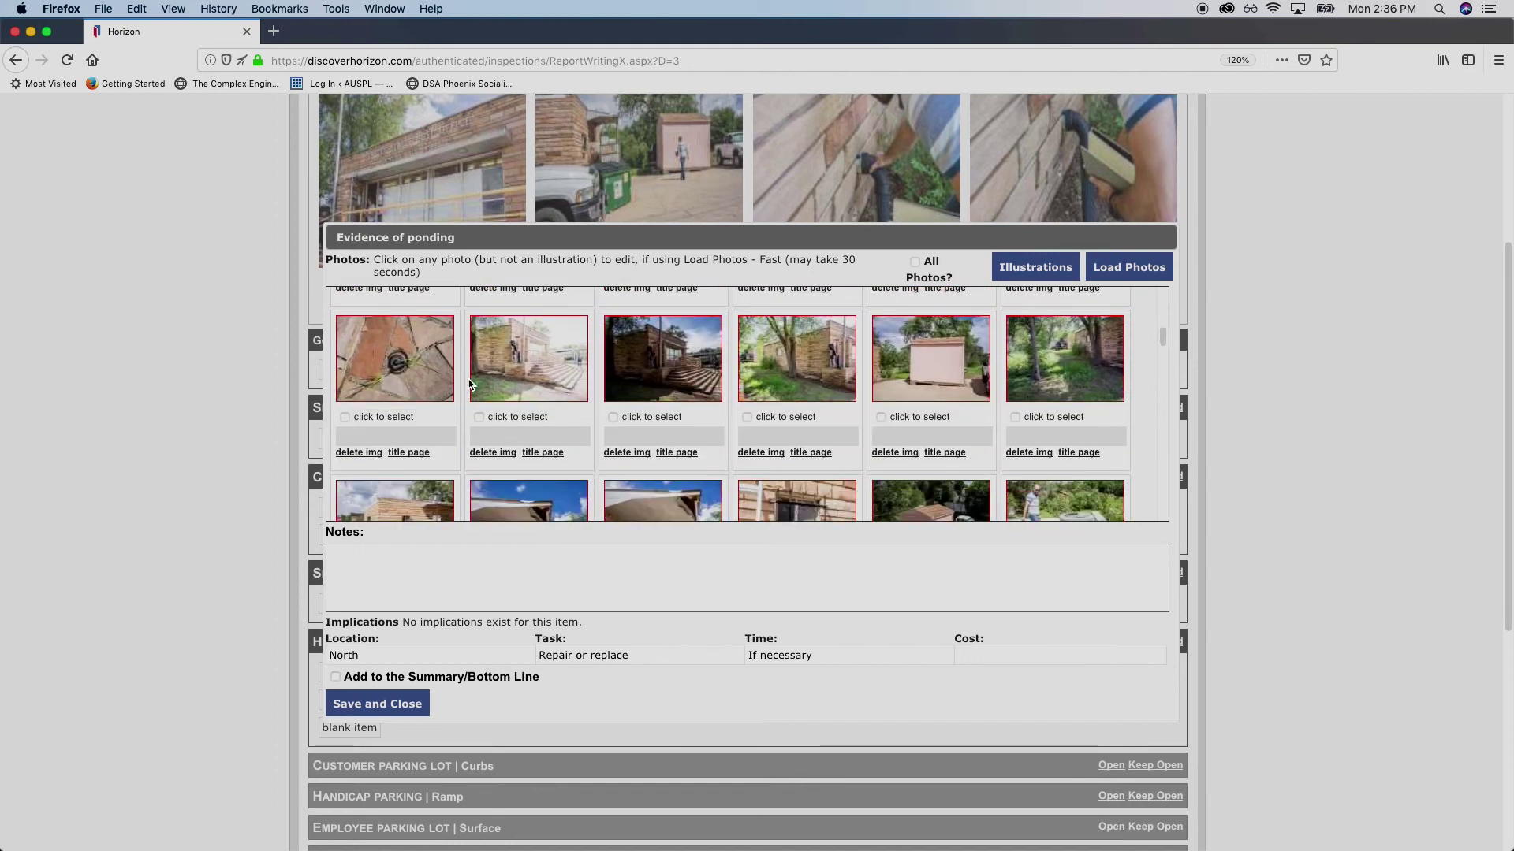
scroll(529, 376, down, 1)
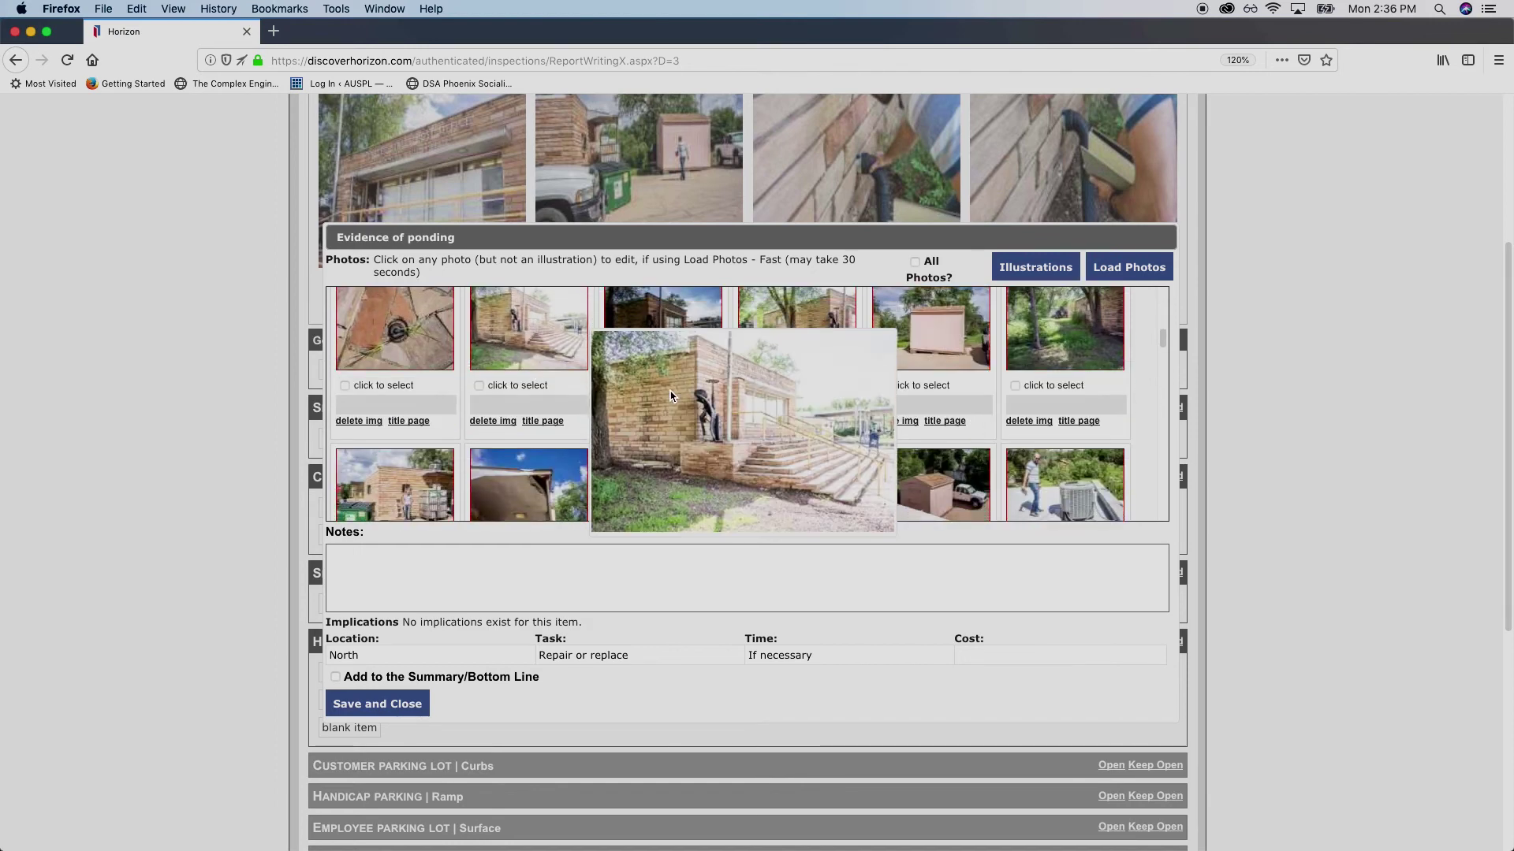
click(1016, 378)
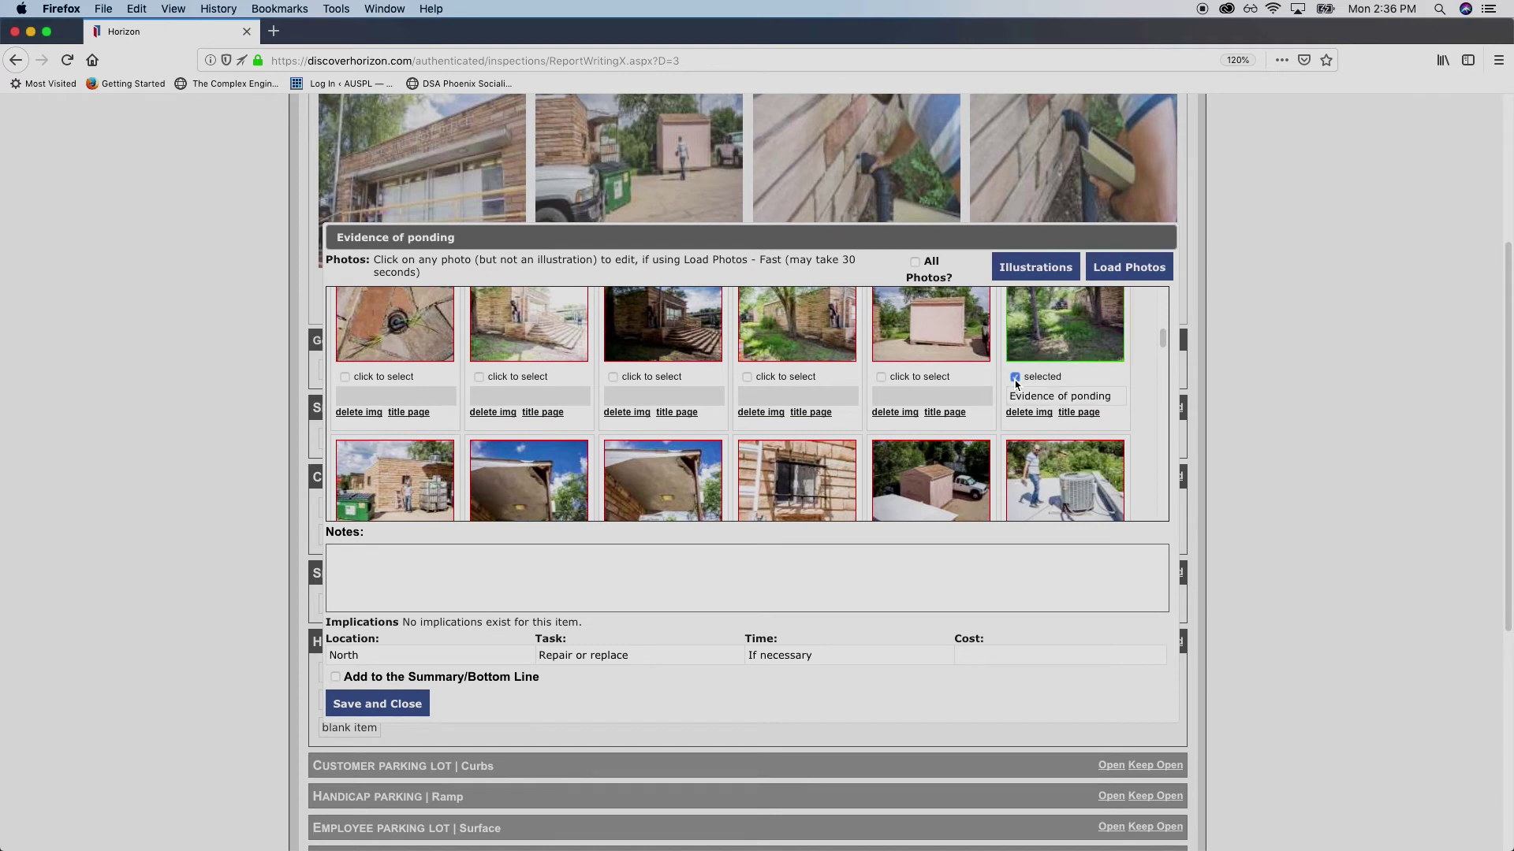
click(1014, 378)
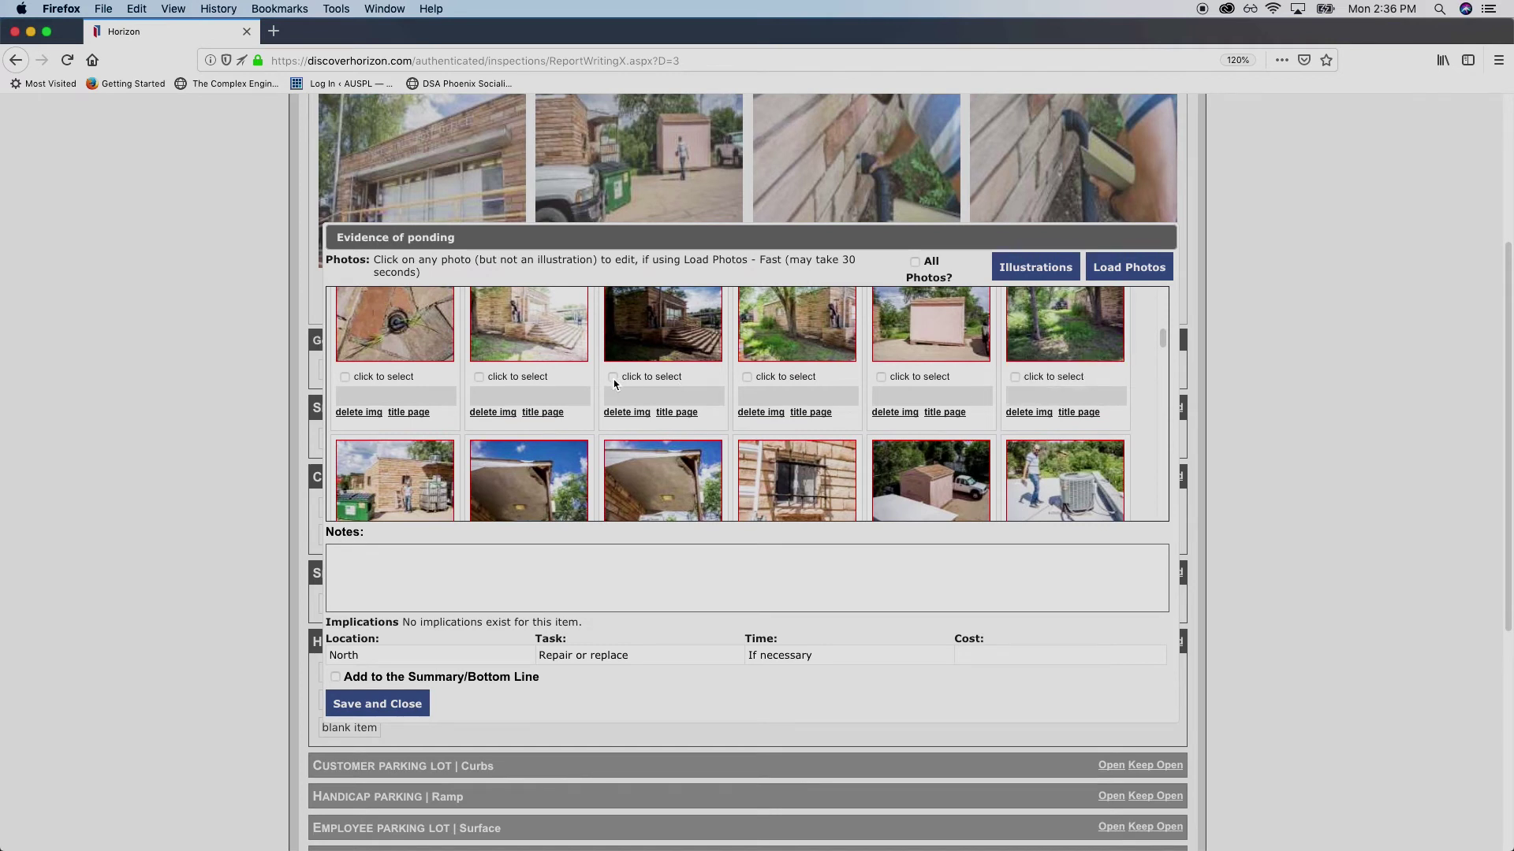
click(613, 378)
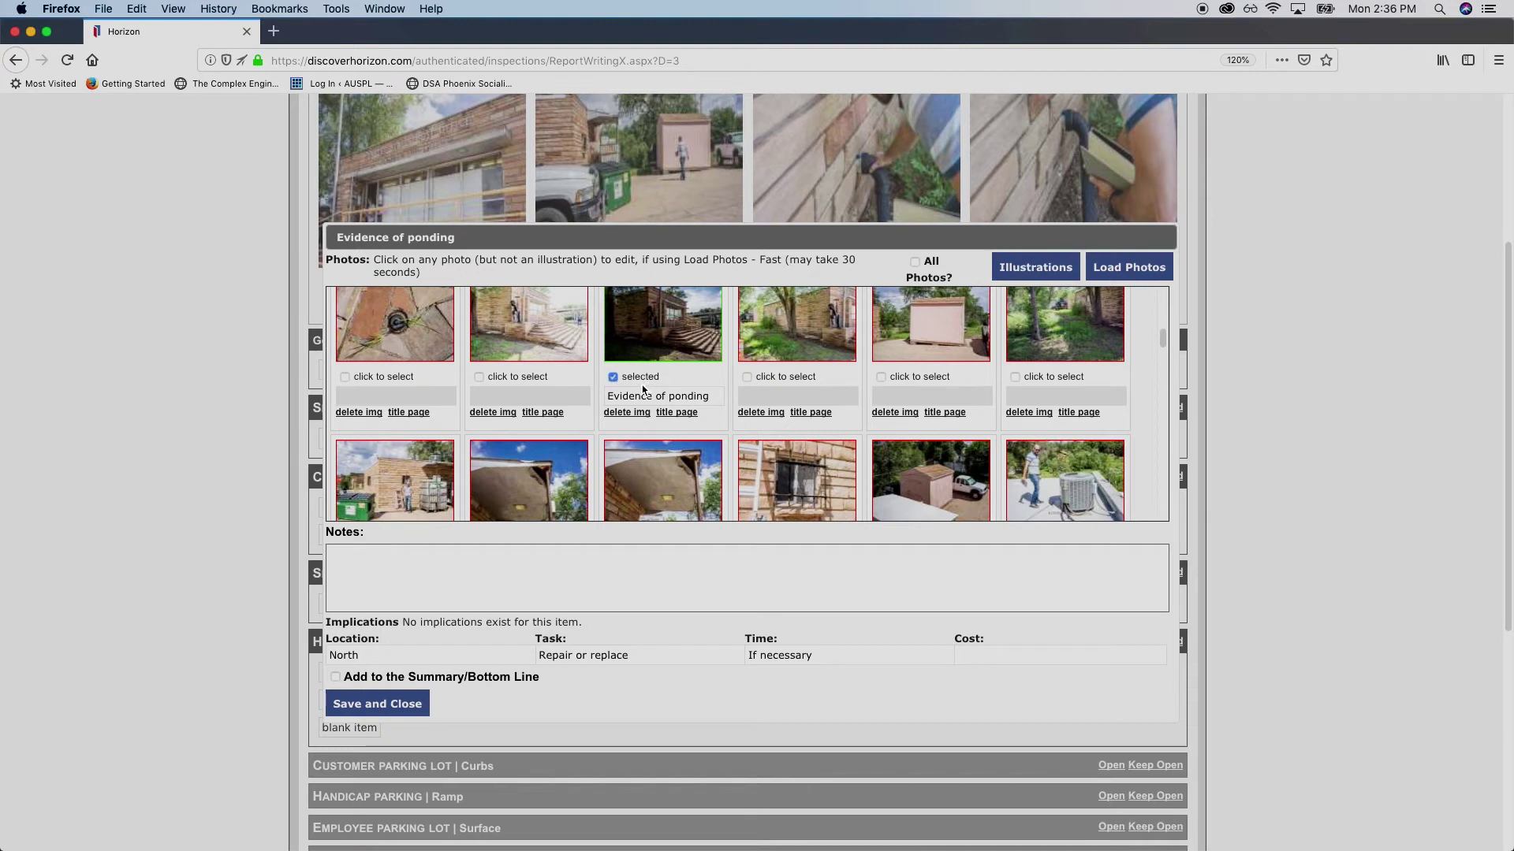
click(711, 394)
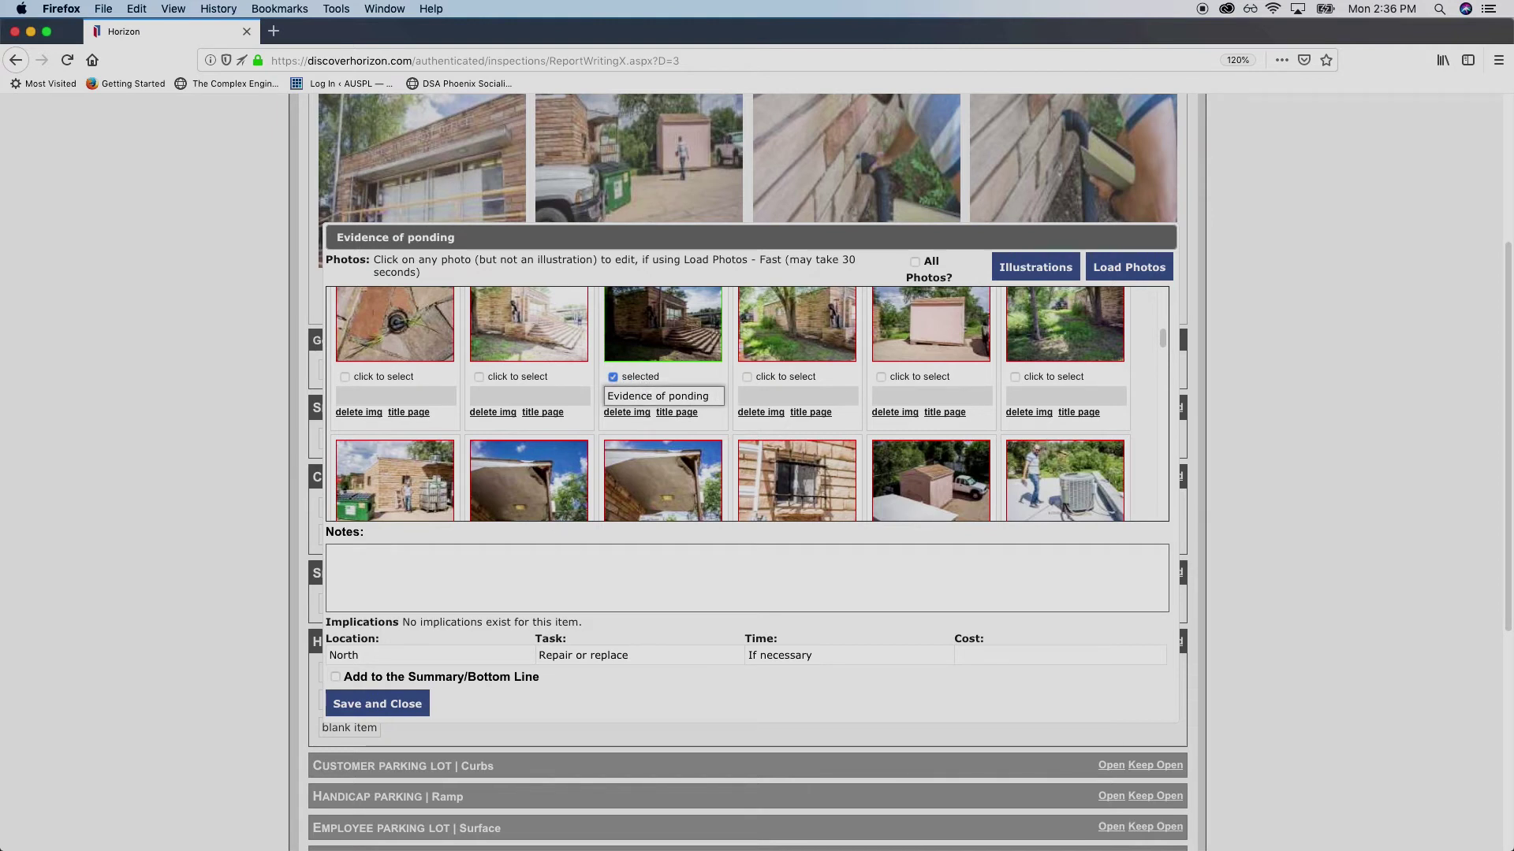
text(debris on)
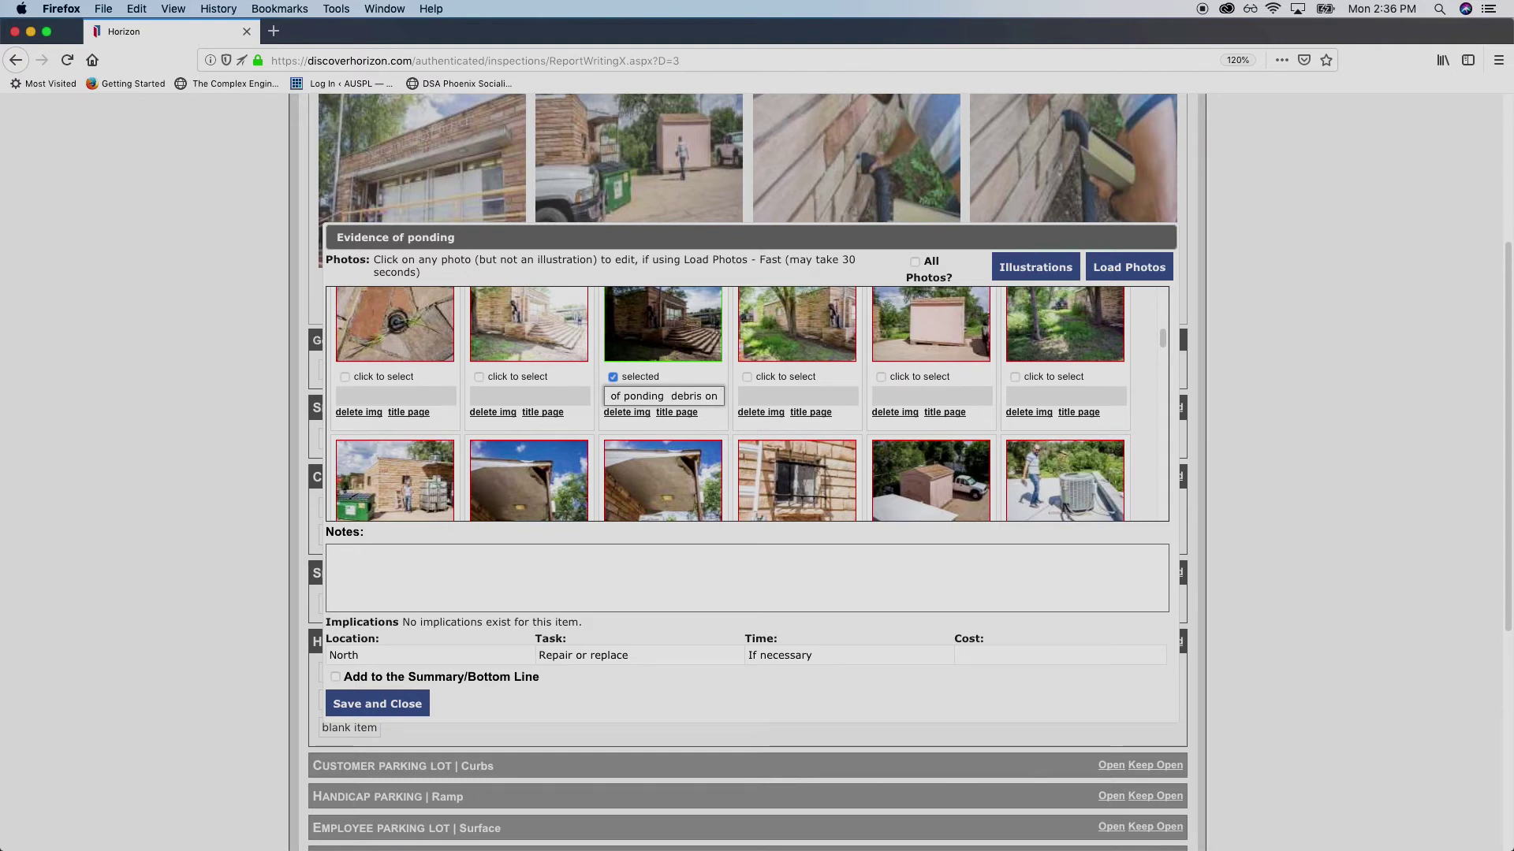
text( sidelwalk.;)
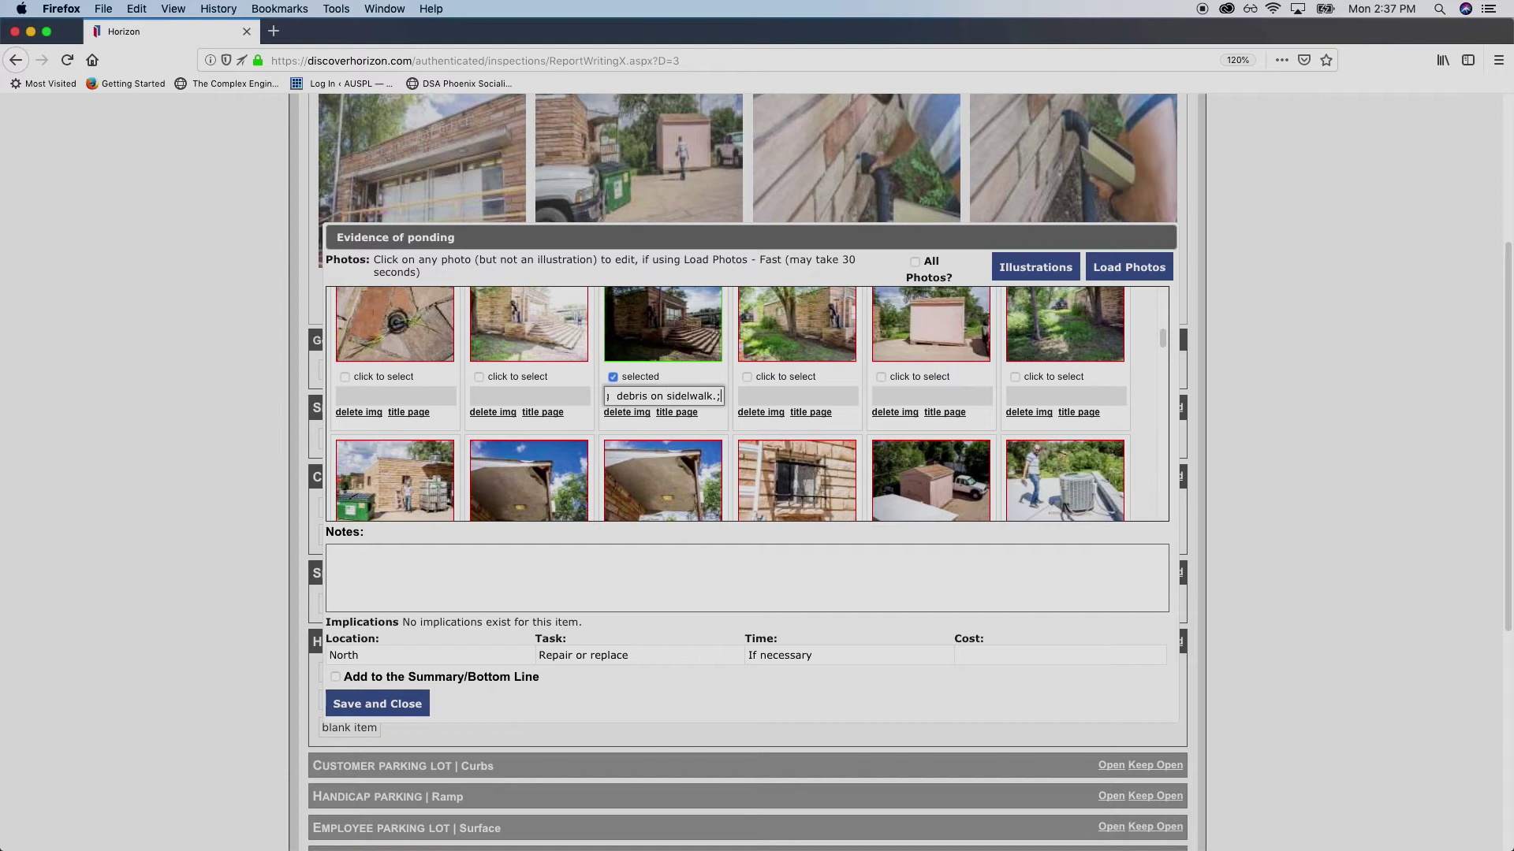
key(BackSpace)
Add the note 'Site runoff leaves debris on public walkway.' and save the ponding item
click(589, 564)
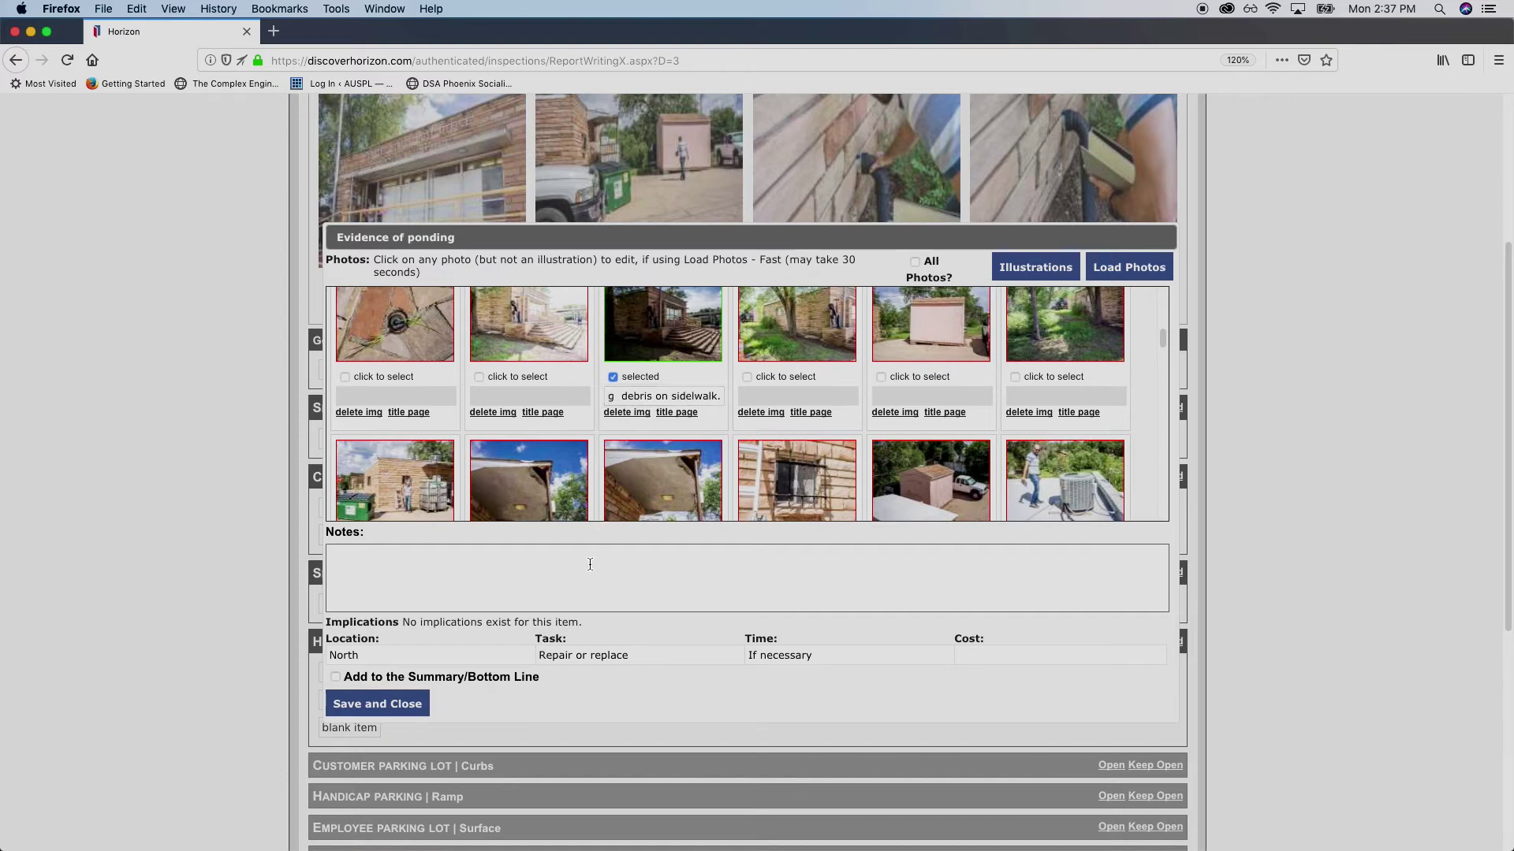
mouse_move(620, 467)
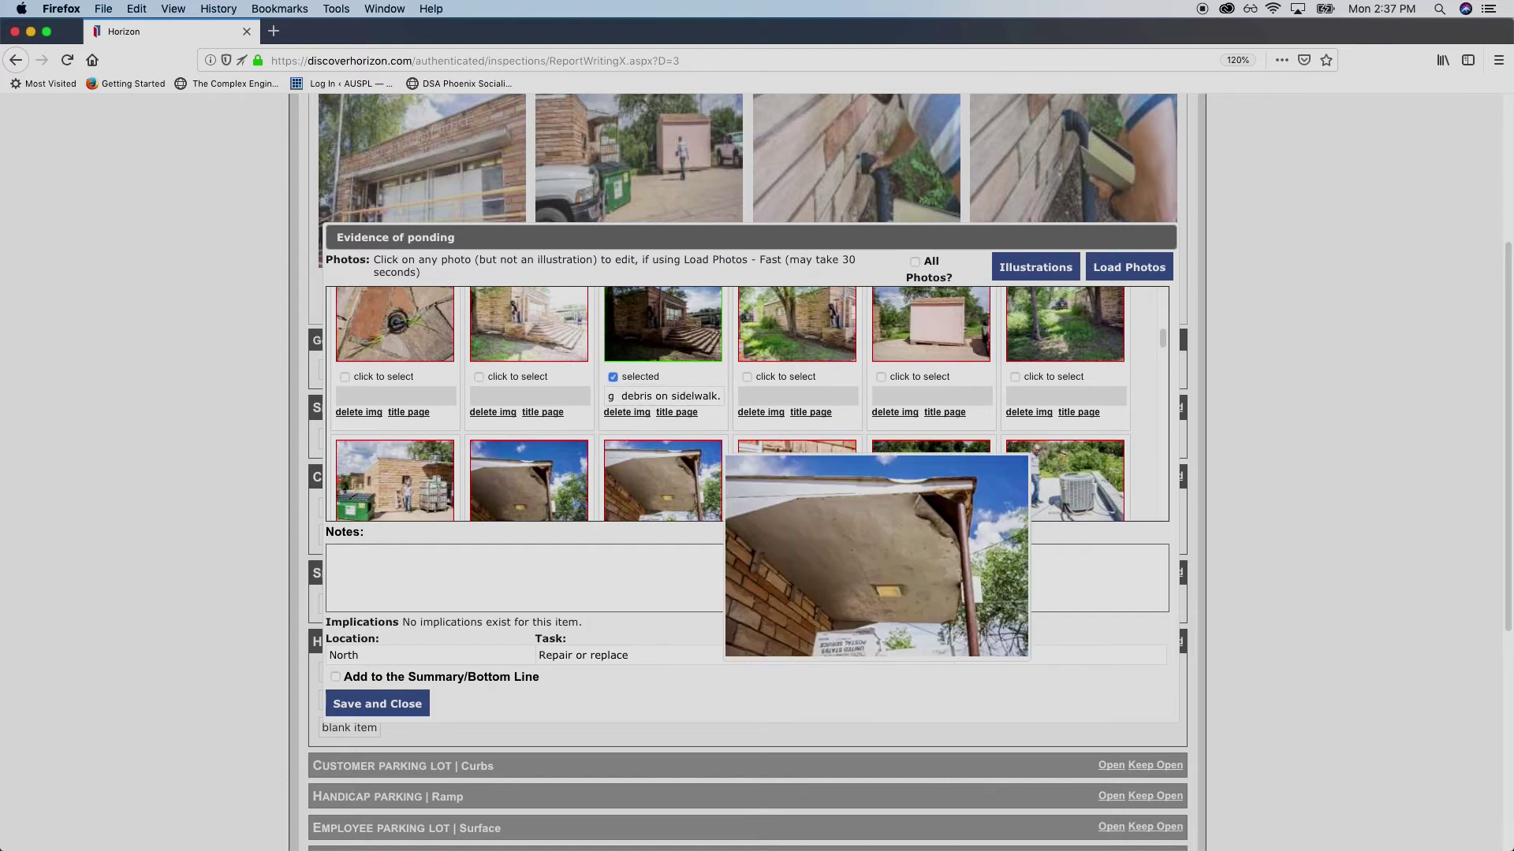
scroll(620, 467, down, 5)
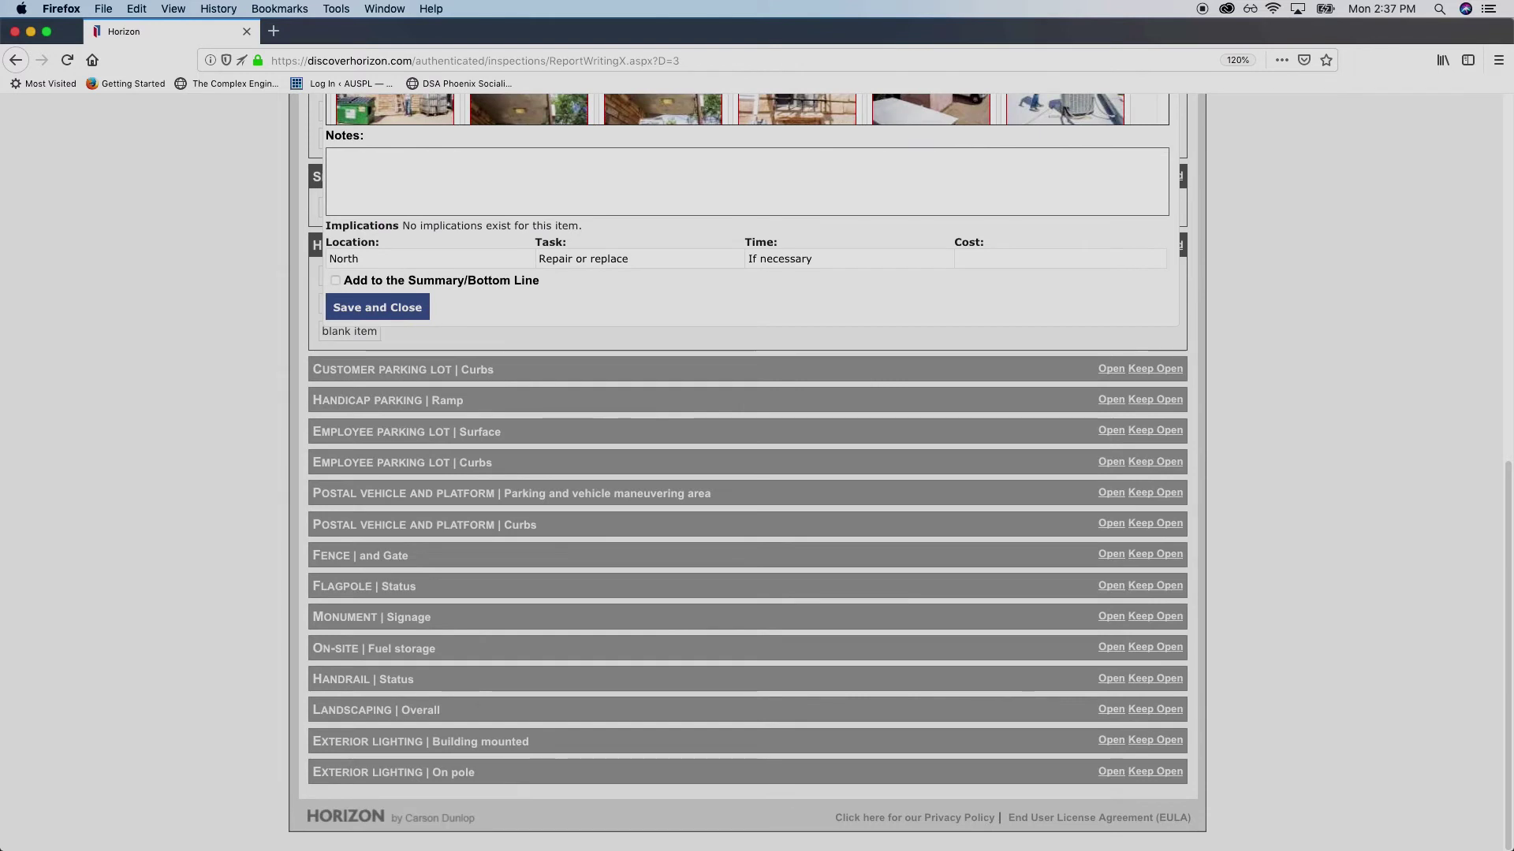
scroll(652, 381, up, 5)
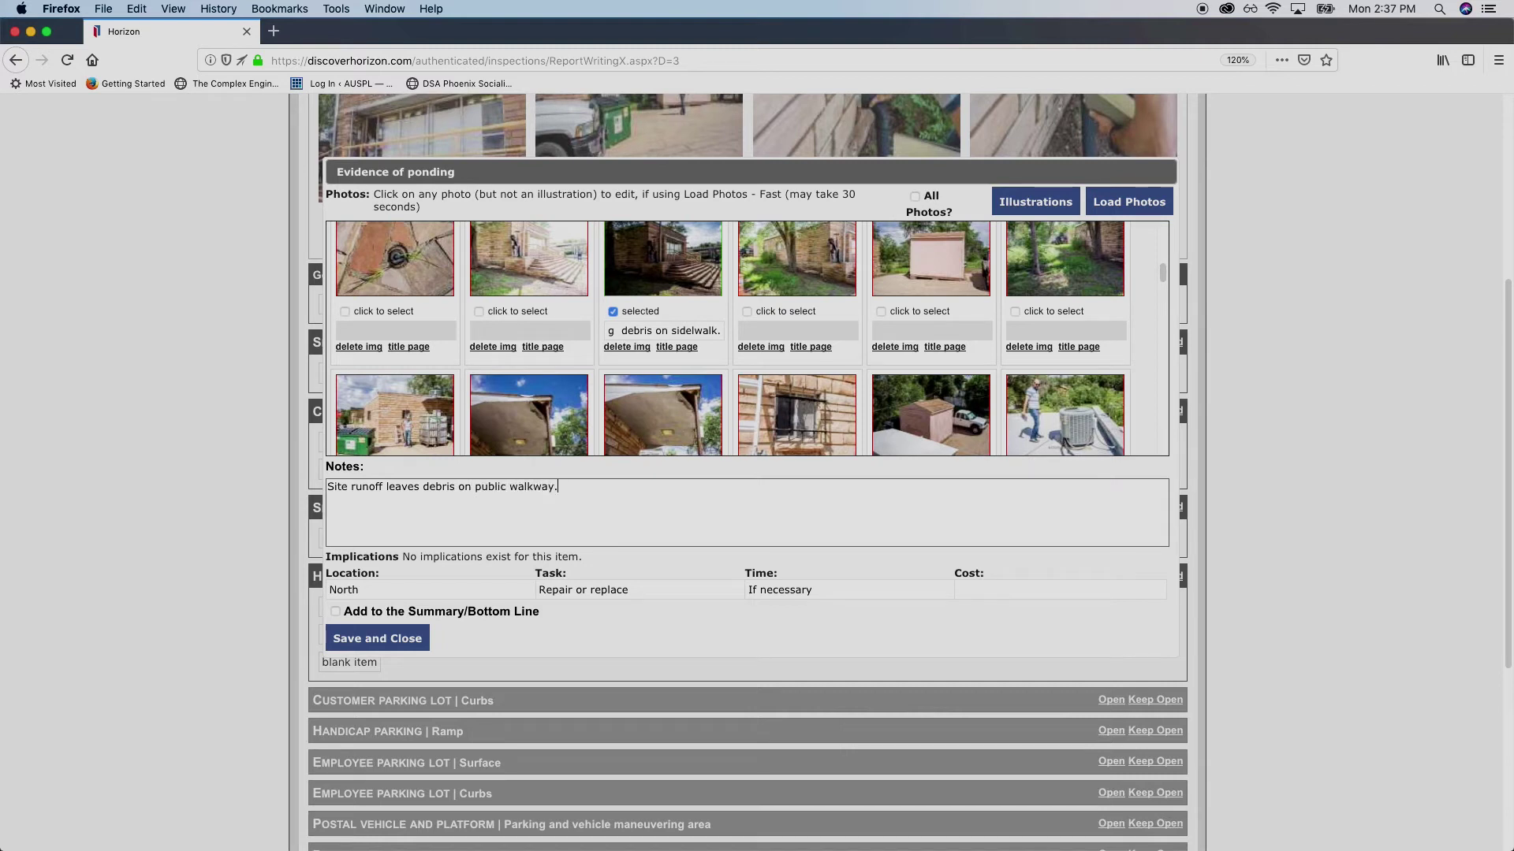
click(383, 642)
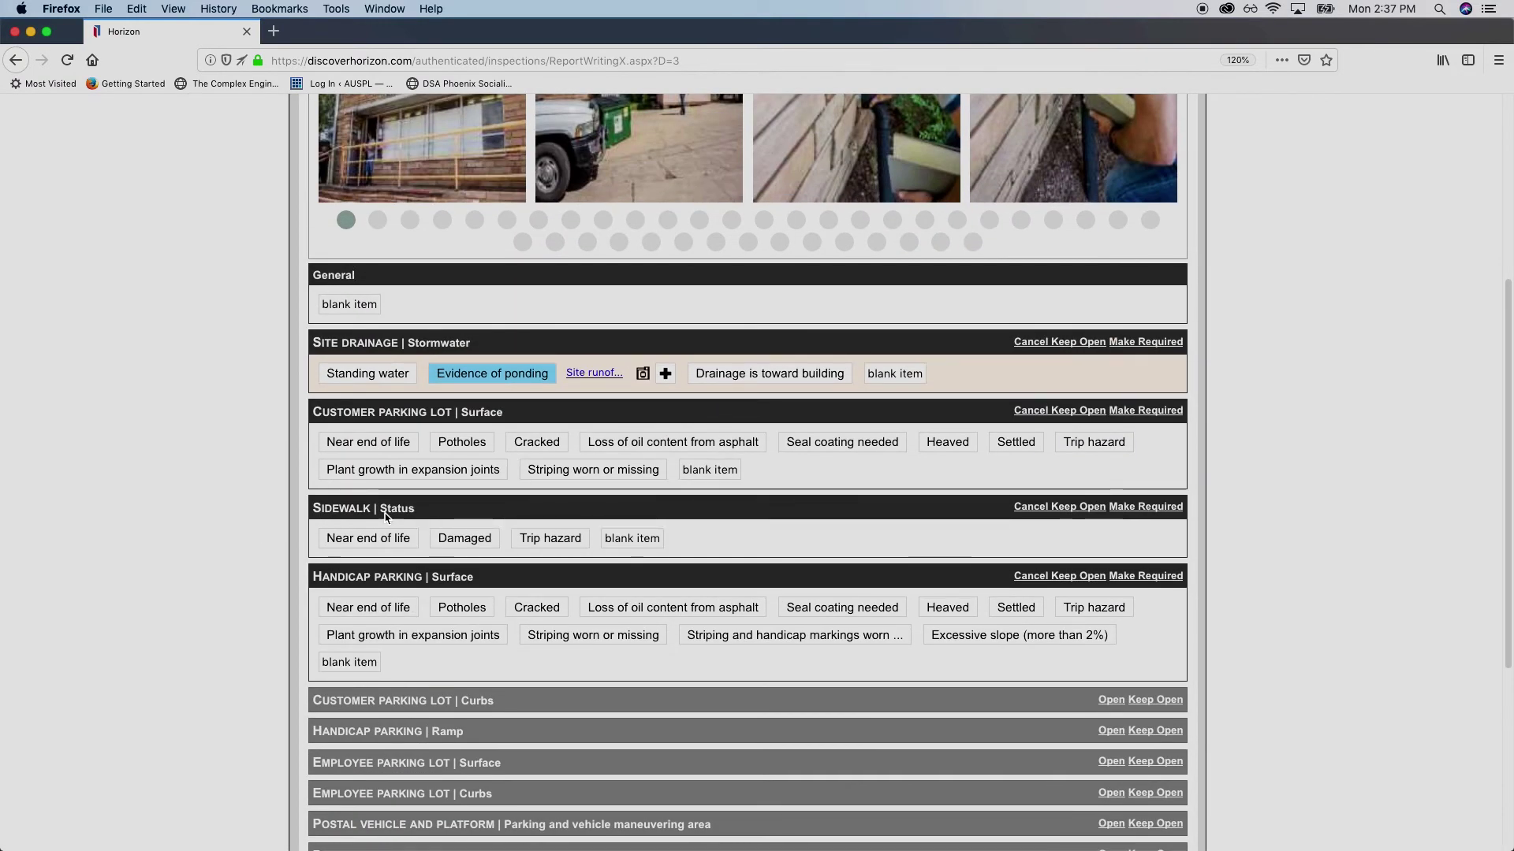
Mark the customer parking lot Near end of life, noting 'Cracked and damaged parking lot should be repaired.'
drag(393, 412, 411, 413)
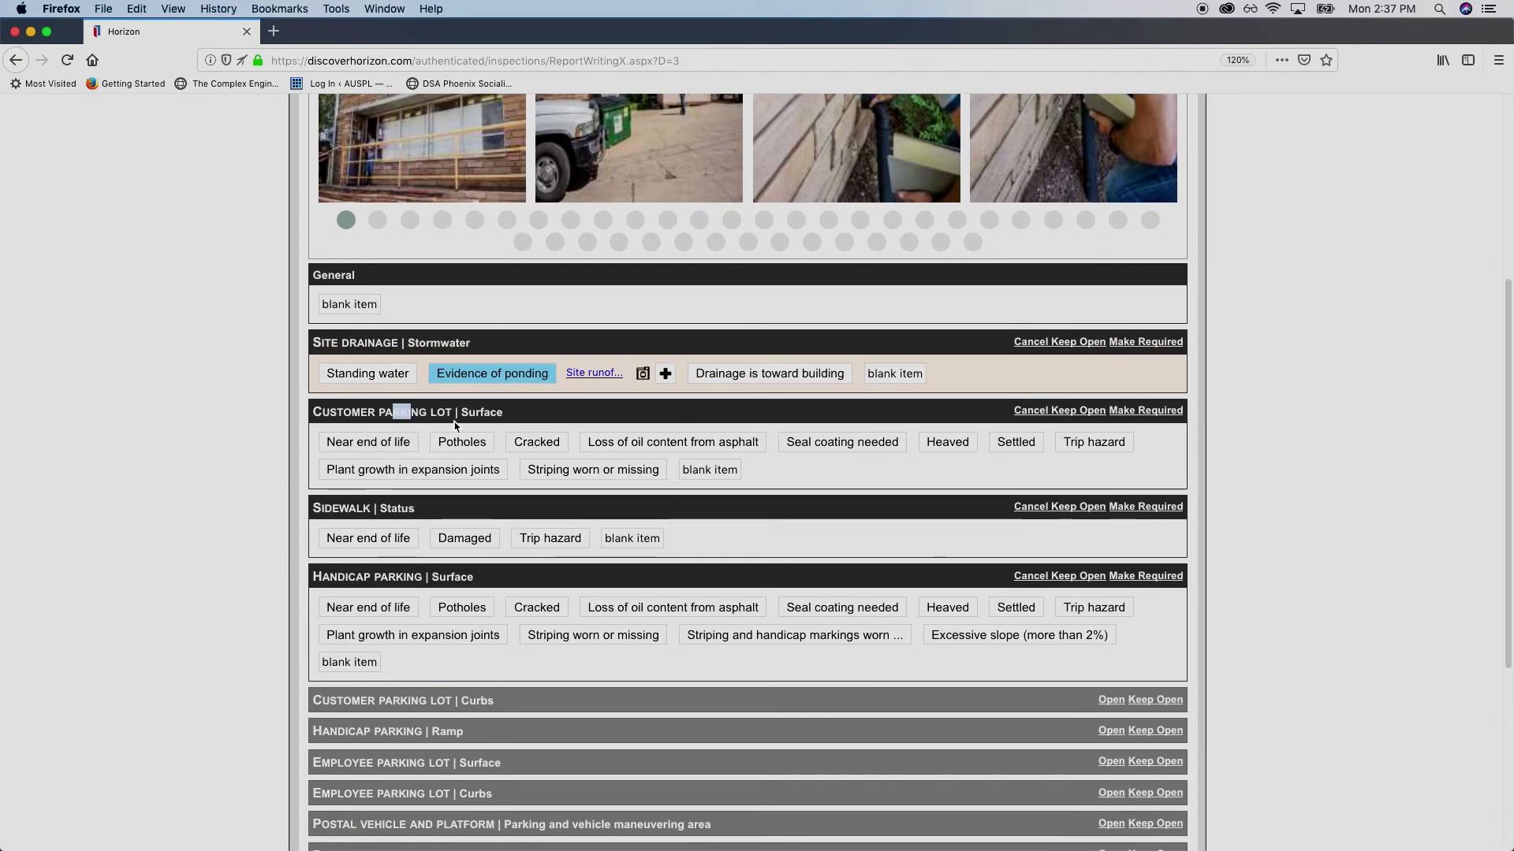
click(368, 441)
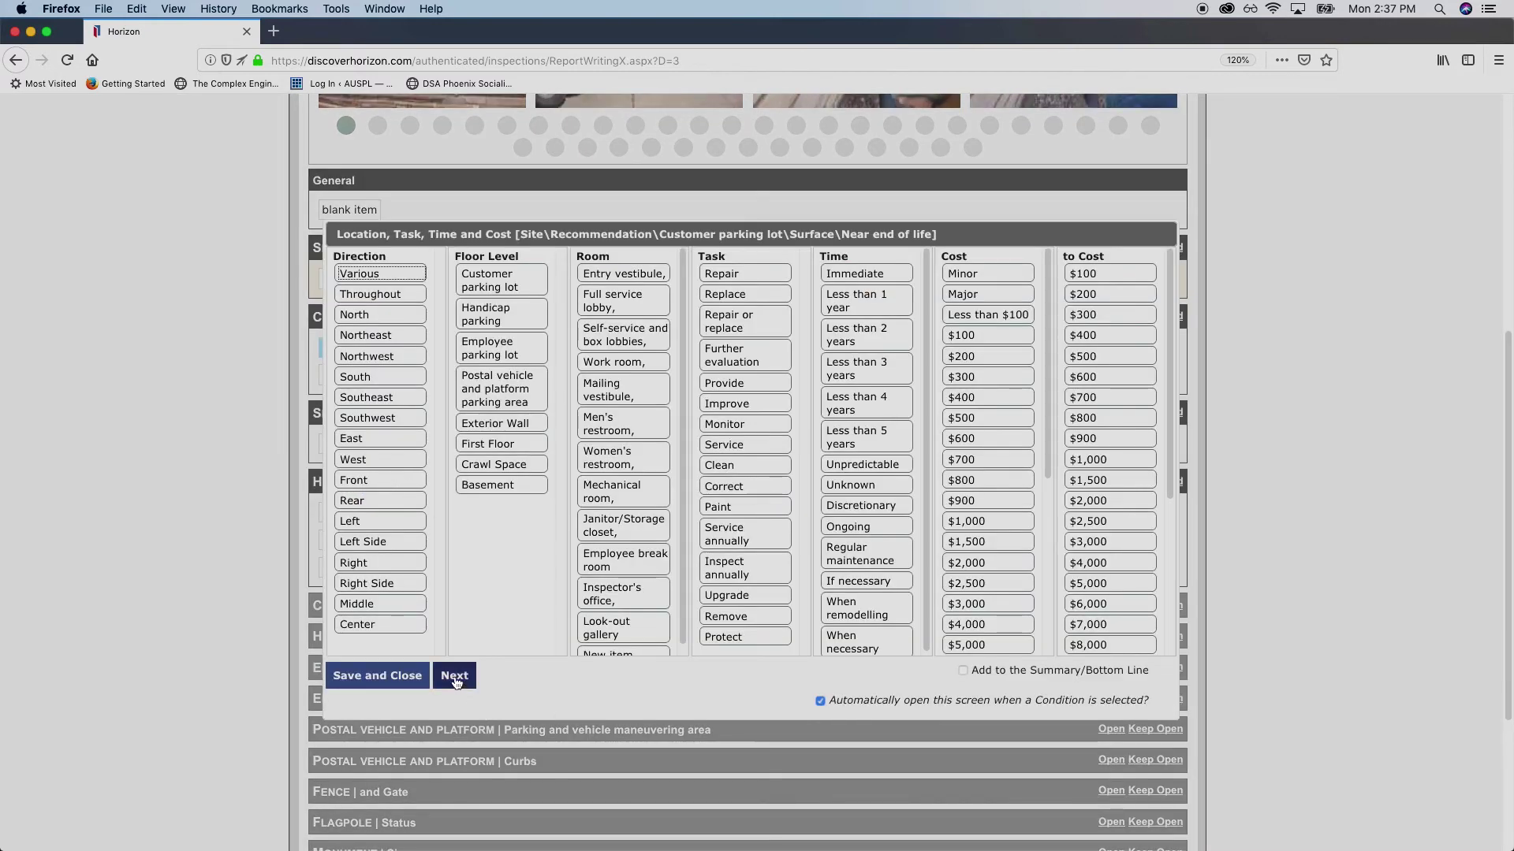
click(451, 767)
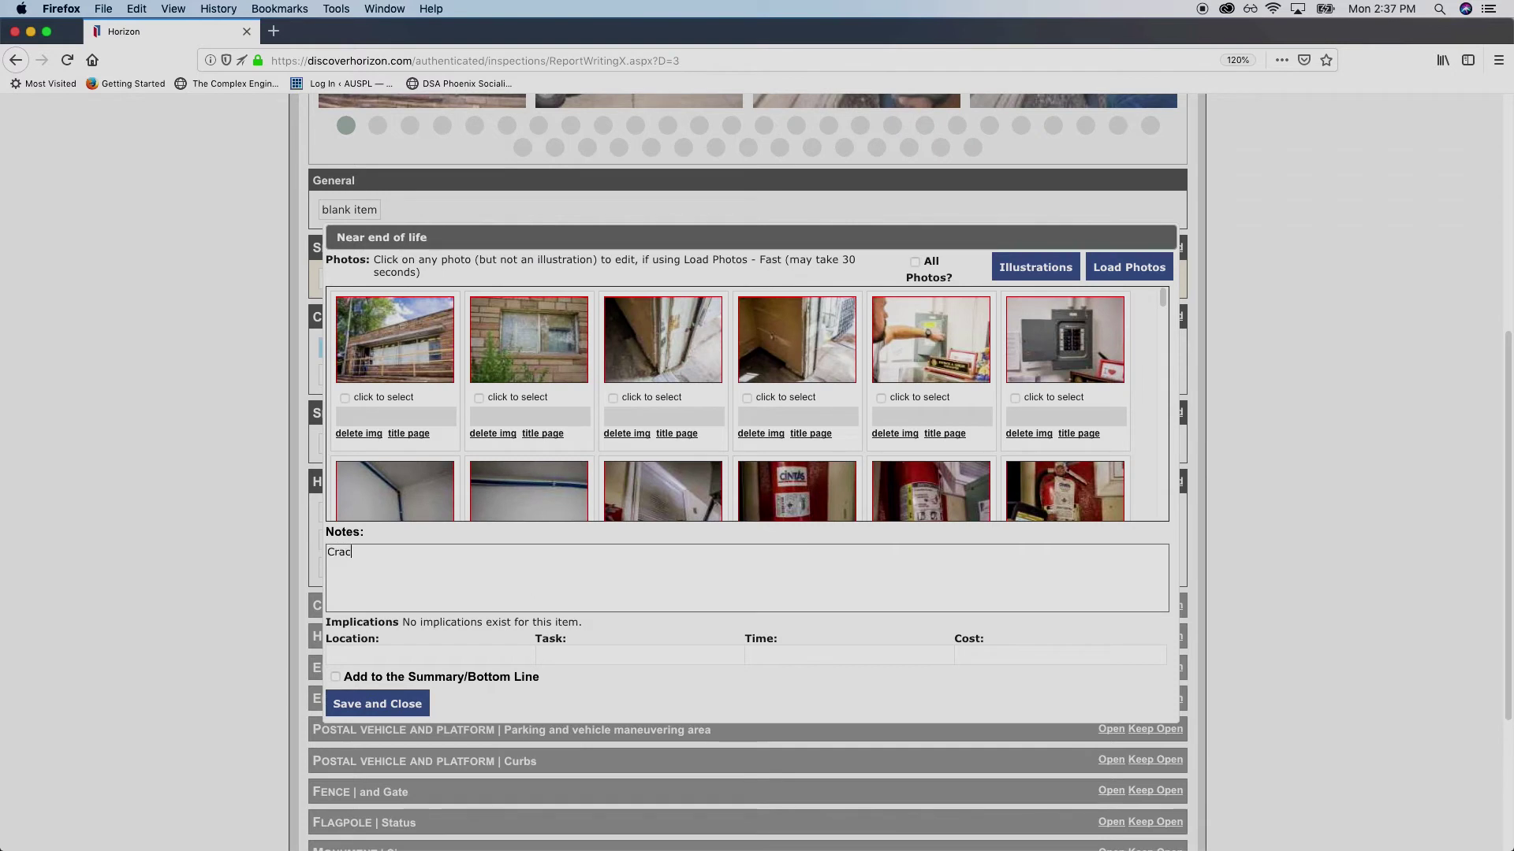
text(ked and damaged parking lot should be repaired.)
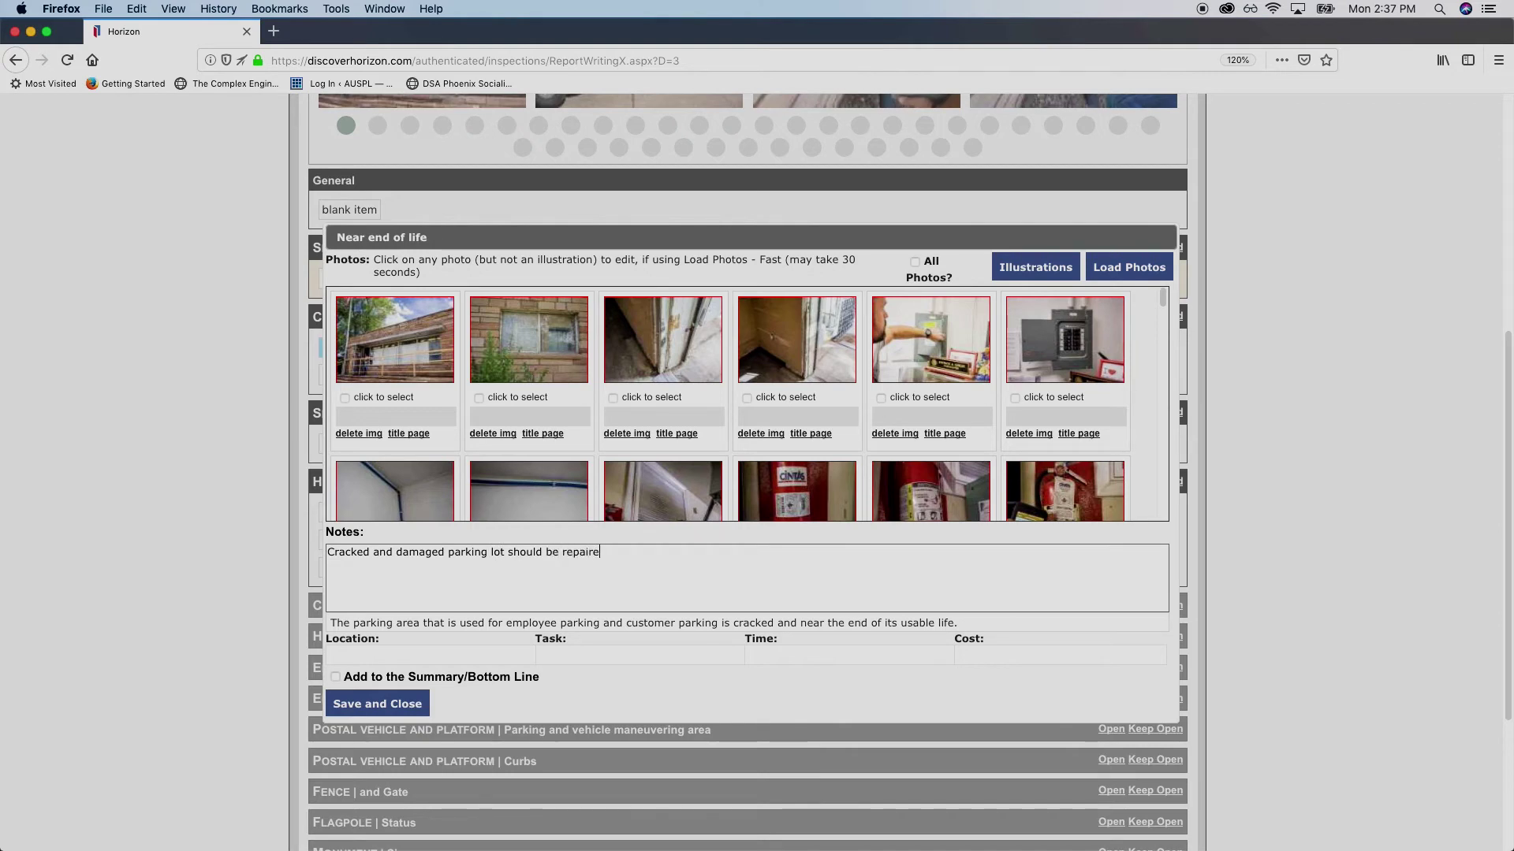
click(372, 703)
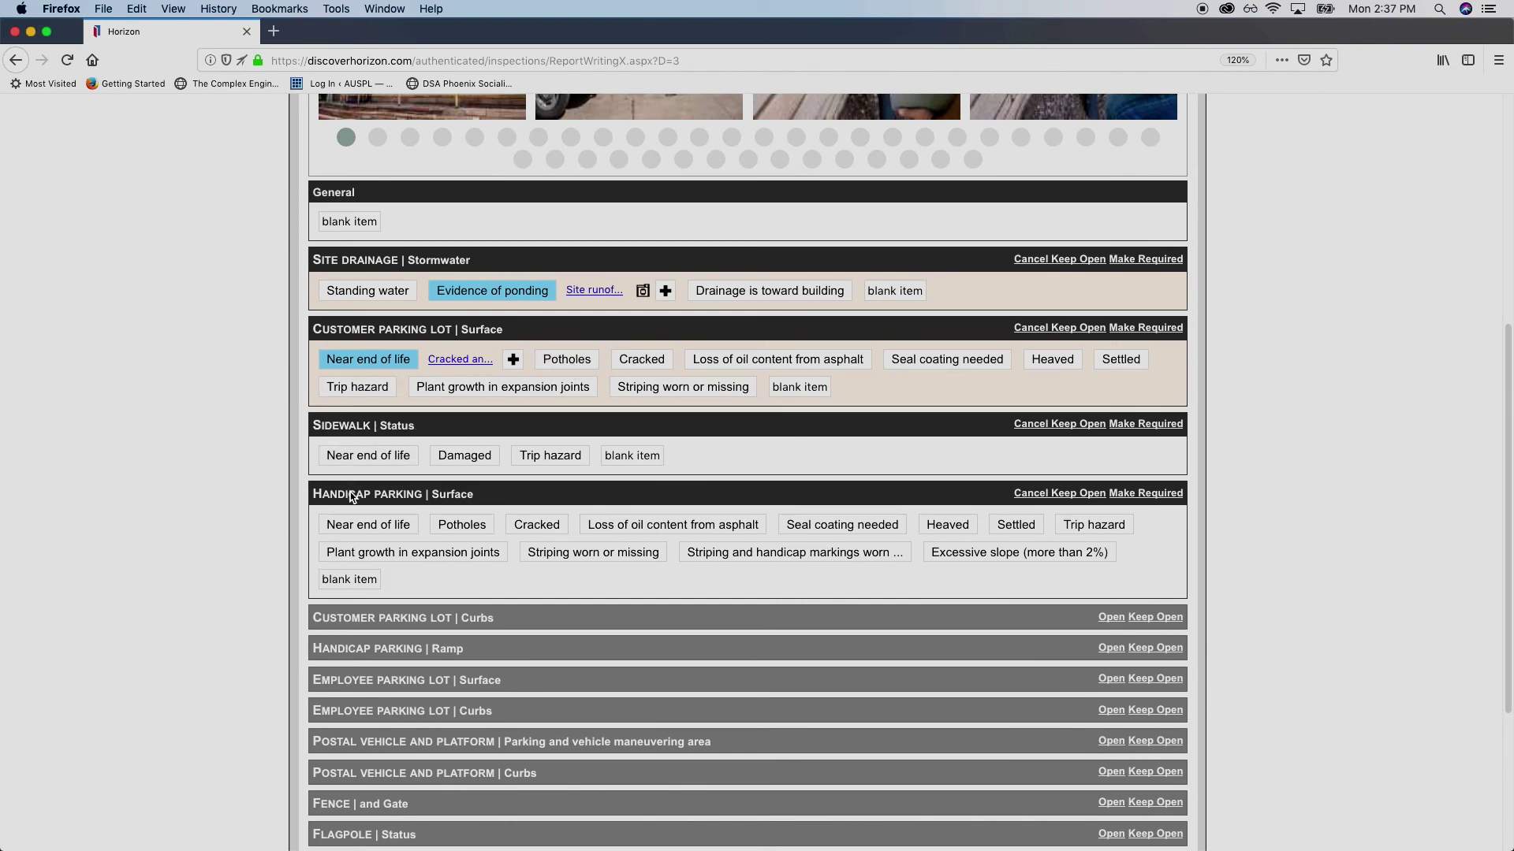
Flag the sidewalk Trip hazard as North, Repair or replace, If necessary
click(554, 463)
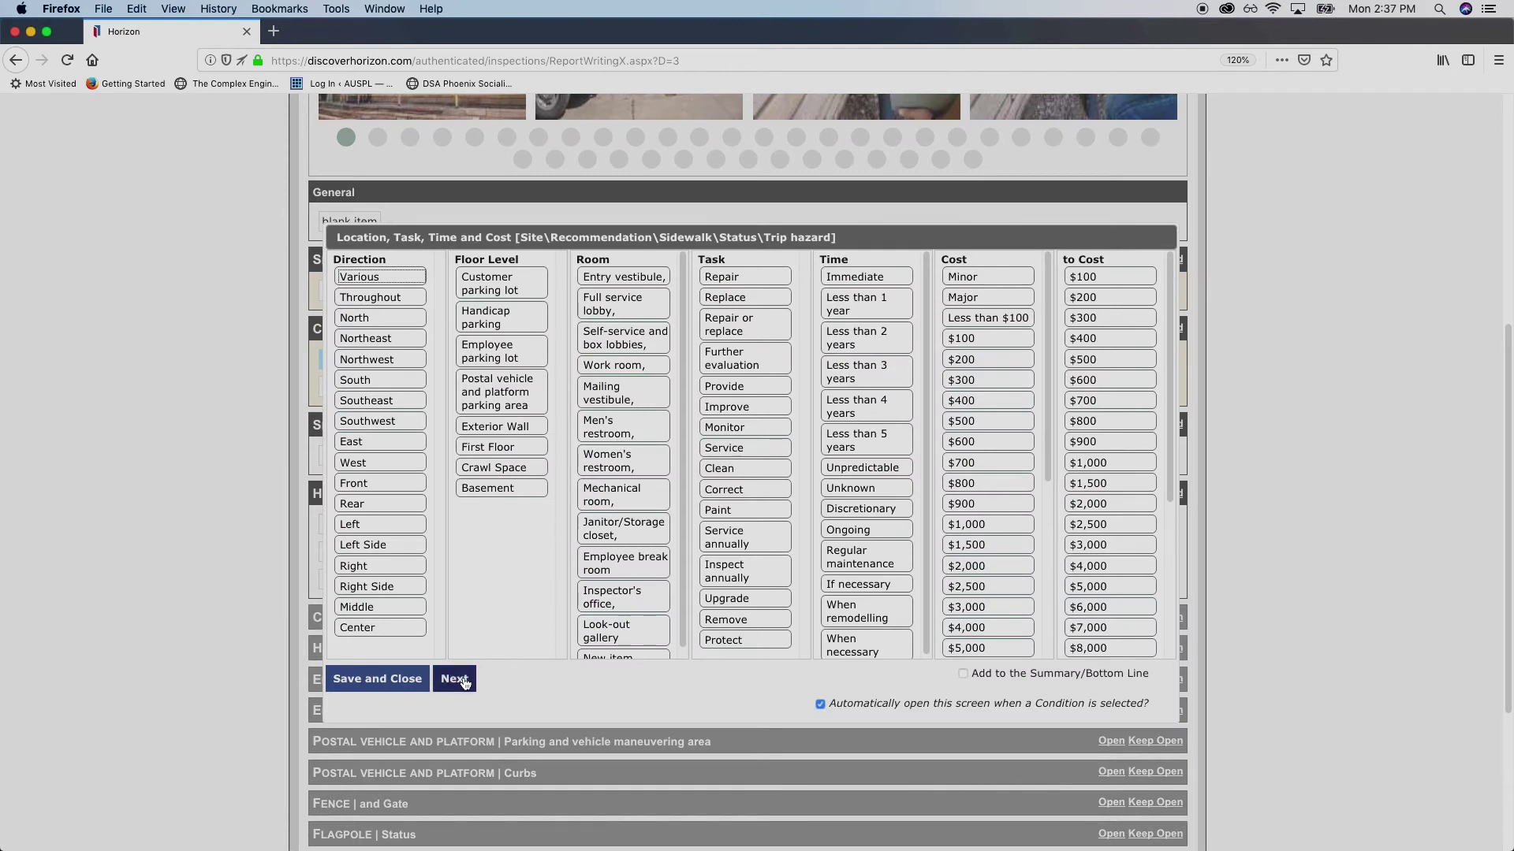
click(395, 322)
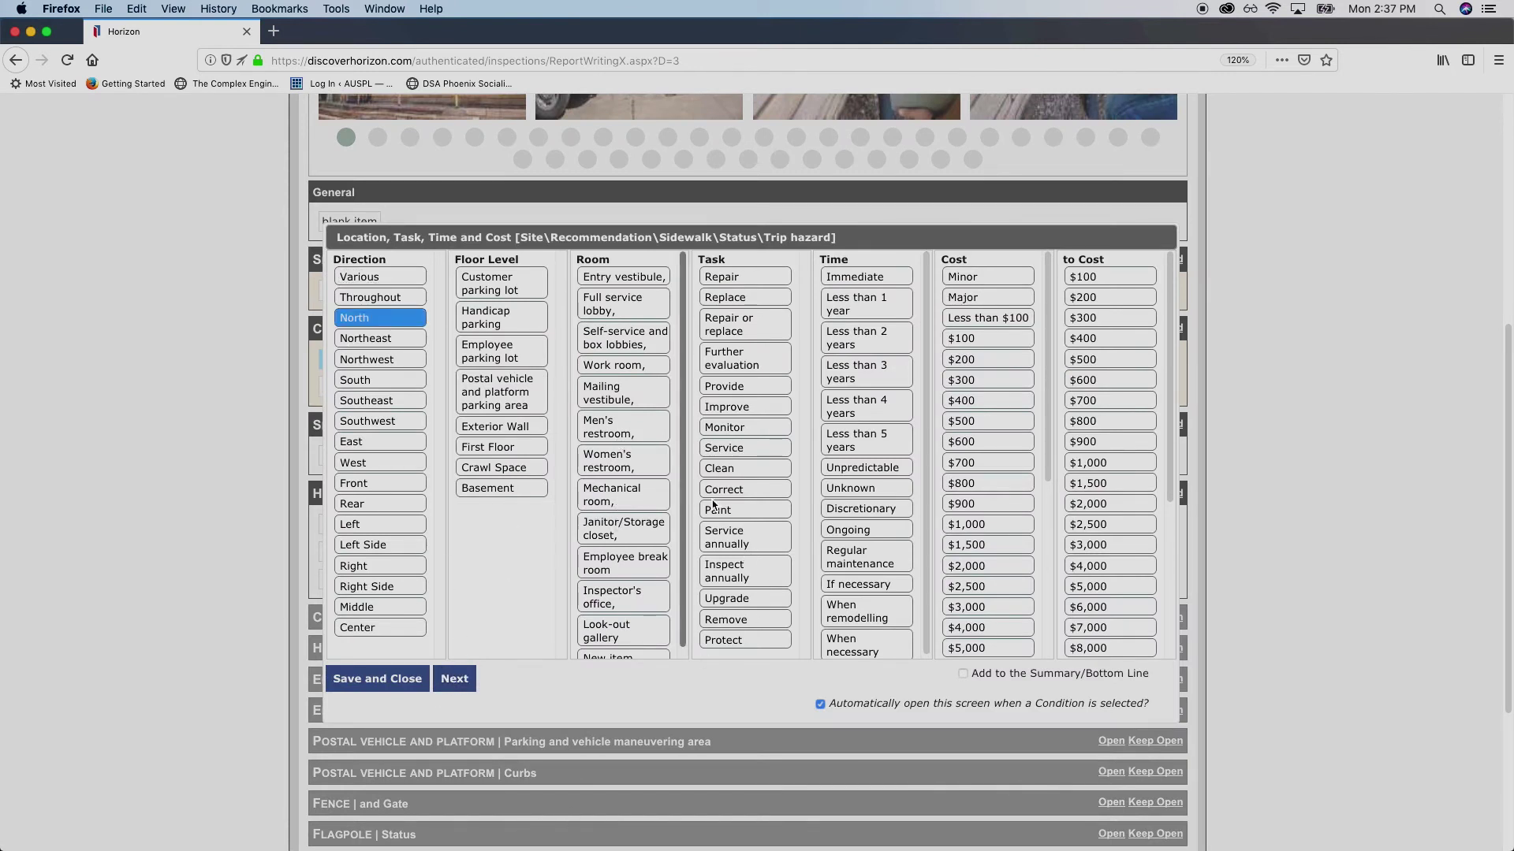
scroll(749, 485, down, 5)
scroll(743, 443, up, 4)
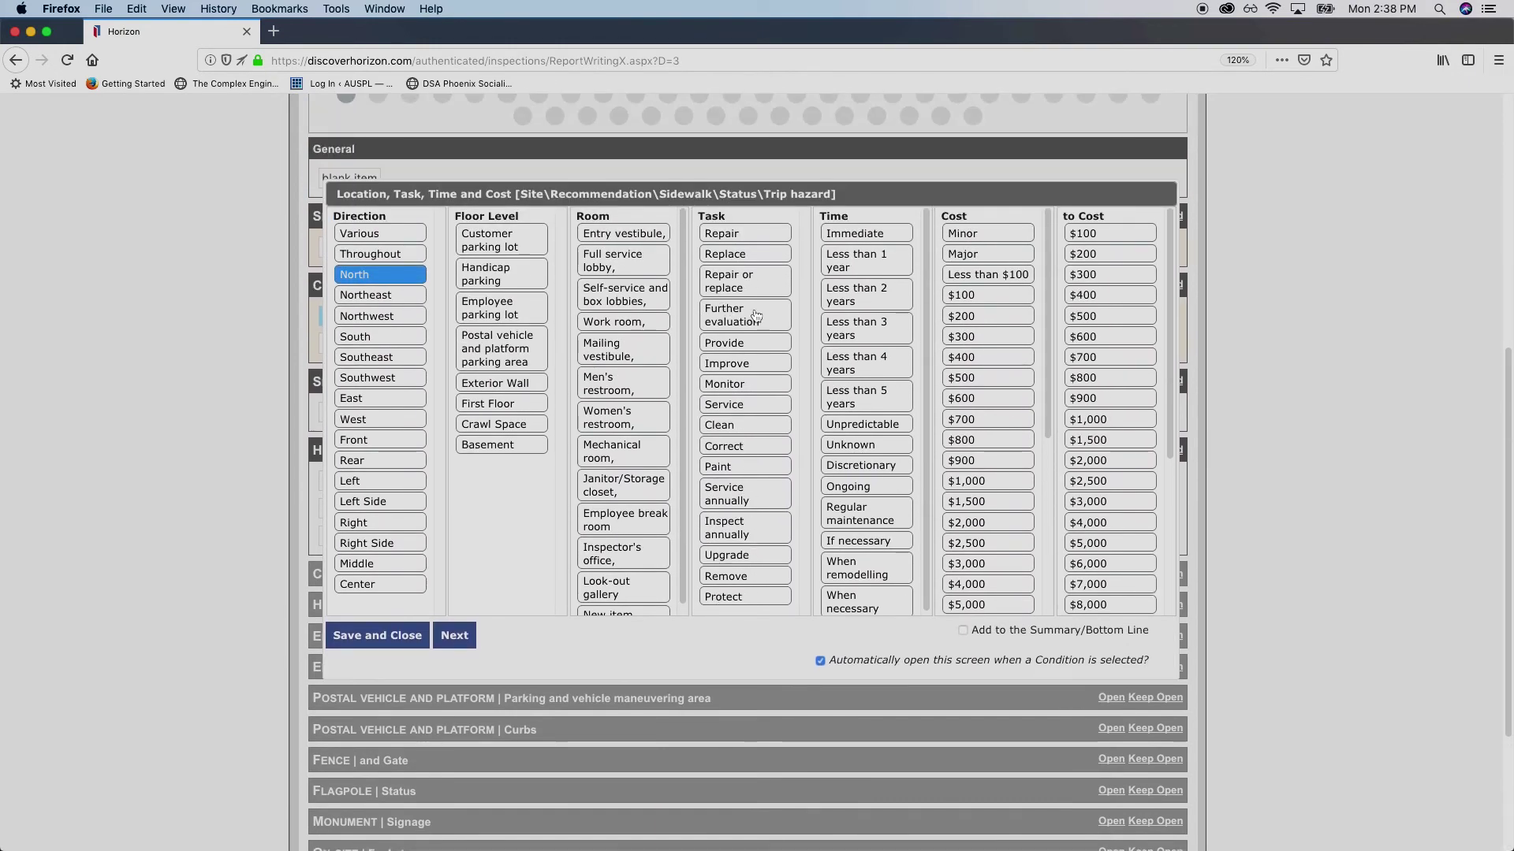
click(745, 281)
click(871, 541)
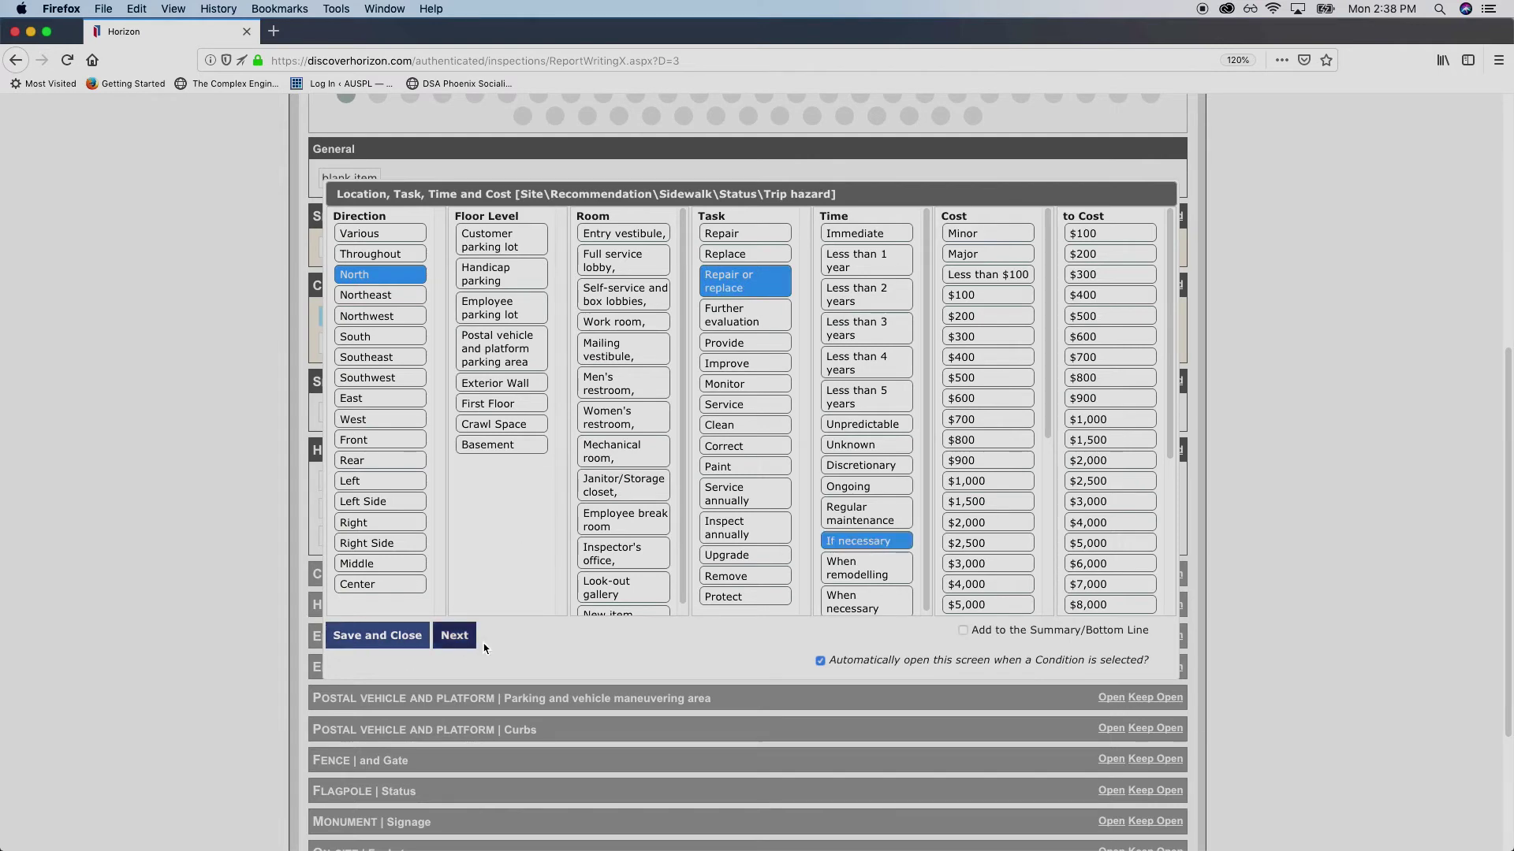
click(449, 636)
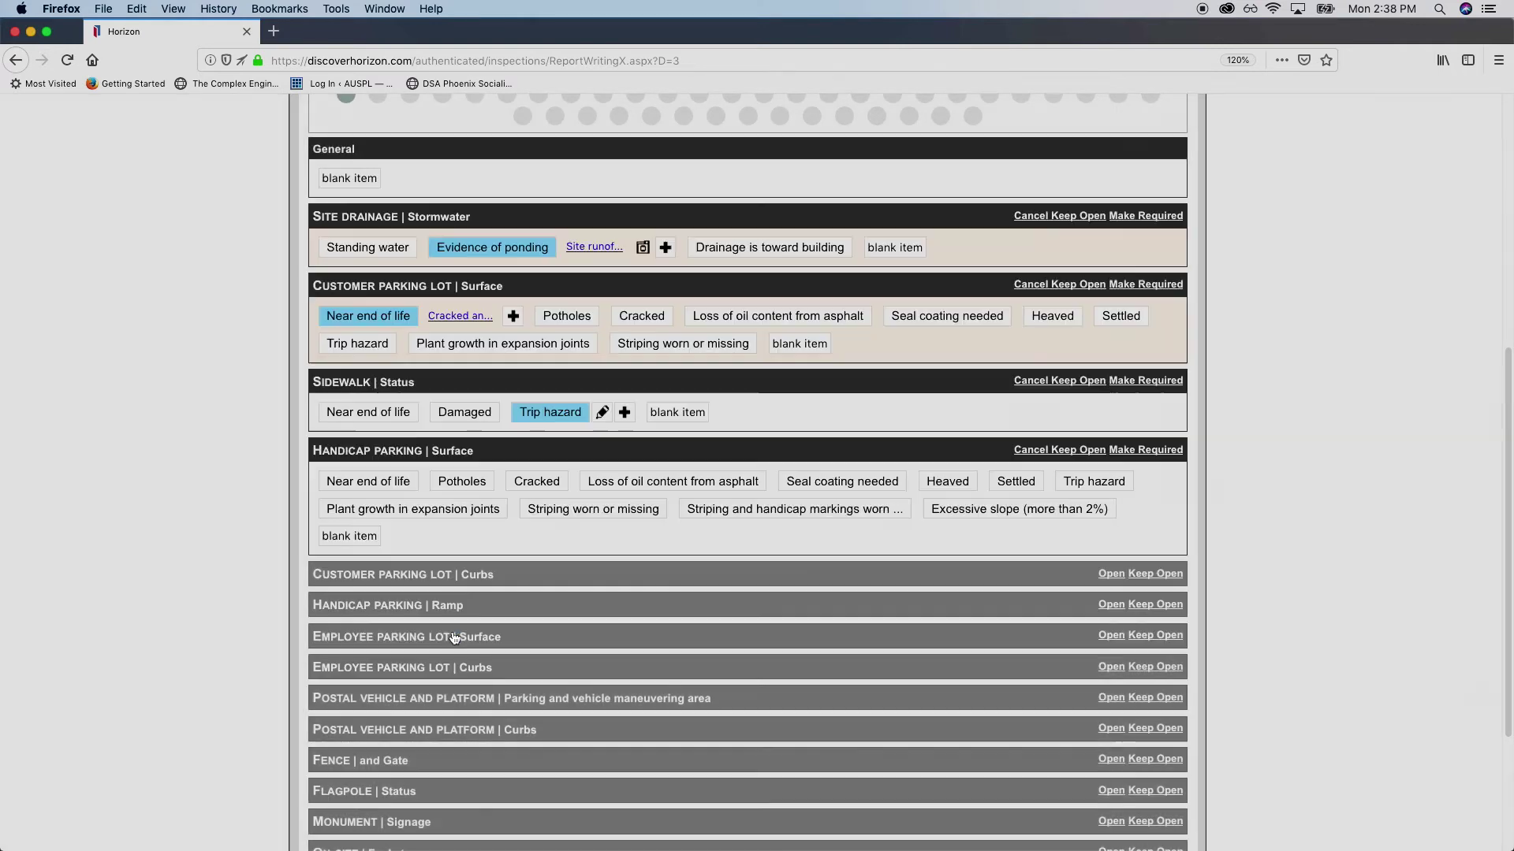
Add the note 'Sidewalk has debris from site runoff. Presents trip hazard.' and save it
click(524, 599)
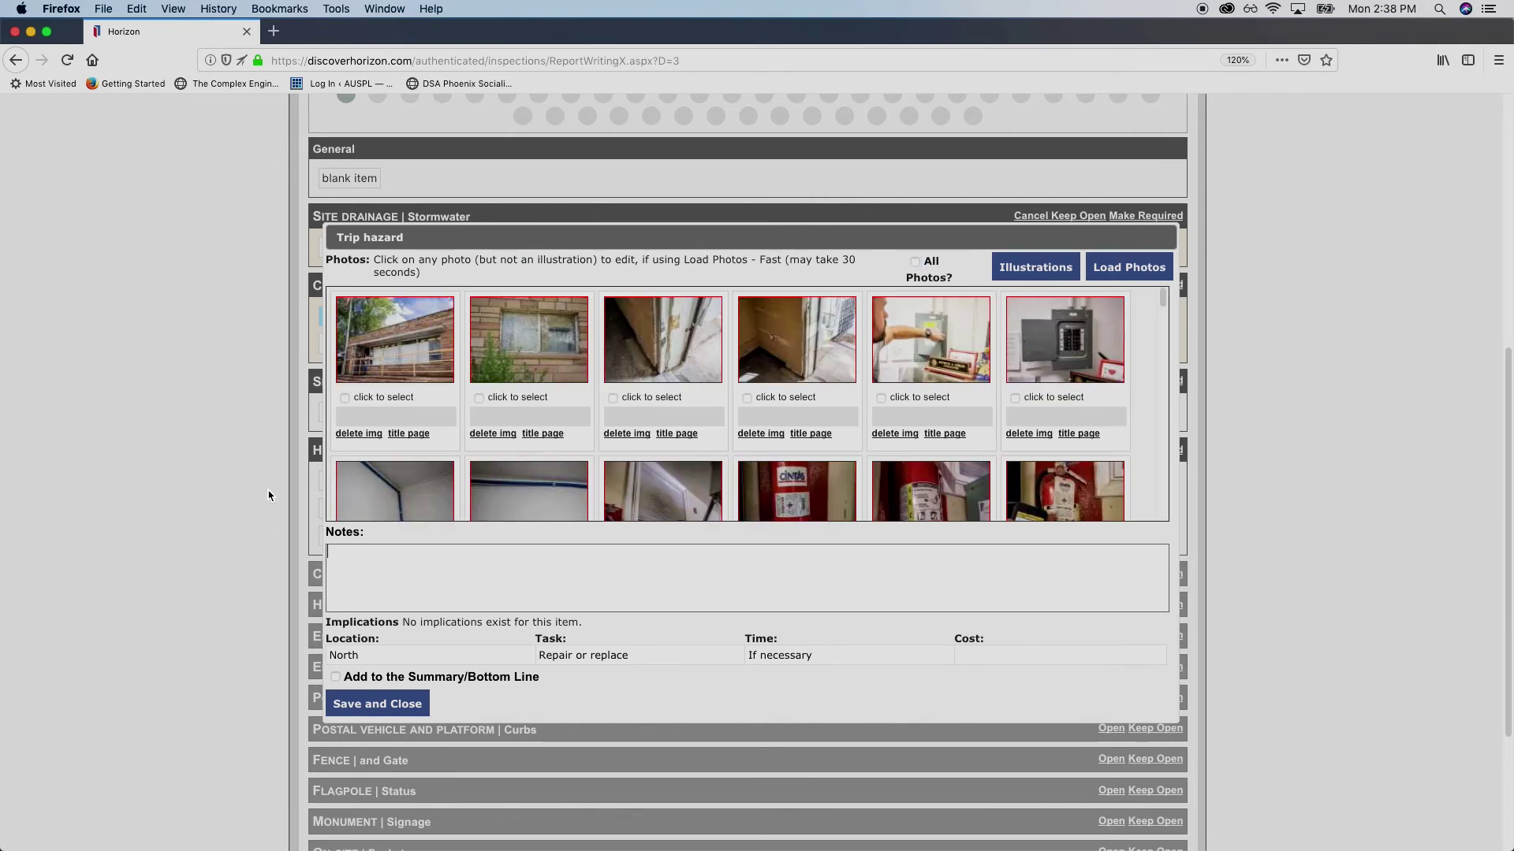
text(Sidewalk has)
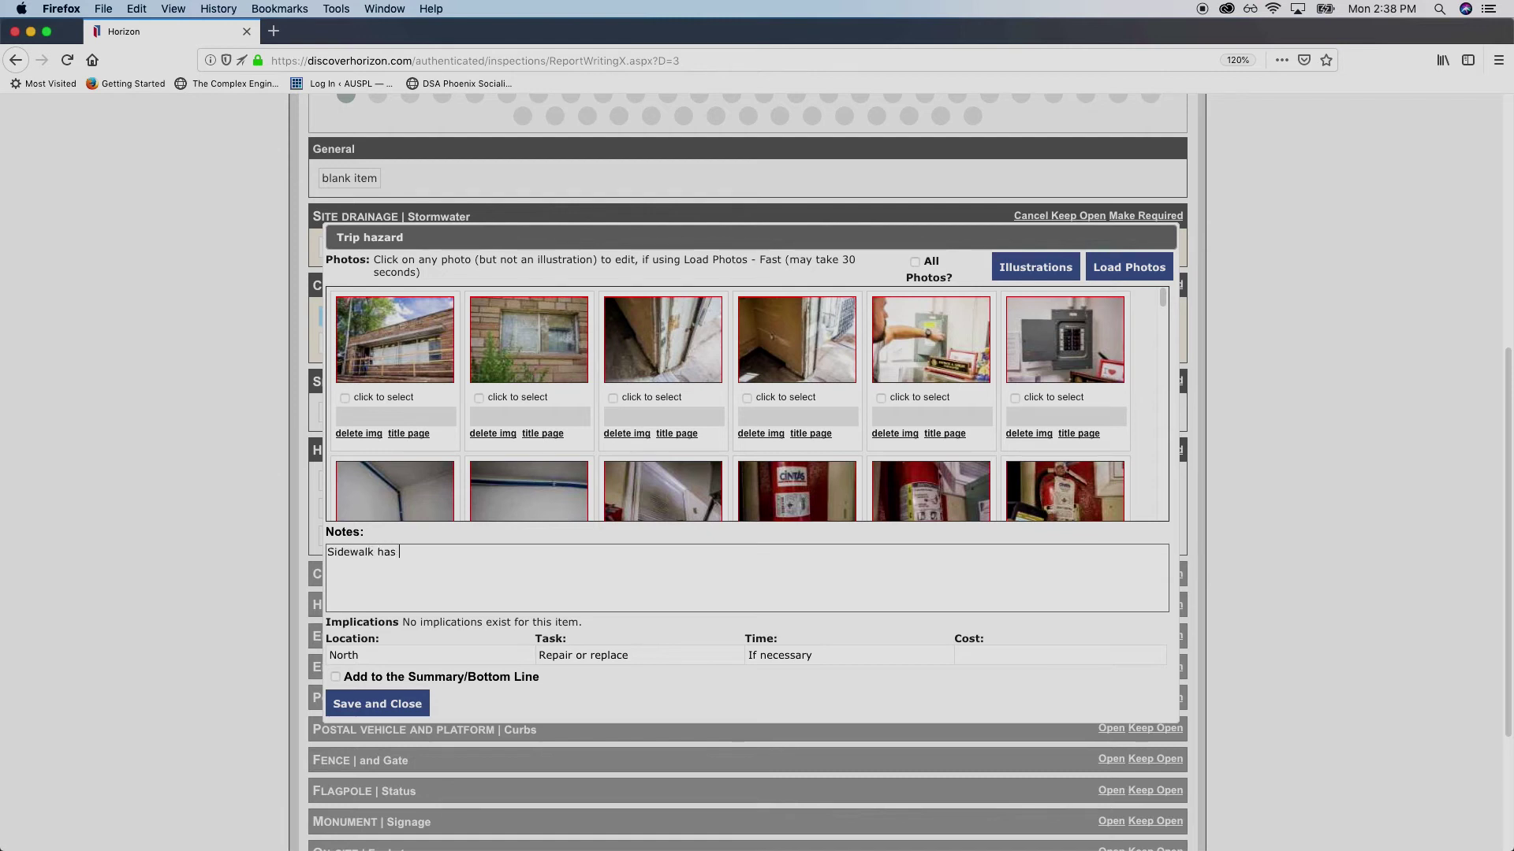
text( debris from site runoff. Pres)
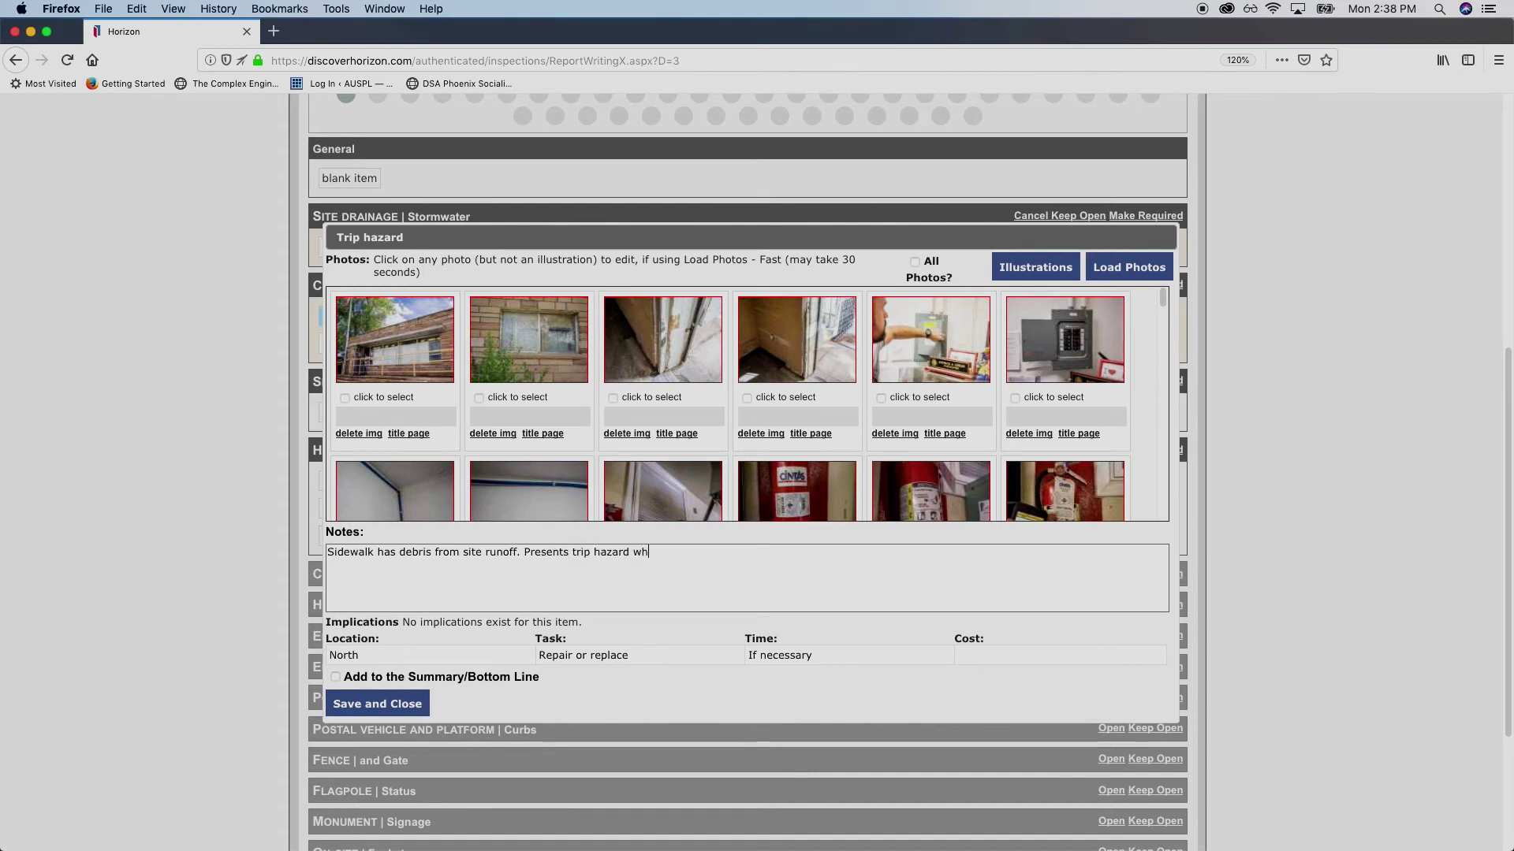
text(en)
click(409, 704)
scroll(216, 412, up, 6)
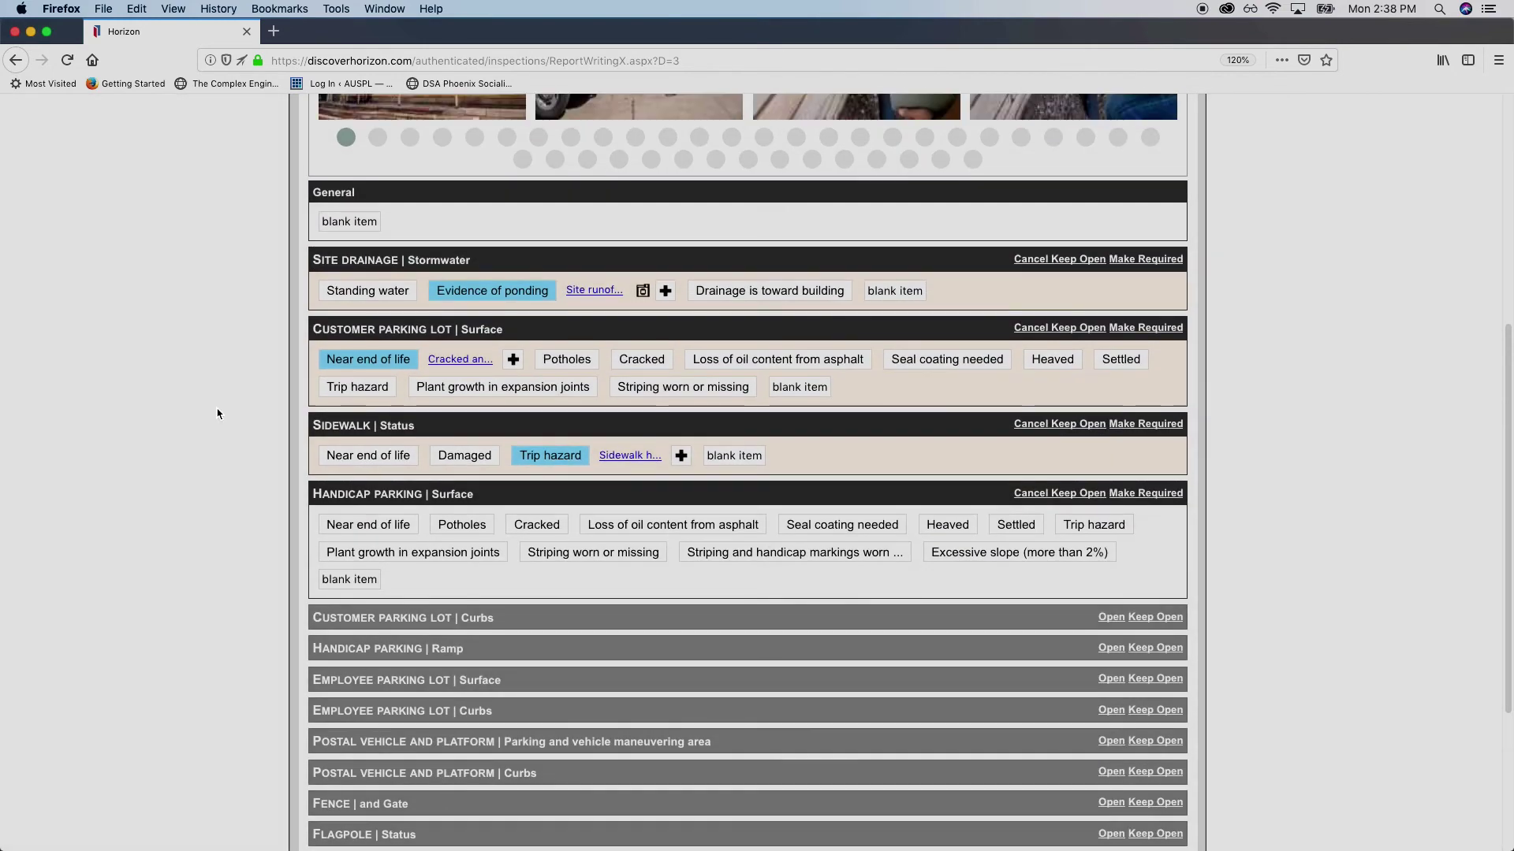
scroll(262, 467, up, 2)
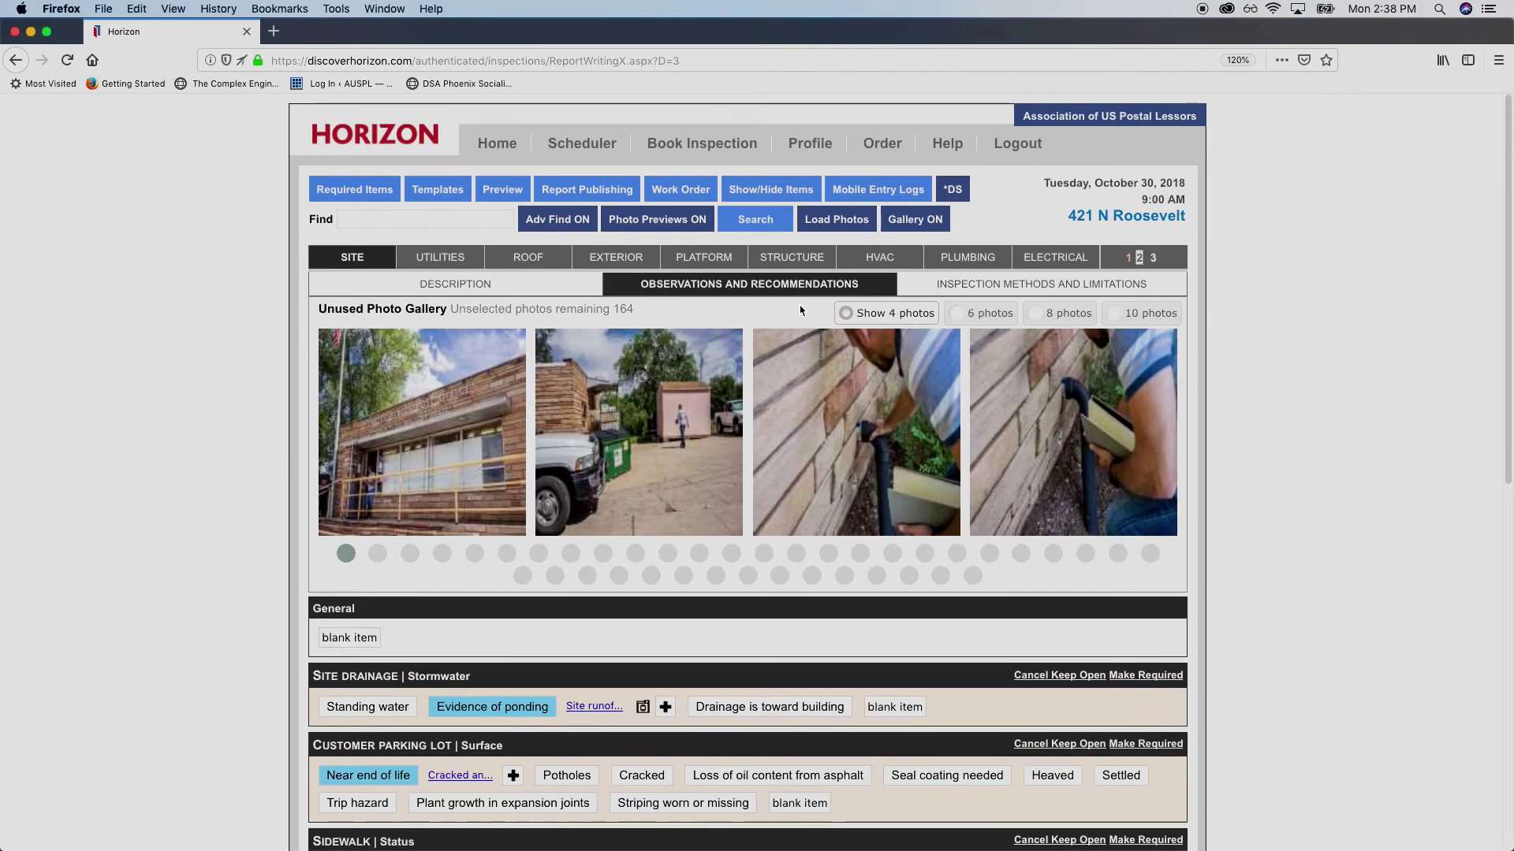
Switch to the INSPECTION METHODS AND LIMITATIONS sub-tab of the Site section
click(1057, 285)
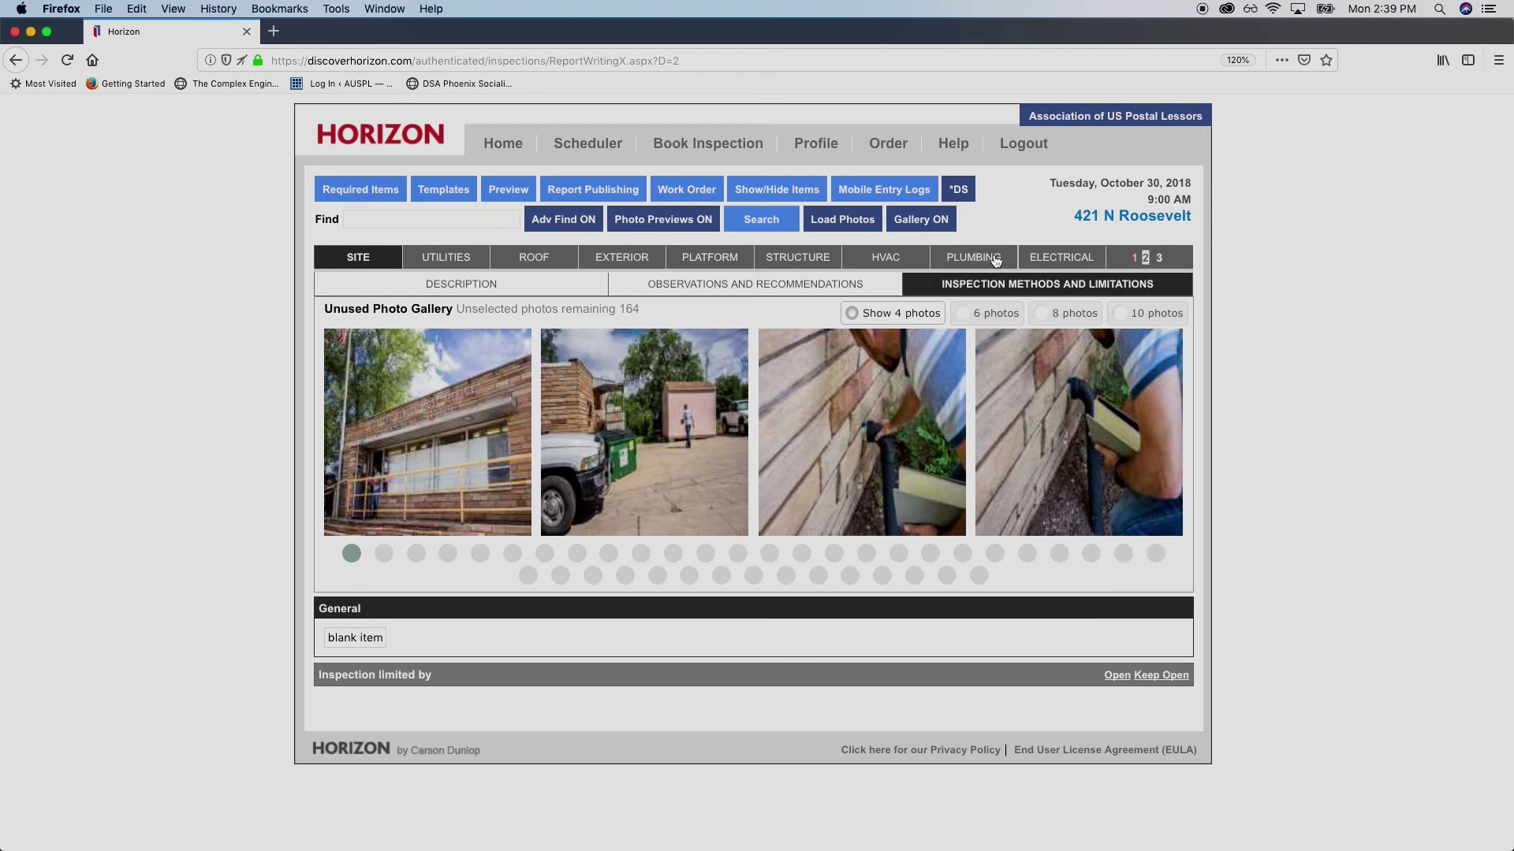
Review the Utilities description, observations and limitations pages, then go to the Roof section
click(438, 259)
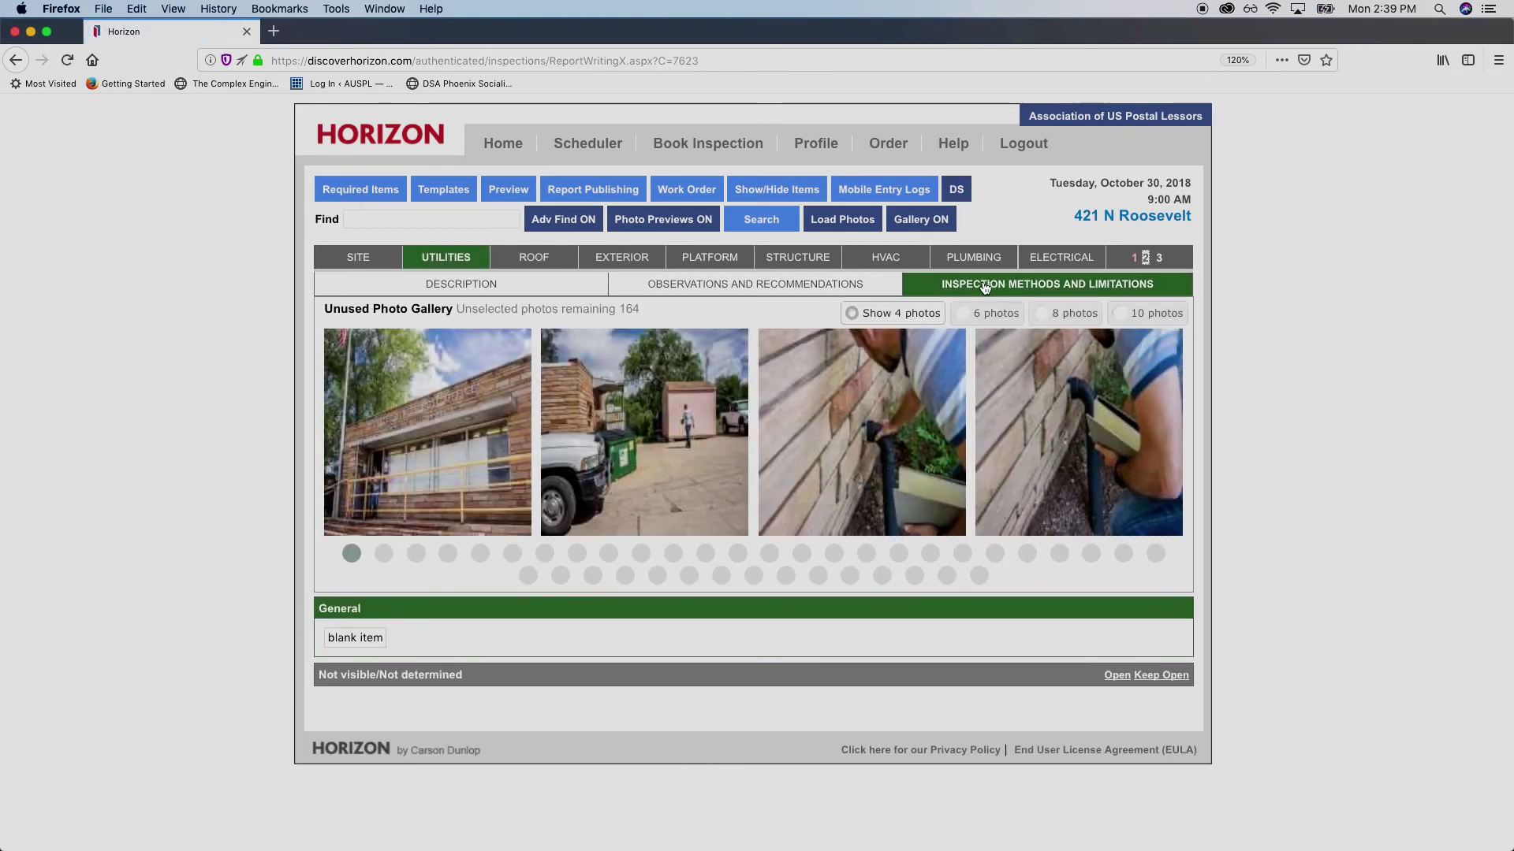
click(492, 292)
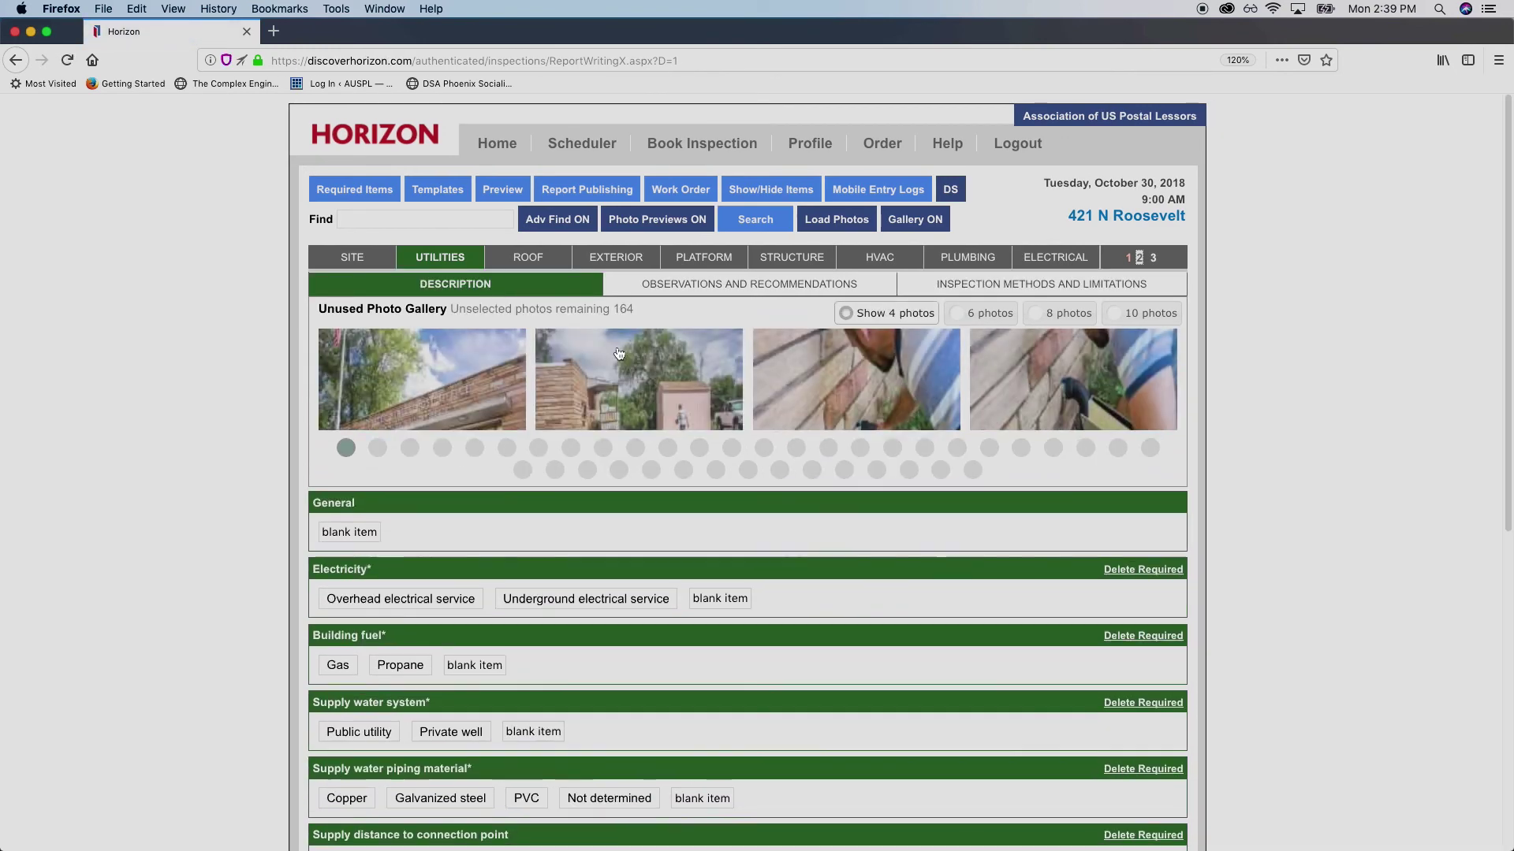
scroll(490, 692, down, 5)
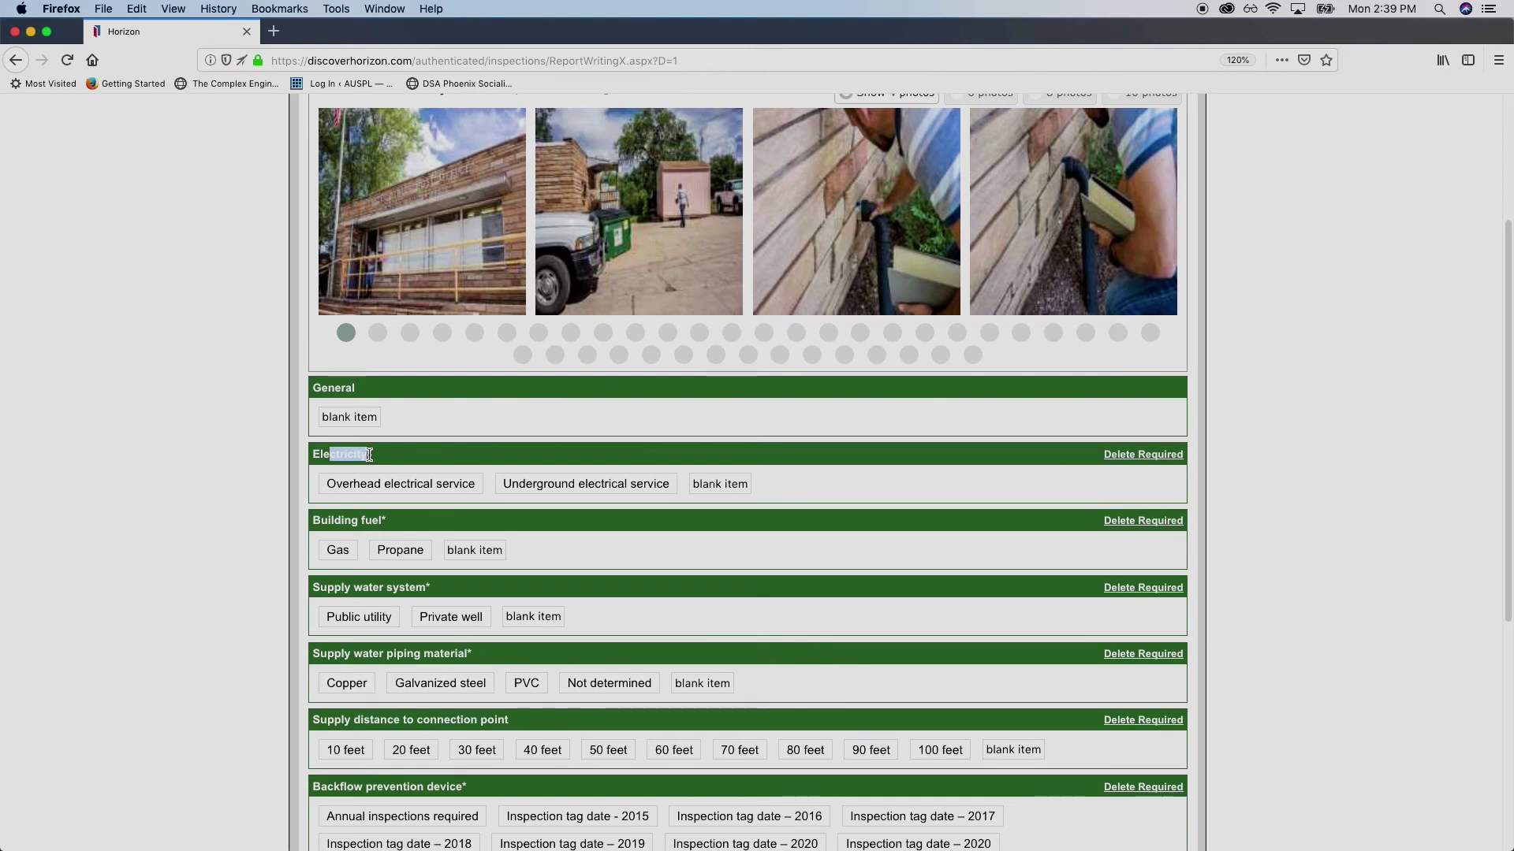
scroll(438, 455, up, 5)
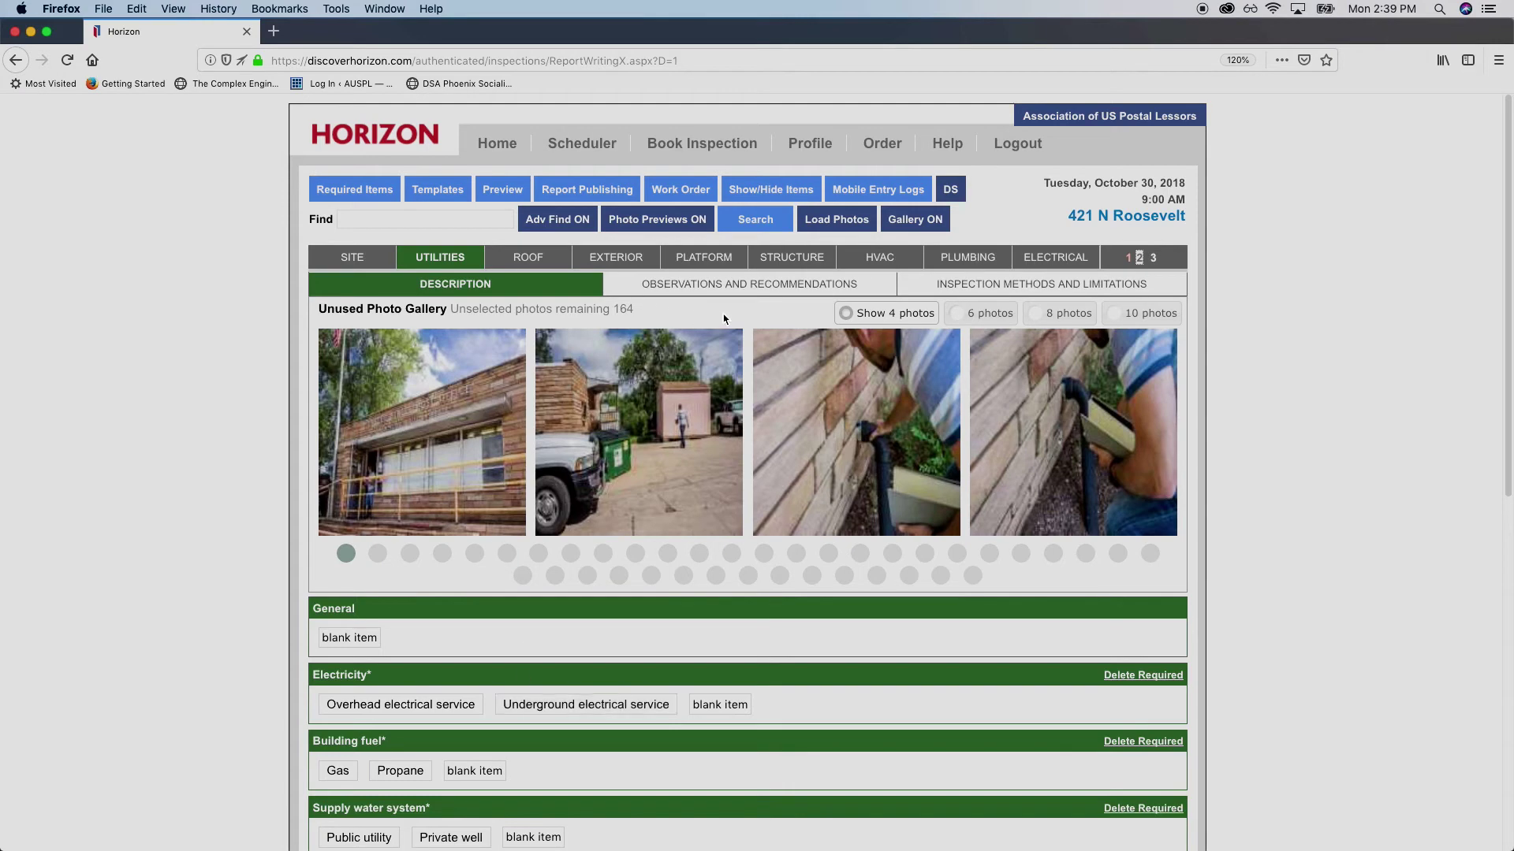
click(694, 283)
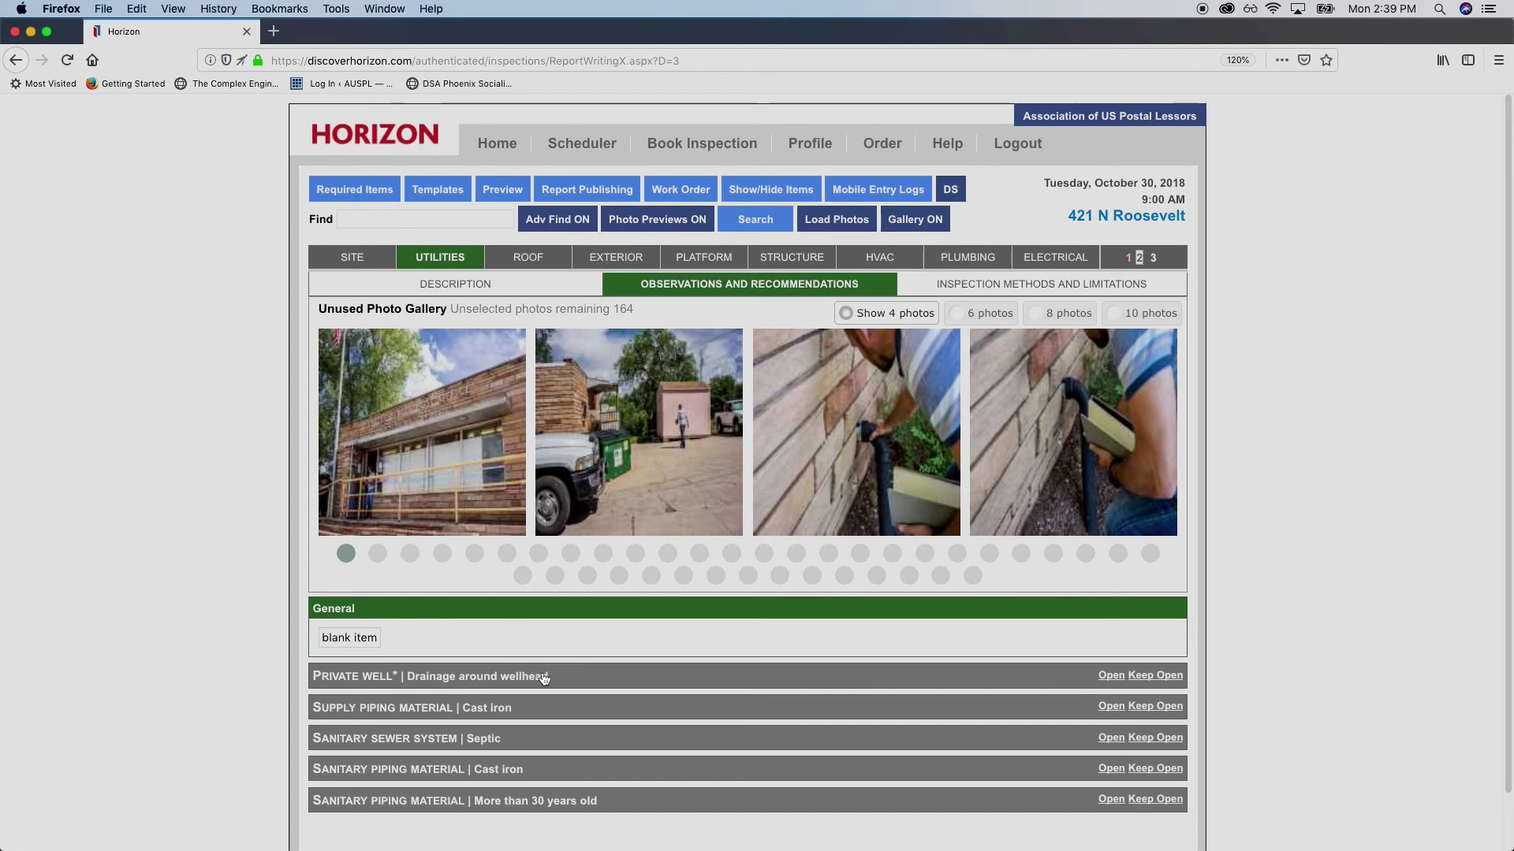
click(1055, 289)
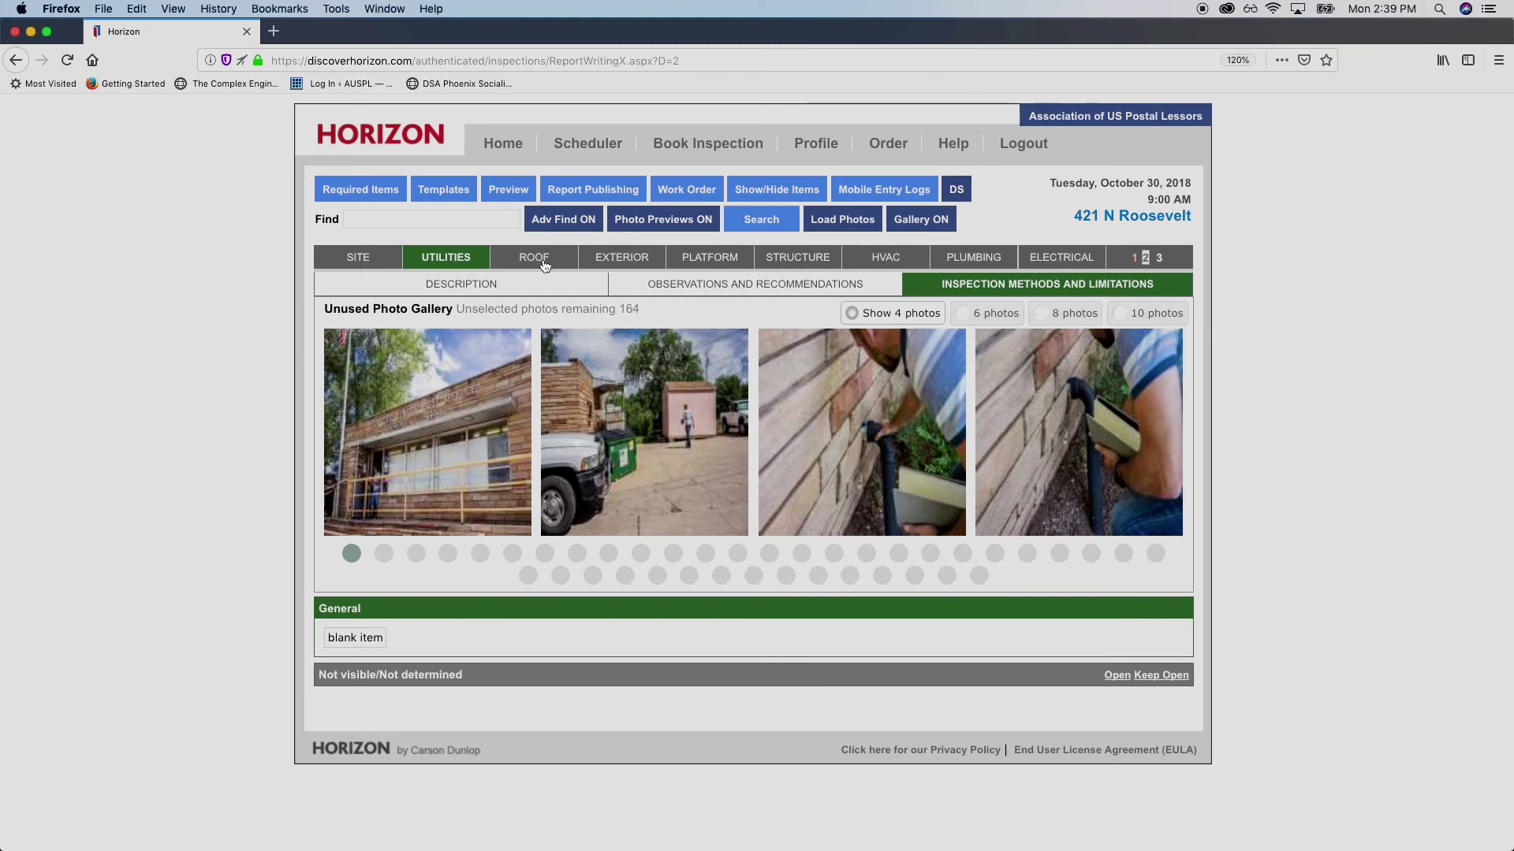
click(543, 264)
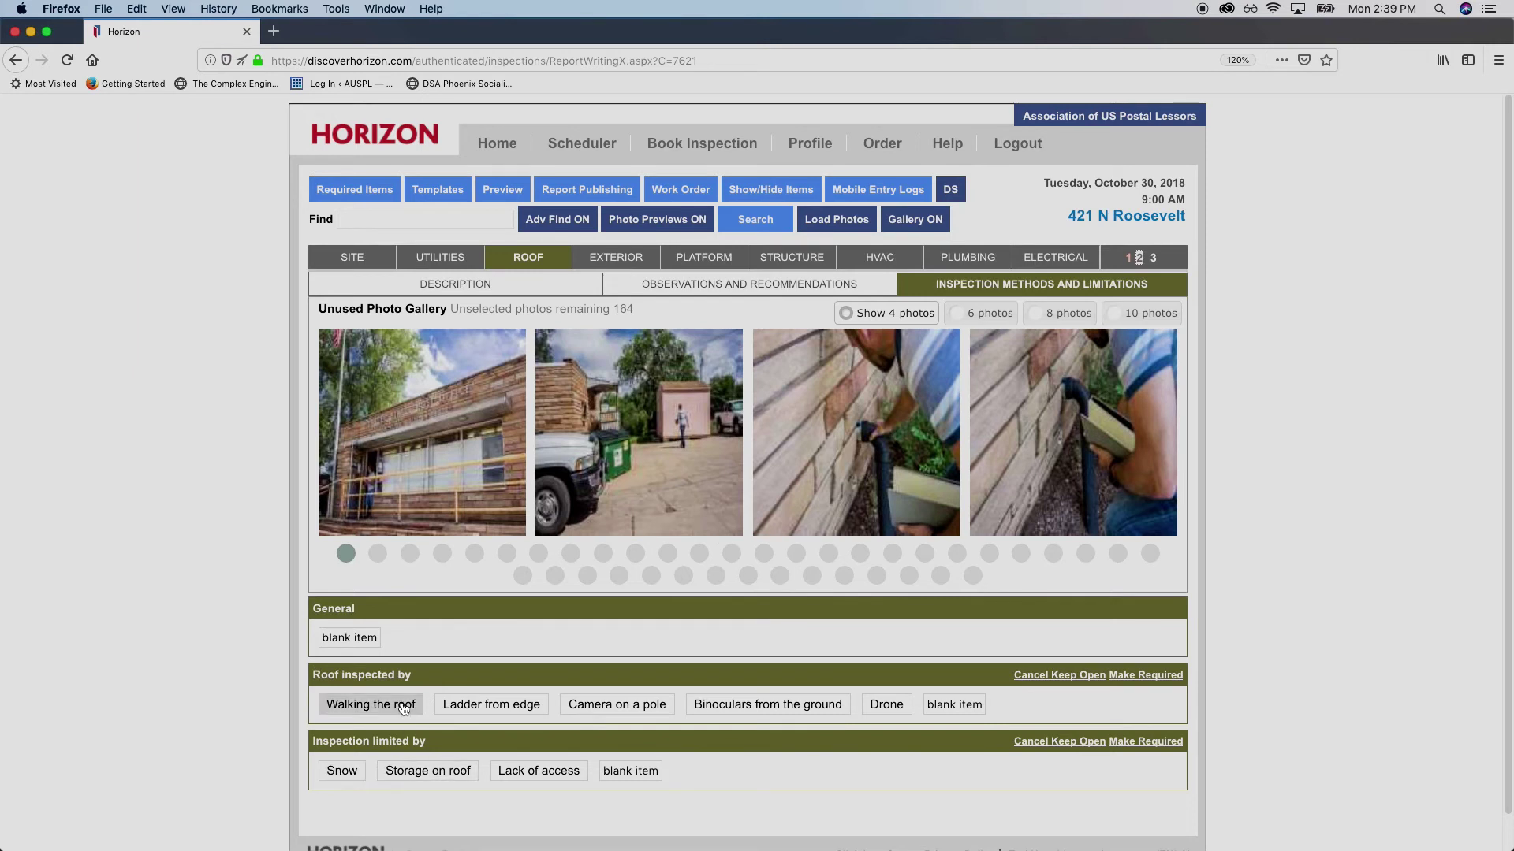
Record the roof as inspected by Ladder from edge, then move via Electrical to the Interior section
click(522, 707)
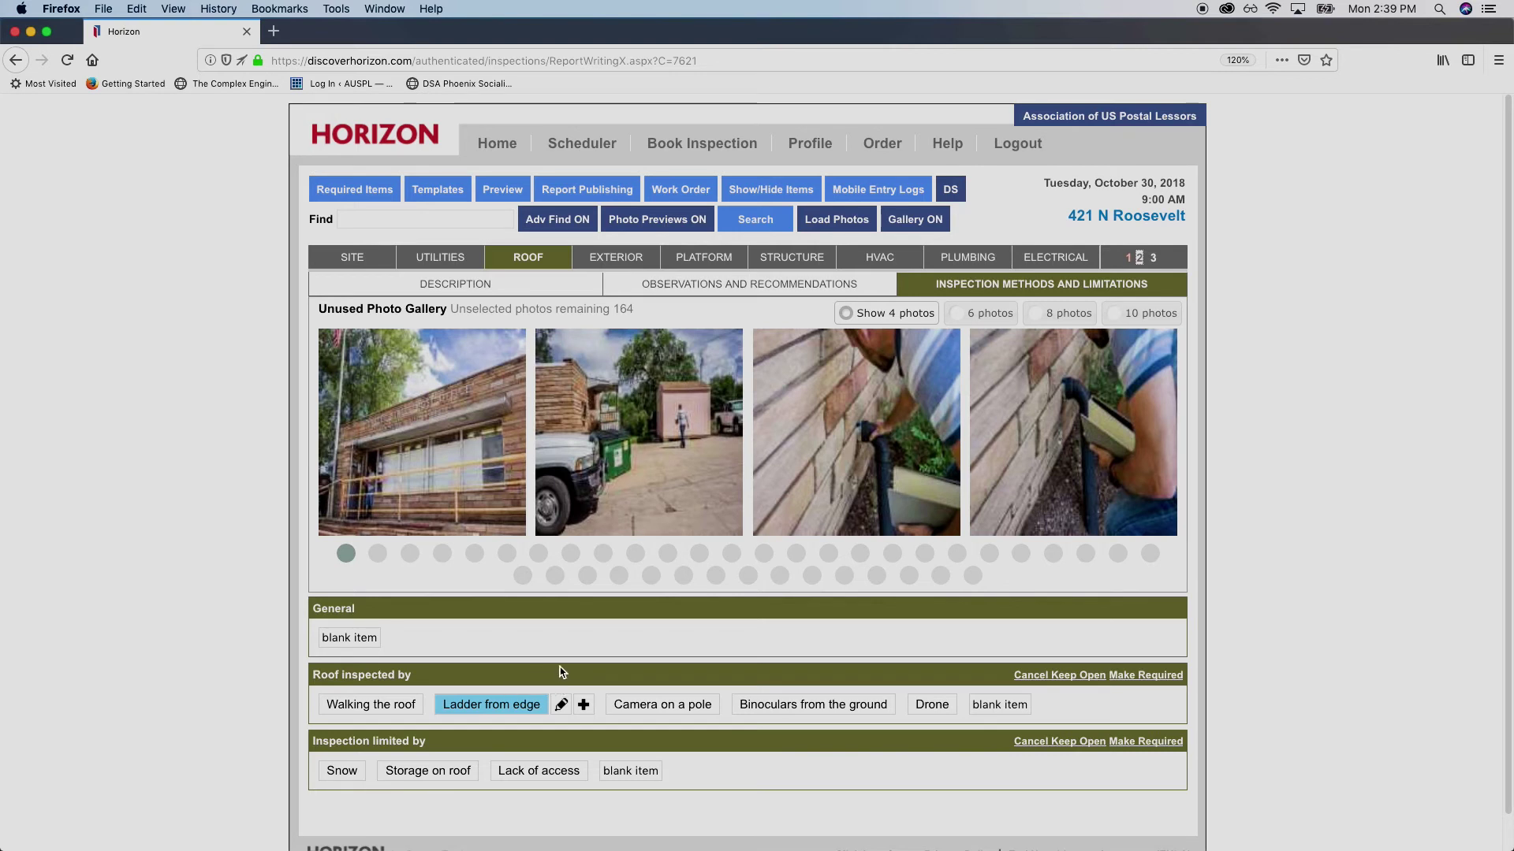
click(562, 288)
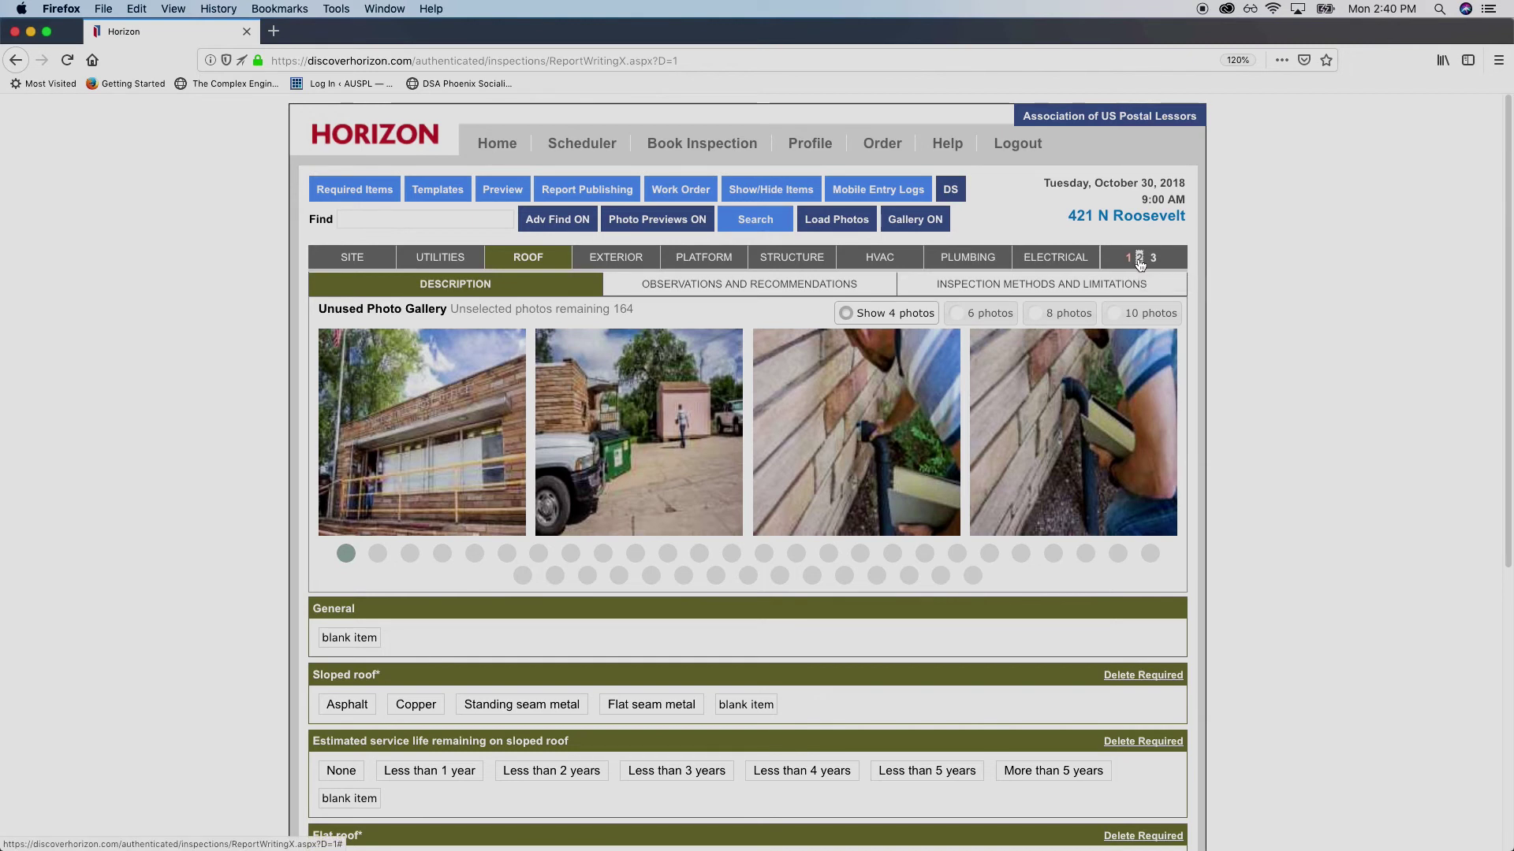
click(953, 197)
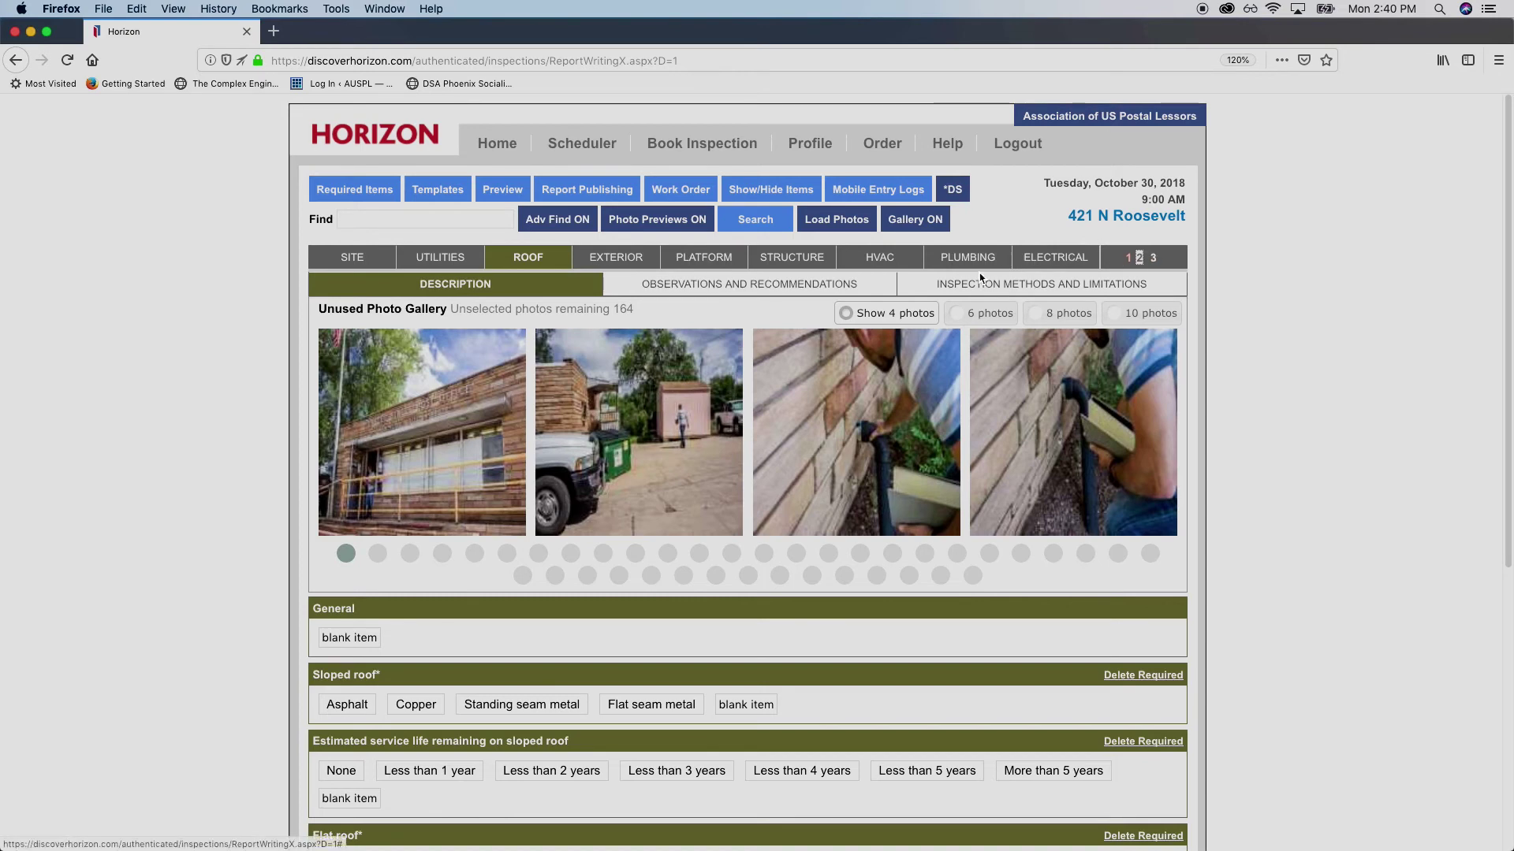
click(1055, 257)
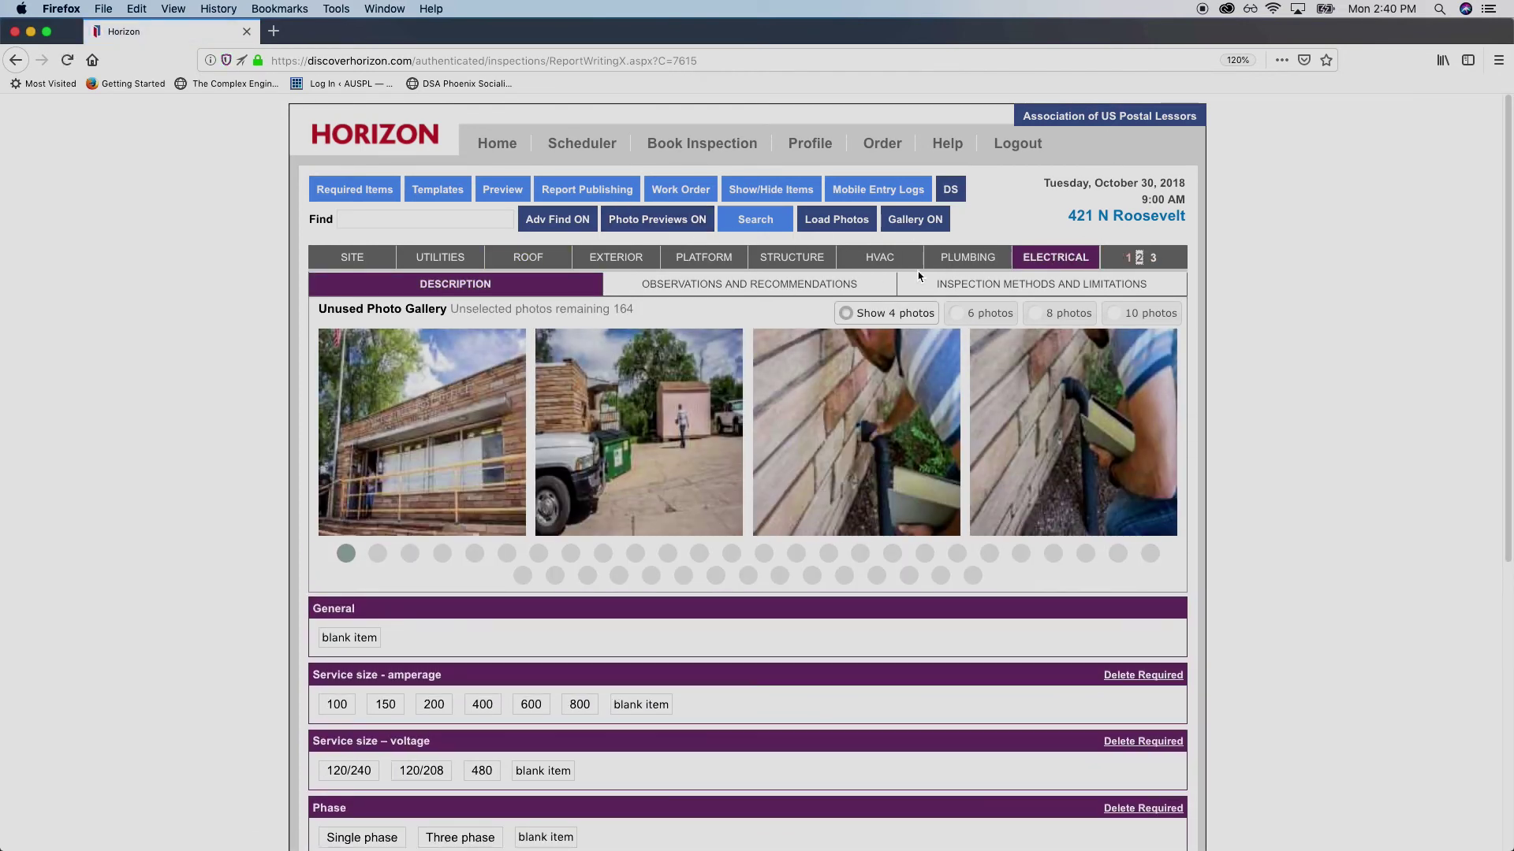
click(1152, 261)
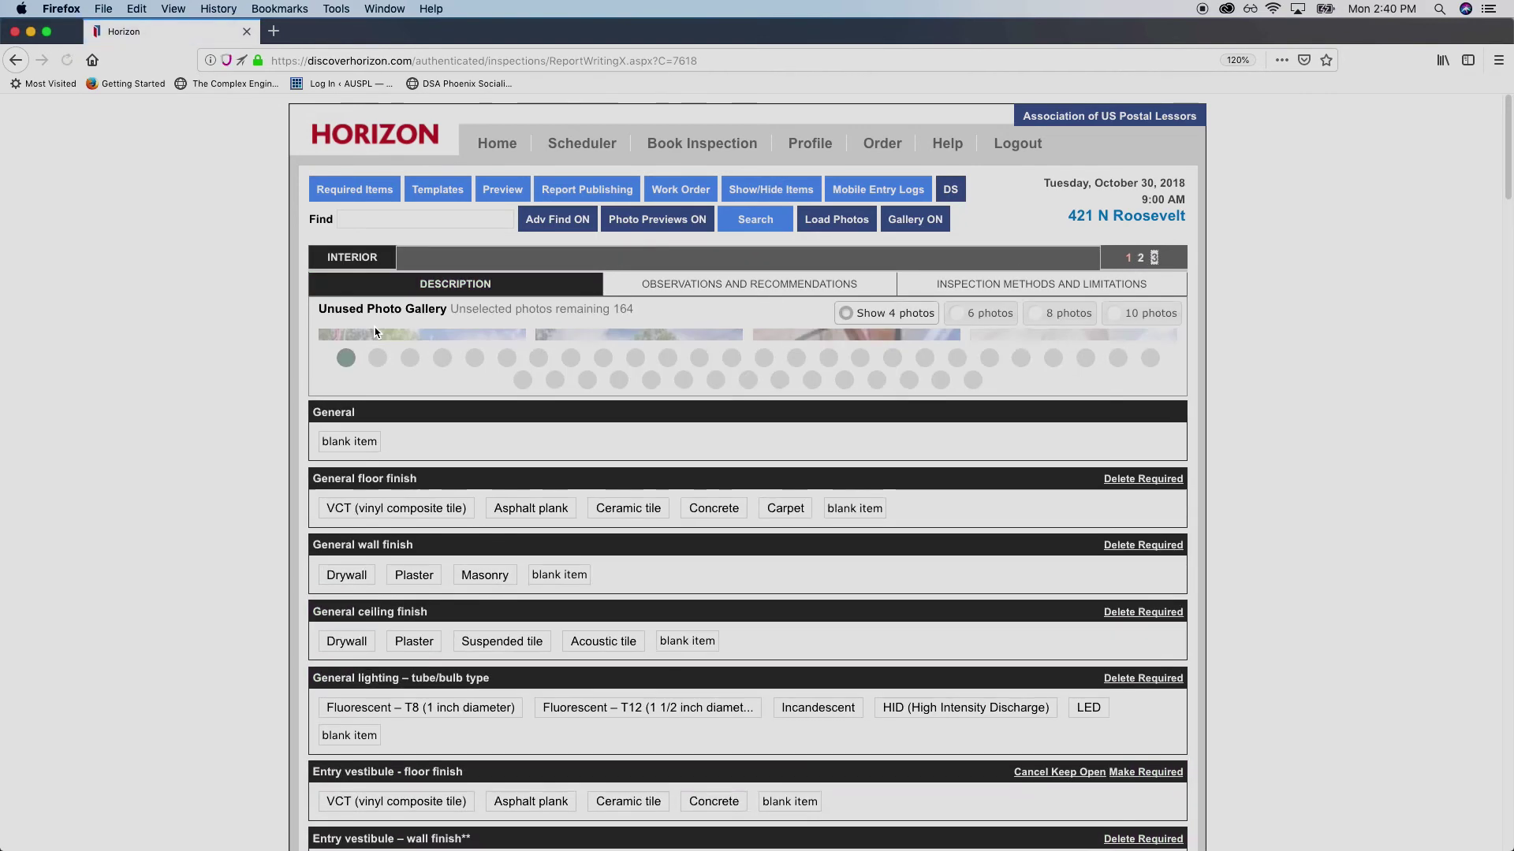
Review the Interior description items, then go to the Profile – Customize Horizon settings
scroll(349, 308, down, 5)
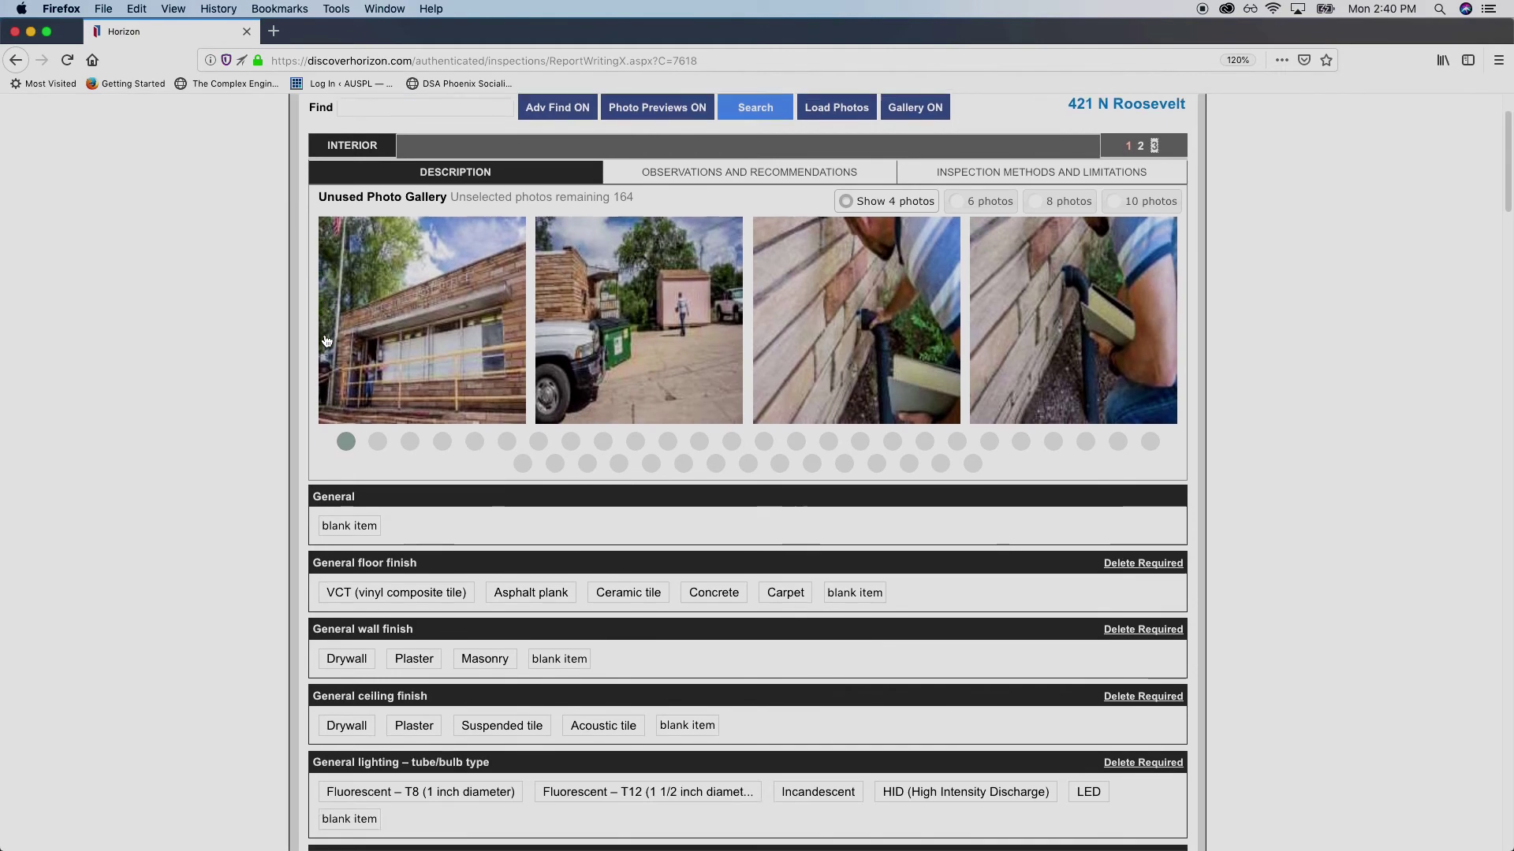
scroll(488, 542, down, 6)
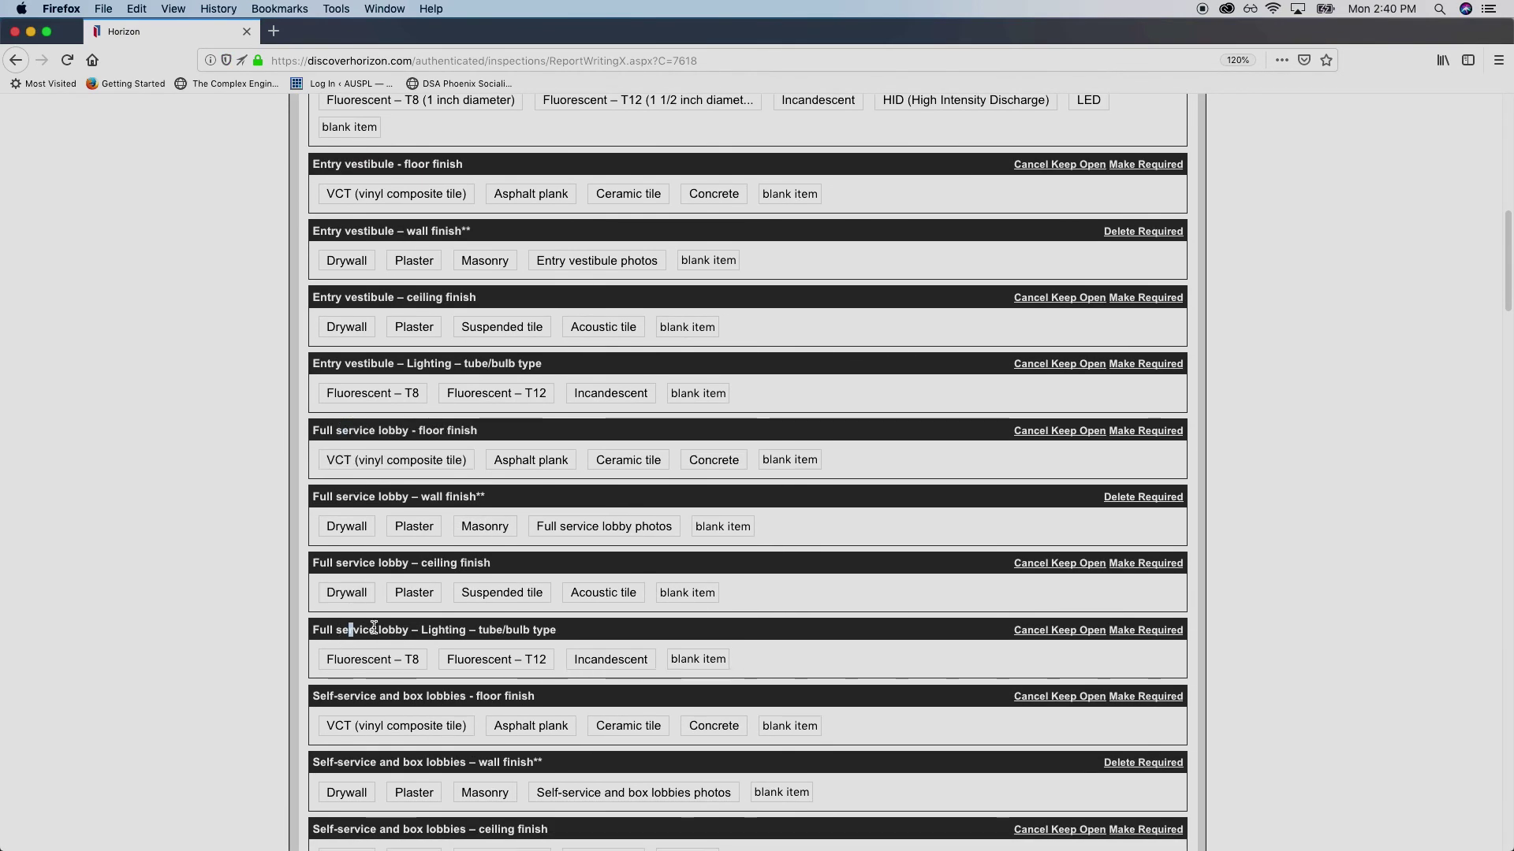
scroll(348, 628, down, 2)
drag(347, 628, 489, 628)
click(488, 629)
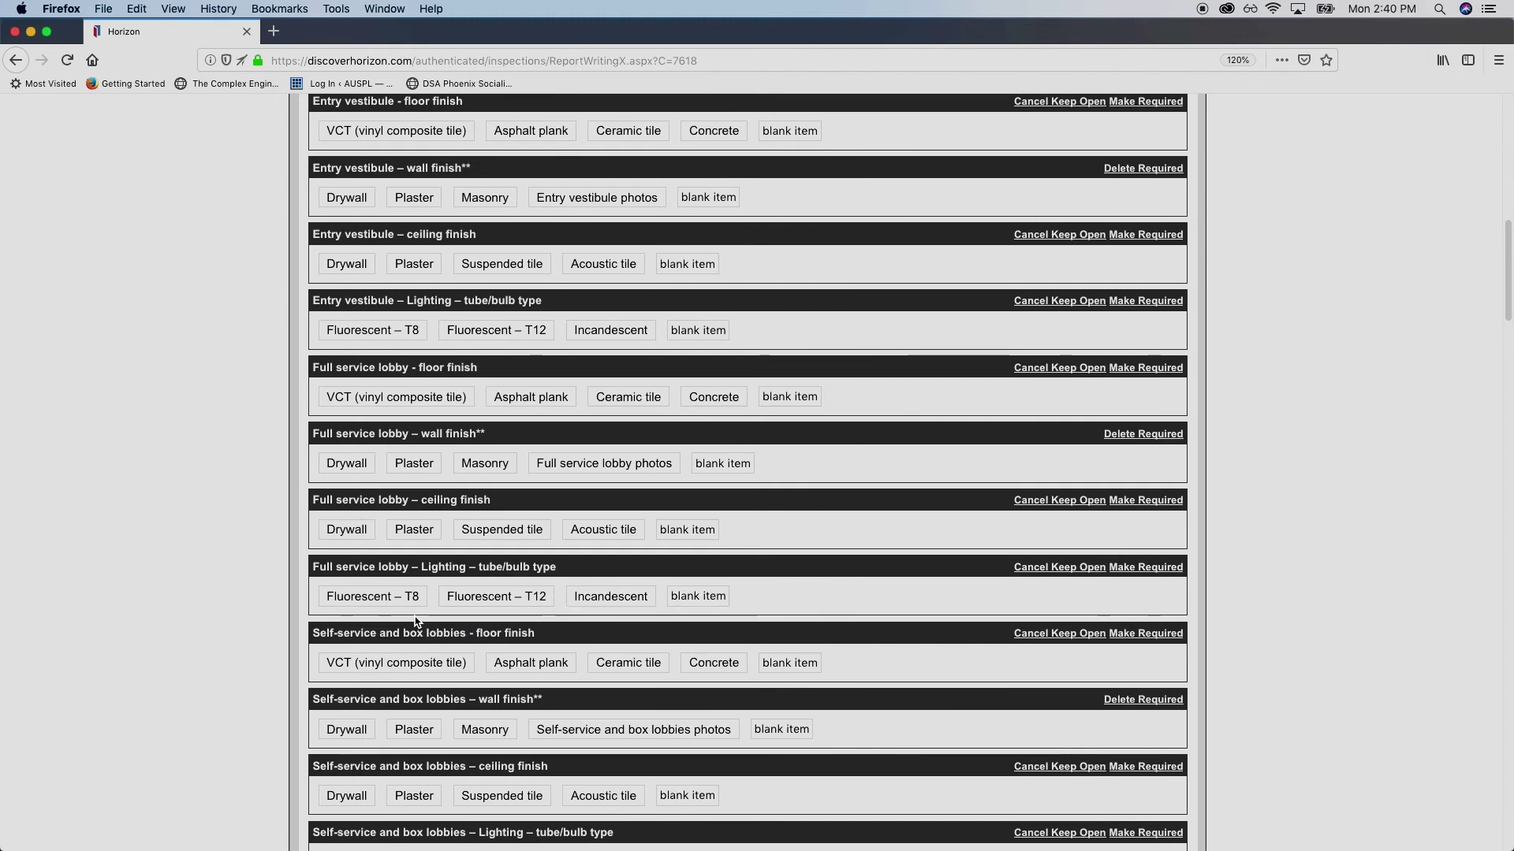
scroll(335, 550, down, 8)
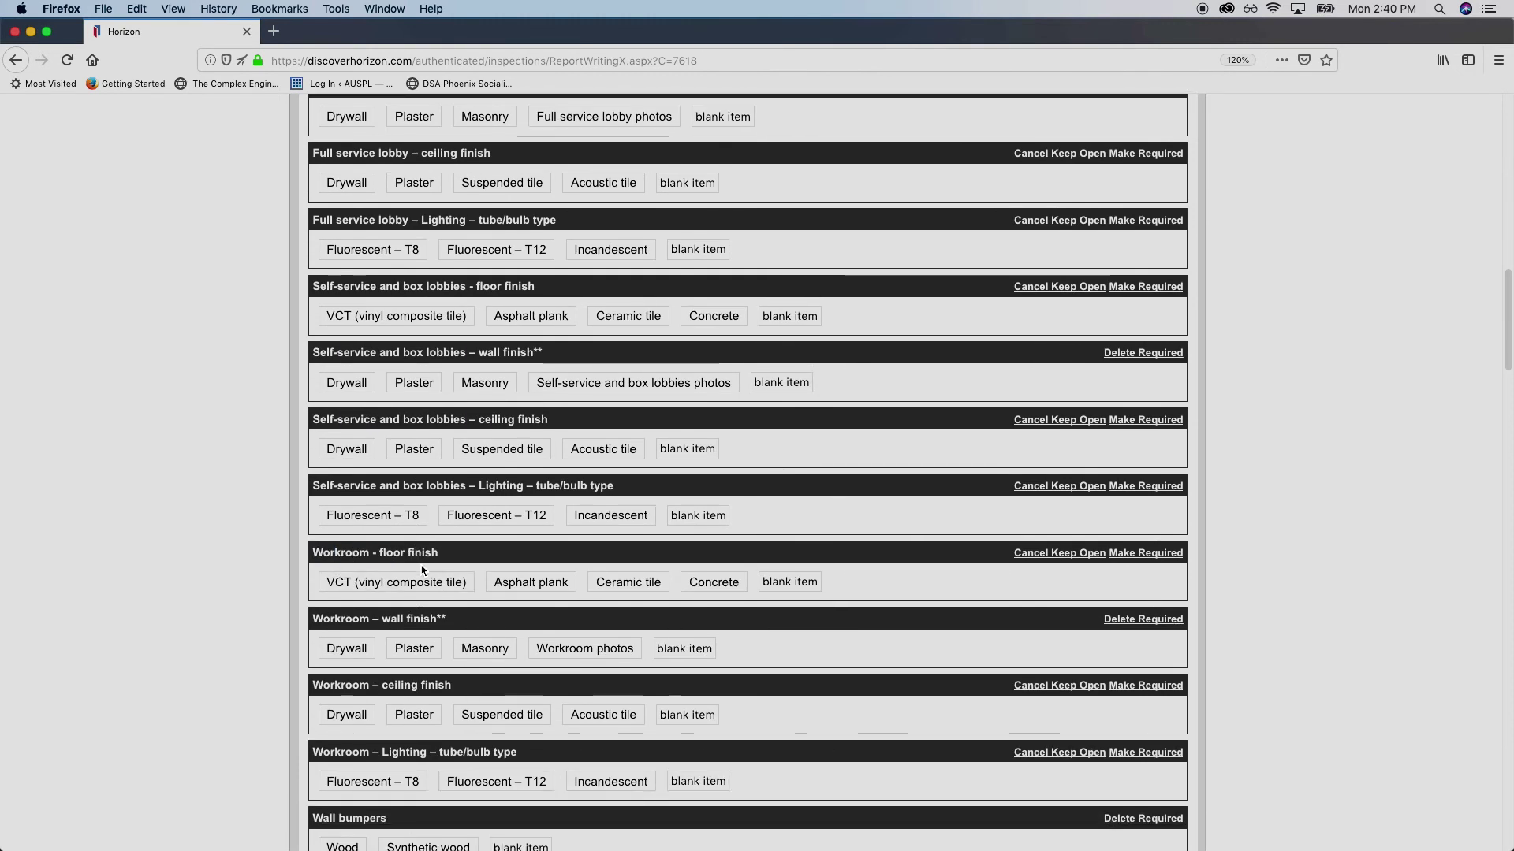
scroll(443, 649, down, 5)
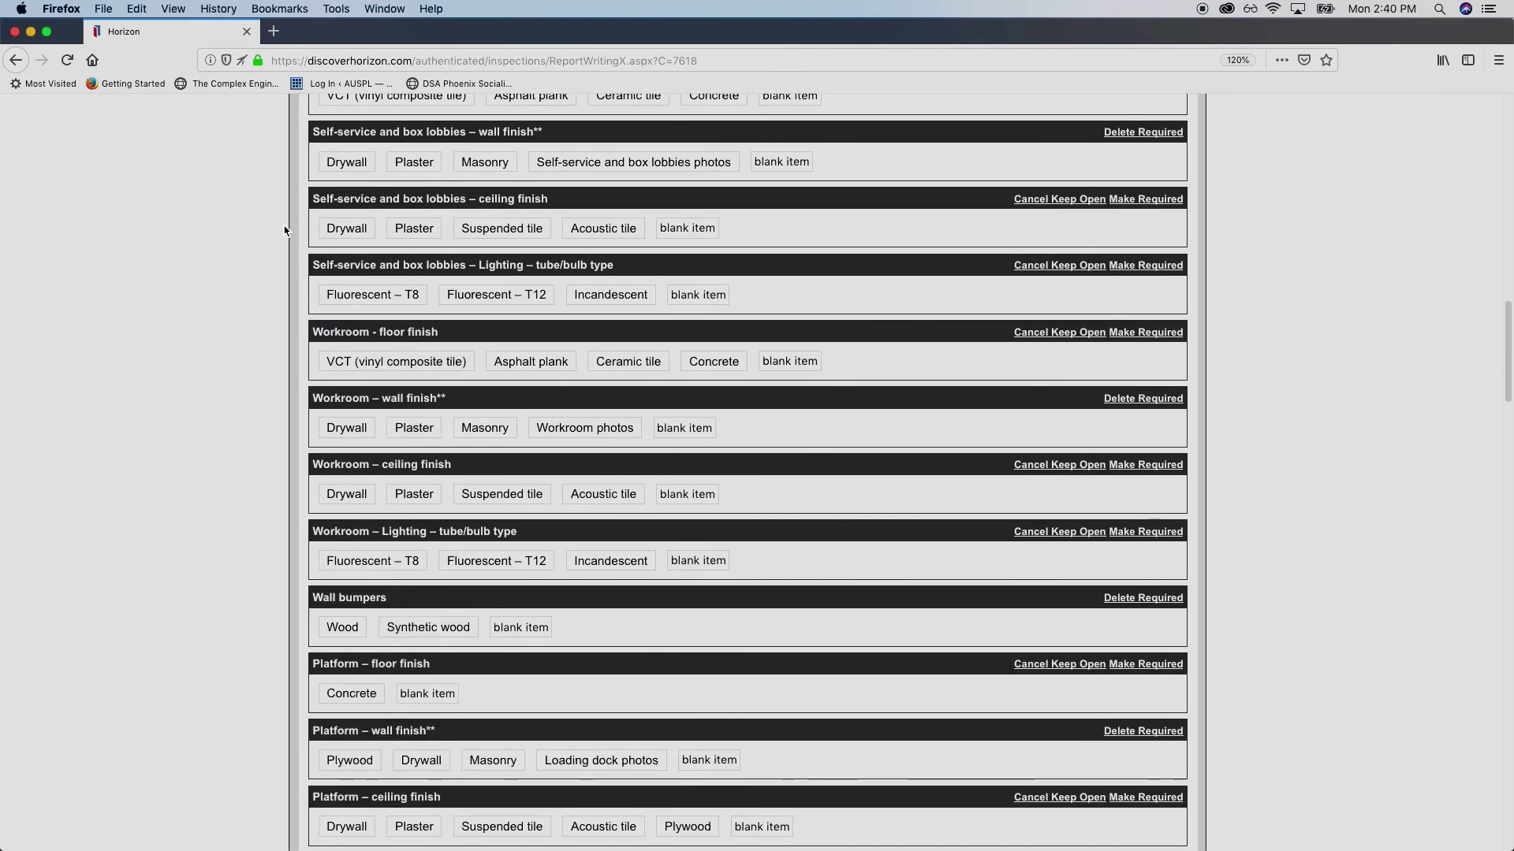
scroll(289, 511, down, 1)
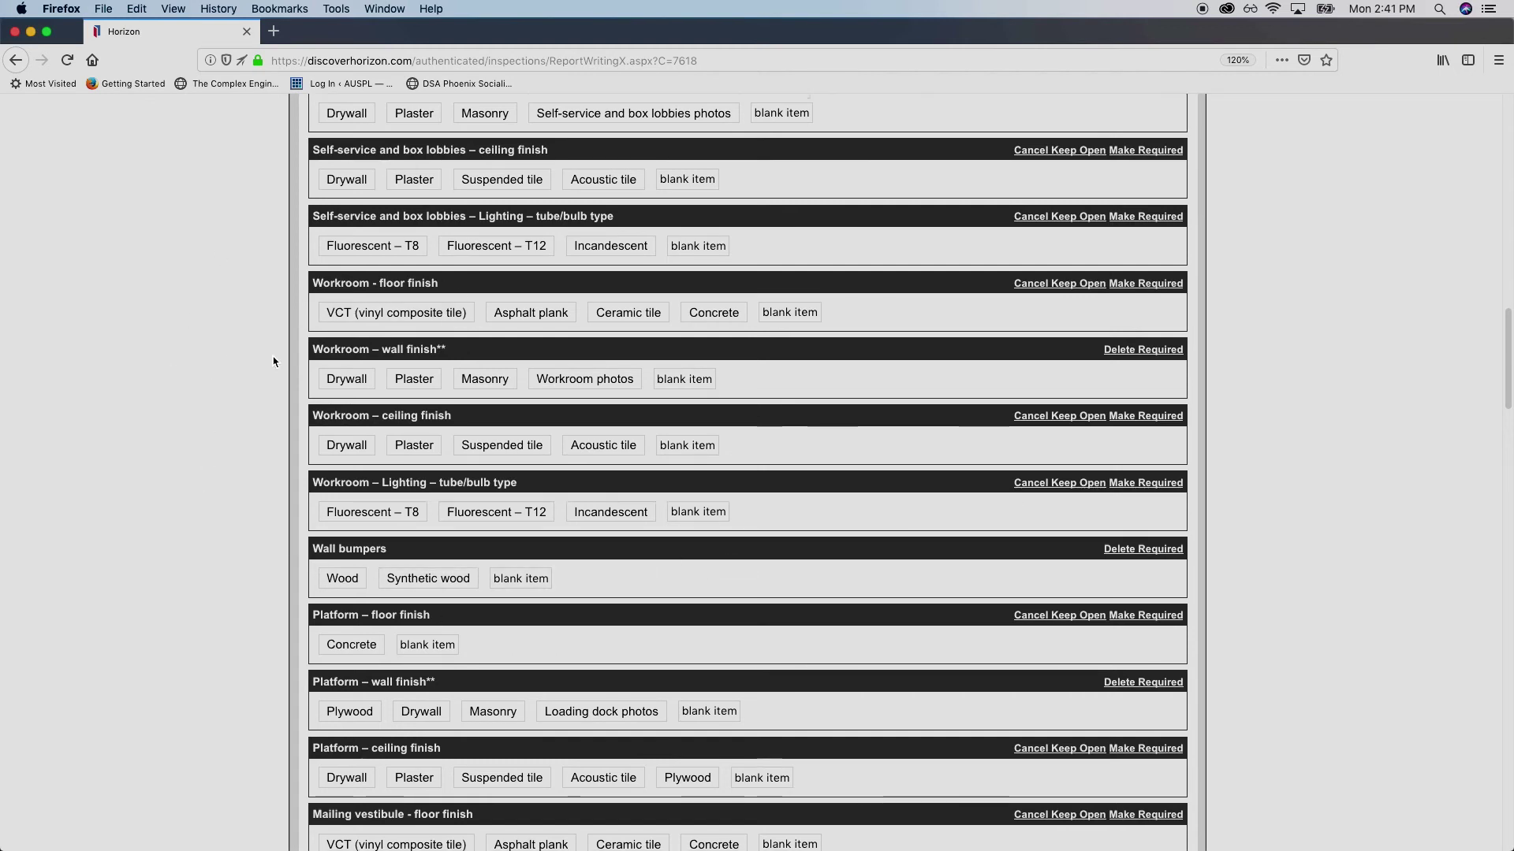
scroll(276, 354, down, 3)
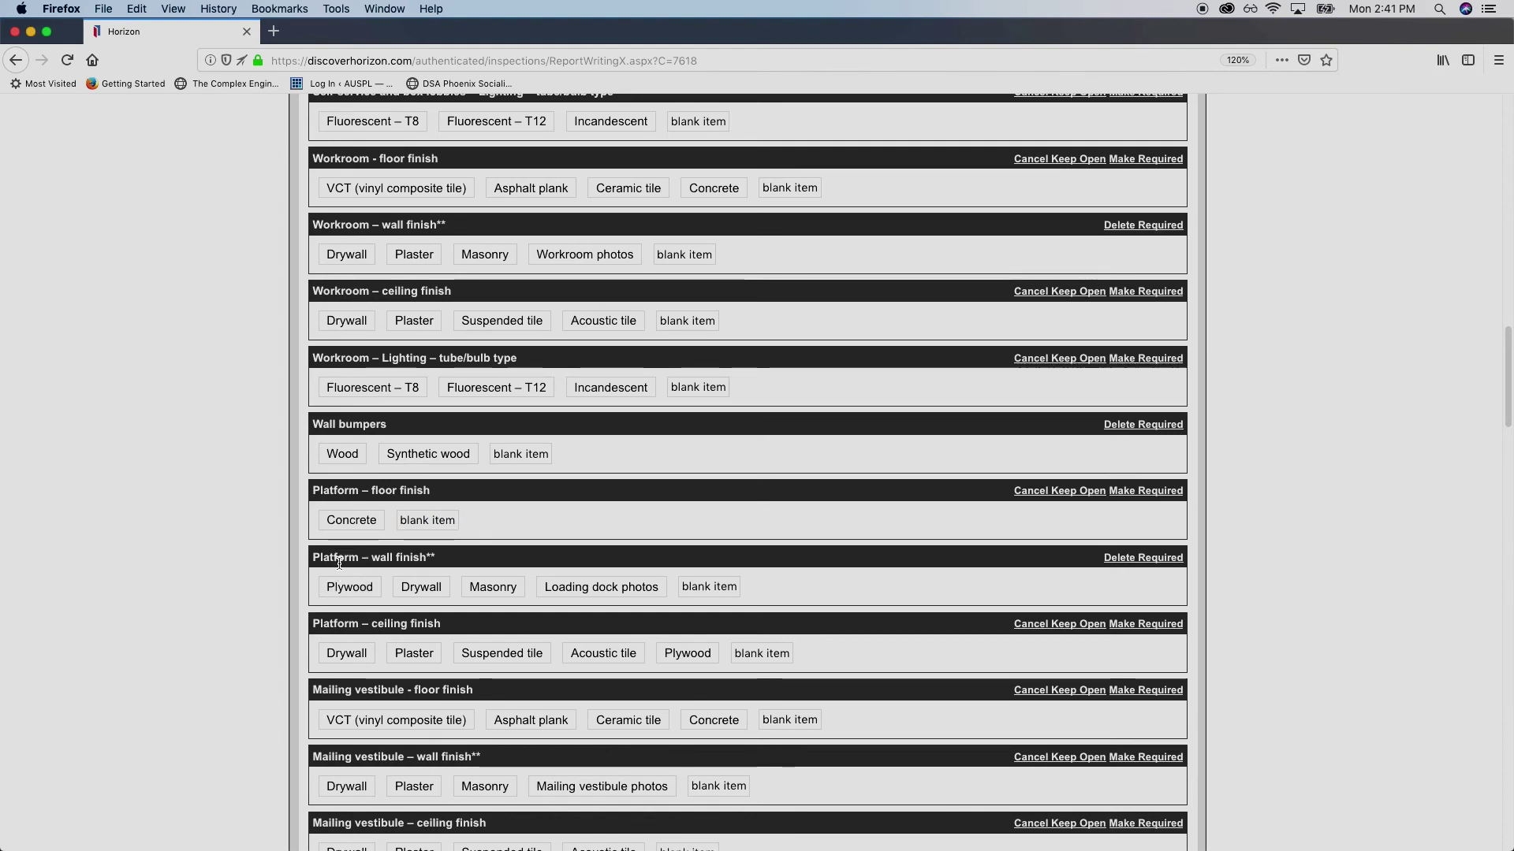
scroll(320, 545, up, 10)
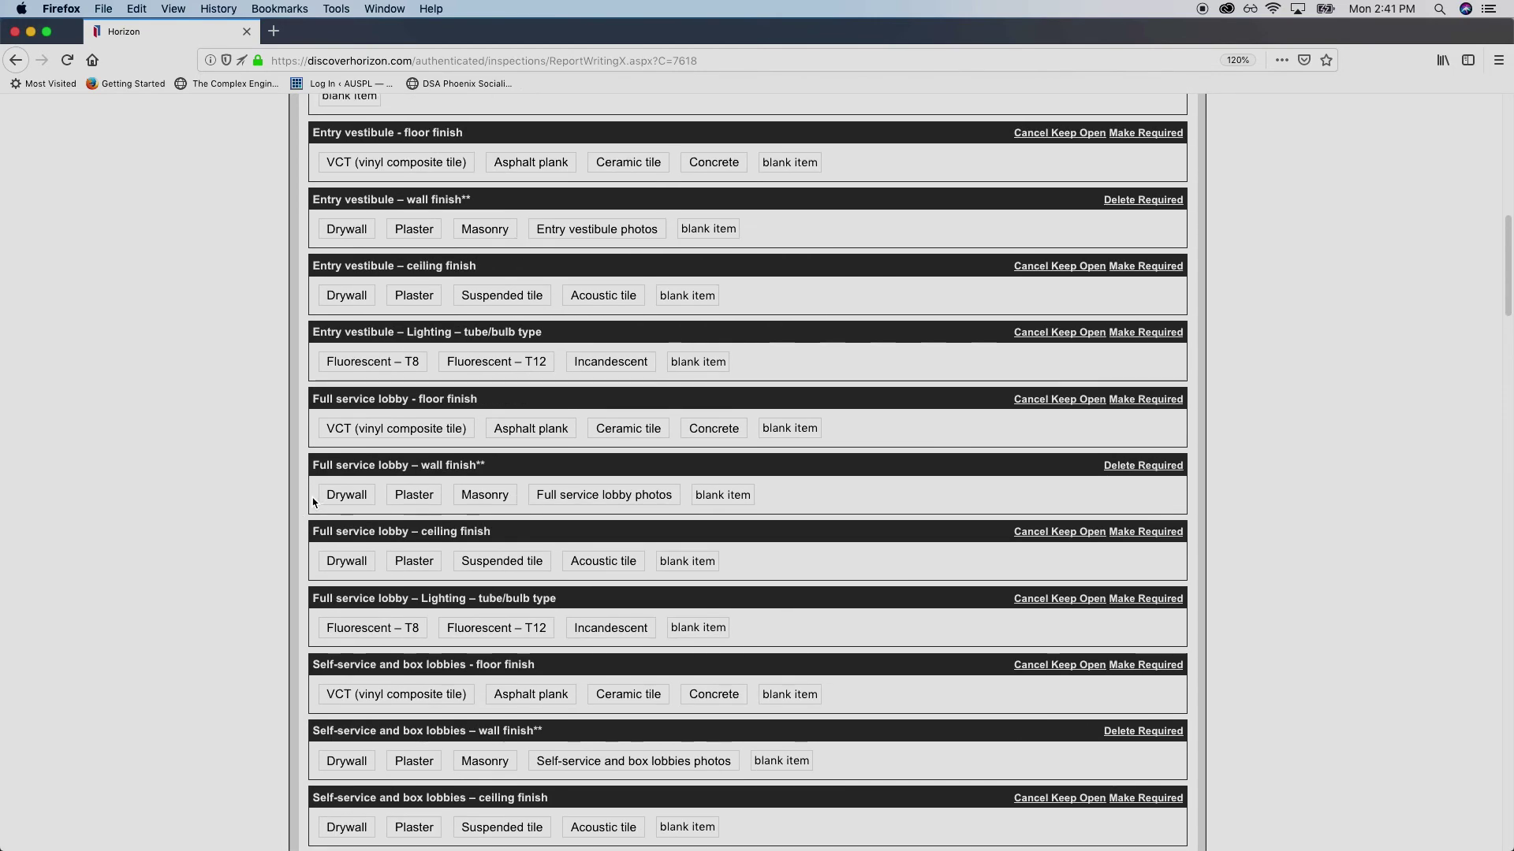
scroll(313, 497, up, 10)
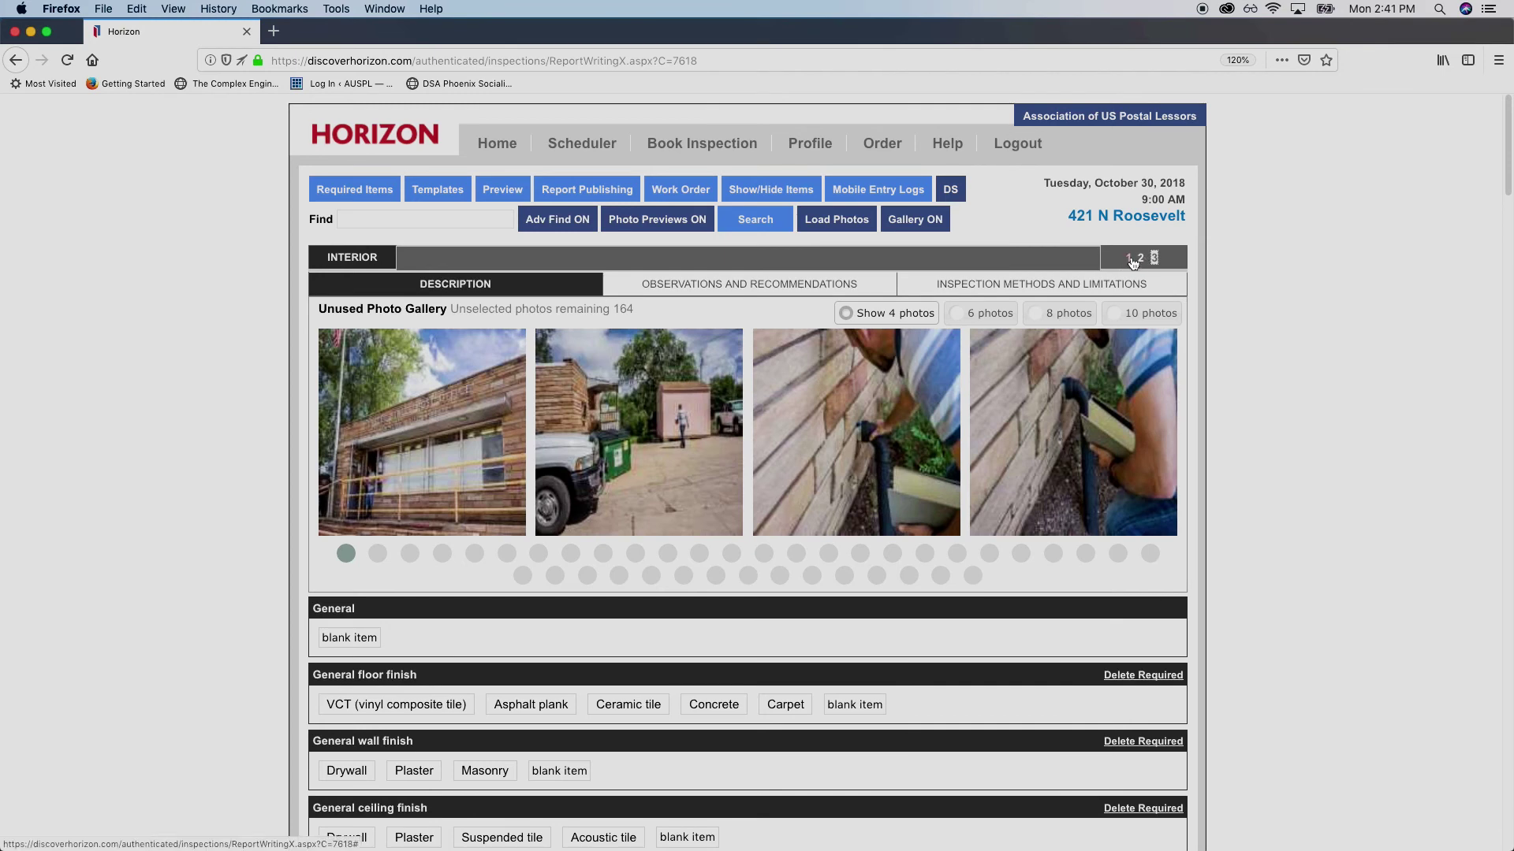
click(813, 142)
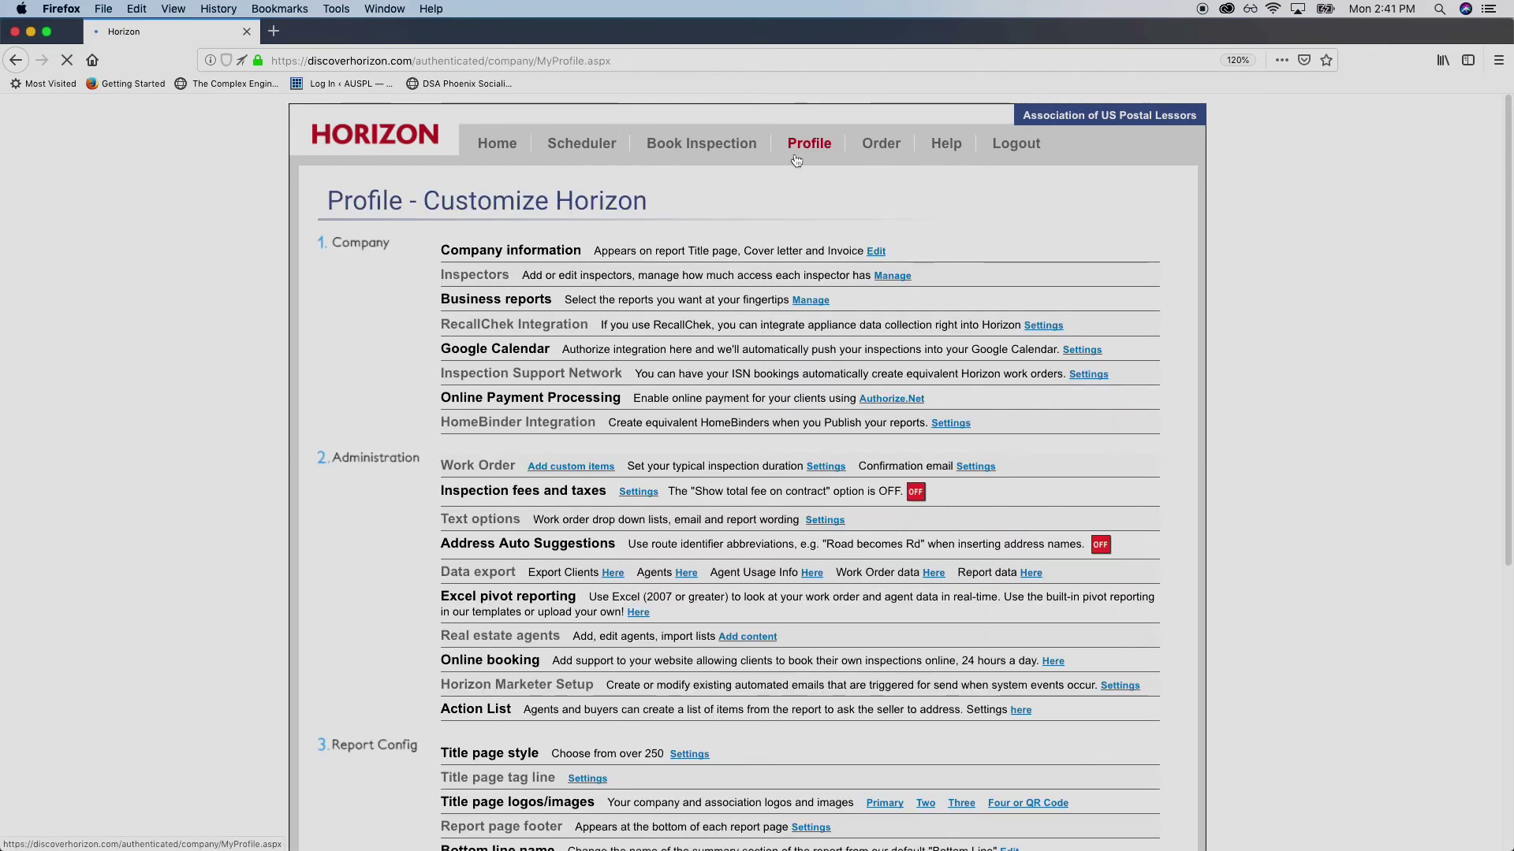
Toggle First 9 System Tabs under Report Config, which stays OFF as an inspector-specific setting
scroll(378, 319, down, 5)
scroll(378, 319, down, 2)
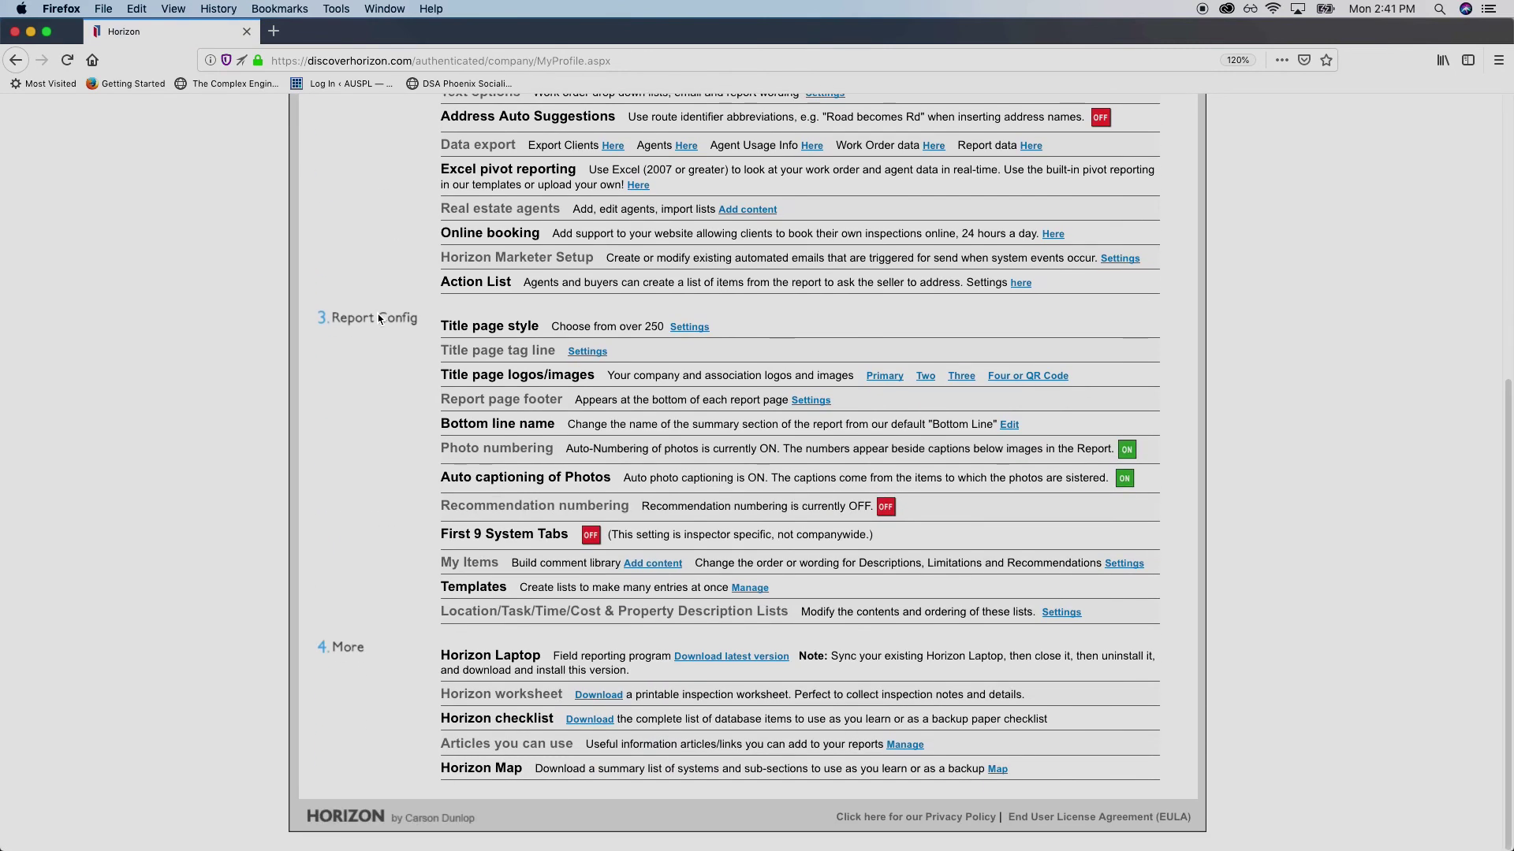
drag(446, 535, 873, 536)
click(443, 534)
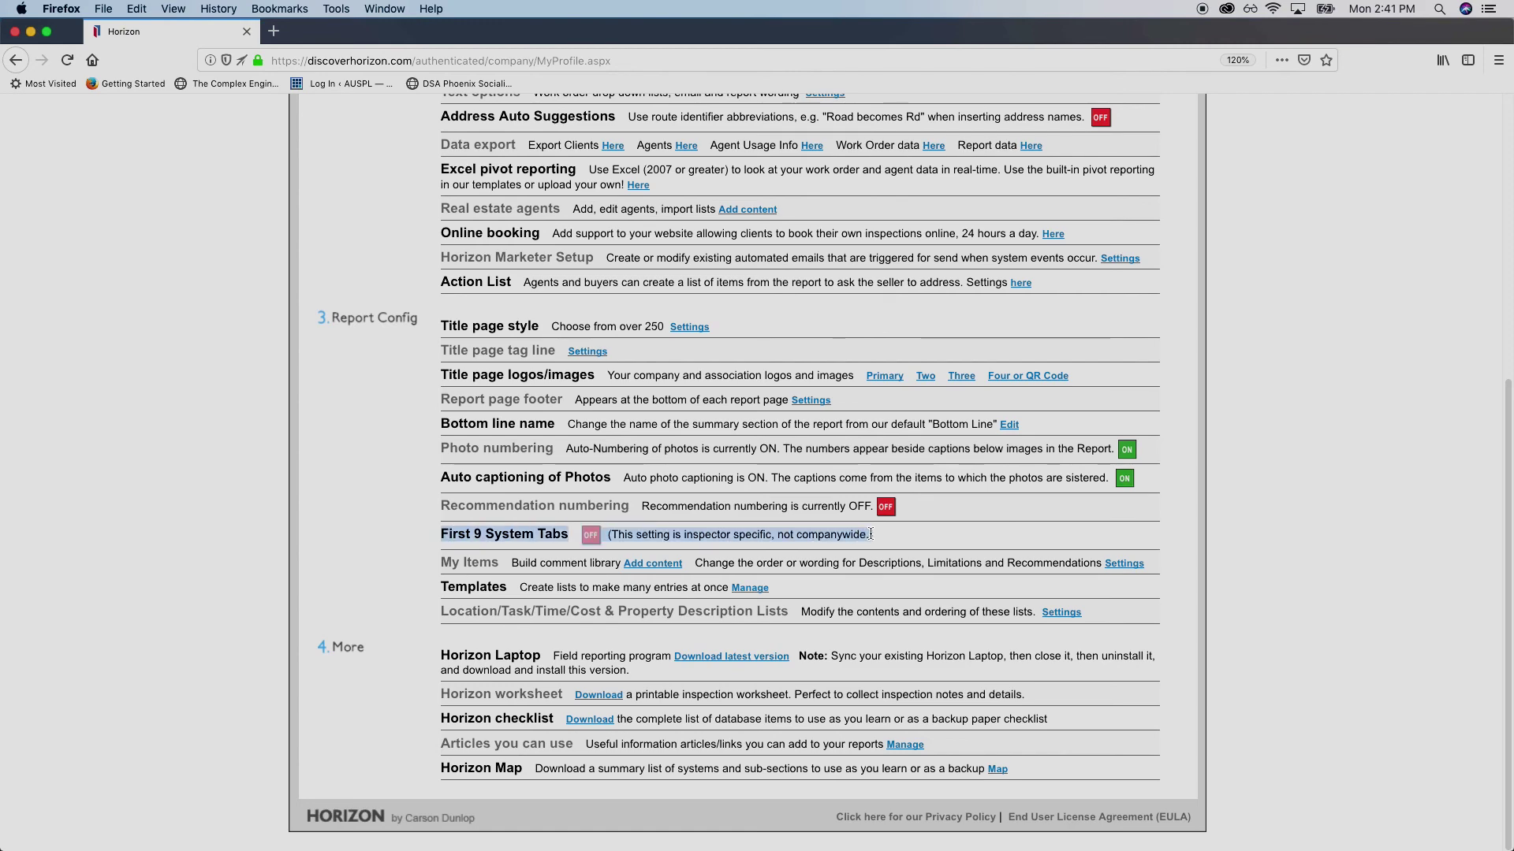
click(622, 534)
click(590, 538)
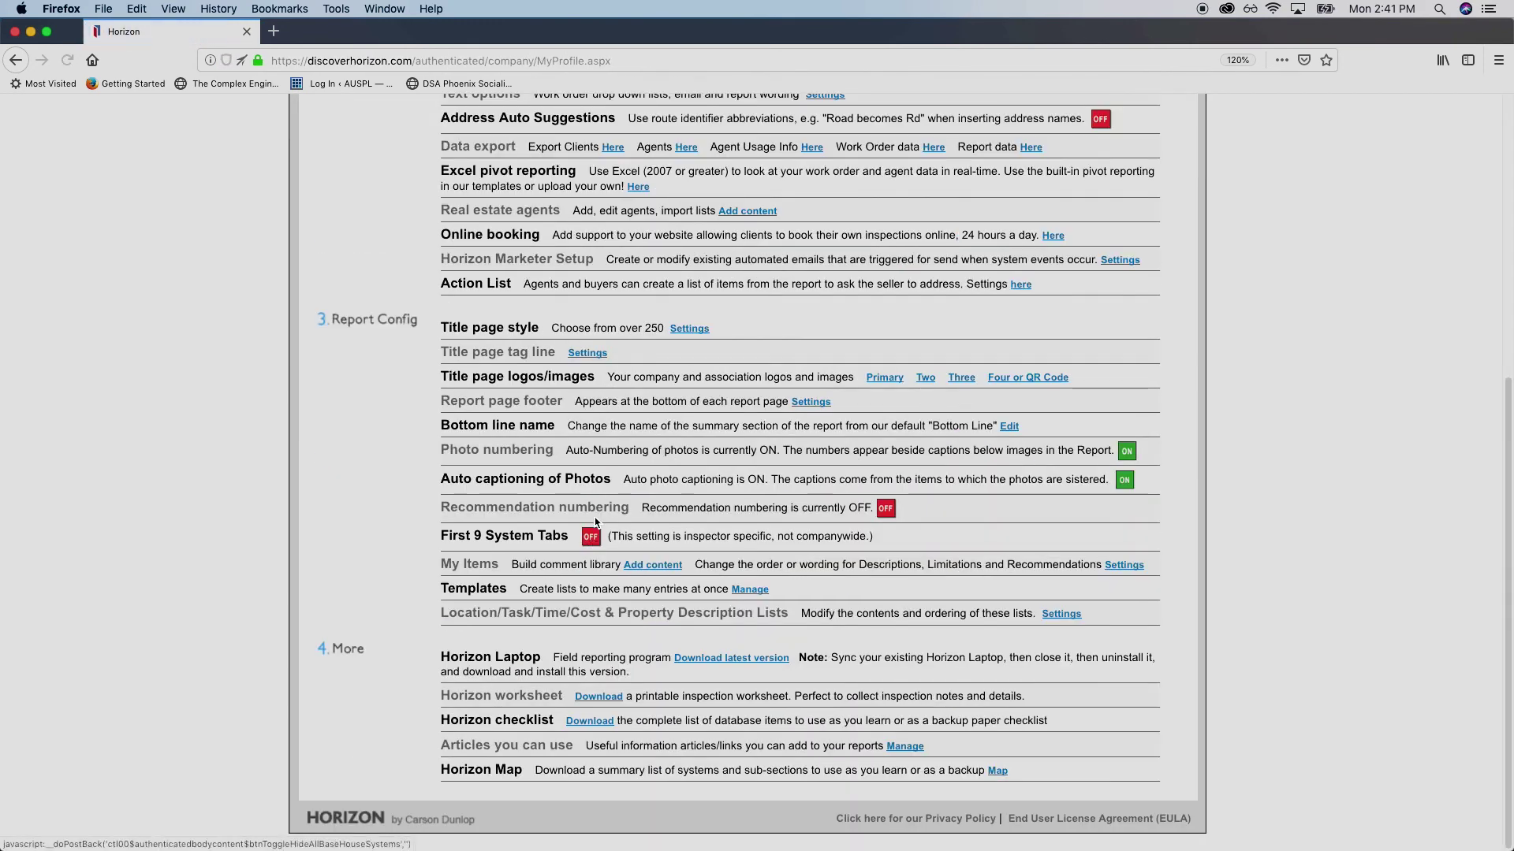
scroll(518, 482, up, 2)
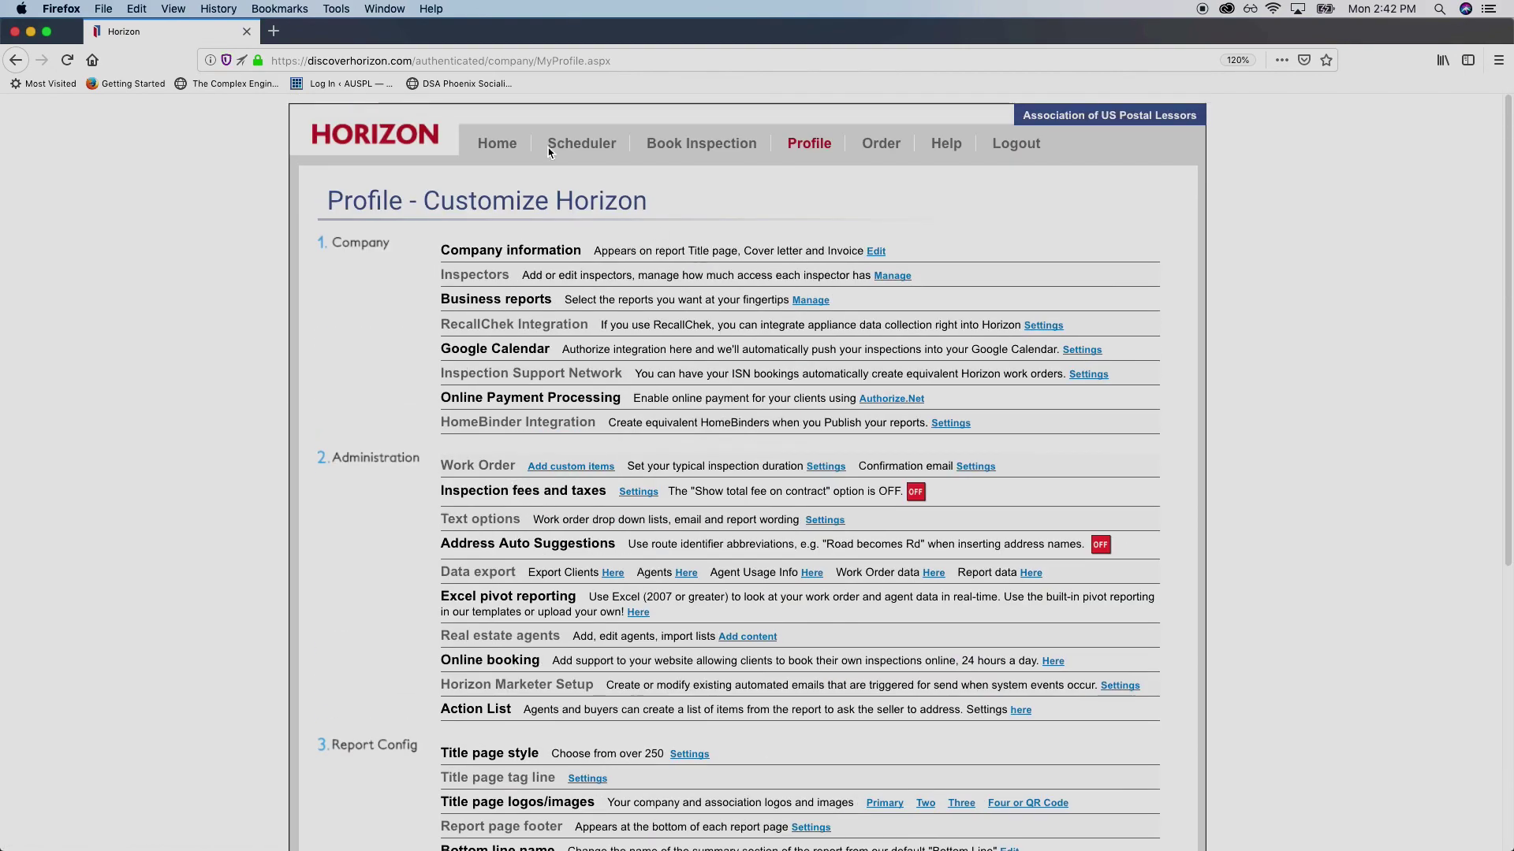
scroll(493, 469, down, 5)
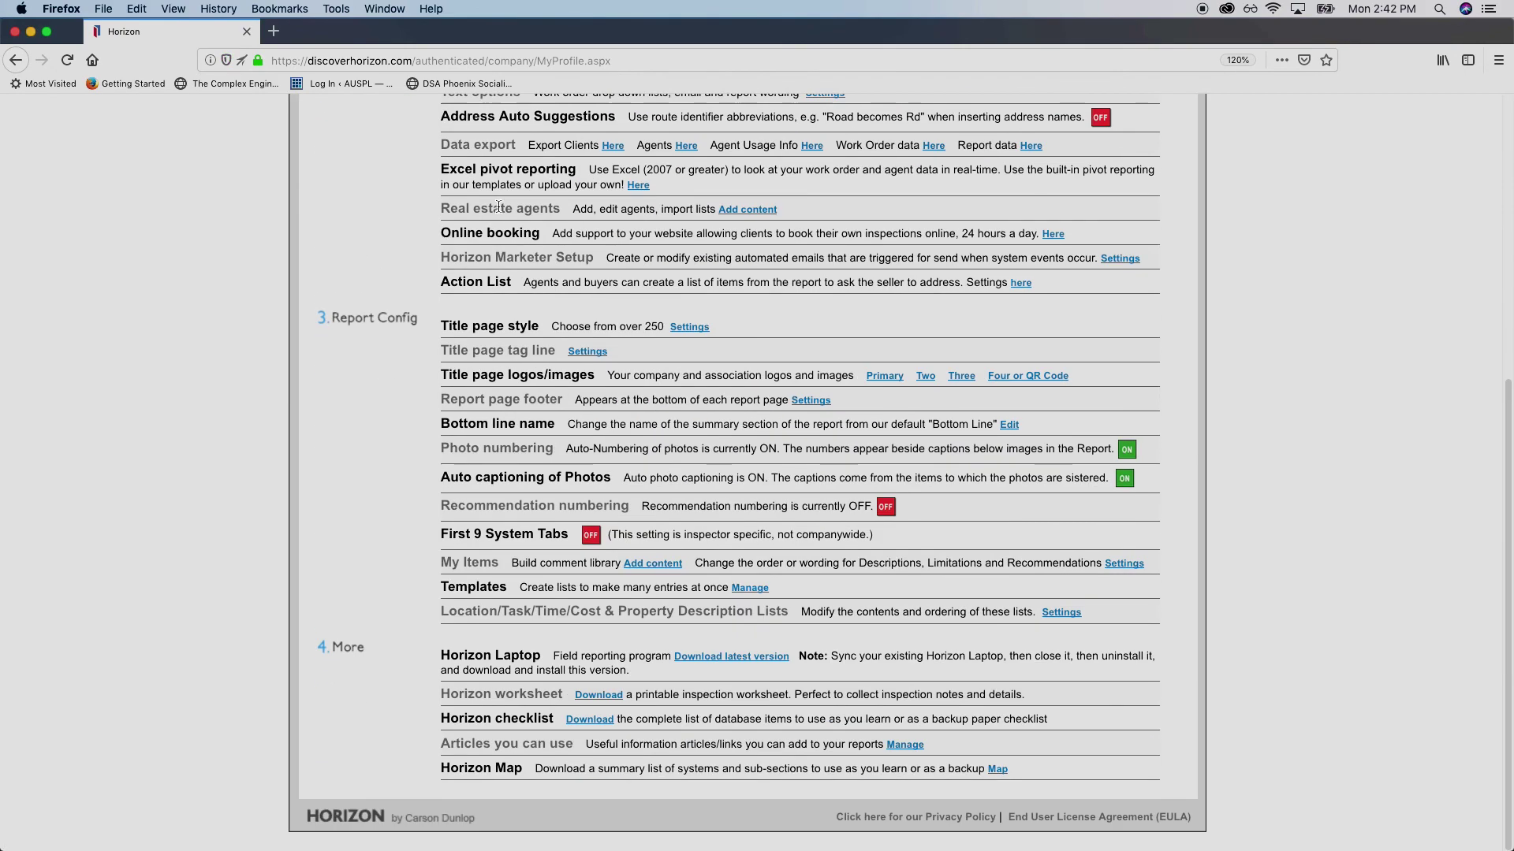
scroll(666, 463, up, 6)
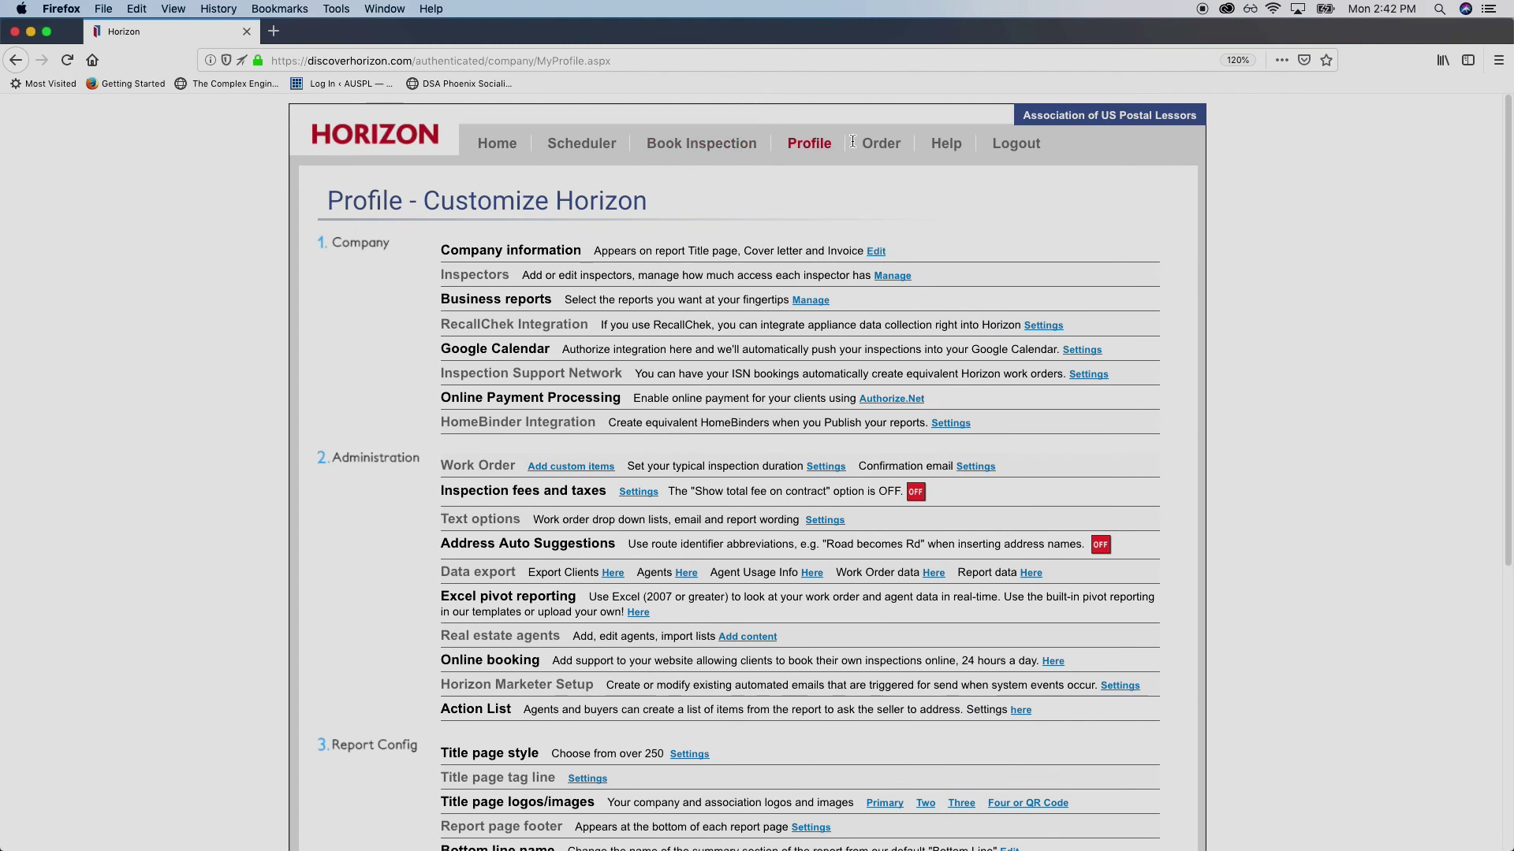
click(507, 149)
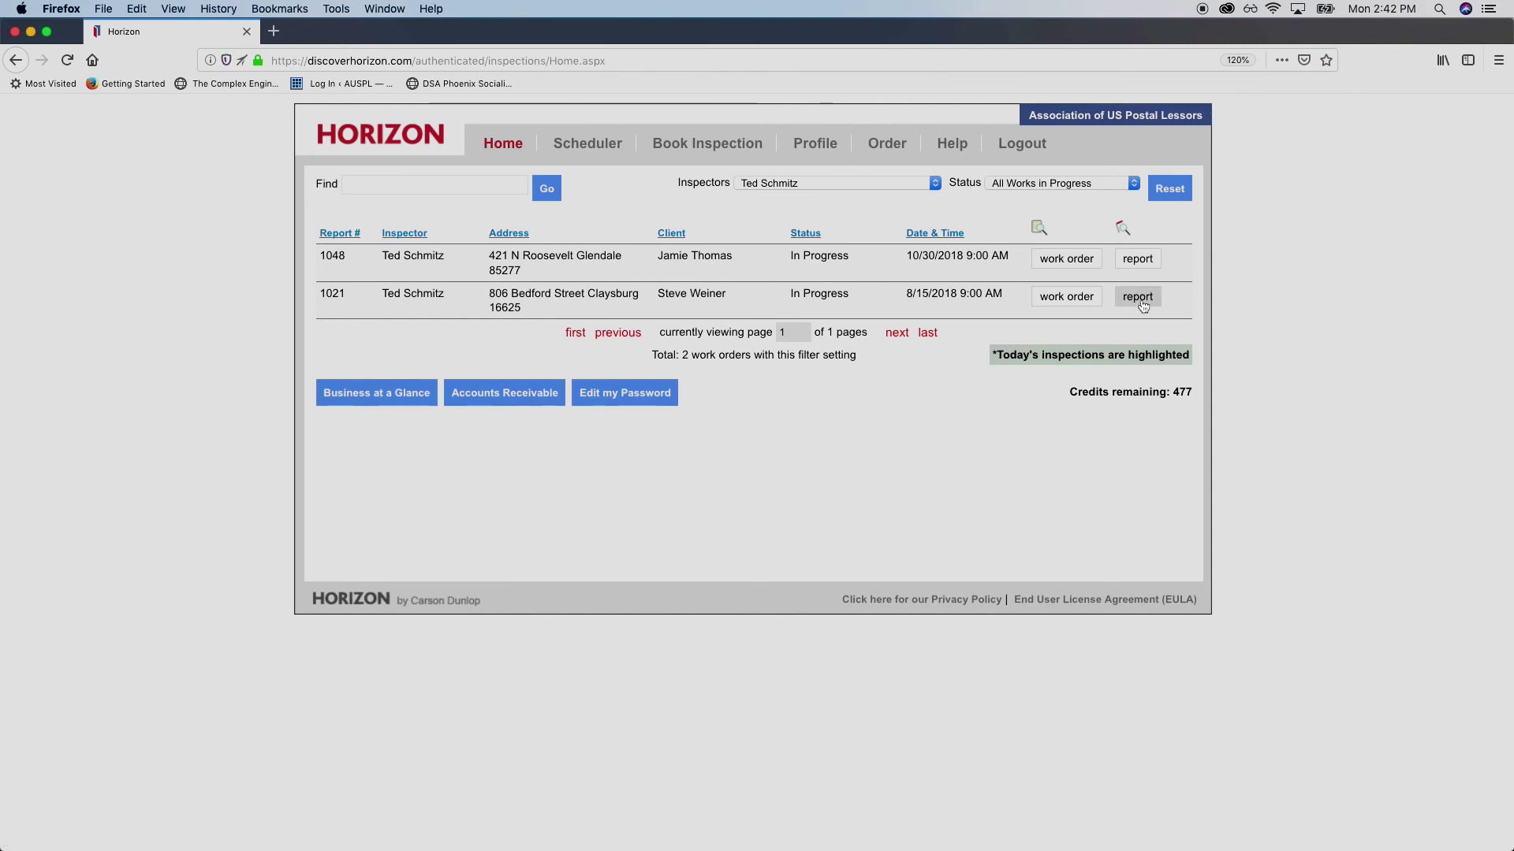
click(1137, 259)
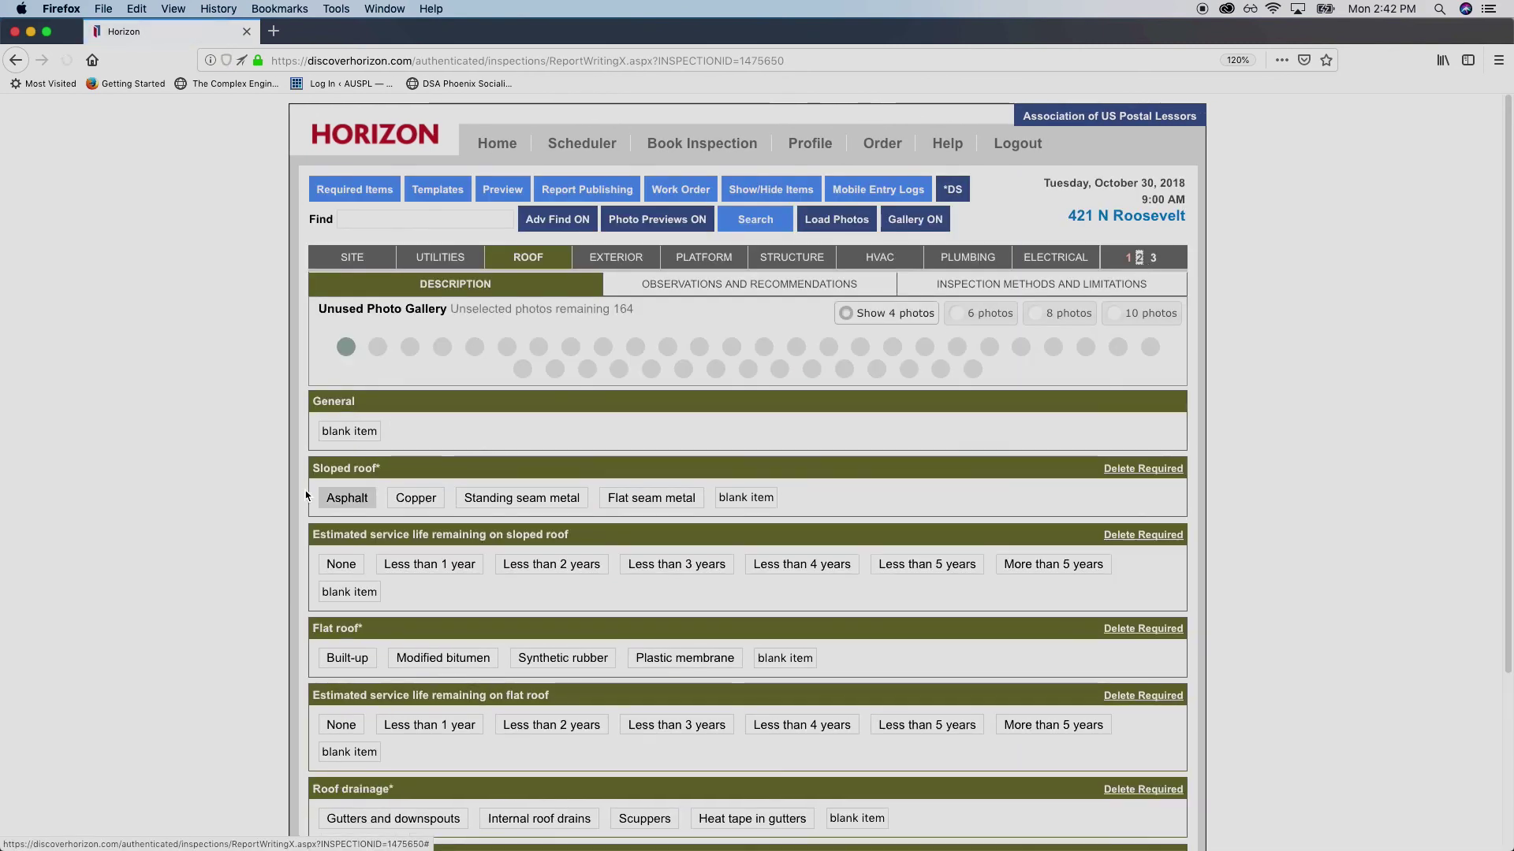
scroll(330, 382, down, 5)
scroll(330, 382, up, 5)
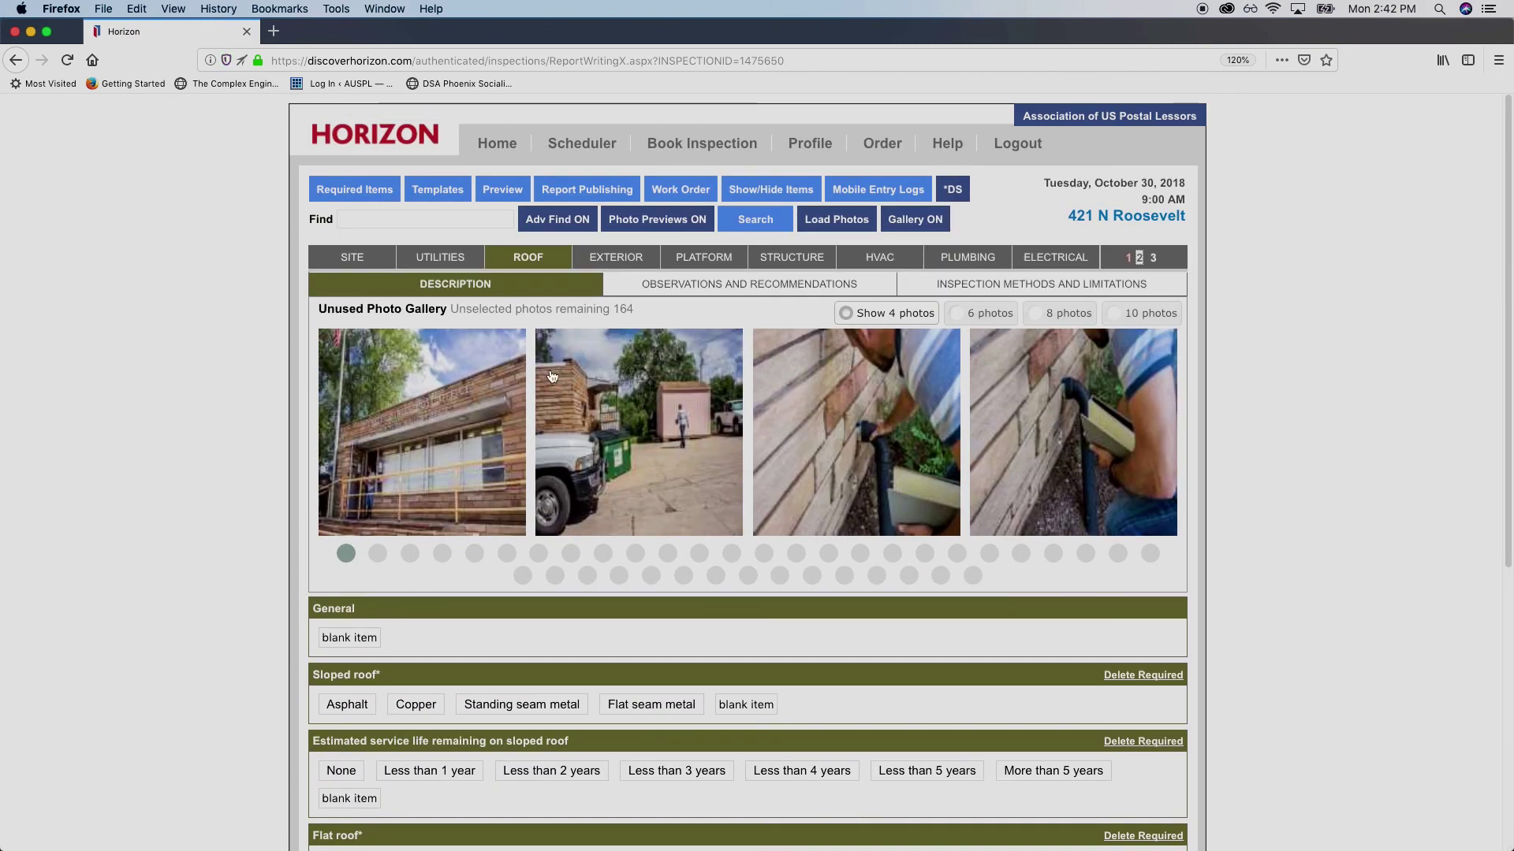
click(374, 255)
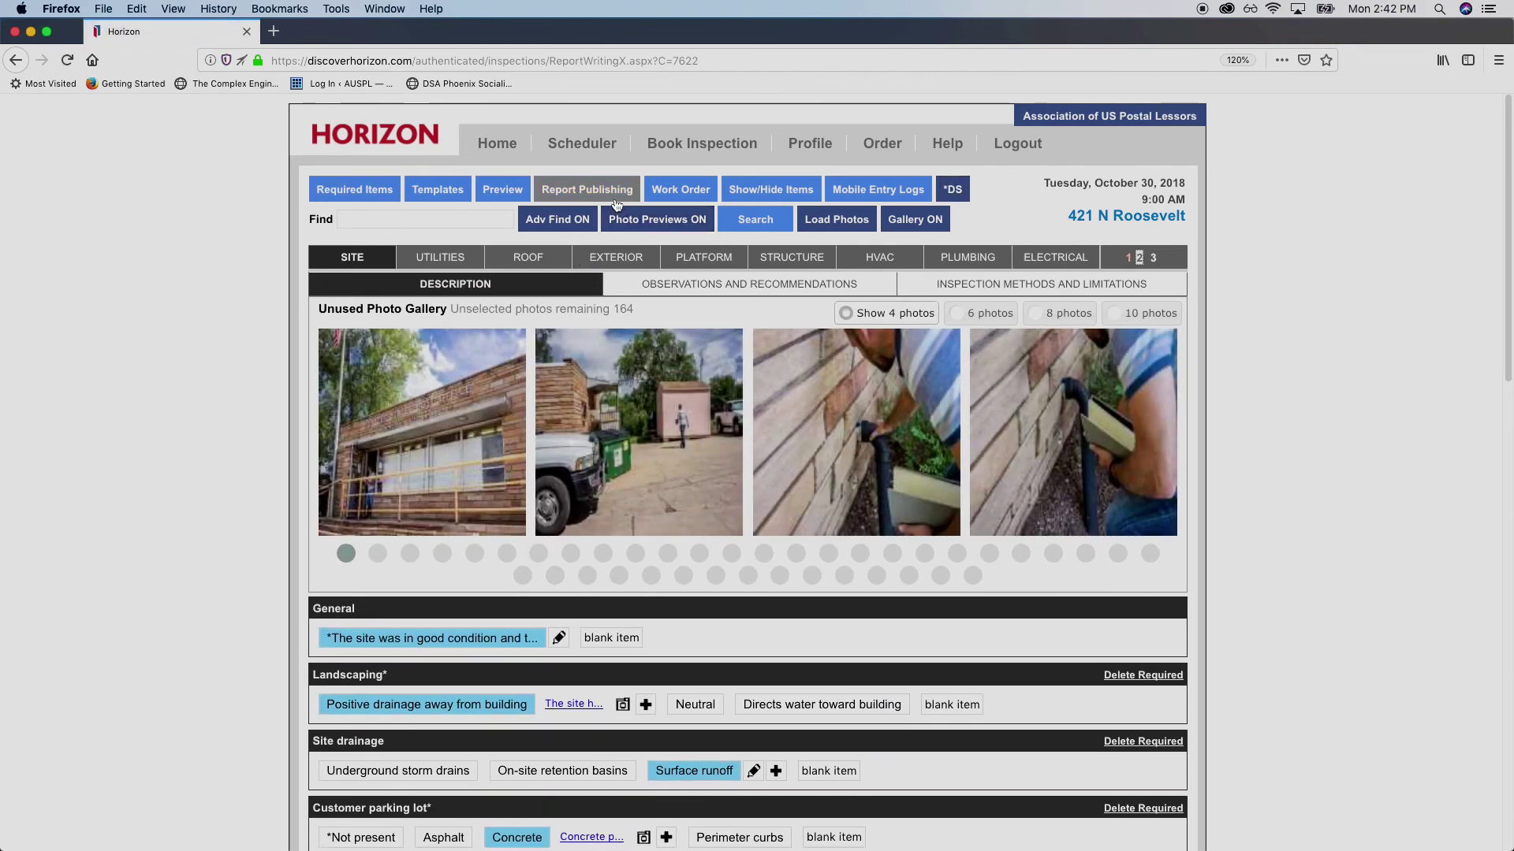
Preview the report as a maximized PDF, check the cover's inspection date, and jump to the Site page
click(513, 190)
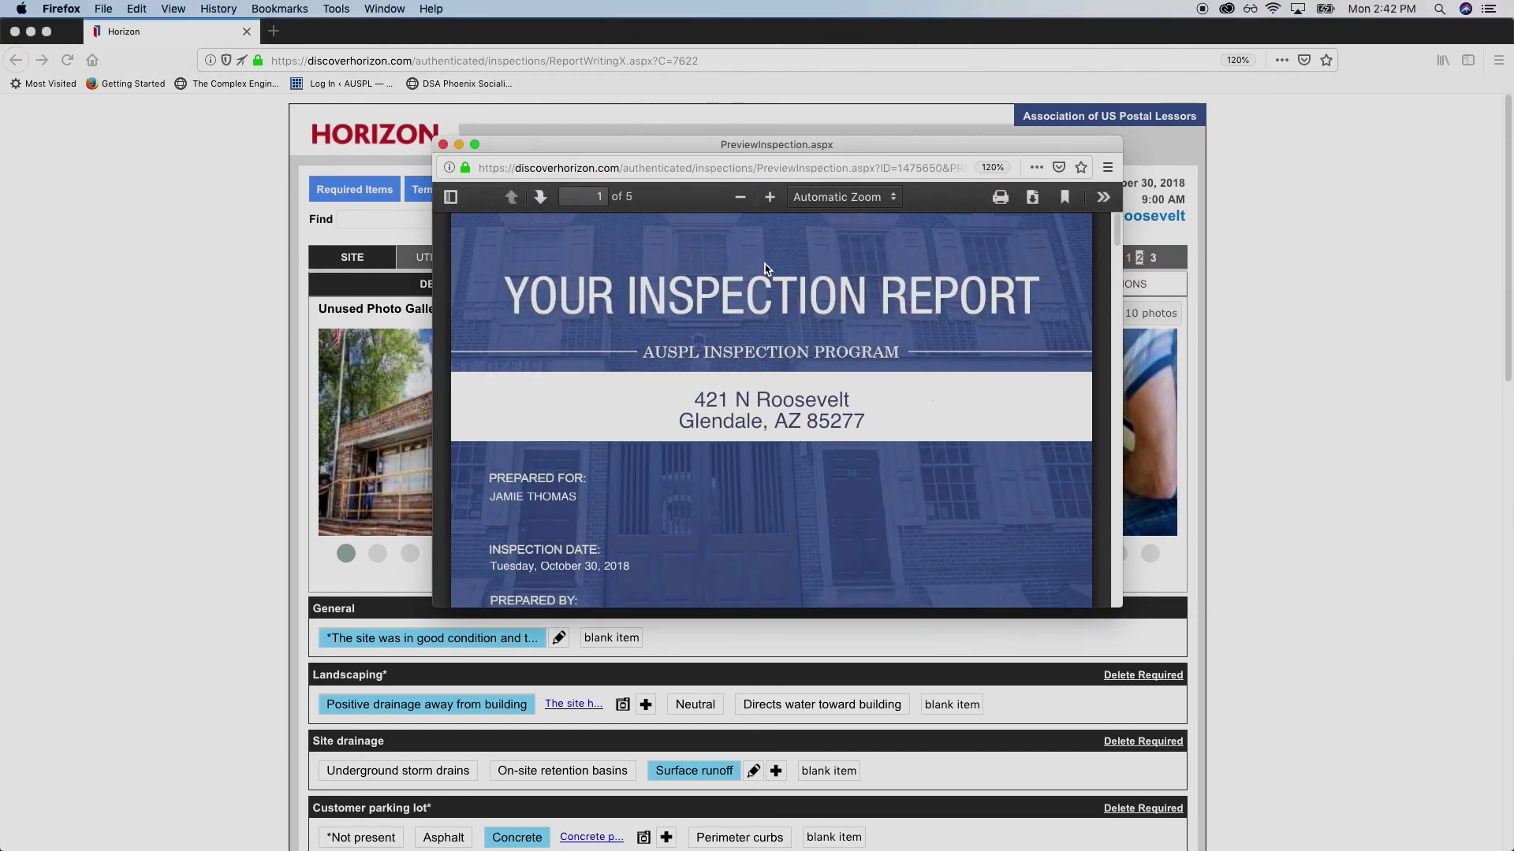
double_click(906, 147)
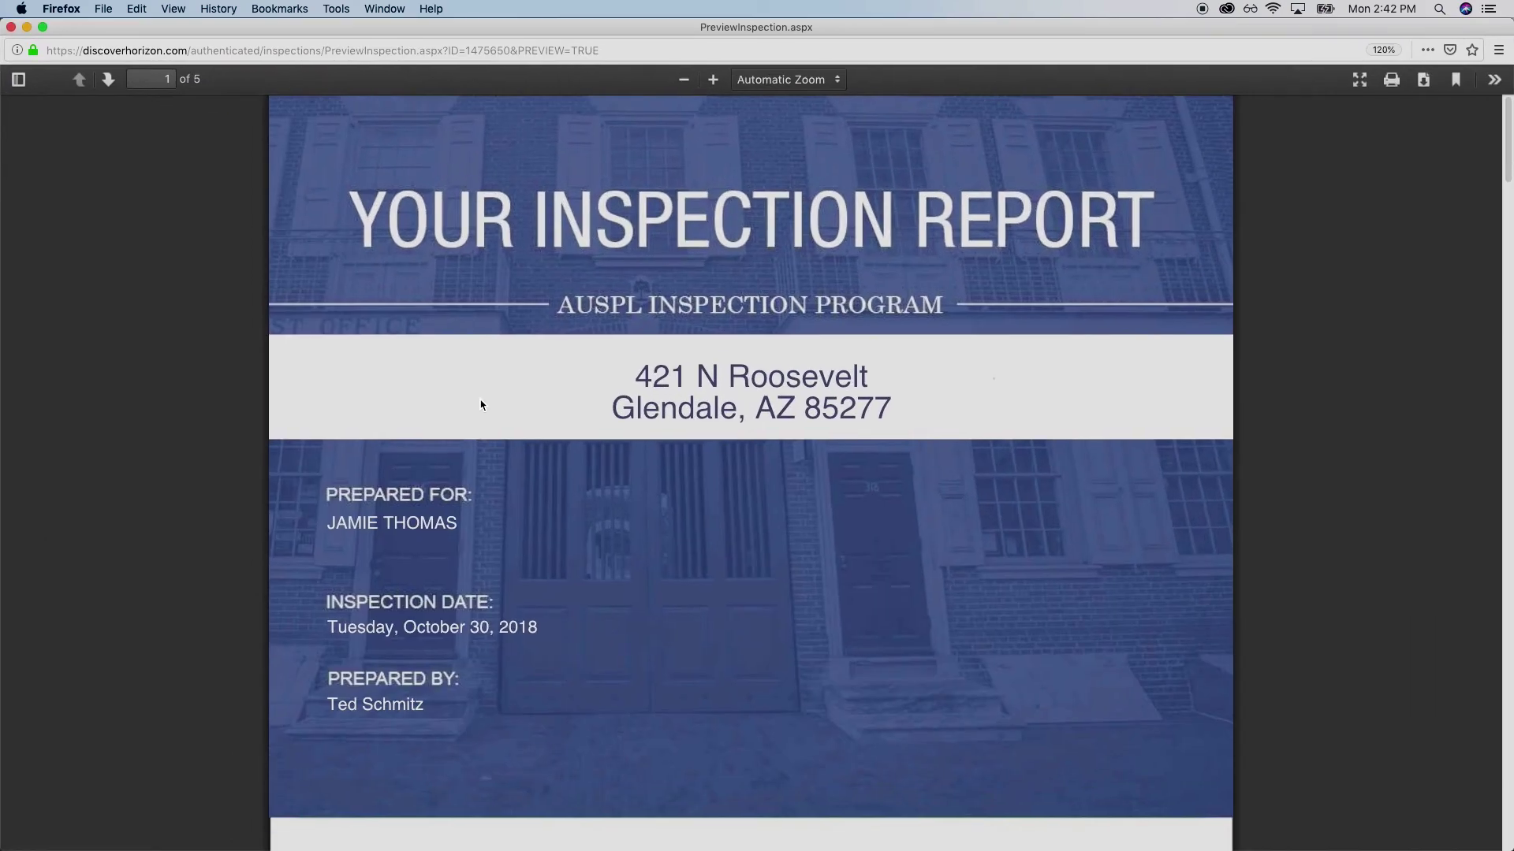
scroll(260, 388, down, 10)
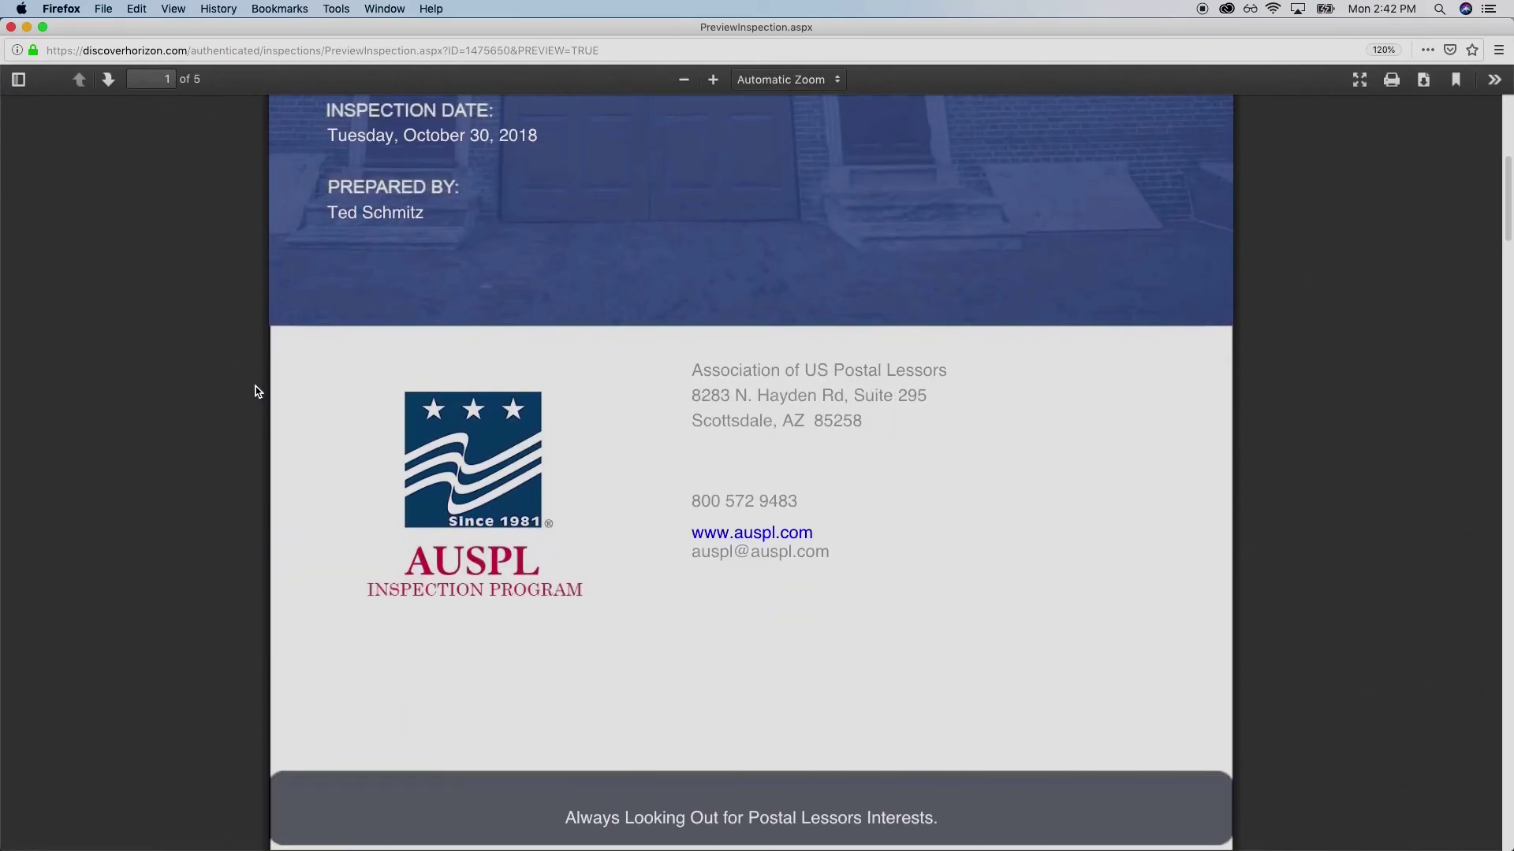
scroll(256, 391, up, 5)
scroll(255, 391, up, 2)
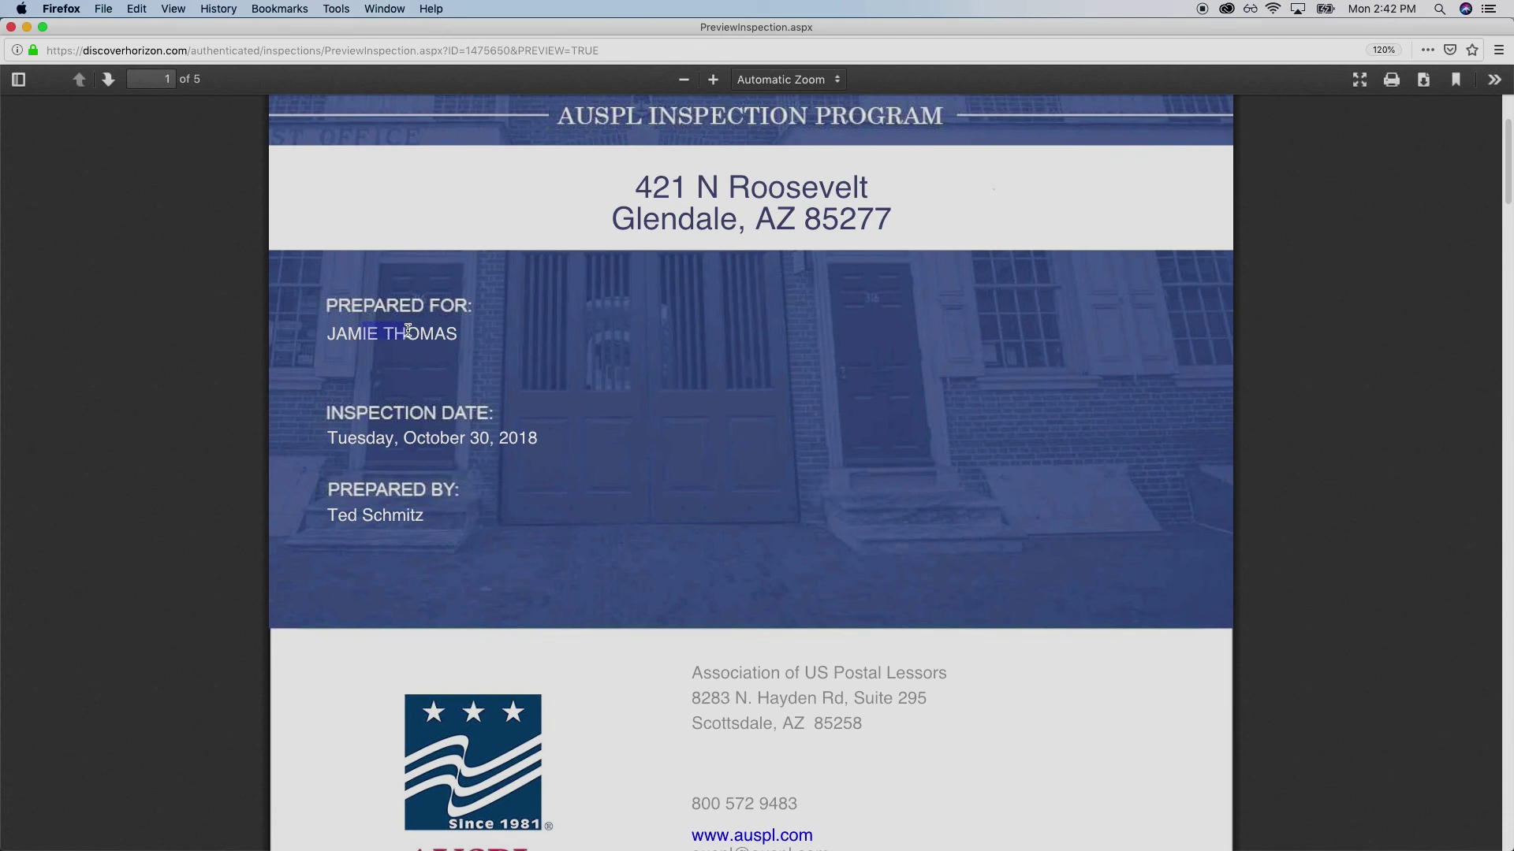
drag(365, 435, 535, 433)
click(510, 440)
scroll(695, 353, down, 15)
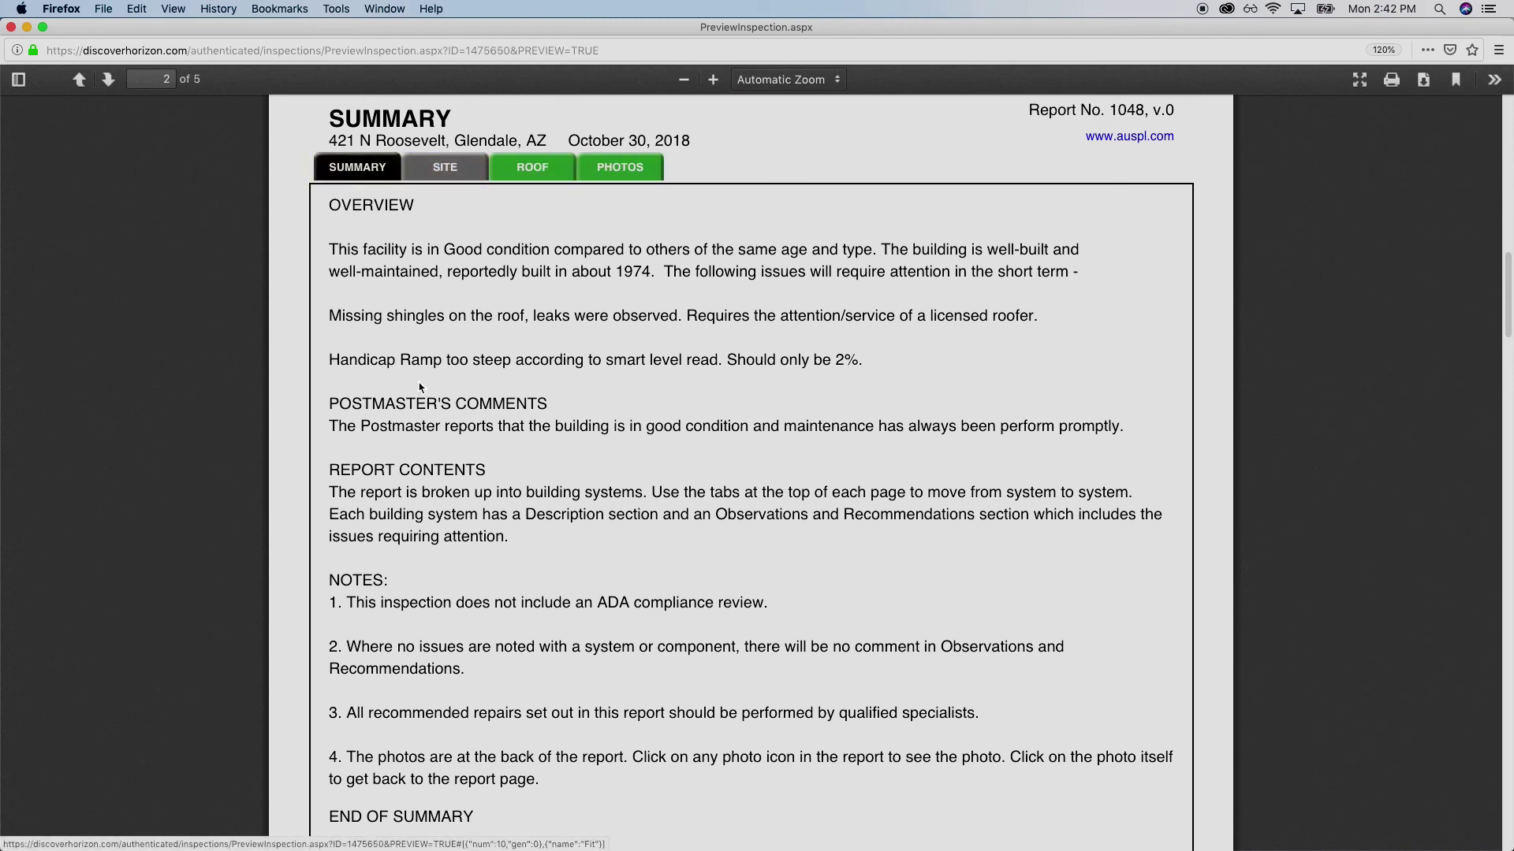
scroll(420, 313, down, 2)
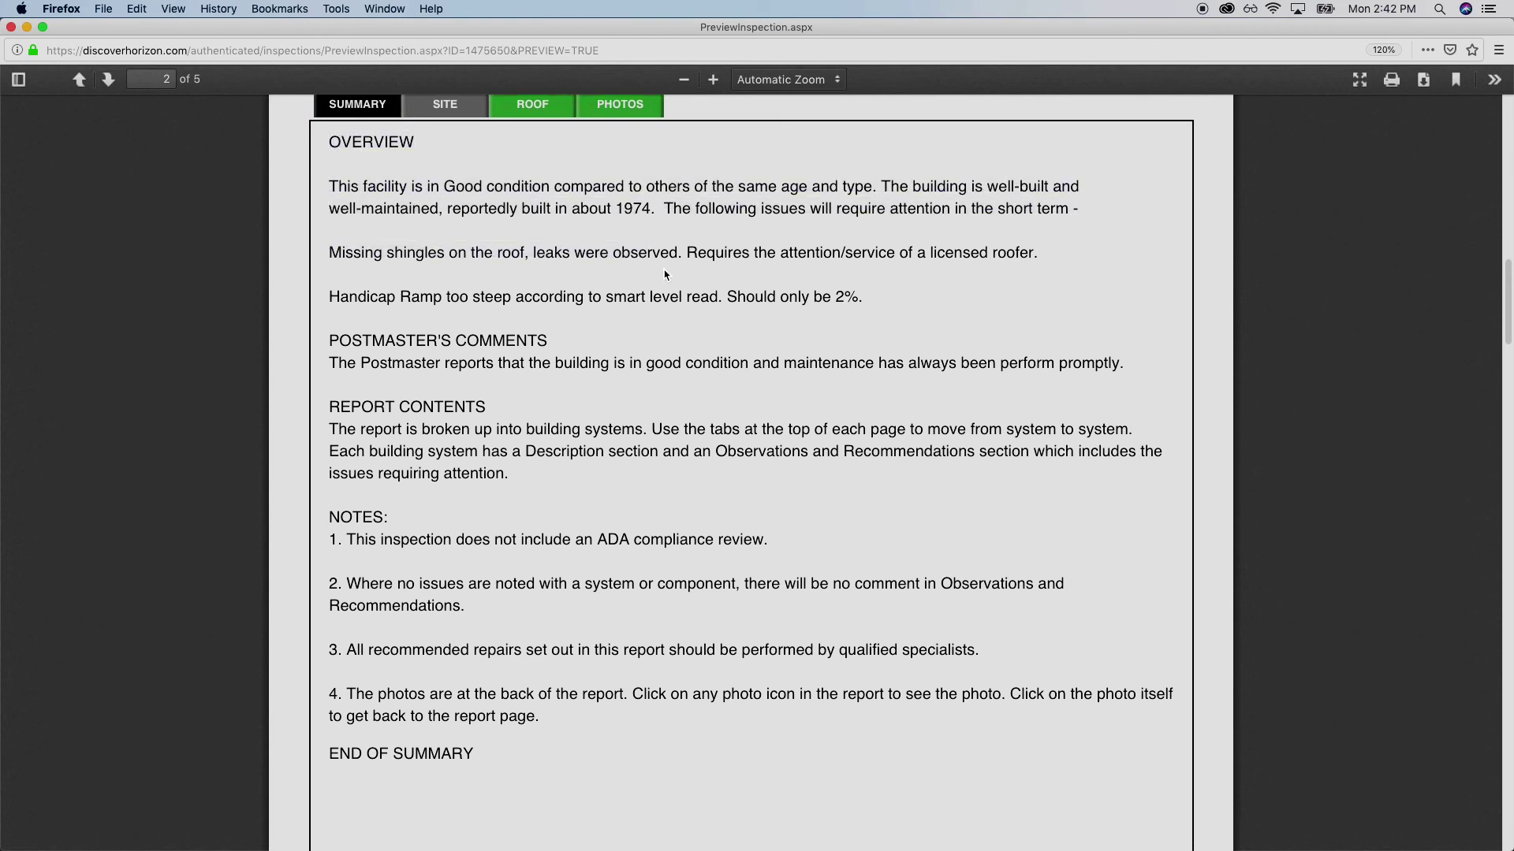
scroll(353, 294, up, 2)
click(444, 182)
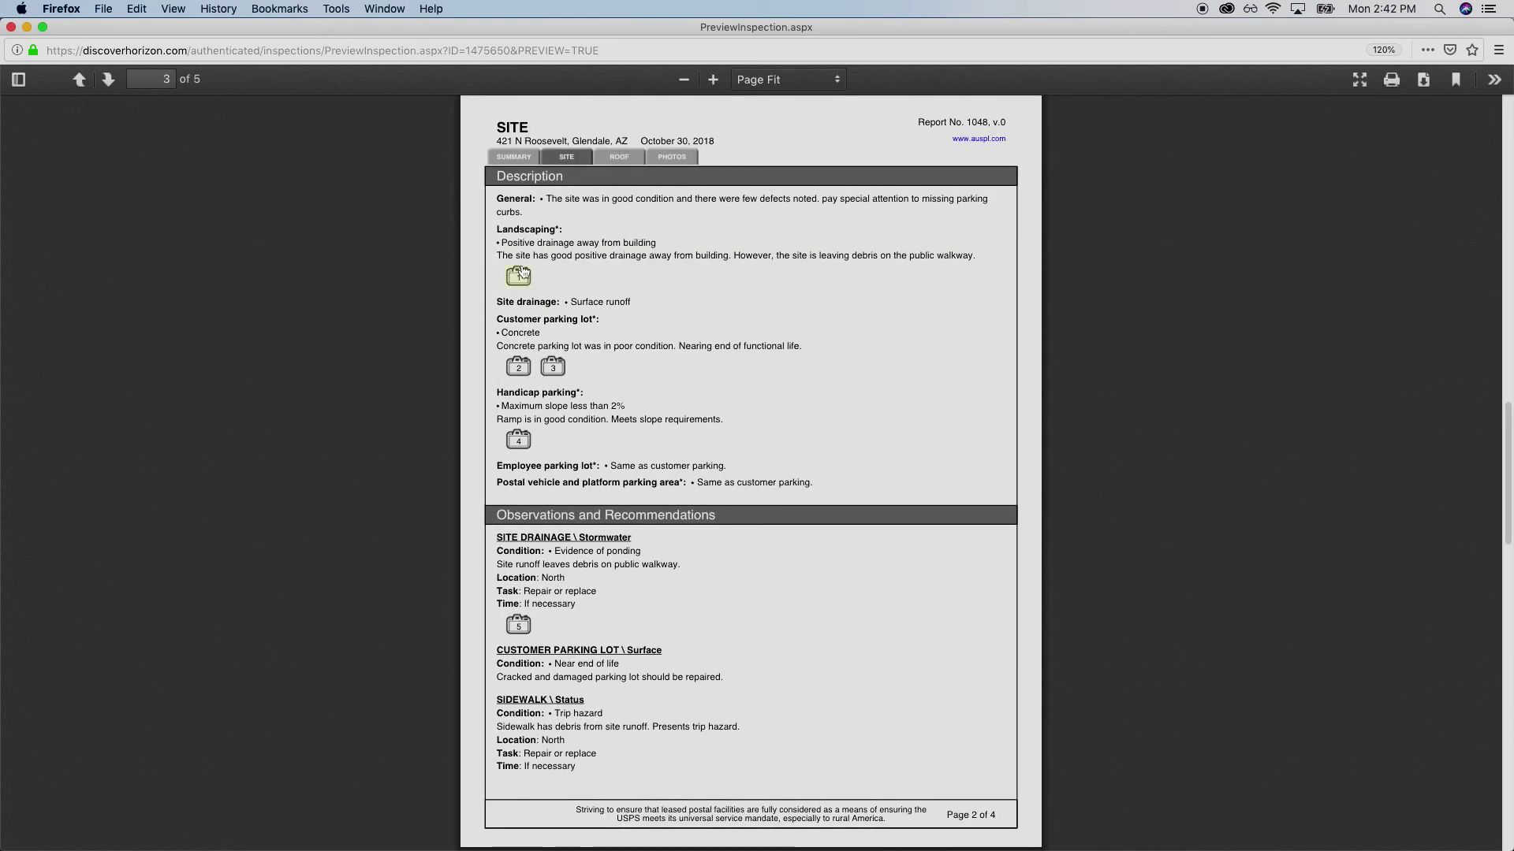
On the PDF's Site page, review the Landscaping description and follow the photo 1 link and back
drag(511, 244, 935, 256)
click(783, 282)
double_click(515, 229)
click(573, 229)
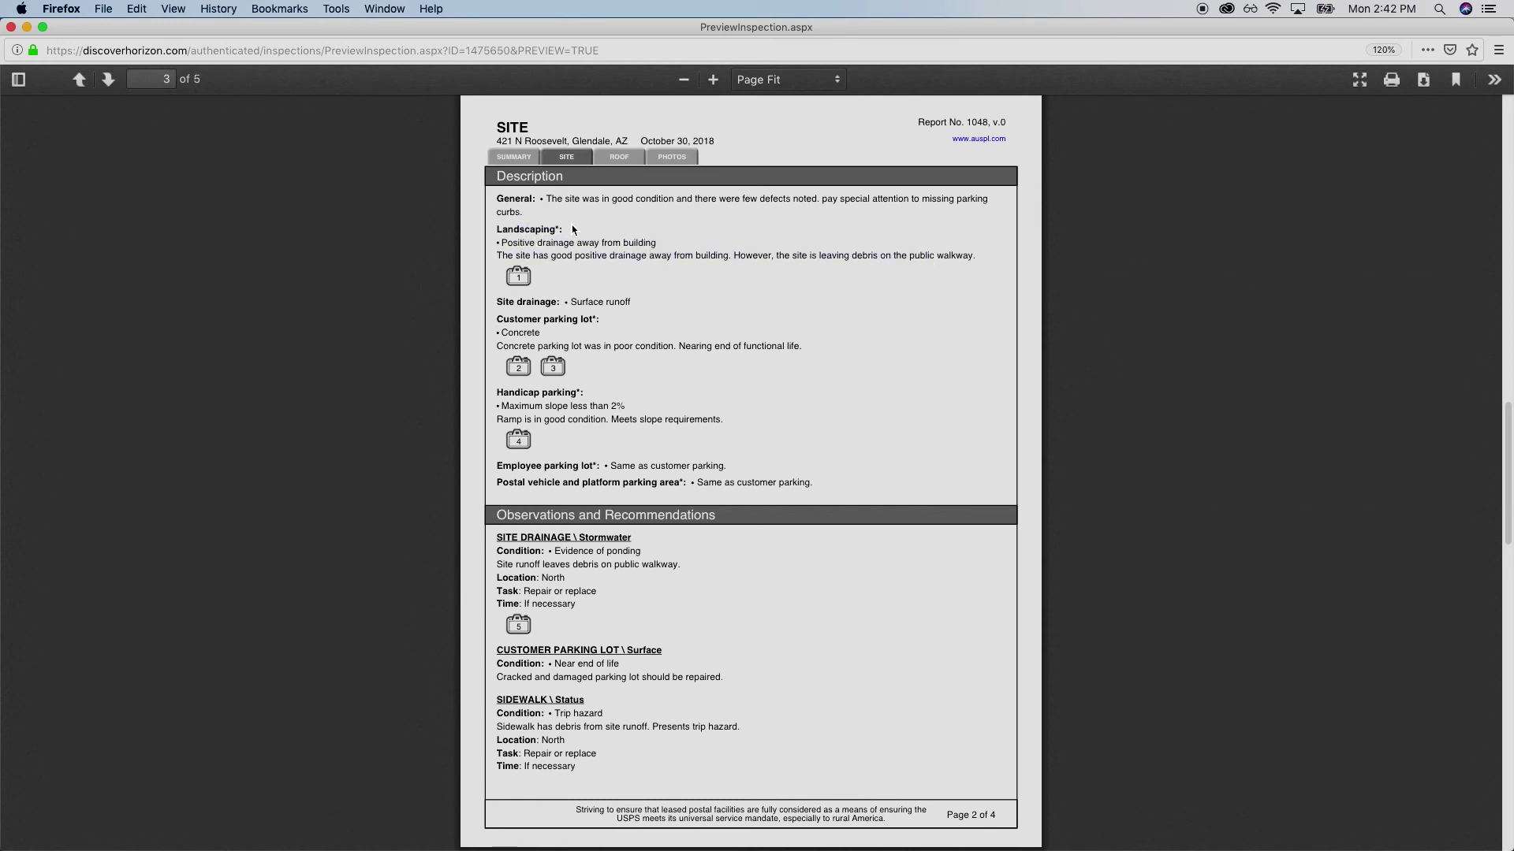
click(521, 281)
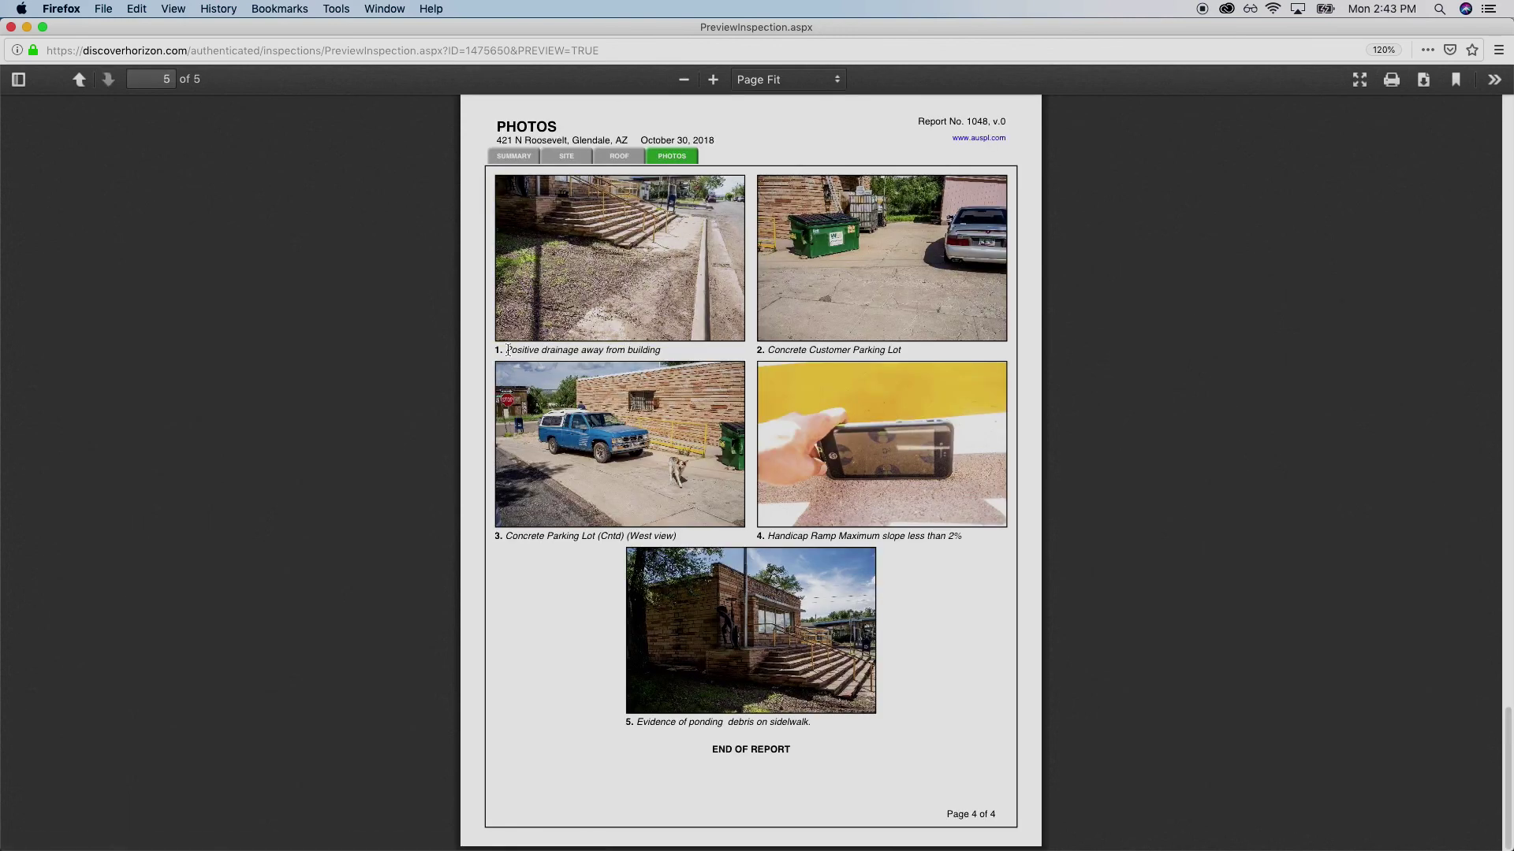
click(614, 274)
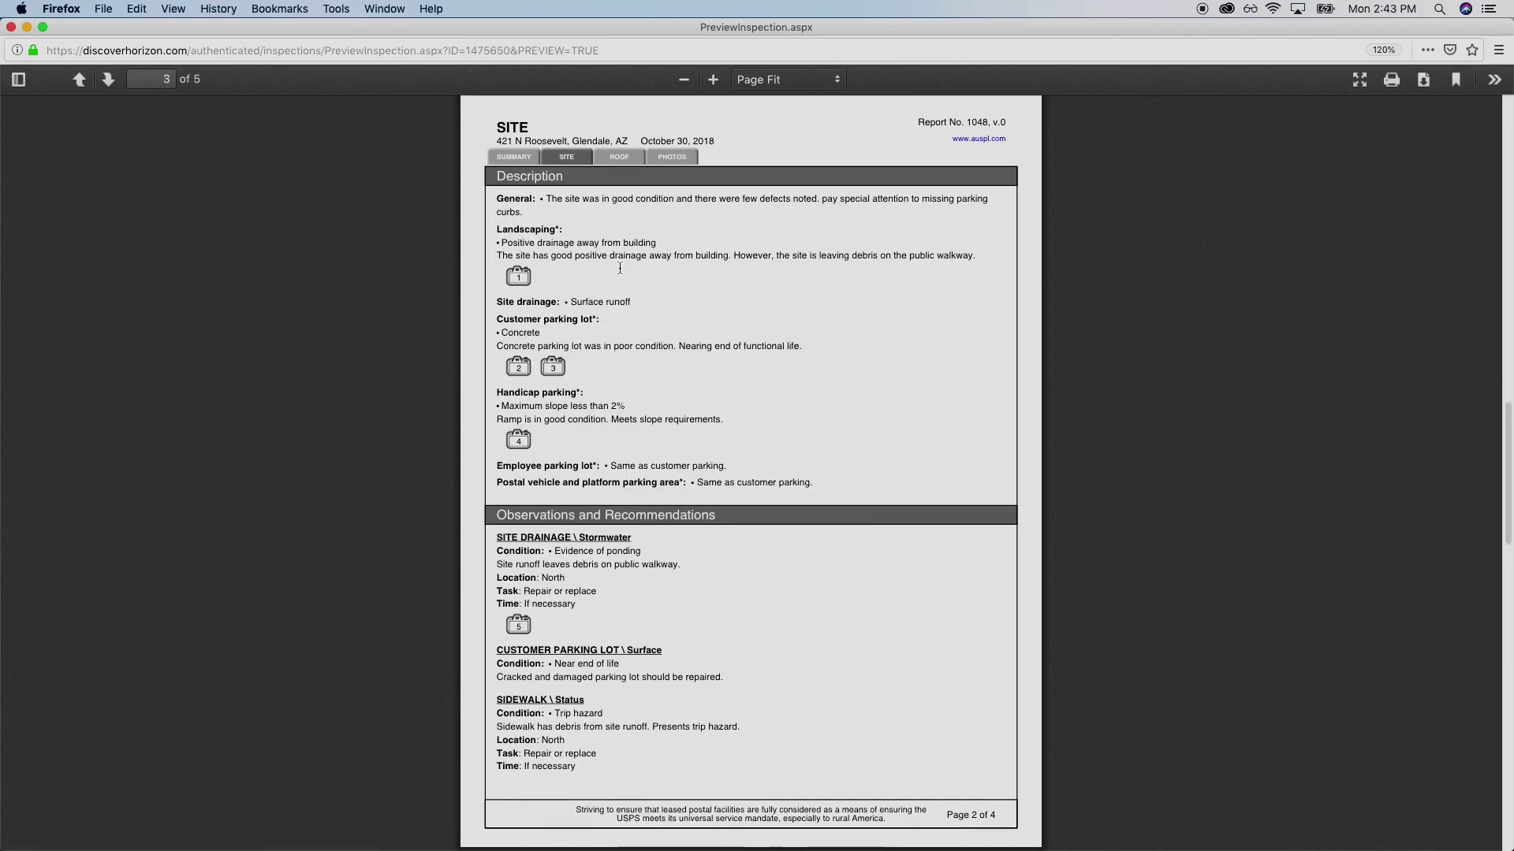
drag(510, 300, 646, 346)
Check the Roof page's 'inspected by' line, then the Site page's Observations and Recommendations
click(621, 157)
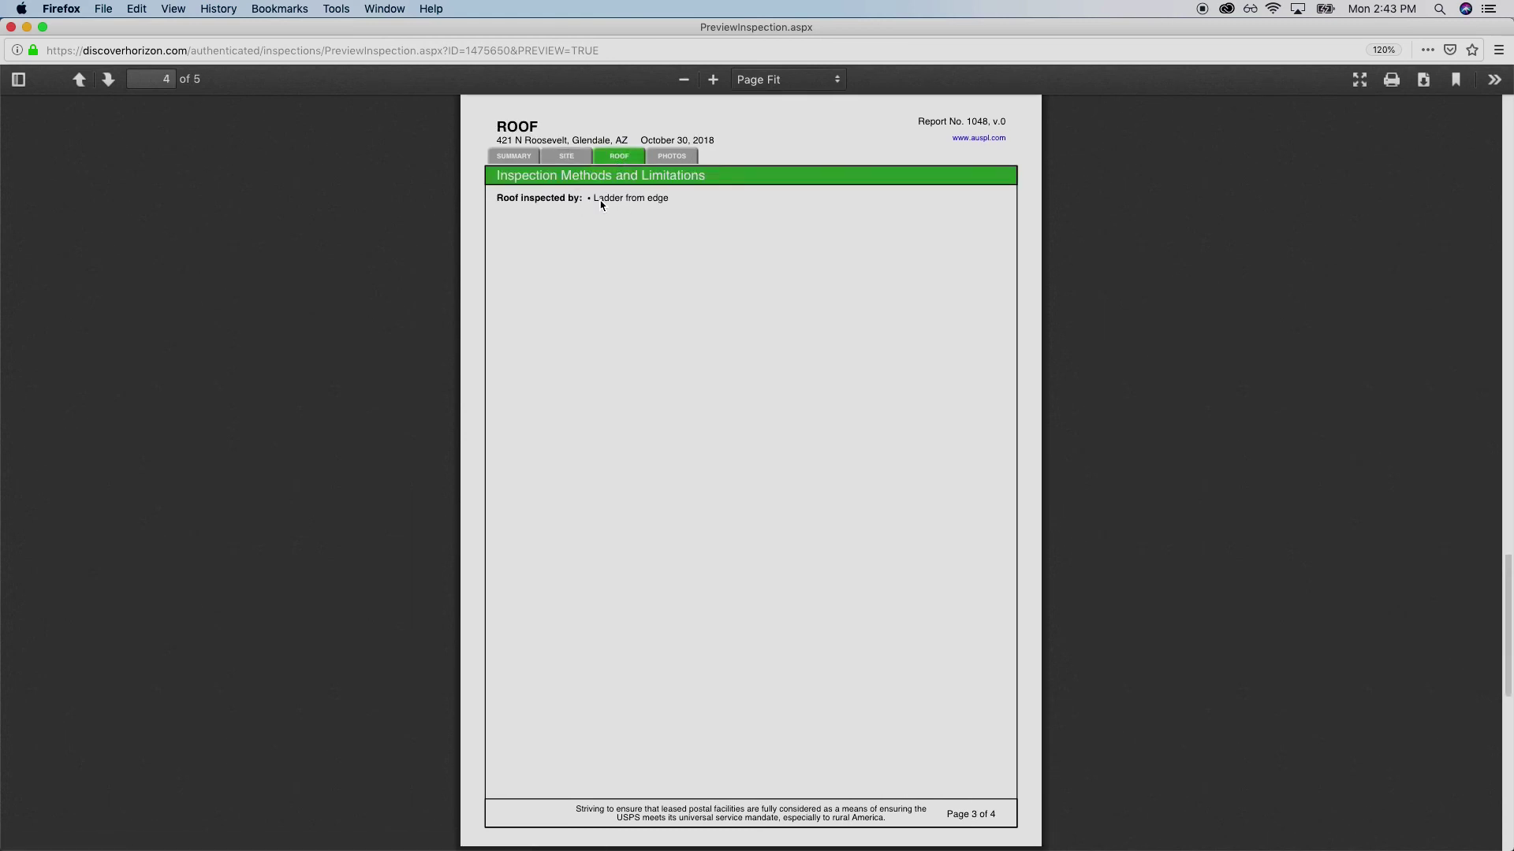
drag(566, 193, 671, 202)
click(671, 202)
click(566, 156)
scroll(623, 385, down, 3)
scroll(622, 384, down, 4)
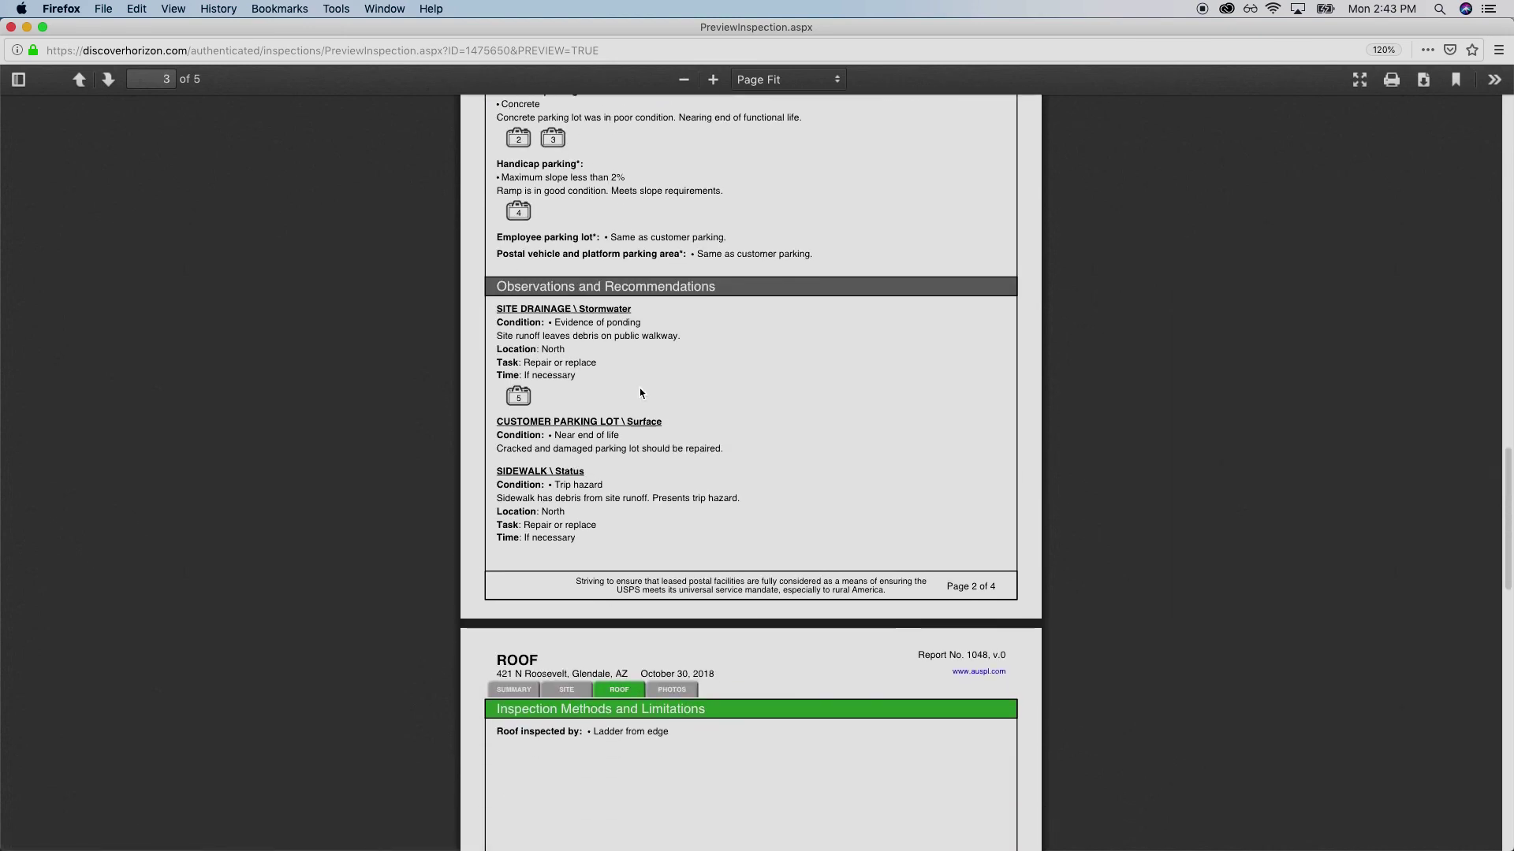
drag(501, 251, 718, 255)
click(611, 358)
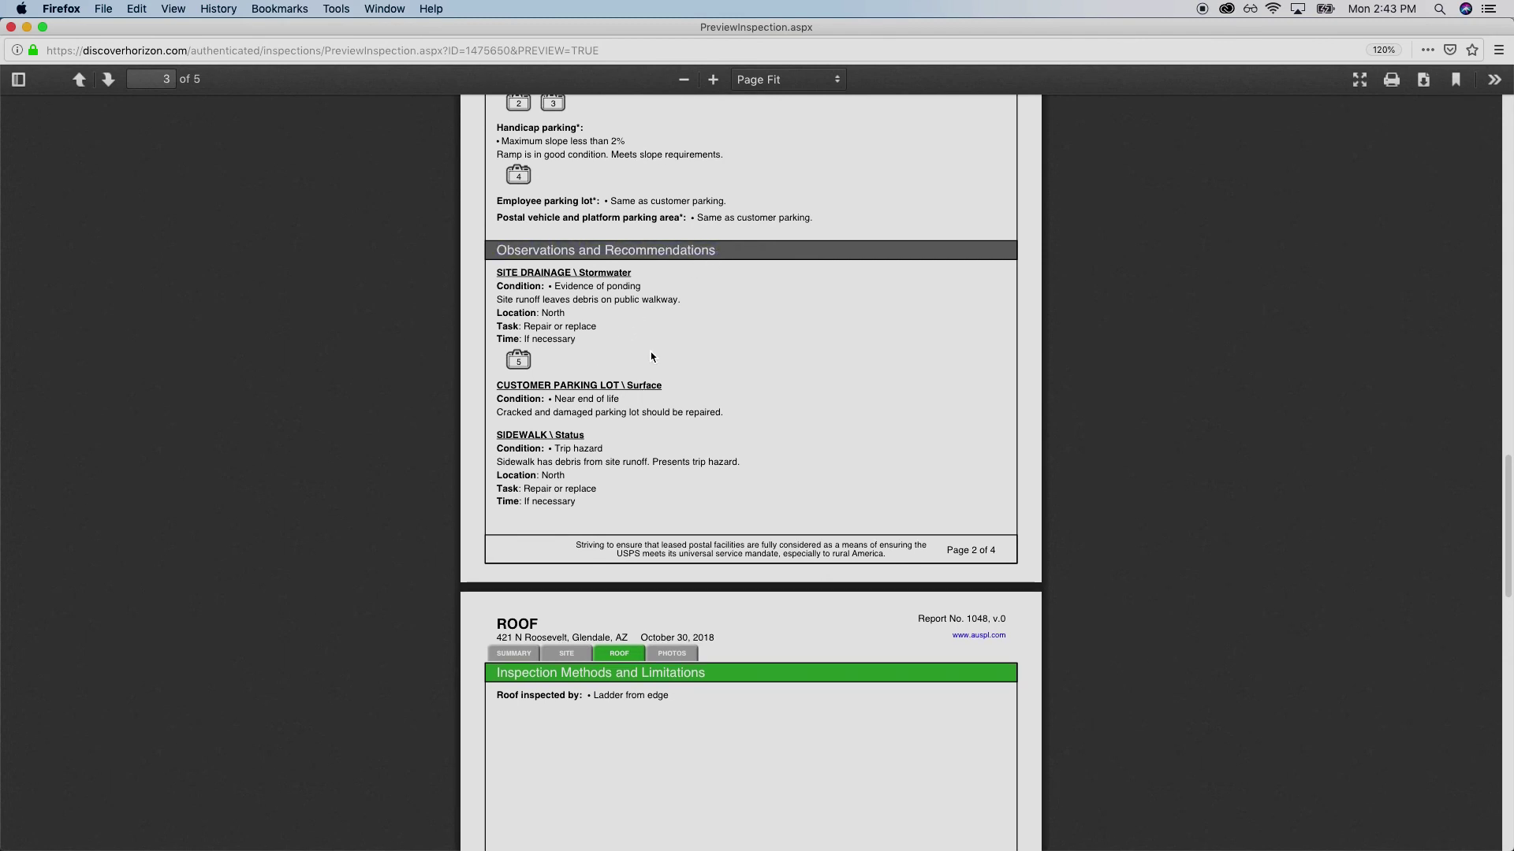
scroll(670, 350, up, 4)
scroll(692, 324, up, 3)
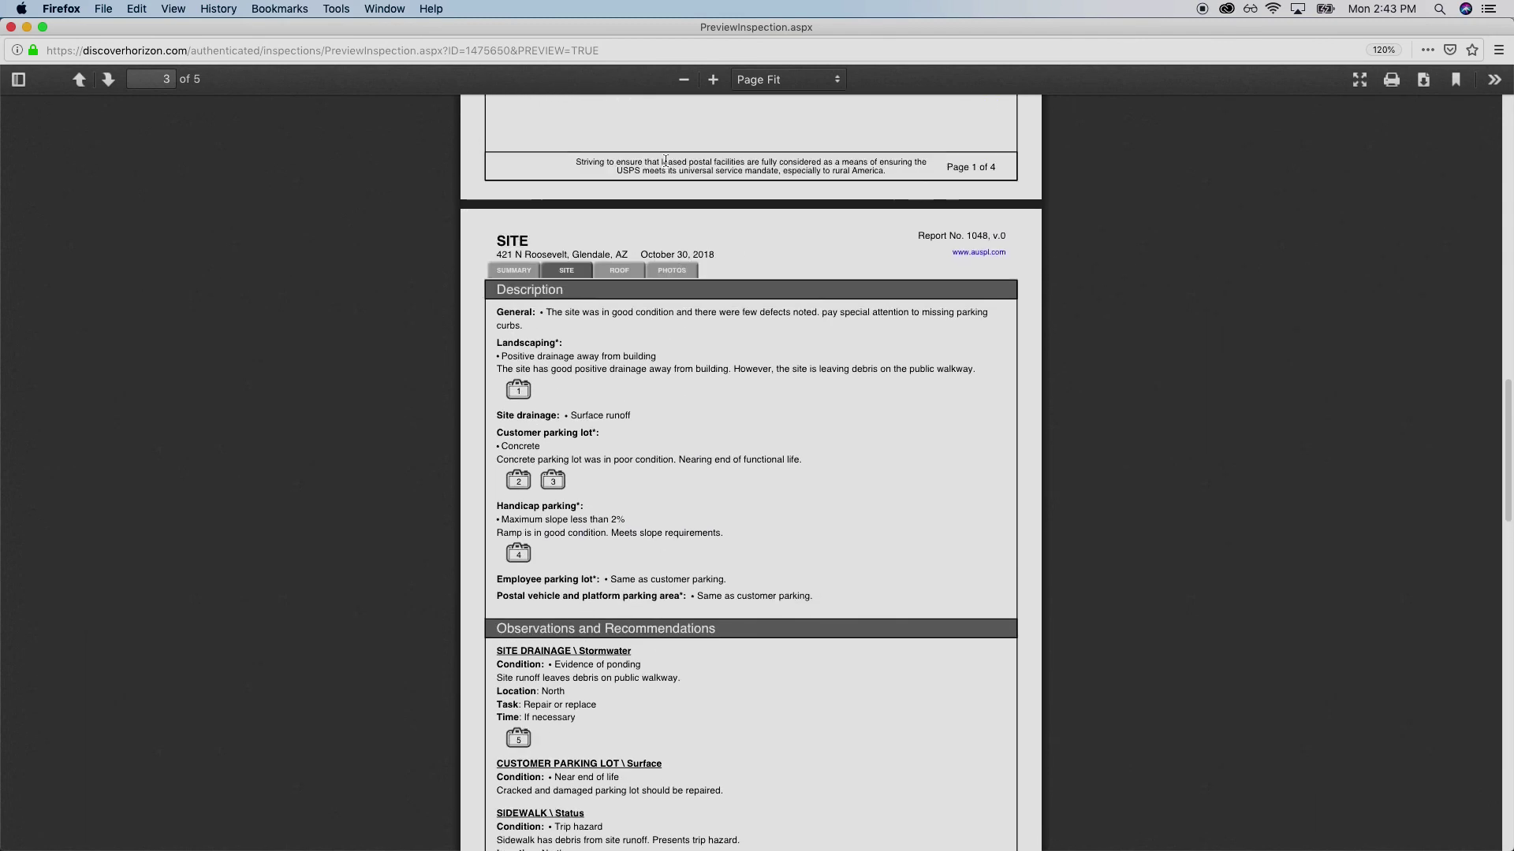
Follow photo 4 from the Photos page back to the Handicap parking entry, then close the preview
click(670, 268)
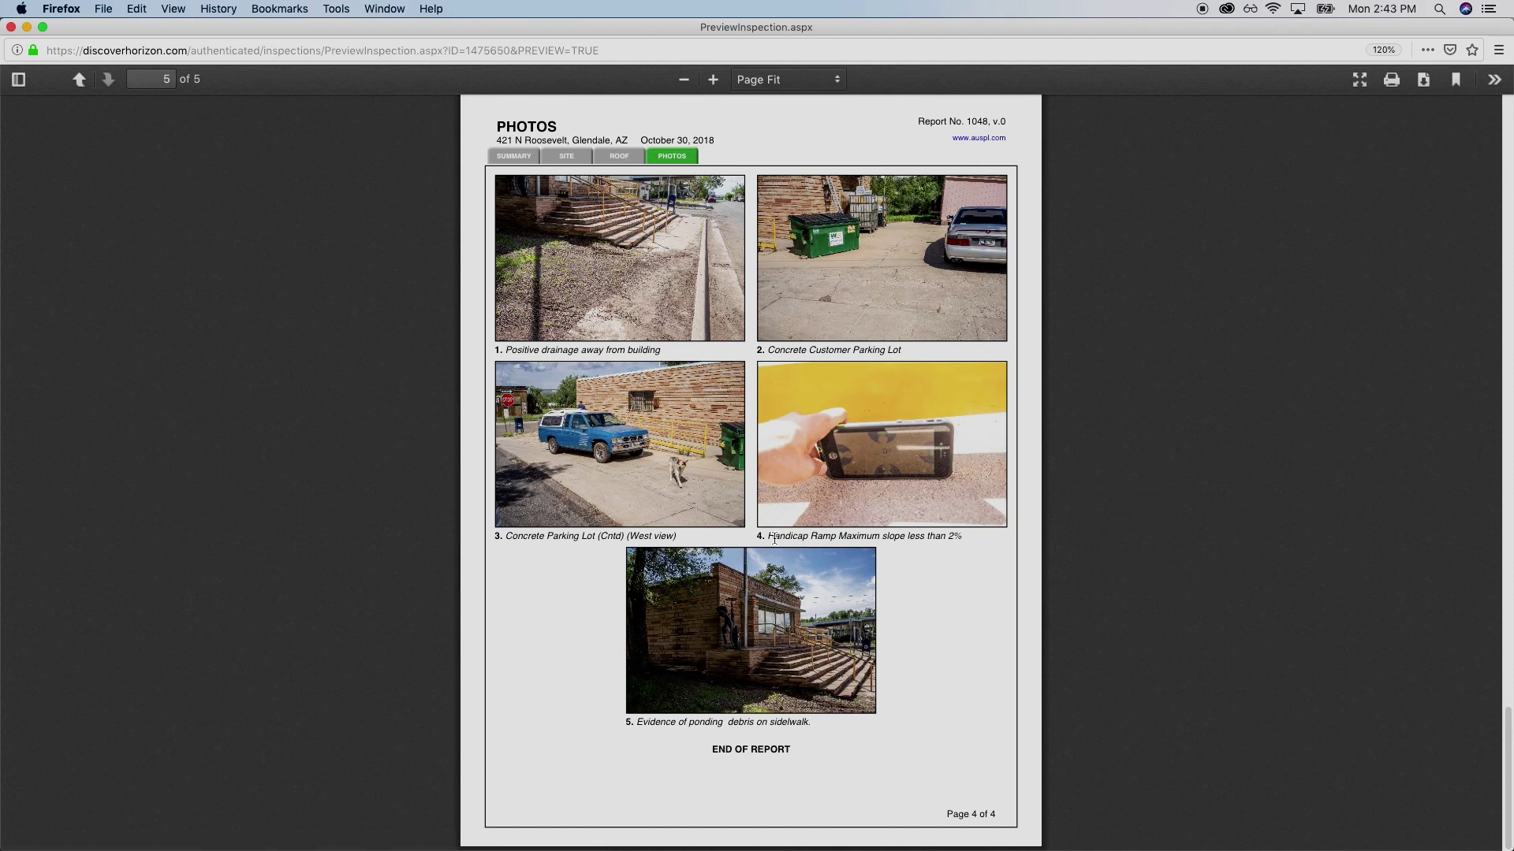
click(878, 489)
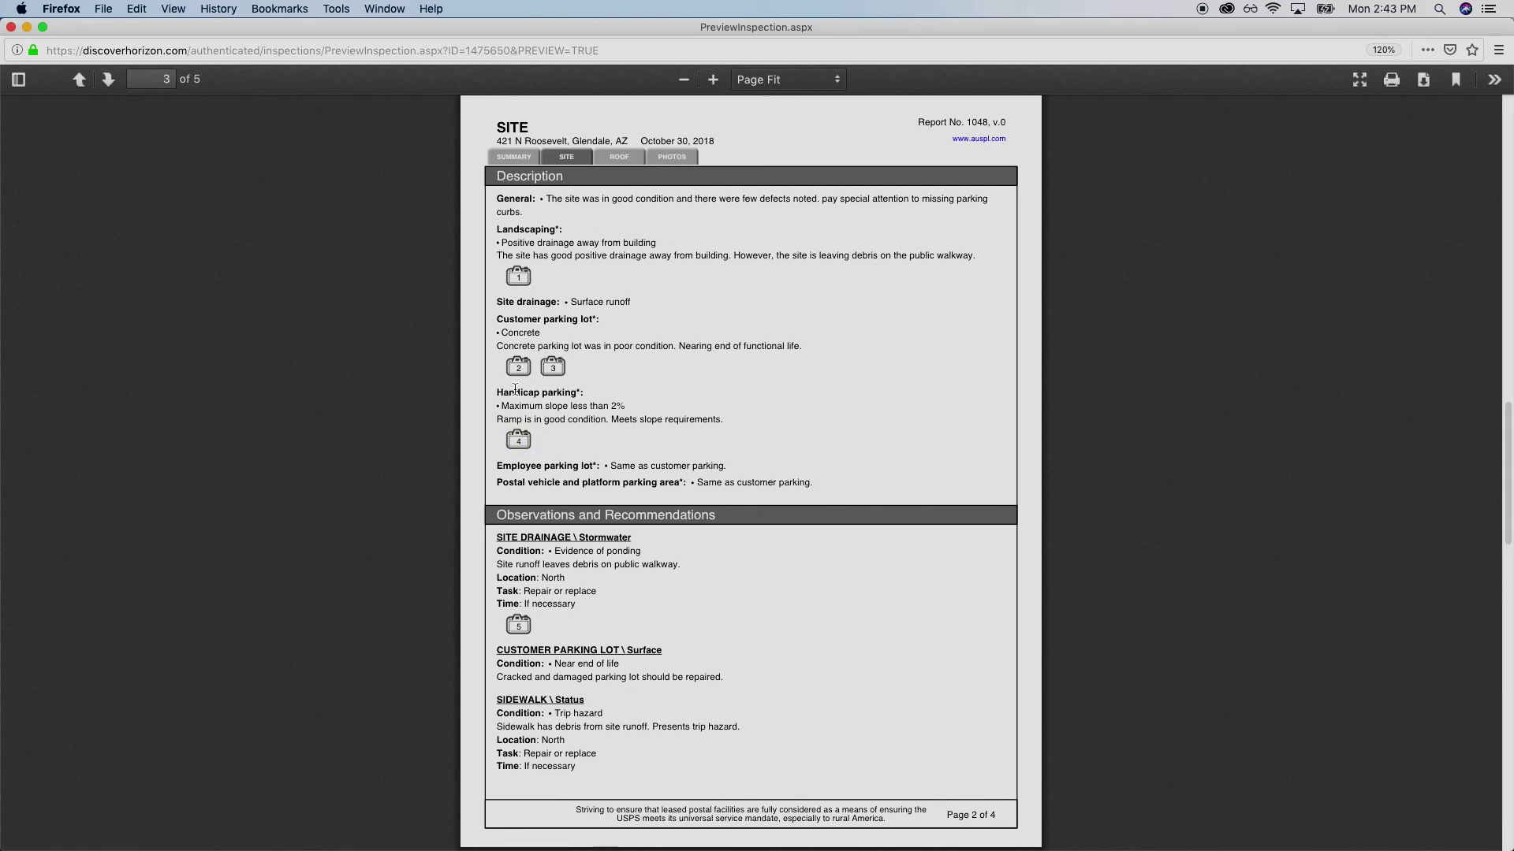
drag(515, 389, 746, 426)
click(752, 425)
click(11, 27)
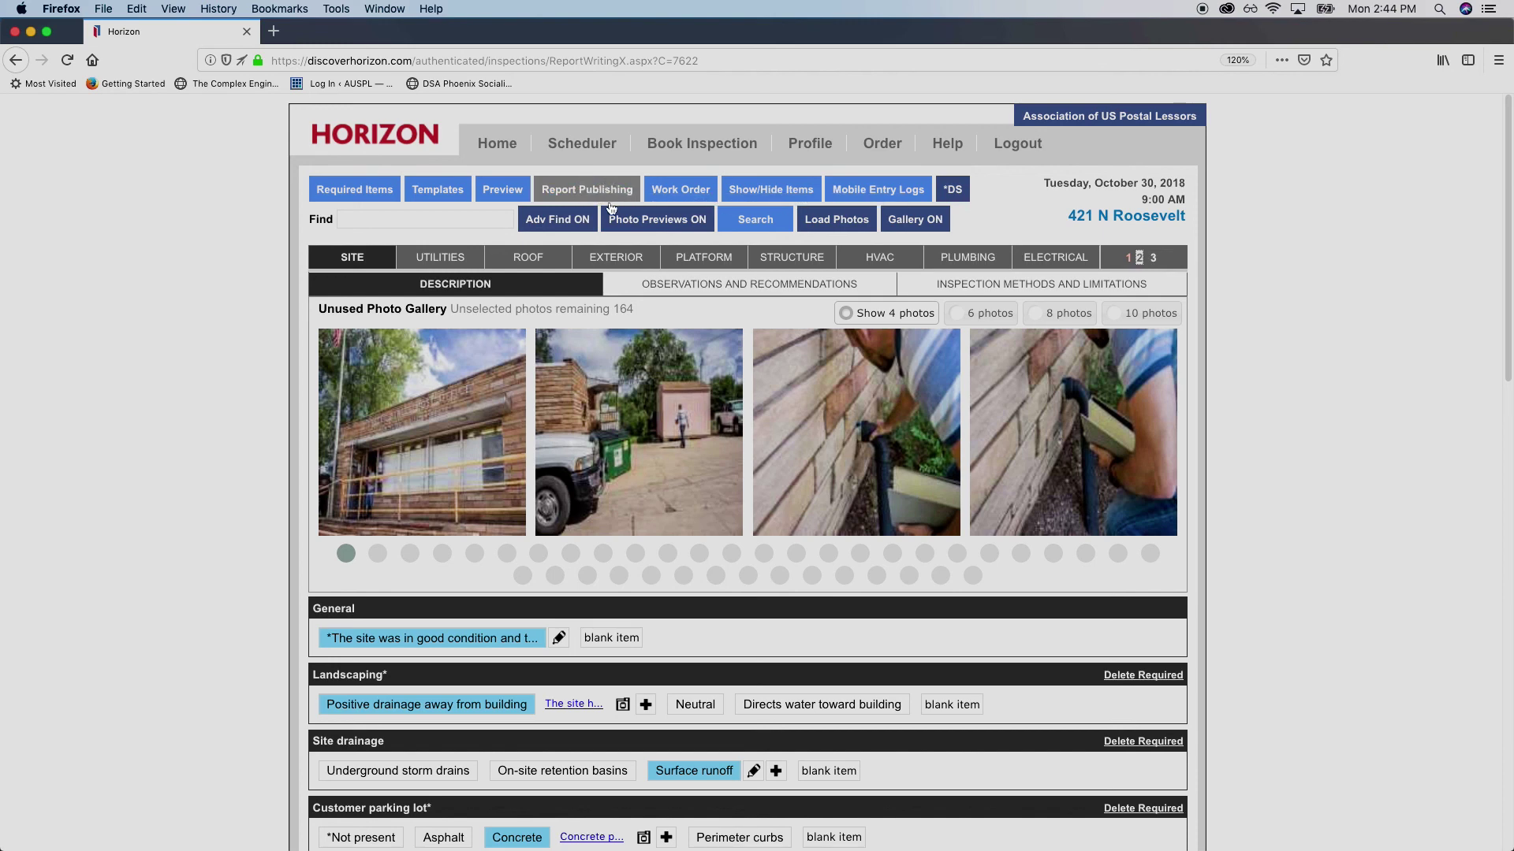
click(611, 191)
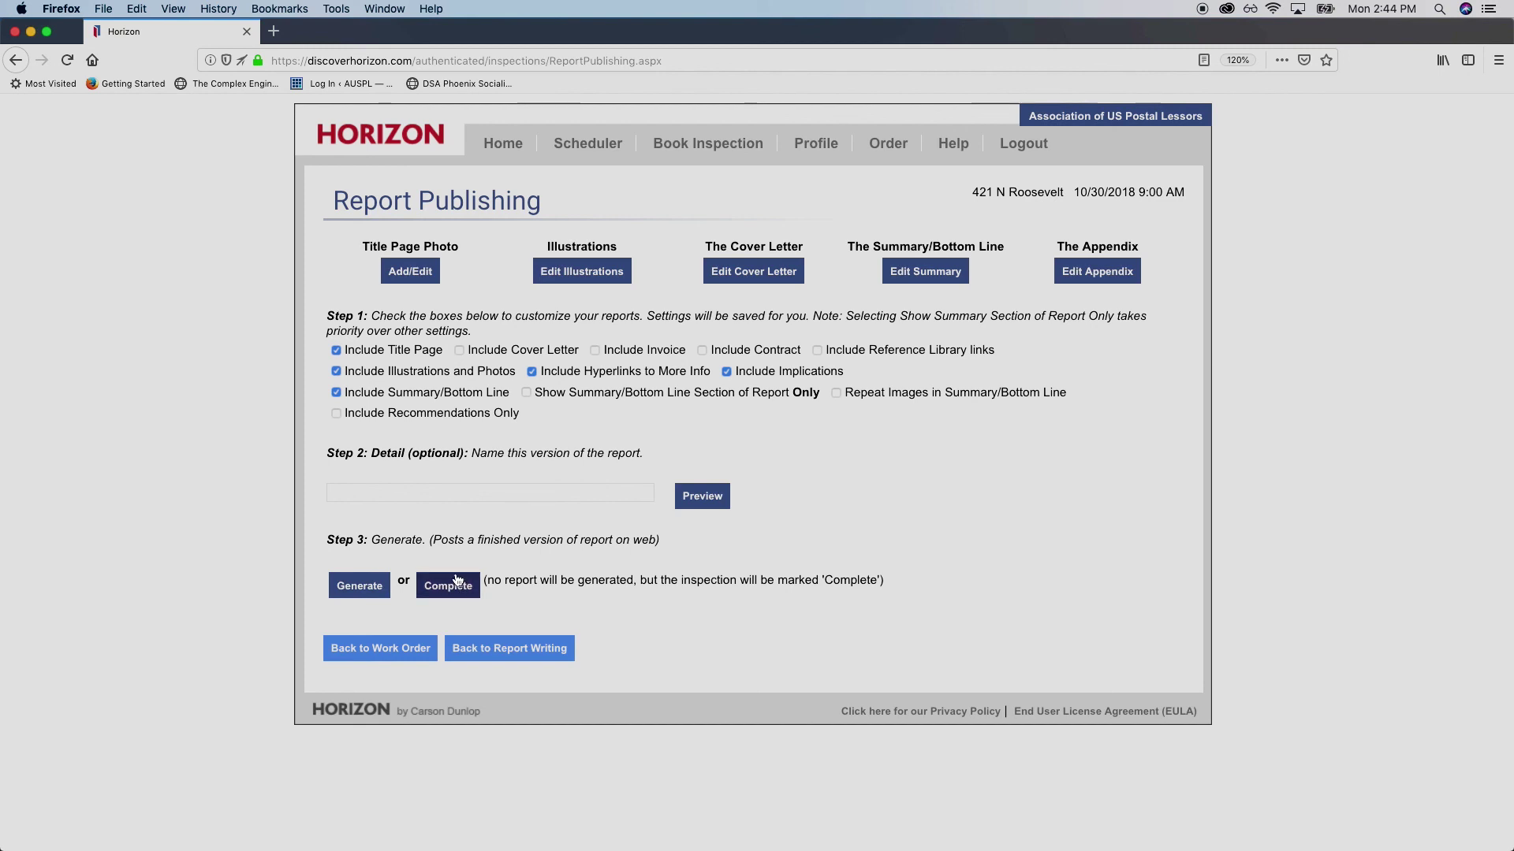
Generate the final report, confirming creation of a new report version
click(373, 592)
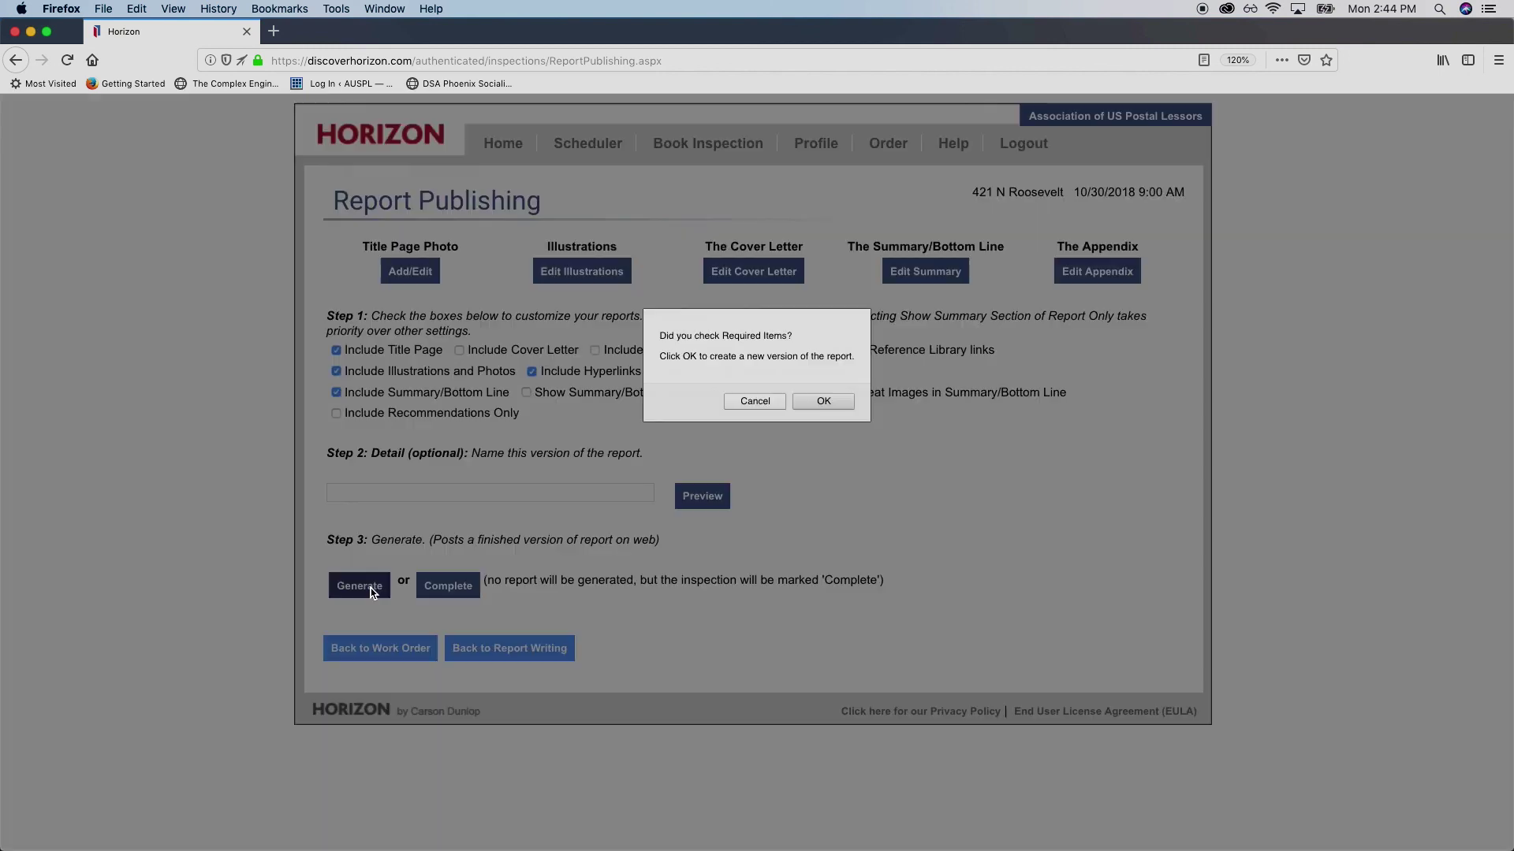
click(822, 402)
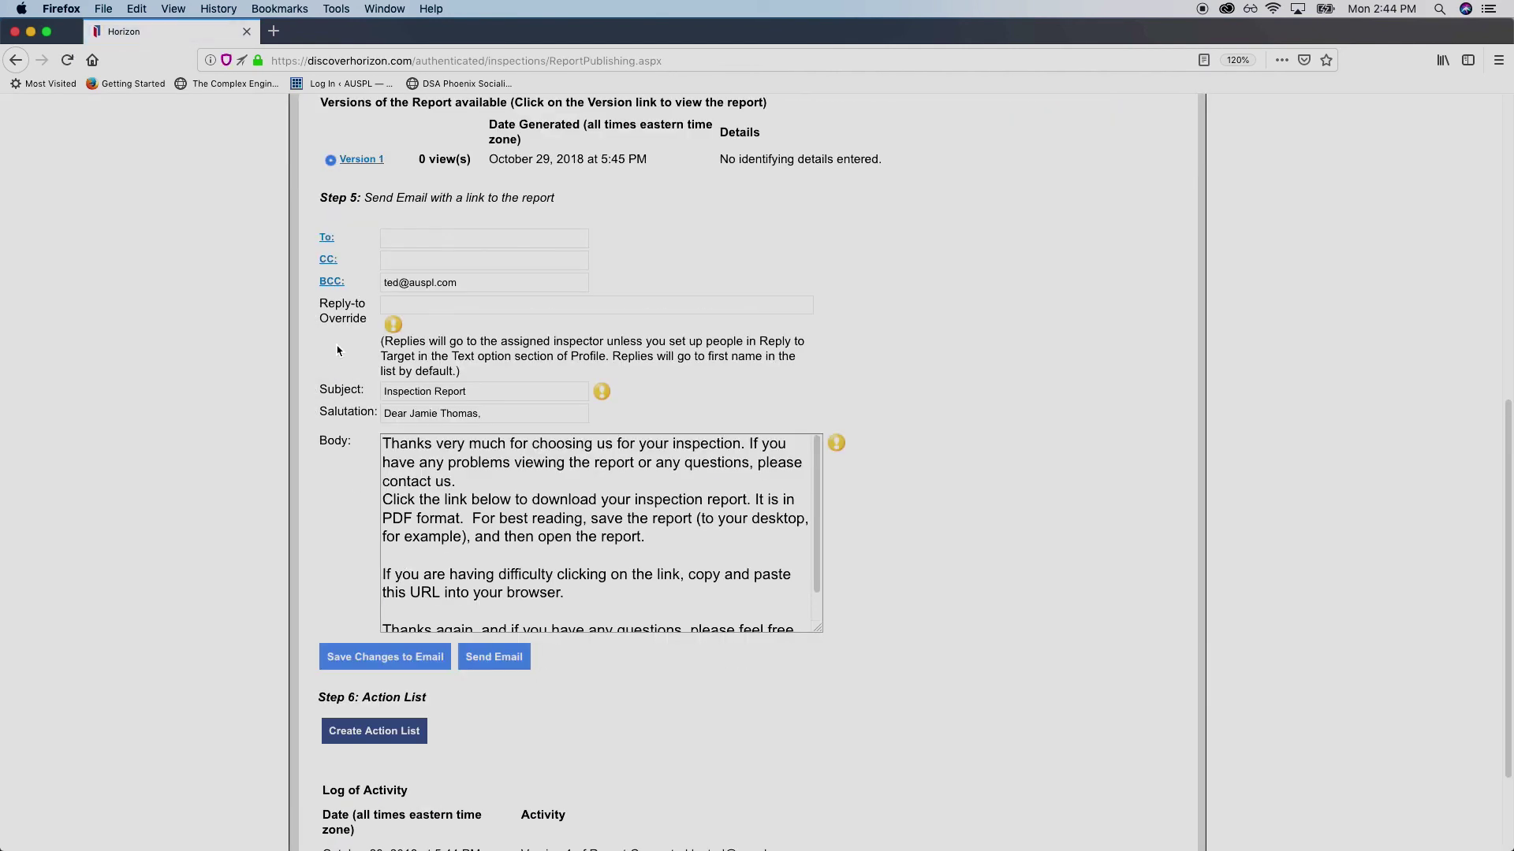
Enter the recipient's e-mail address in the To field and review the salutation
click(417, 233)
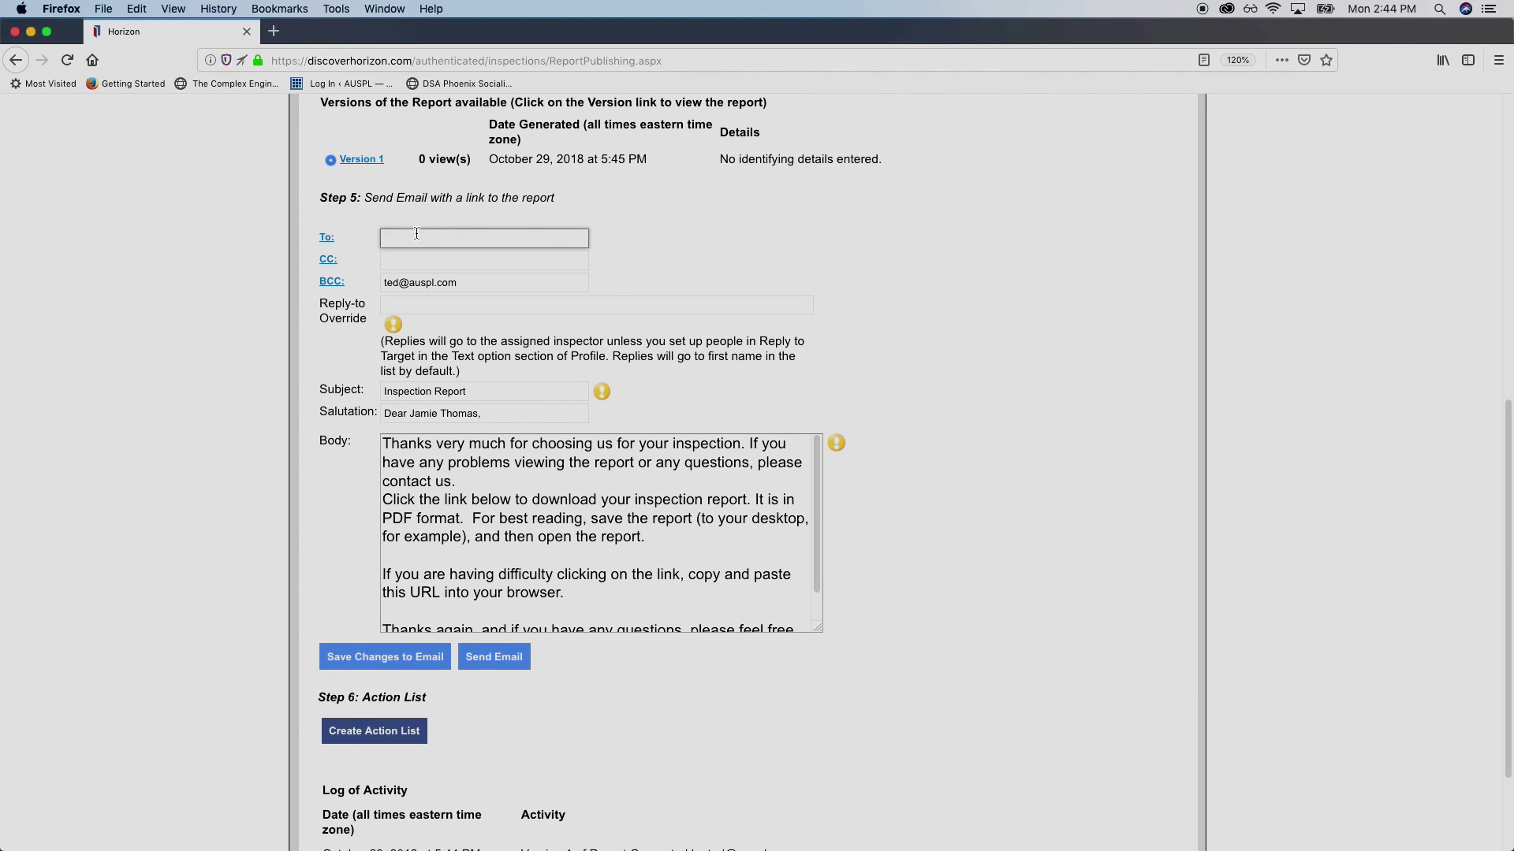
drag(483, 413, 374, 411)
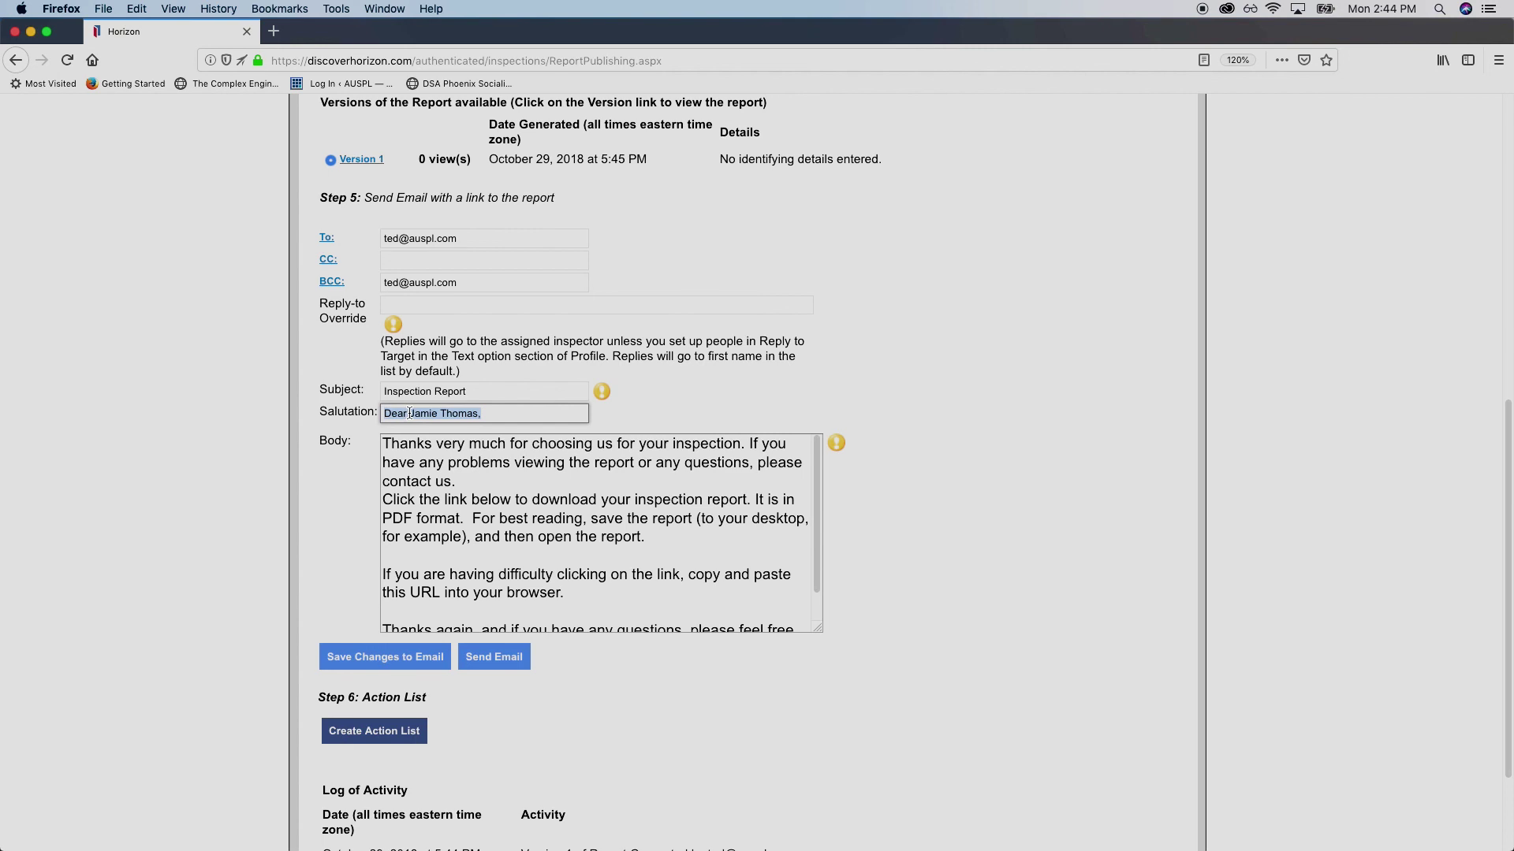
drag(492, 409, 356, 405)
Review the email body, send the report link, and dismiss the Email sent notice
click(491, 518)
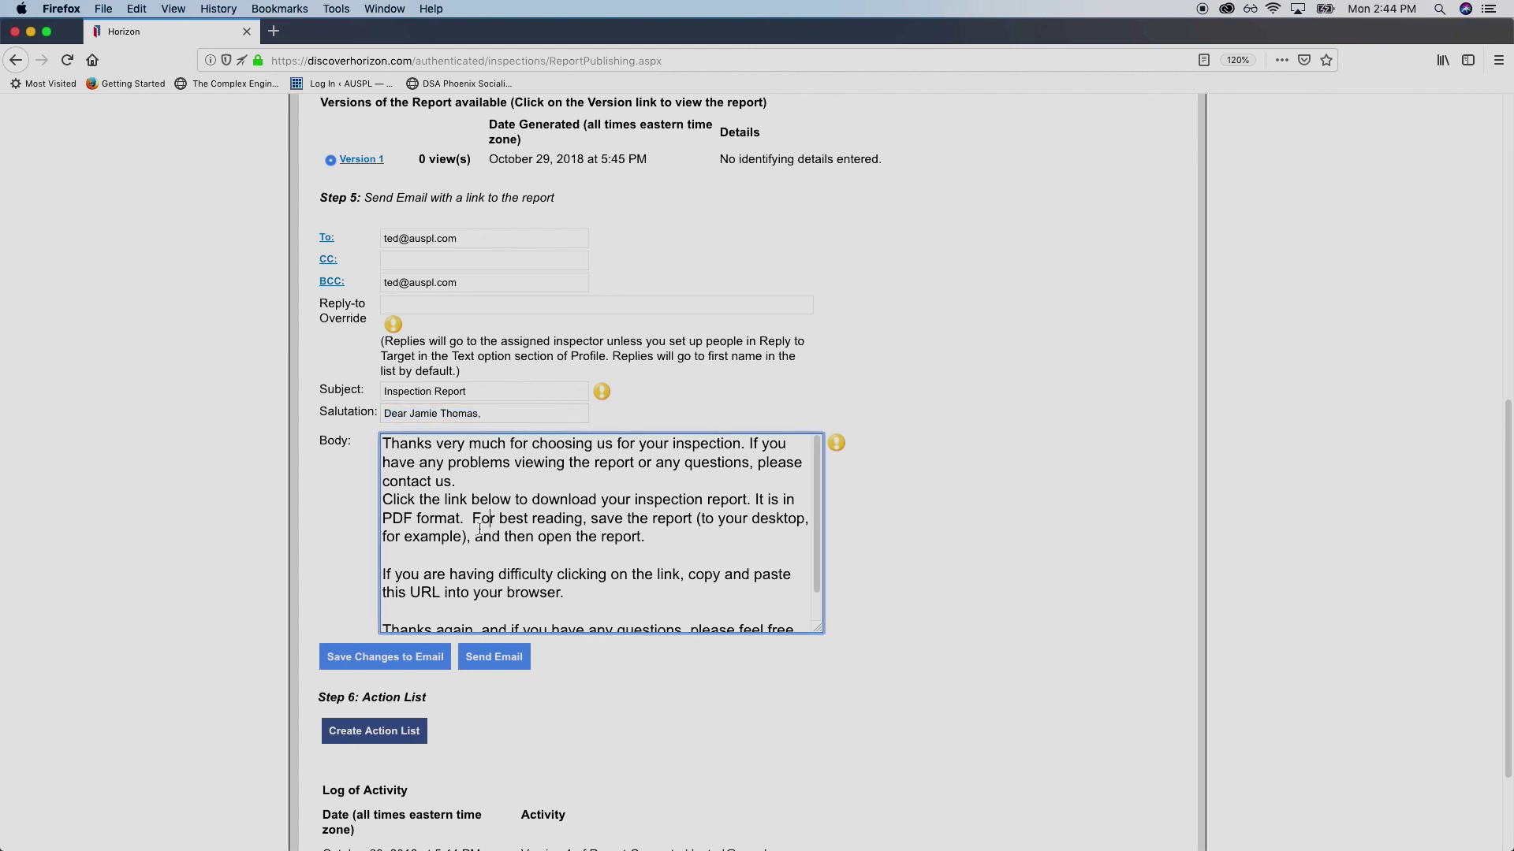
scroll(391, 511, down, 2)
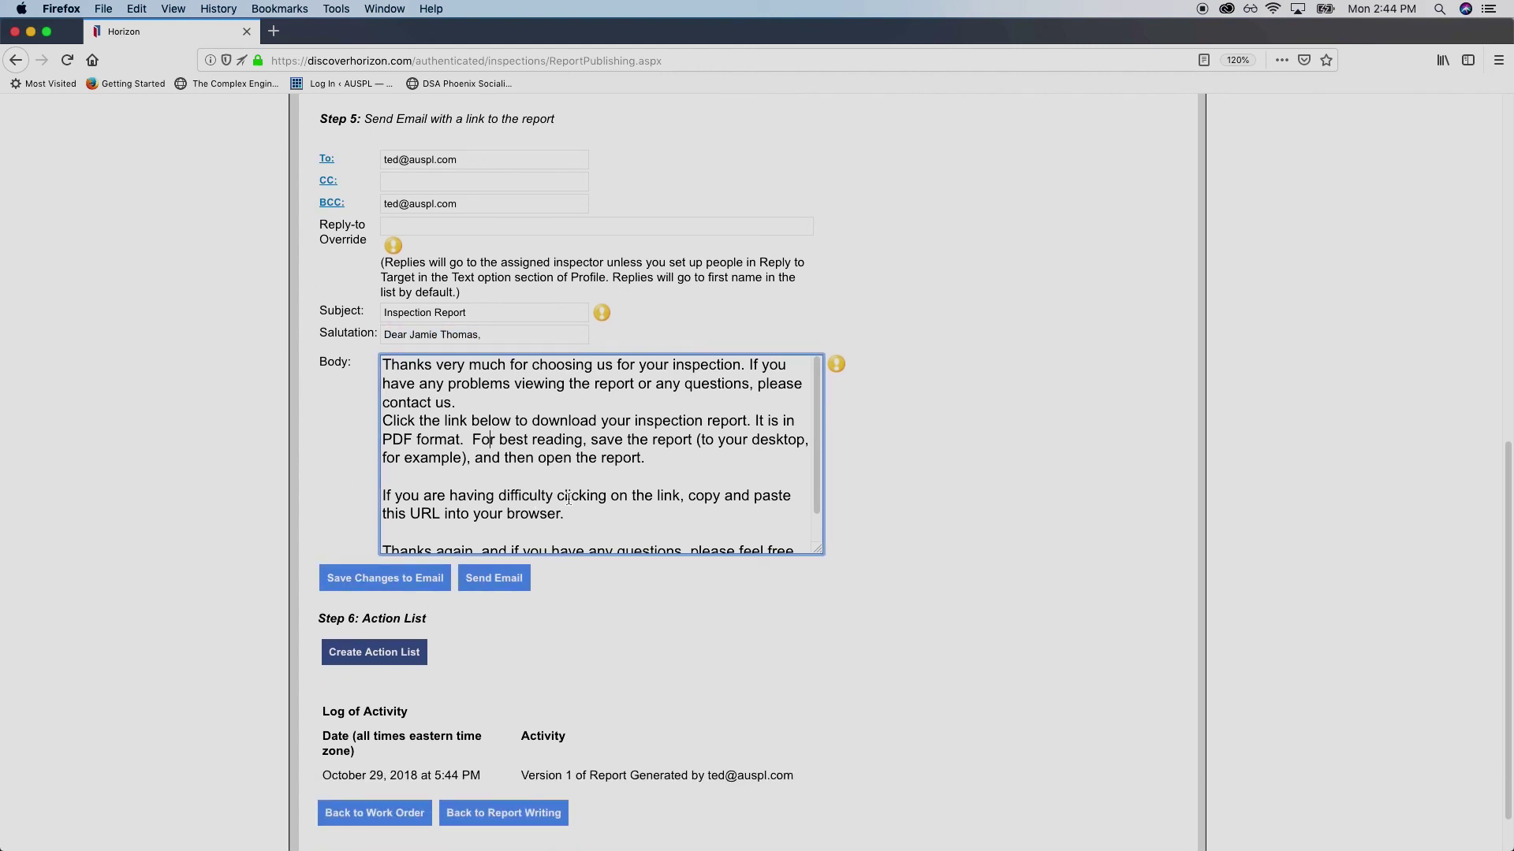
drag(611, 514, 580, 439)
click(438, 402)
click(580, 439)
scroll(491, 567, down, 1)
scroll(491, 567, down, 1)
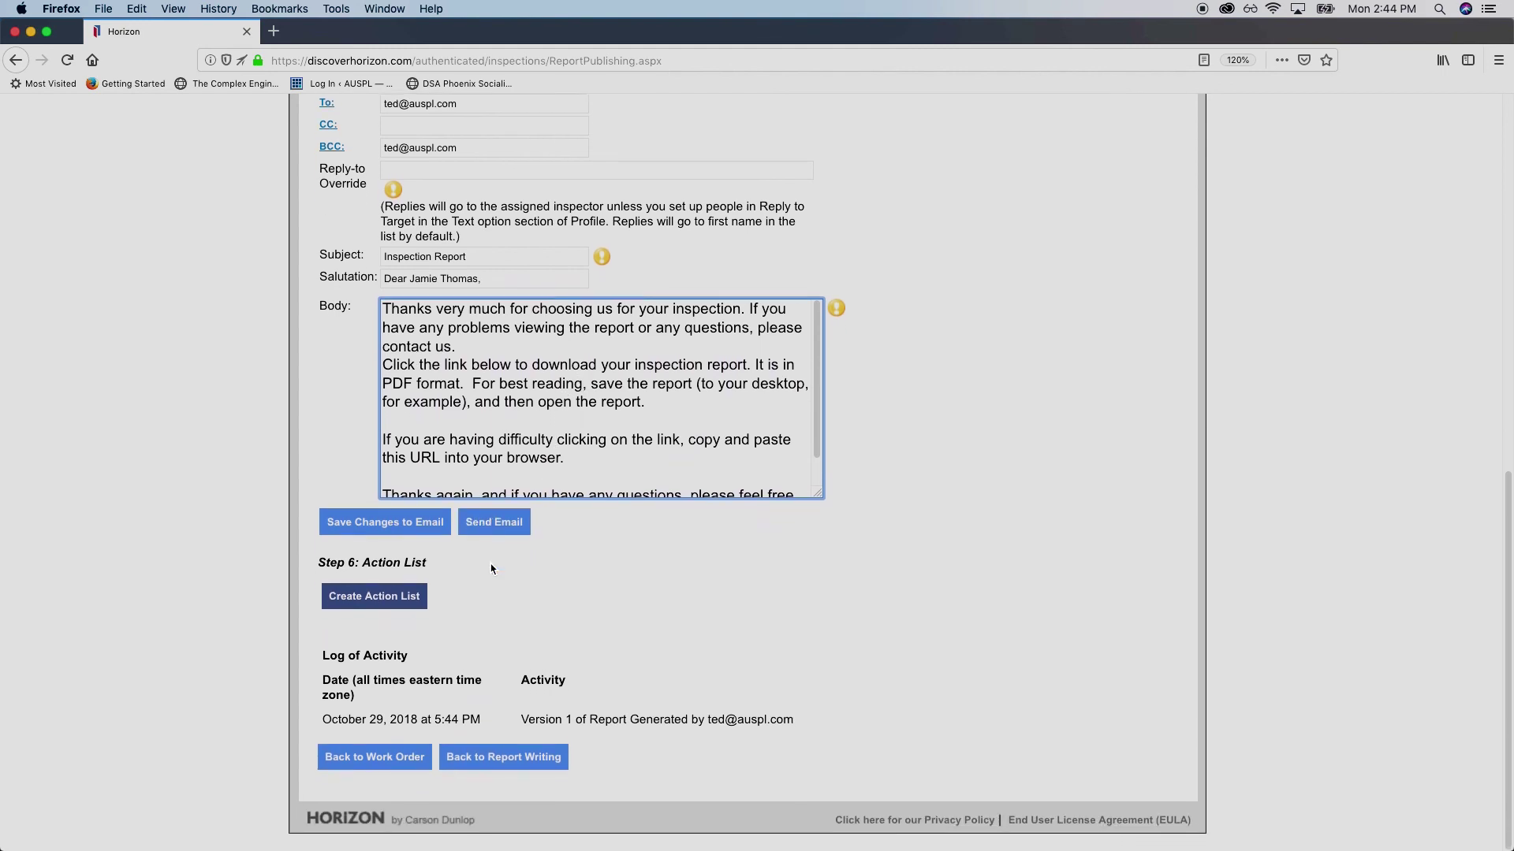
click(511, 523)
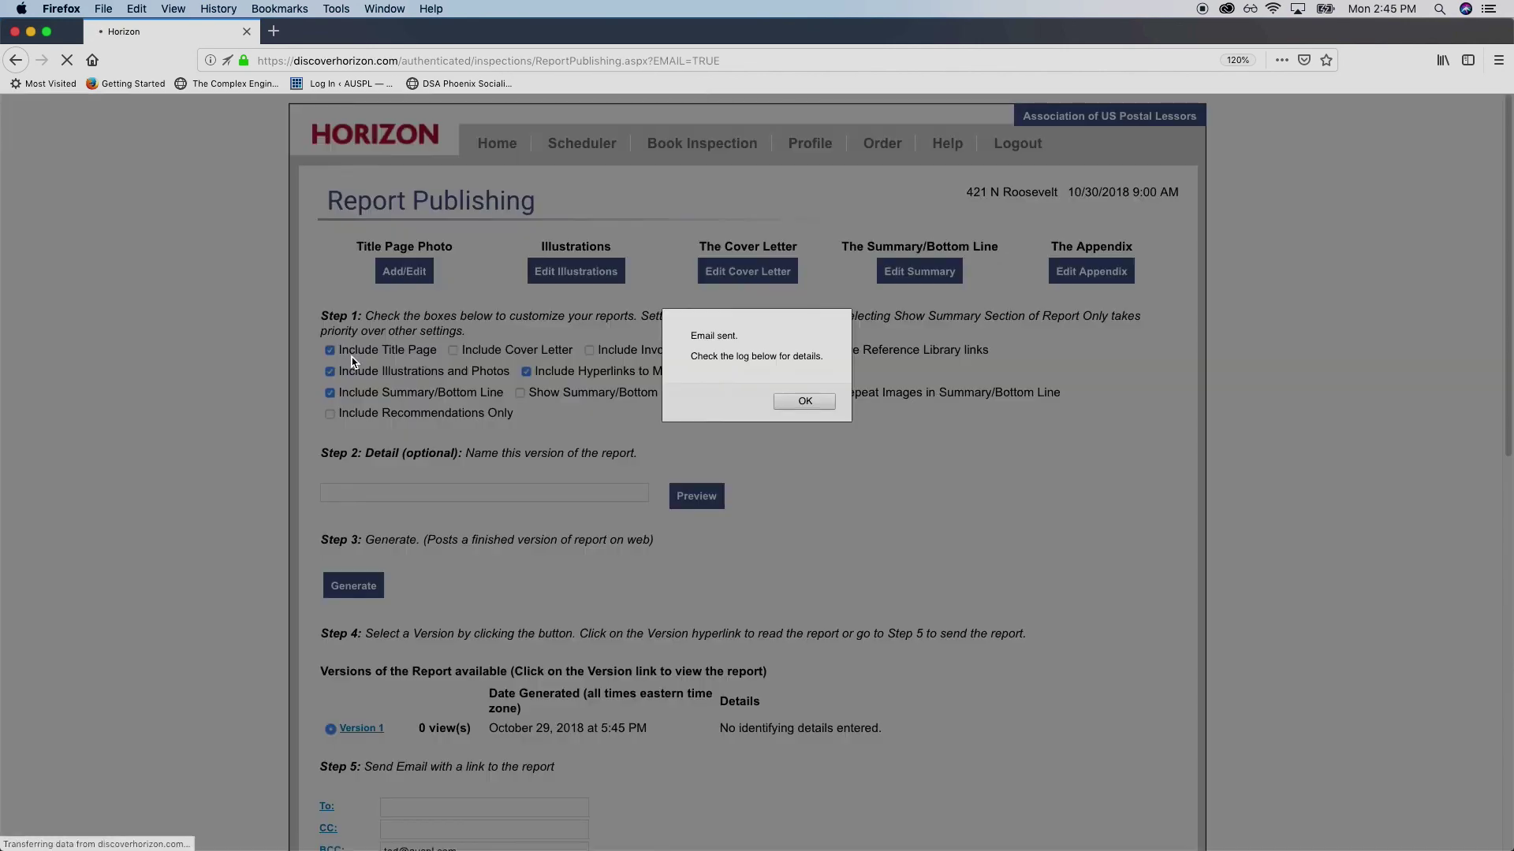
click(812, 404)
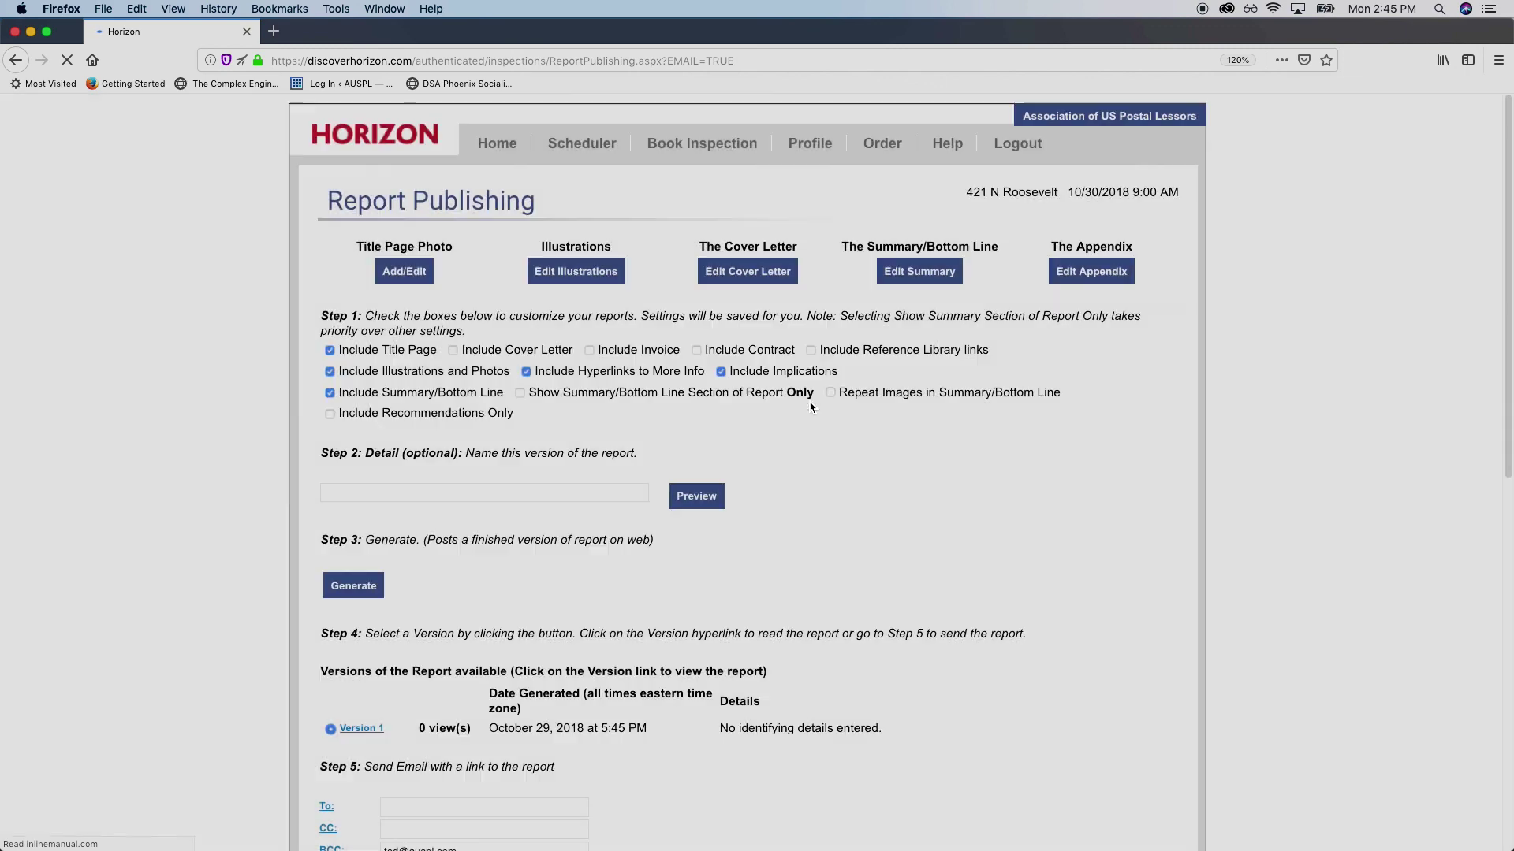
scroll(315, 424, down, 5)
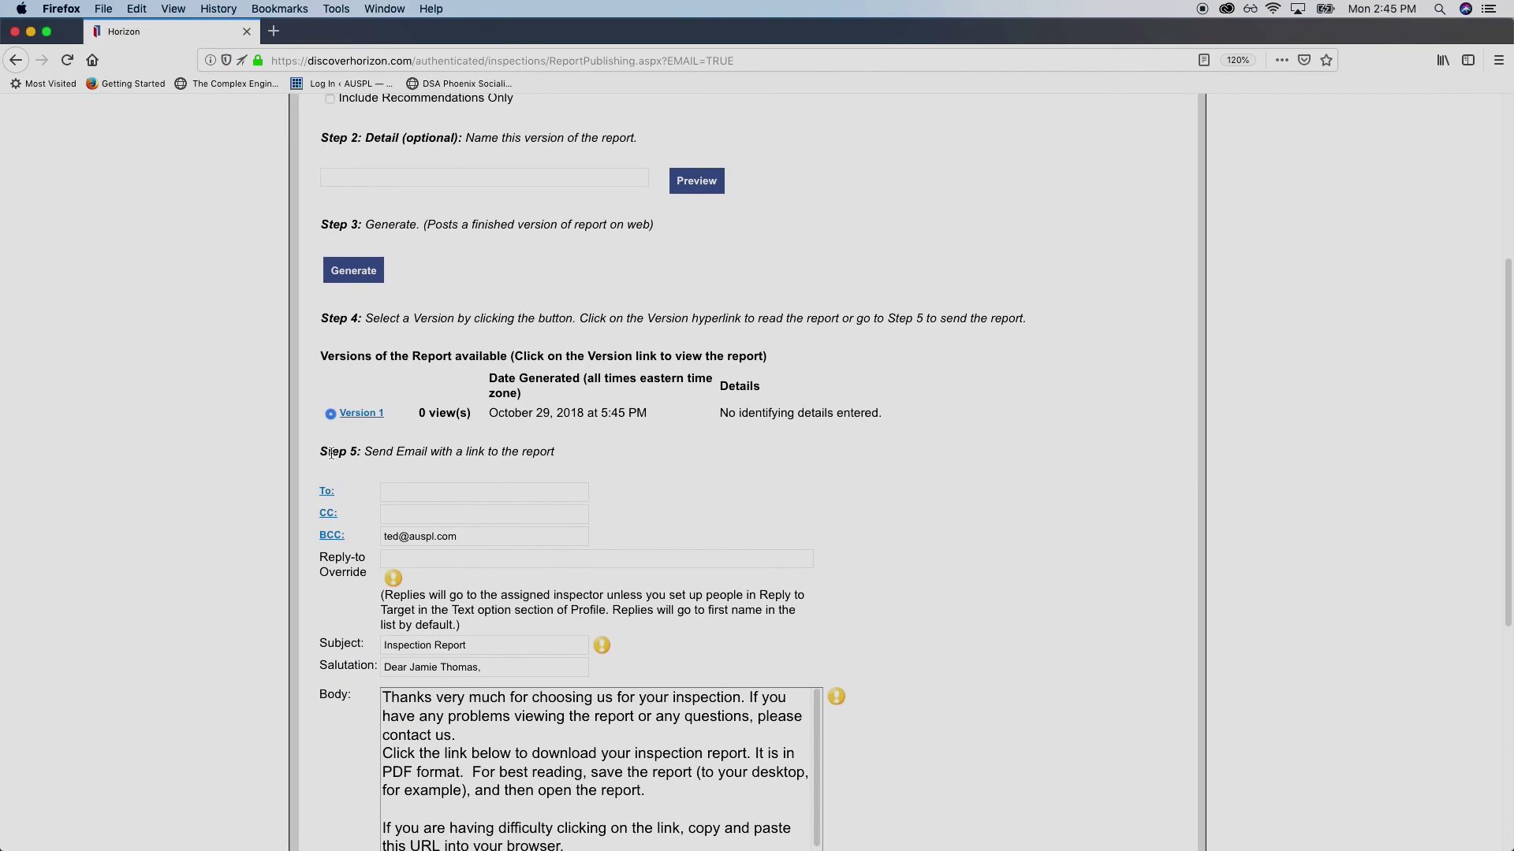
scroll(332, 454, down, 7)
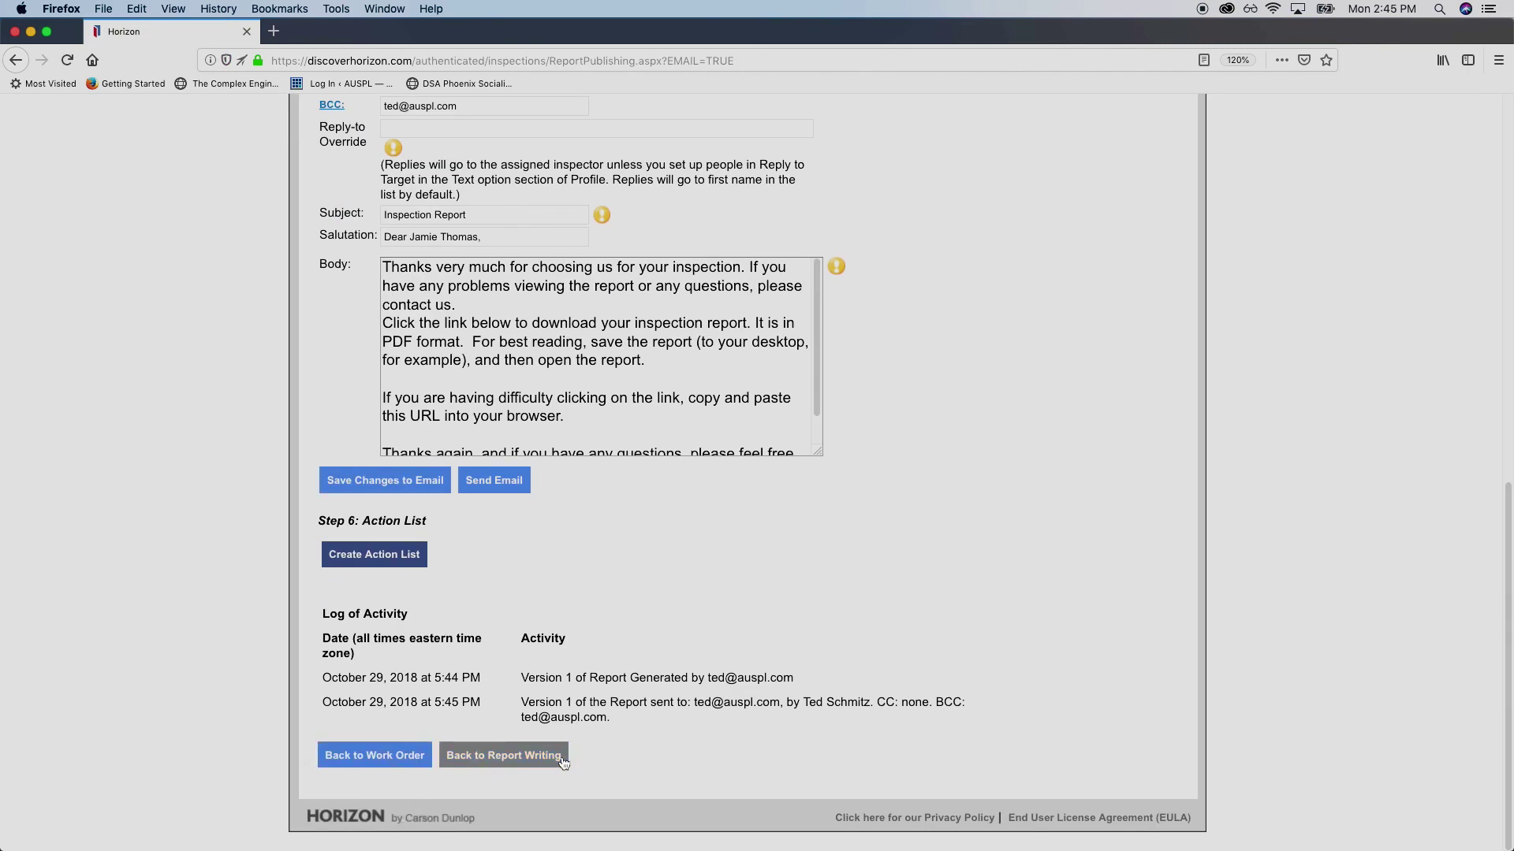
Go back to Report Writing and look over the Site items, including the parking entries
click(515, 755)
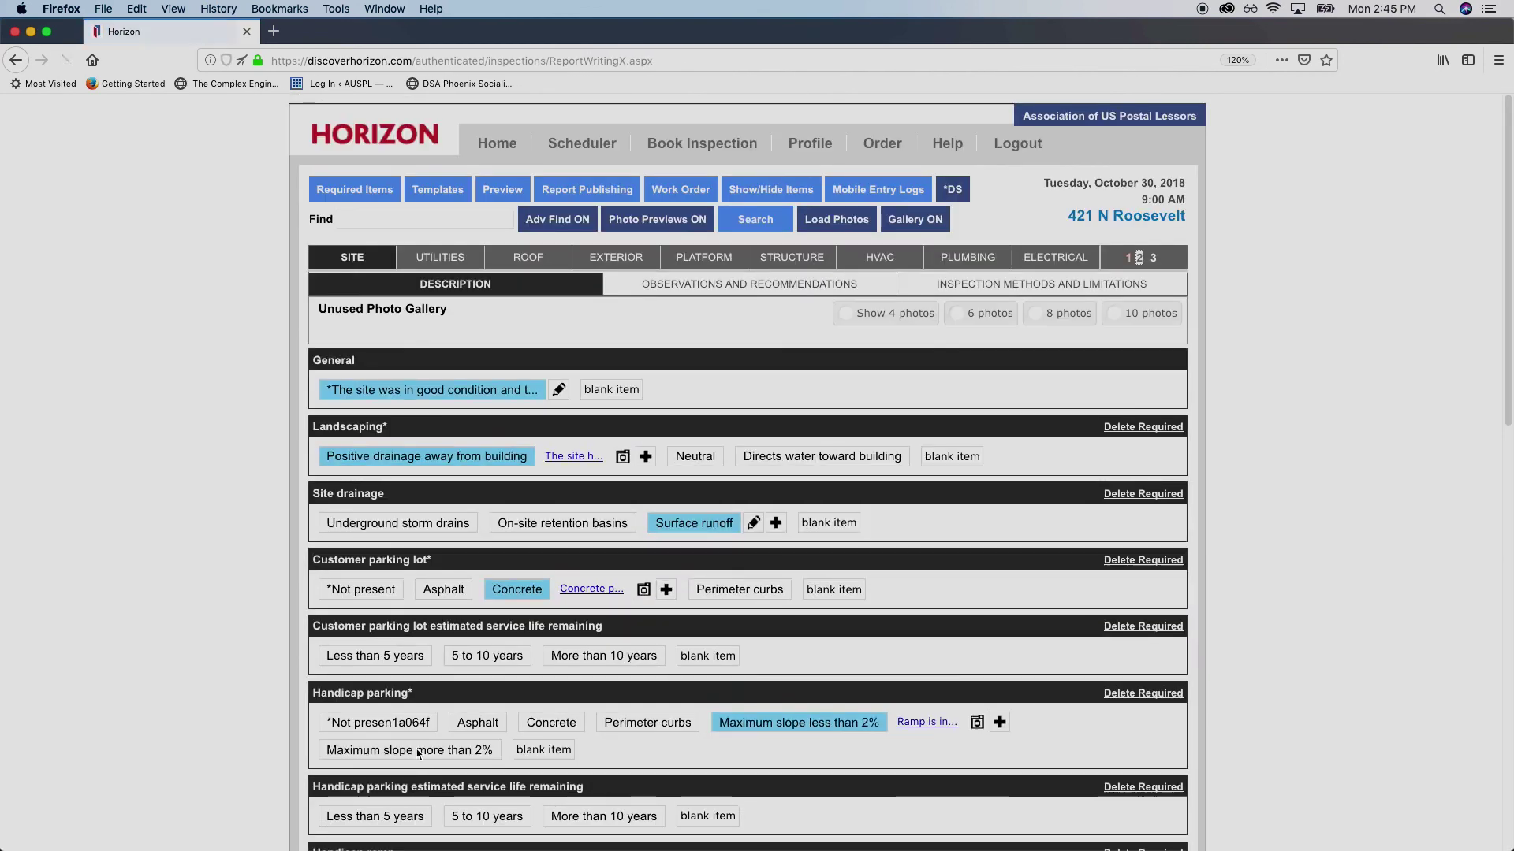
scroll(272, 533, down, 6)
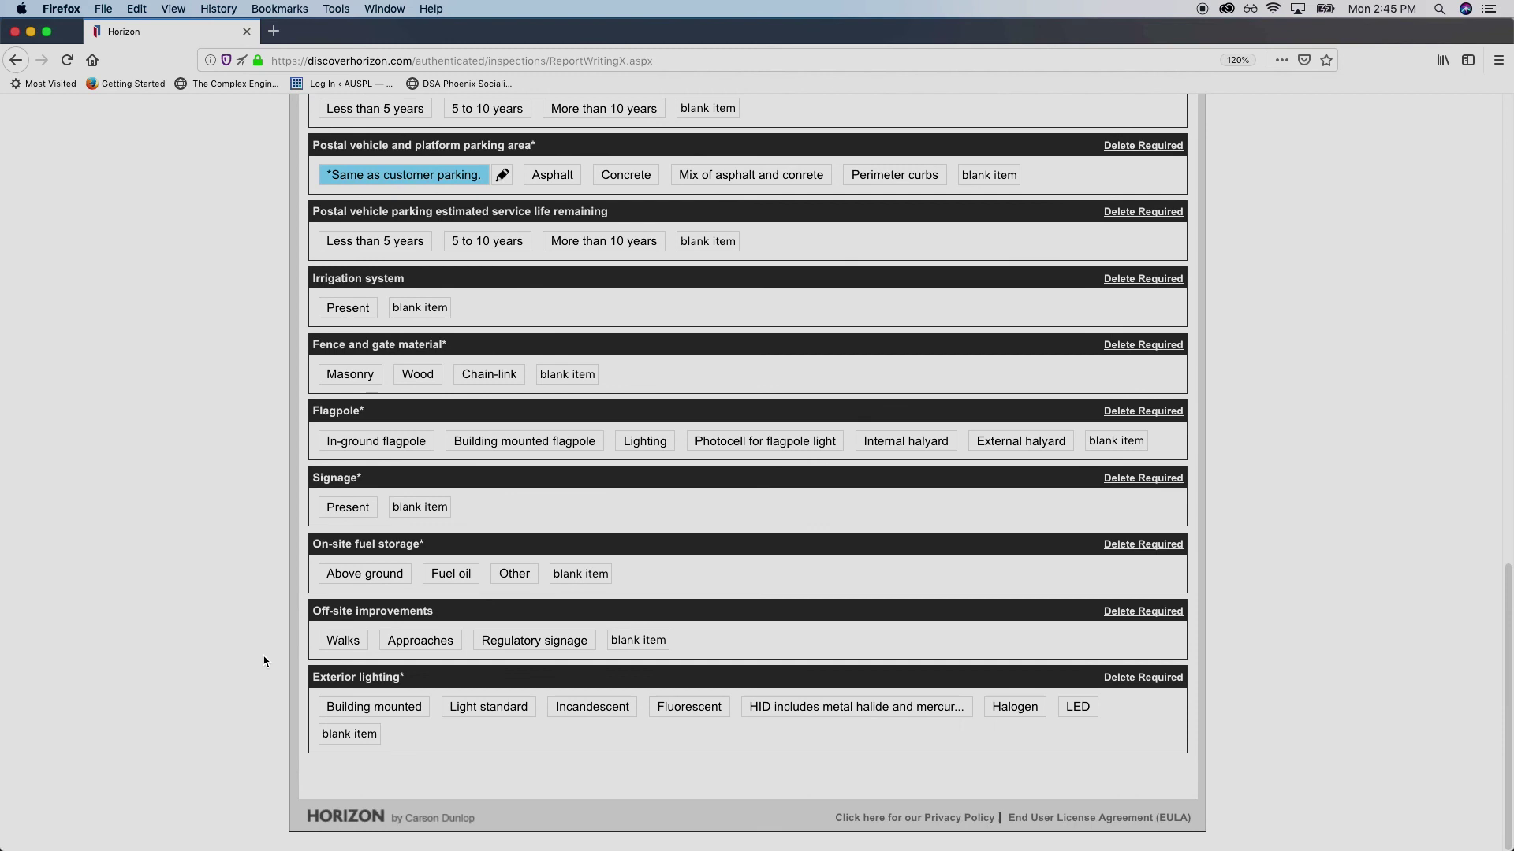
scroll(260, 647, up, 2)
scroll(254, 627, up, 1)
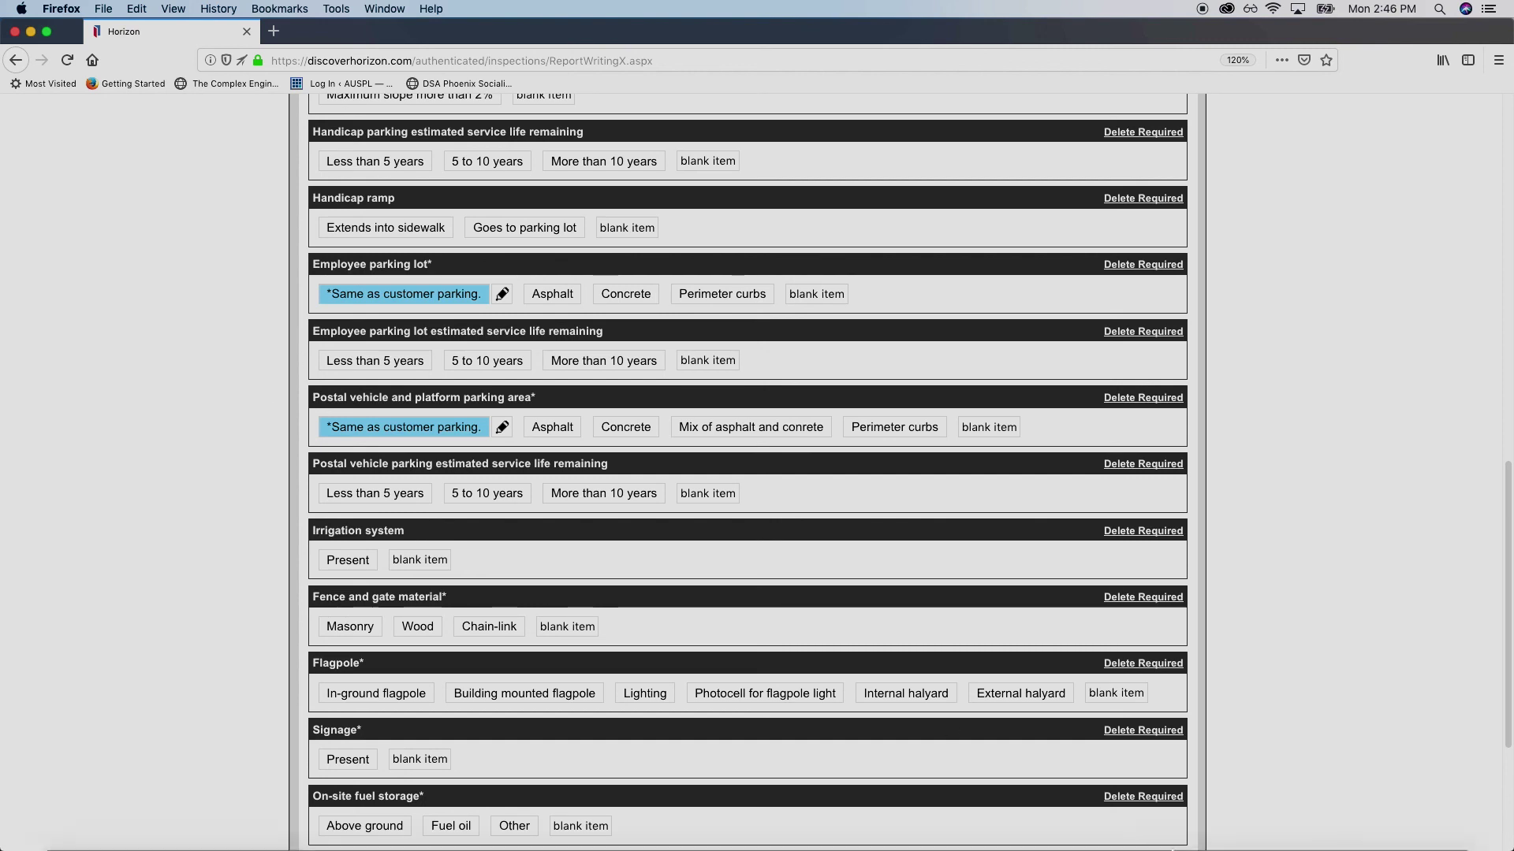
mouse_move(905, 830)
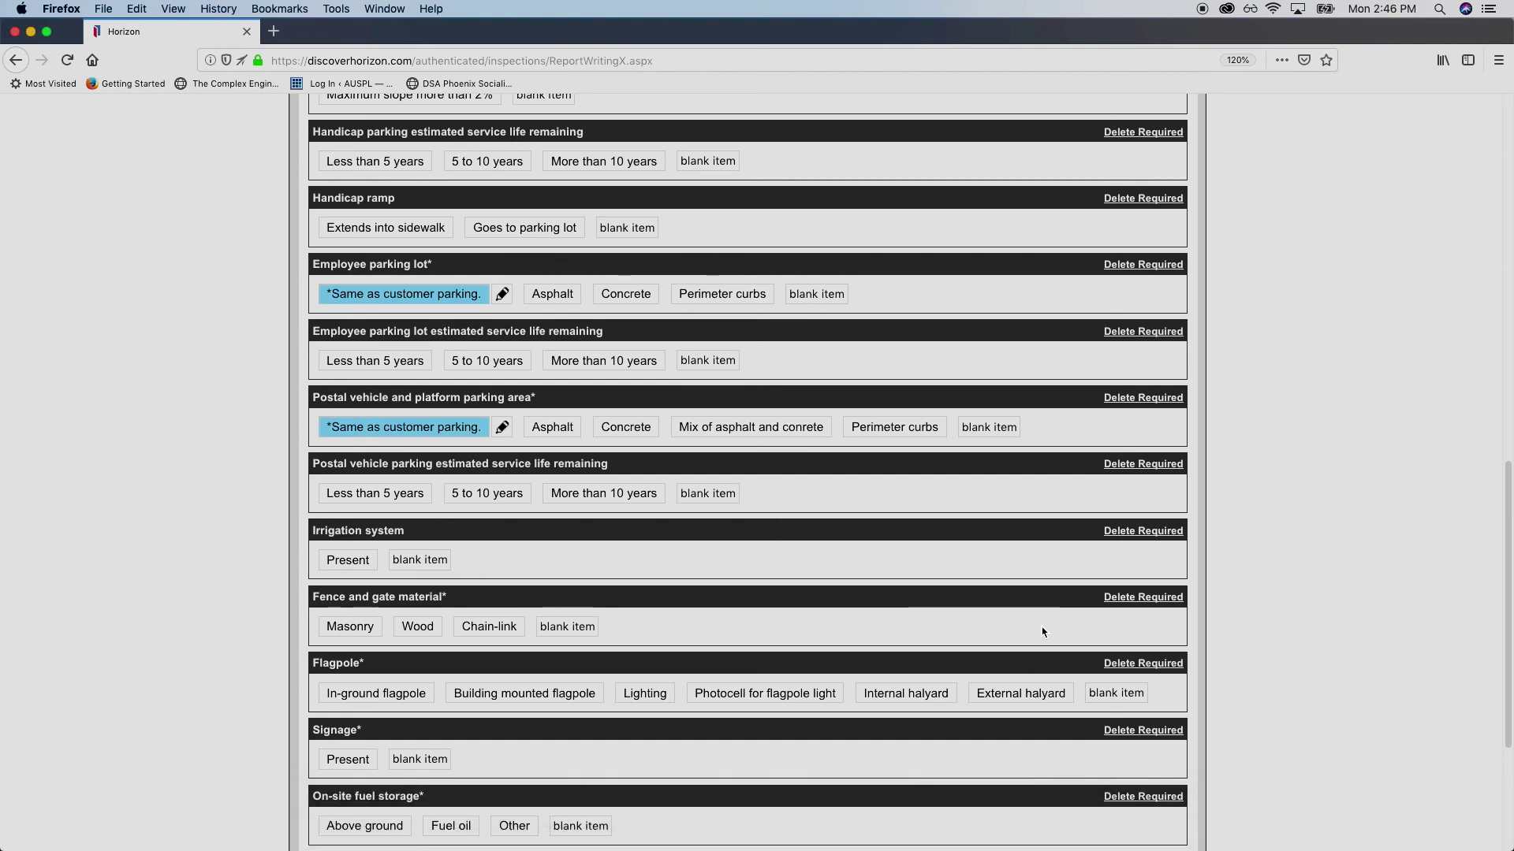